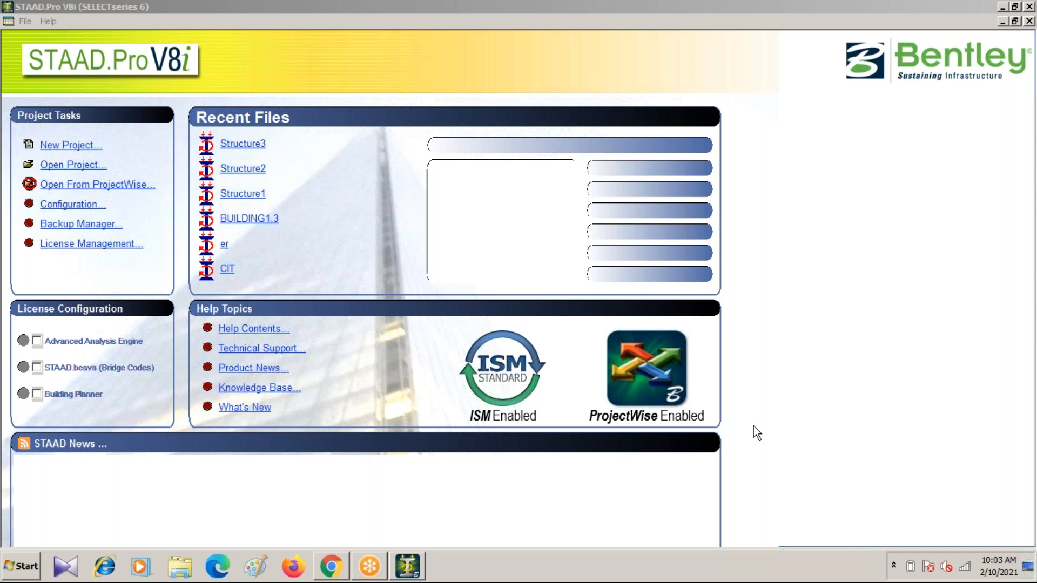
Create a new Space model named circular tank1 in meters and kilonewtons, starting with Add Beam and without overwriting the existing file
left_click(70, 145)
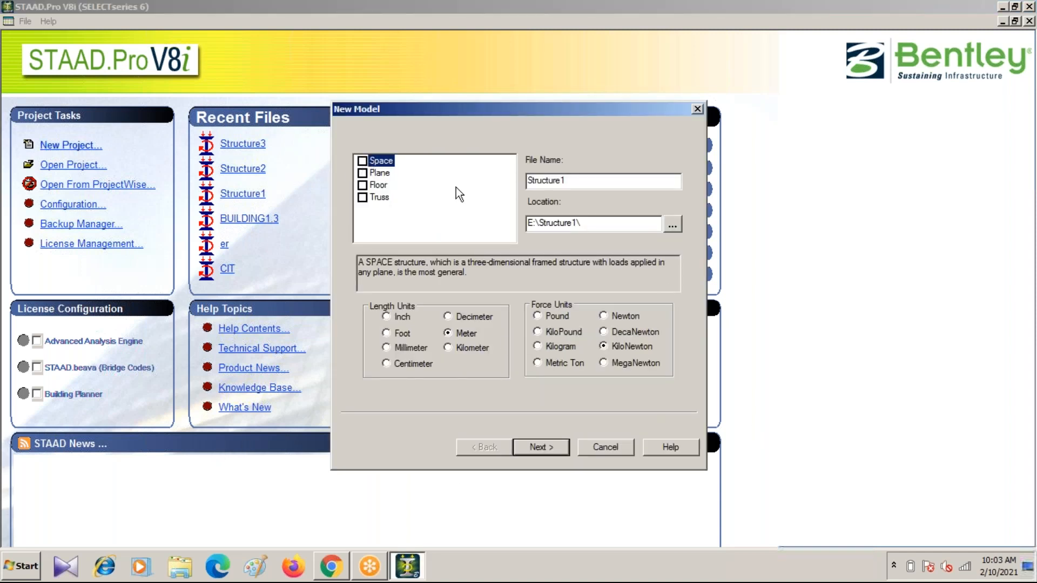
left_click(542, 447)
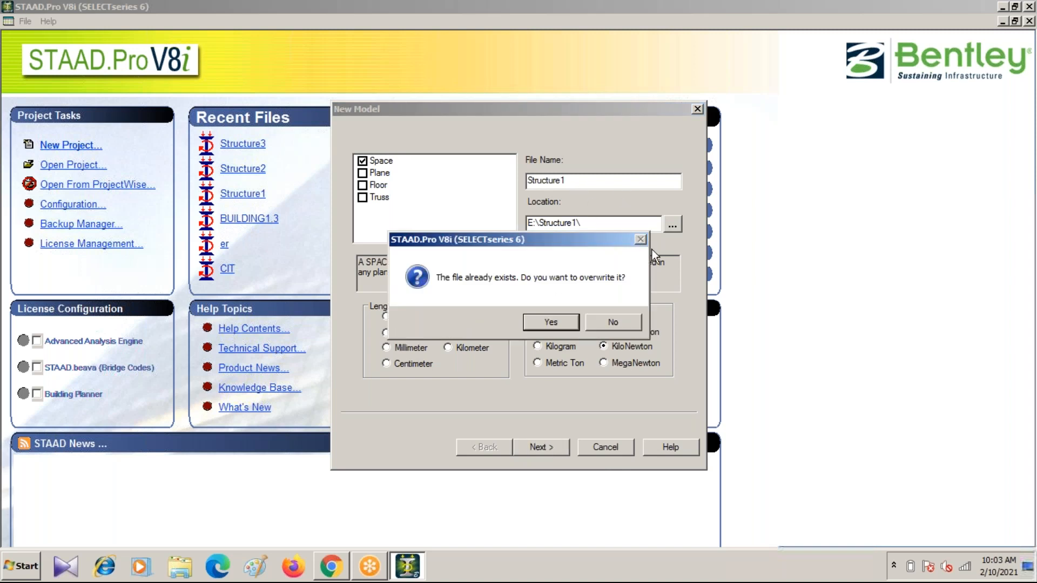
left_click(613, 324)
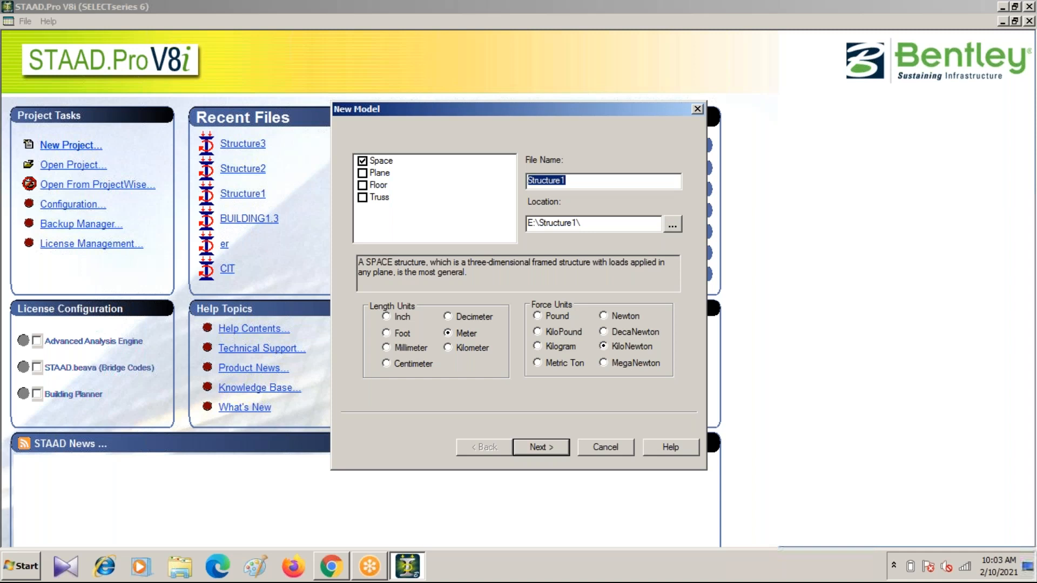
type("cic")
key("BackSpace")
type("rcular tank1")
left_click(535, 448)
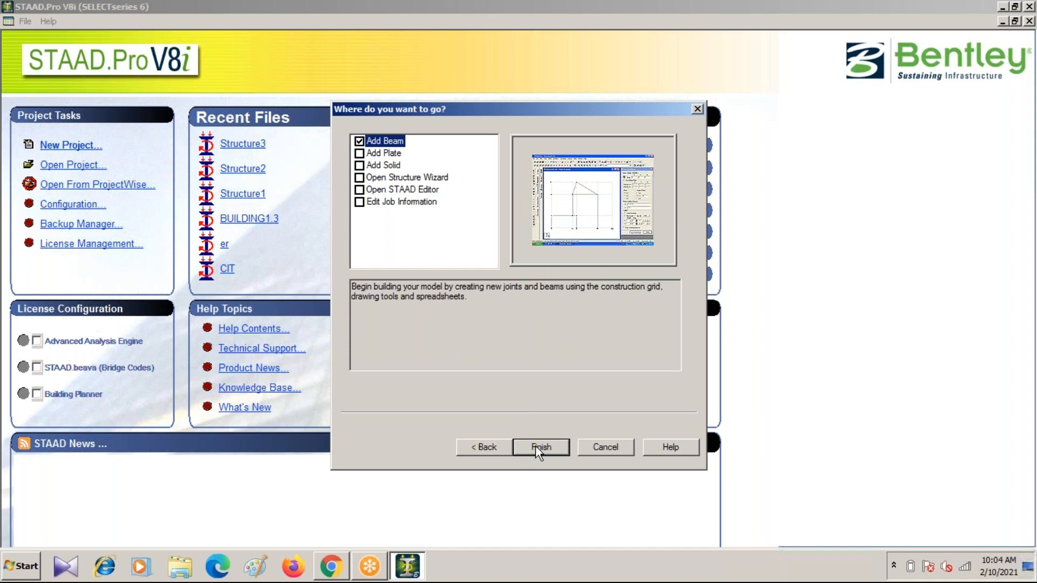
left_click(537, 448)
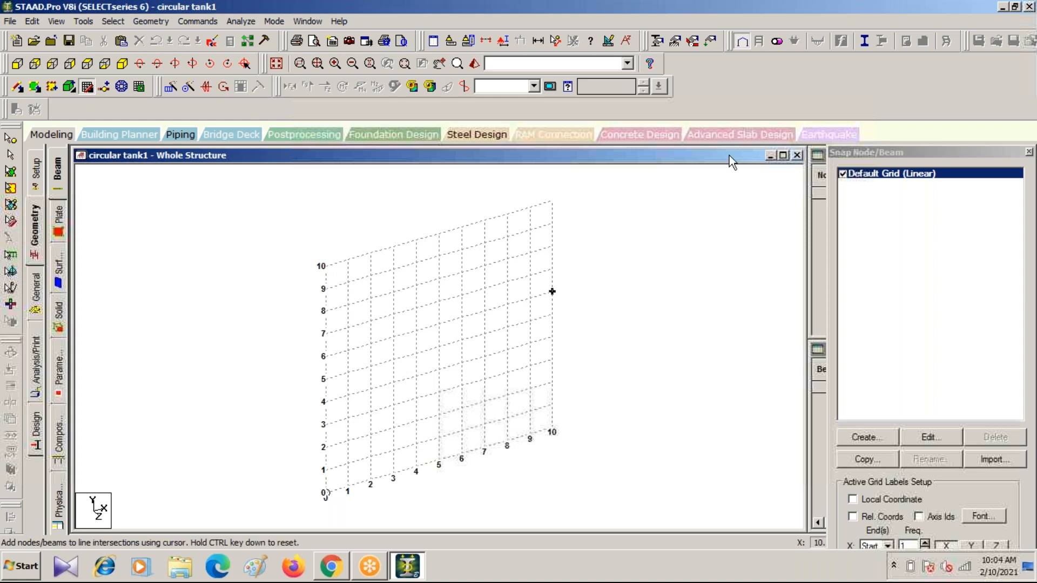
Hide the construction grid and run the Structure Wizard with the Frame Models prototypes listed
left_click(87, 88)
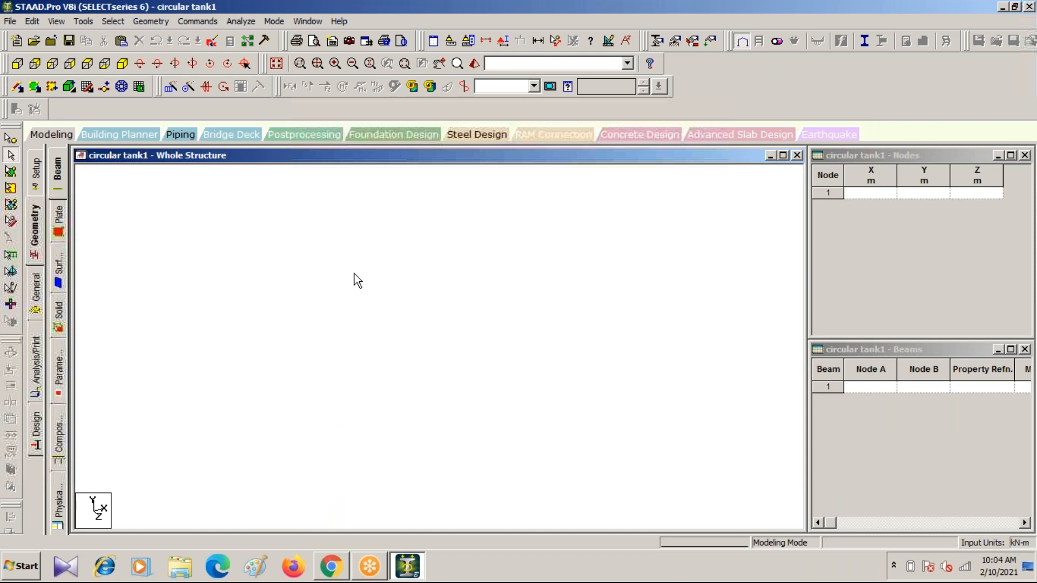
left_click(151, 20)
left_click(222, 460)
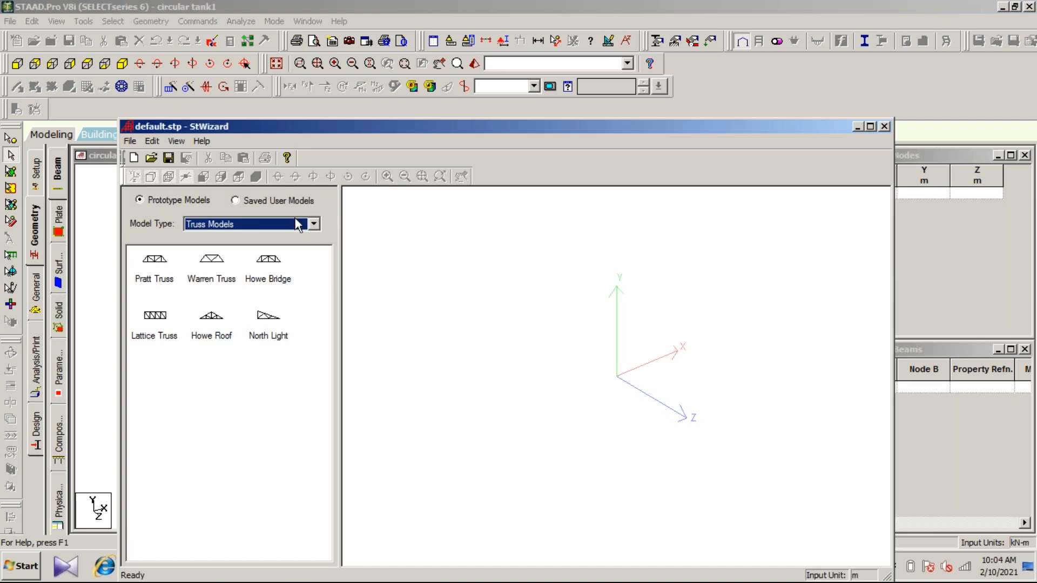
left_click(313, 223)
left_click(215, 249)
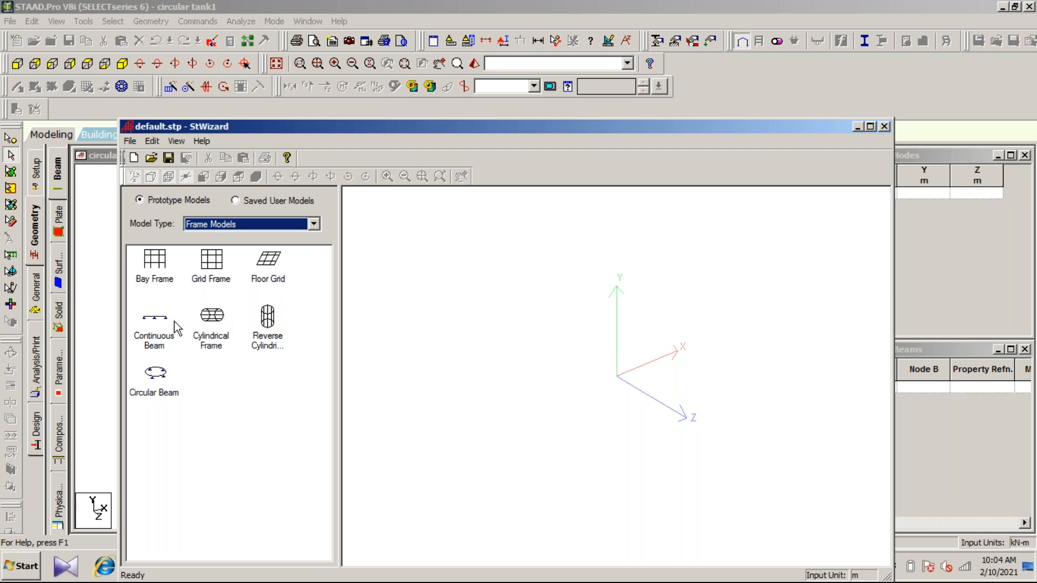
Generate a Reverse Cylindrical Frame prototype with a length of 5 m, accepting five 1 m bays along the length
left_click(260, 353)
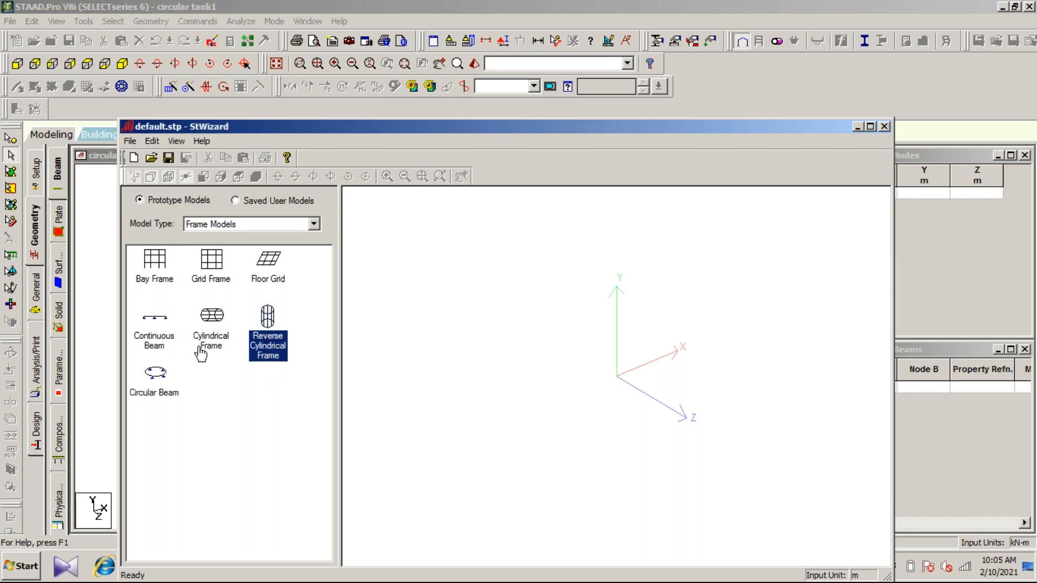
left_click(152, 396)
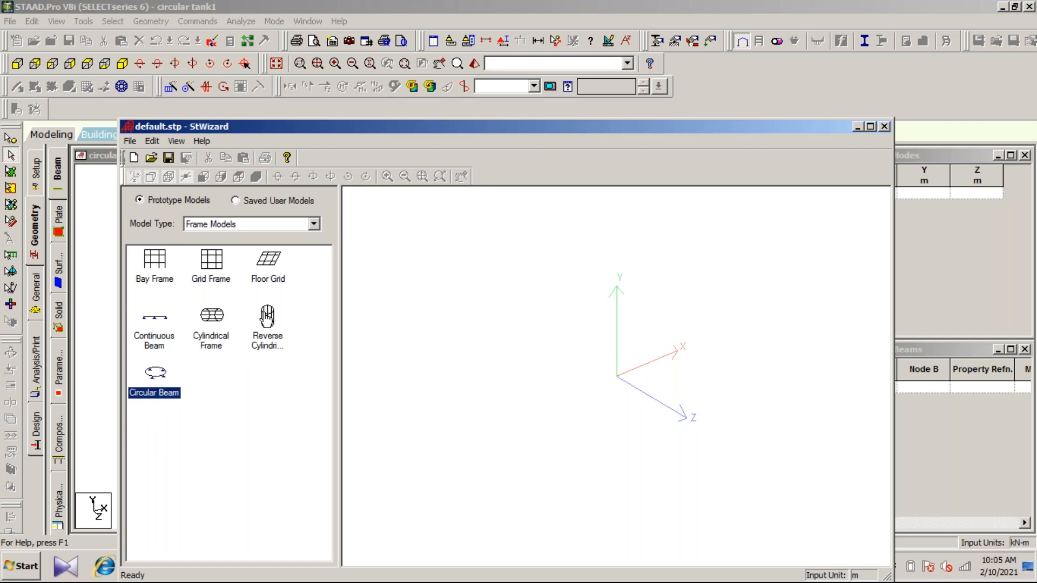
left_click(267, 318)
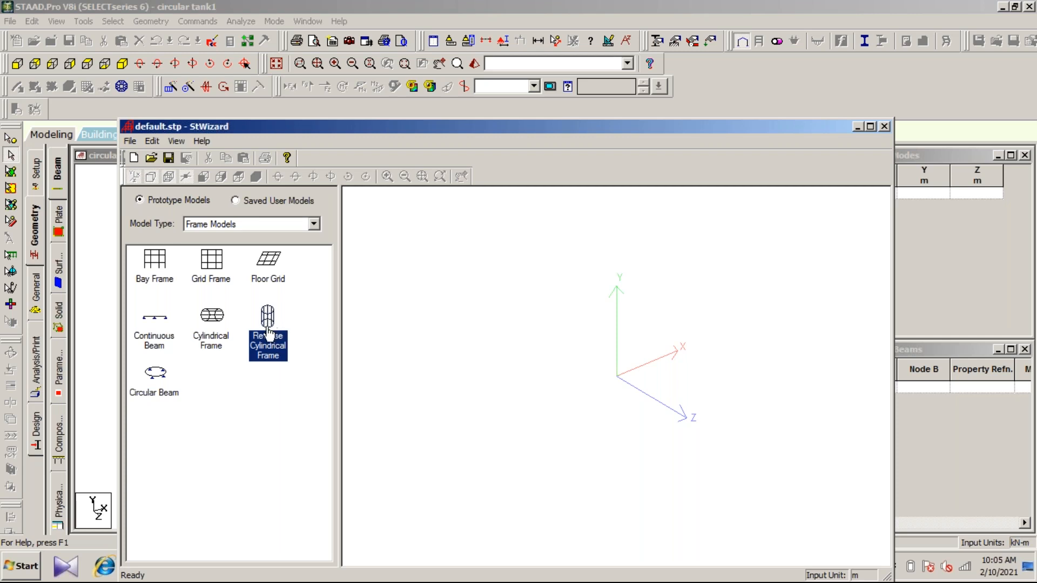
double_click(270, 331)
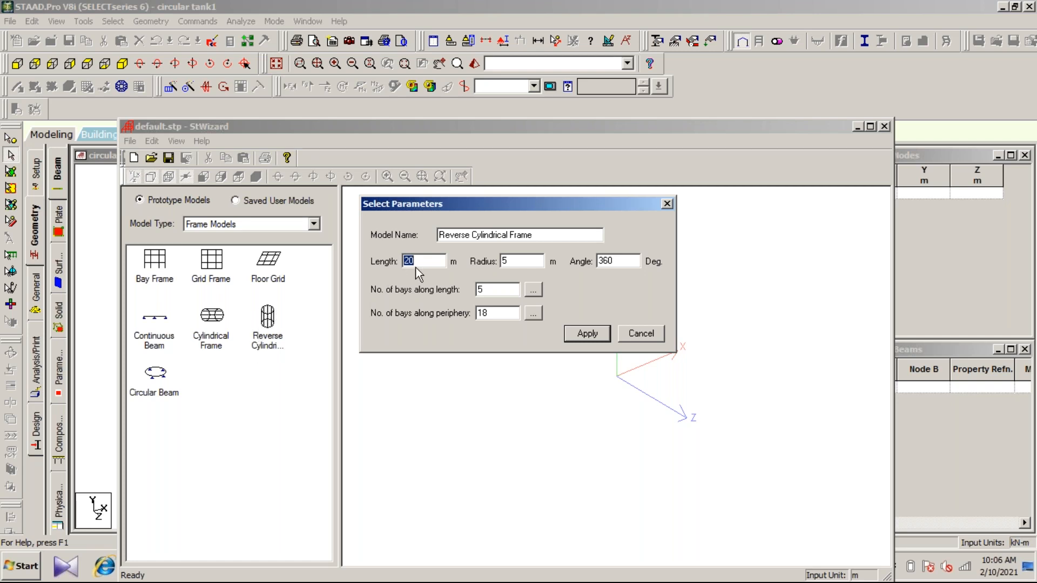
type("5")
left_click(532, 290)
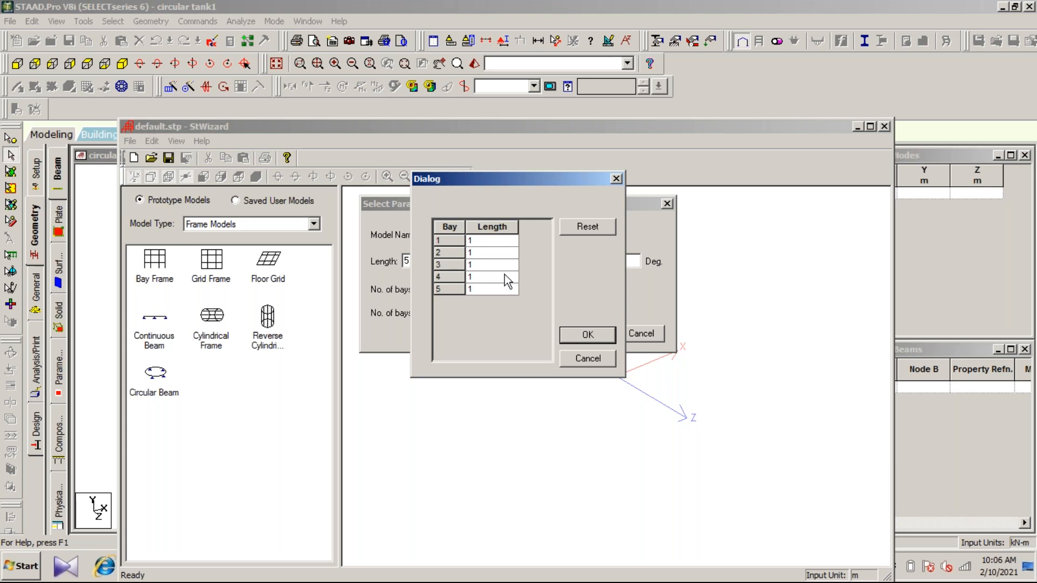
left_click_drag(504, 182, 709, 177)
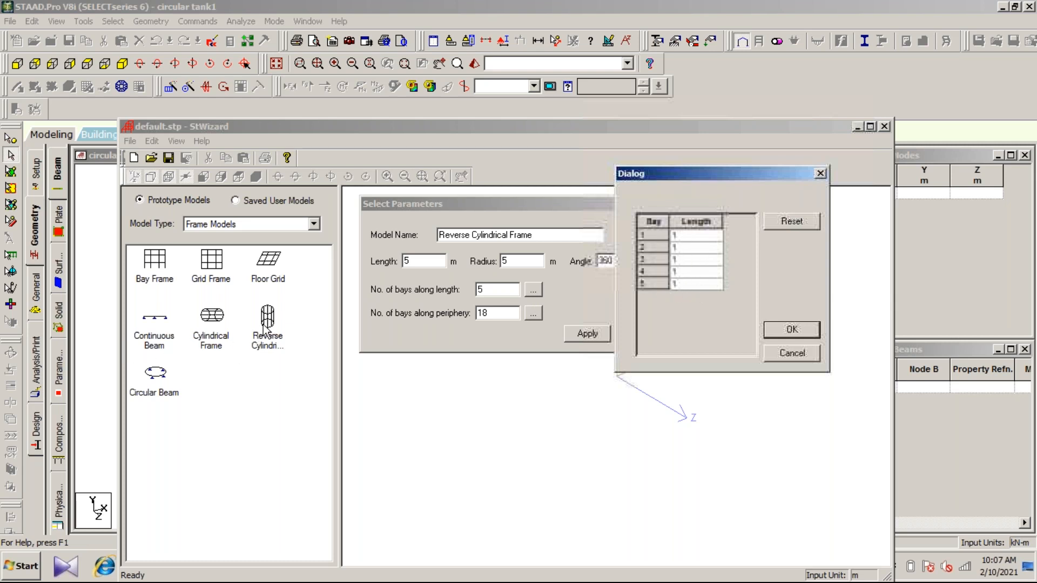
left_click(784, 329)
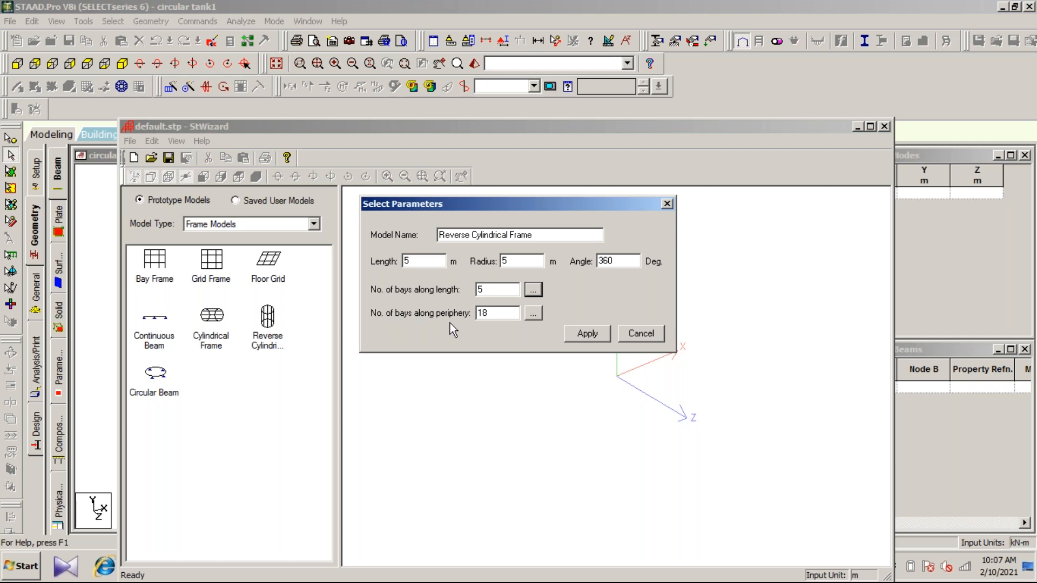
left_click(579, 335)
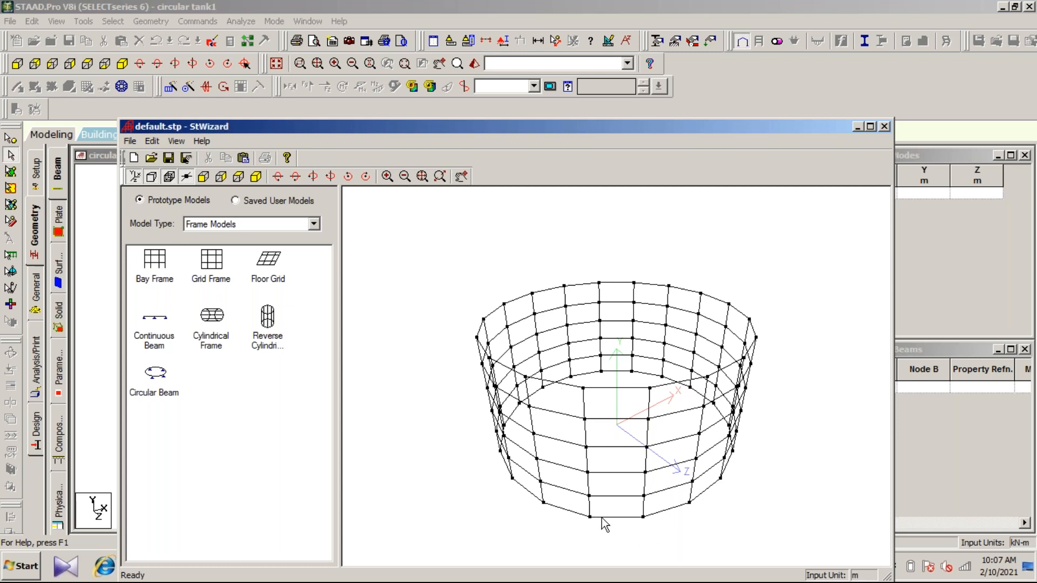
Set the Reverse Cylindrical Frame to 1 bay along its length and regenerate it
mouse_move(613, 524)
left_mouse_down()
mouse_move(456, 518)
mouse_move(608, 520)
left_mouse_up()
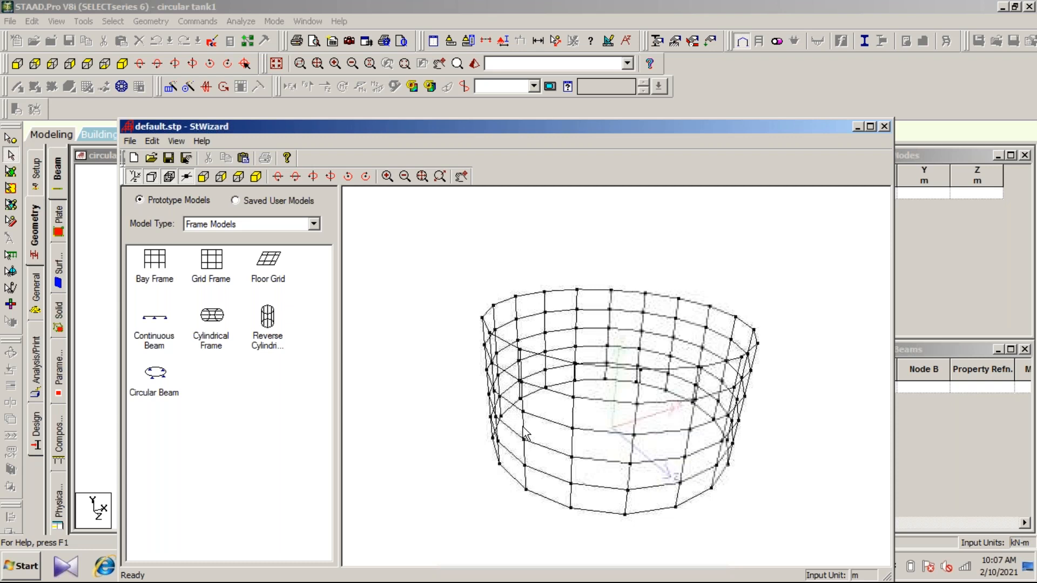
double_click(268, 319)
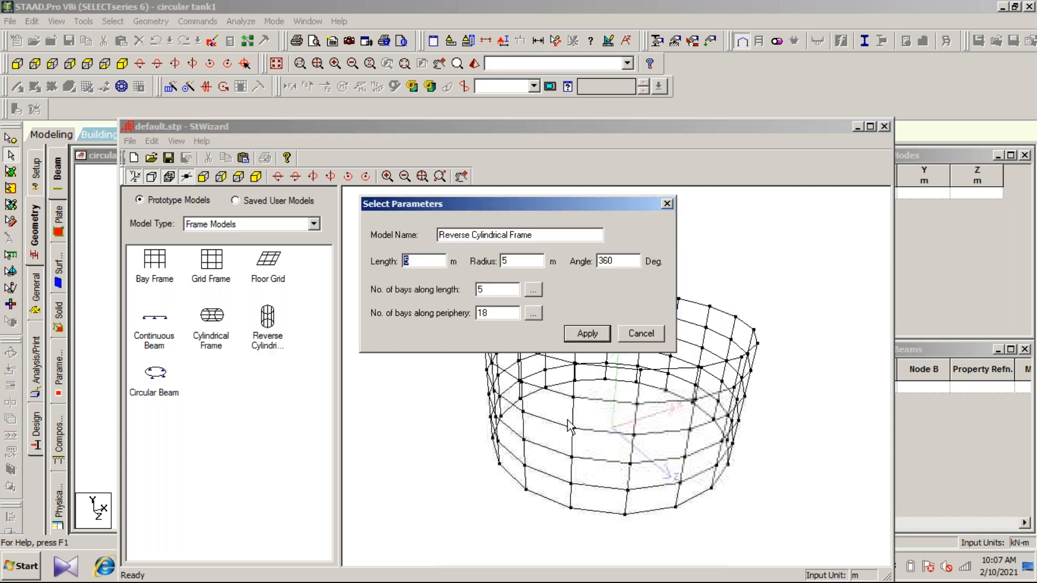
double_click(491, 289)
type("1")
left_click(602, 333)
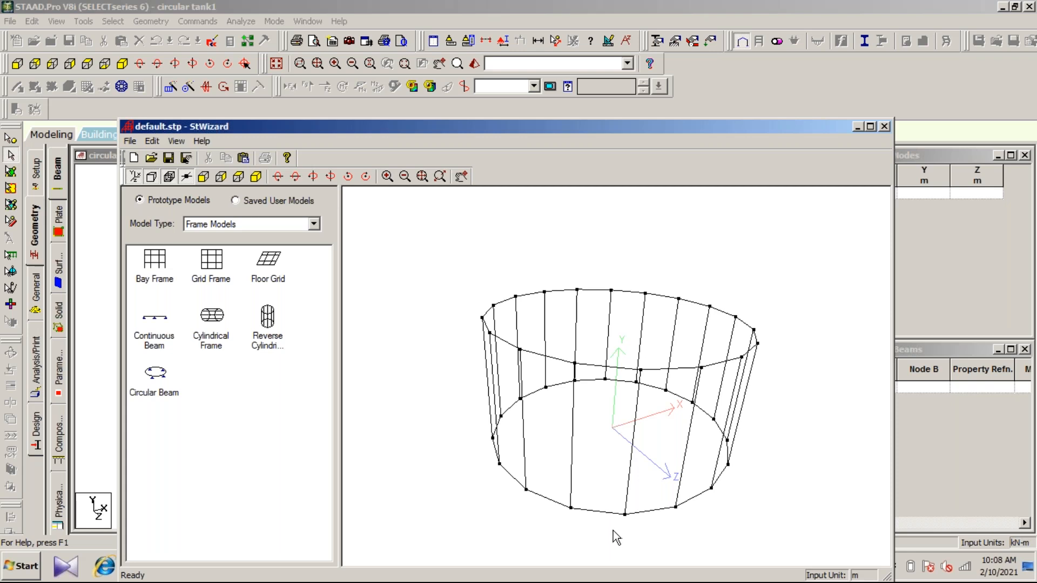
Set the cylindrical frame's radius to 6.5 m and its bays along the periphery to 20, and regenerate it
double_click(266, 324)
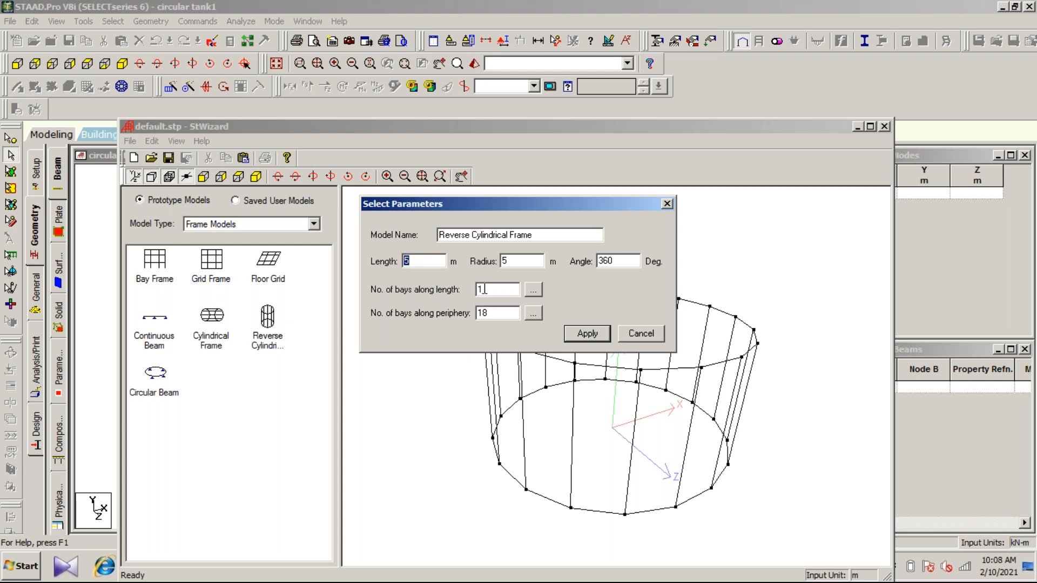
double_click(515, 260)
type("6.5")
double_click(499, 314)
type("20")
left_click(587, 334)
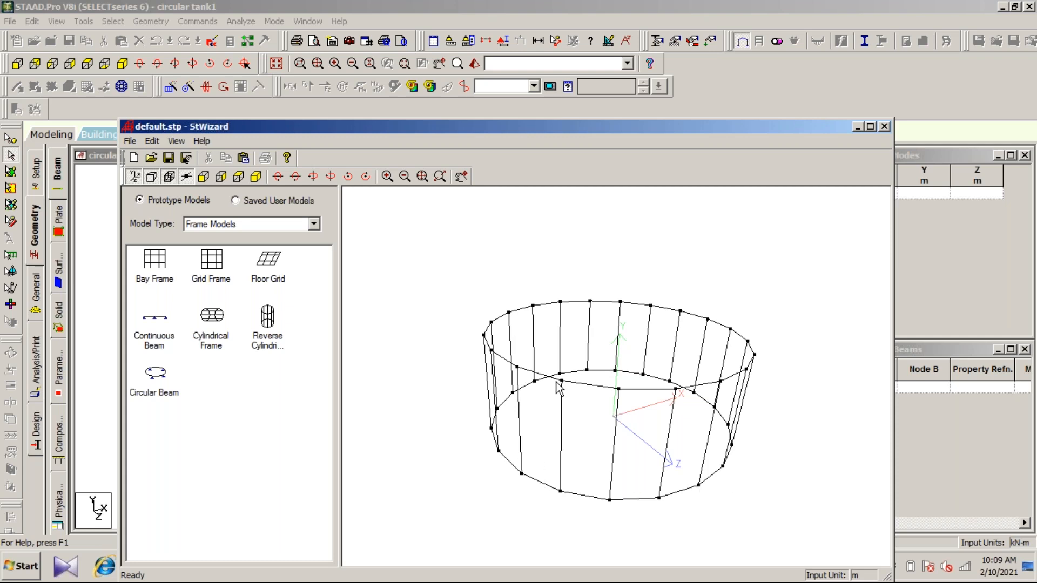
Set the cylindrical frame's length to 11 m with 3 bays along the length and open the individual bay lengths
double_click(267, 330)
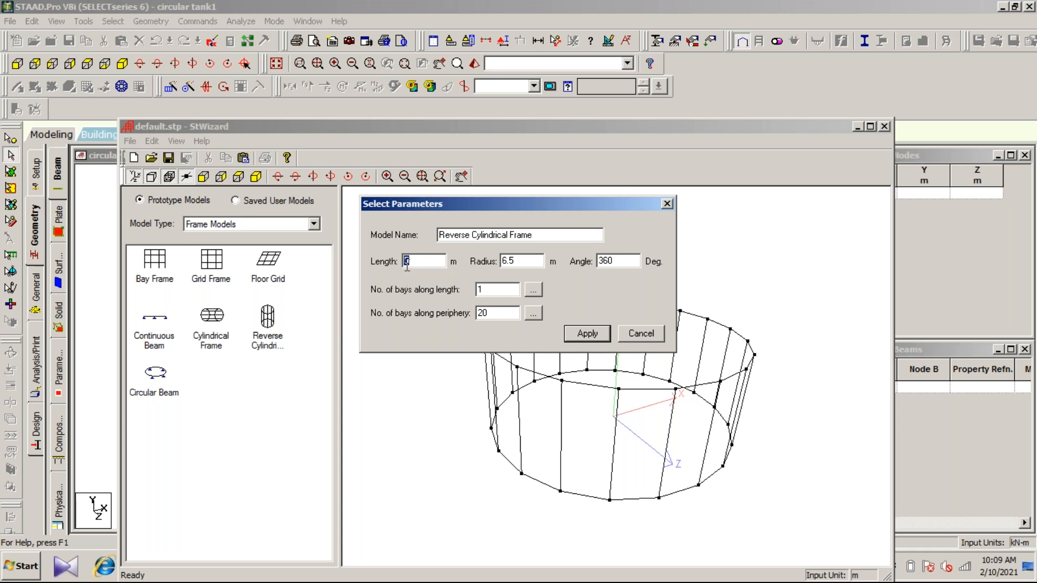
type("3")
type("3")
type("11")
left_click_drag(493, 290, 411, 286)
type("3")
left_click(533, 292)
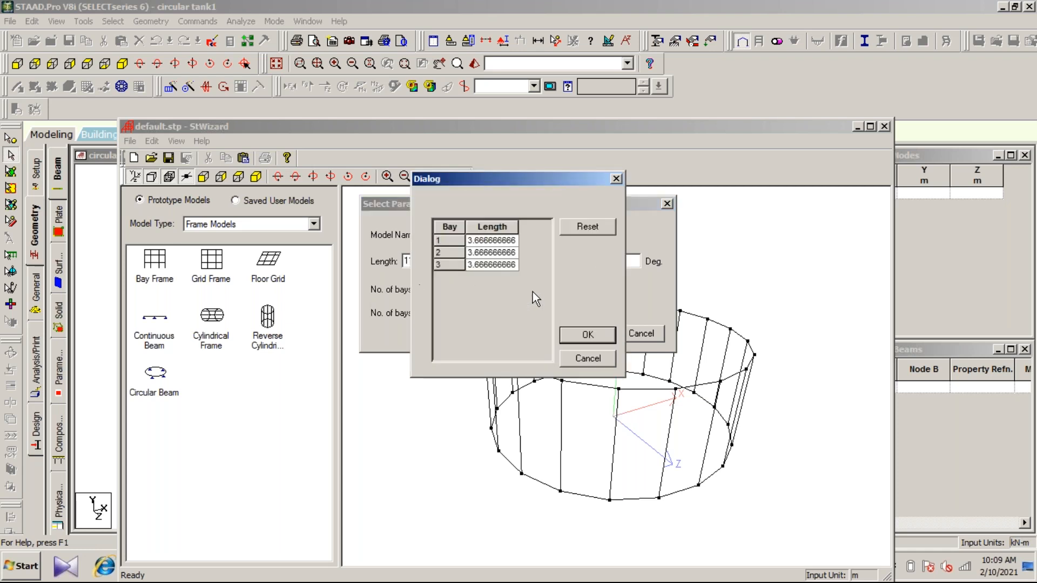
Set the three bay lengths to 3, 3 and 5 m and regenerate the cylindrical frame
left_click(503, 241)
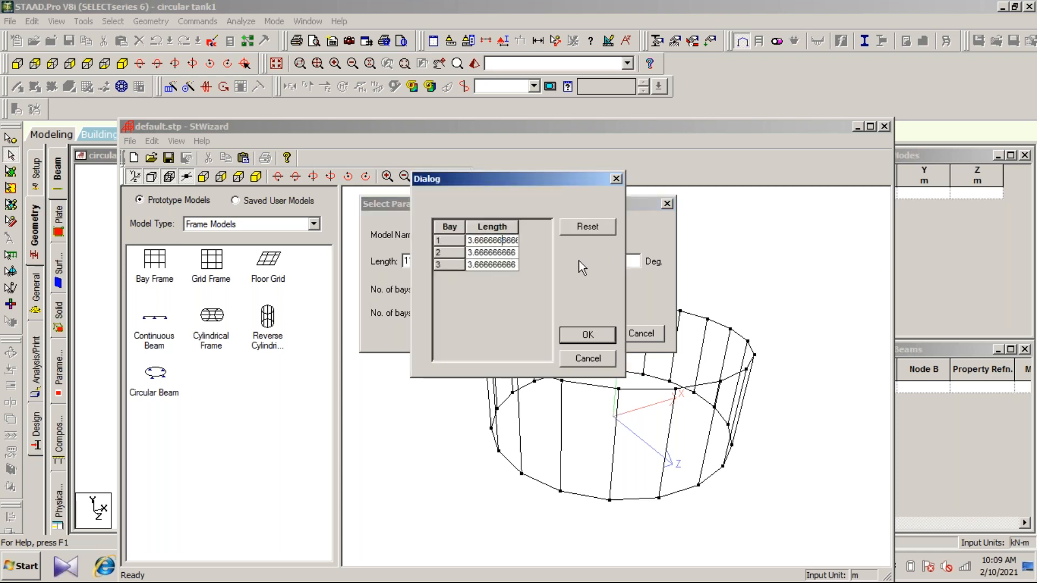
left_click(522, 247)
type("3")
key("Down")
type("3")
key("Down")
type("5")
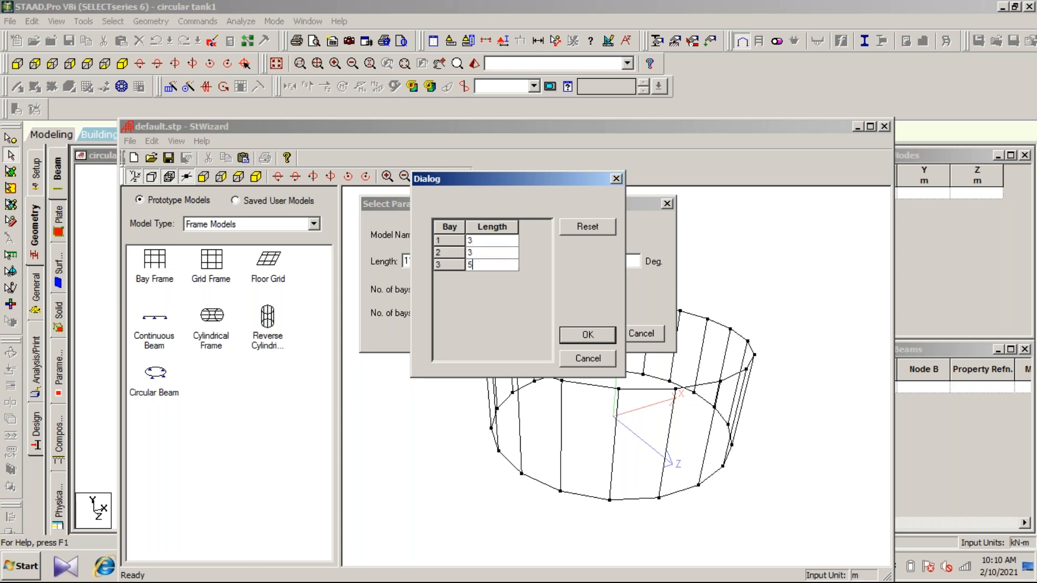
left_click(588, 335)
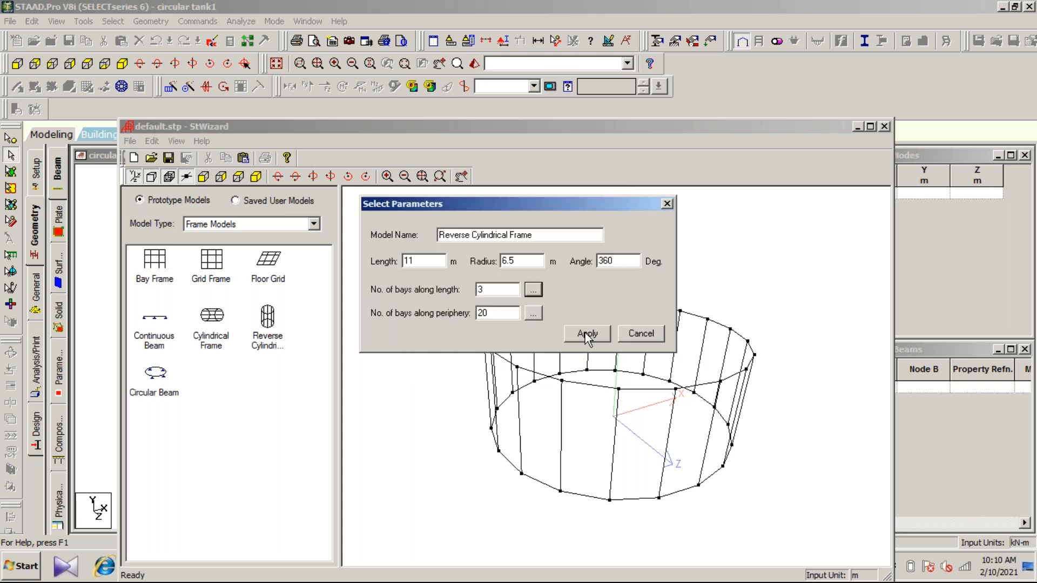
left_click(586, 335)
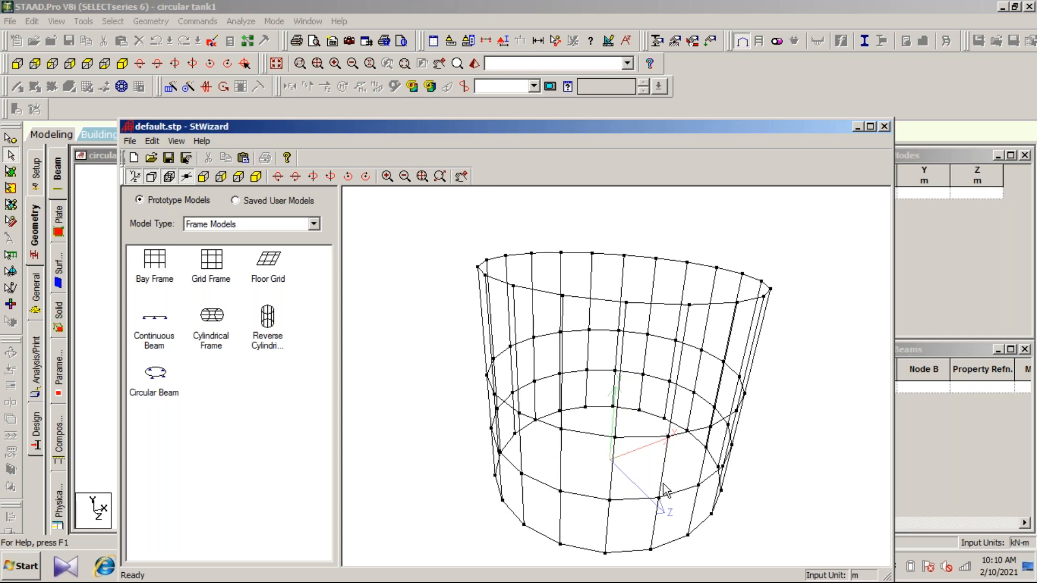
Return the cylindrical frame to a length of 5 m with 1 bay along the length and regenerate it
double_click(269, 323)
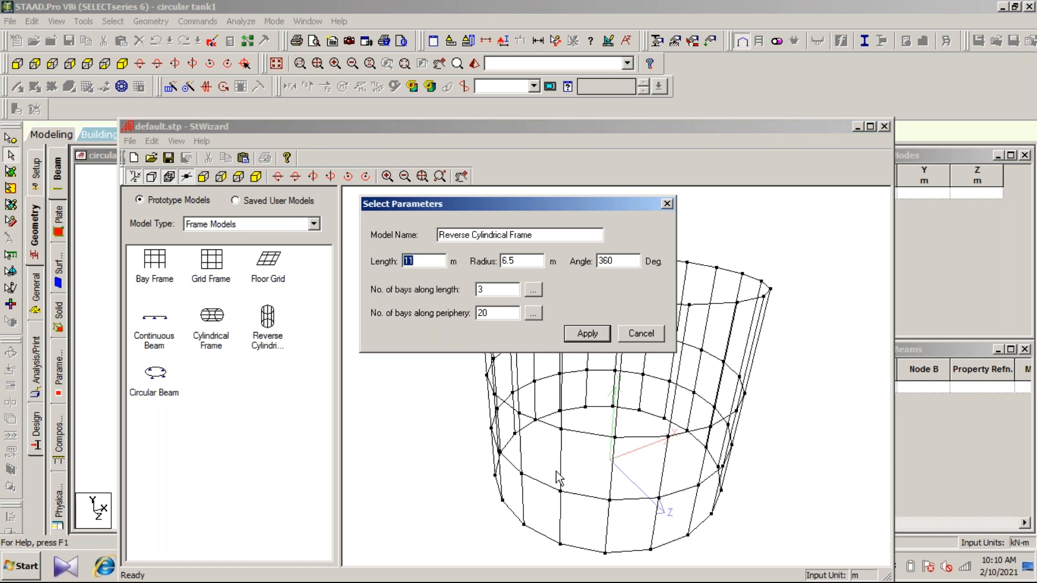
left_click(421, 263)
left_click_drag(421, 263, 396, 250)
left_click_drag(485, 290, 467, 299)
left_click(597, 337)
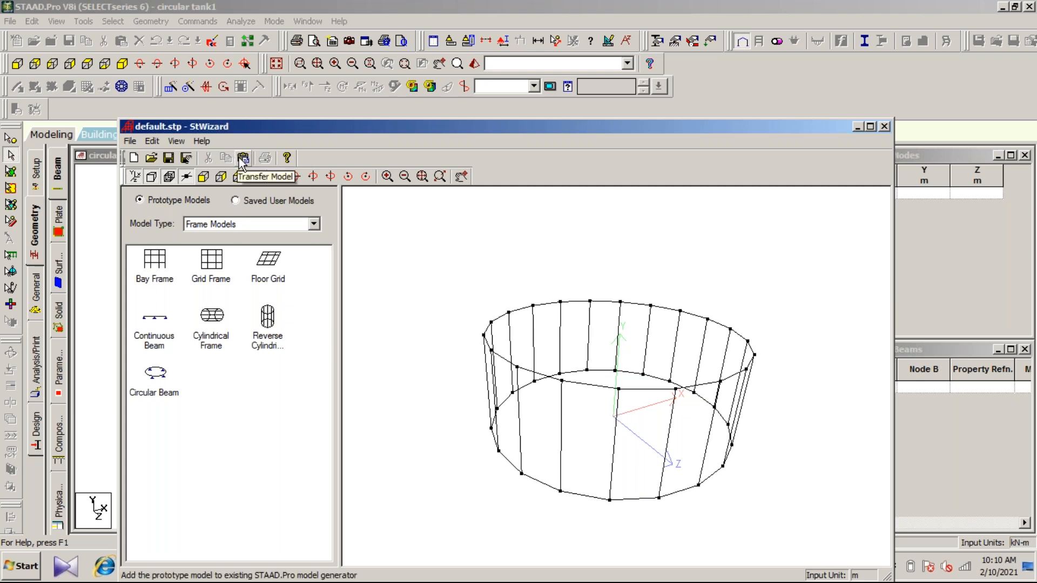
Transfer the cylindrical frame prototype from the Structure Wizard into the circular tank1 model and confirm its placement
left_click(130, 141)
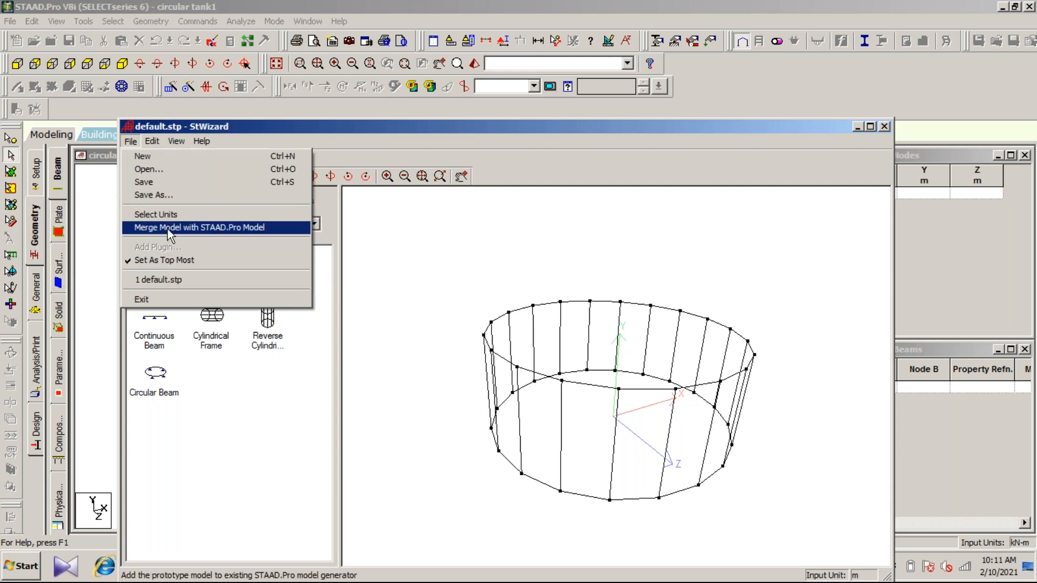
left_click(411, 290)
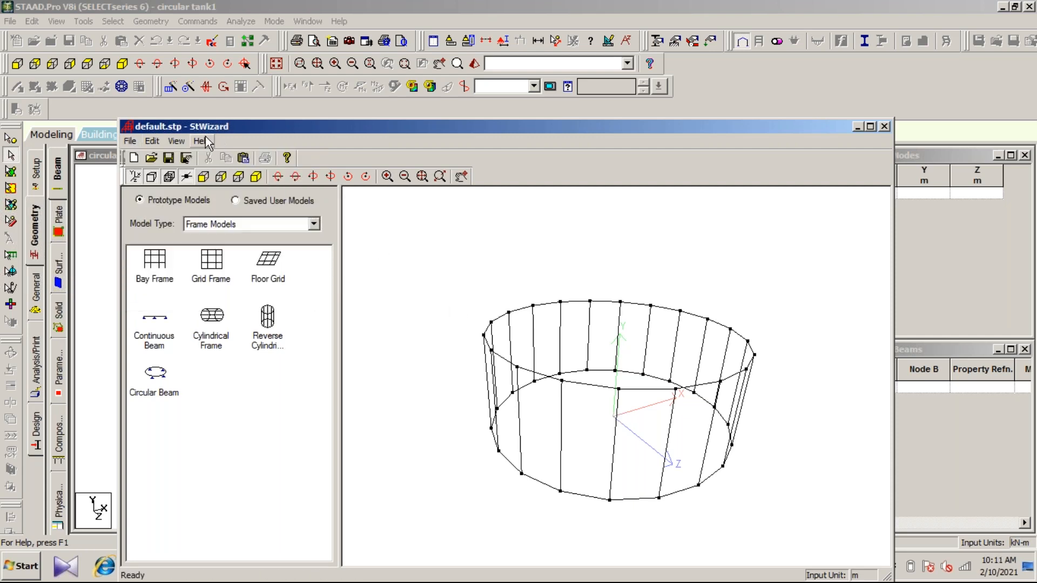
left_click(244, 159)
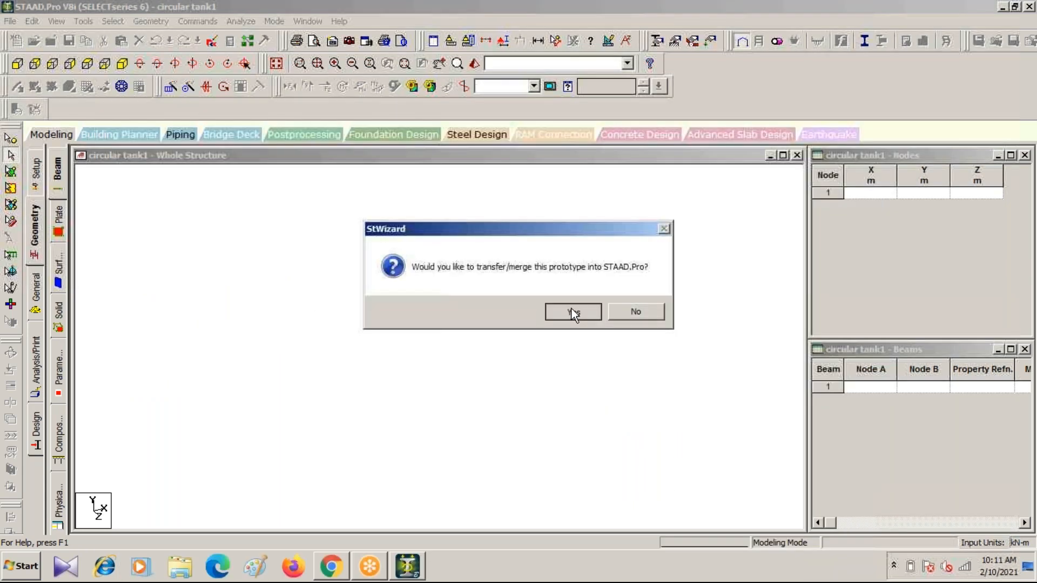
left_click(572, 310)
left_click(594, 215)
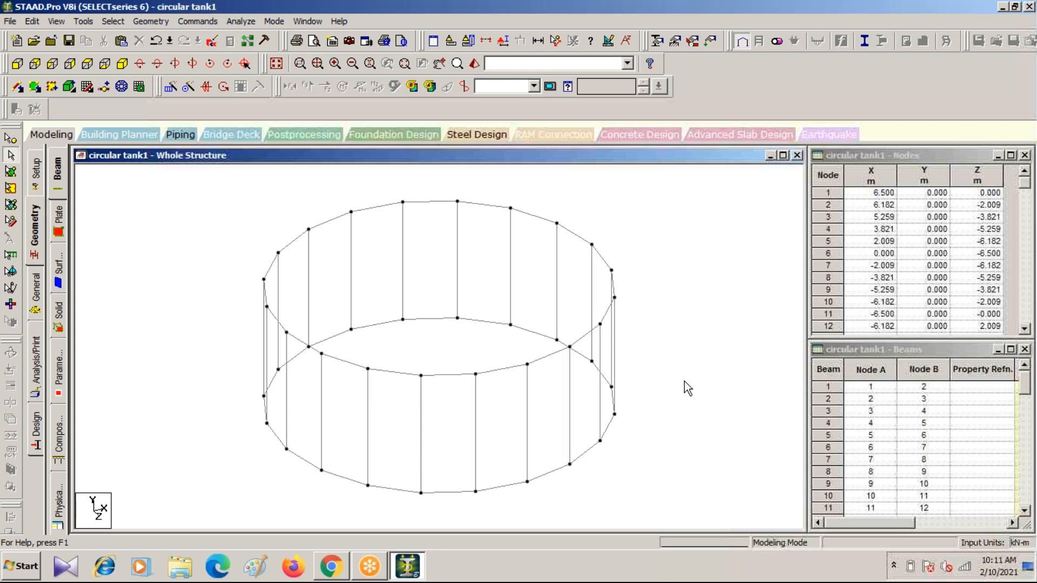
Run the Structure Wizard again and start a Reverse Cylindrical Frame prototype from the Frame Models
left_click(151, 21)
left_click(180, 460)
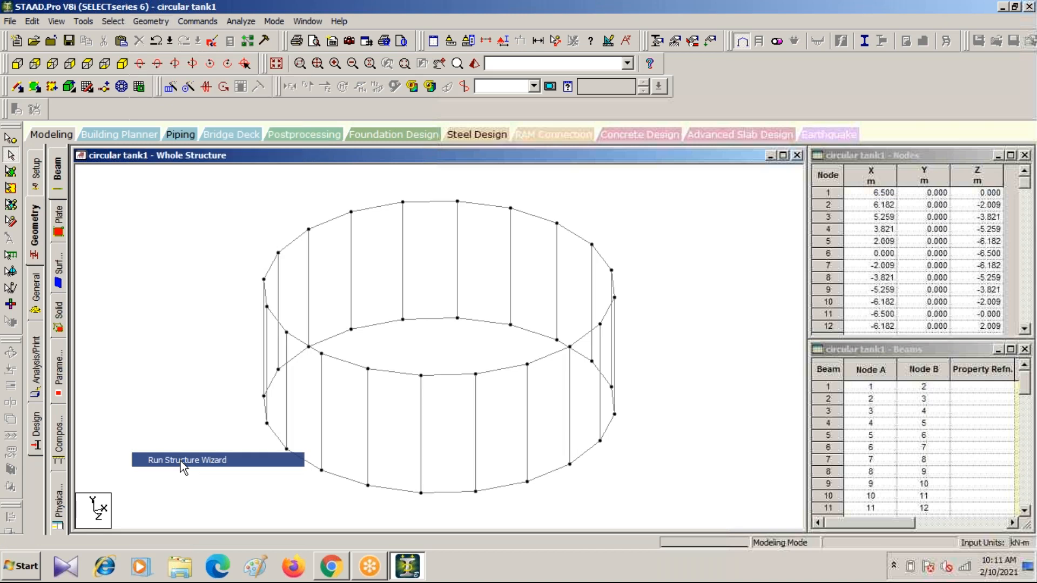
left_click(229, 140)
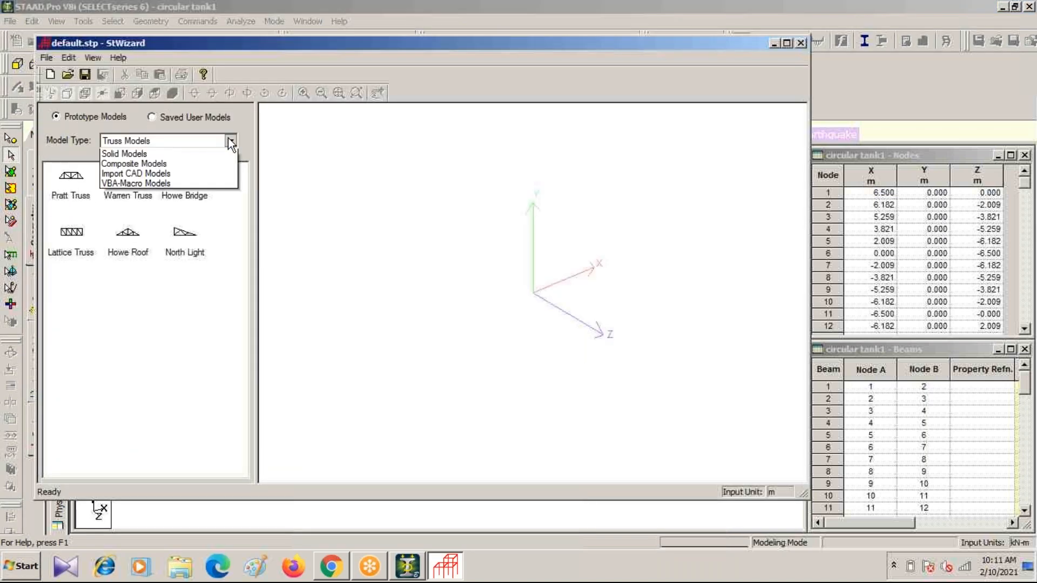
left_click(134, 164)
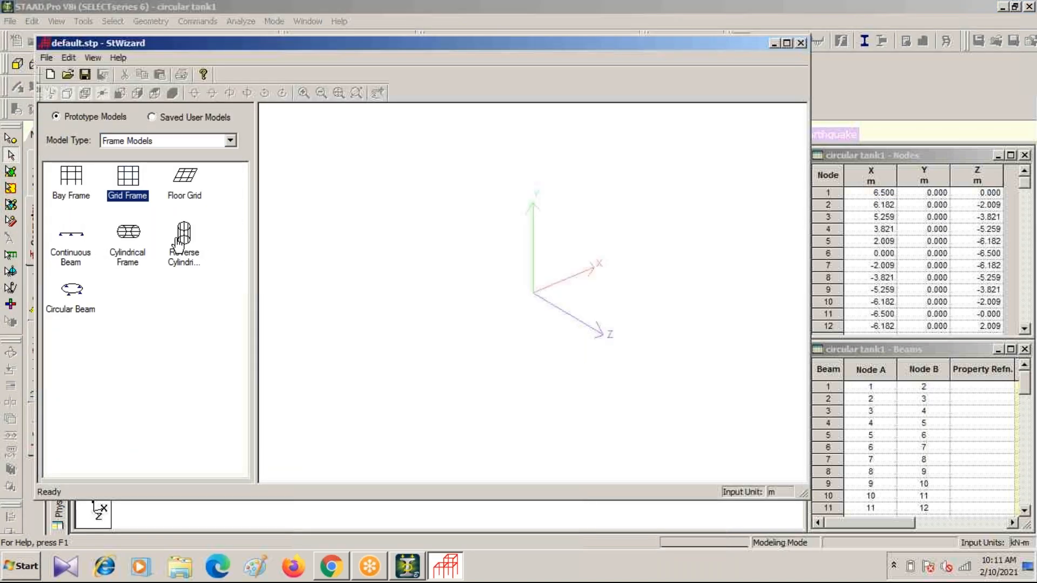
double_click(180, 244)
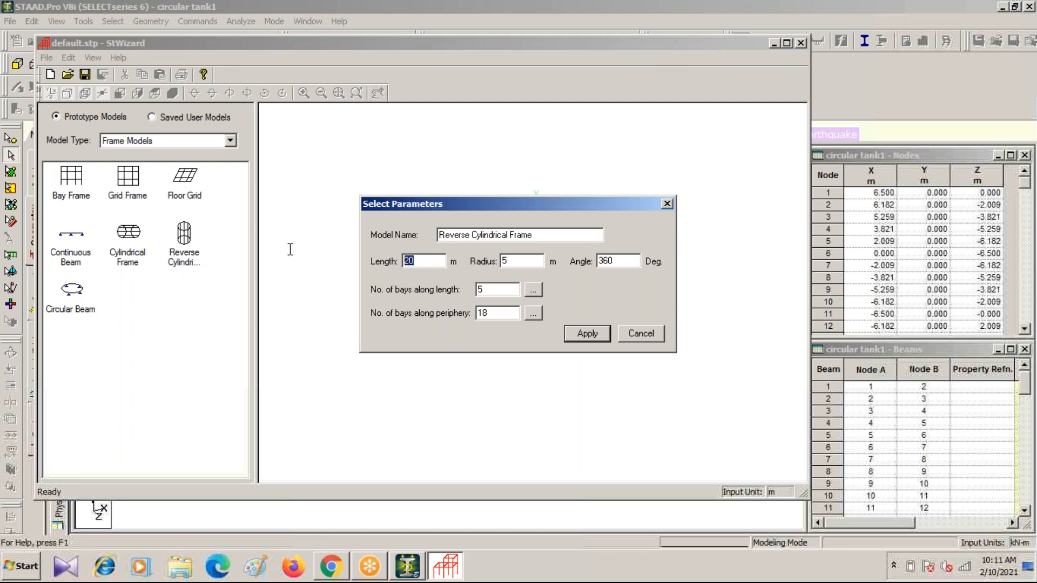
Generate the reverse cylindrical frame with length 5 m, radius 6.5 m, 1 bay along the length and 20 bays along the periphery
type("5")
double_click(489, 292)
type("1")
double_click(498, 313)
type("20")
double_click(511, 261)
type("6.5")
left_click(593, 334)
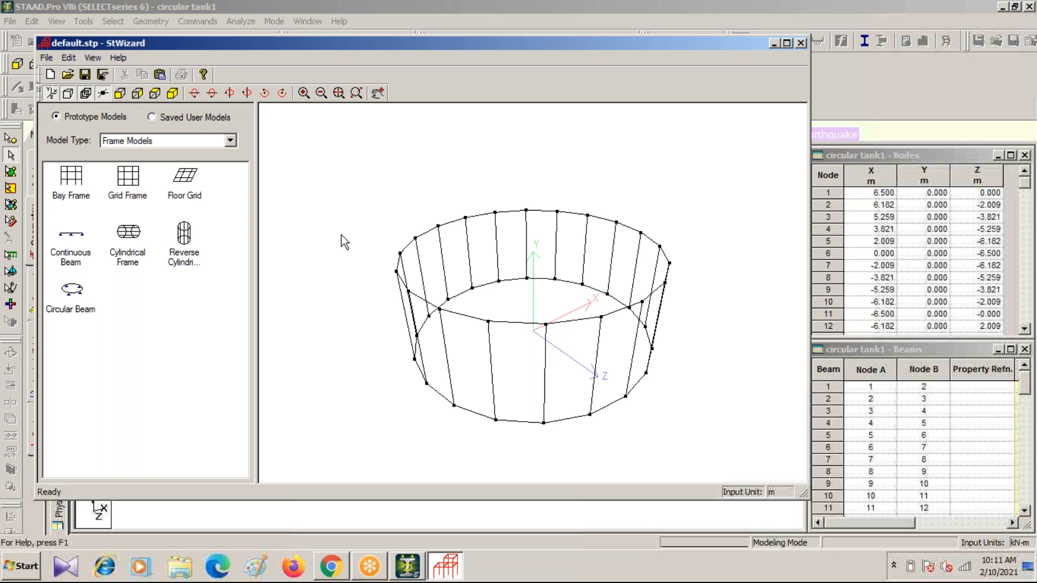
Review the reverse cylindrical frame's parameters and close the Structure Wizard without transferring the prototype, declining the auto save
double_click(184, 237)
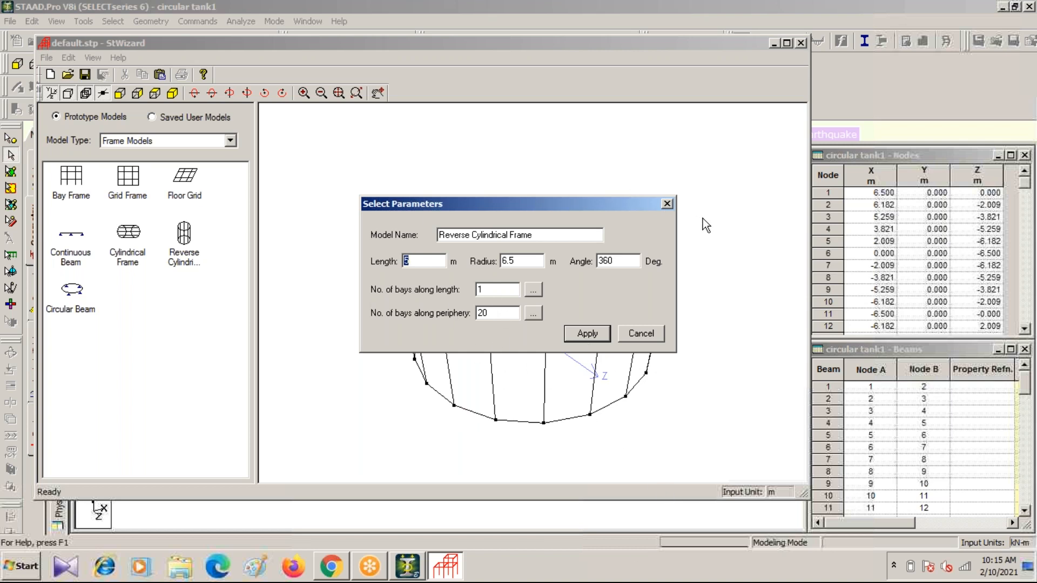
left_click(668, 204)
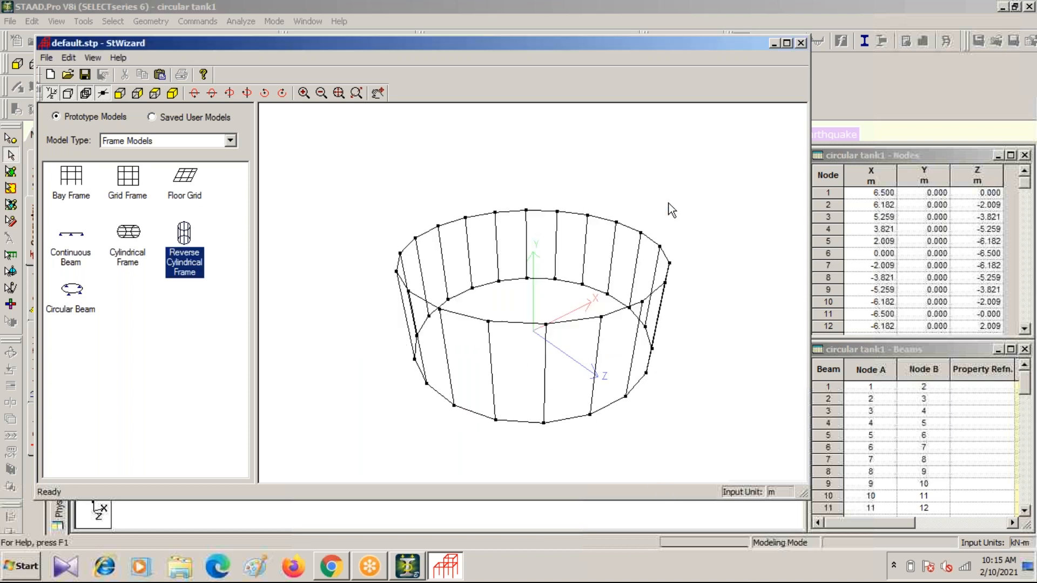
left_click(800, 43)
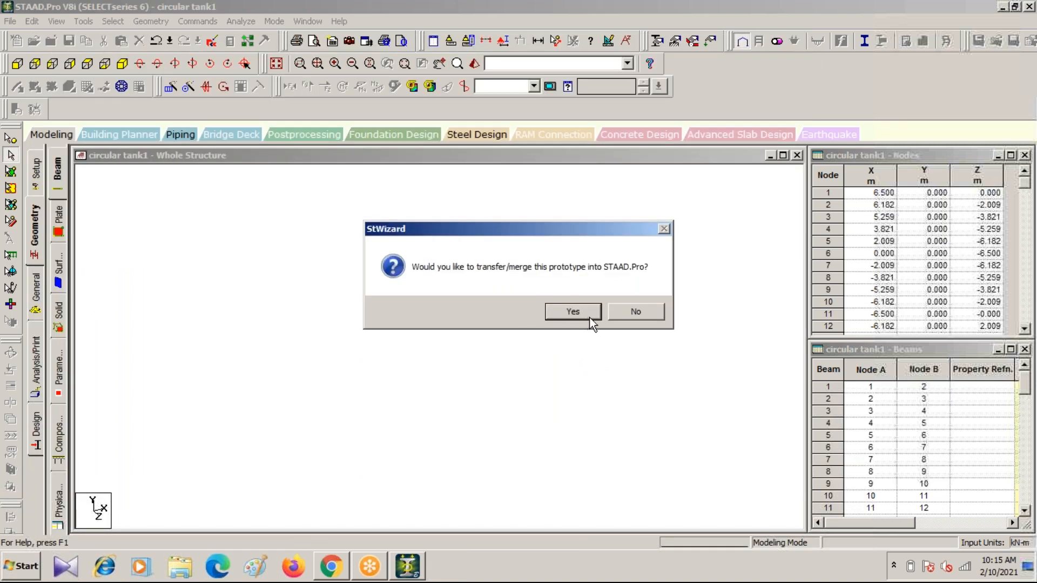
left_click(623, 312)
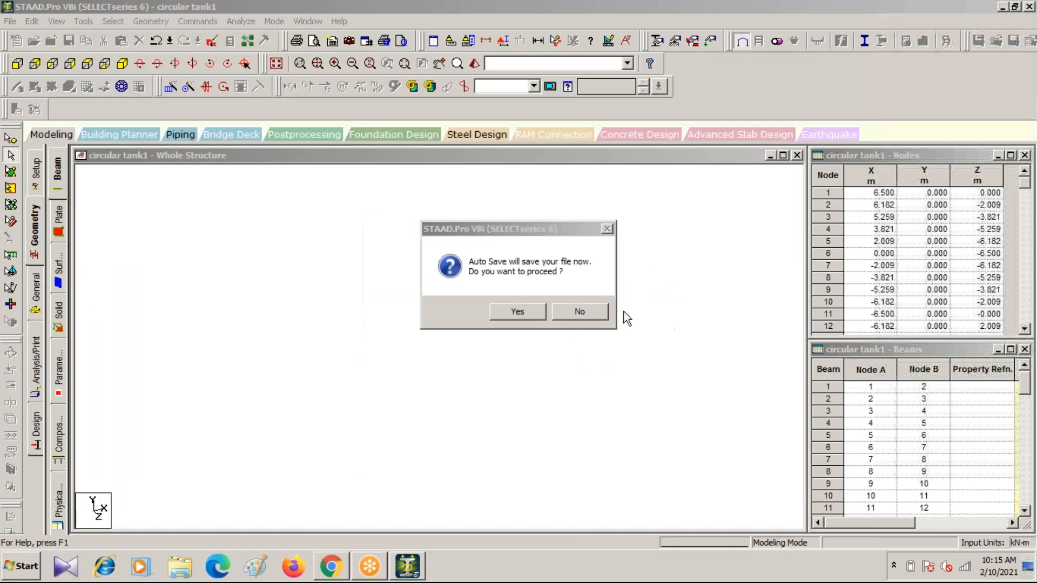
left_click(576, 307)
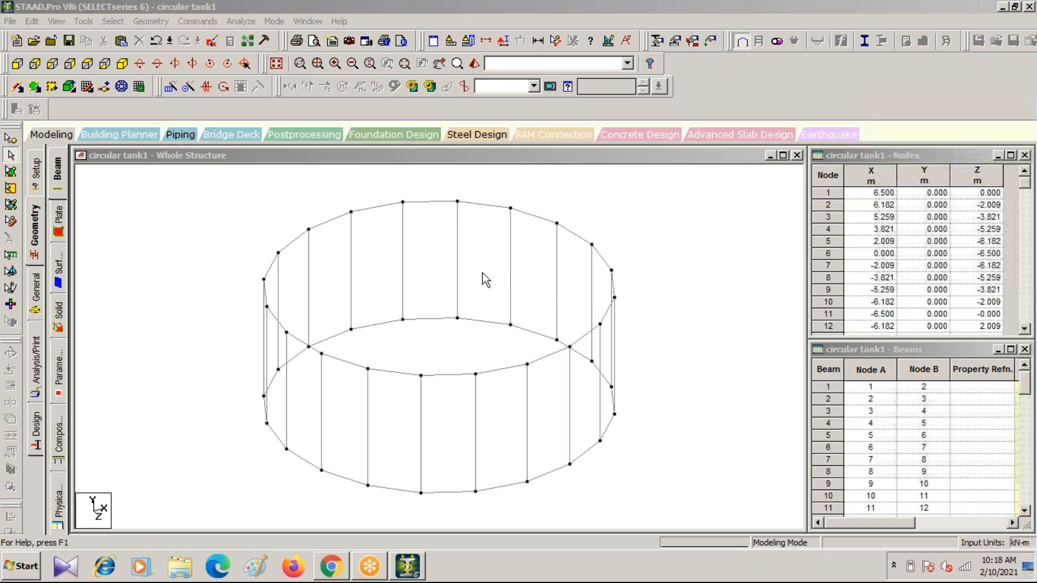
left_click(19, 88)
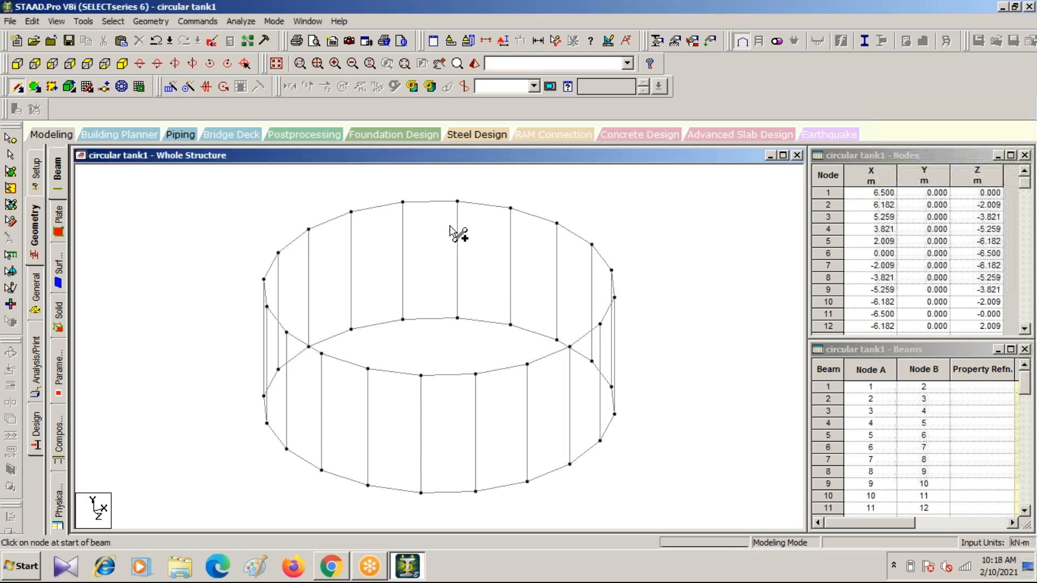
left_click_drag(458, 202, 422, 375)
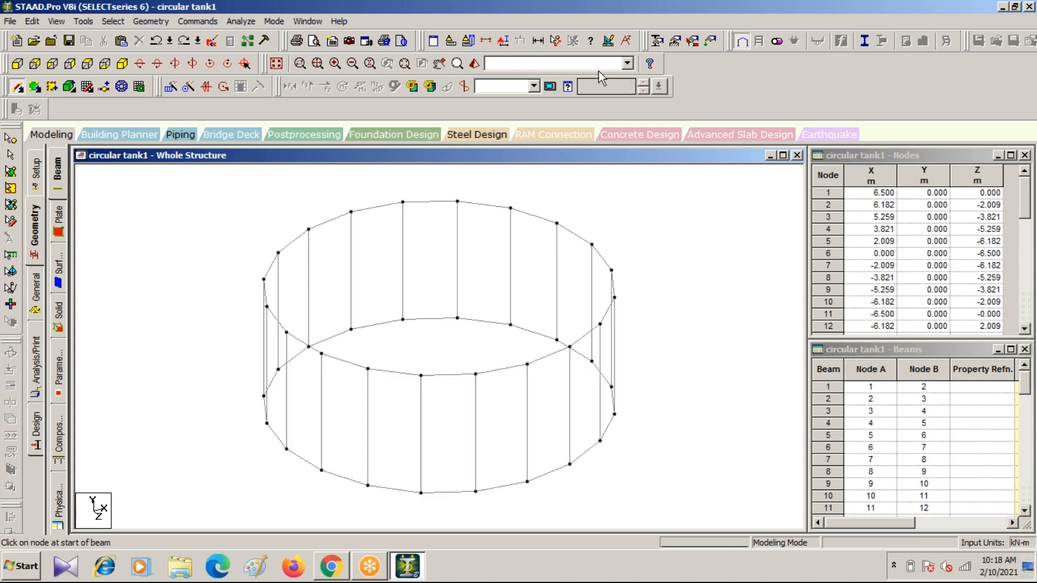
left_click(488, 40)
left_click(569, 191)
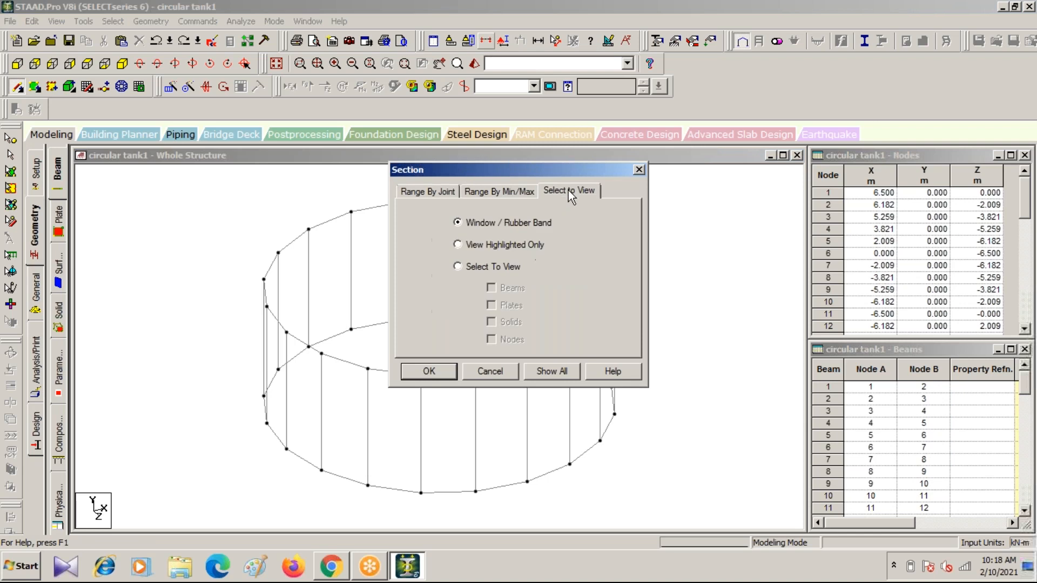
left_click(639, 170)
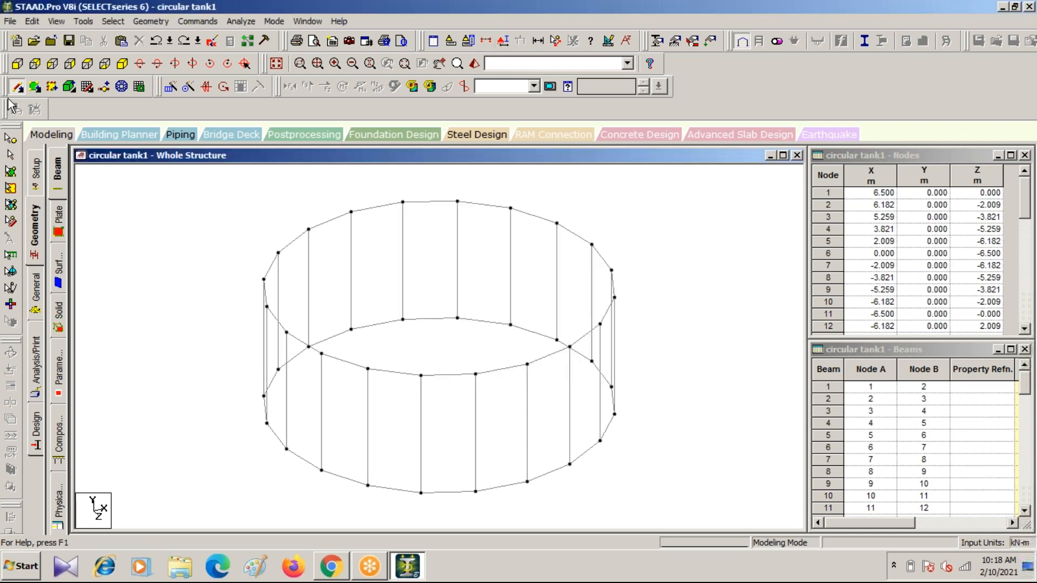
Isolate the tank's top ring with a Window / Rubber Band section in the front view and return to the isometric view
left_click(17, 64)
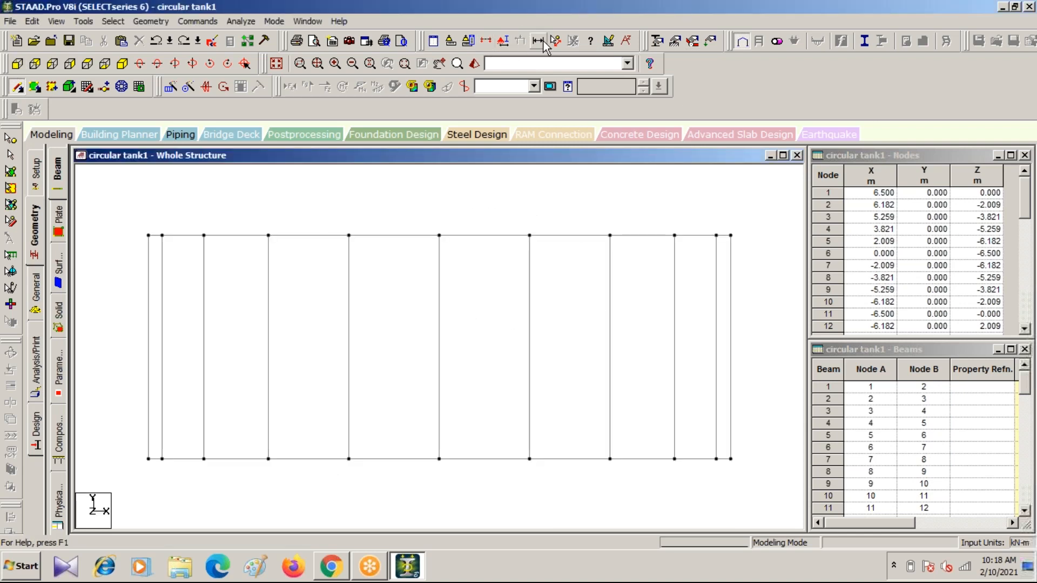
left_click(486, 41)
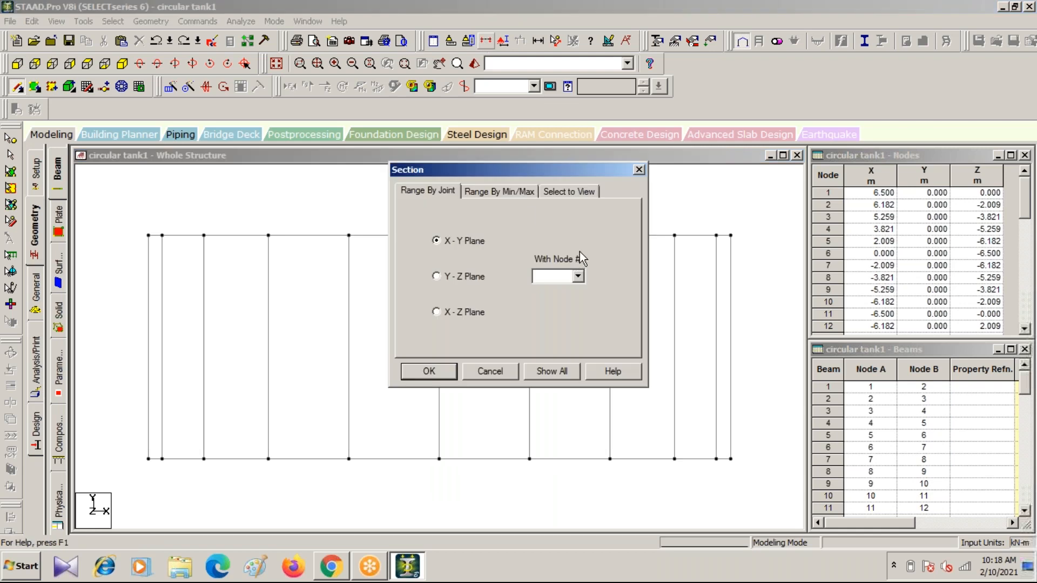
left_click(565, 192)
left_click(429, 372)
left_click(10, 156)
left_click_drag(122, 223, 739, 245)
left_click(106, 65)
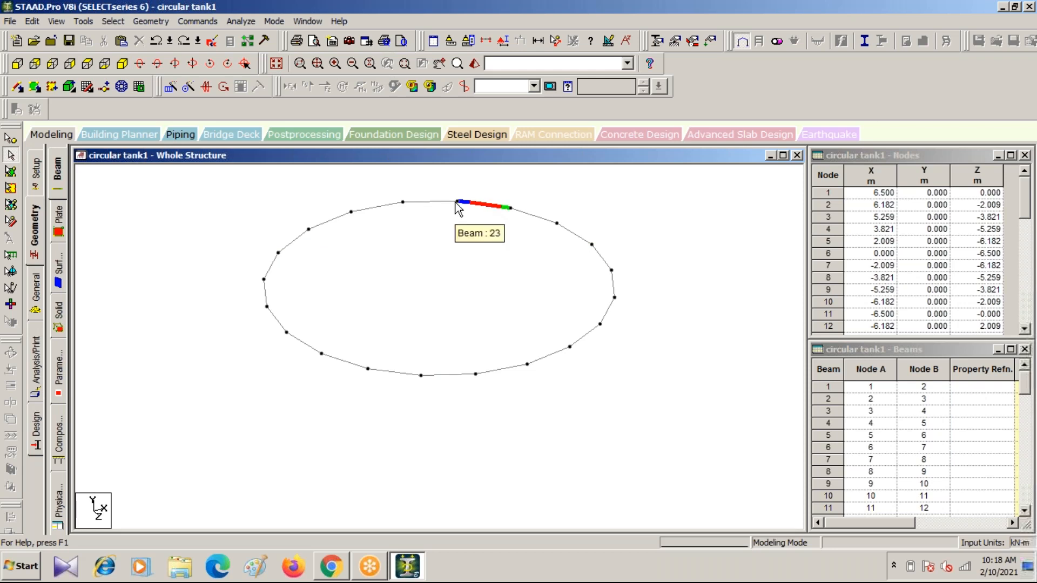
Add a beam across the top ring's diameter between opposite nodes 24 and 34
left_click(198, 87)
left_click_drag(457, 203, 422, 376)
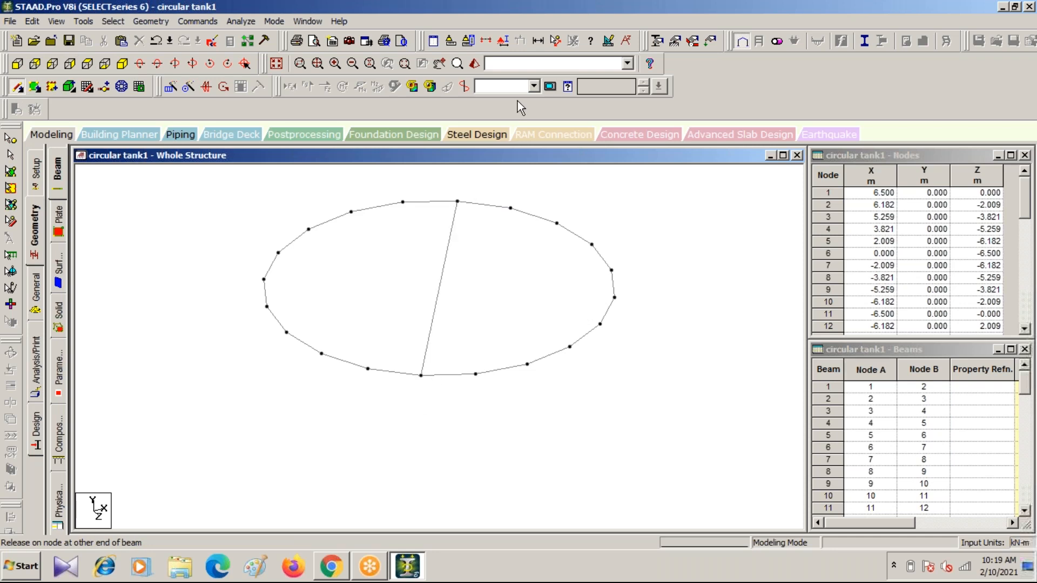
key("Escape")
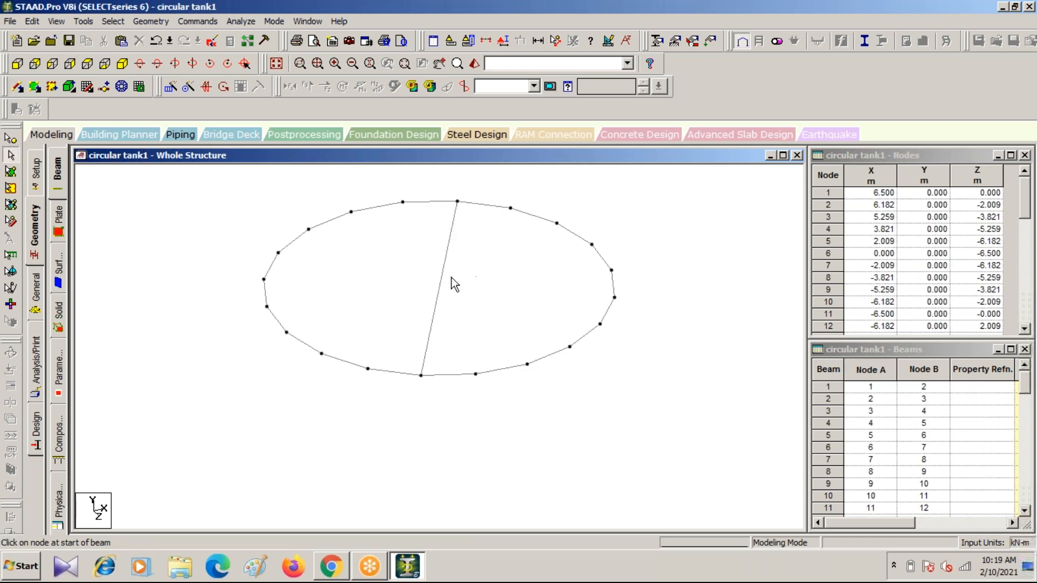
Insert a node at the midpoint of the beam across the ring's diameter
left_click(442, 273)
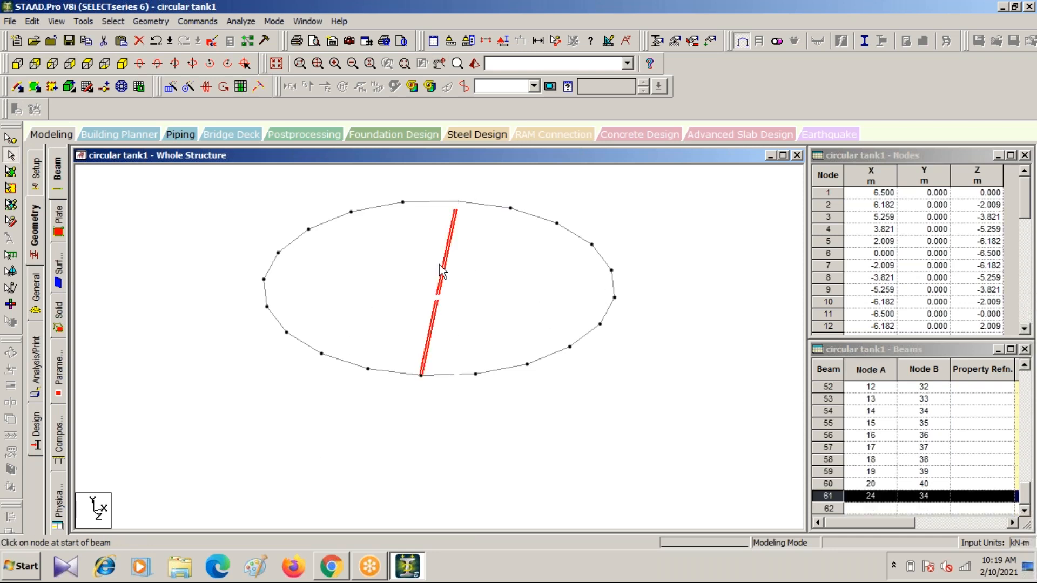
right_click(440, 293)
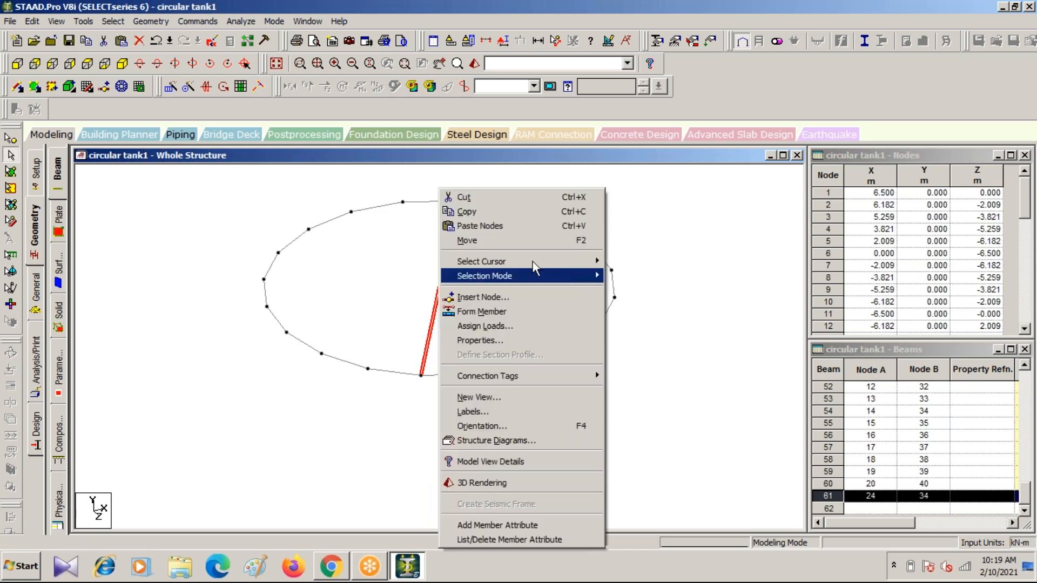
left_click(501, 298)
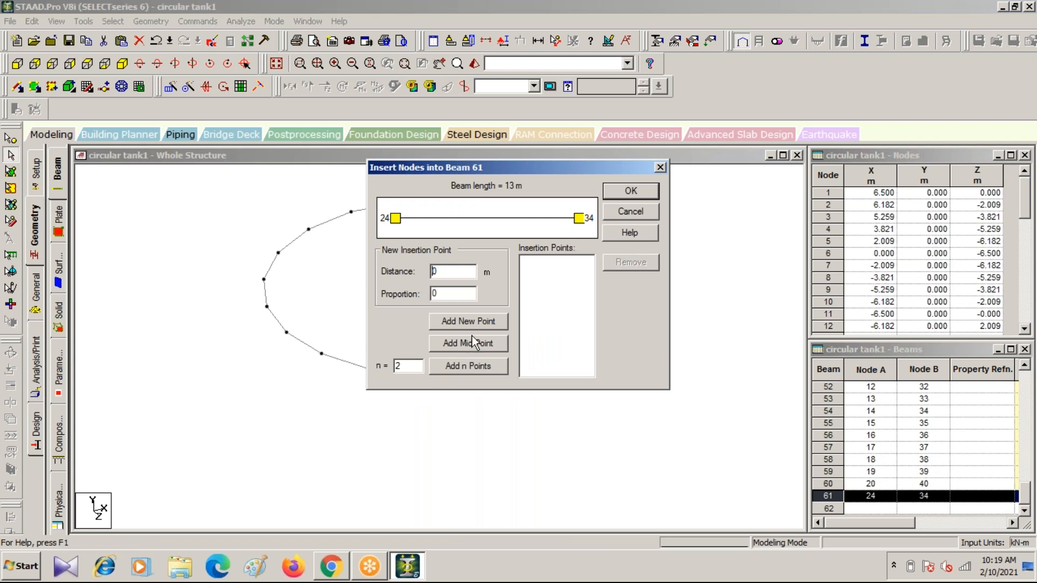
left_click(468, 344)
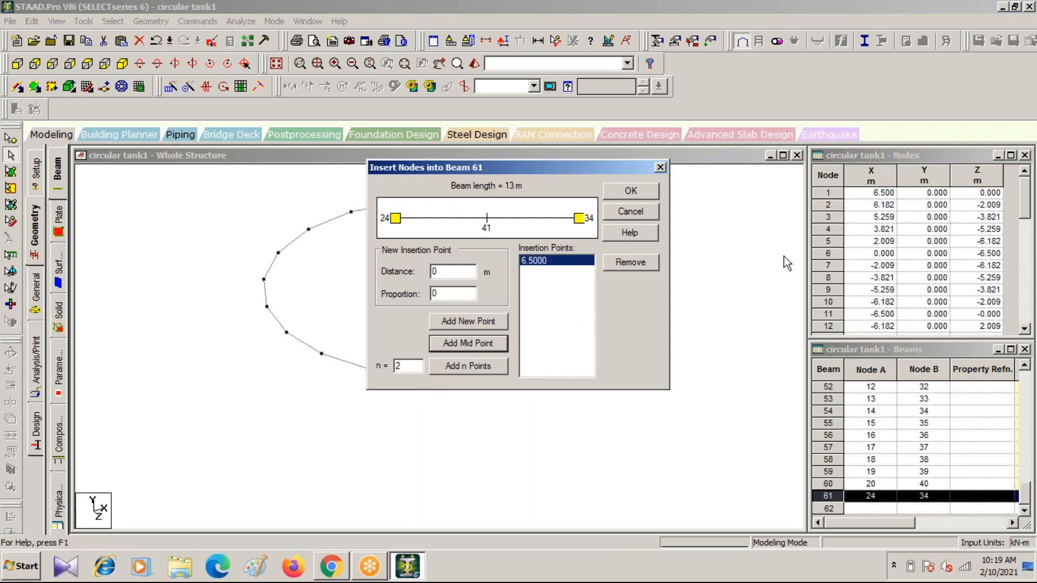
left_click(624, 193)
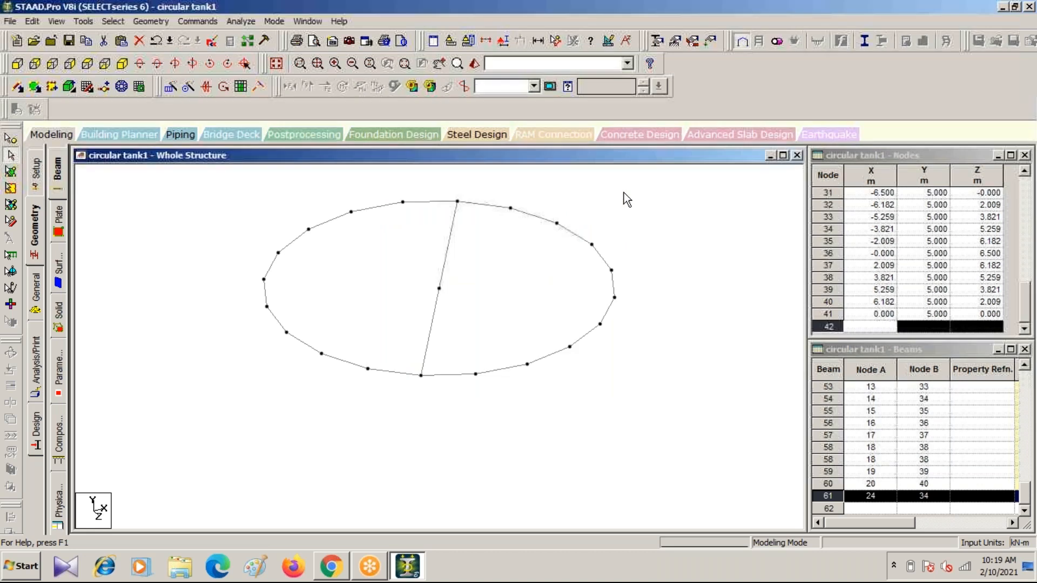
Copy the ring's centre node and paste it with a Y offset of 0.5 m
left_click(439, 291)
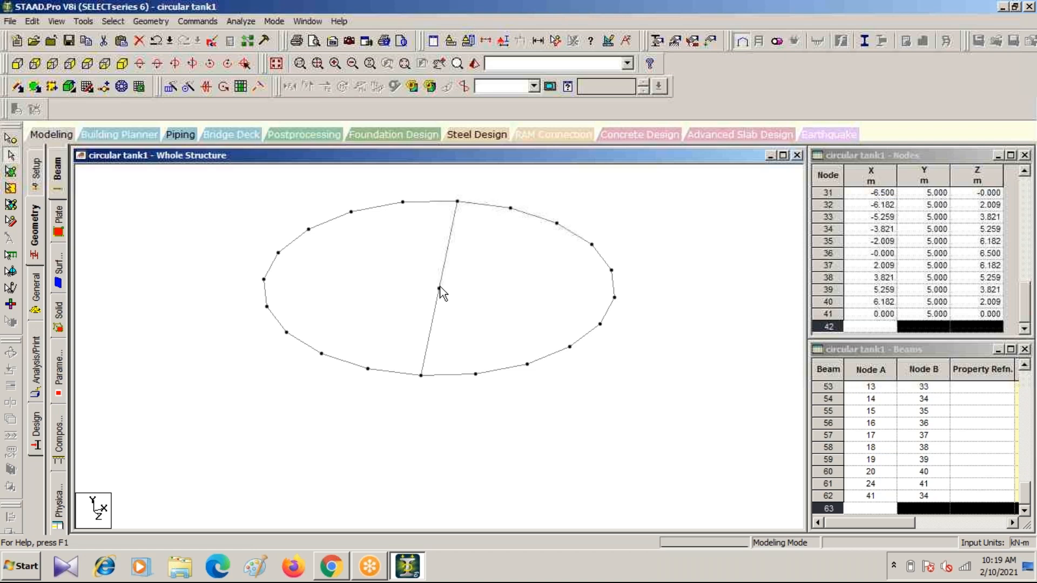
left_click(10, 139)
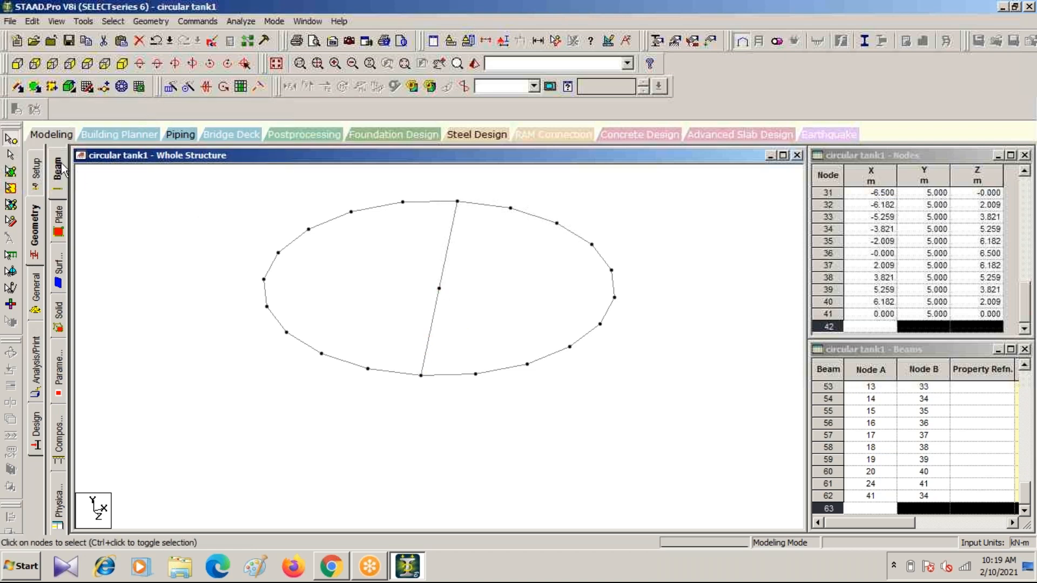
left_click(438, 289)
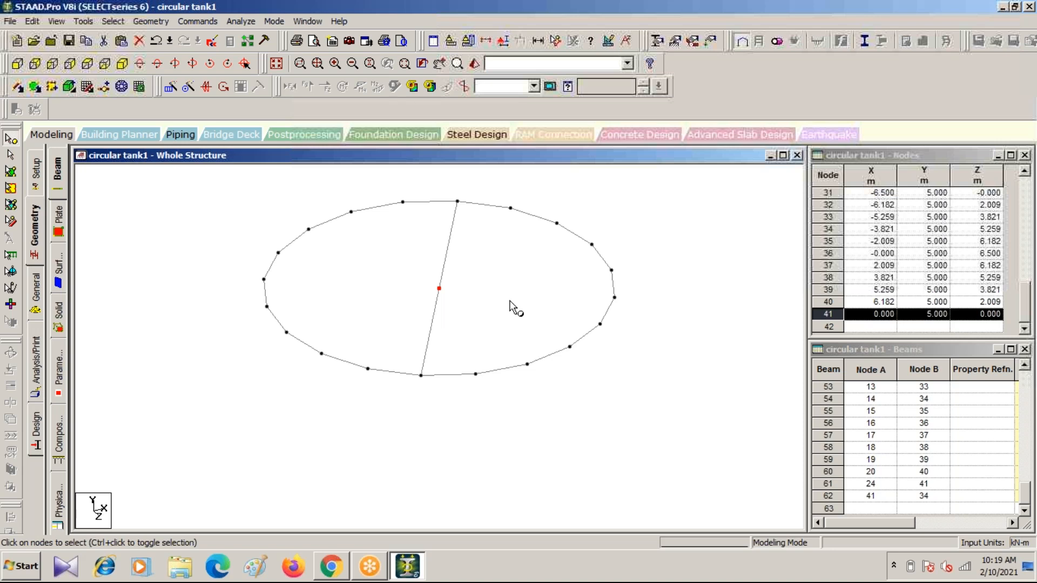
key("ctrl+v")
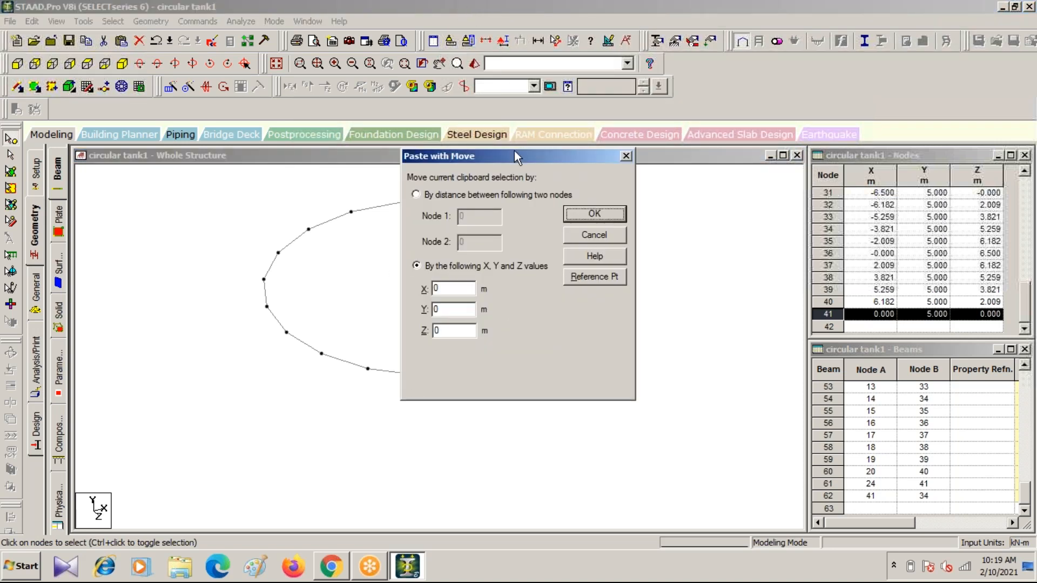
left_click_drag(511, 159, 654, 160)
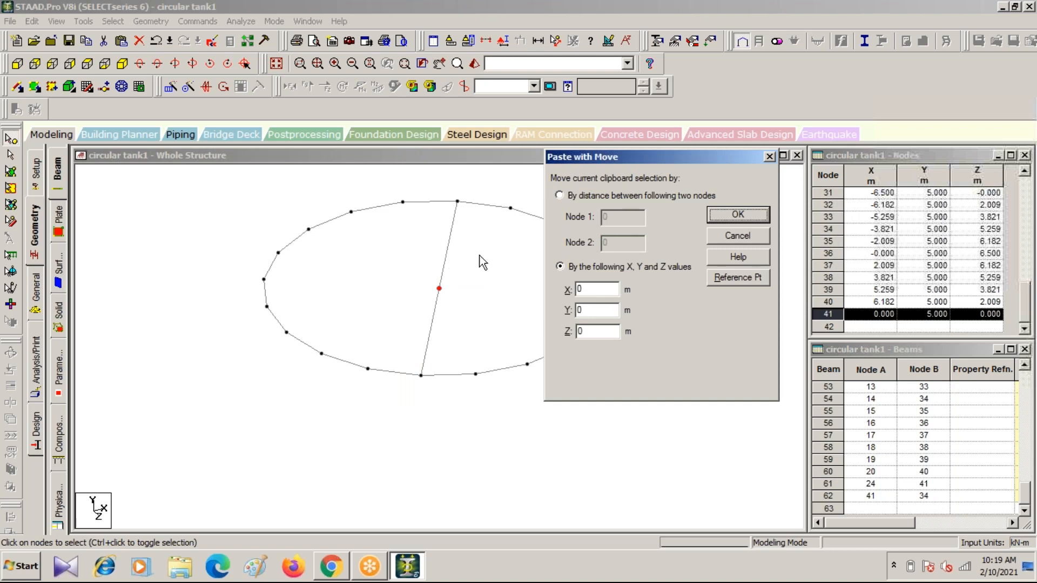
left_click_drag(667, 159, 554, 160)
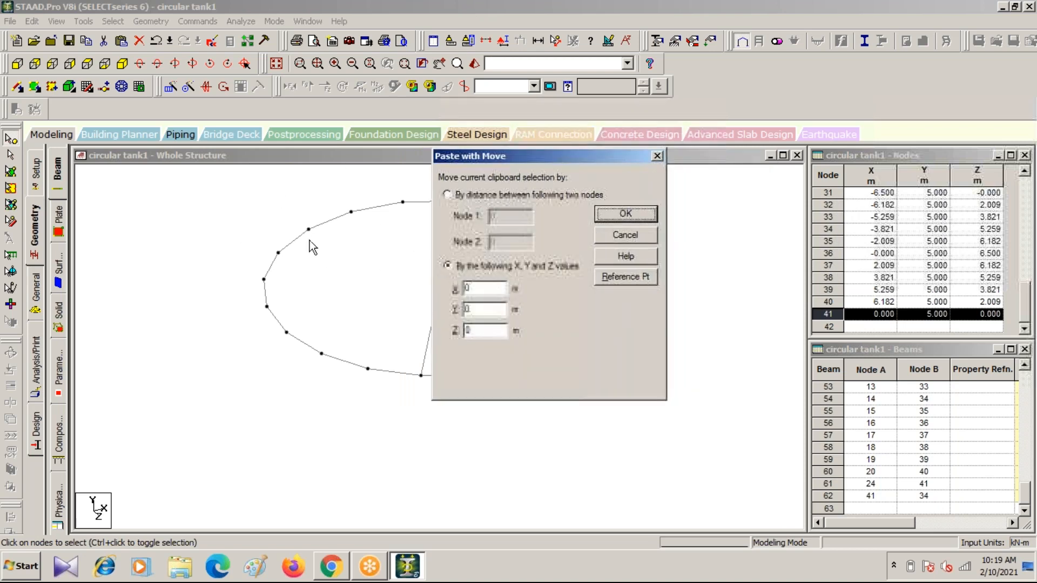
double_click(470, 309)
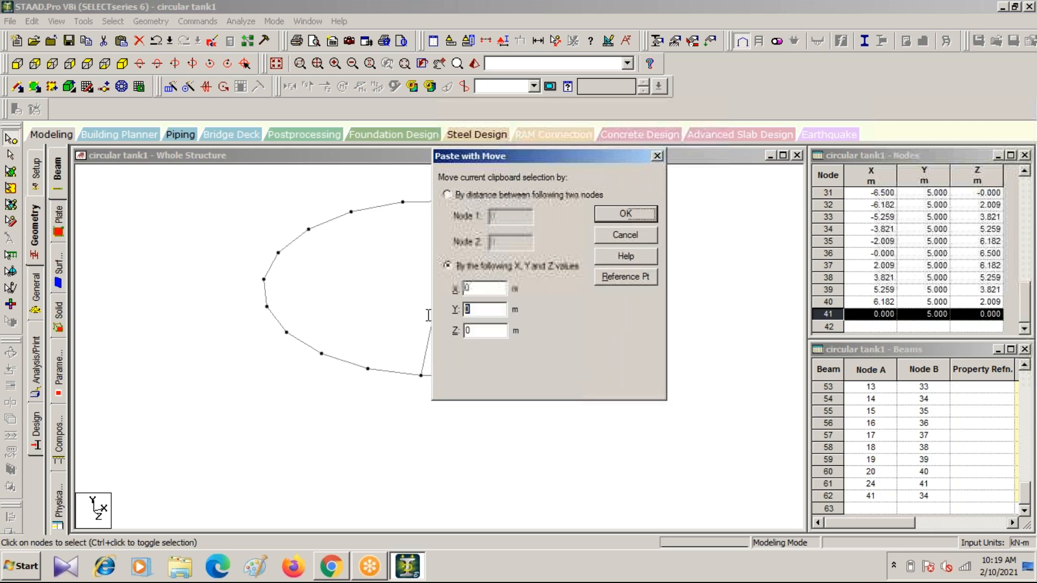
type(".5")
left_click(613, 216)
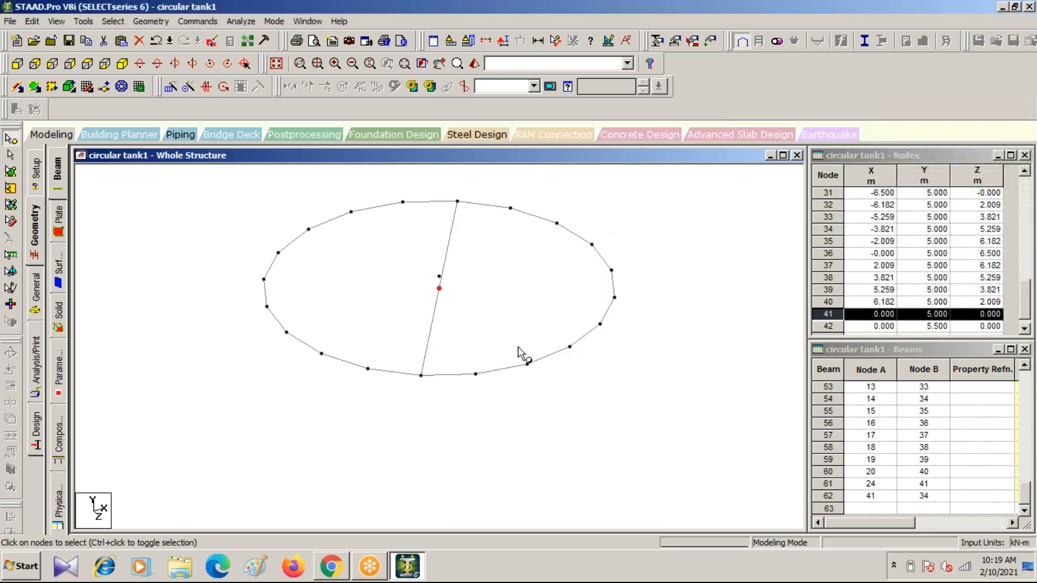
Check the raised node in the front view and delete the original centre node together with the beams crossing the ring
left_click(17, 63)
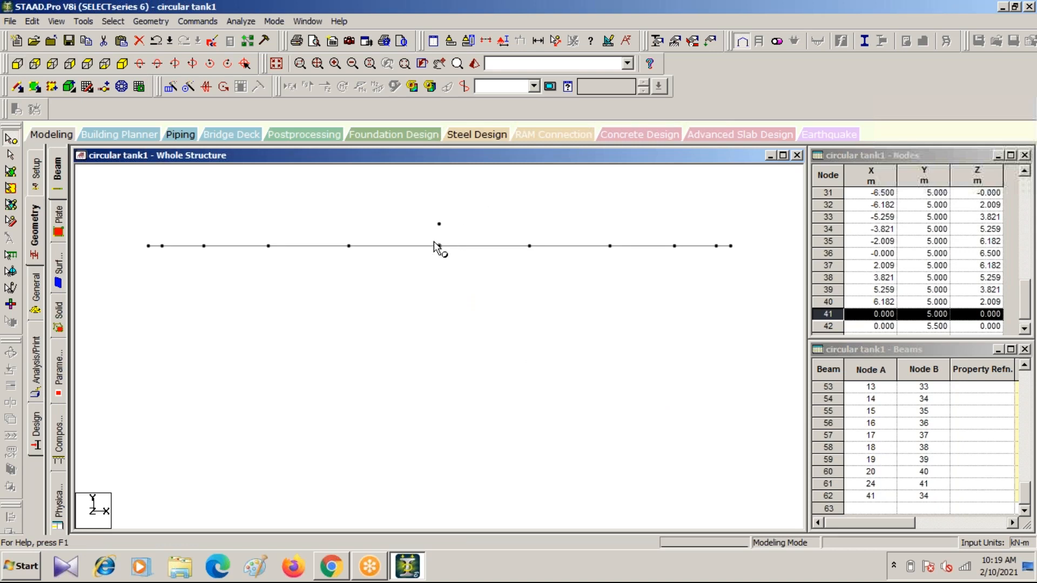
left_click(123, 65)
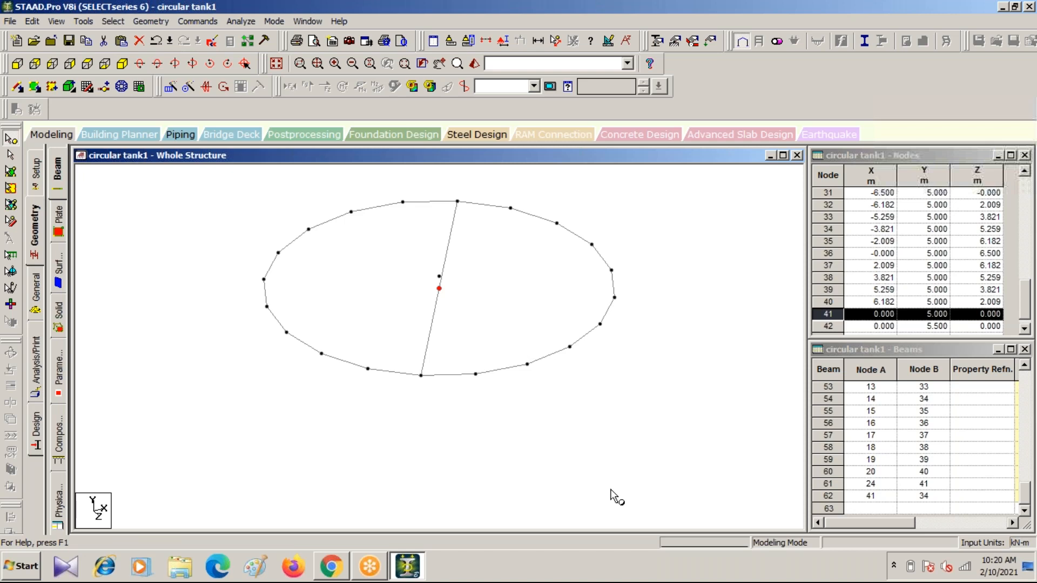
key("Delete")
key("Return")
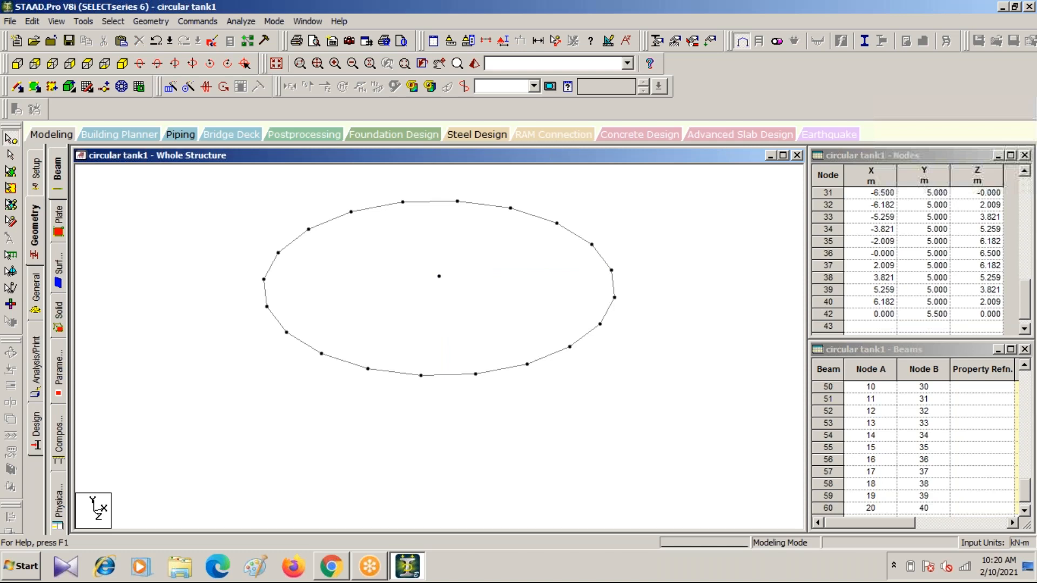
Add beams from the raised centre node to adjacent ring nodes 24, 23 and 22 and check them in the front view
left_click(18, 87)
left_click_drag(439, 276, 458, 201)
mouse_move(439, 276)
left_mouse_down()
mouse_move(488, 211)
mouse_move(510, 208)
left_mouse_up()
left_click_drag(439, 276, 557, 223)
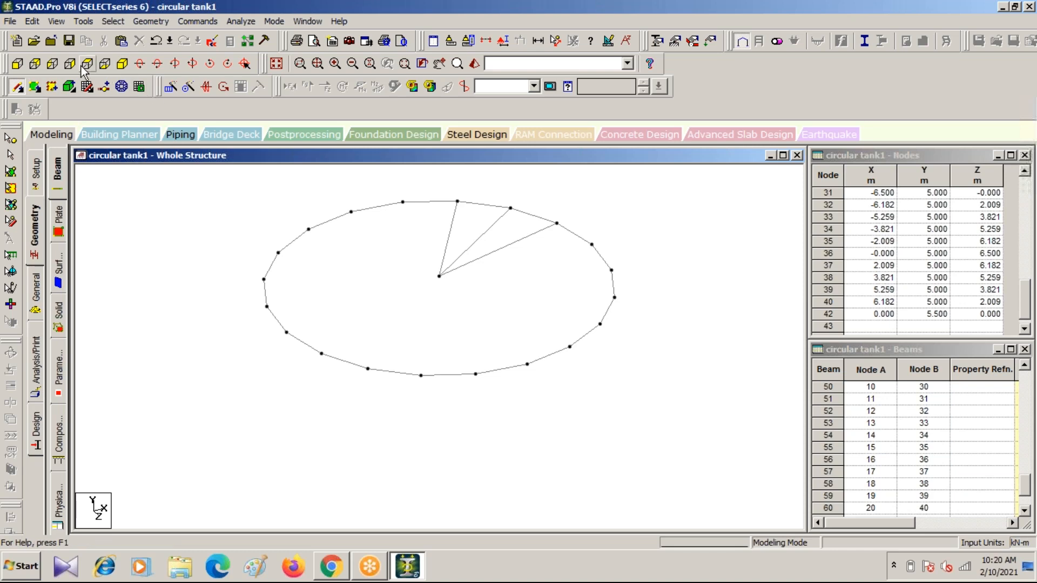
left_click(17, 64)
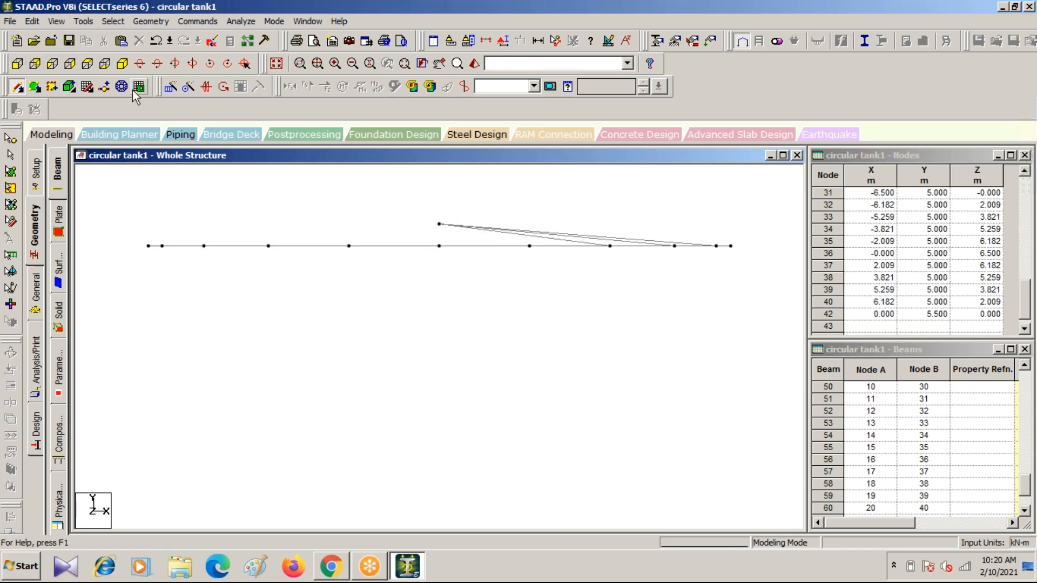
left_click(122, 63)
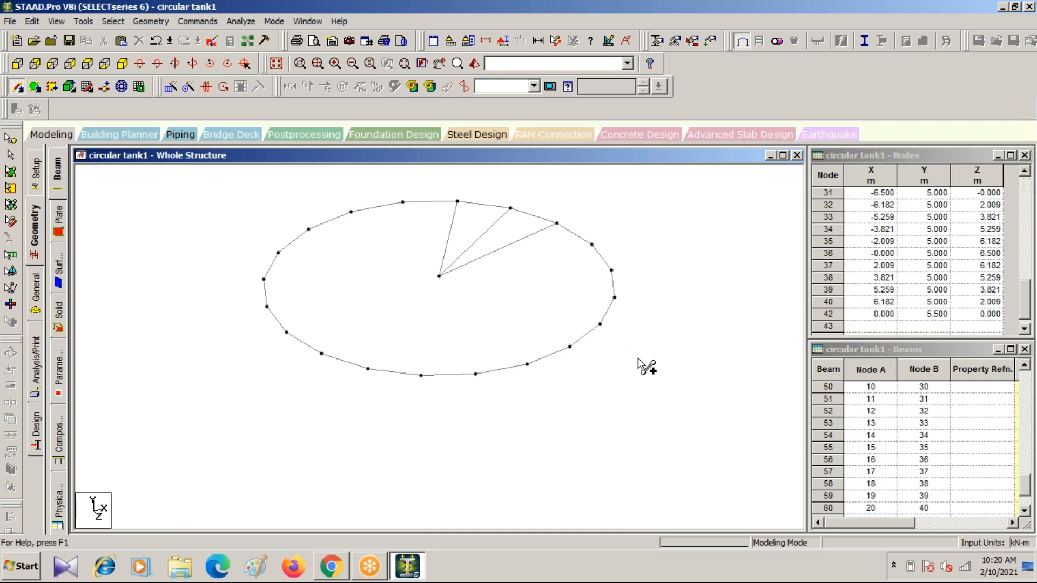
Delete the beams joining the raised centre node to nodes 23 and 22, saving the modified structure when asked
key("Escape")
left_click(481, 257)
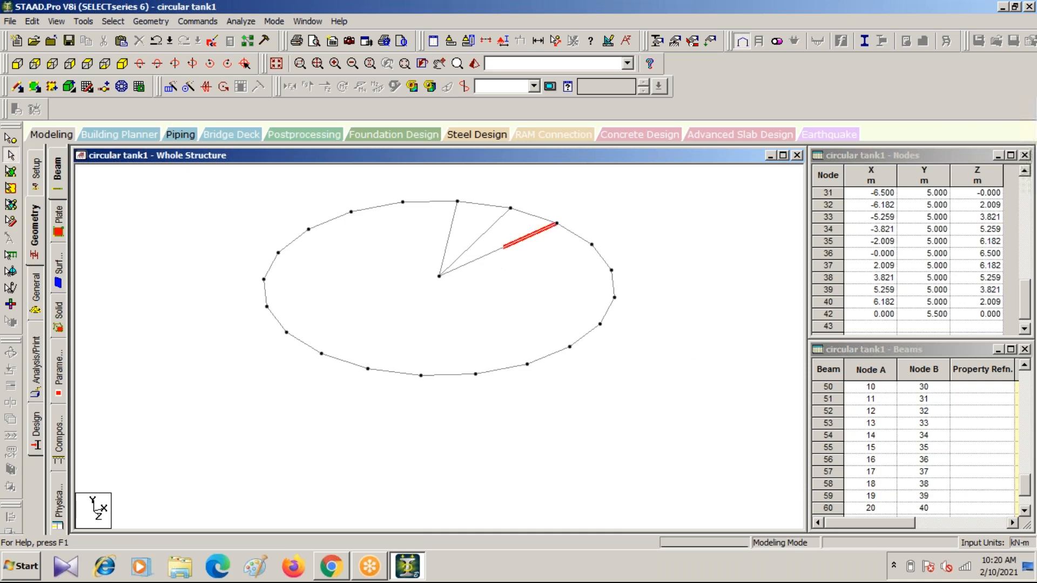
left_click(471, 243)
left_click(474, 248)
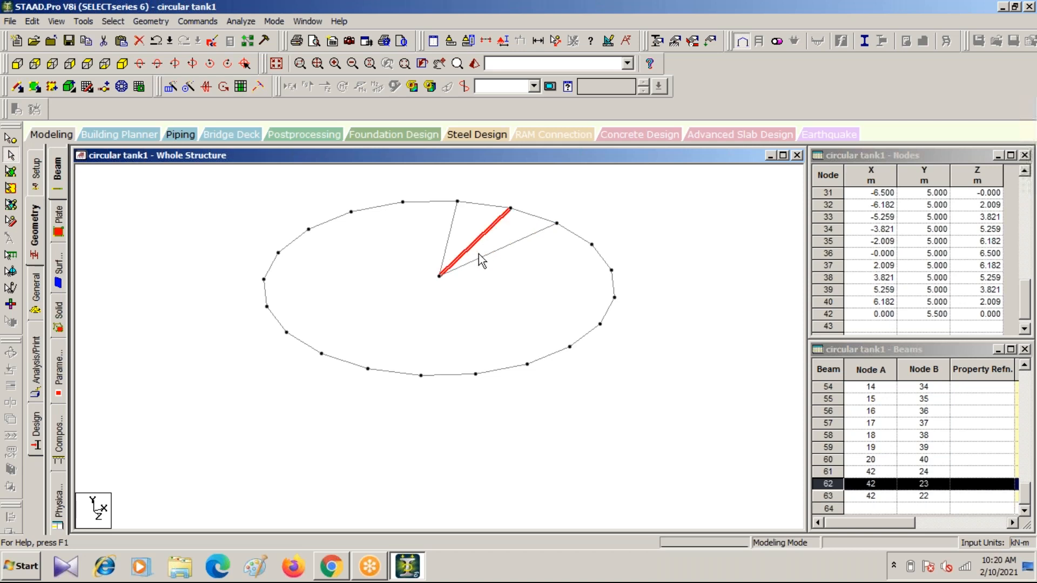
left_click(517, 311)
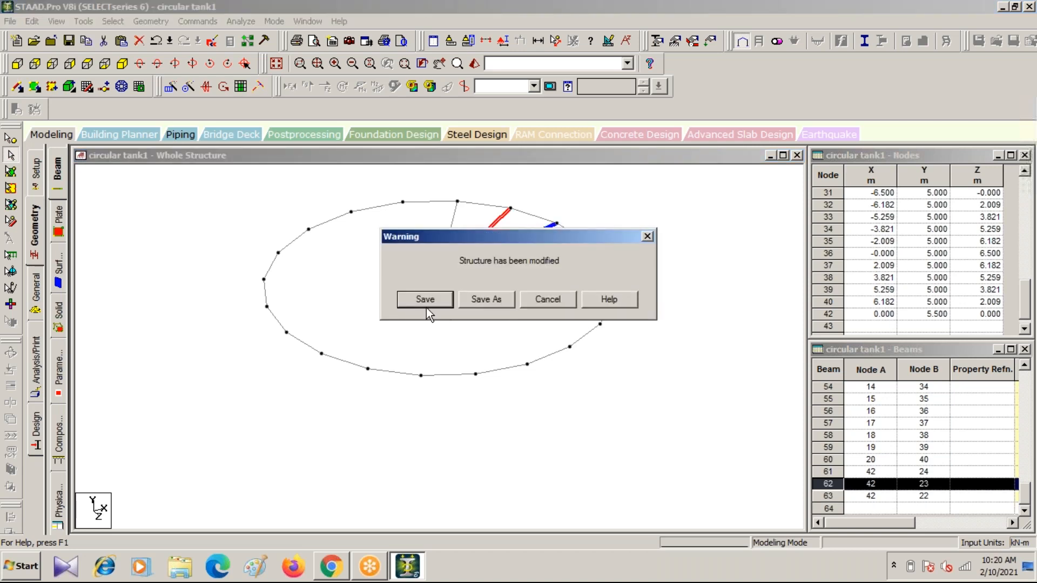
left_click(427, 303)
left_click(481, 257, "ctrl")
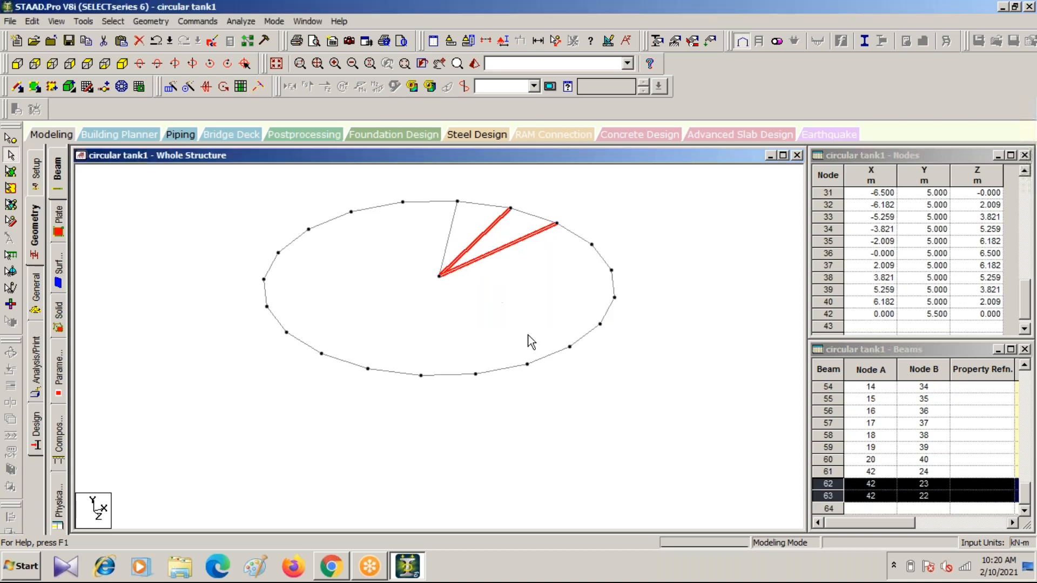
key("Delete")
left_click(573, 311)
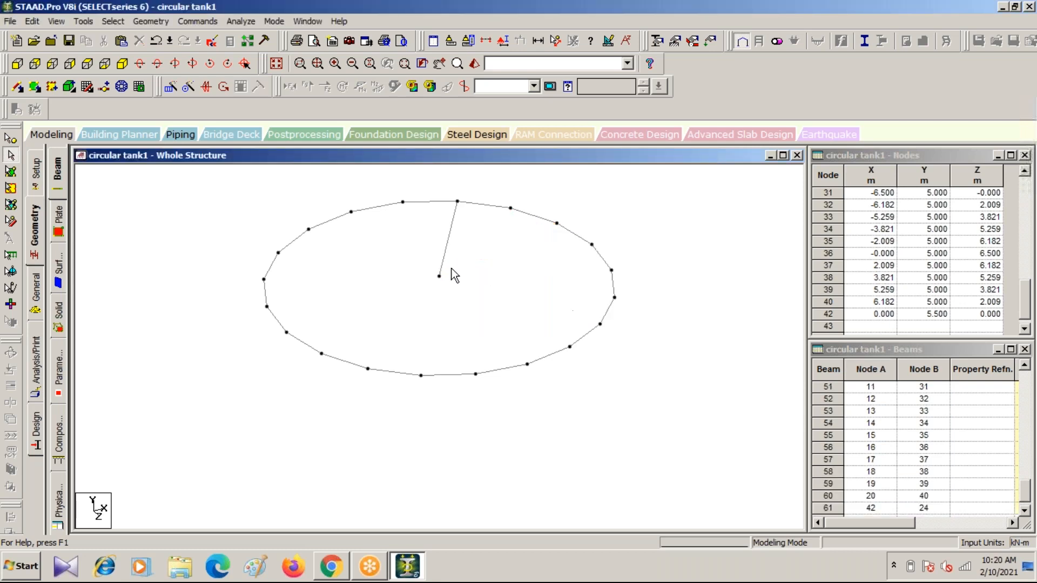
Circular-repeat the beam between nodes 42 and 24 about the Y axis through 360 degrees in 20 steps, and check the front view
left_click(448, 240)
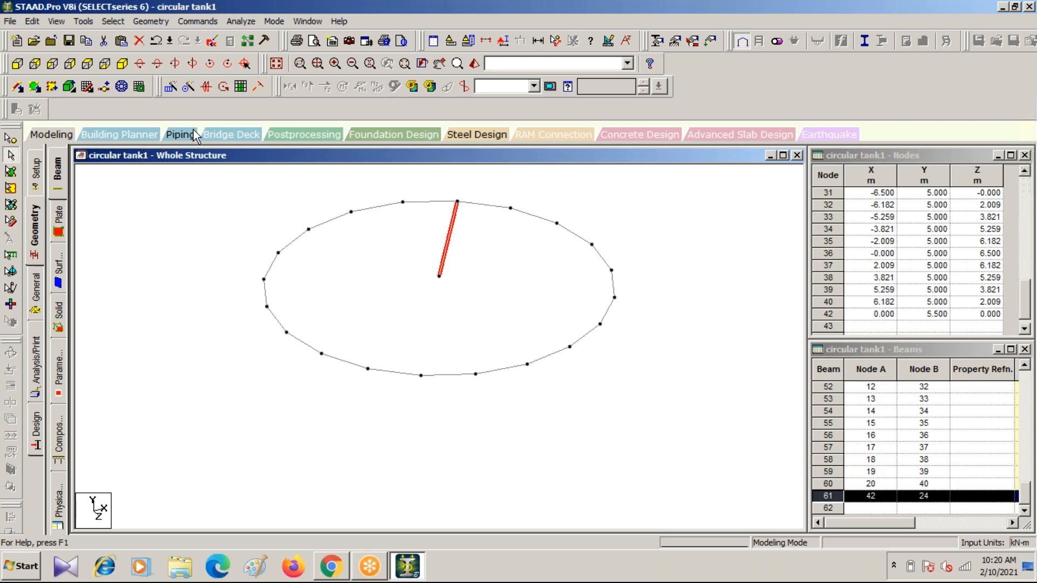
left_click(187, 87)
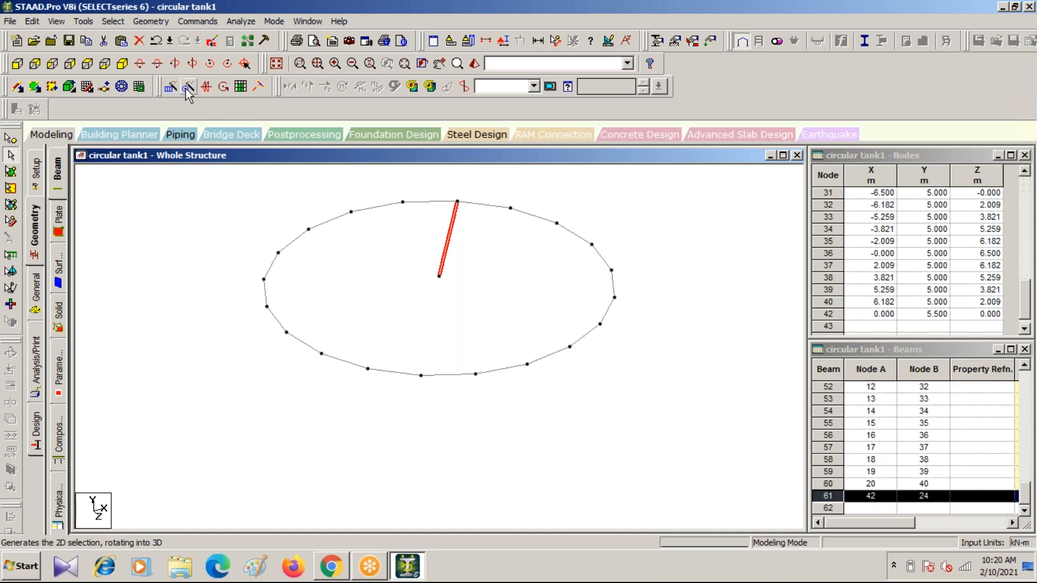
left_click_drag(523, 180, 260, 194)
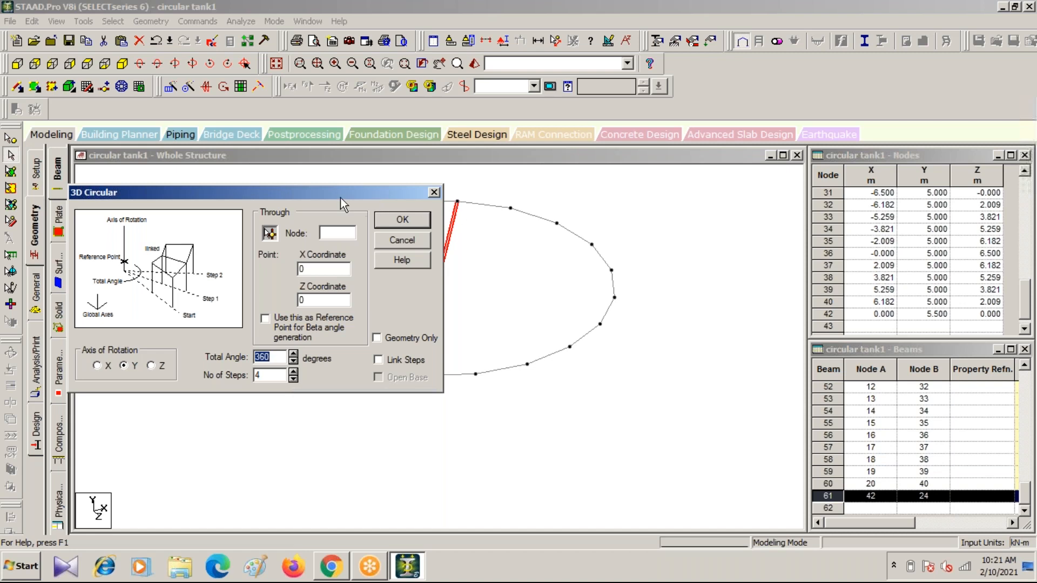
left_click_drag(344, 194, 395, 403)
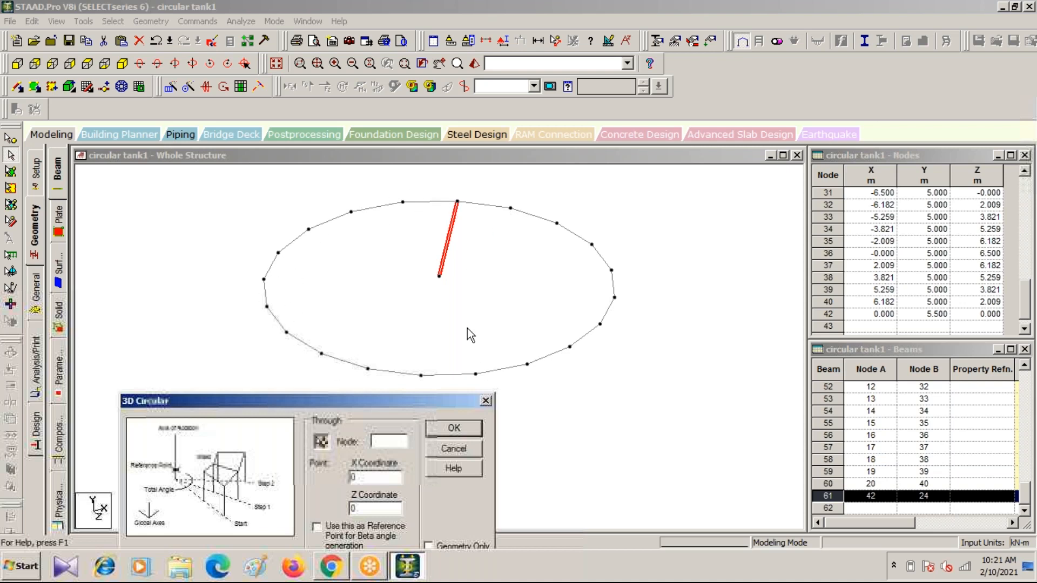
left_click_drag(315, 403, 232, 193)
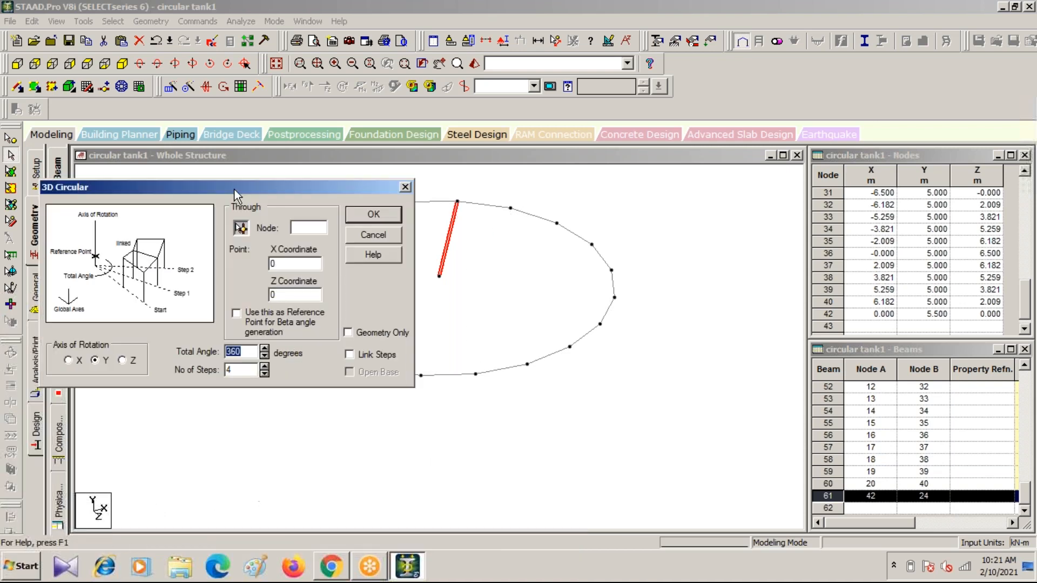
left_click(224, 376)
type("20")
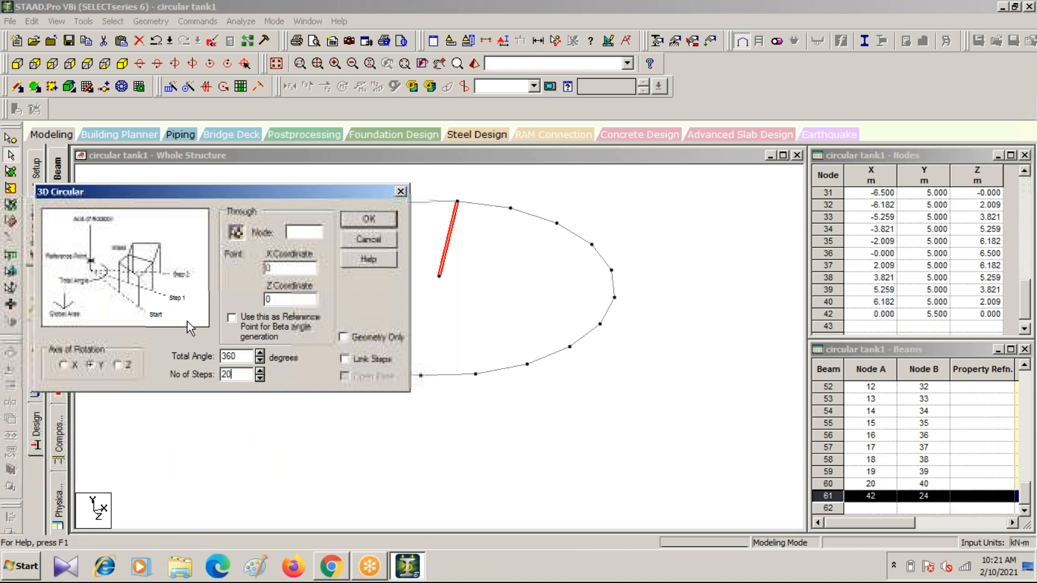
left_click(371, 219)
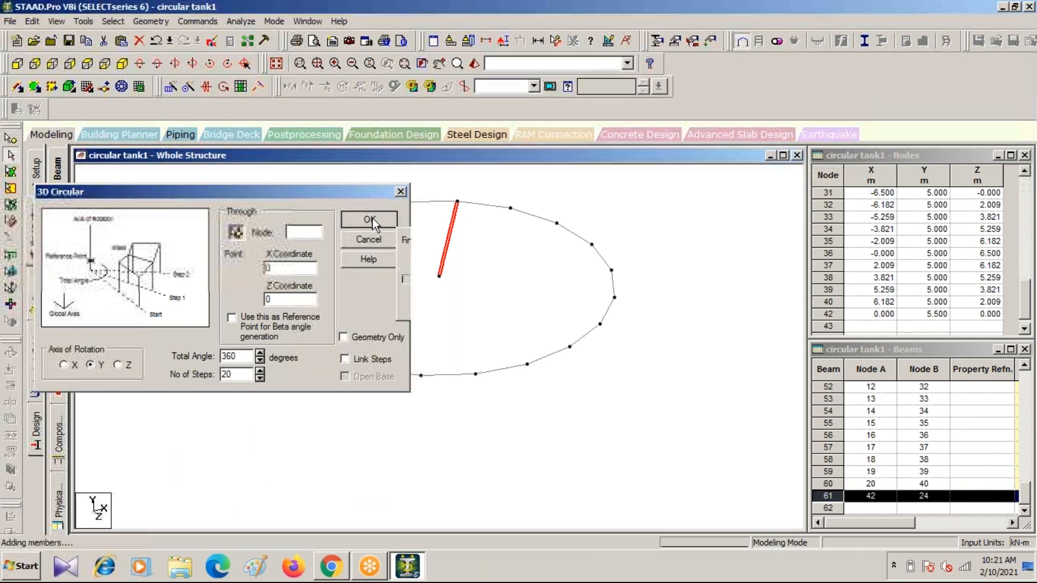
left_click(227, 408)
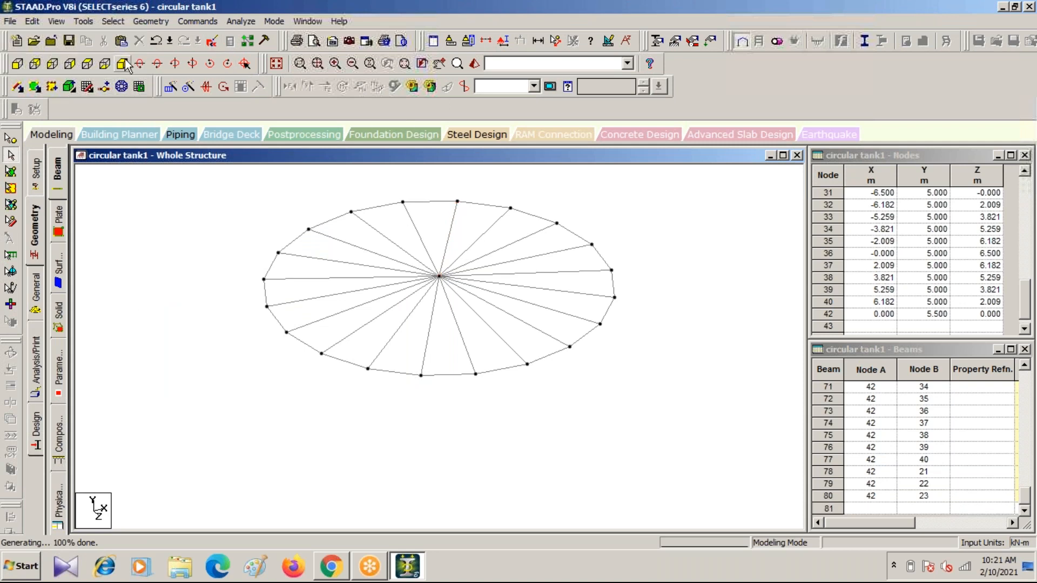
left_click(17, 66)
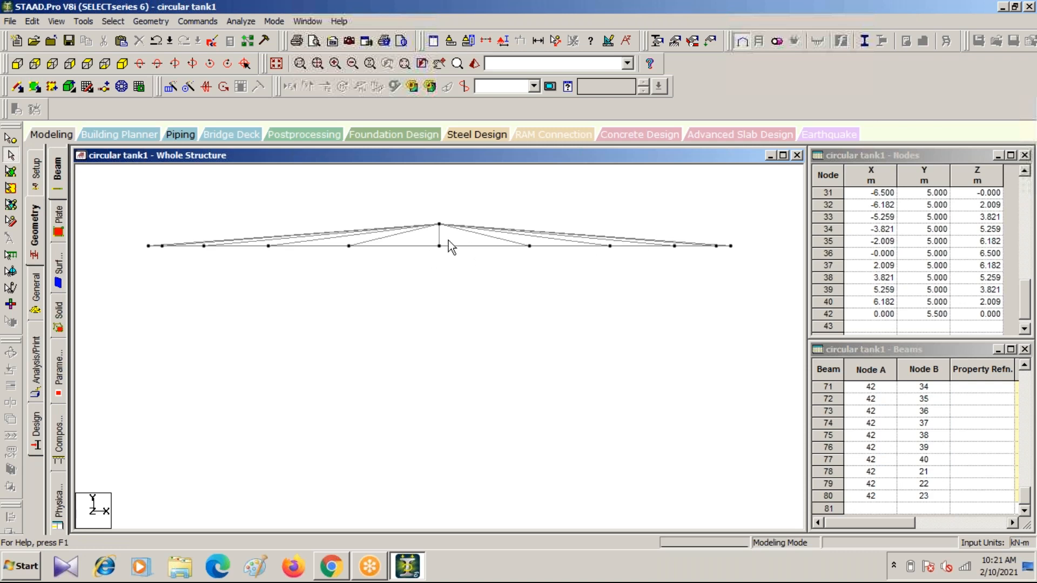
left_click(123, 63)
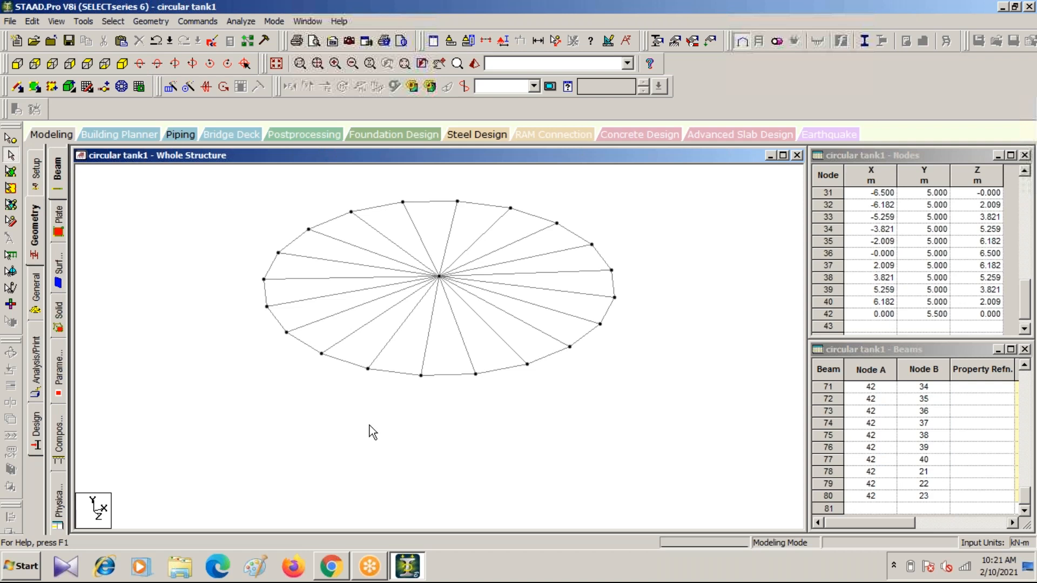
Undo the roof beams, raised node and midpoint insertion back to the single undivided beam across the ring
key("ctrl+z")
key("ctrl+z")
key("ctrl+z")
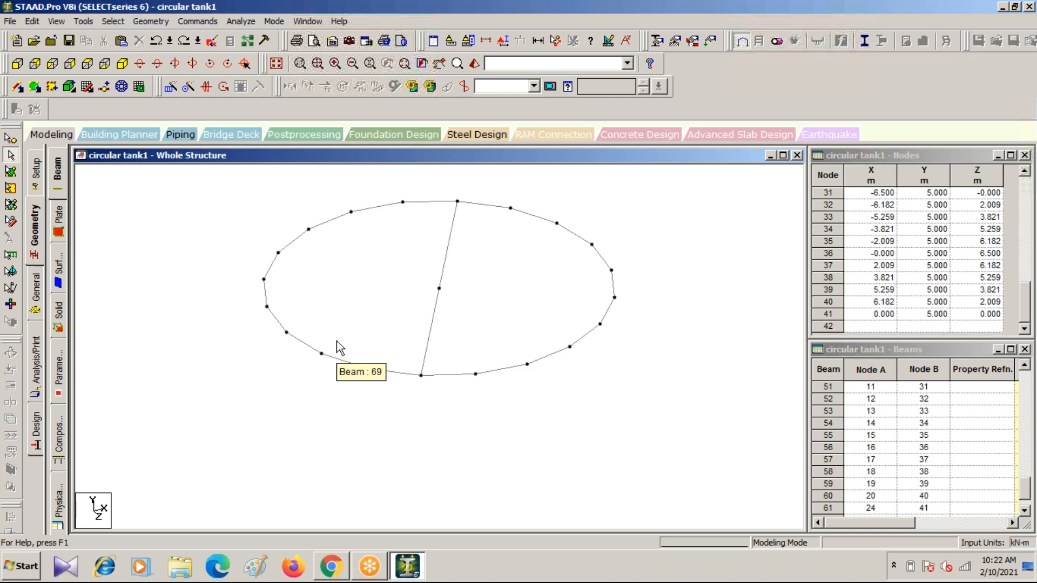
key("ctrl+z")
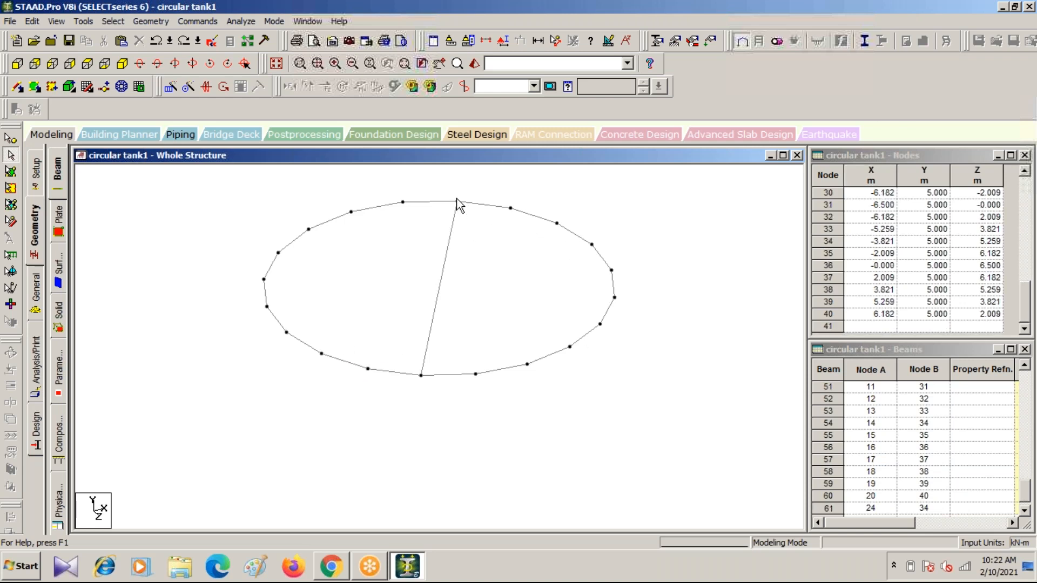
Insert a midpoint node in the beam between nodes 24 and 34 and check the ring in the front view
left_click(18, 86)
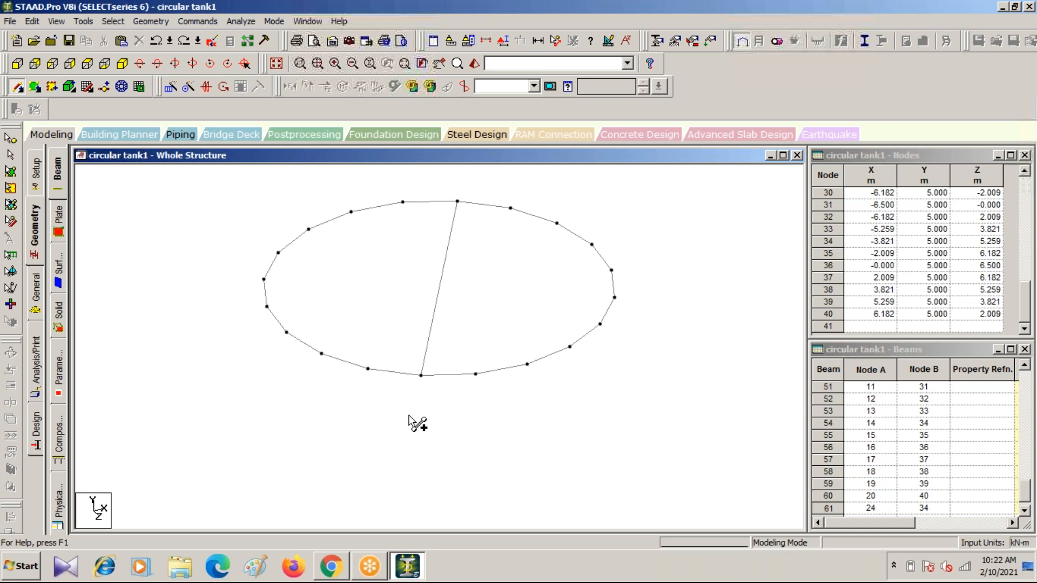
key("Escape")
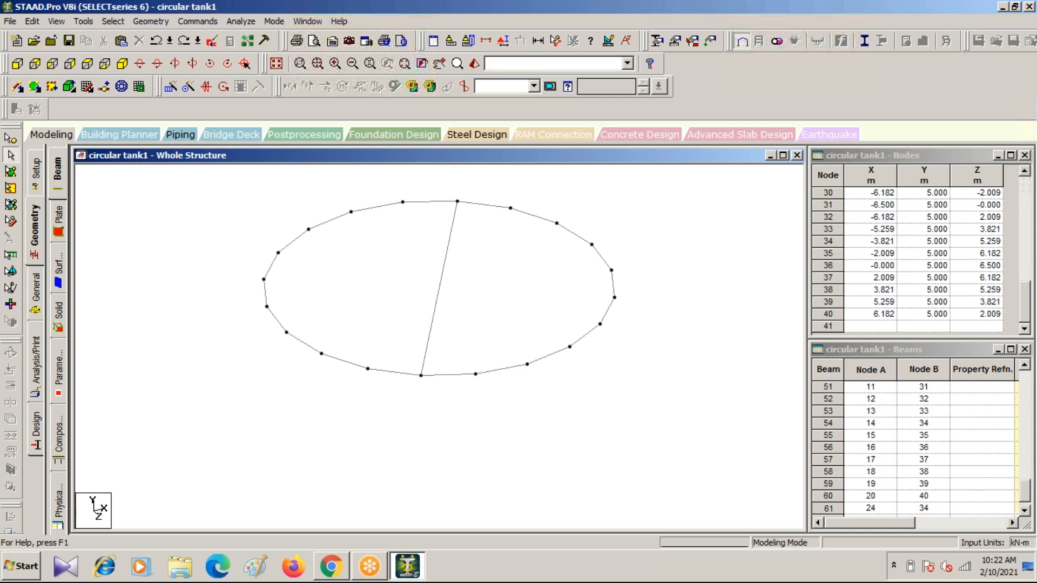
left_click(440, 287)
right_click(440, 287)
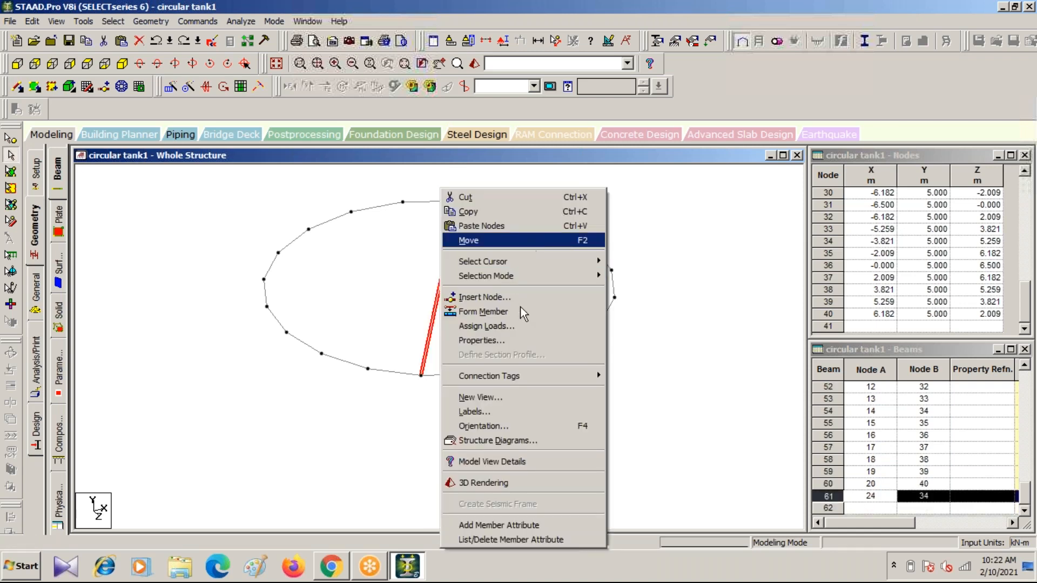
left_click(517, 300)
left_click(471, 344)
left_click(622, 189)
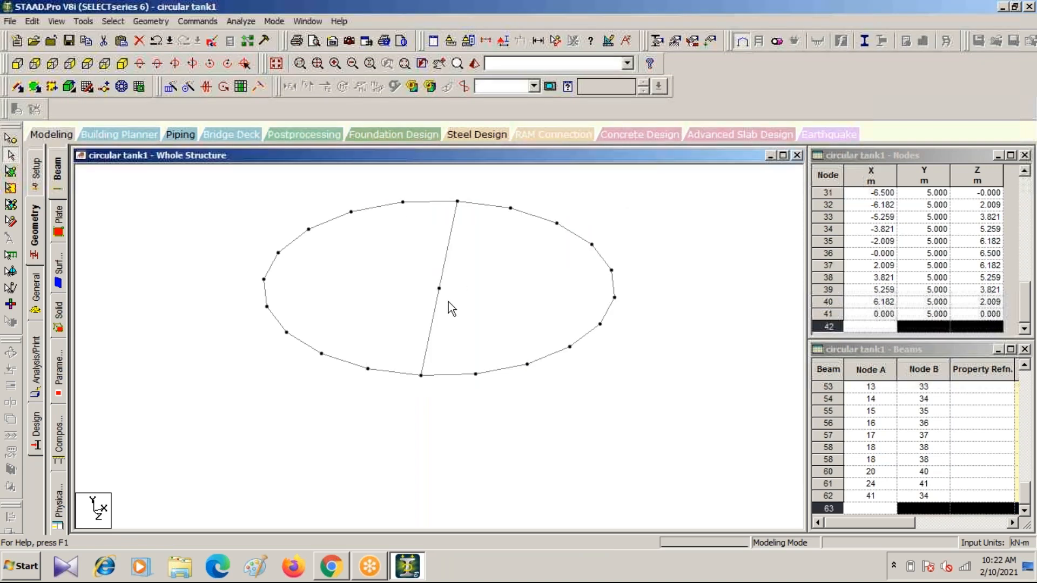
left_click(17, 63)
left_click(104, 87)
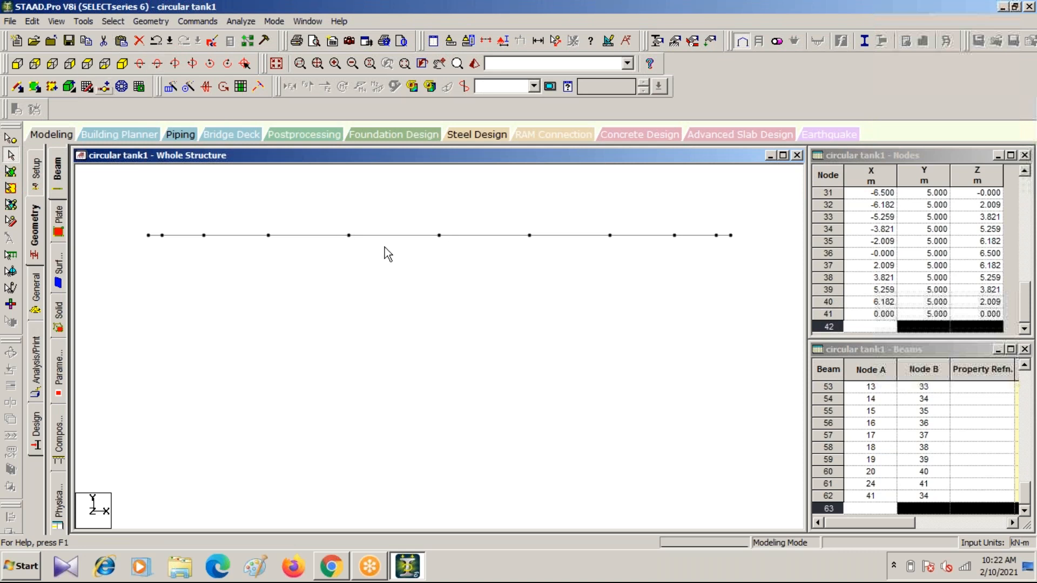
left_click(122, 64)
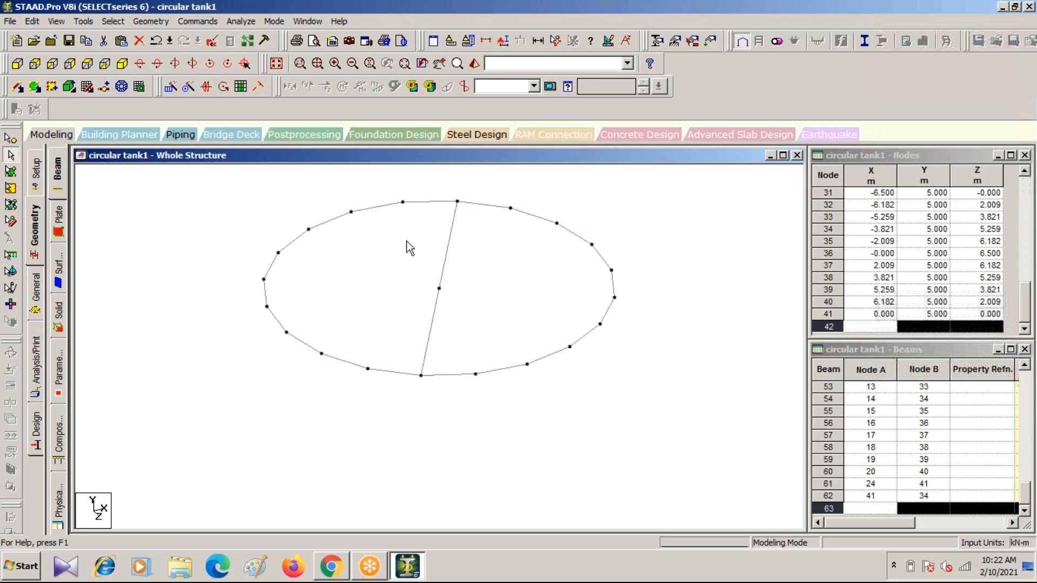
Paste a copy of the ring's centre node with a Y offset of 0.5 m and delete the original node with its connected beams
left_click(11, 139)
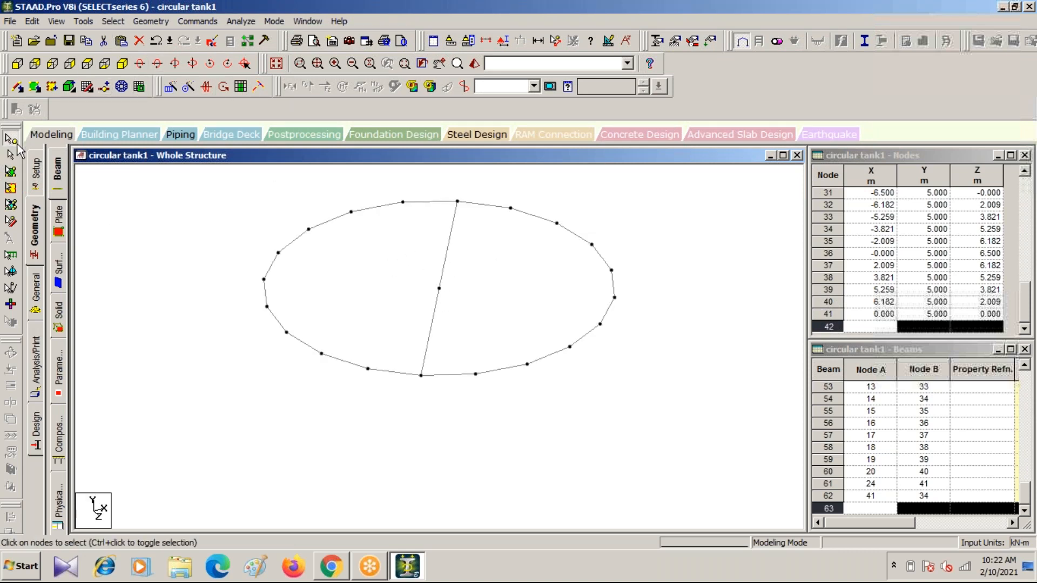
left_click(439, 288)
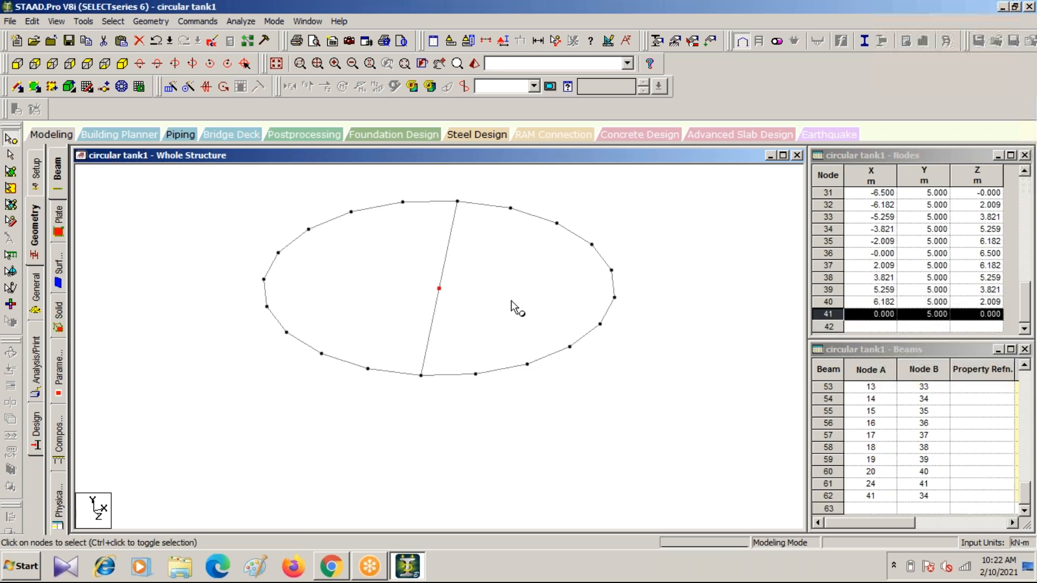
key("ctrl+v")
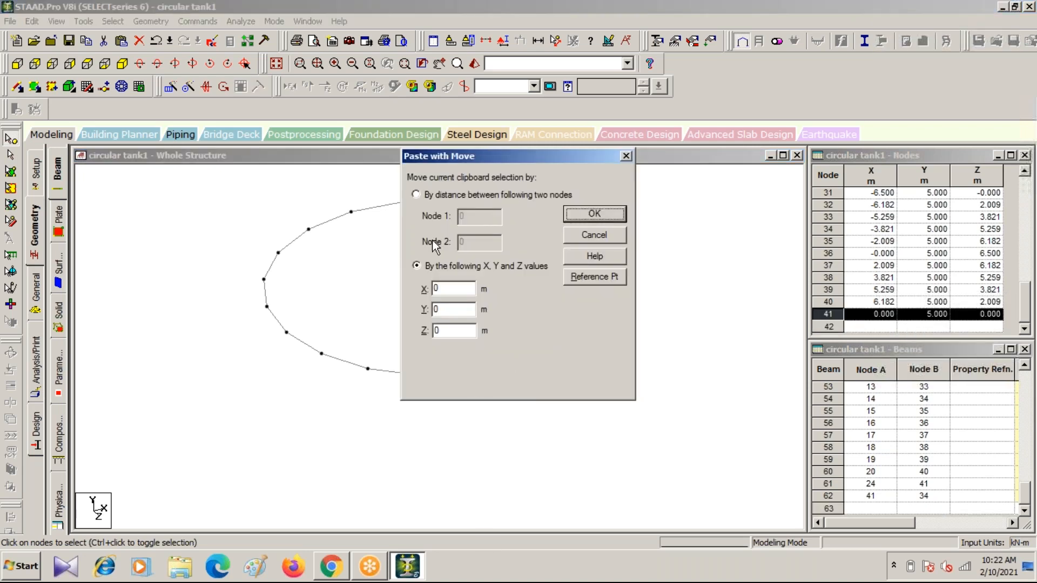
left_click_drag(444, 308, 342, 308)
type(".5")
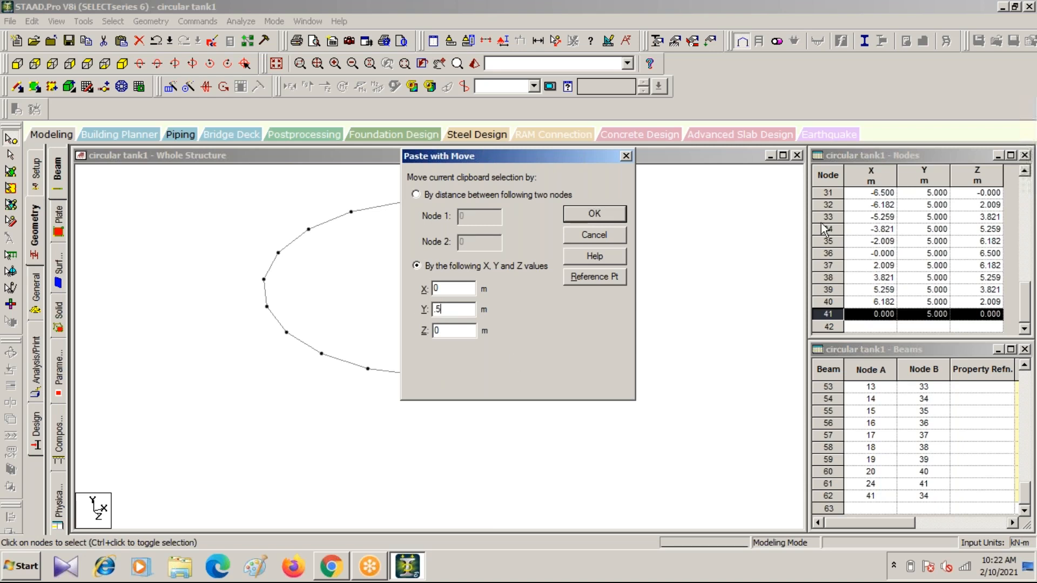
left_click(584, 214)
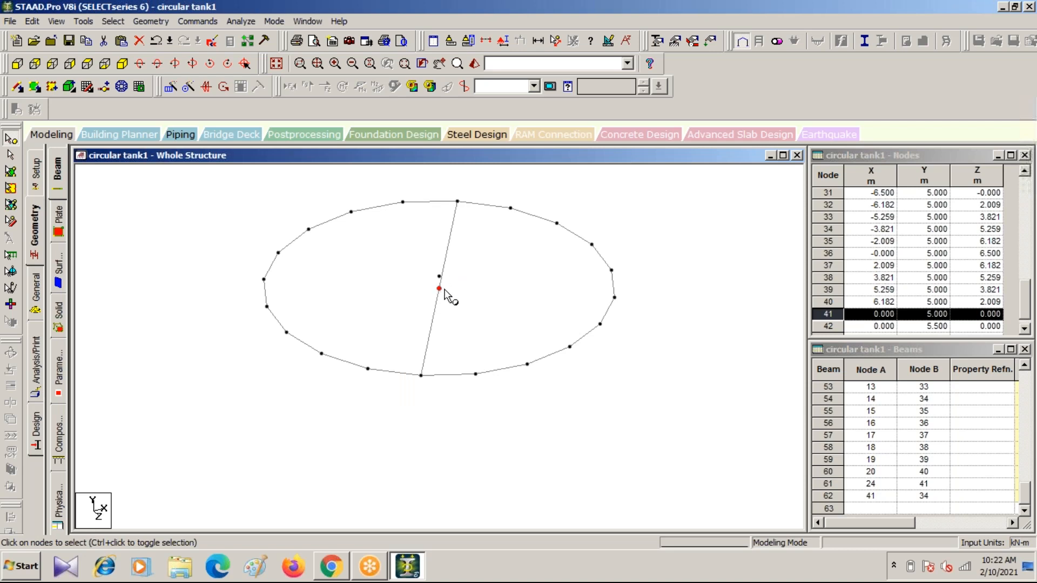
key("Delete")
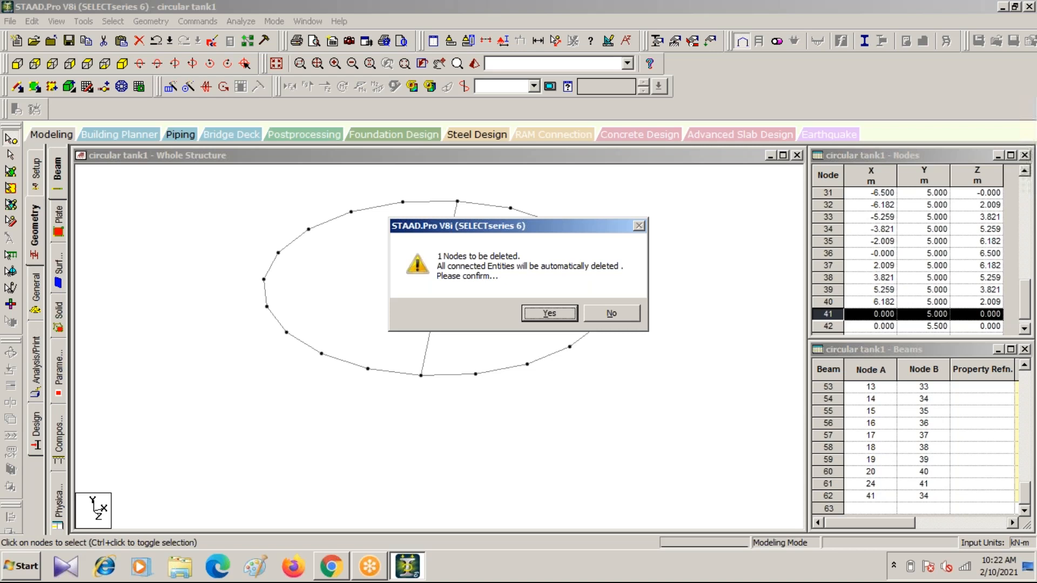
key("Return")
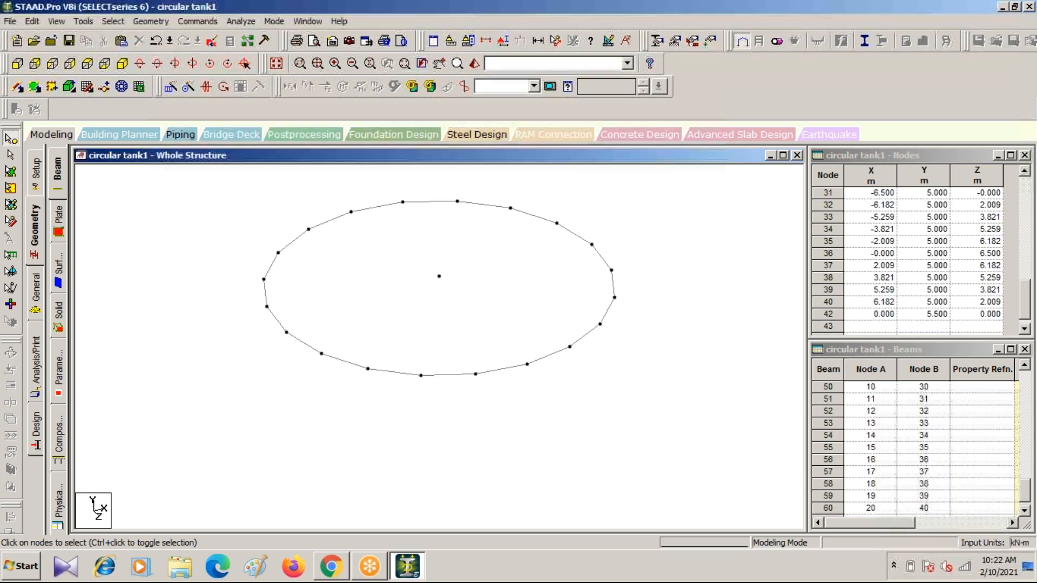
Add a single beam from the raised centre node to ring node 24
left_click(17, 86)
left_click_drag(440, 276, 457, 201)
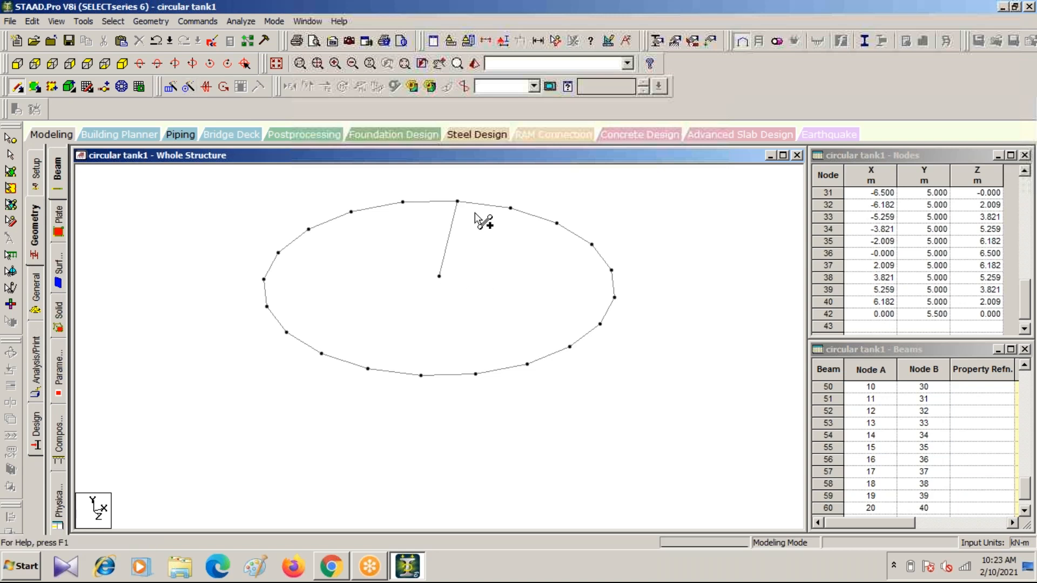
left_click(10, 154)
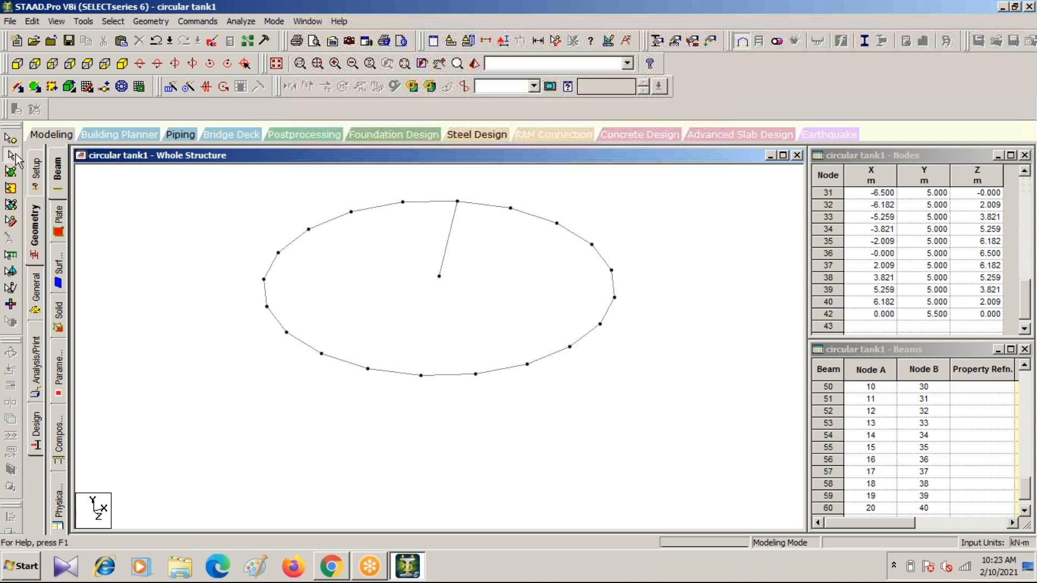
Repeat the radial roof beam circularly about the Y axis through a total angle of 360 degrees in 20 steps
left_click(447, 247)
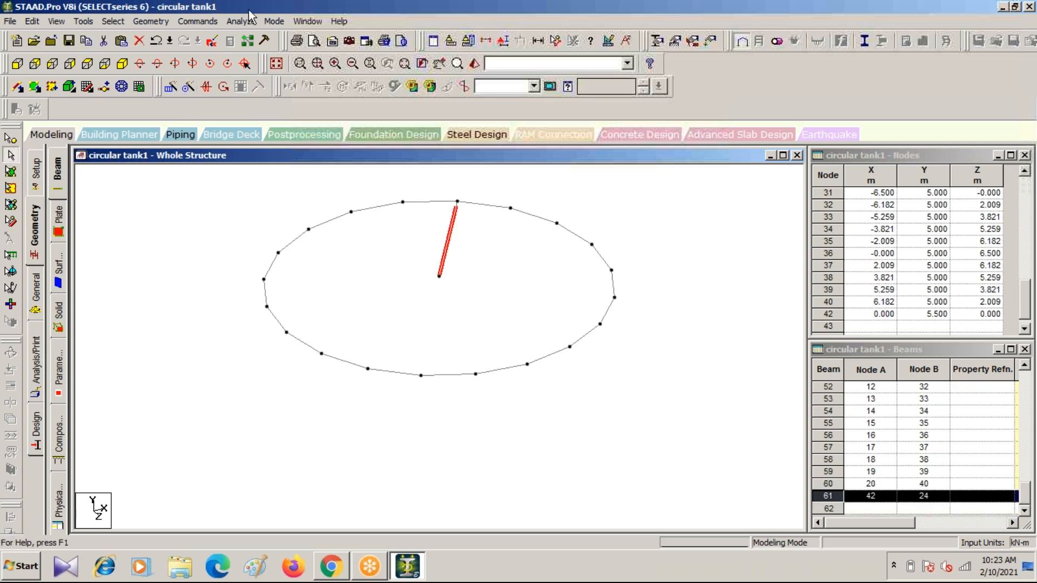
left_click(189, 87)
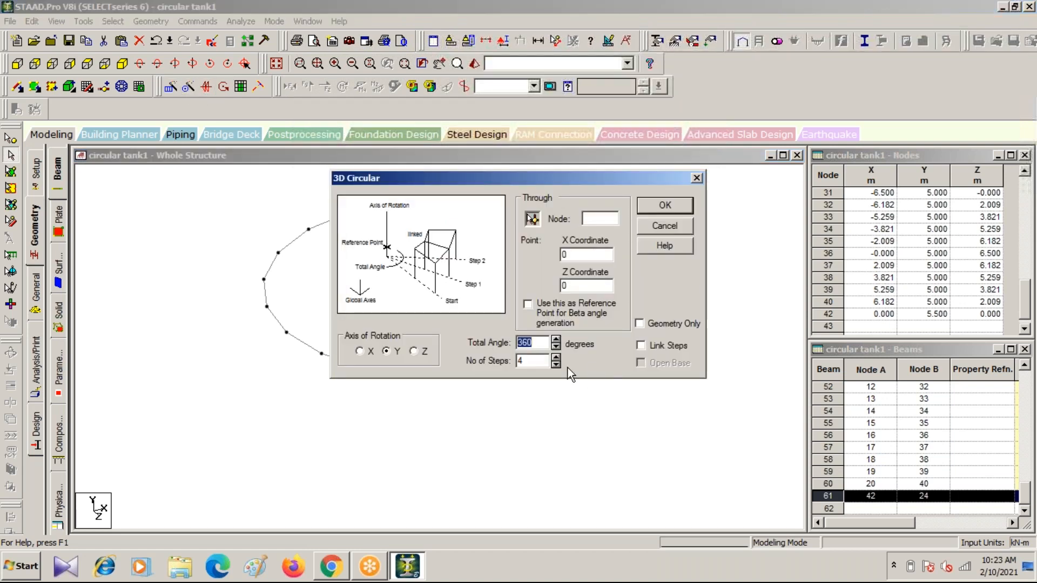
left_click_drag(538, 186, 358, 11)
double_click(342, 191)
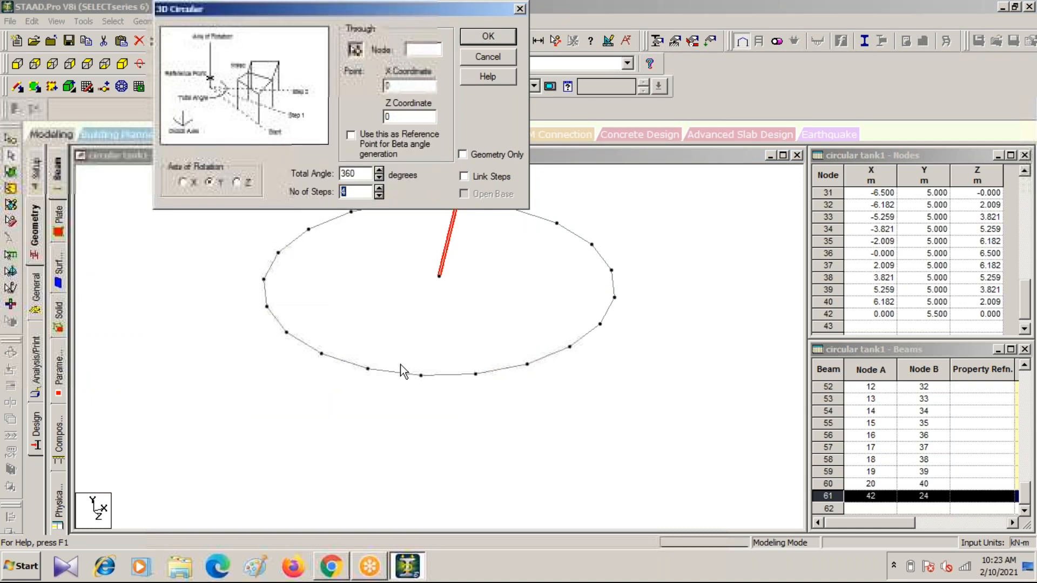
type("20")
left_click(488, 36)
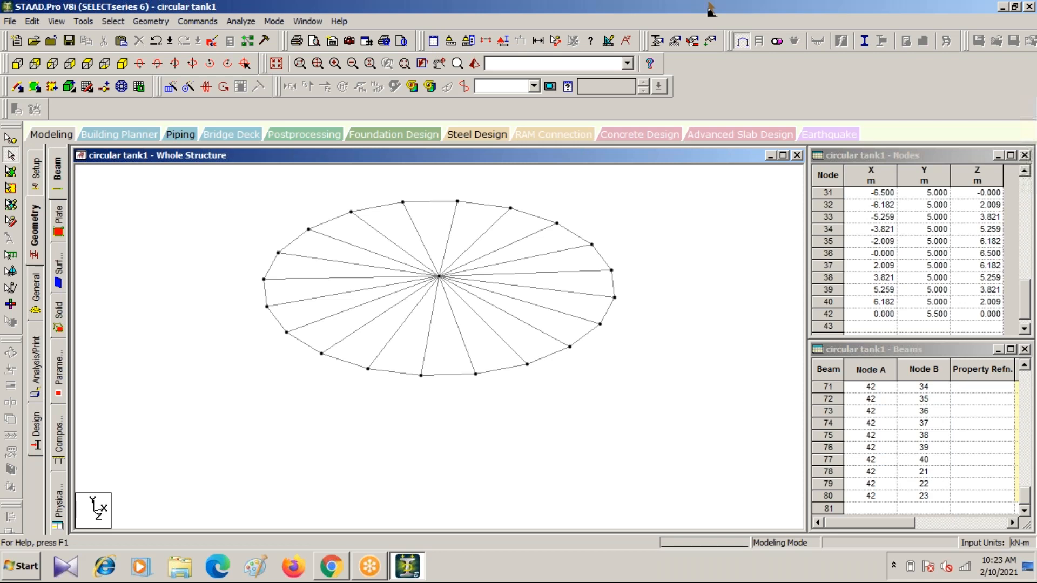
Display the whole structure and save the modified tank model
left_click(276, 65)
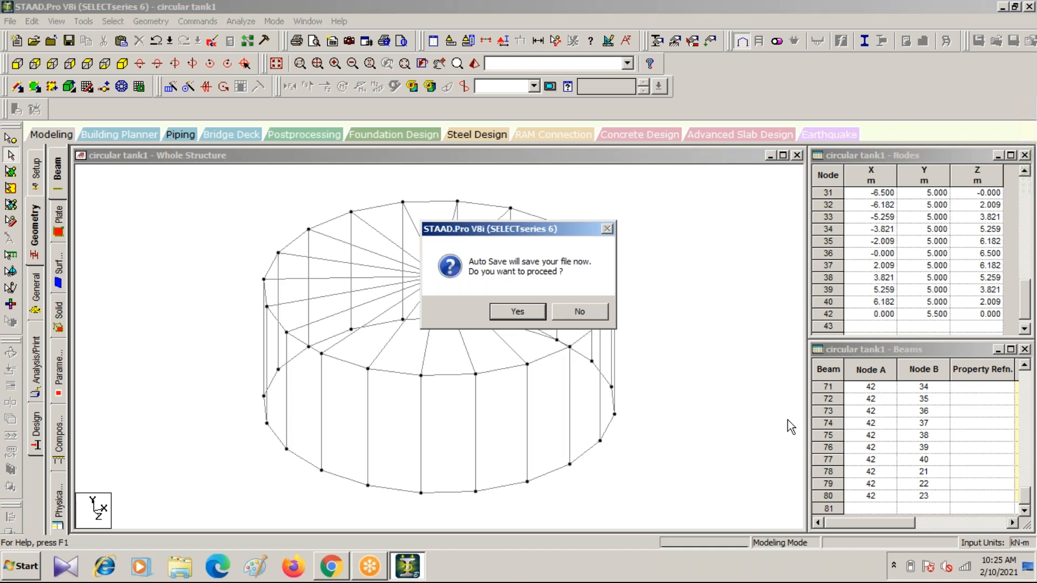
left_click(519, 316)
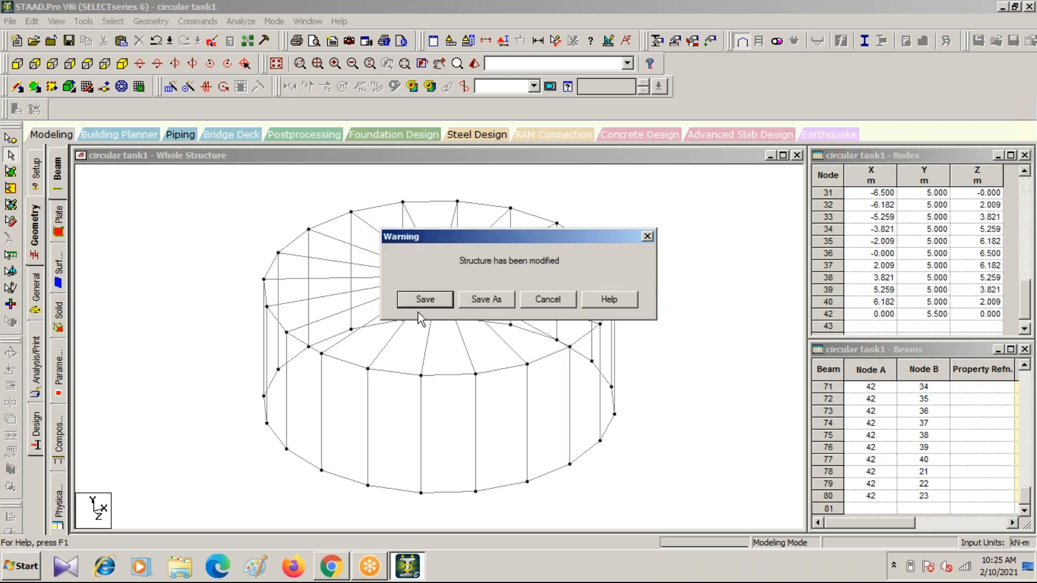
left_click(420, 303)
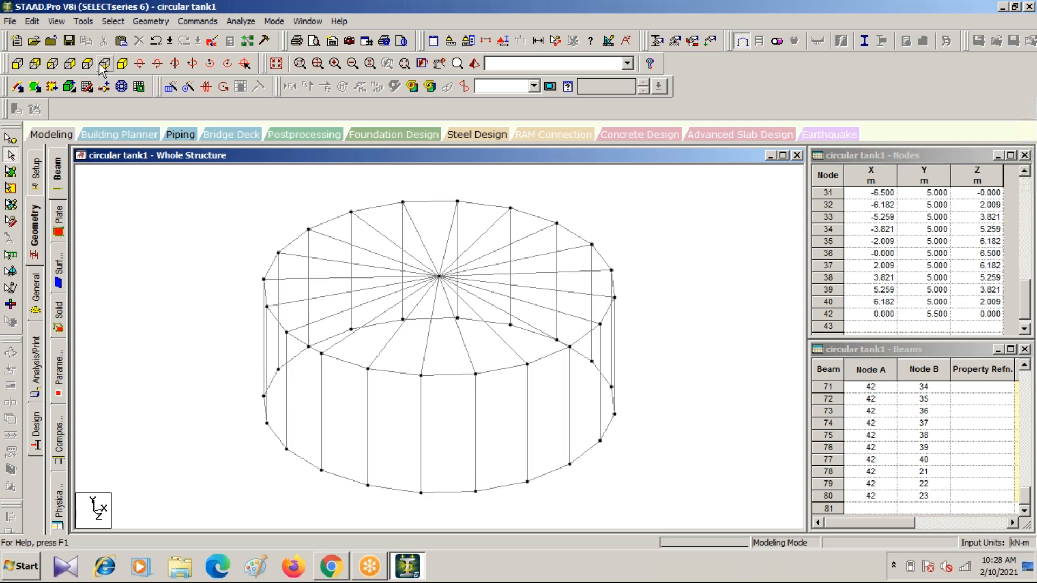
Cut a Window / Rubber Band section around the tank's base ring, inspect it isometrically and restore the whole structure
left_click(17, 63)
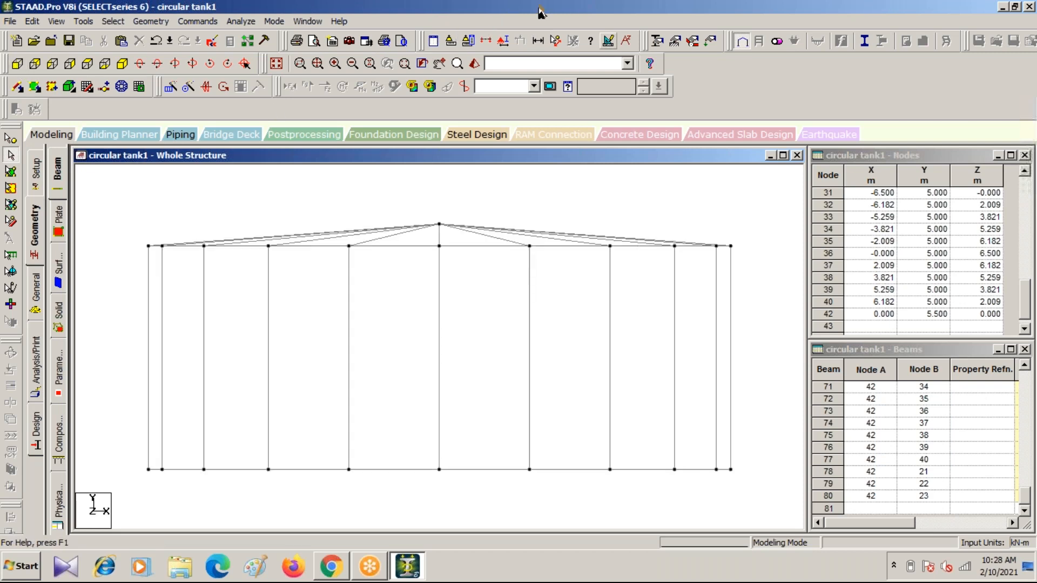
left_click(486, 40)
left_click(559, 195)
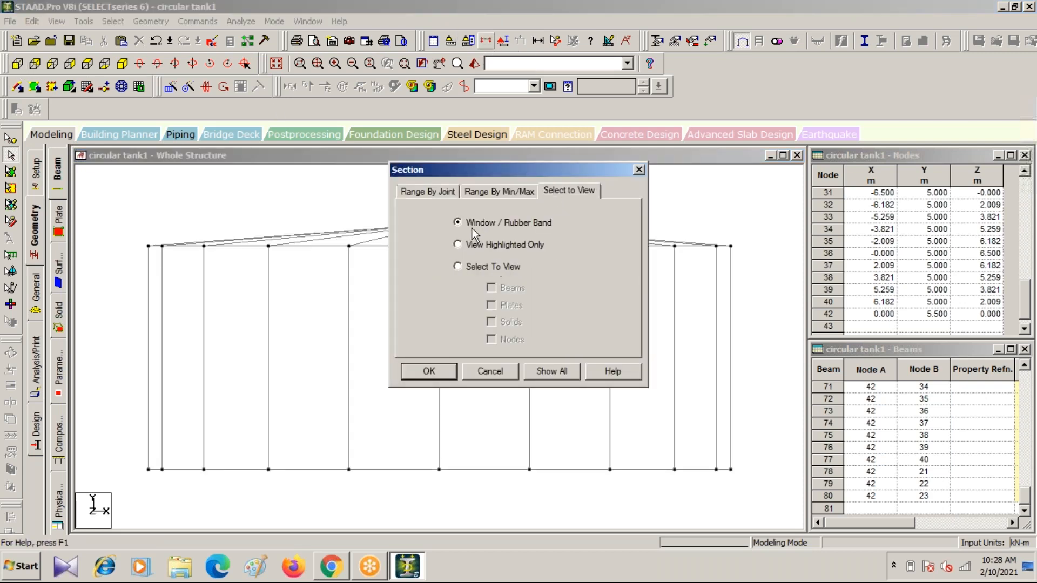
left_click(428, 372)
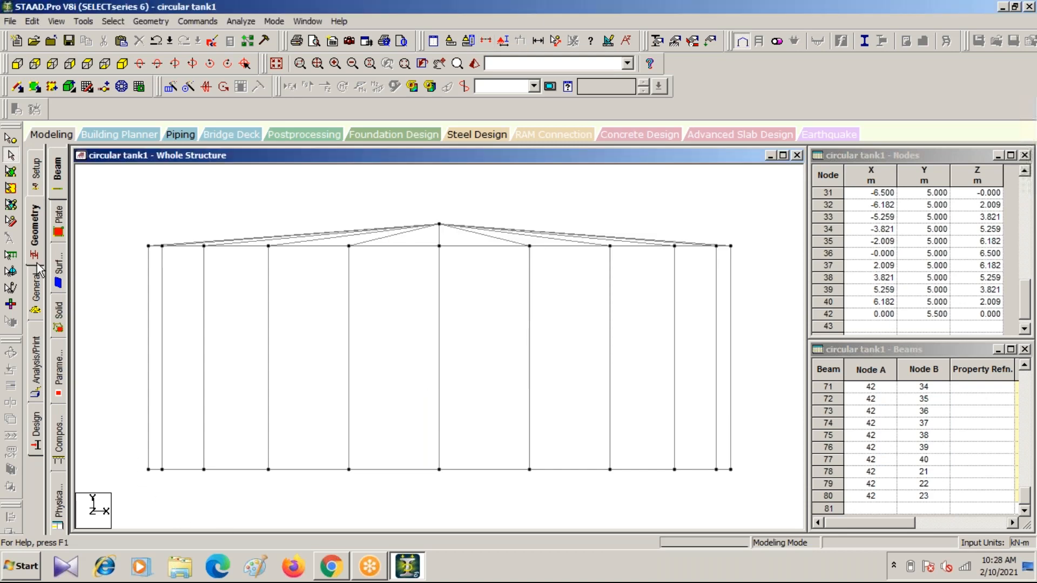
left_click(10, 157)
left_click_drag(136, 460, 759, 488)
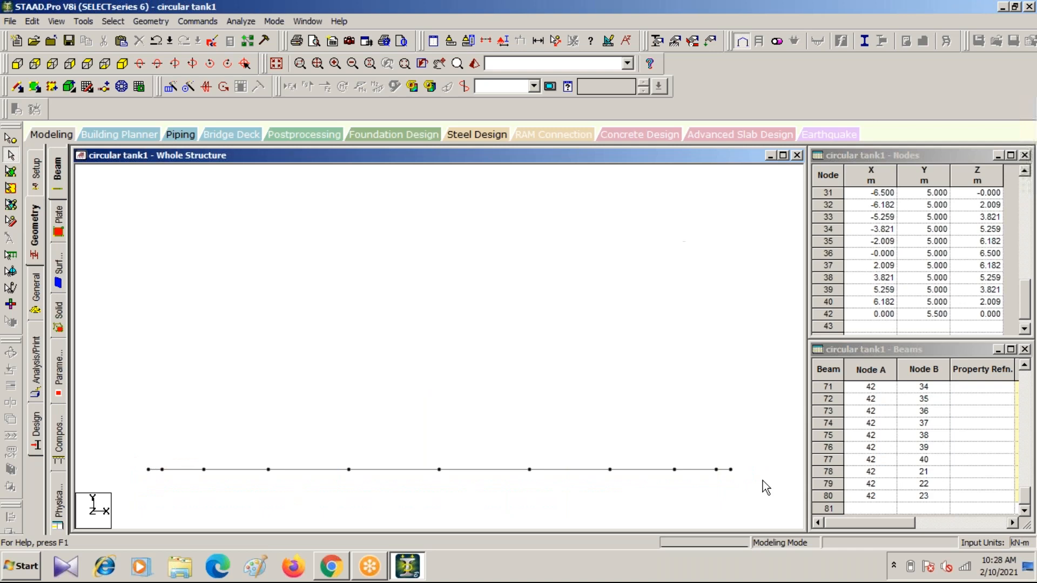
left_click(122, 63)
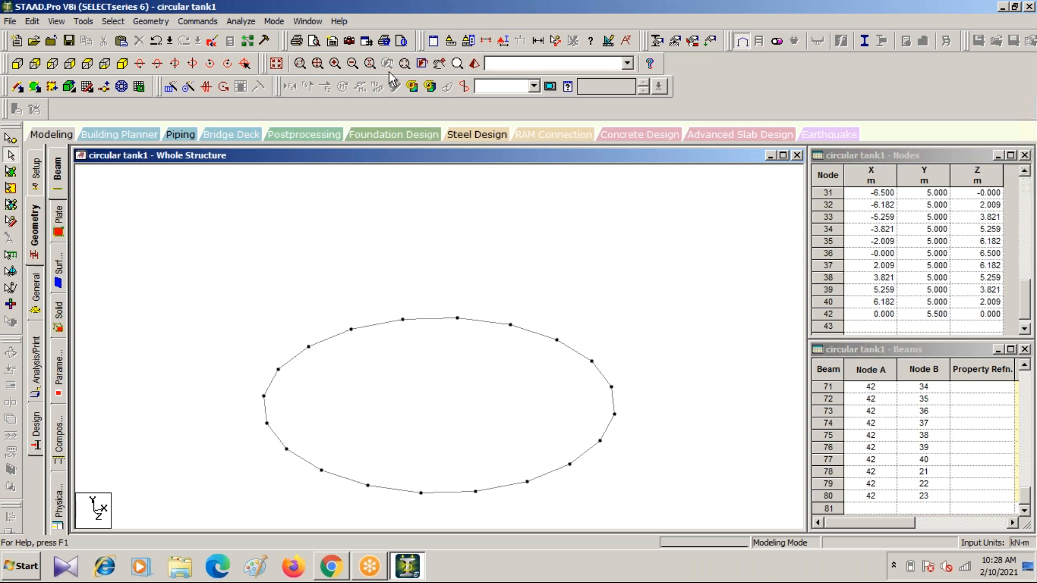
left_click(276, 64)
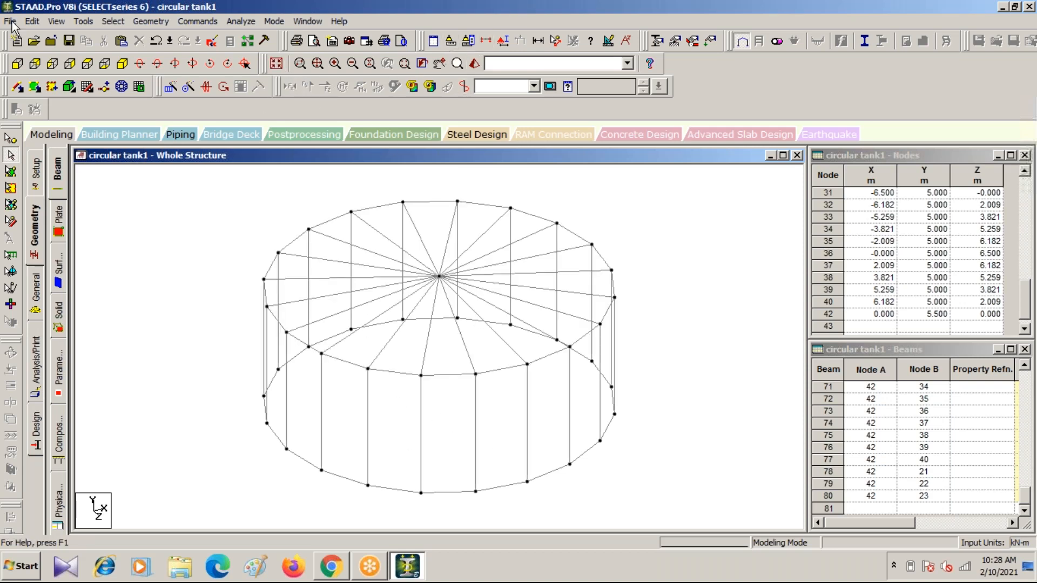
Select the base ring beams, view only the selected objects in isometric view and restore the whole structure
left_click(17, 63)
left_click_drag(123, 465, 745, 483)
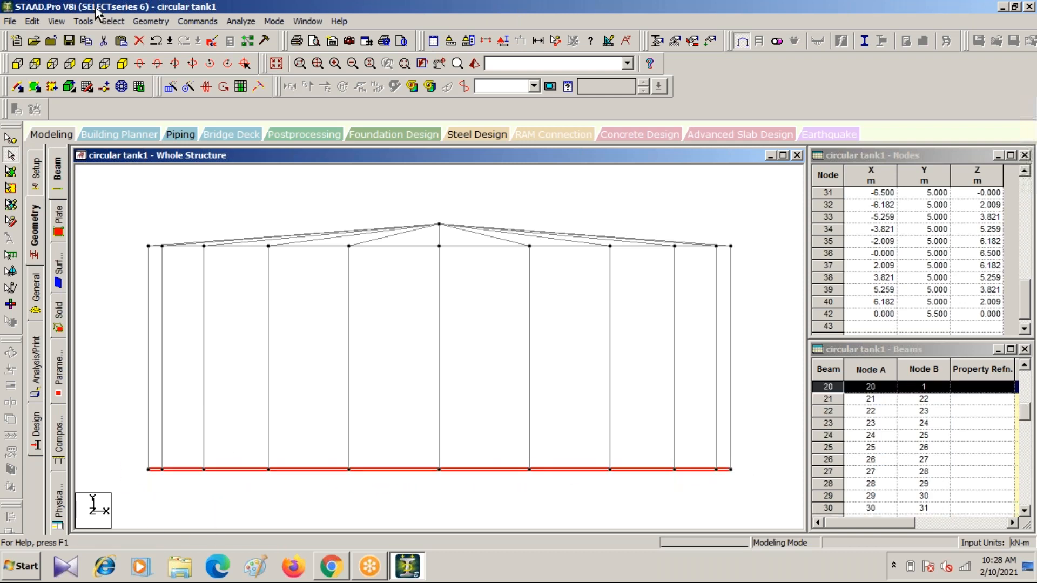
left_click(57, 22)
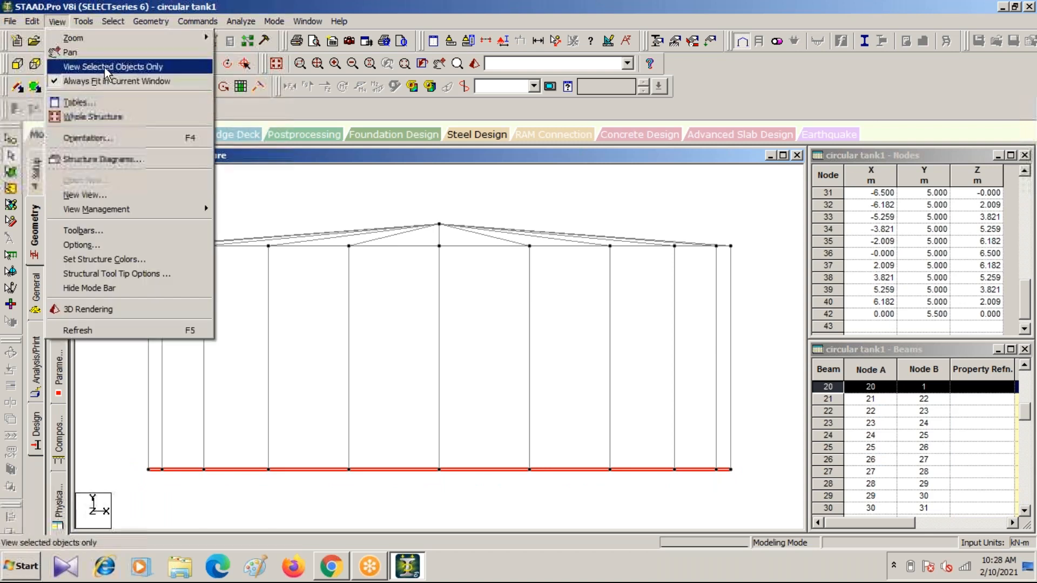
left_click(115, 69)
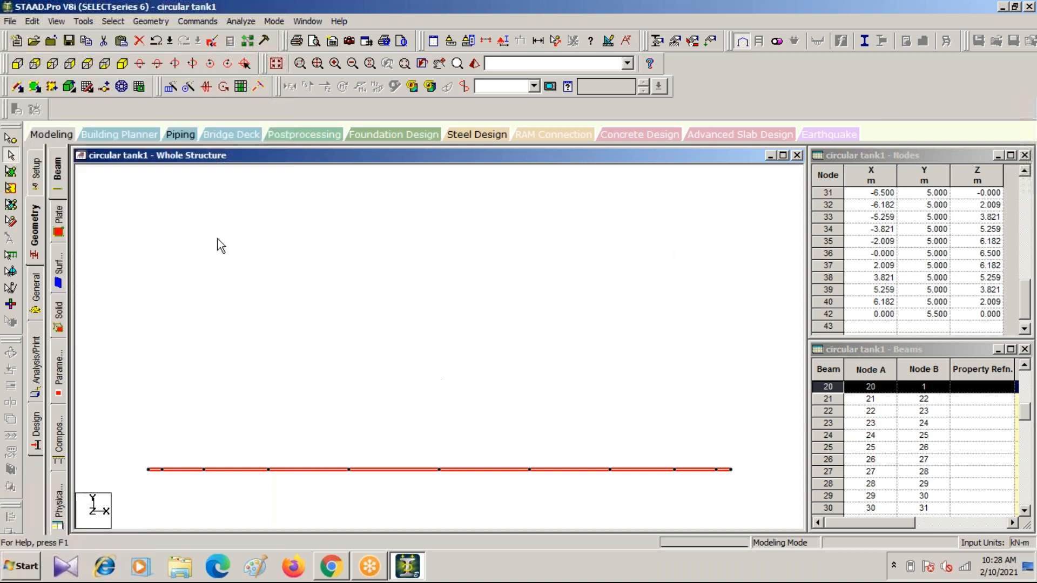
left_click(122, 63)
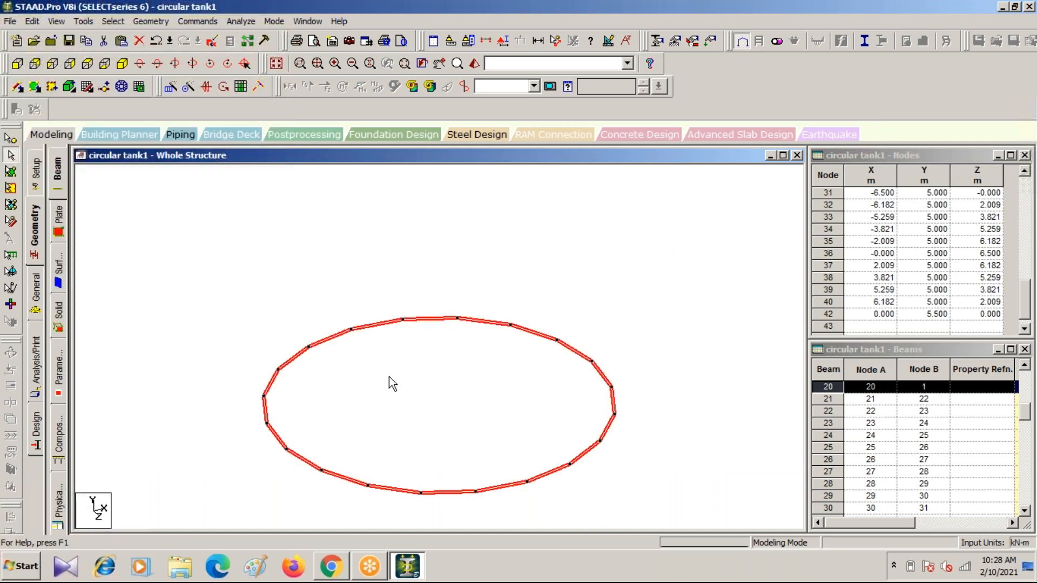
left_click(277, 63)
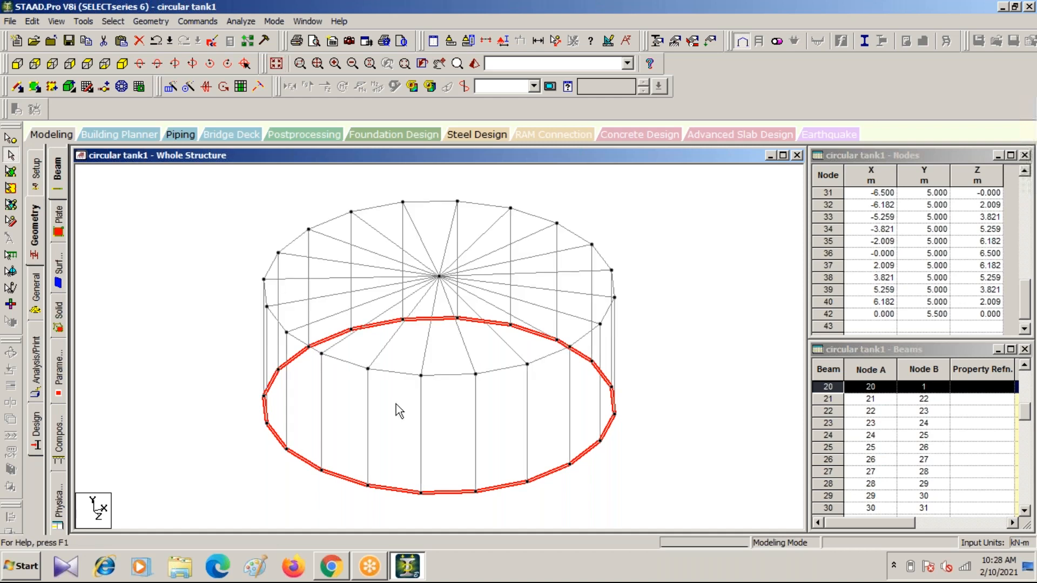
Open the selected base ring in a new view window, maximize that window and return it to the whole structure
left_click(17, 65)
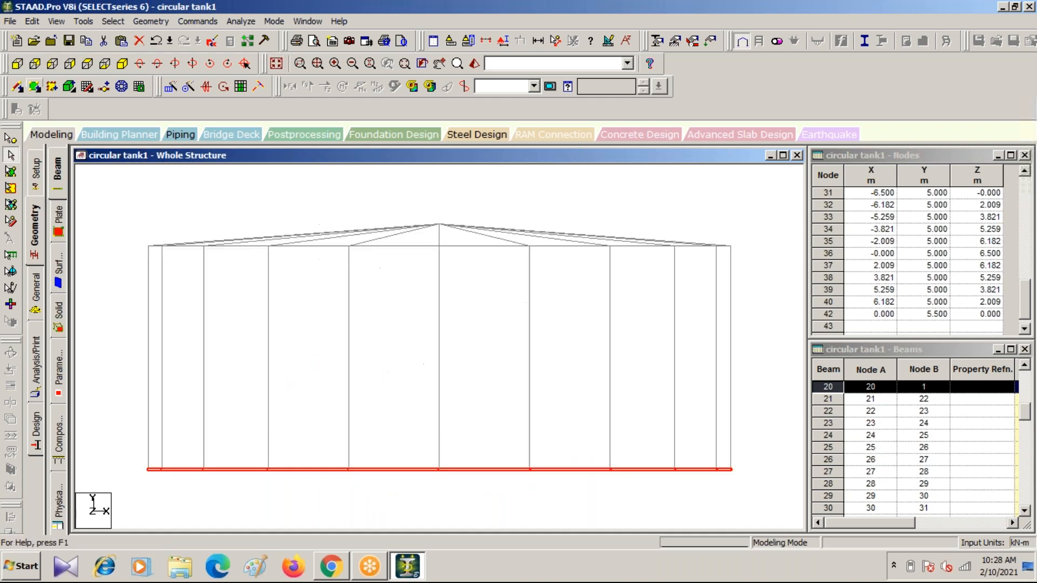
right_click(484, 468)
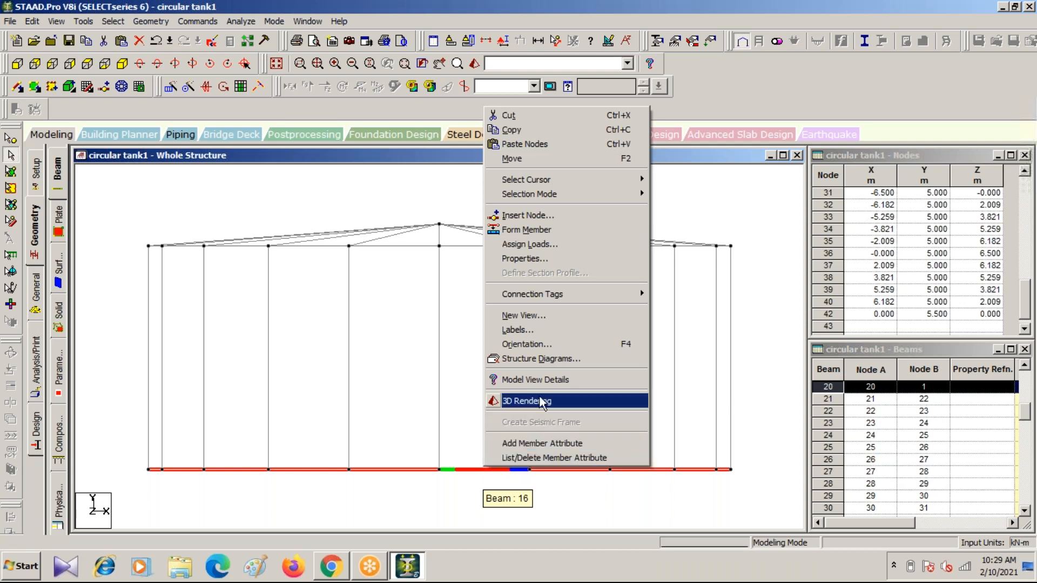
left_click(546, 317)
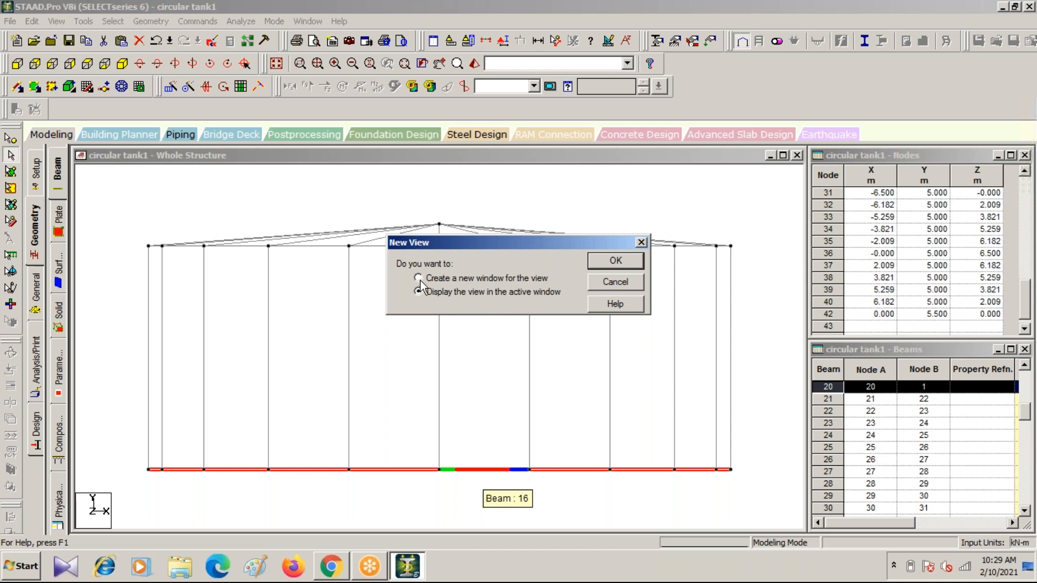
left_click(604, 264)
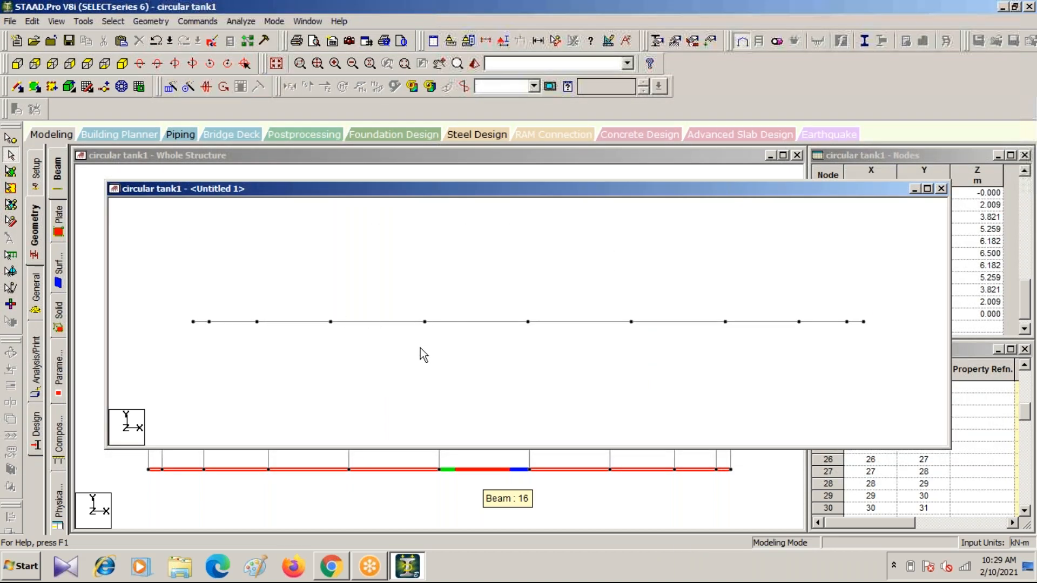
left_click_drag(432, 187, 402, 173)
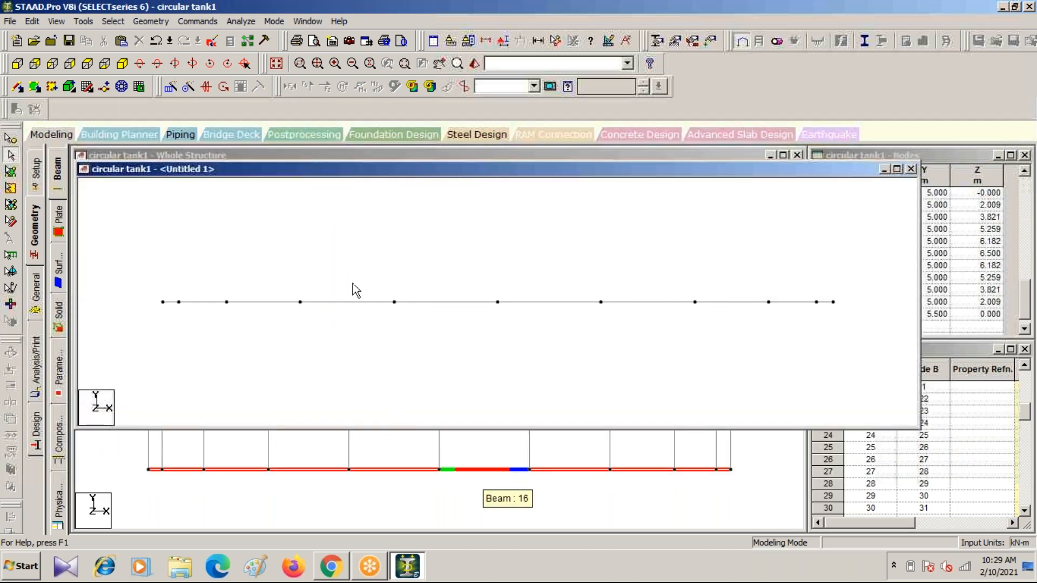
left_click_drag(374, 169, 403, 244)
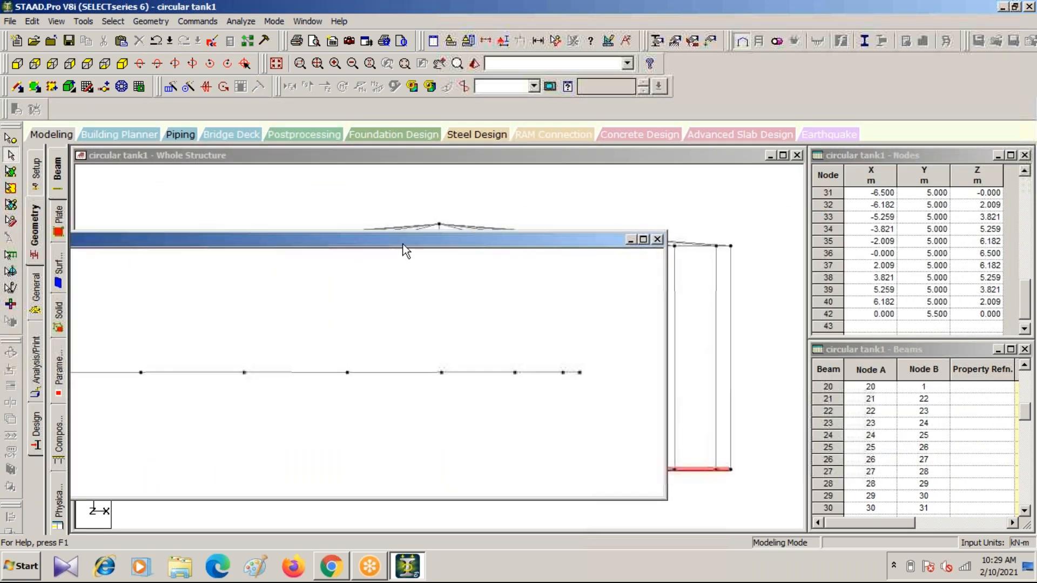
left_click(644, 239)
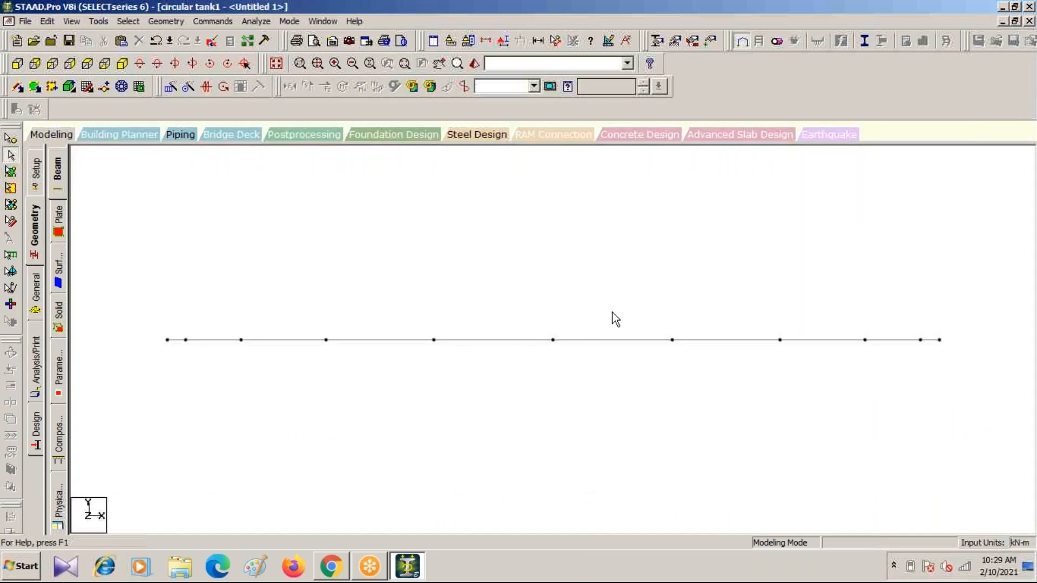
left_click(771, 63)
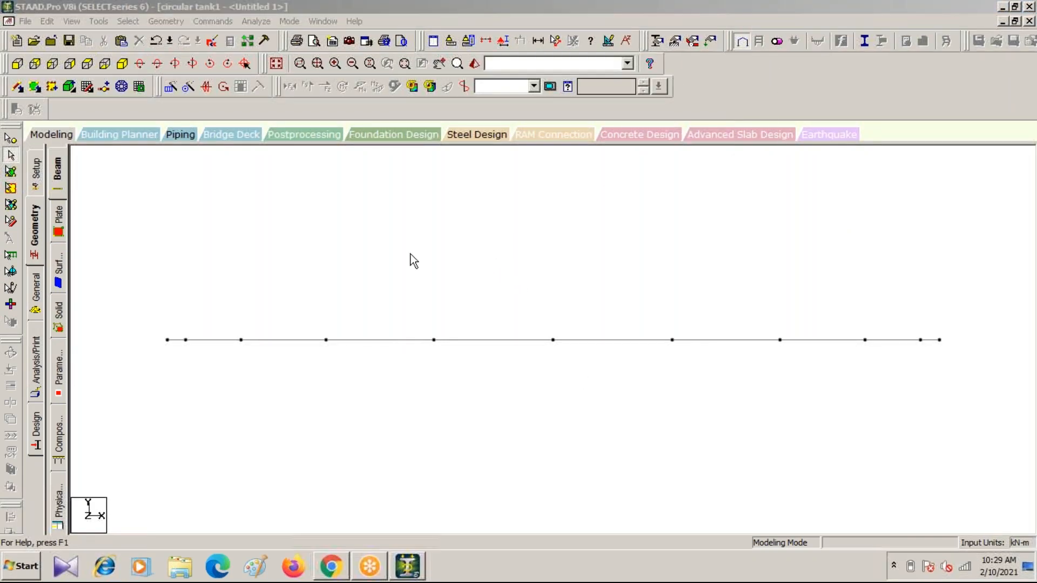
left_click_drag(377, 253, 308, 274)
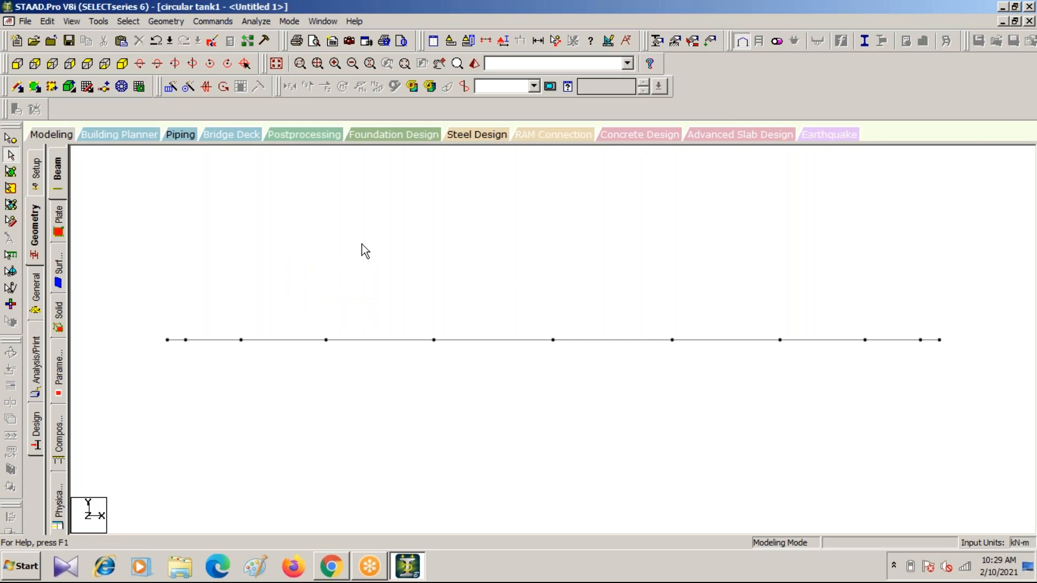
left_click(276, 64)
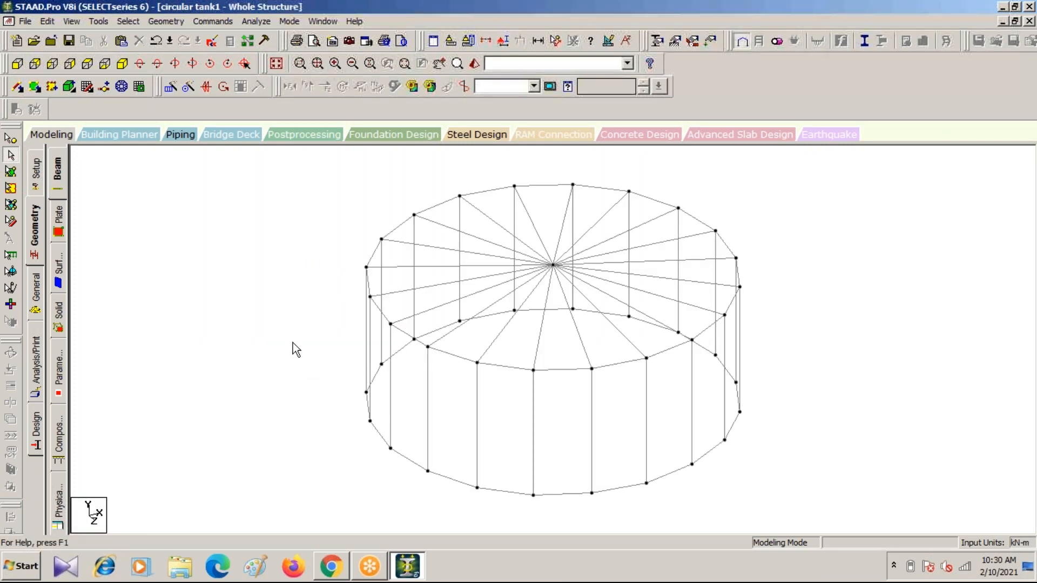
scroll(284, 318, "down", 4)
scroll(284, 316, "up", 2)
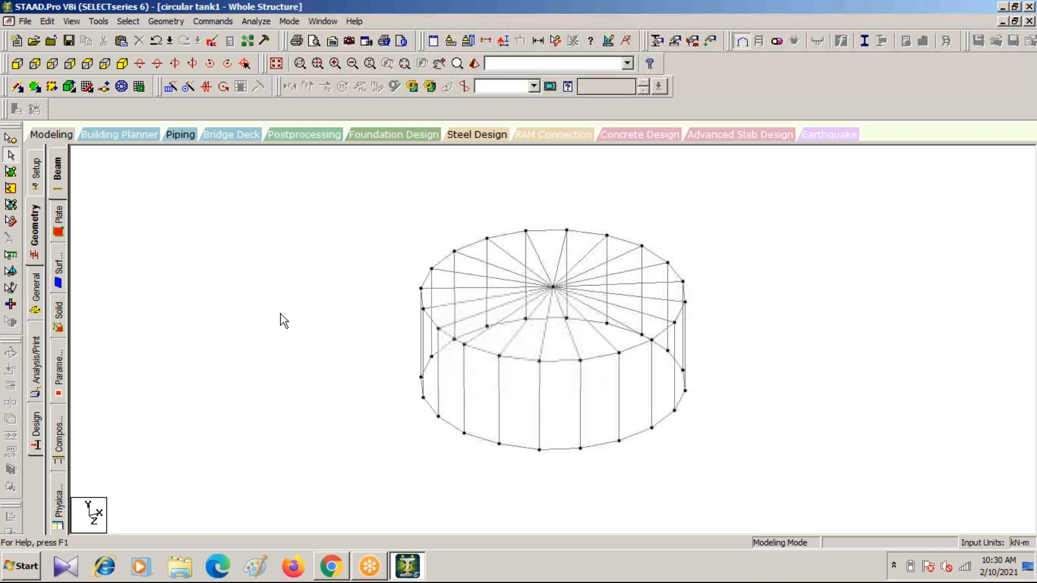
left_click(34, 296)
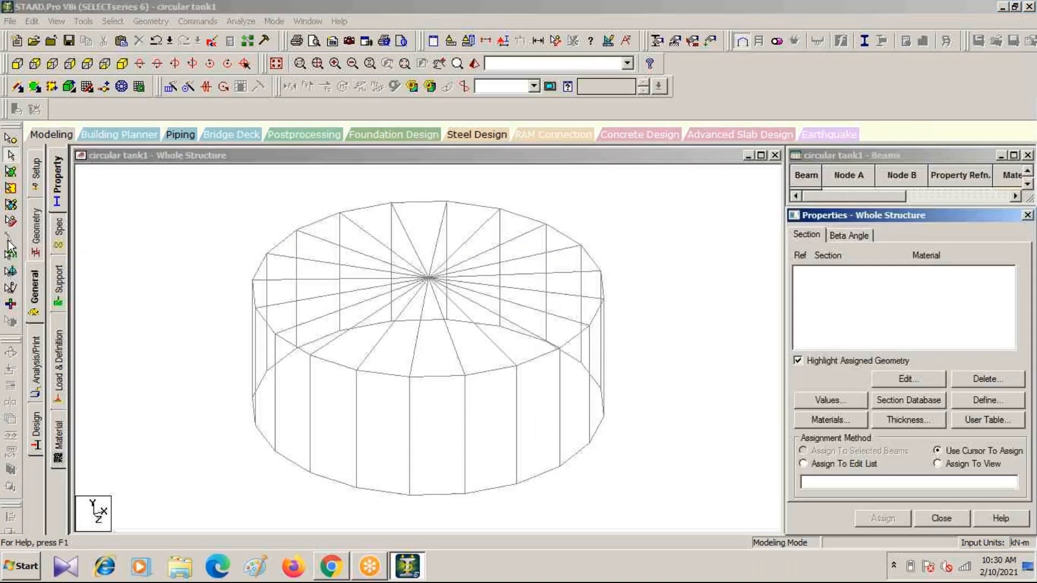
left_click(34, 230)
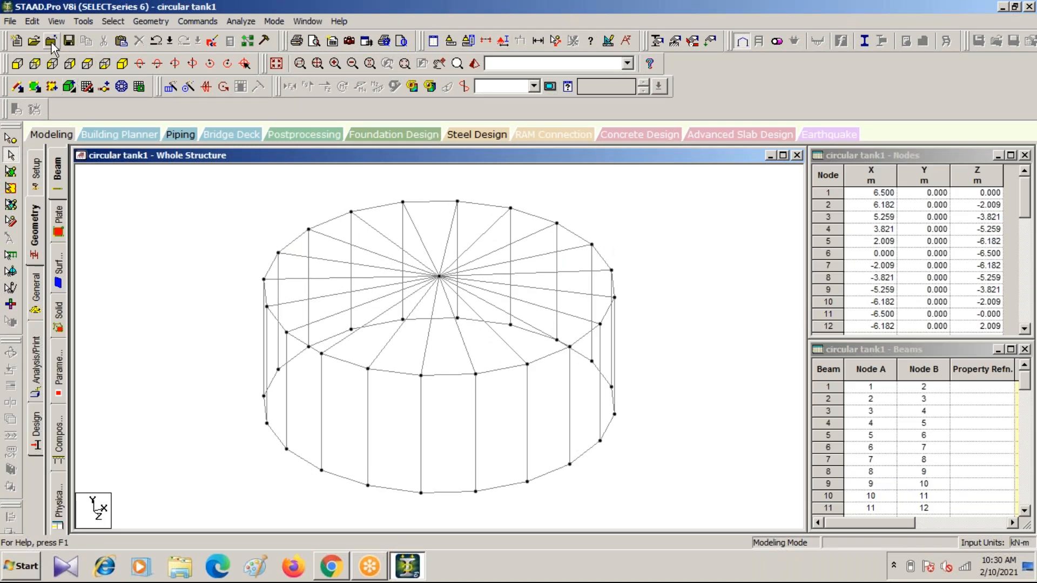
Isolate the base ring from the front view with a Window / Rubber Band section and show it in isometric view
left_click(16, 64)
left_click(486, 42)
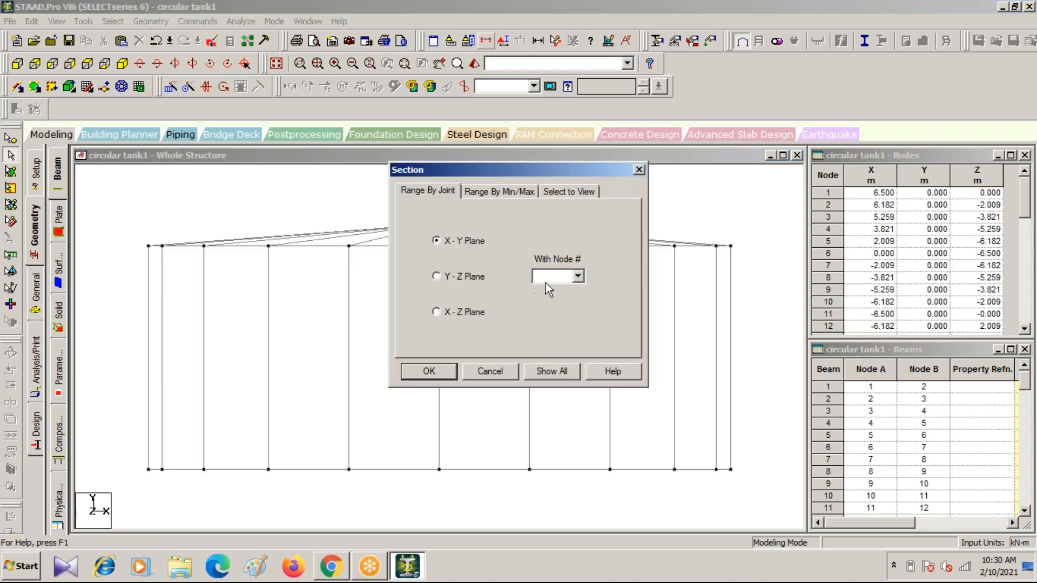
left_click(559, 193)
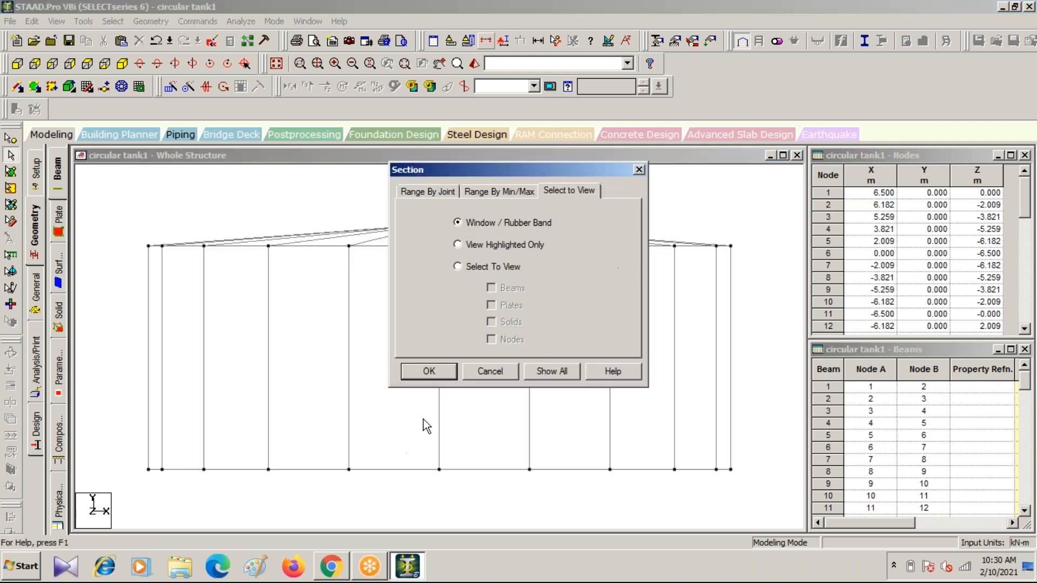
left_click(429, 371)
left_click_drag(128, 452, 789, 486)
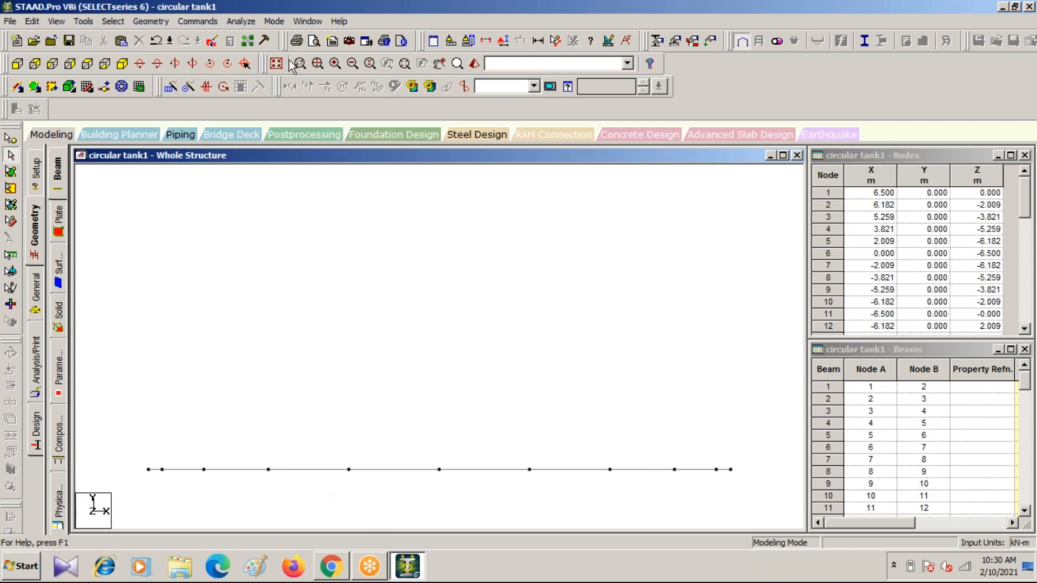
left_click(123, 65)
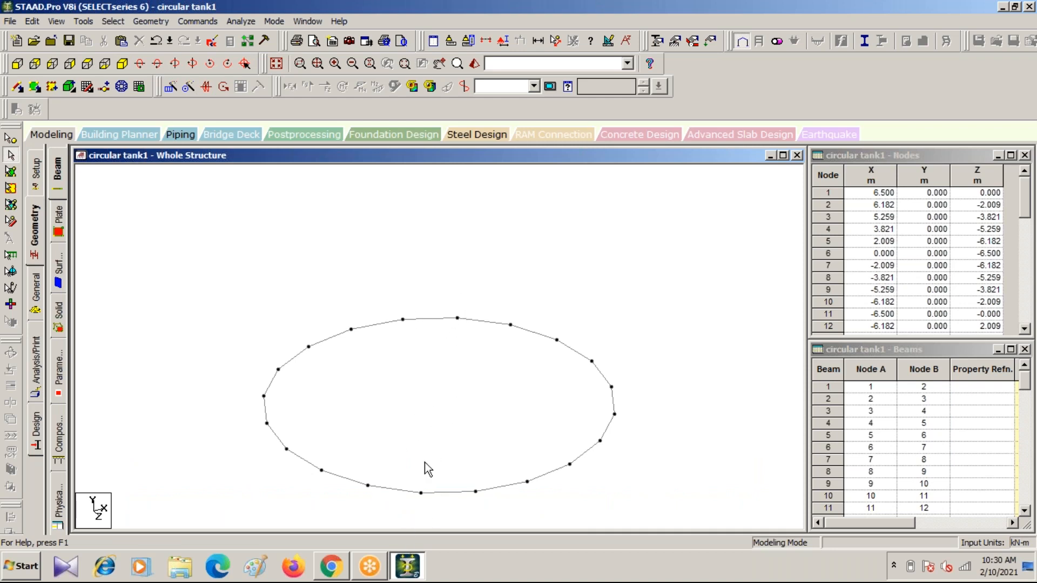
Add a beam across the base ring between opposite nodes 4 and 14 and save the modified structure
left_click(18, 87)
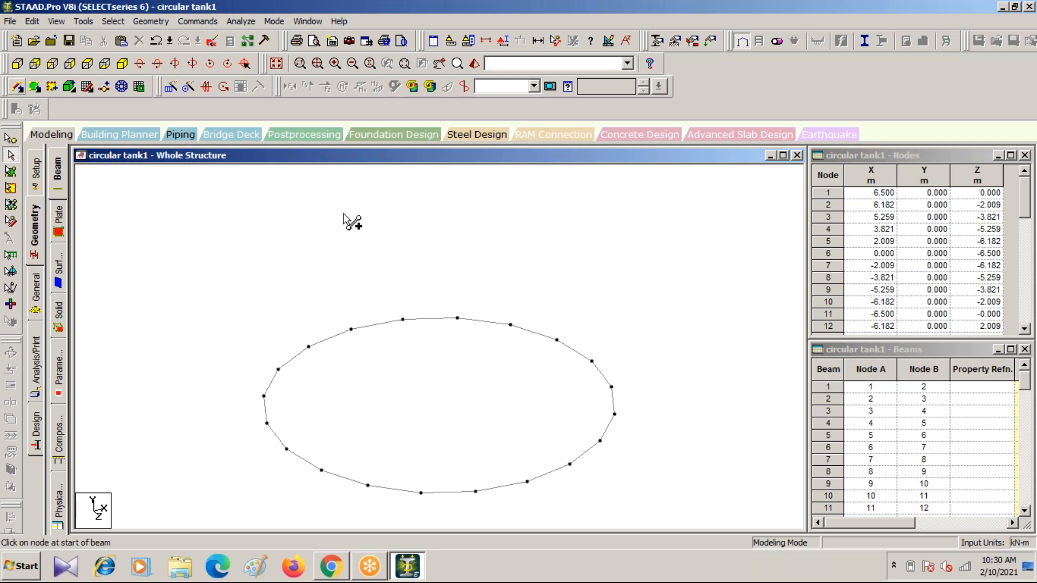
left_click_drag(458, 319, 421, 493)
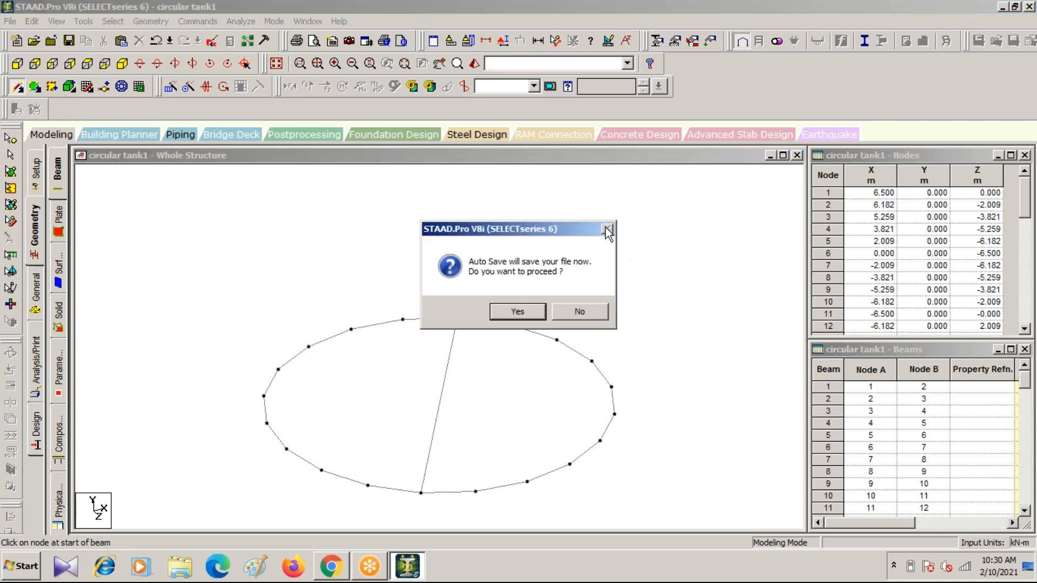
left_click(526, 313)
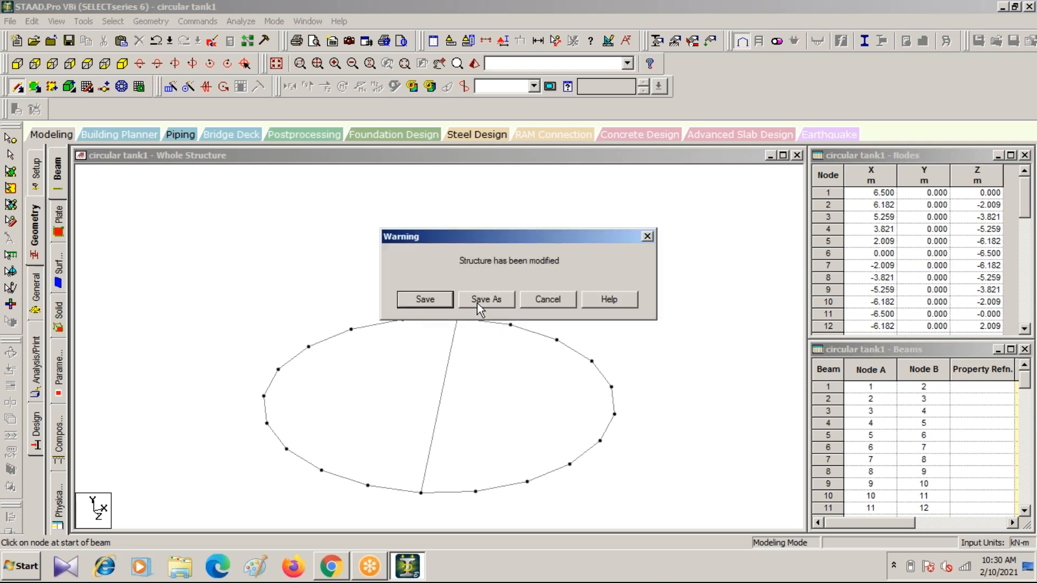
left_click(425, 301)
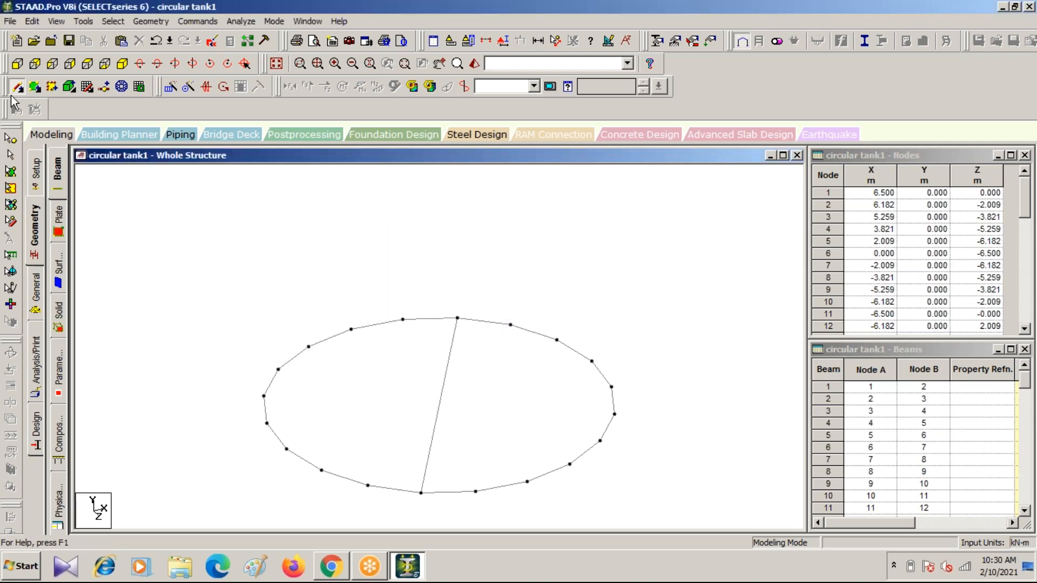
Insert a node at the midpoint of the beam spanning the base ring
left_click(9, 155)
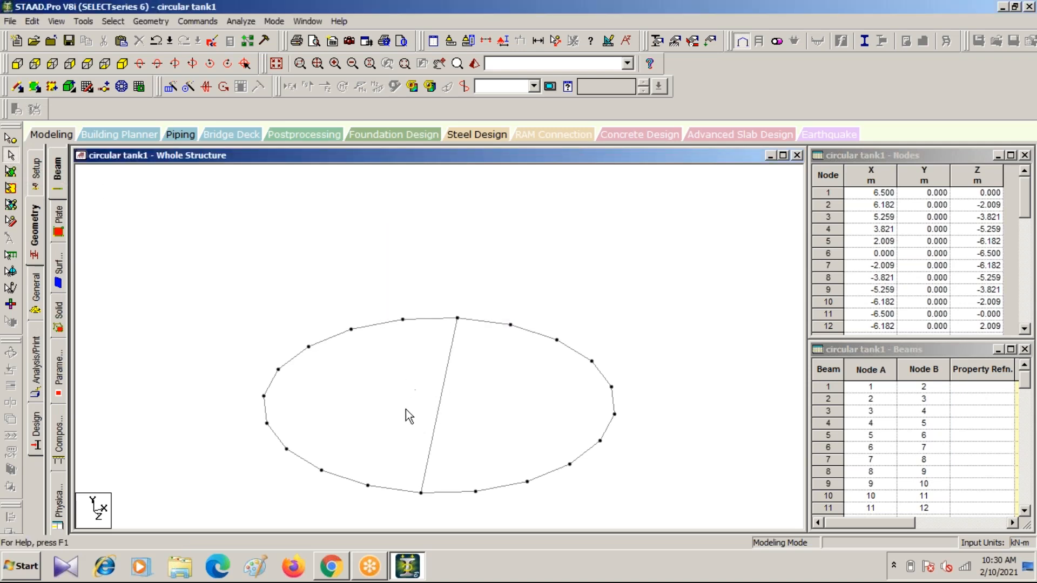
left_click(436, 419)
right_click(448, 384)
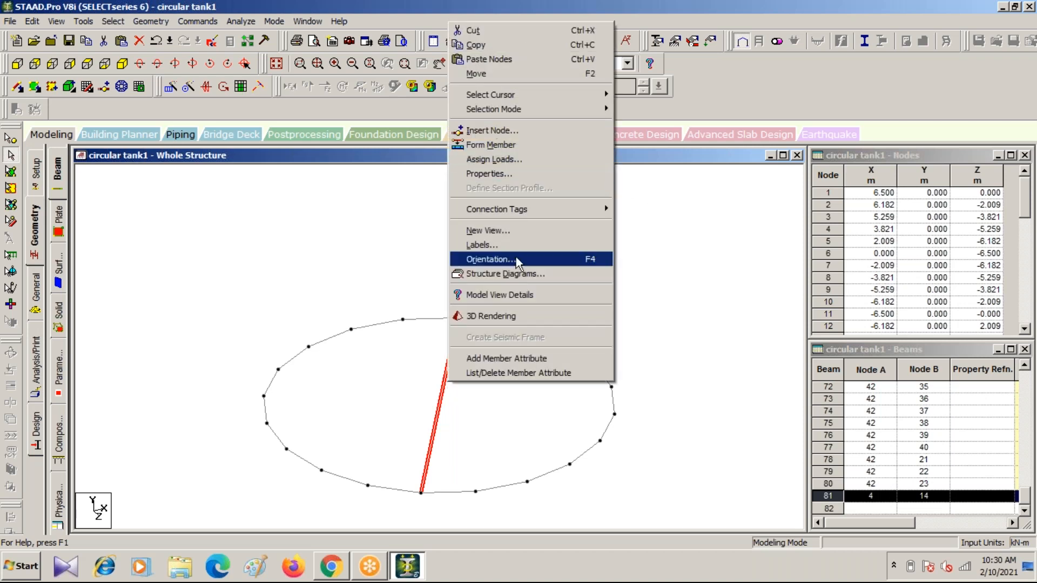
left_click(512, 138)
left_click(469, 342)
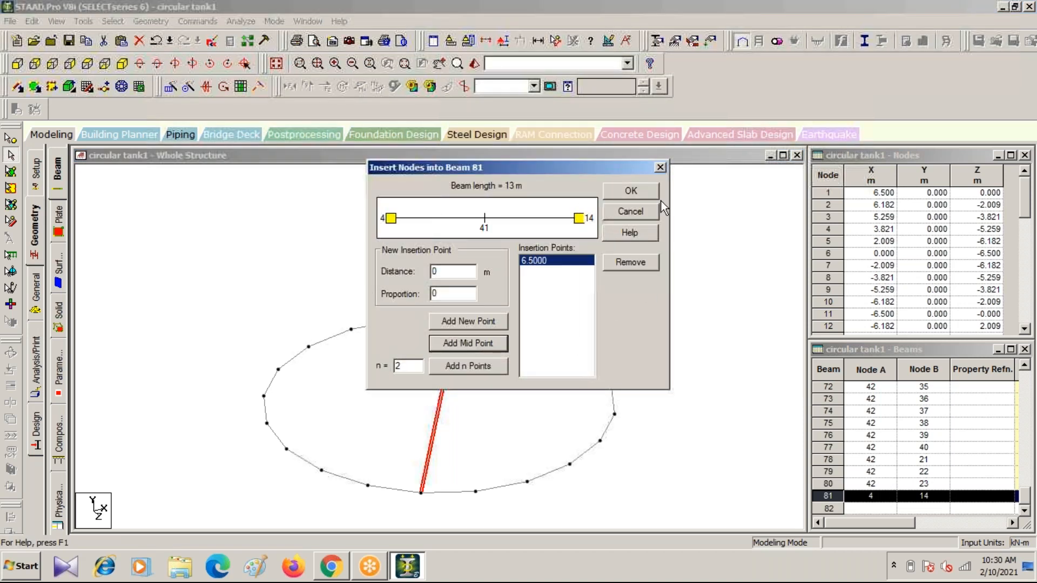
left_click(631, 190)
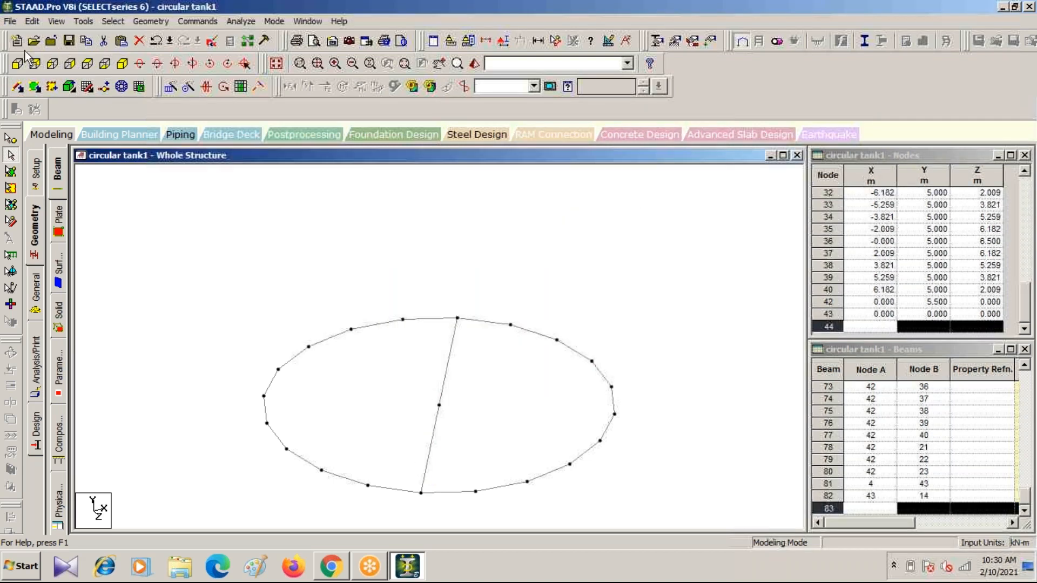
Add two beams from the centre node to opposite base ring nodes, forming a cross with the existing diameter
left_click(17, 87)
left_click_drag(439, 404, 264, 396)
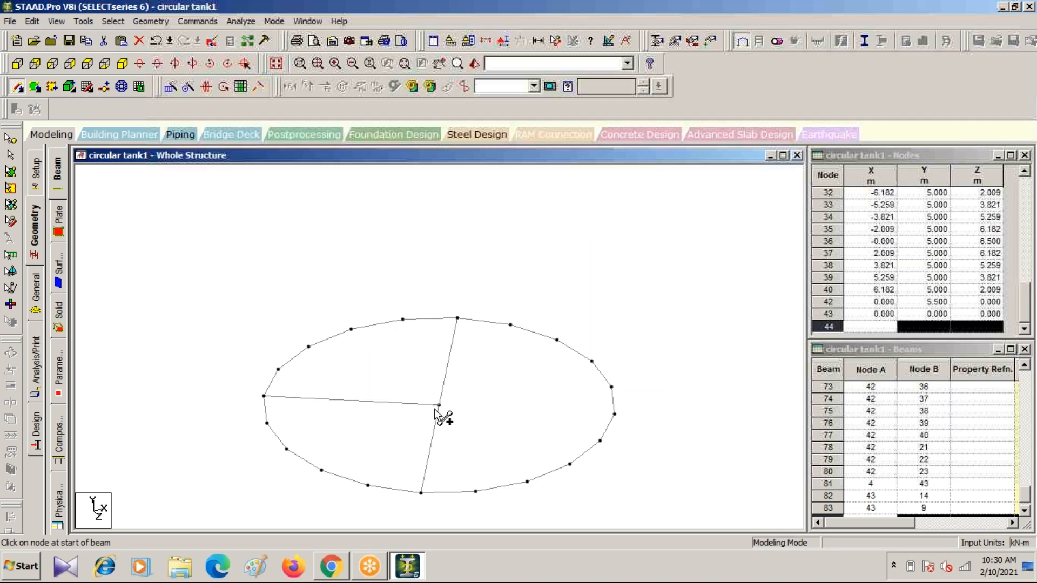
mouse_move(440, 405)
left_mouse_down()
mouse_move(659, 412)
mouse_move(625, 424)
mouse_move(616, 415)
left_mouse_up()
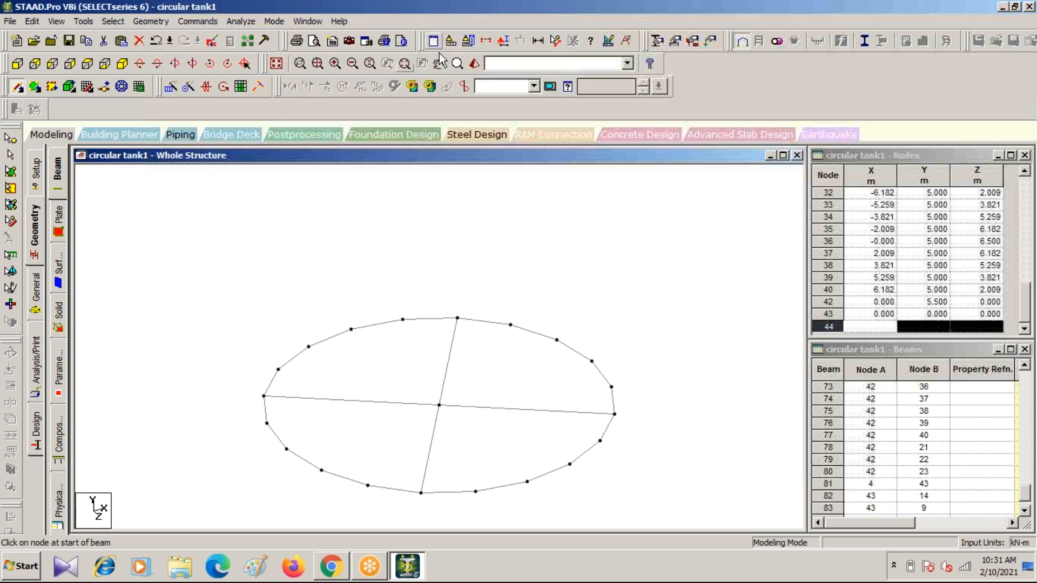
Open the 3D rendered view, close it and display the whole structure
left_click(474, 63)
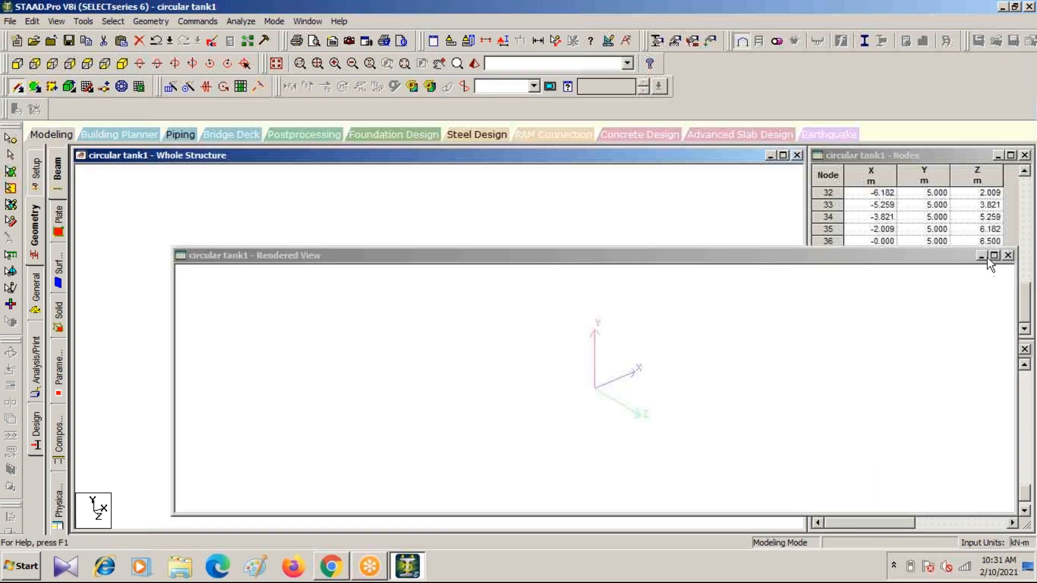
left_click_drag(954, 260, 760, 286)
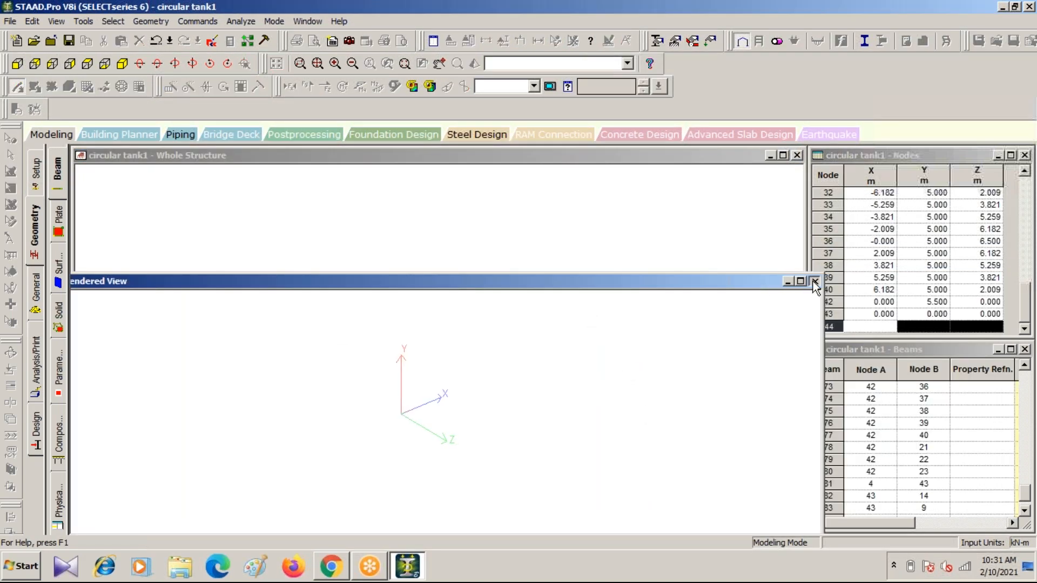
left_click(813, 281)
left_click(276, 63)
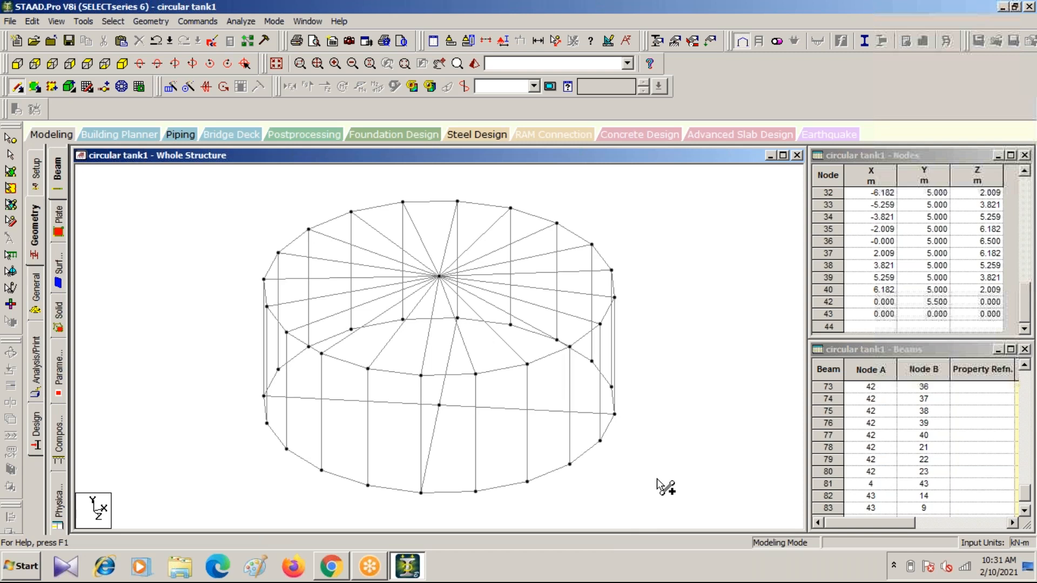
Try to multi-select every third node around the tank's base ring
left_click(10, 137)
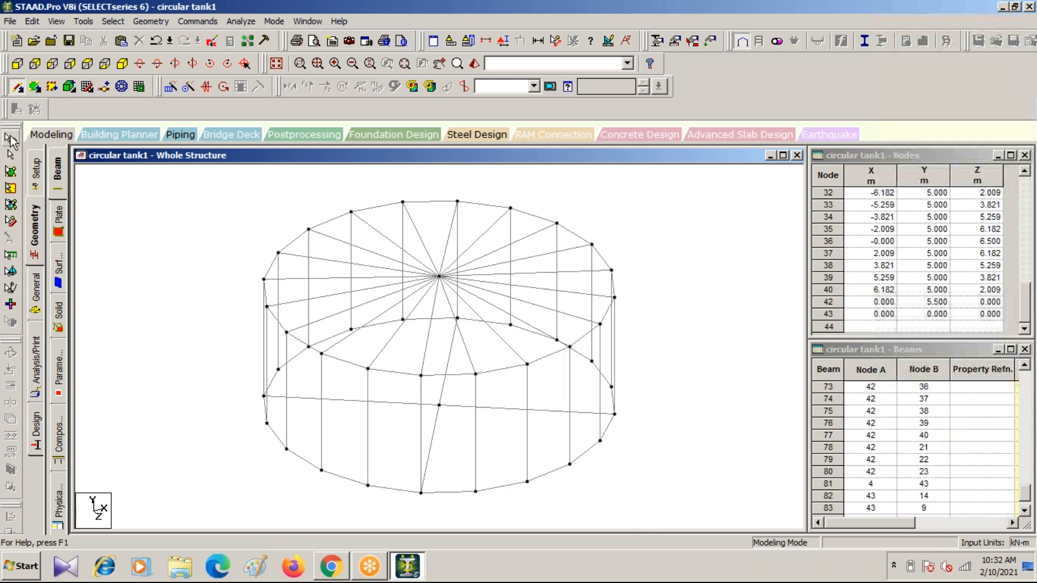
left_click(476, 493)
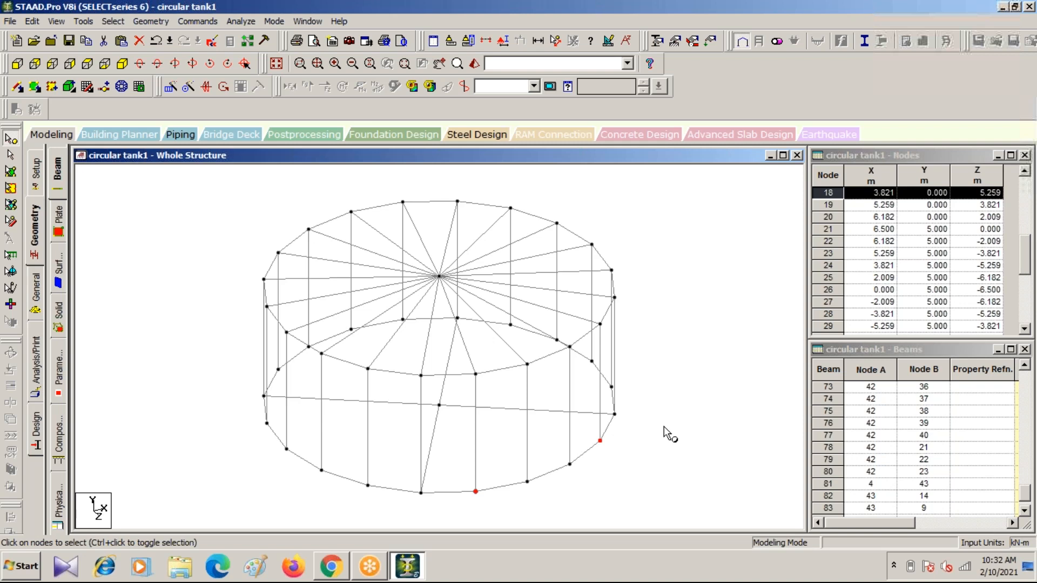
key("Left")
key("Left")
key("Left")
key("Left")
key("Left")
key("Left")
key("Left")
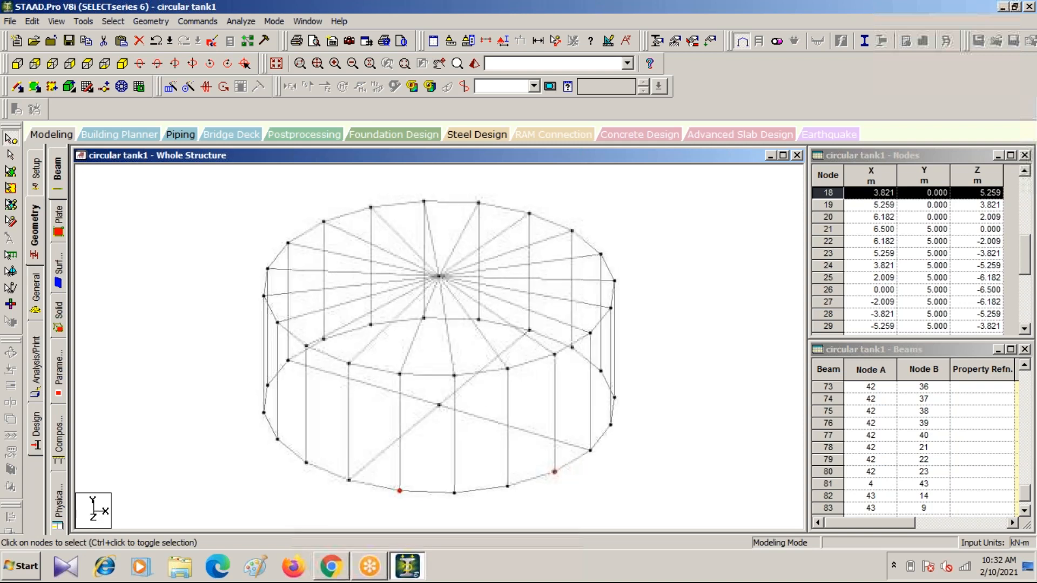
key("Left")
key("Left")
key("Left")
key("Left")
key("Left")
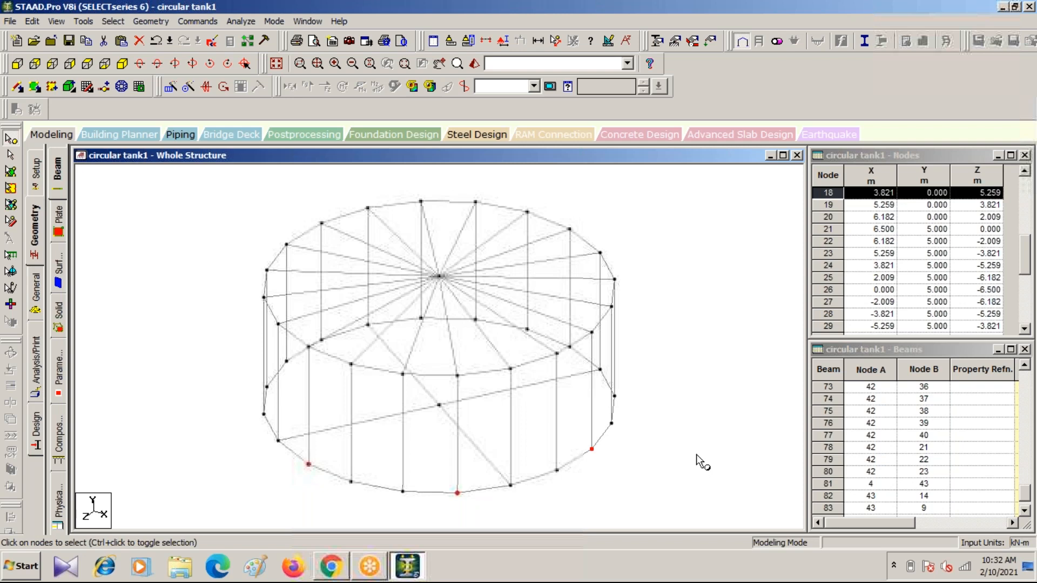
key("Left")
key("Left")
key("Left")
key("Left")
key("Left")
key("Left")
key("Left")
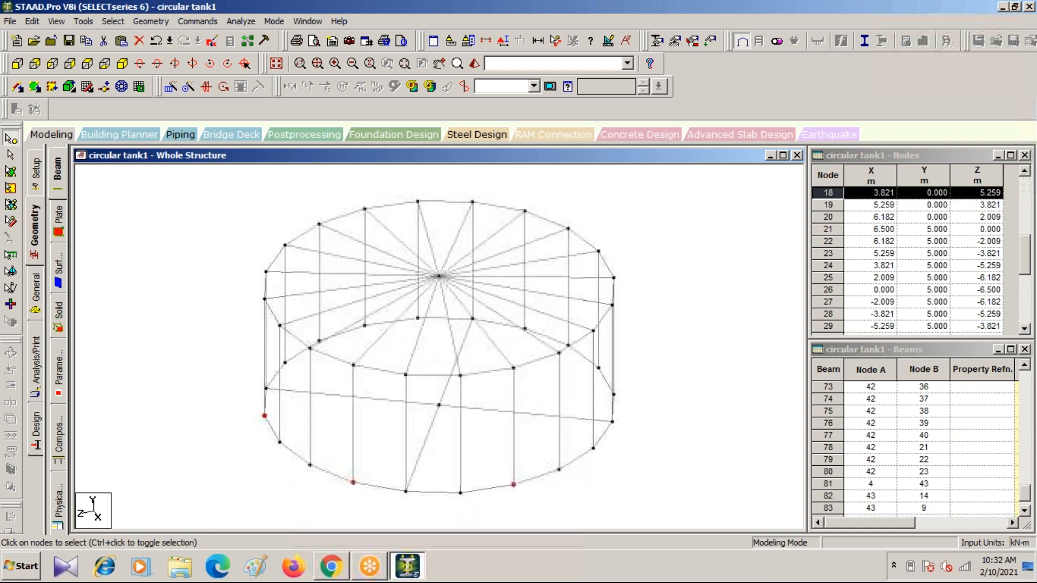
key("Left")
key("Left")
key("Left")
key("Left")
key("Left")
key("Left")
key("Left")
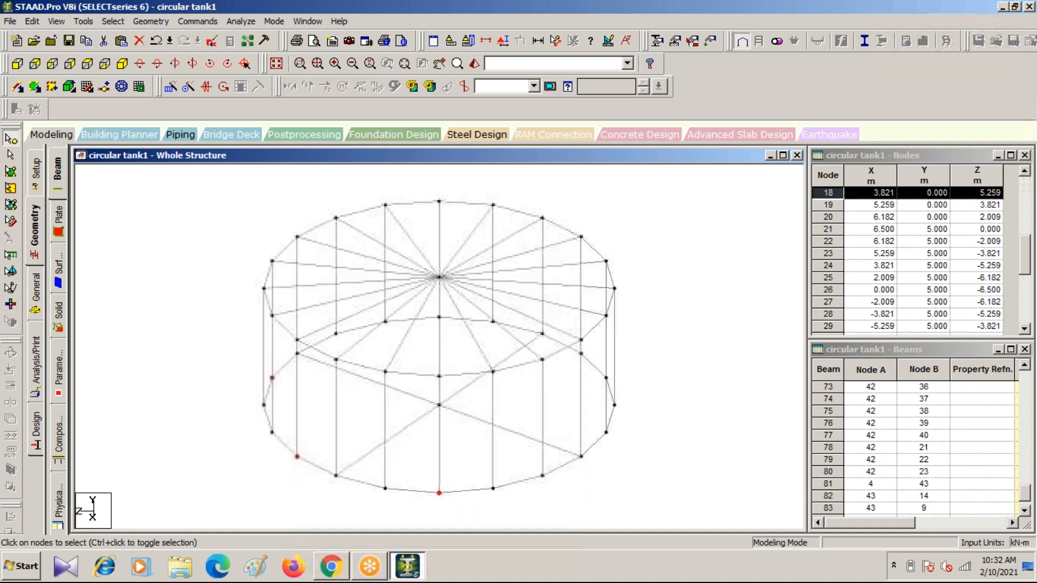
key("Left")
key("Left")
key("Left")
key("Left")
key("Left")
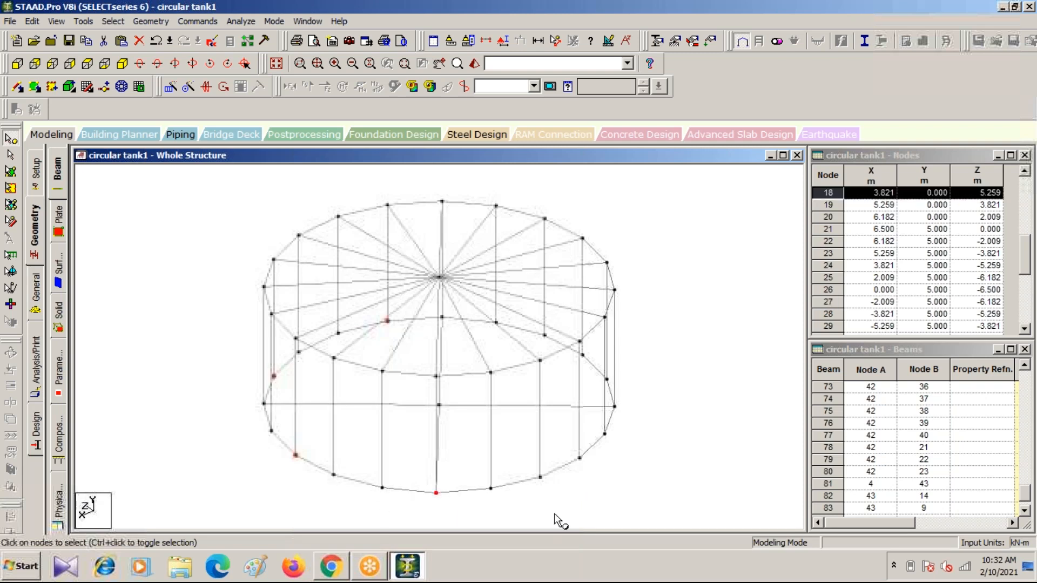
key("Left")
key("Left")
key("Left")
key("Left")
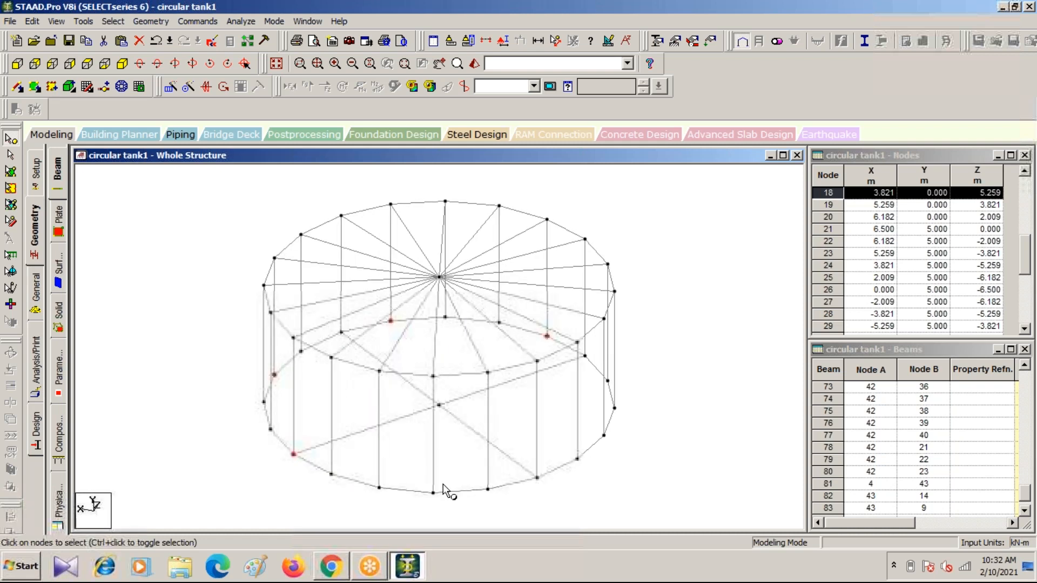
left_click(433, 493, "ctrl")
key("Left")
key("Left")
key("Left")
key("Left")
key("Left")
key("Left")
key("Left")
key("Left")
key("Left")
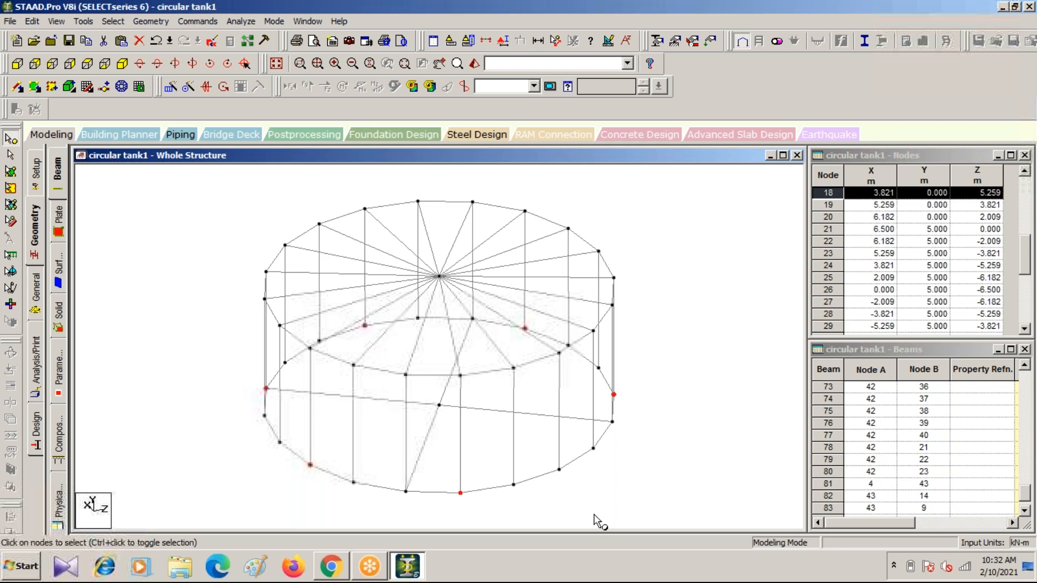
key("Left")
key("Left")
key("Left")
key("Left")
key("Left")
key("Left")
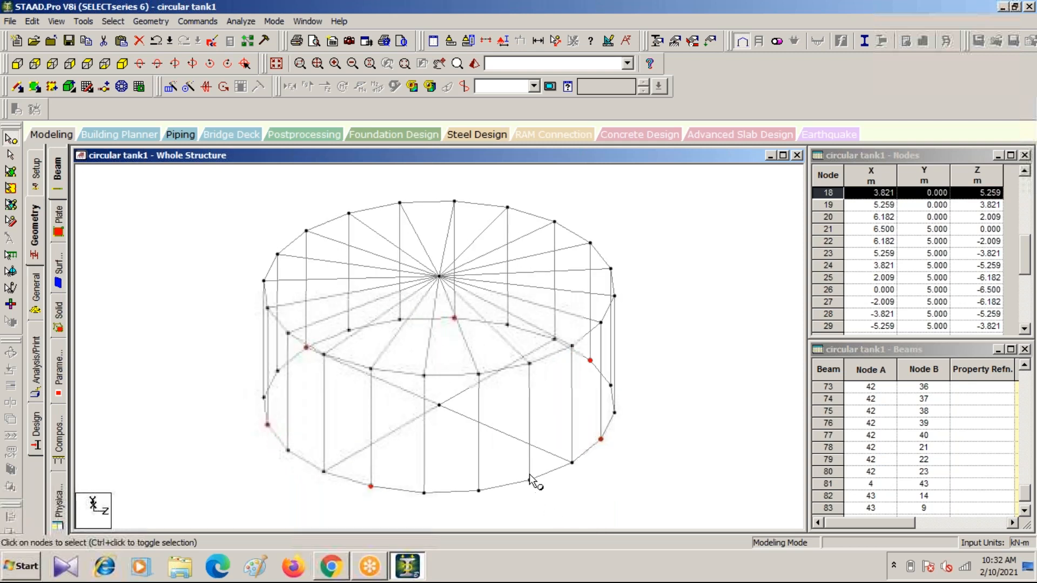
left_click(529, 480)
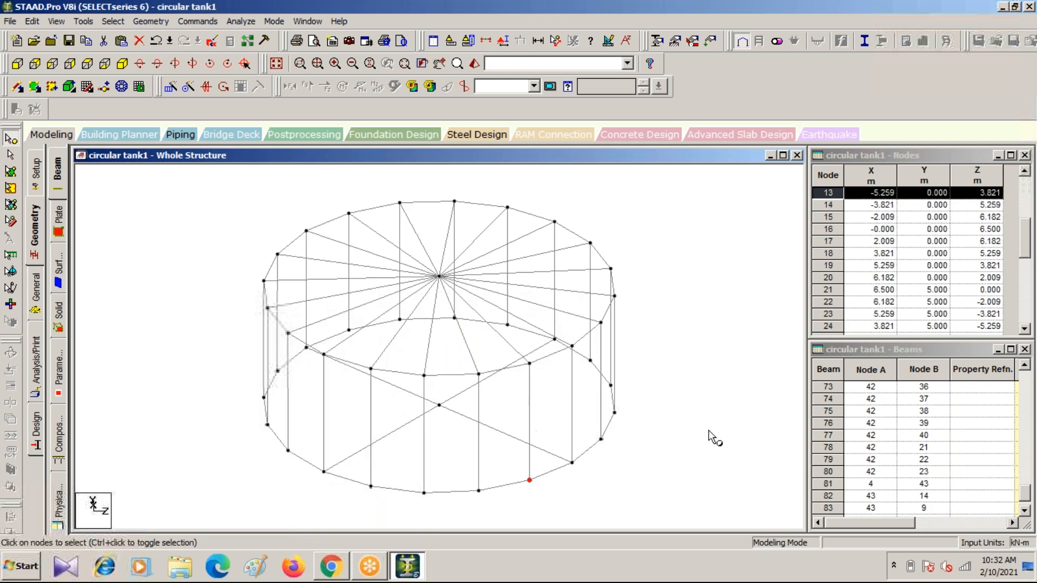
left_click(695, 383)
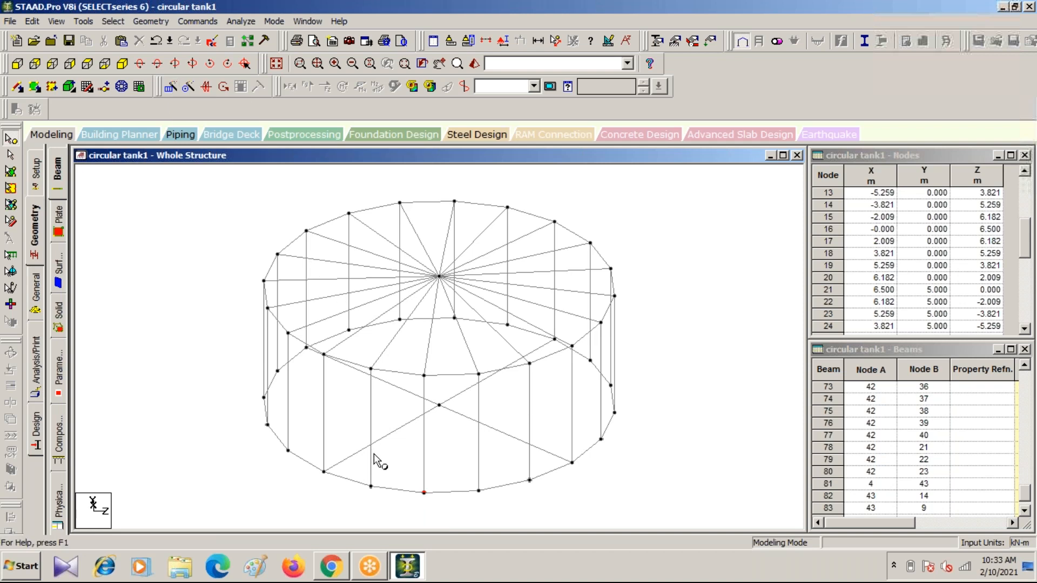
left_click(371, 485, "ctrl")
key("Escape")
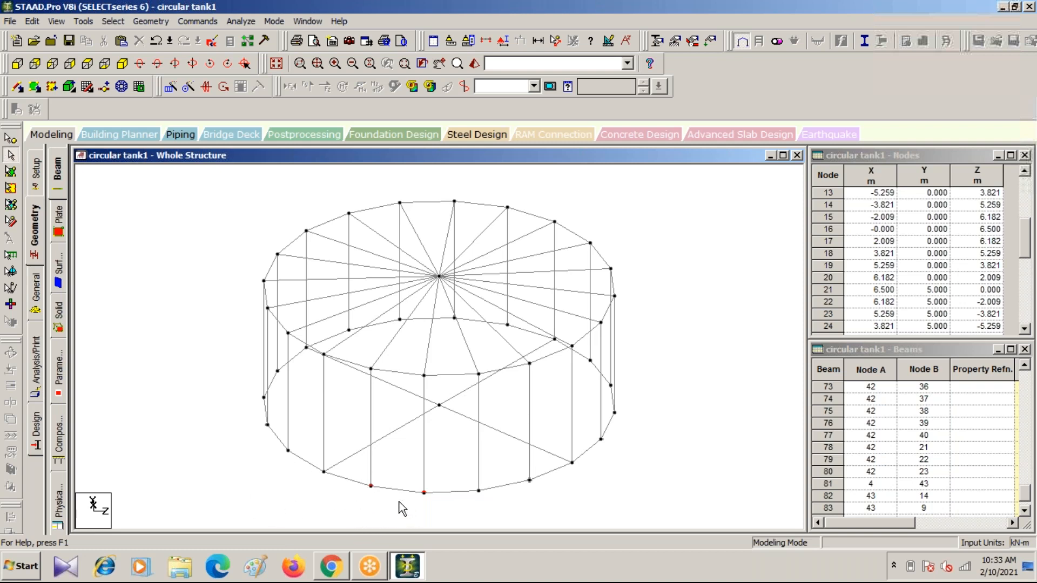
left_click(371, 488)
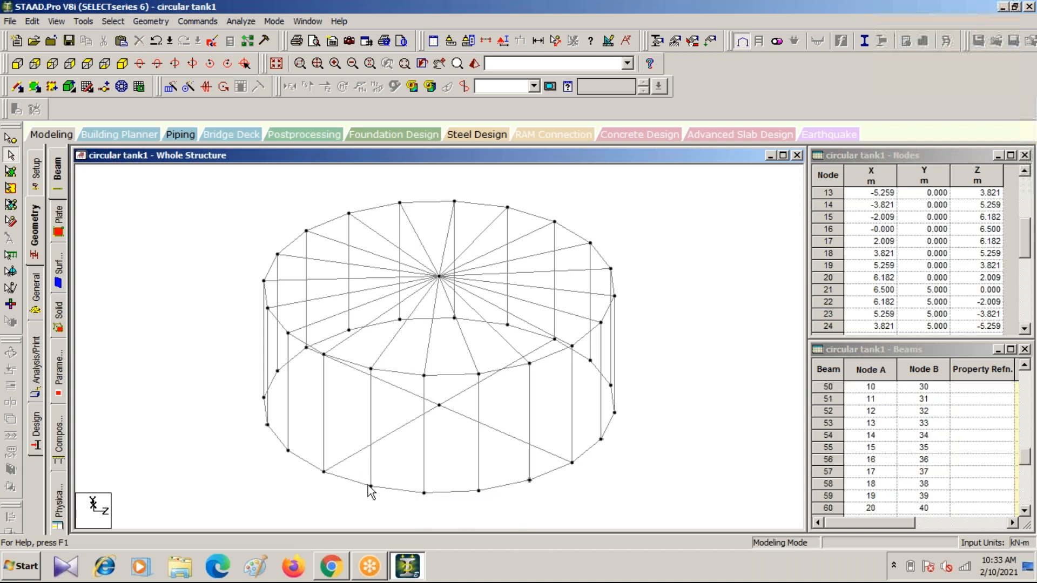
left_click(396, 504)
Select three base ring nodes, starting at node 10 and taking every third node around the ring
left_click(10, 138)
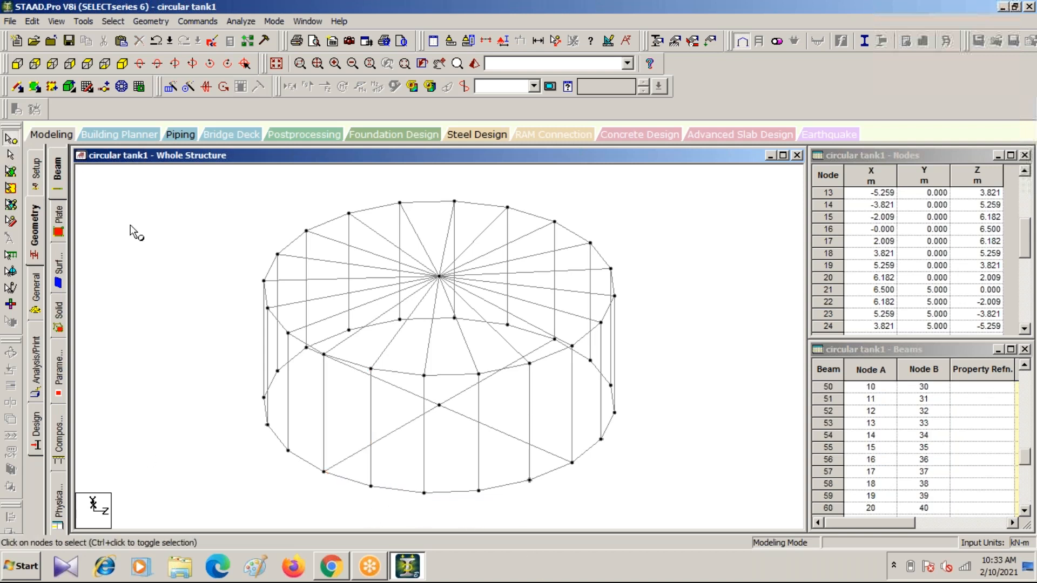
left_click(371, 487)
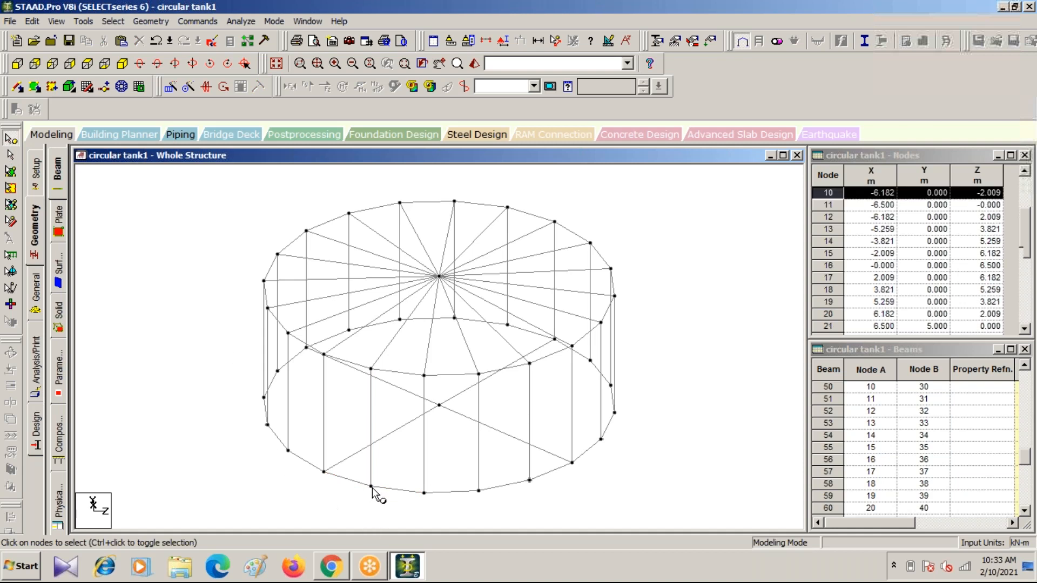
left_click(530, 480, "ctrl")
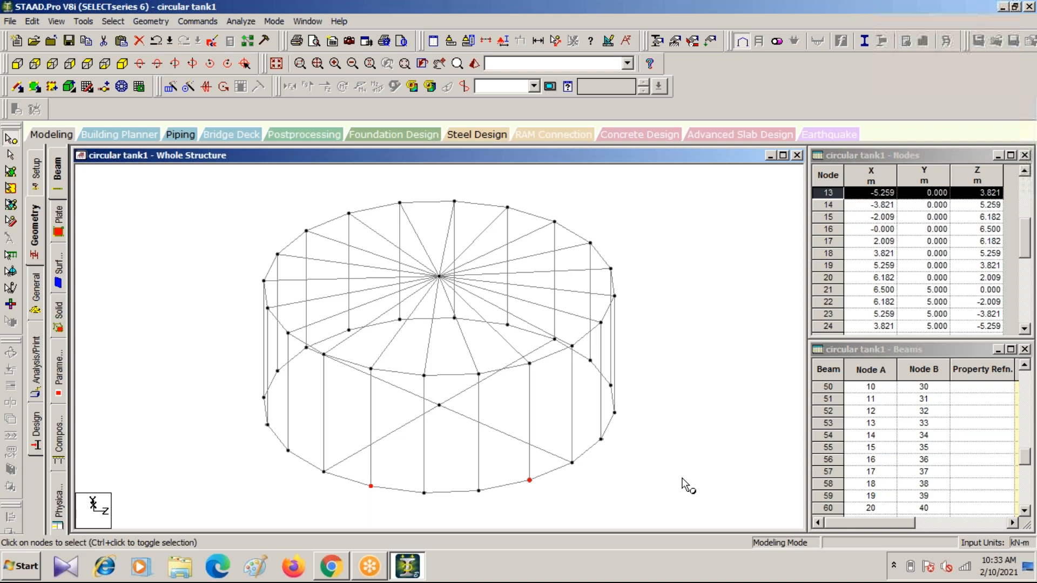
key("Left")
key("Left")
key("Left")
key("Left")
key("Left")
key("Left")
key("Left")
key("Left")
key("Left")
key("Left")
key("Left")
key("Left")
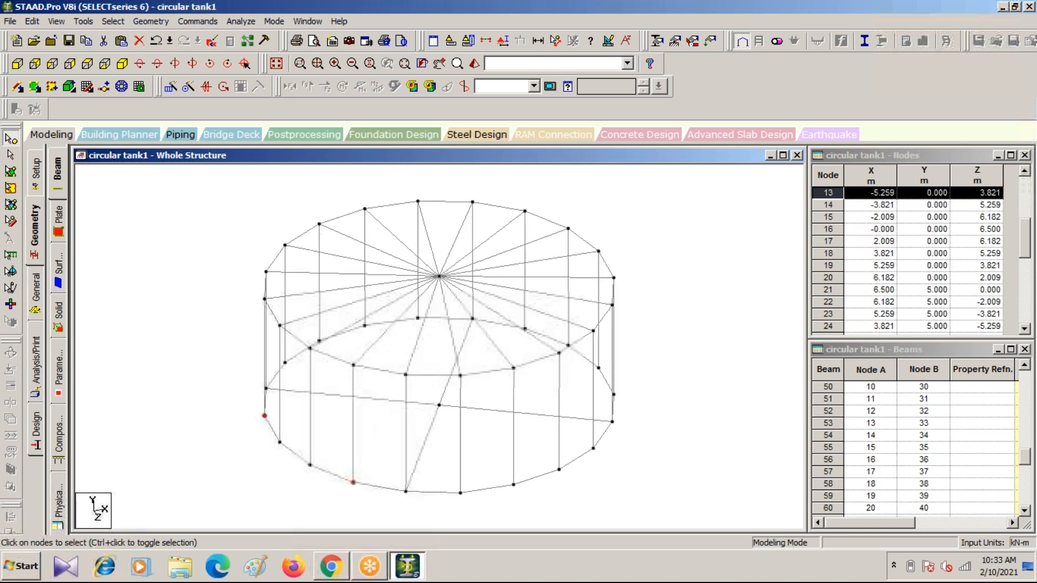
left_click(513, 485, "ctrl")
Add every third remaining base ring node and the ring's centre node to the selection
key("Left")
key("Left")
key("Left")
key("Left")
key("Left")
key("Left")
key("Left")
key("Left")
key("Left")
key("Left")
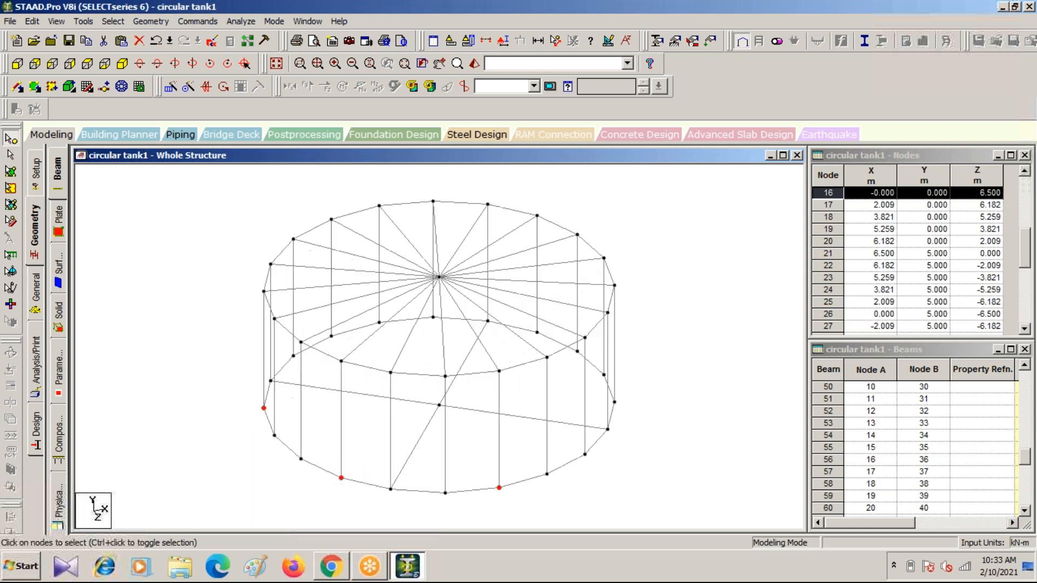
key("Left")
key("Left")
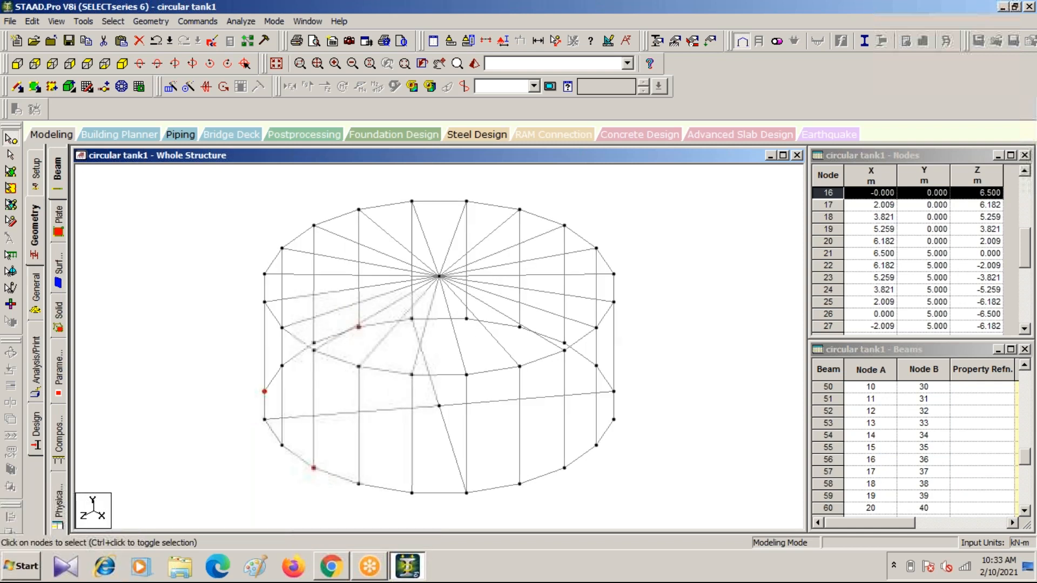
left_click(466, 493)
key("Left")
key("Left")
key("Left")
key("Left")
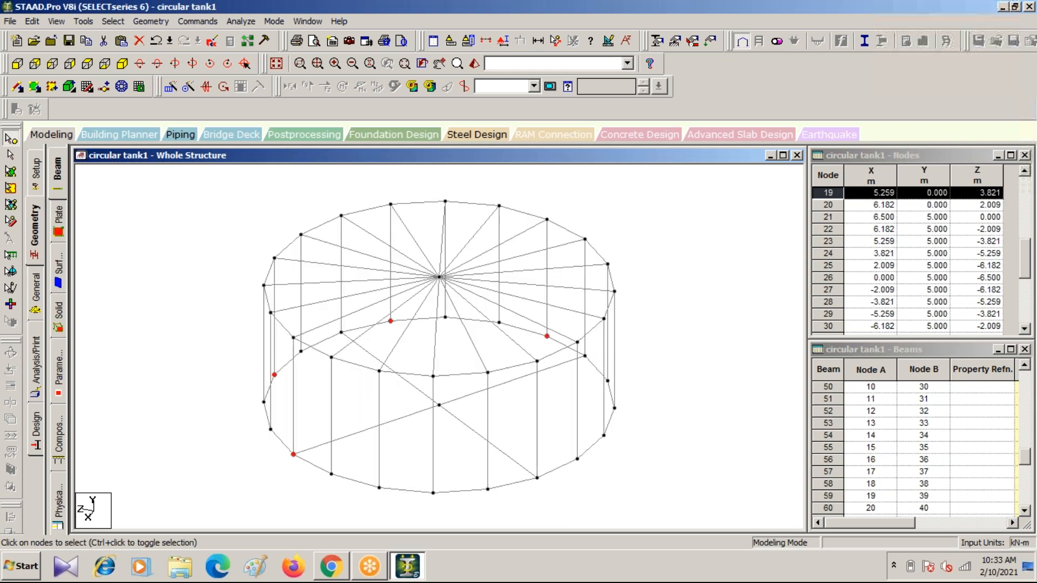
left_click(433, 493, "ctrl")
key("Left")
key("Left")
key("Left")
key("Left")
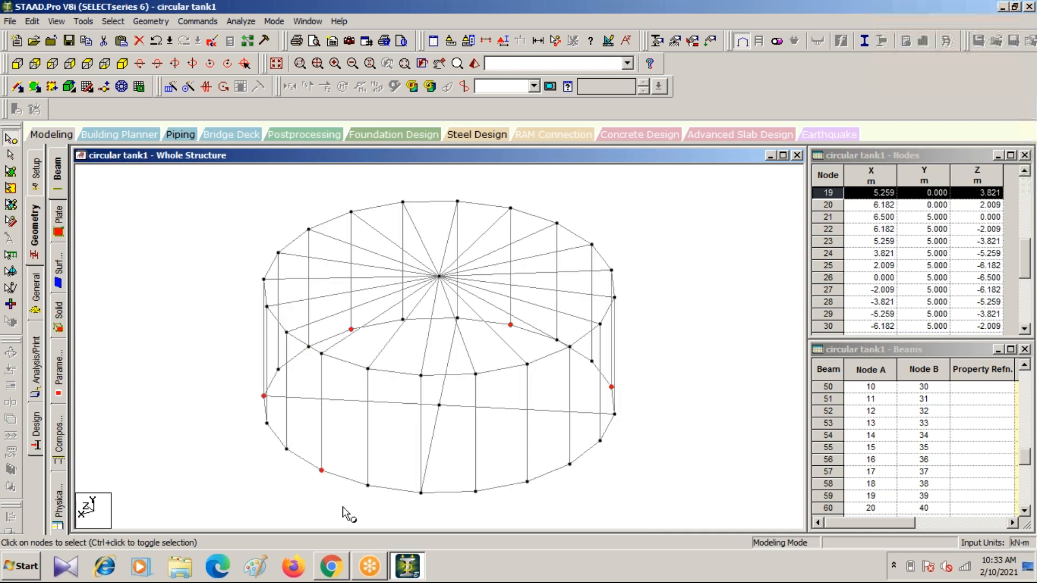
left_click(475, 493, "ctrl")
key("Left")
key("Left")
key("Left")
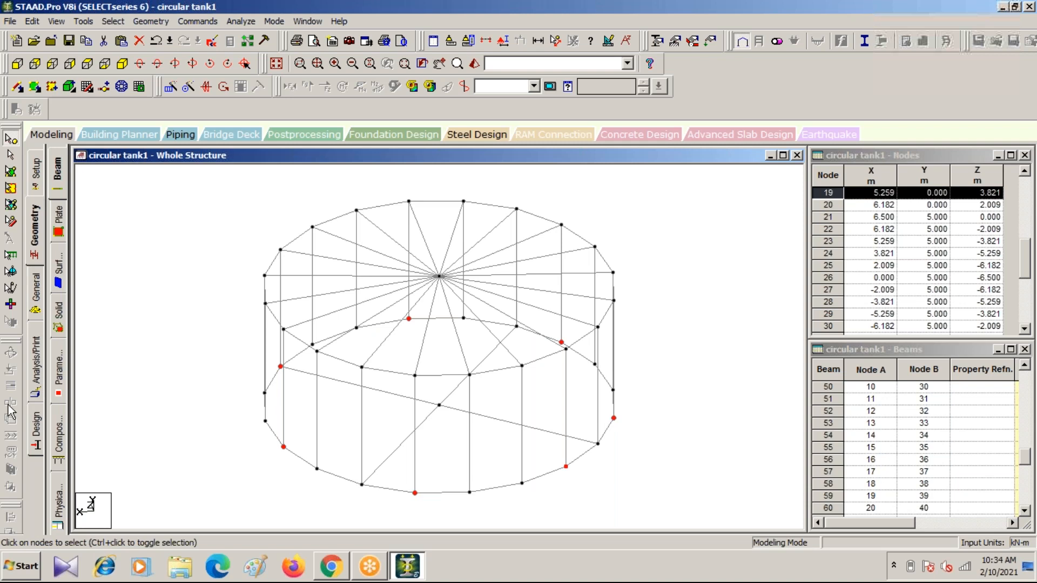
left_click(439, 406)
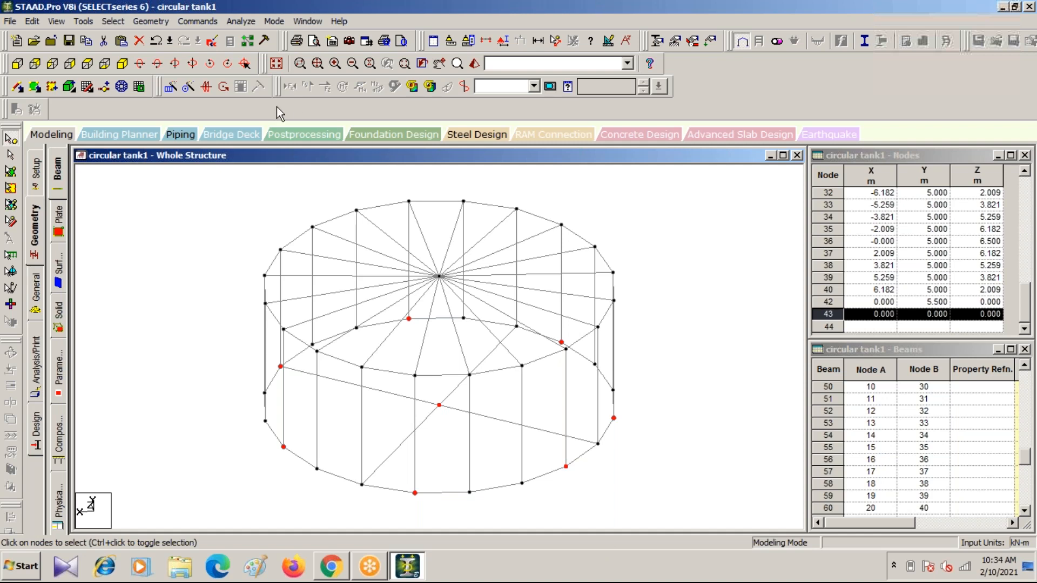
Copy the selected nodes with Translational Repeat in global Y, using 3 linked steps at -3 m spacing, to form columns
left_click(172, 87)
left_click(361, 347)
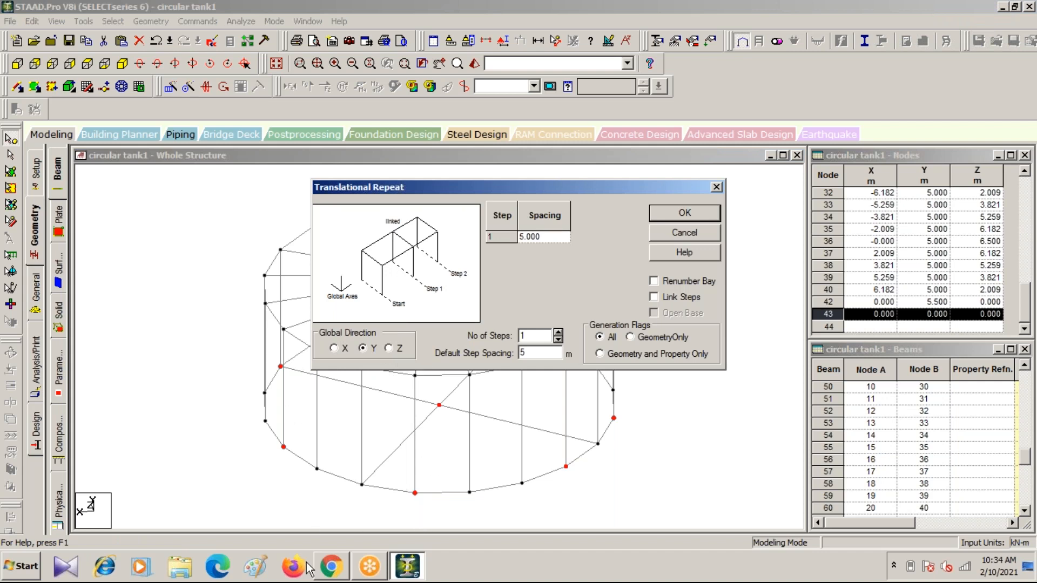
left_click(558, 333)
left_click(558, 333)
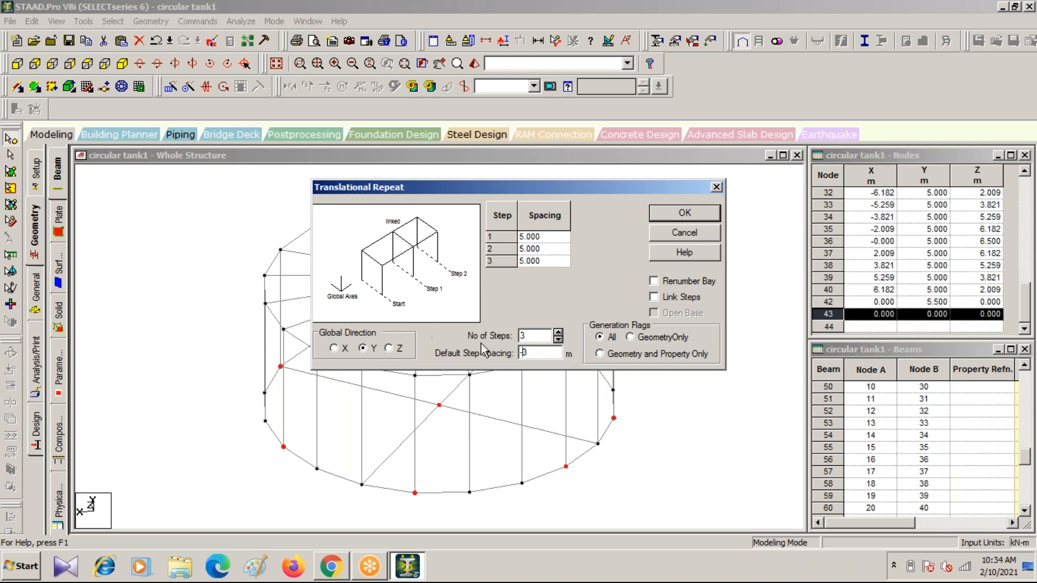
left_click(654, 297)
left_click(684, 215)
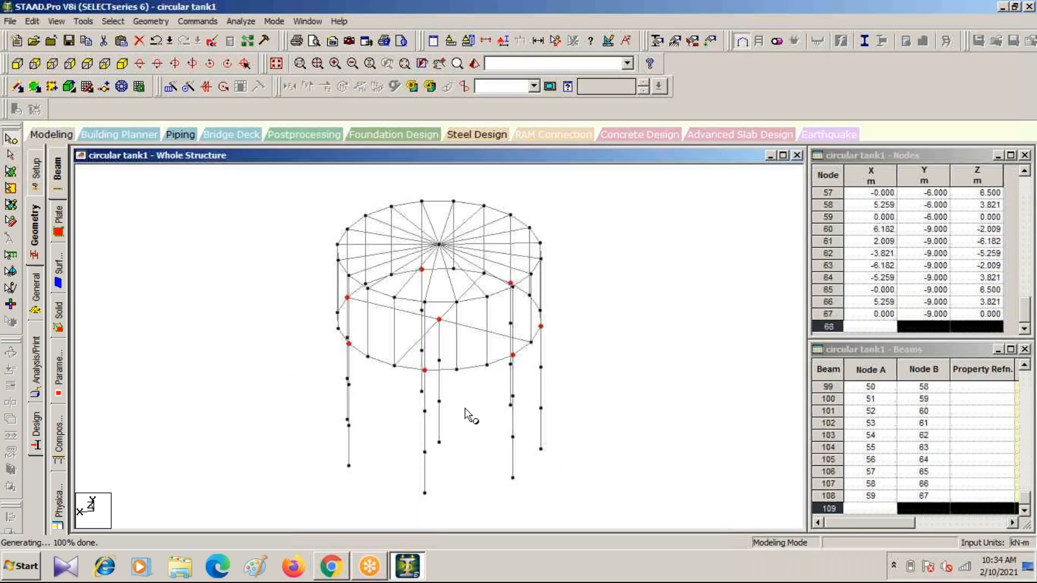
left_click(472, 417)
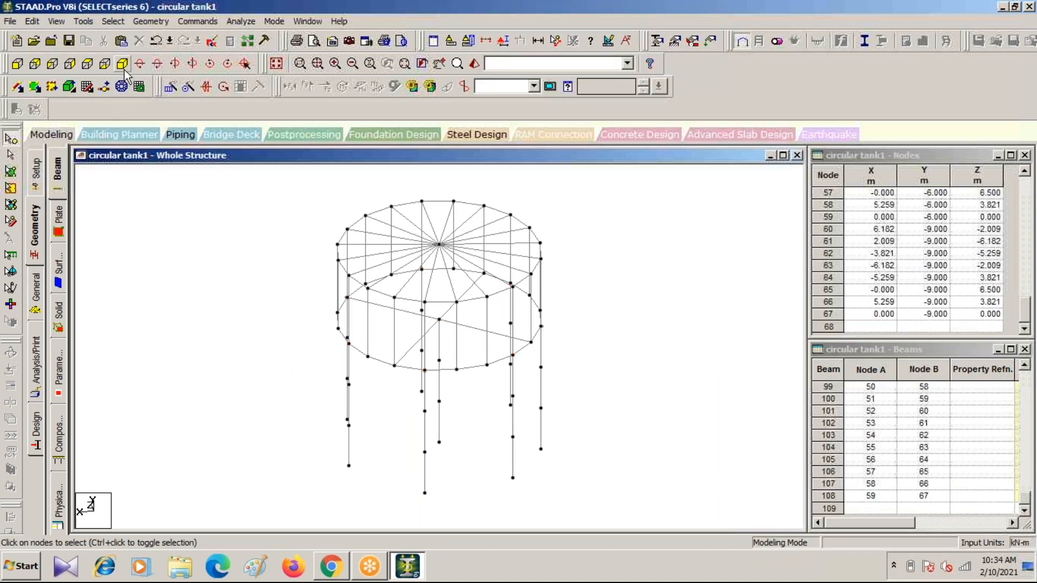
Add three connected beams between adjacent outer columns at the level 6 m below the base ring
left_click(17, 63)
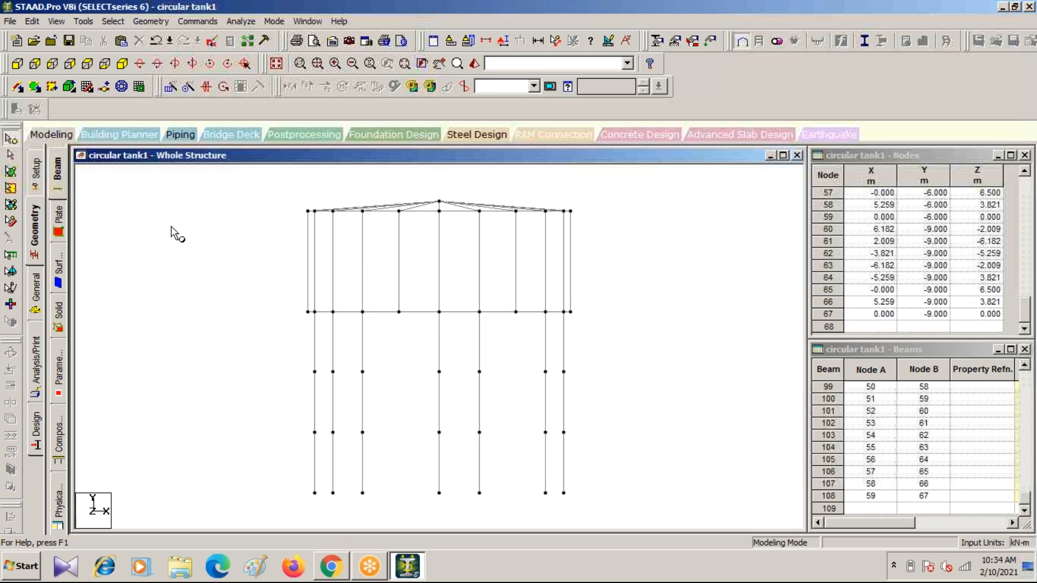
left_click(122, 64)
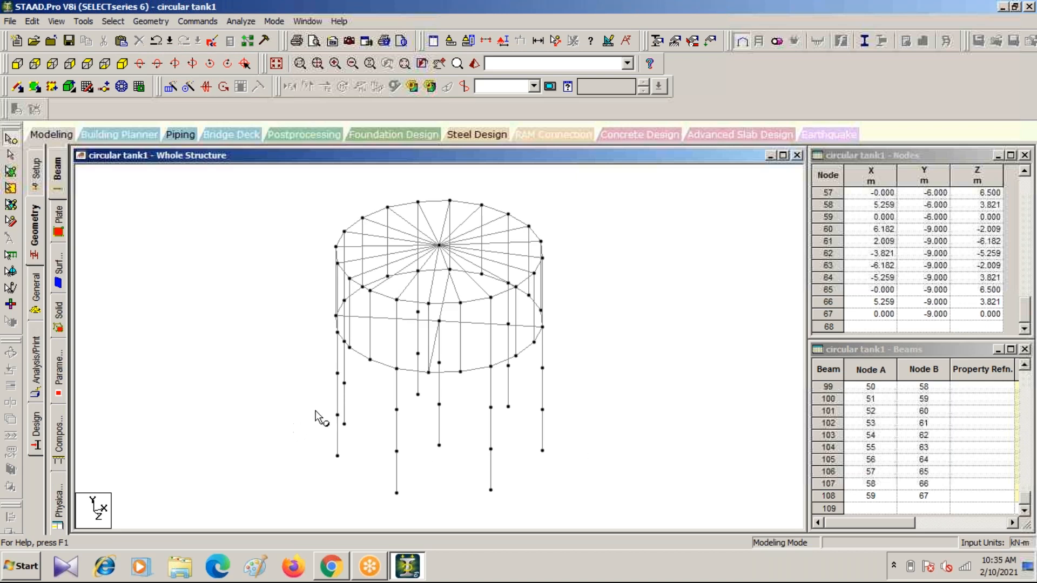
left_click(18, 87)
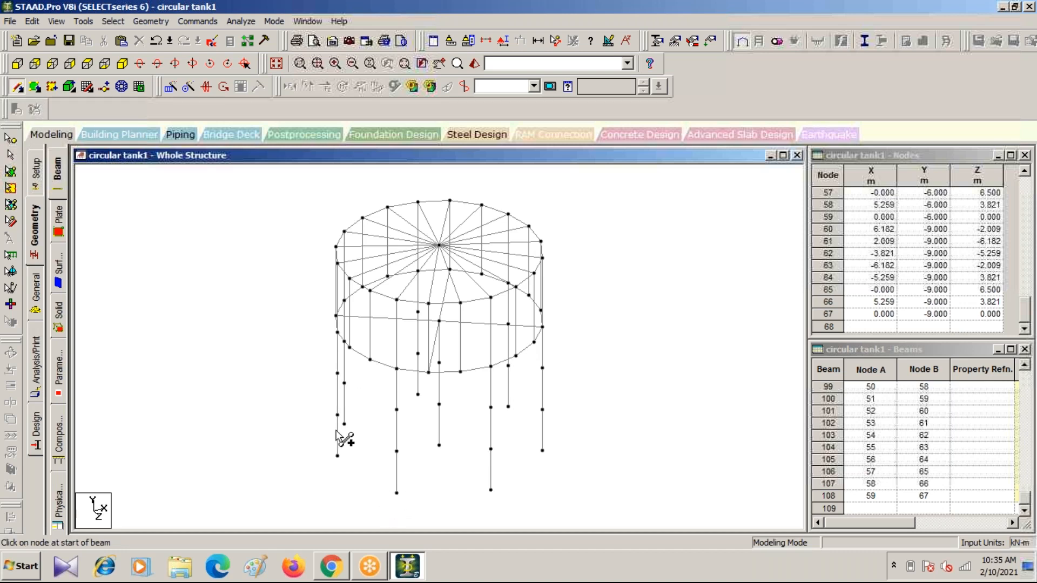
left_click_drag(337, 415, 544, 411)
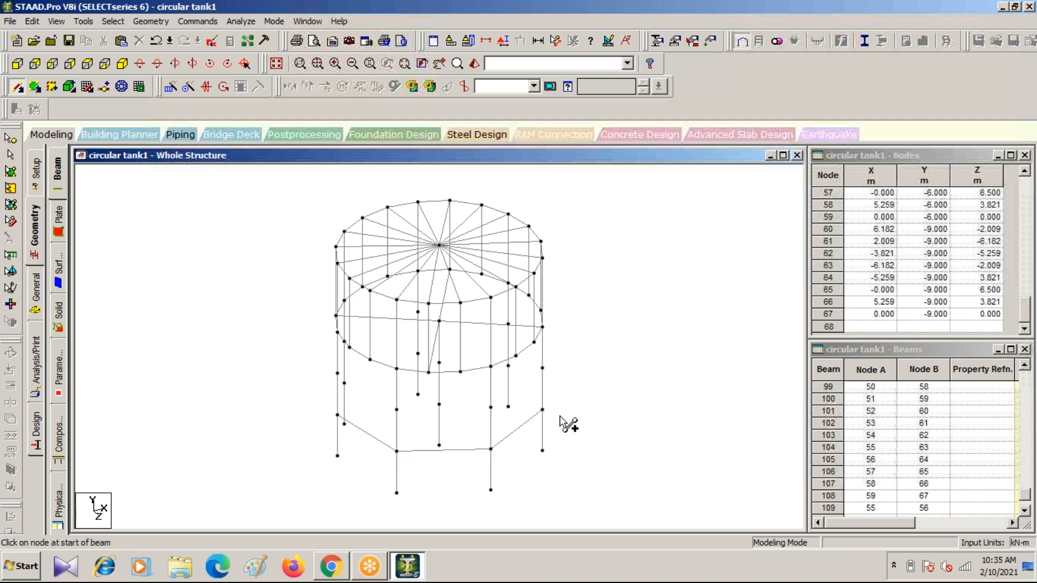
Complete the closed ring of beams joining the outer columns 6 m below the base ring
key("Left")
key("Left")
key("Left")
key("Left")
key("Left")
key("Left")
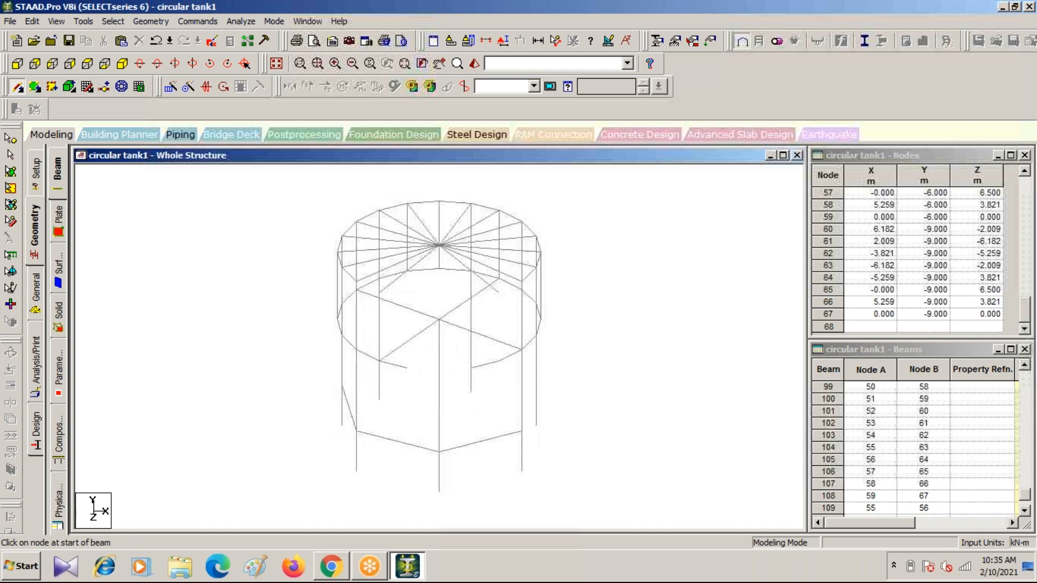
key("Left")
key("Left")
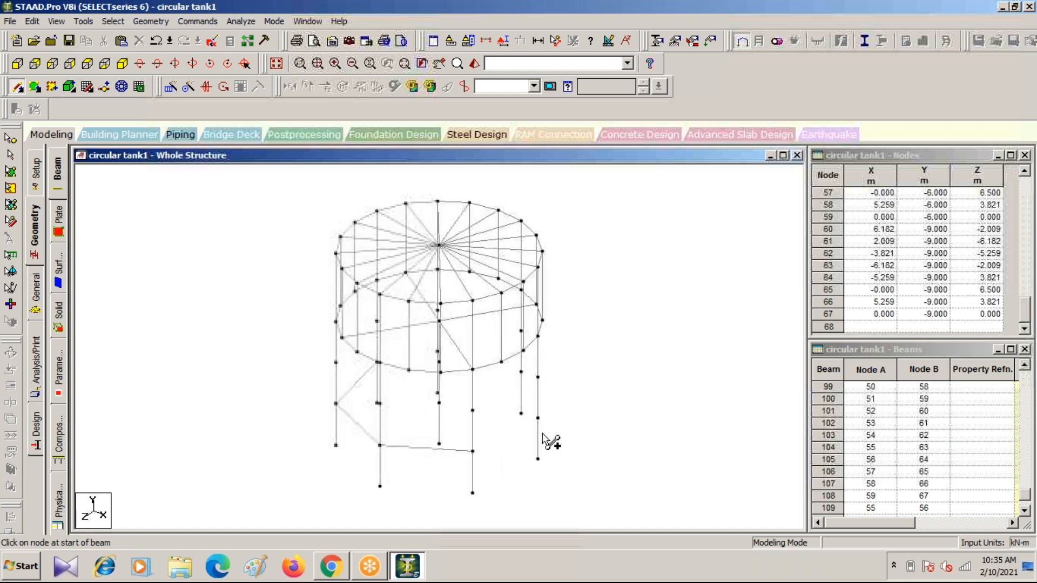
left_click_drag(473, 451, 539, 418)
key("Left")
key("Left")
key("Left")
key("Left")
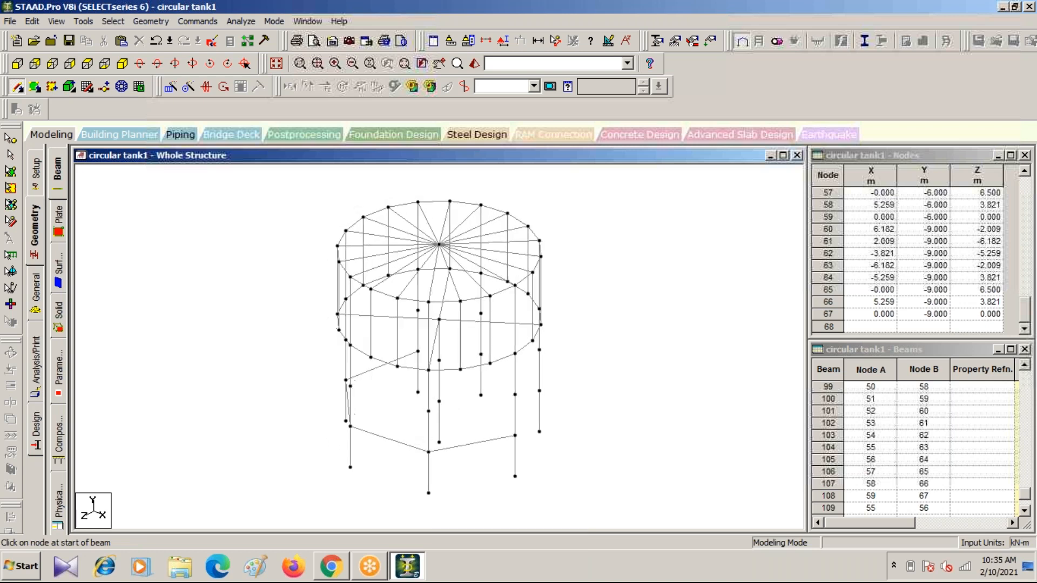
left_click_drag(435, 452, 558, 395)
key("Left")
key("Left")
key("Left")
key("Left")
key("Left")
key("Left")
key("Left")
key("Left")
key("Left")
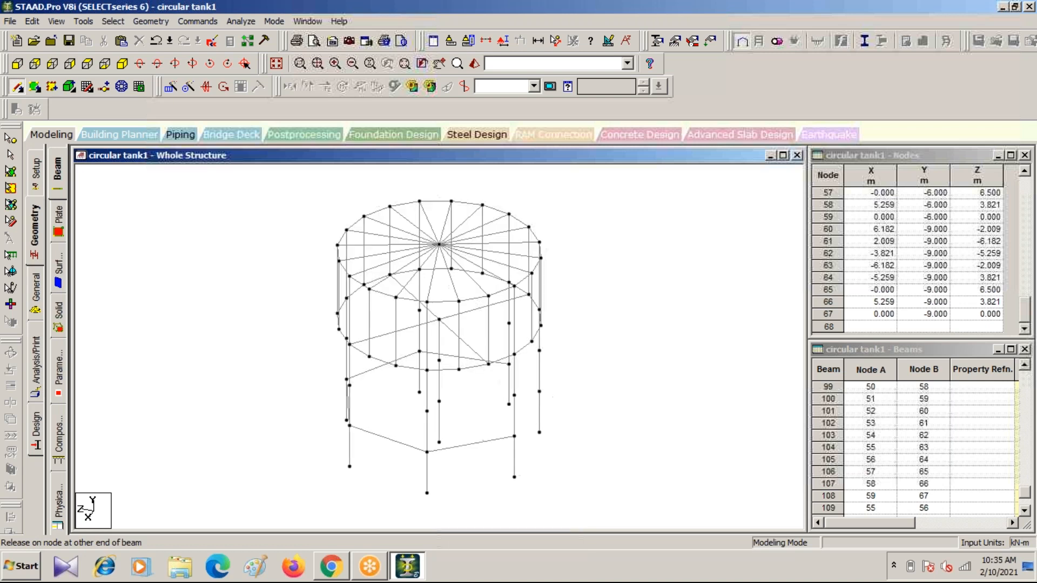
key("Left")
key("Left")
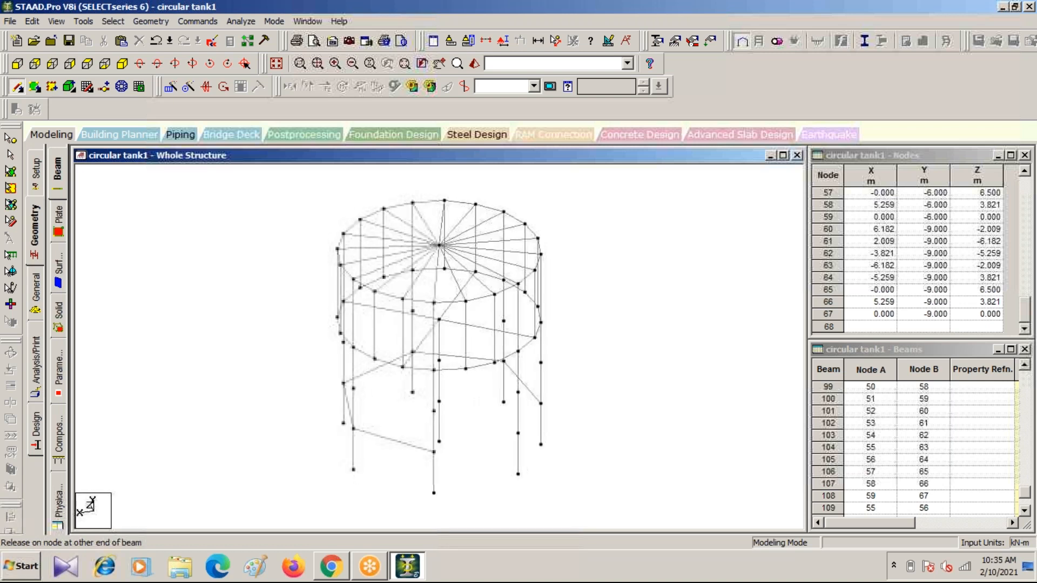
mouse_move(398, 451)
left_mouse_down()
mouse_move(428, 494)
mouse_move(500, 459)
mouse_move(492, 448)
mouse_move(544, 429)
mouse_move(535, 425)
left_mouse_up()
Add two connected beams between adjacent outer columns at the level 3 m below the base ring
scroll(430, 412, "up", 2)
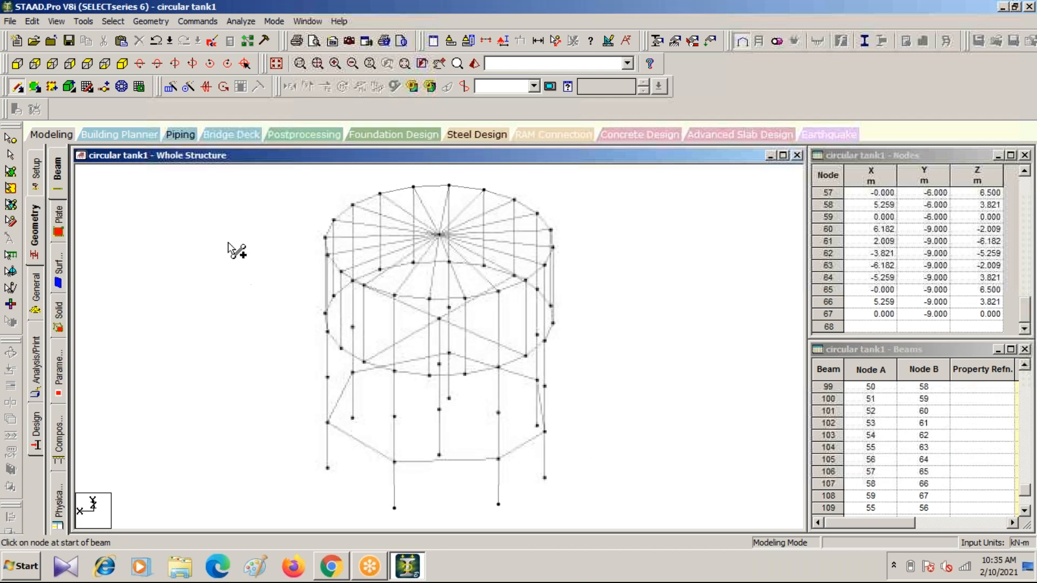
left_click_drag(328, 377, 498, 413)
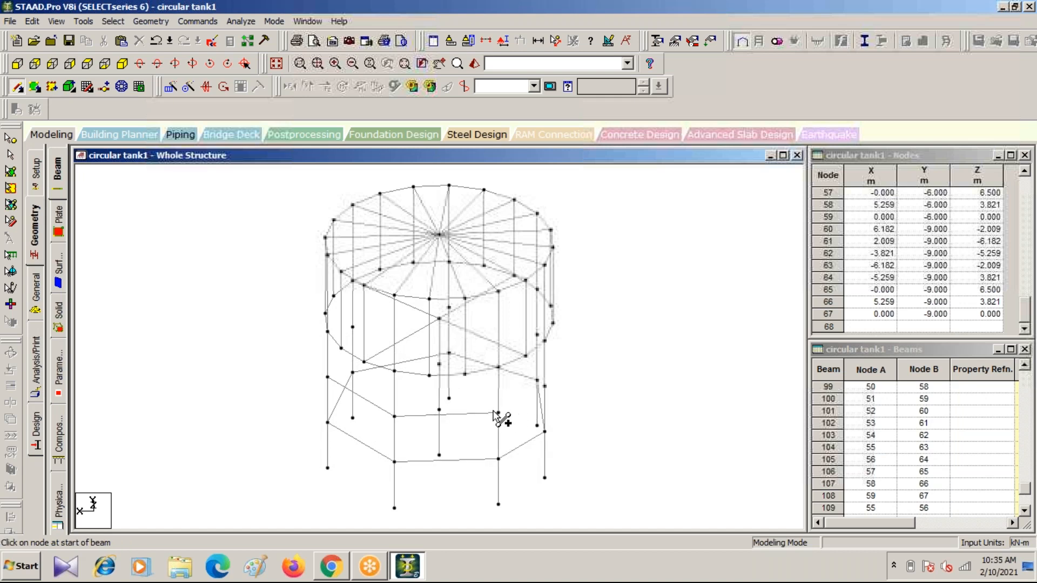
left_click(500, 419)
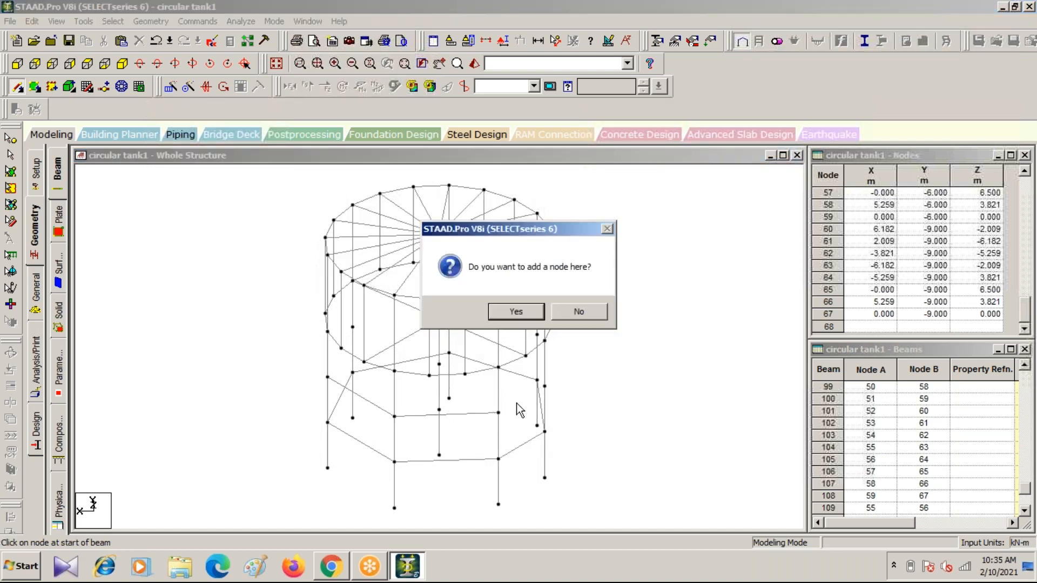
left_click(517, 313)
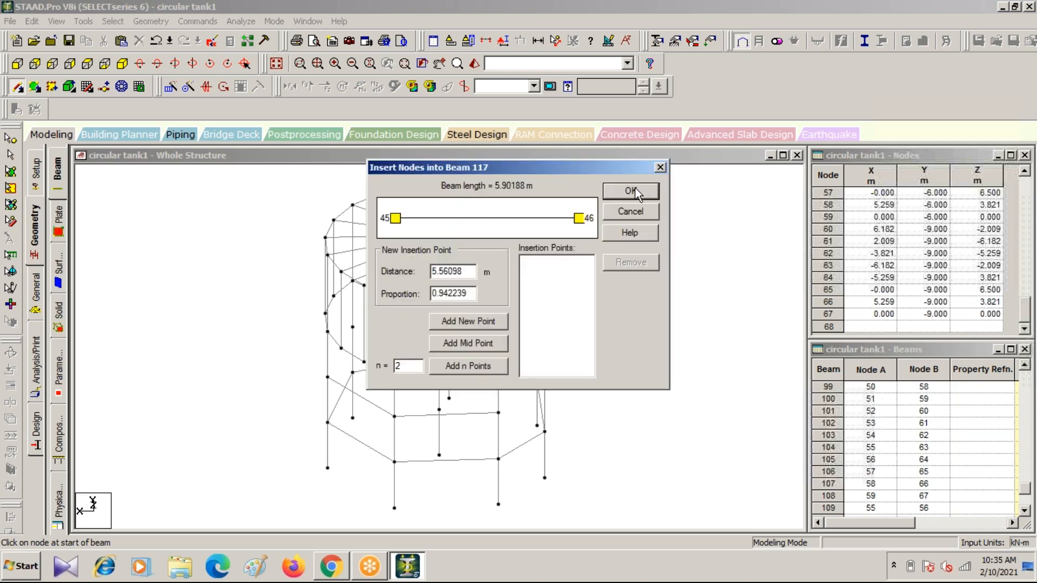
left_click(660, 168)
Continue the beam ring 3 m below the base by joining further adjacent outer columns
left_click_drag(498, 413, 549, 394)
key("Left")
key("Left")
key("Left")
key("Left")
key("Left")
key("Left")
key("Left")
key("Left")
key("Left")
key("Left")
key("Left")
key("Left")
key("Left")
key("Left")
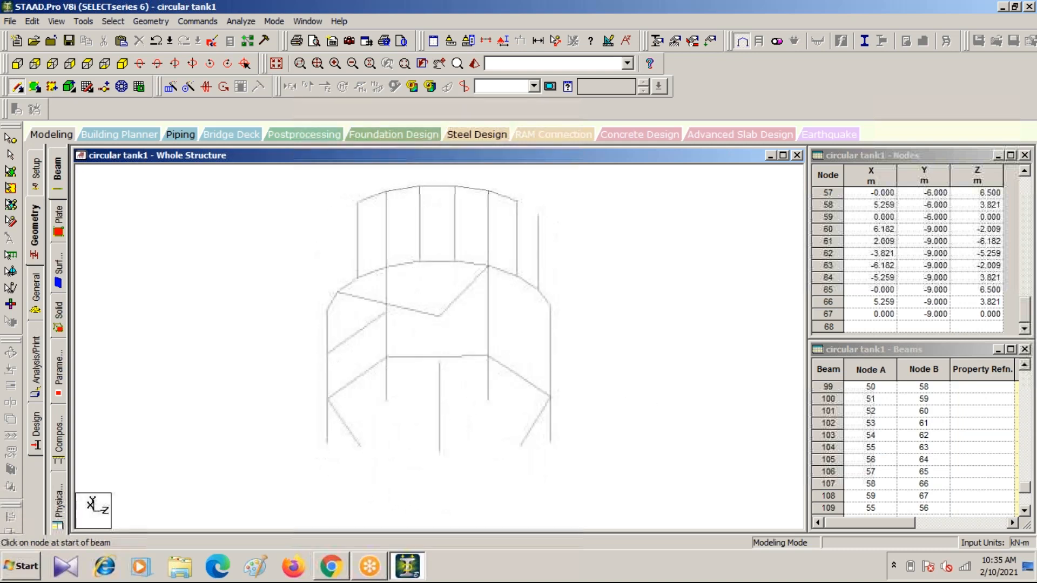
key("Left")
key("Left")
key("Left")
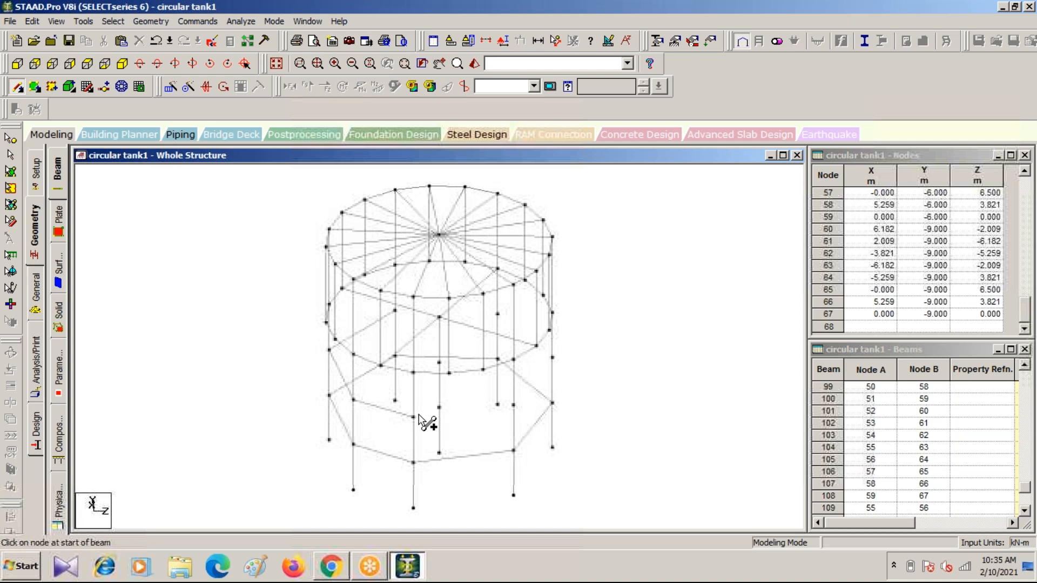
left_click_drag(414, 418, 552, 404)
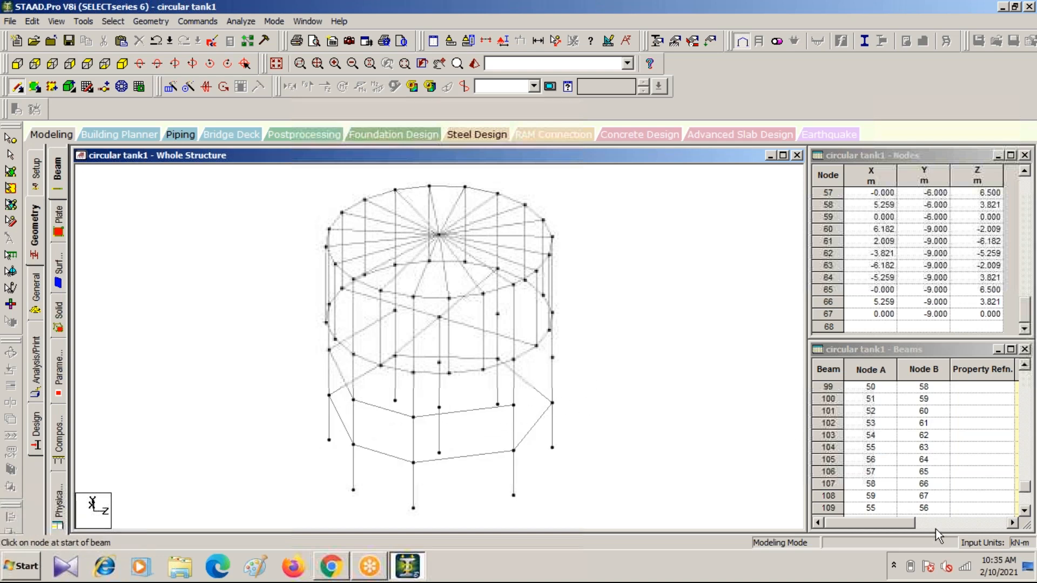
Close the beam ring 3 m below the base by joining the remaining outer column nodes
key("Left")
key("Left")
key("Left")
key("Left")
key("Left")
key("Left")
key("Left")
key("Left")
key("Left")
key("Left")
key("Left")
key("Left")
key("Left")
key("Left")
key("Left")
key("Left")
key("Left")
key("Left")
key("Left")
key("Left")
key("Left")
key("Left")
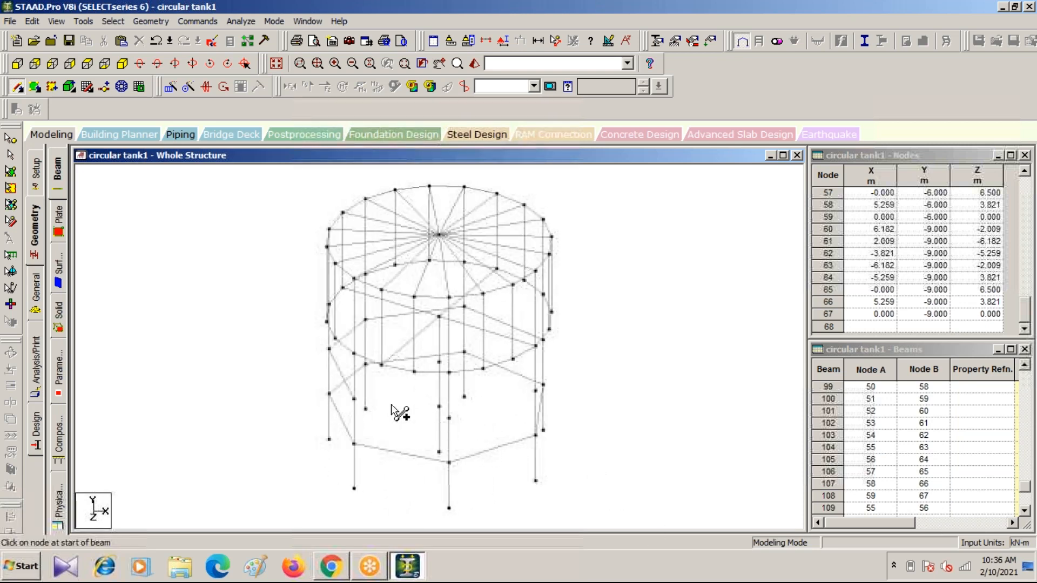
left_click_drag(354, 400, 535, 391)
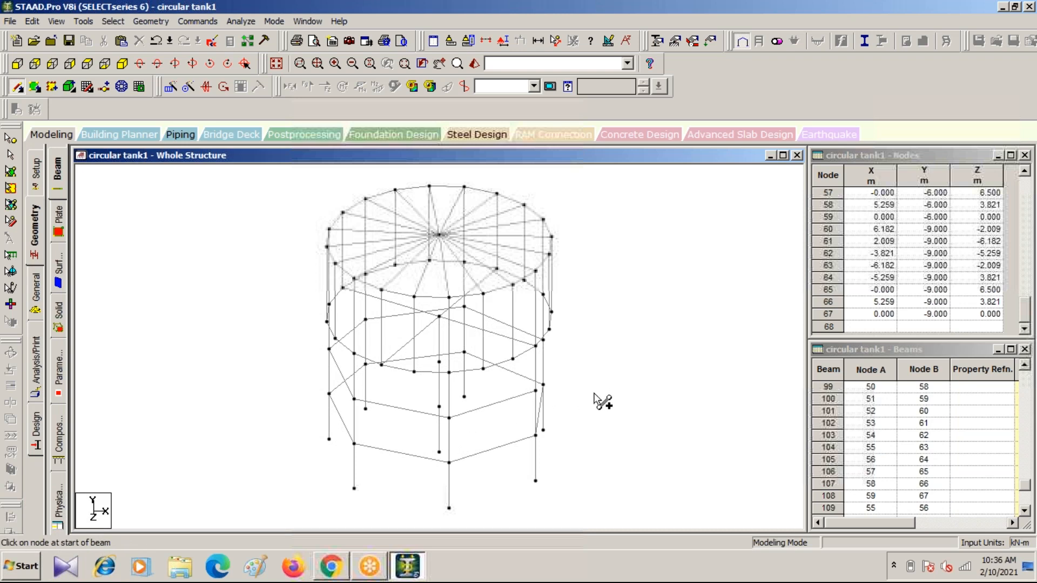
key("Left")
key("Left")
key("Left")
key("Left")
key("Left")
key("Left")
key("Left")
key("Left")
key("Left")
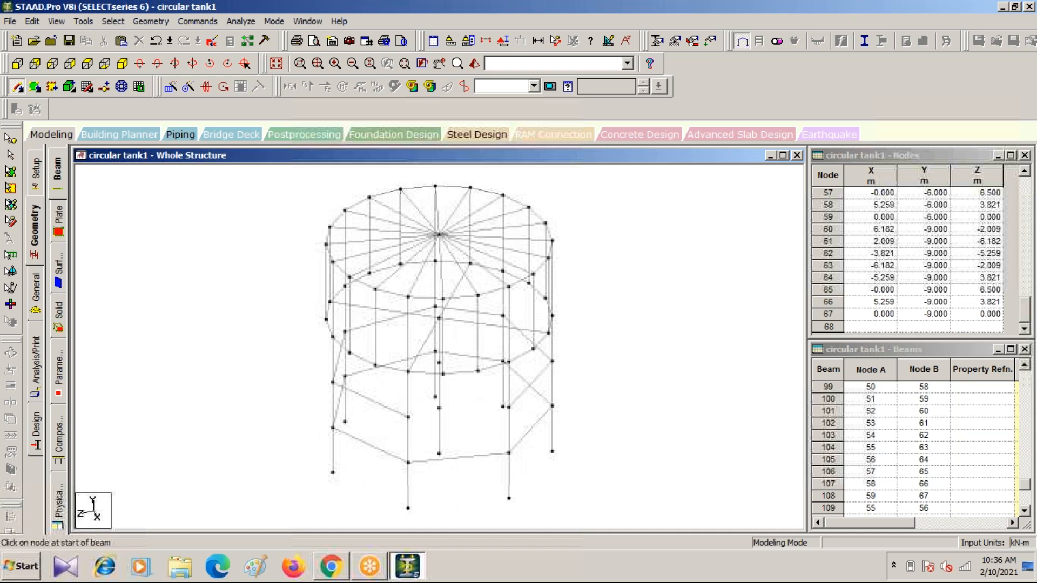
left_click_drag(408, 417, 509, 407)
key("Left")
scroll(606, 443, "up", 4)
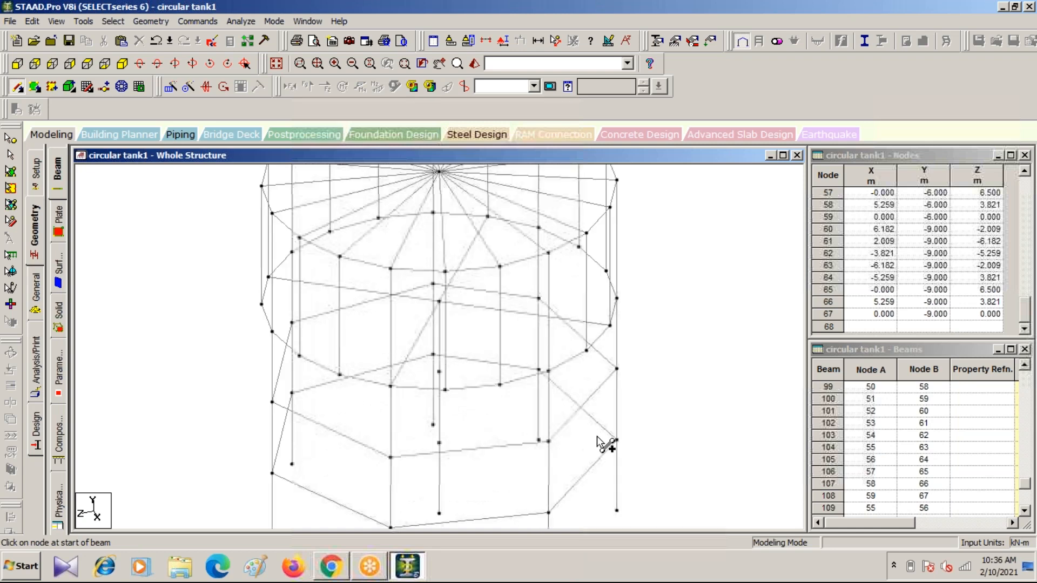
scroll(606, 443, "down", 2)
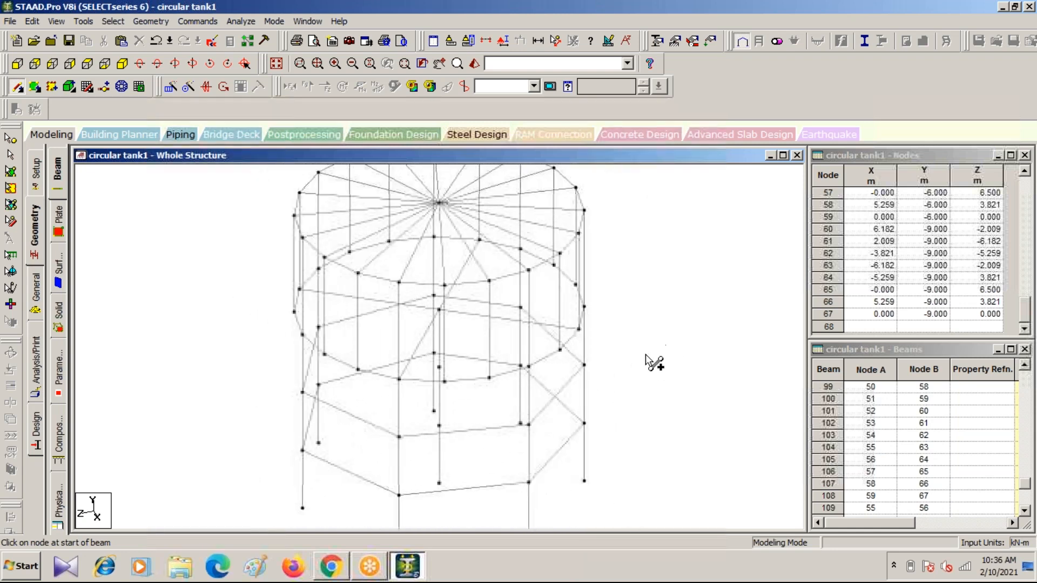
Isolate the beam ring 3 m below the base with a window section from the front and show it in isometric view
left_click(17, 64)
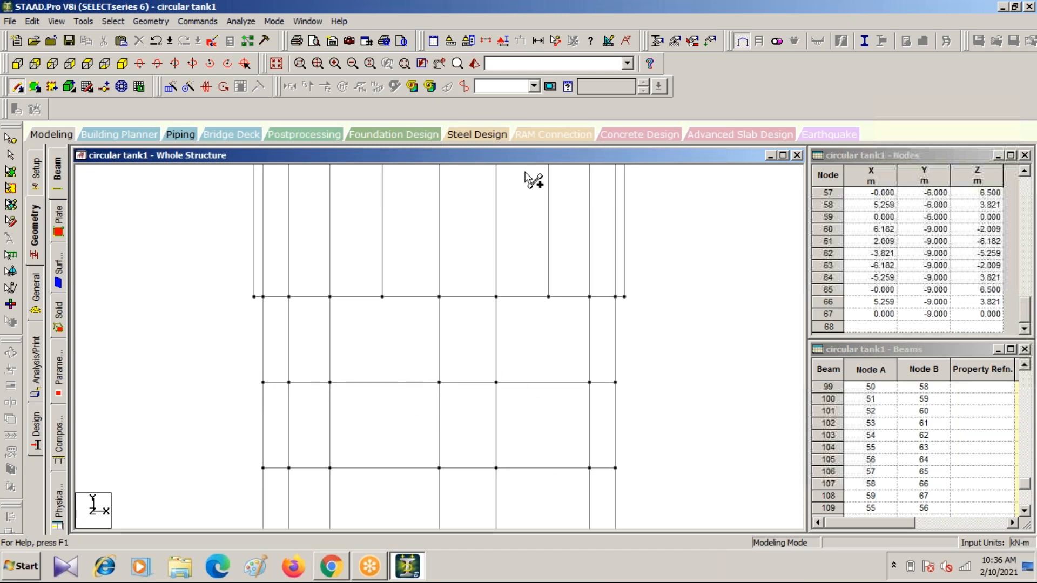
left_click(485, 41)
left_click(558, 190)
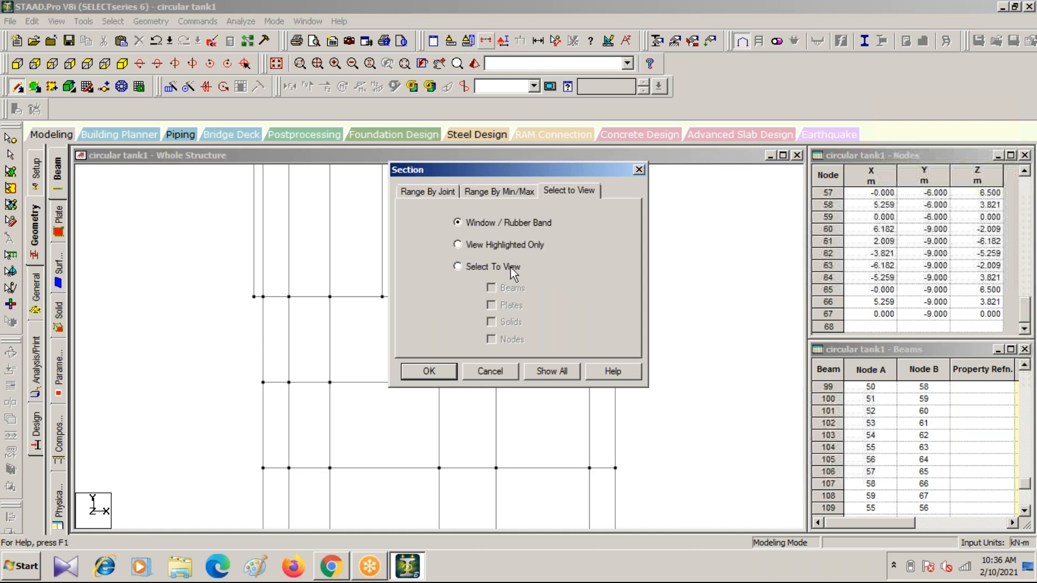
left_click(428, 372)
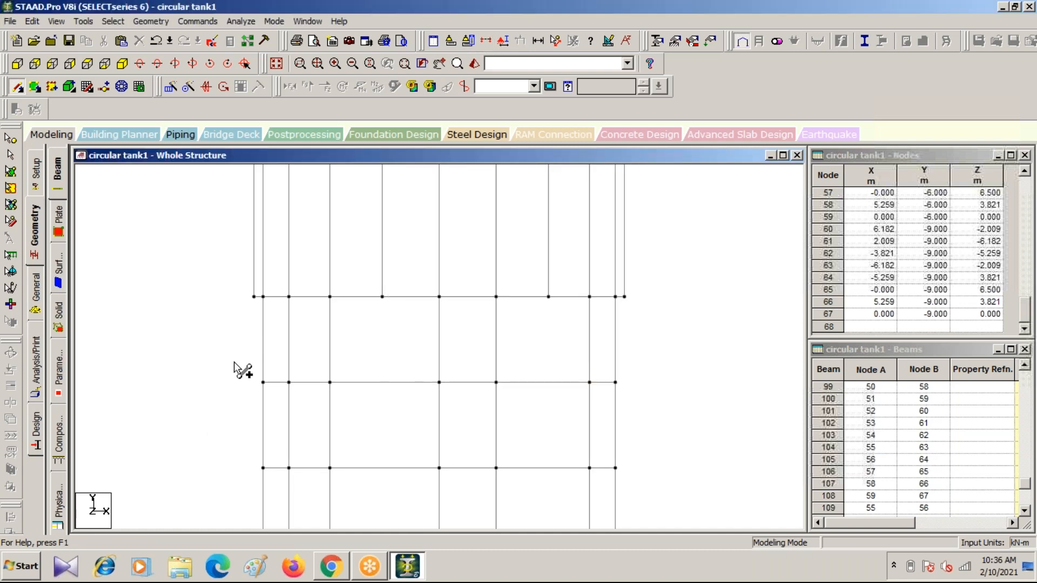
left_click(10, 156)
left_click_drag(238, 360, 650, 407)
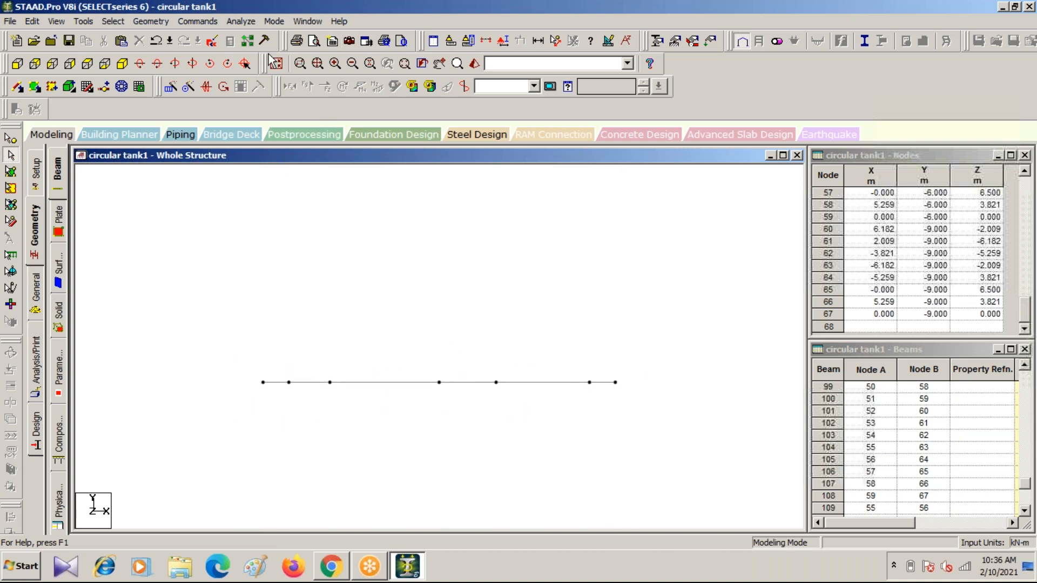
left_click(122, 63)
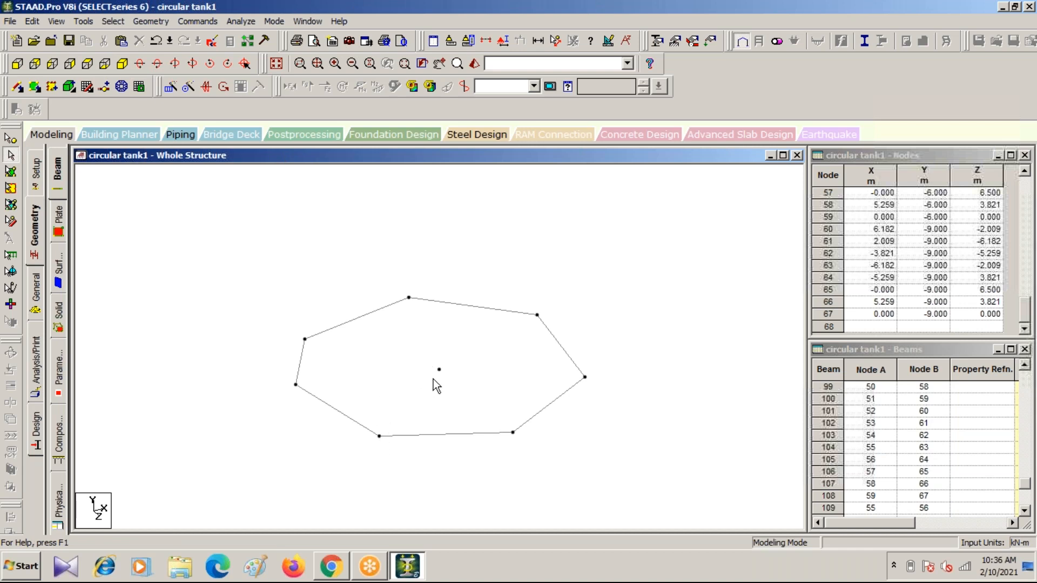
Add a radial beam from the centre column node to one outer column node on the isolated ring
left_click(18, 88)
left_click_drag(438, 370, 295, 385)
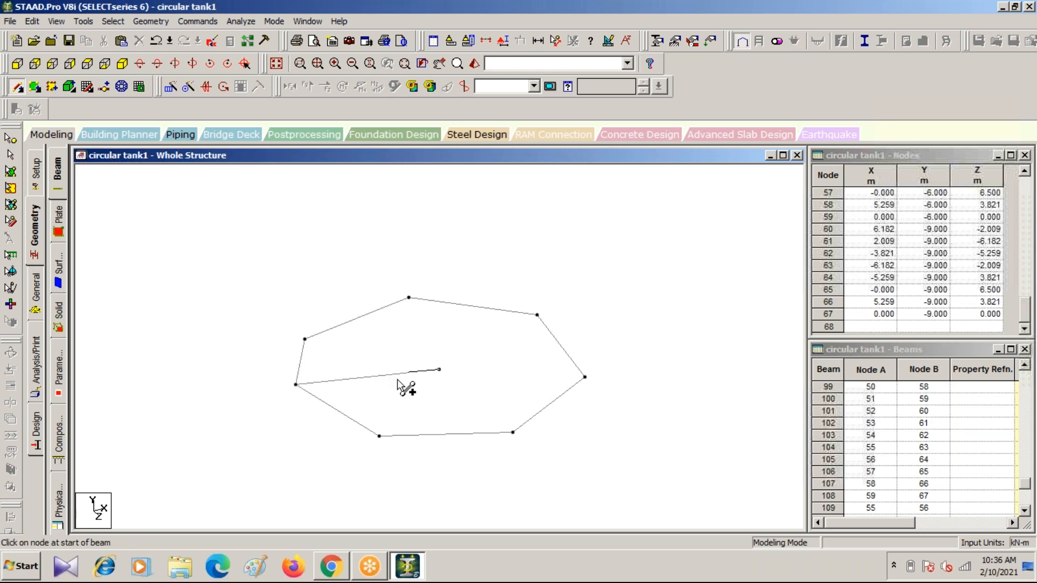
left_click(18, 88)
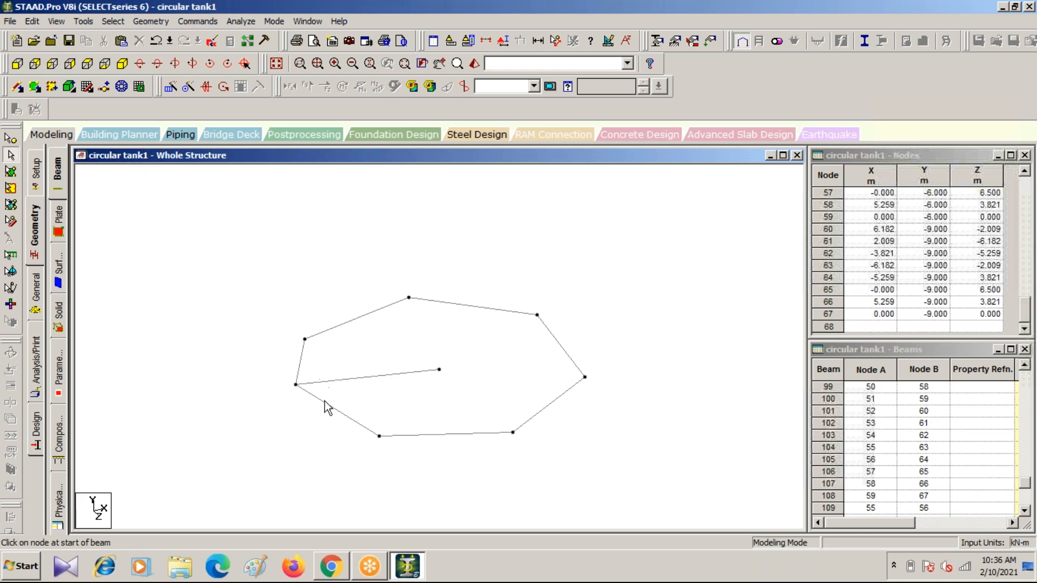
Try a circular repeat of the radial beam about the Y axis over 360 degrees in 7 steps, and undo it
left_click(343, 380)
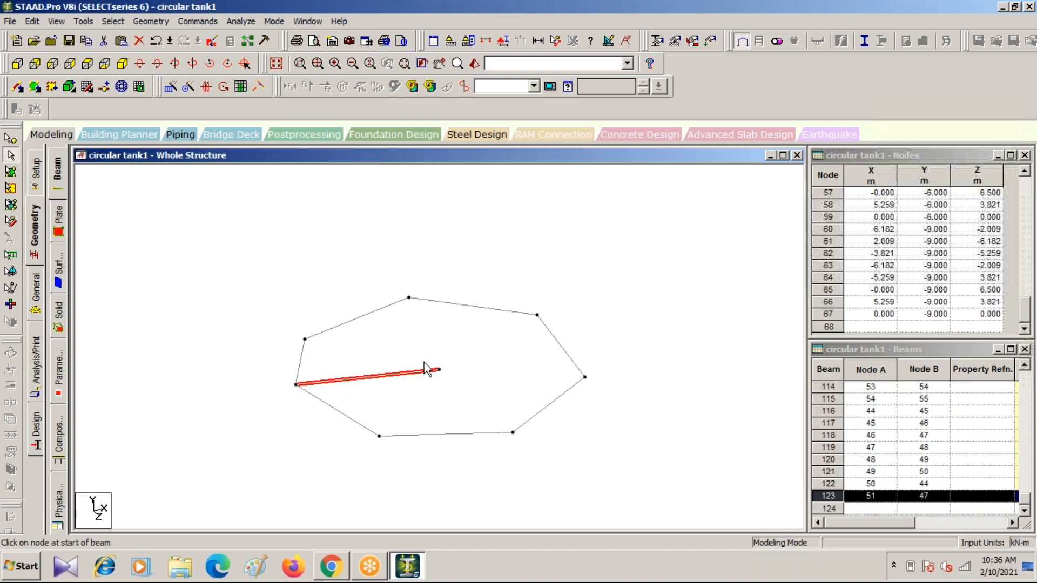
left_click(188, 86)
left_click_drag(568, 175, 861, 229)
key("Tab")
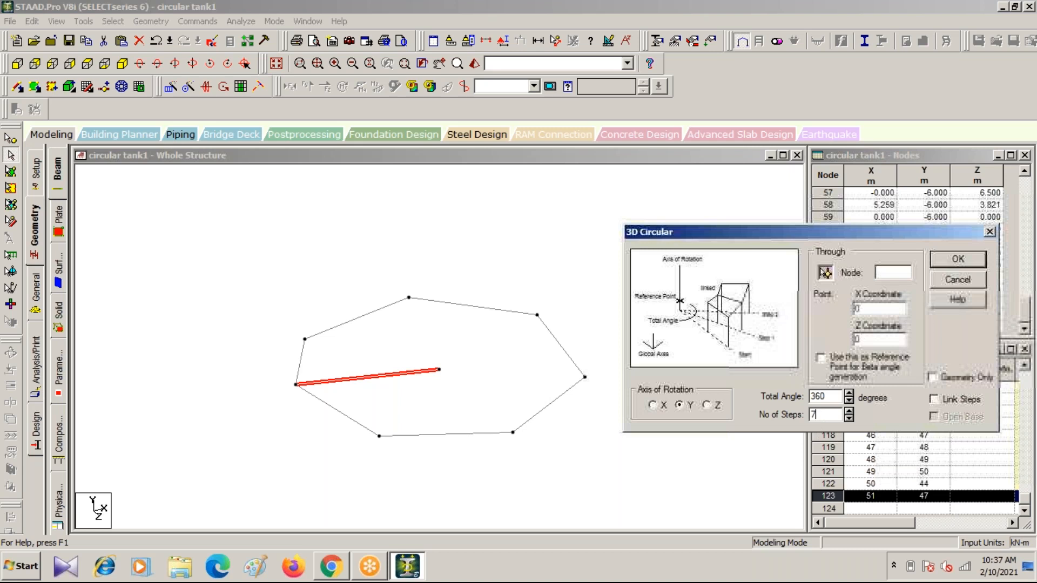
key("Return")
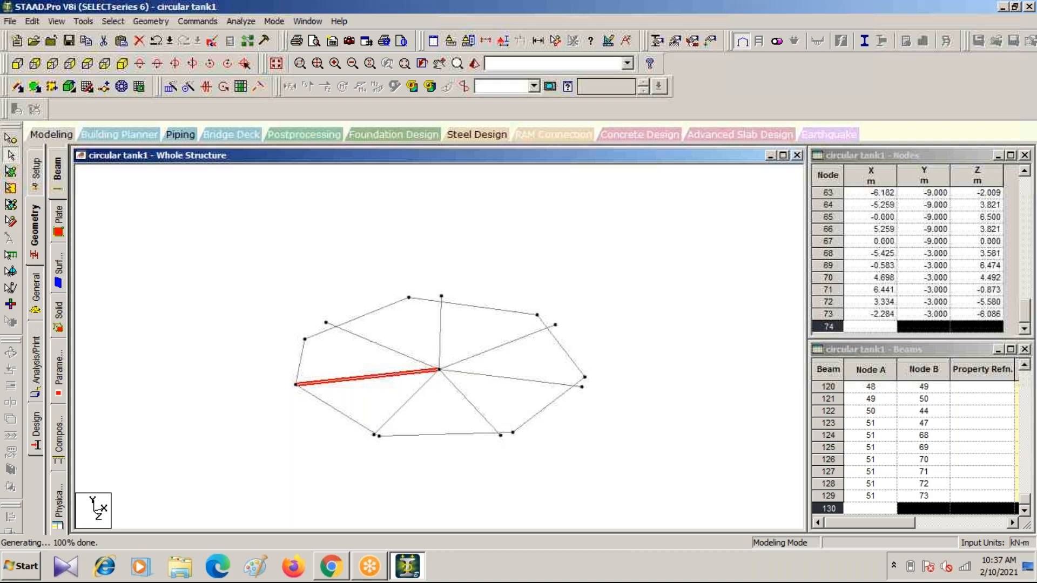
key("ctrl+z")
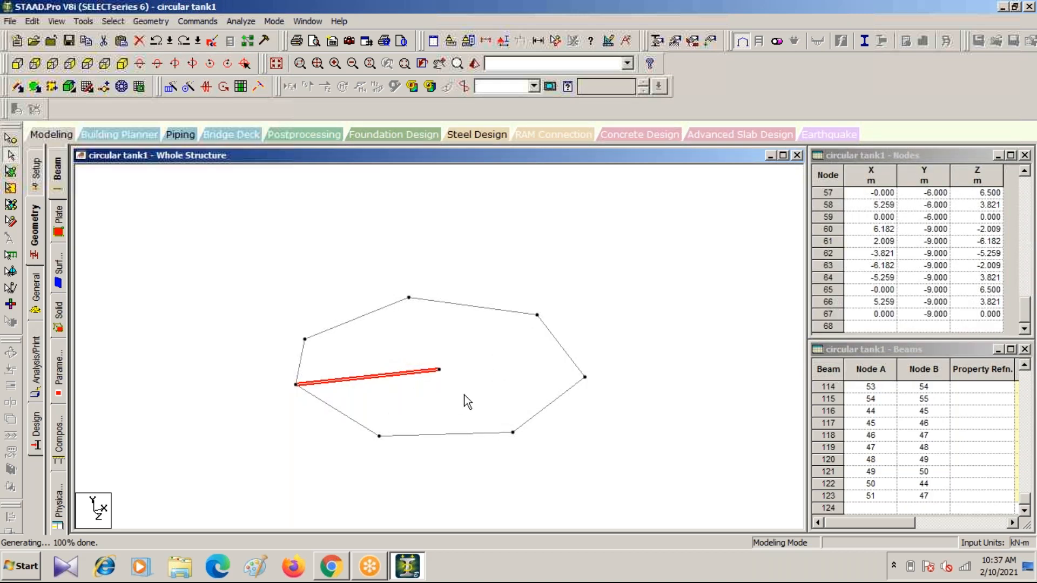
Add radial beams from the centre node to five more outer column nodes on this level, and restore the whole structure
left_click(18, 86)
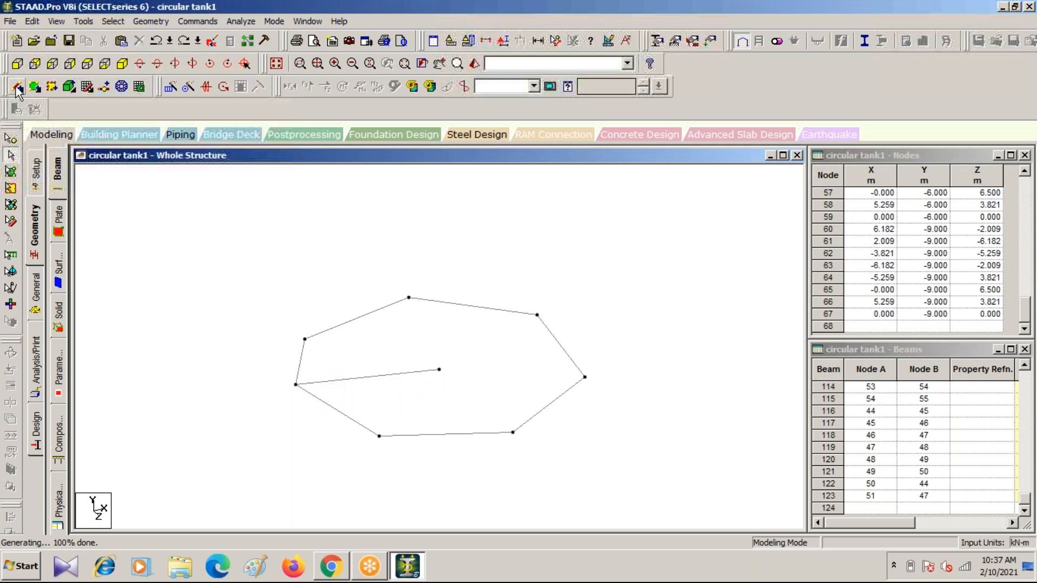
mouse_move(439, 370)
left_mouse_down()
mouse_move(409, 298)
mouse_move(439, 372)
mouse_move(475, 319)
mouse_move(537, 315)
left_mouse_up()
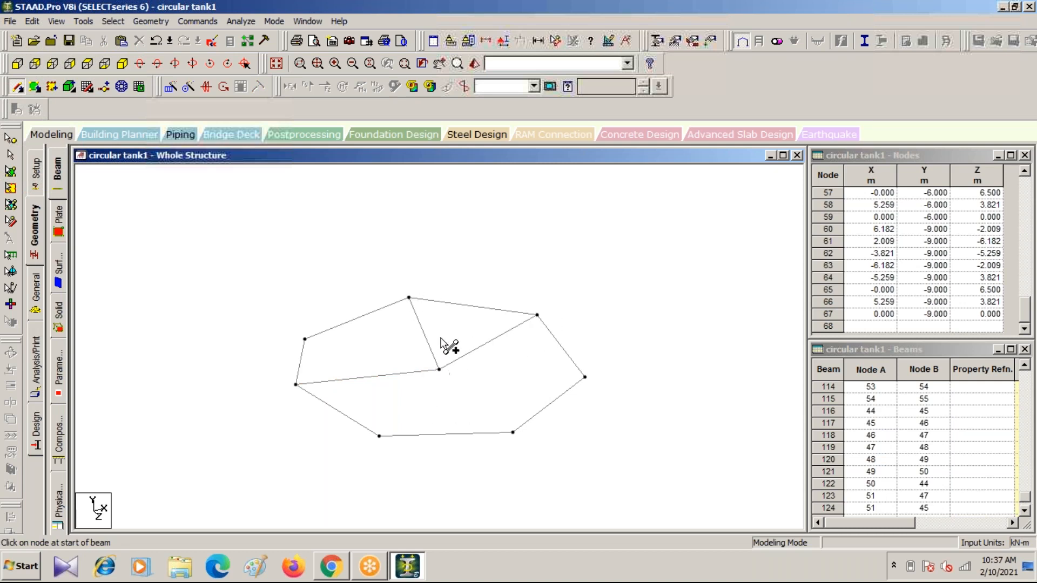
left_click(440, 370)
left_click(585, 378)
left_click_drag(439, 370, 379, 436)
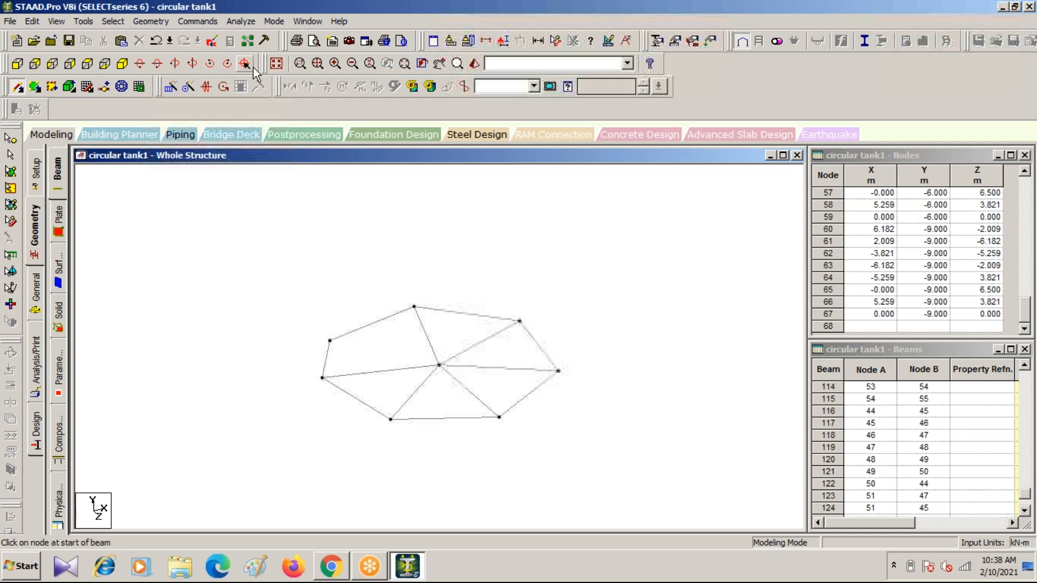
left_click(277, 63)
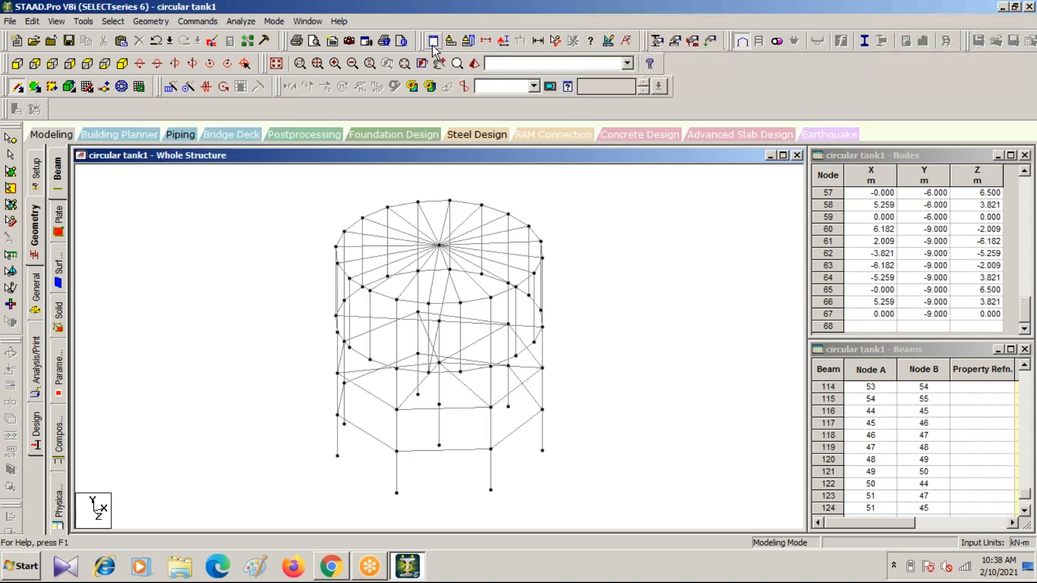
Isolate the beam ring 6 m below the base with a window section from the front and show it in isometric view
left_click(487, 41)
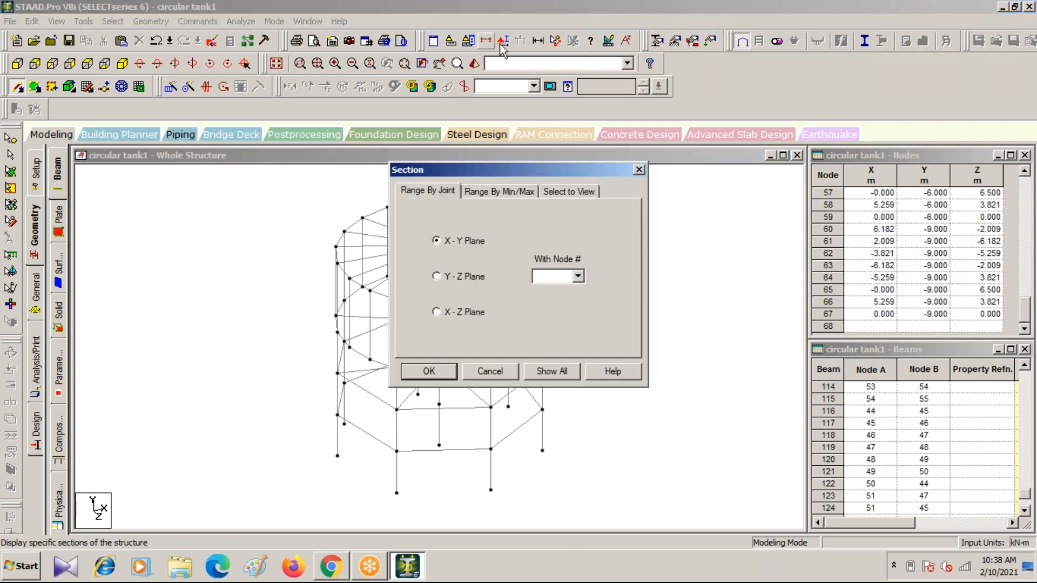
left_click(639, 172)
left_click(17, 63)
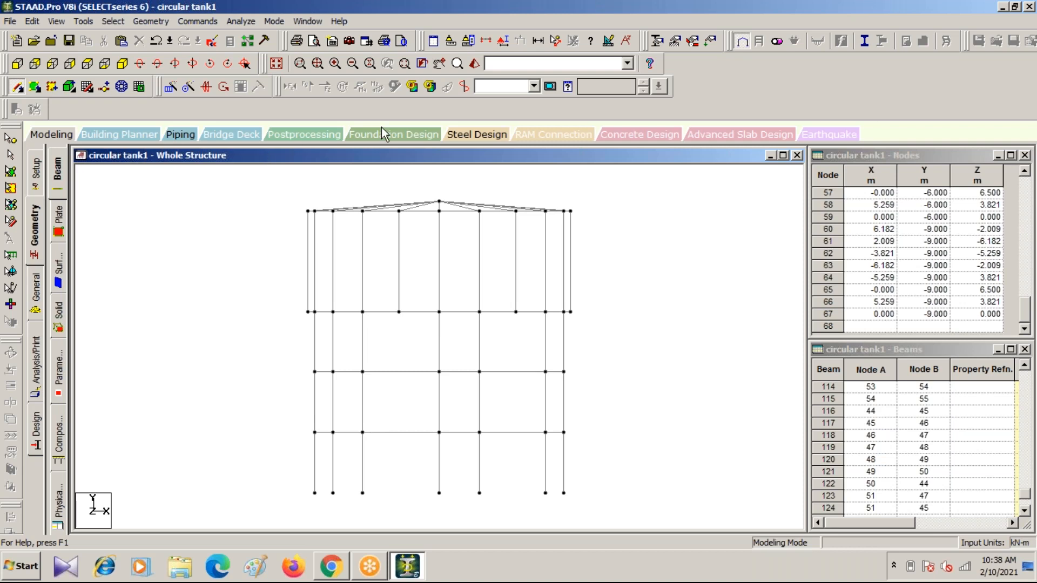
left_click(487, 41)
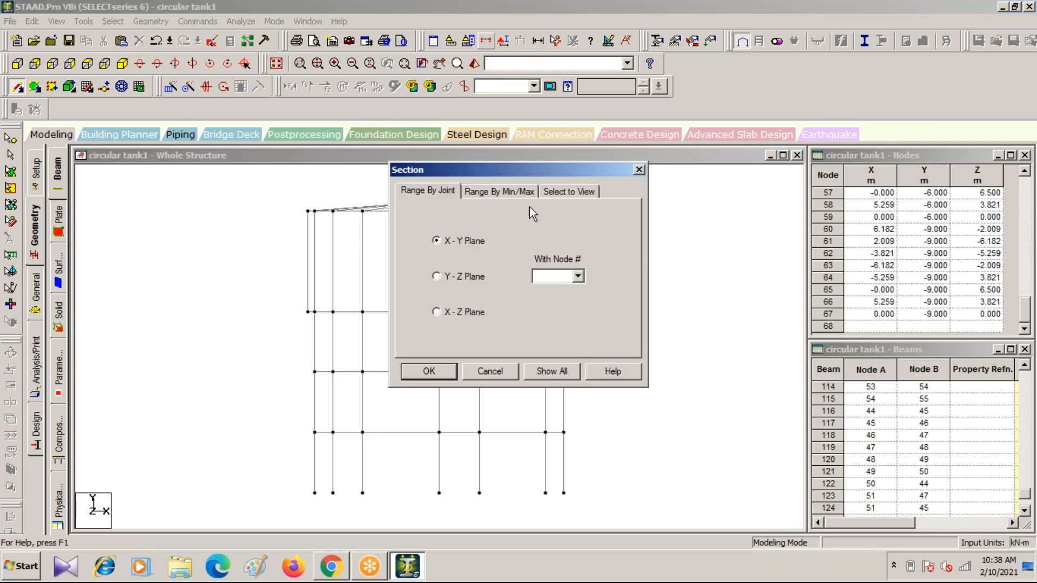
left_click(569, 191)
left_click(429, 371)
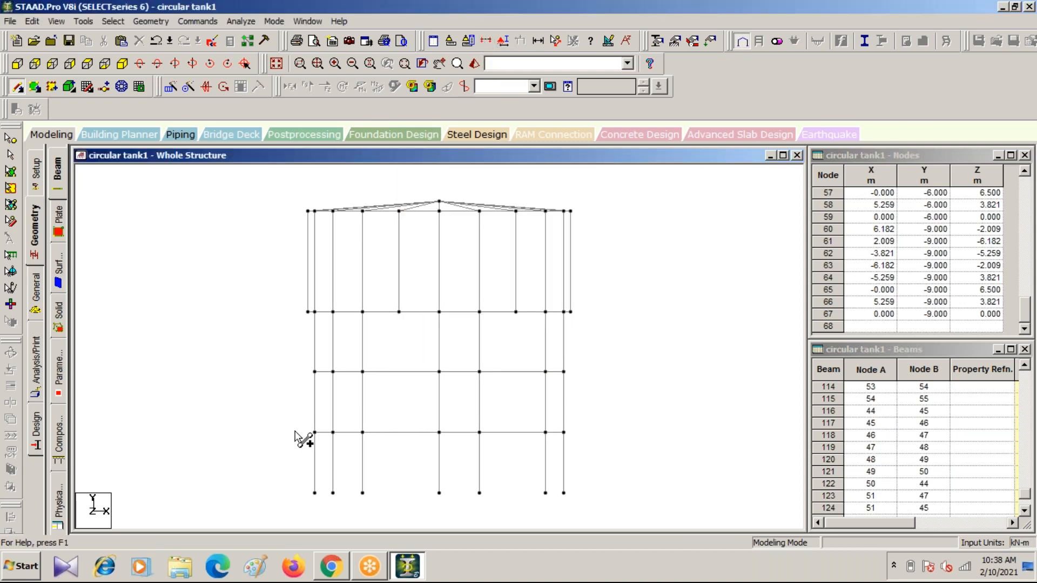
key("Escape")
left_click_drag(305, 424, 599, 447)
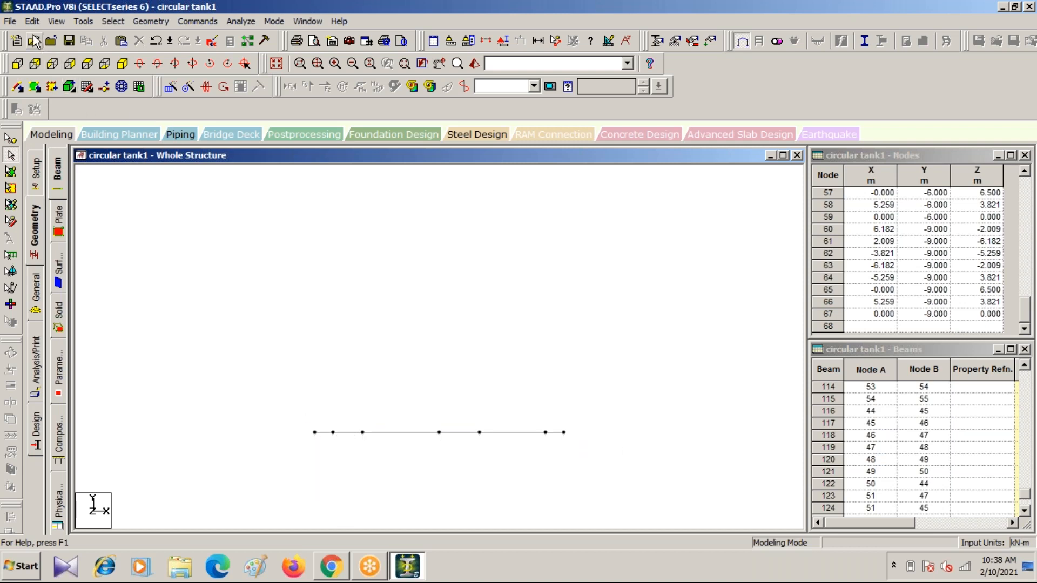
left_click(122, 64)
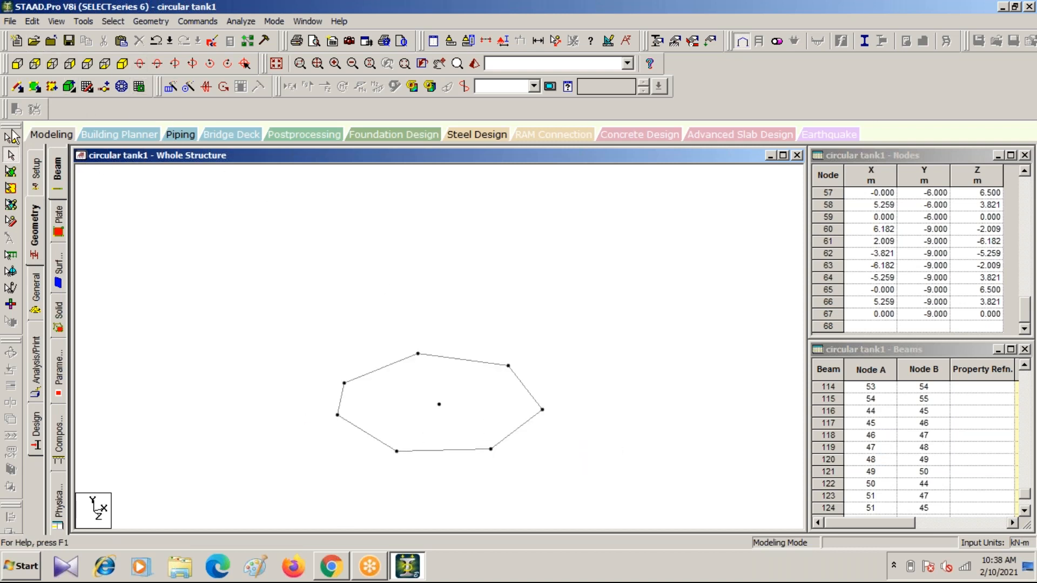
Add radial beams from the centre node to all seven outer column nodes on the isolated ring, and restore the whole structure
left_click(18, 86)
mouse_move(439, 405)
left_mouse_down()
mouse_move(340, 417)
mouse_move(445, 412)
mouse_move(351, 394)
mouse_move(440, 409)
mouse_move(418, 354)
left_mouse_up()
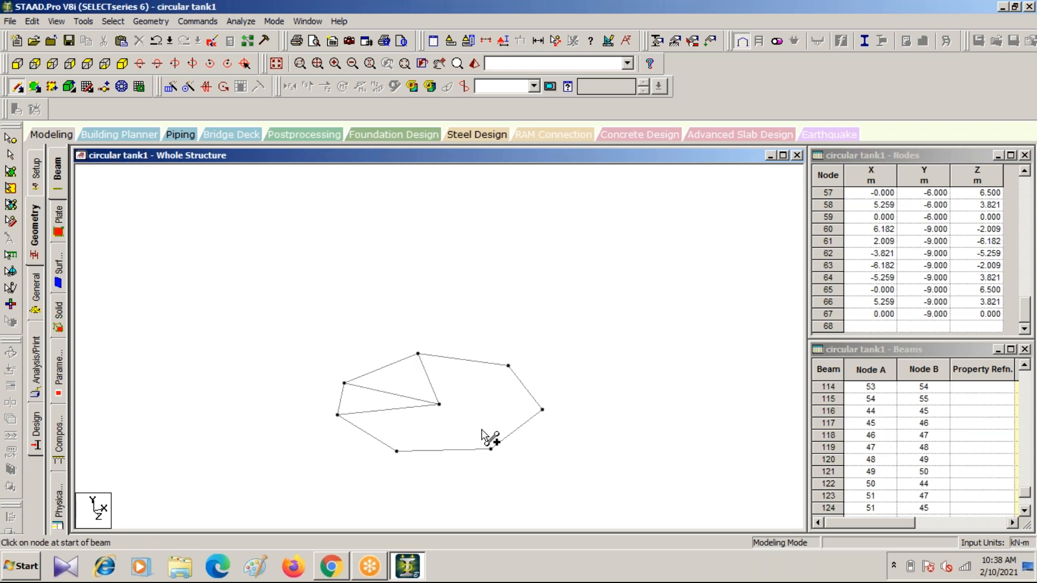
left_click_drag(440, 405, 508, 366)
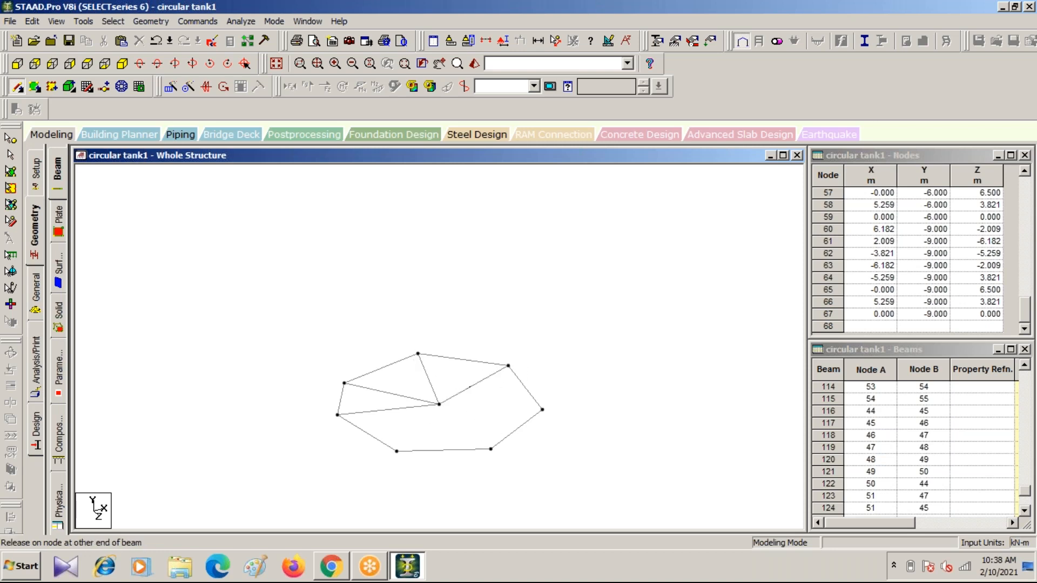
left_click_drag(439, 405, 542, 410)
left_click_drag(491, 448, 398, 456)
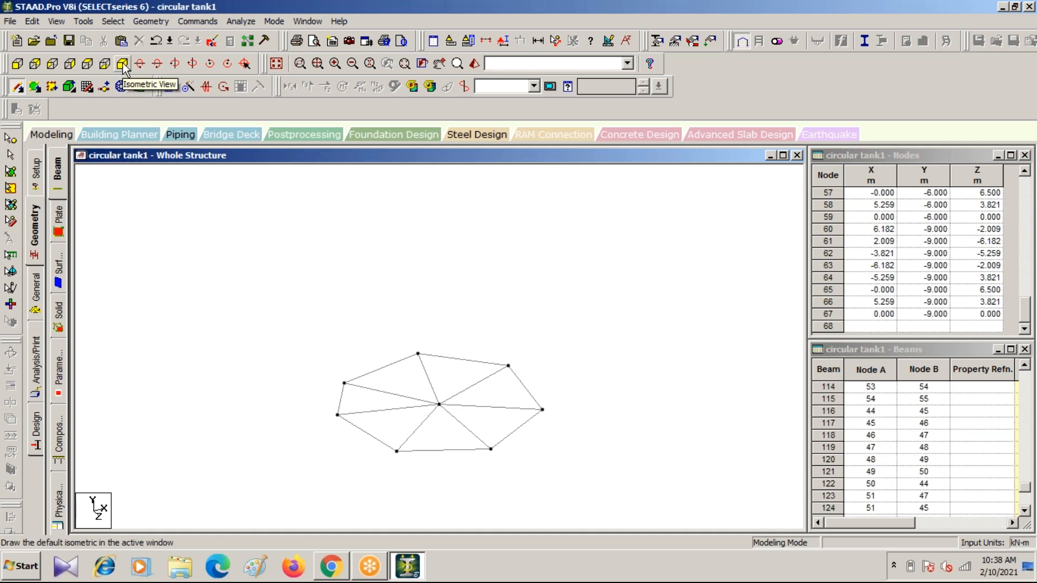
left_click(276, 63)
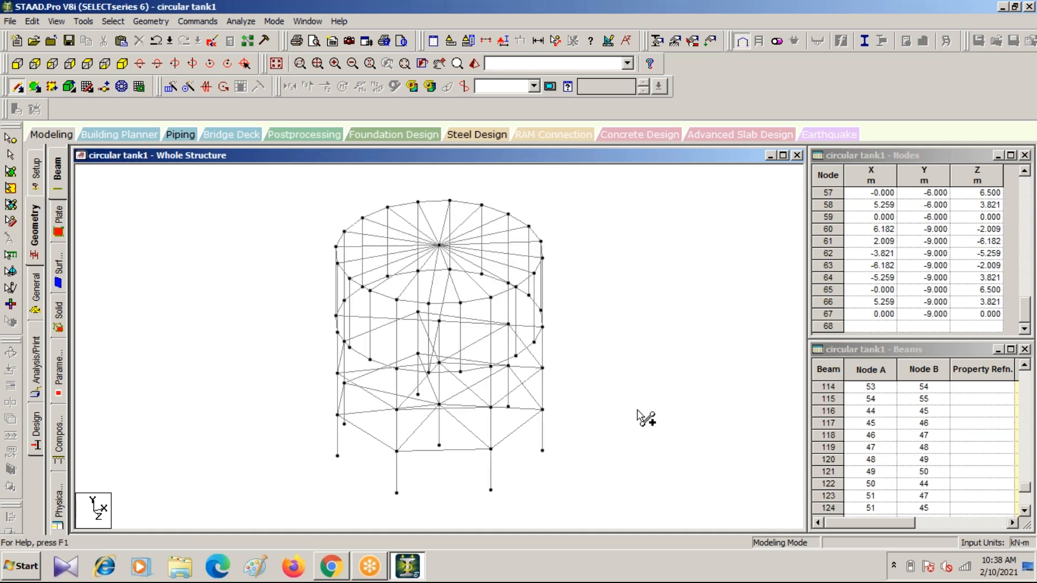
scroll(484, 400, "up", 2)
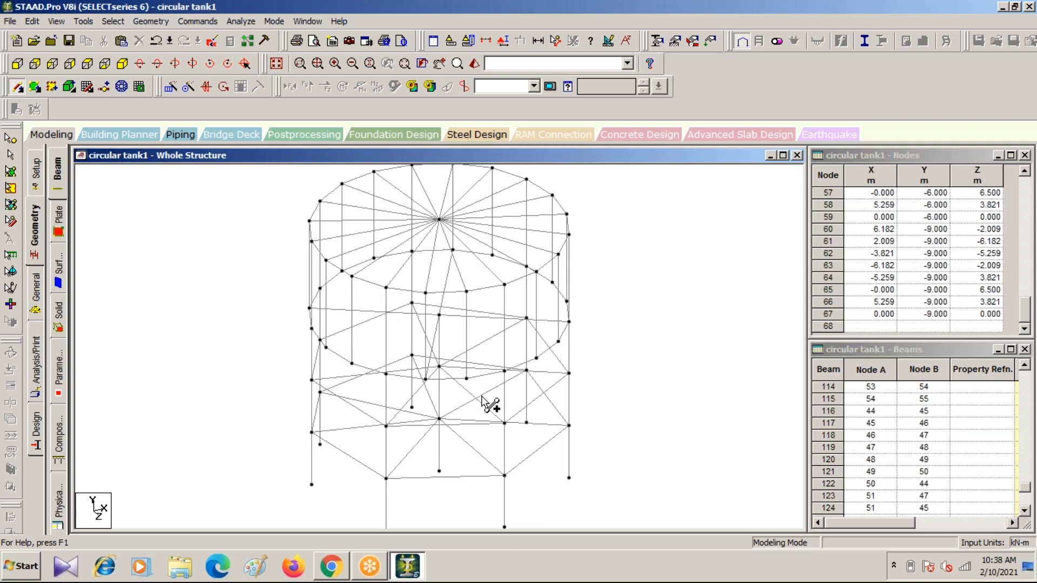
scroll(482, 401, "up", 2)
scroll(485, 410, "down", 2)
scroll(481, 413, "up", 1)
scroll(482, 414, "down", 2)
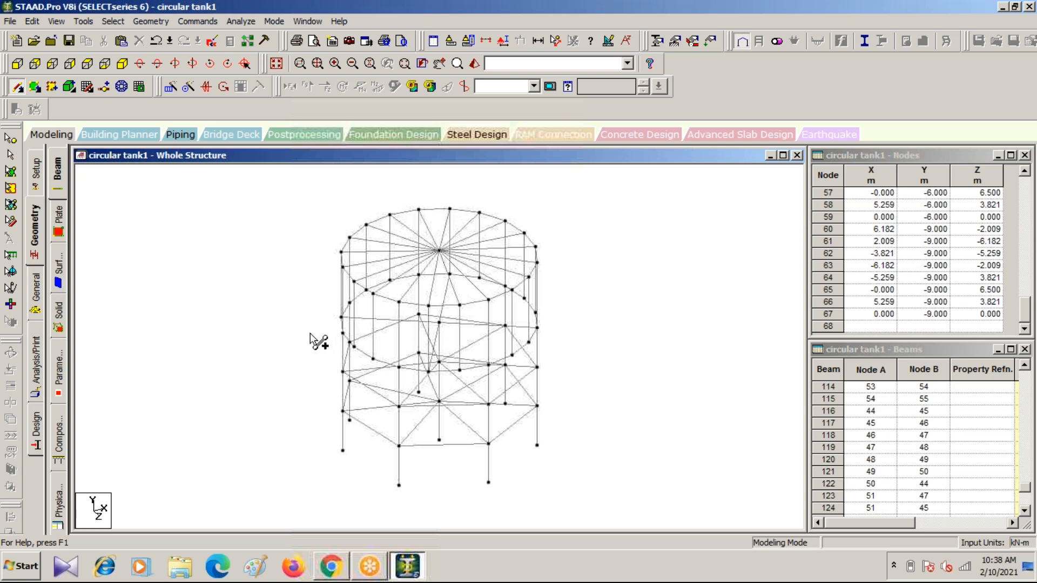
Define a rectangular concrete section with YD 0.45 m and ZD 0.45 m
left_click(34, 300)
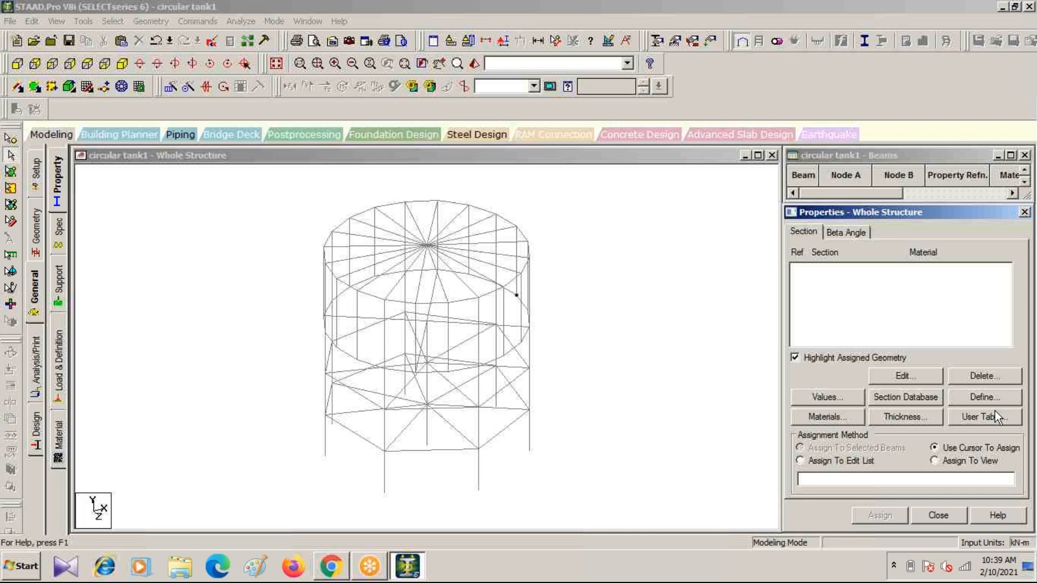
left_click(982, 397)
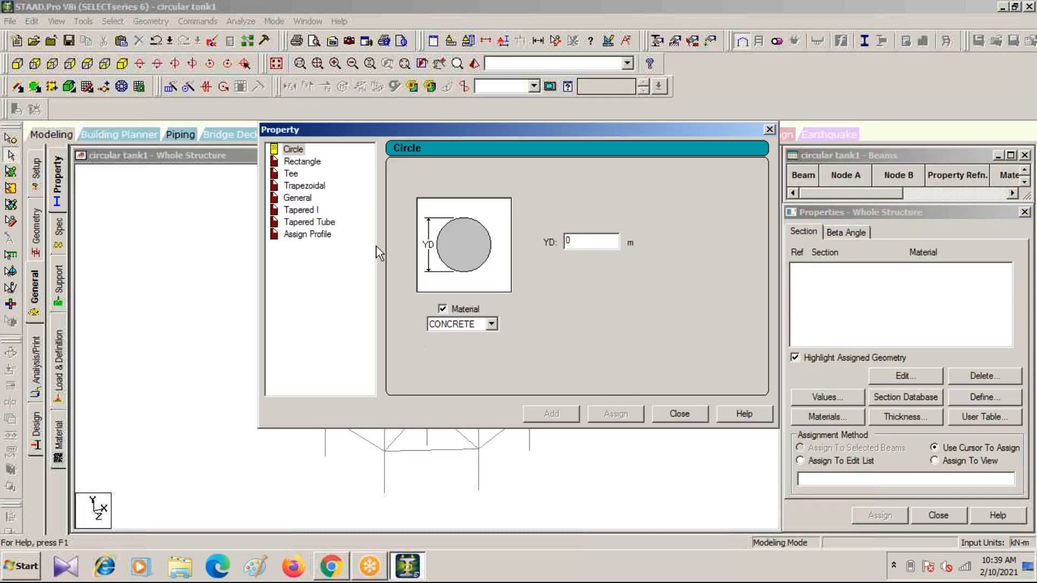
left_click(292, 162)
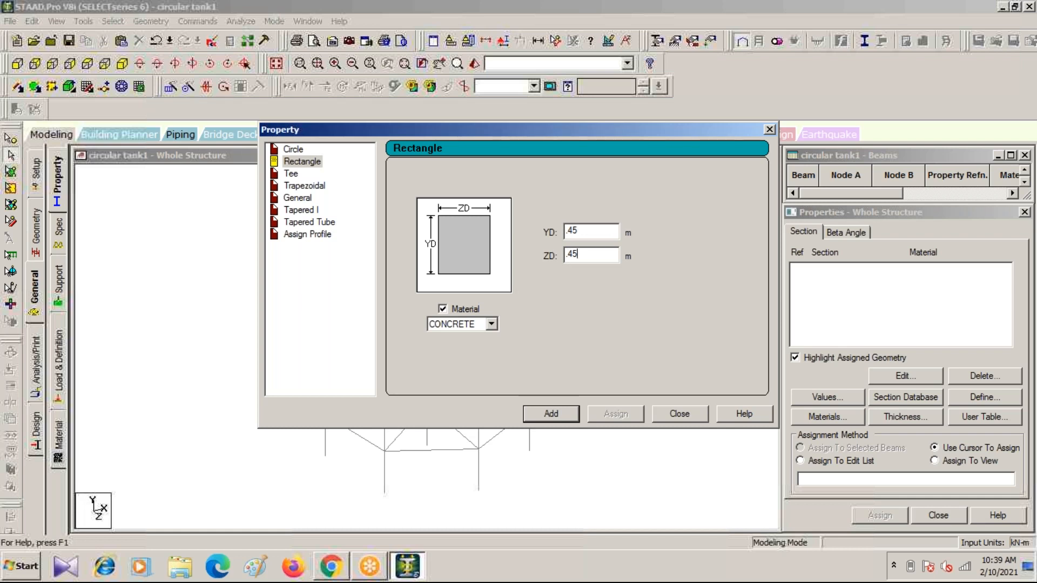
left_click(556, 414)
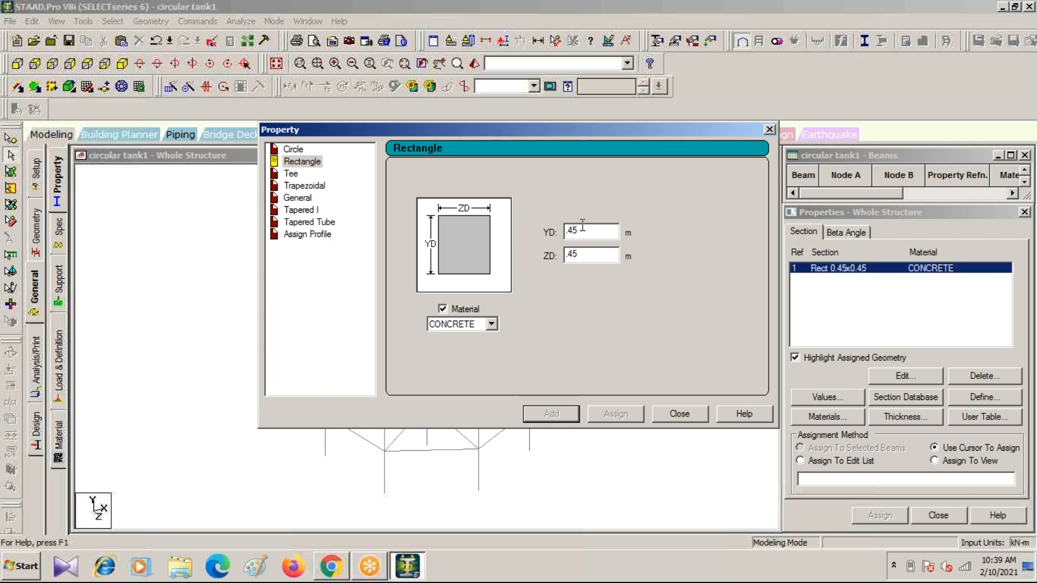
Define a second rectangular concrete section with YD 0.45 m and ZD 0.30 m, and finish defining properties
double_click(592, 255)
type(".3")
left_click(553, 416)
left_click(769, 130)
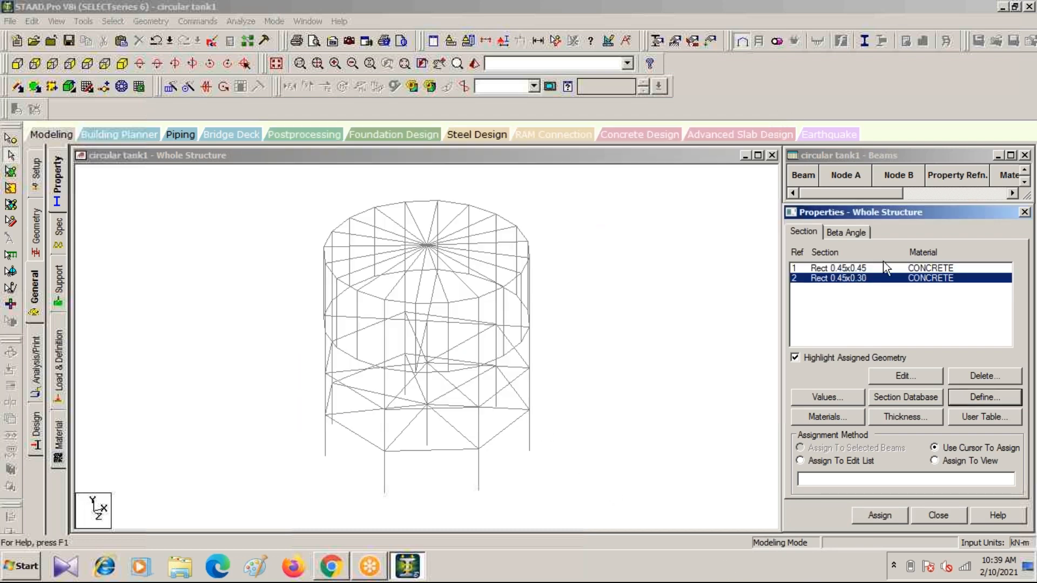
Assign the Rect 0.45x0.45 section to all members parallel to Y and clear the selection
left_click(865, 268)
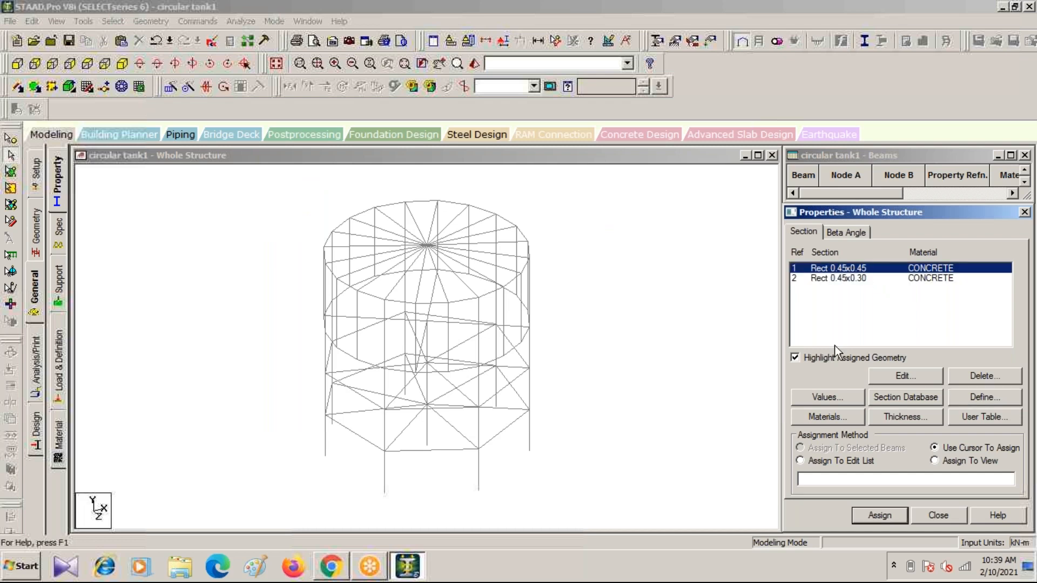
left_click(113, 21)
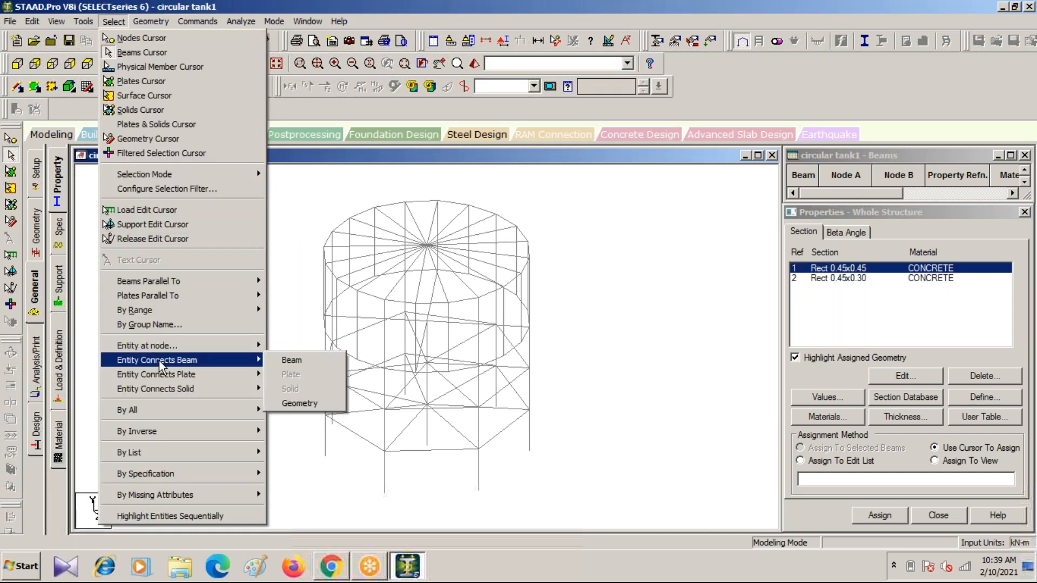
mouse_move(178, 281)
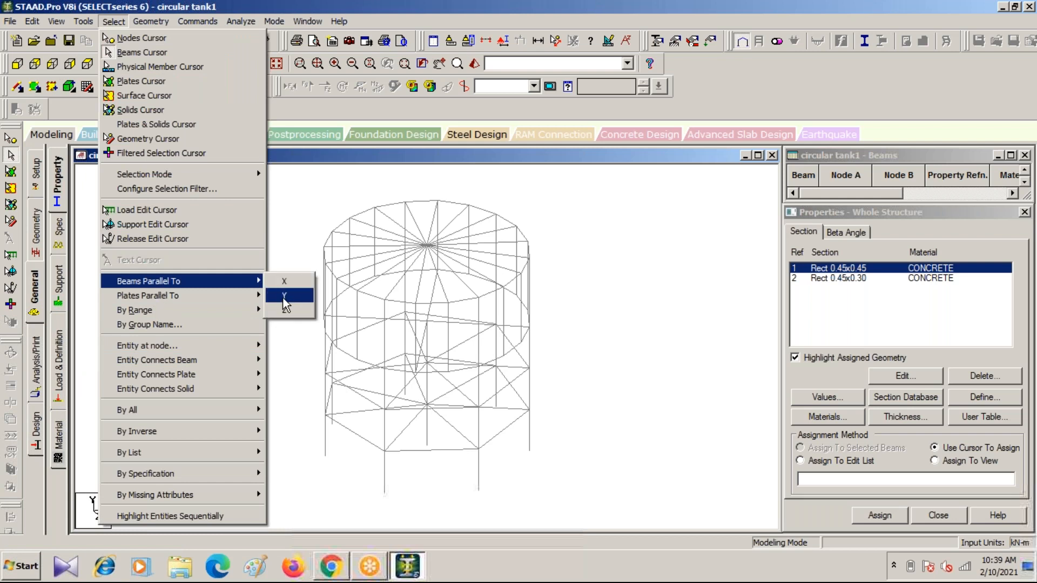
left_click(286, 302)
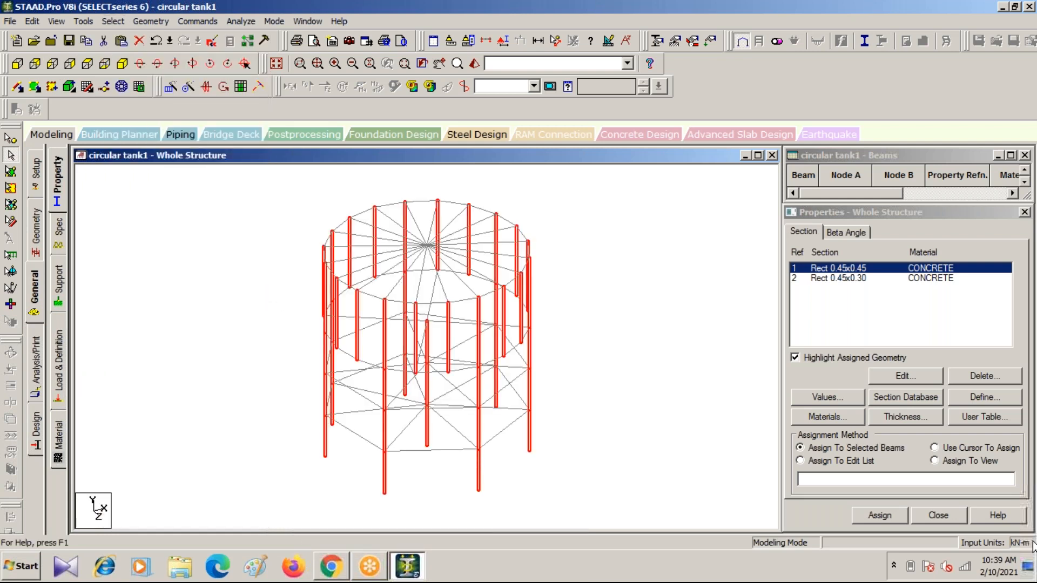
left_click(877, 514)
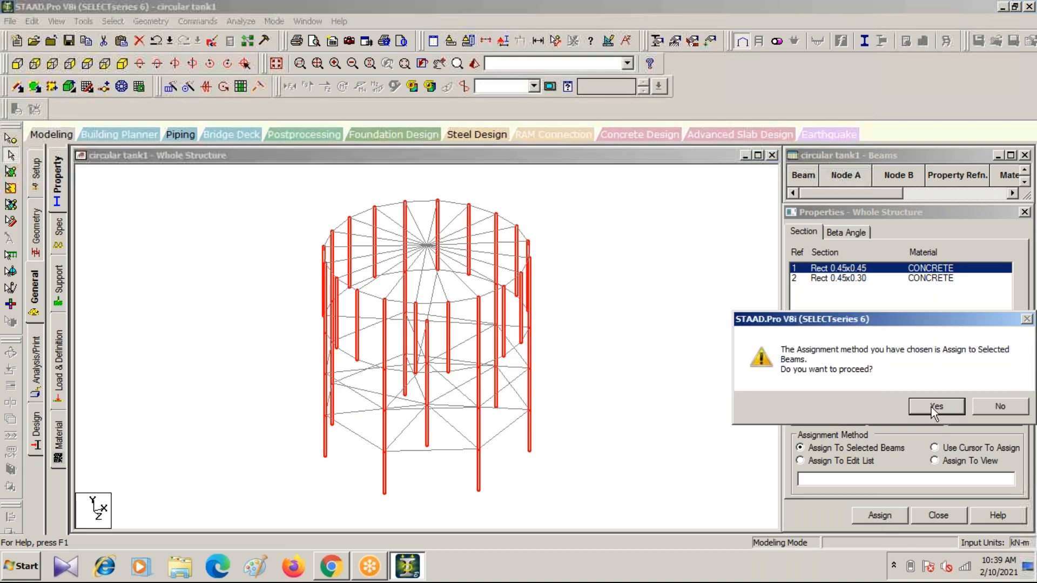
left_click(935, 406)
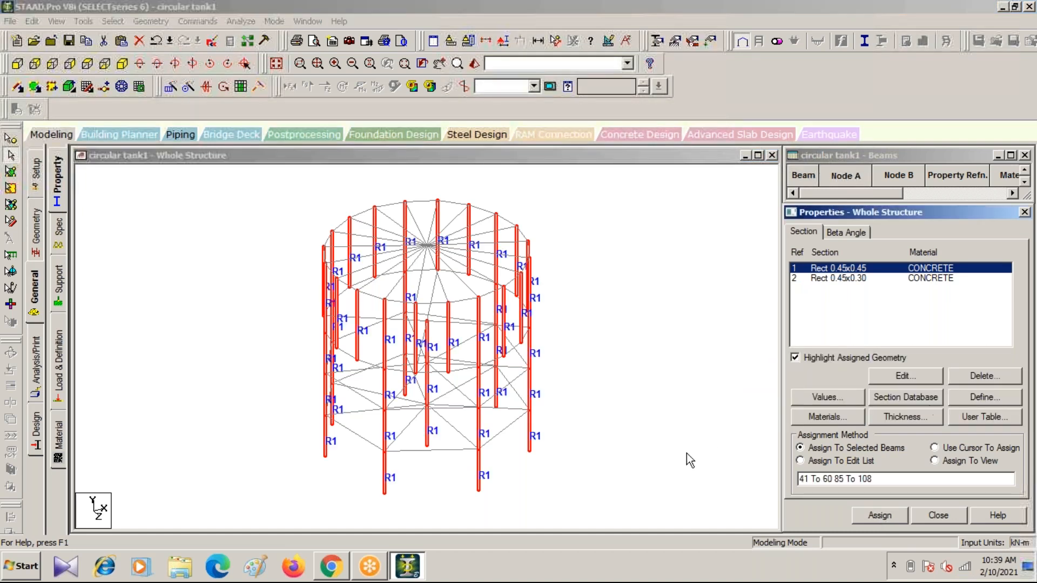
left_click(652, 461)
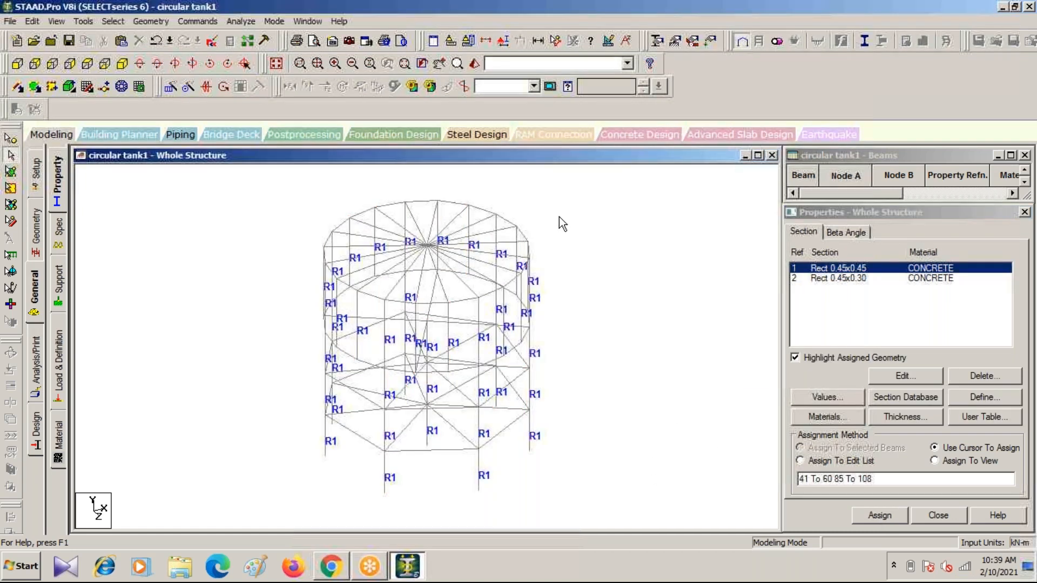
Assign the Rect 0.45x0.30 section to the tank wall's vertical members and the radial roof beams, selecting them in front view
left_click(17, 63)
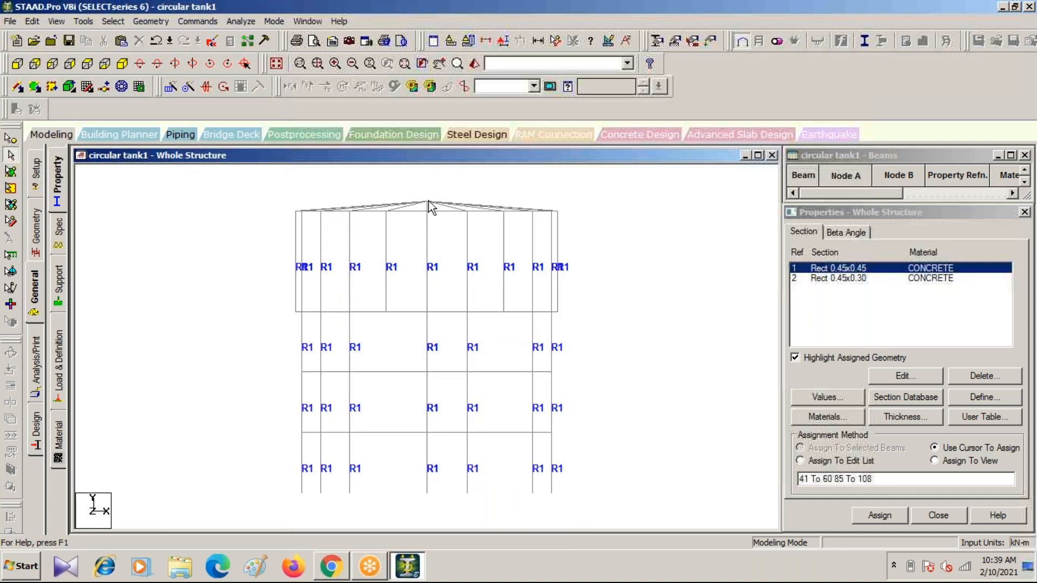
left_click(862, 279)
left_click_drag(254, 213, 637, 288)
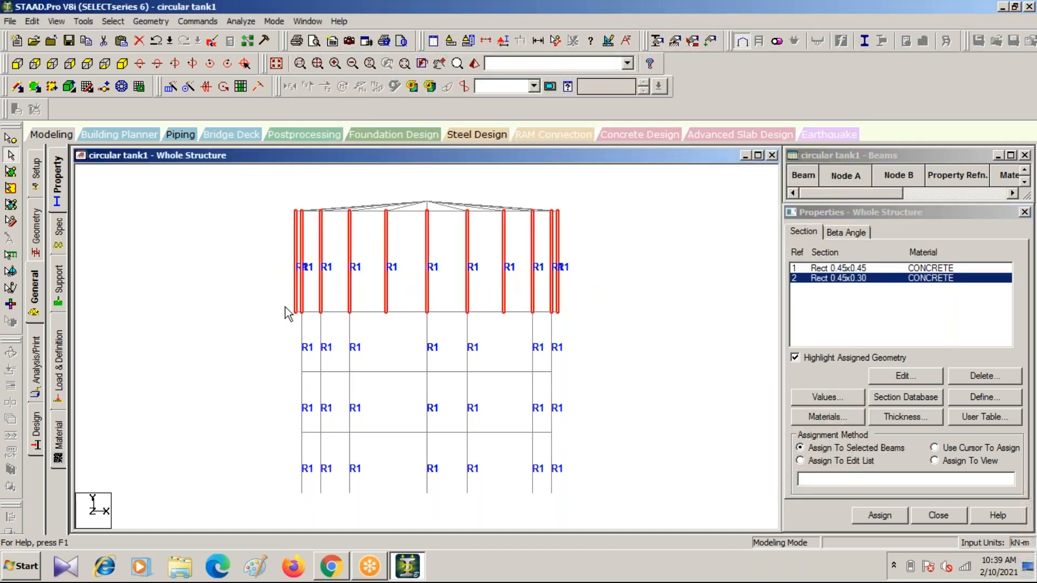
left_click_drag(320, 187, 533, 211)
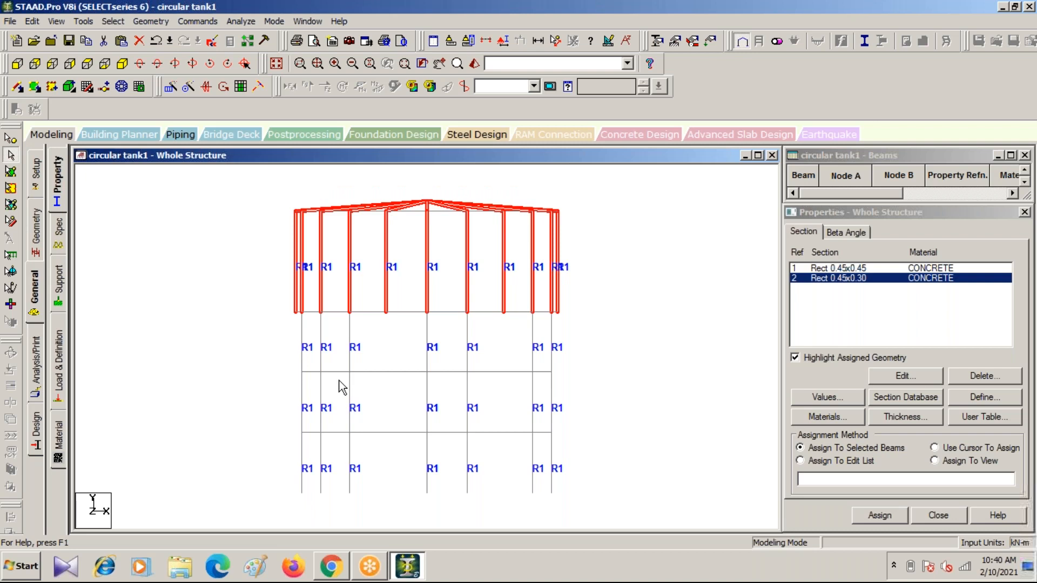
left_click(123, 65)
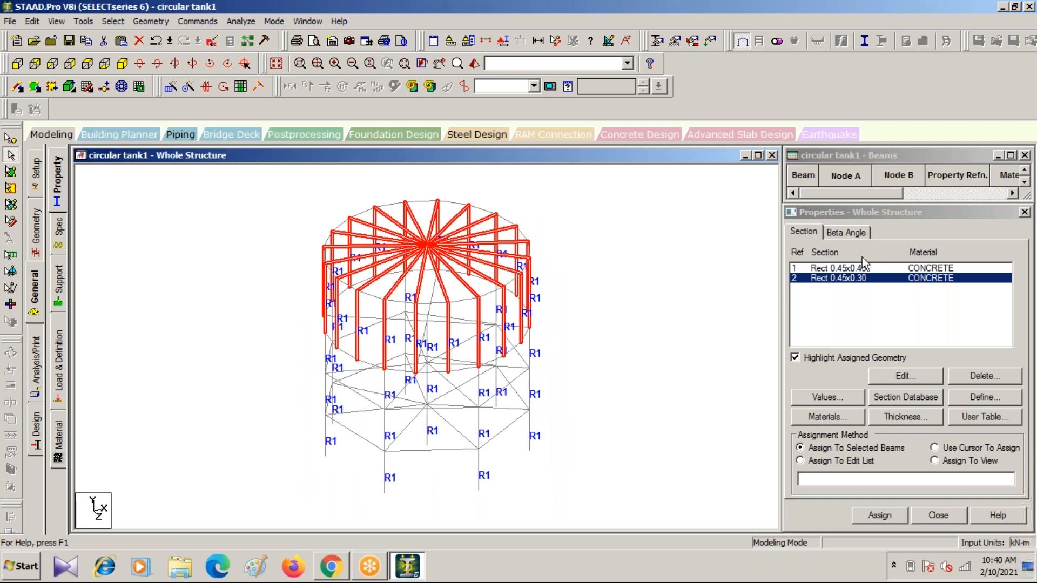
left_click(881, 516)
left_click(861, 402)
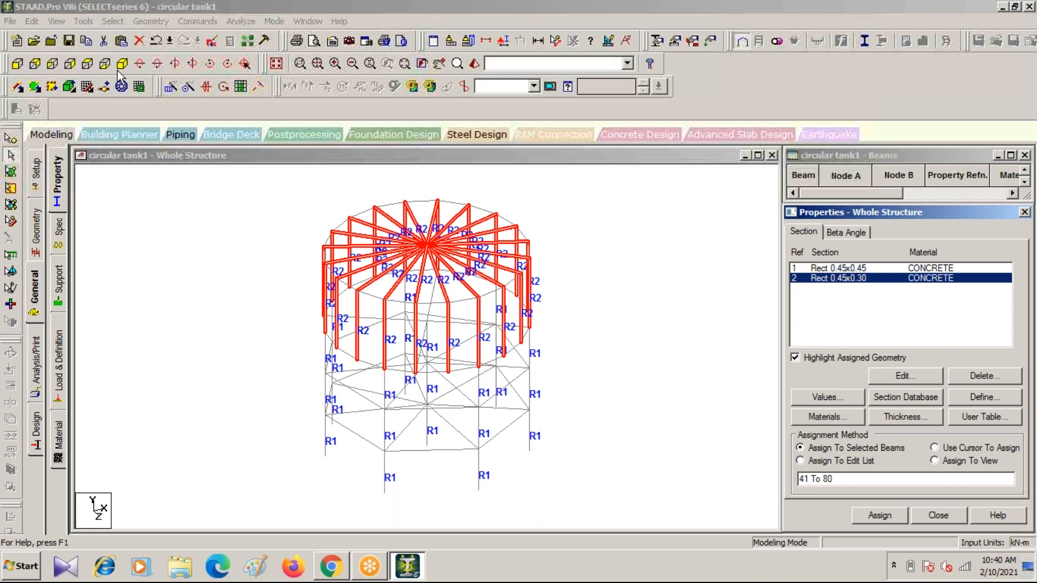
Assign the Rect 0.45x0.30 section to the horizontal beams at the tank base and the two bracing levels below it
left_click(17, 63)
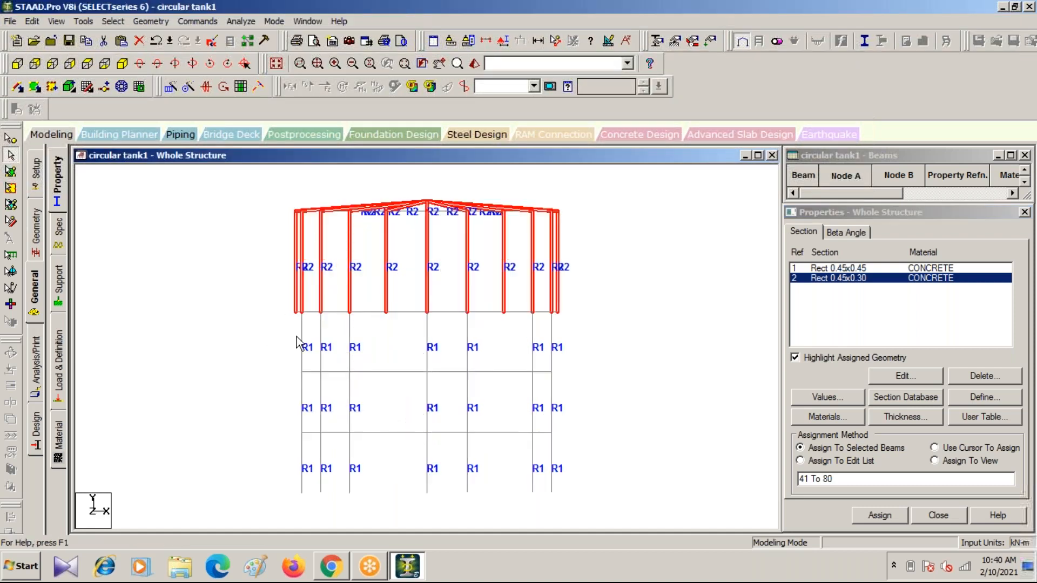
left_click(231, 298)
left_click_drag(271, 301, 591, 320)
left_click_drag(289, 361, 609, 385, "ctrl")
left_click_drag(275, 421, 599, 445, "ctrl")
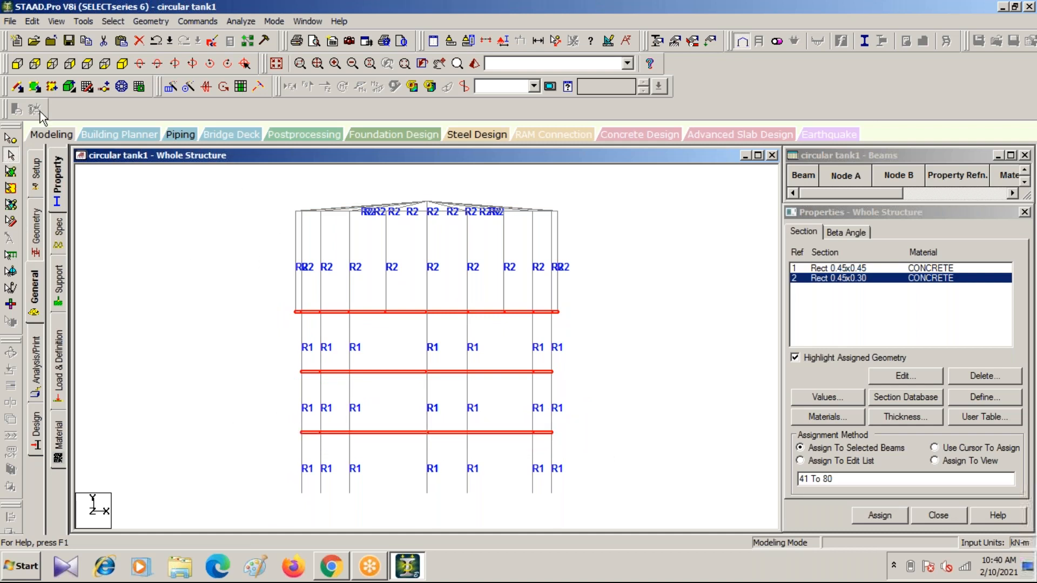
left_click(122, 64)
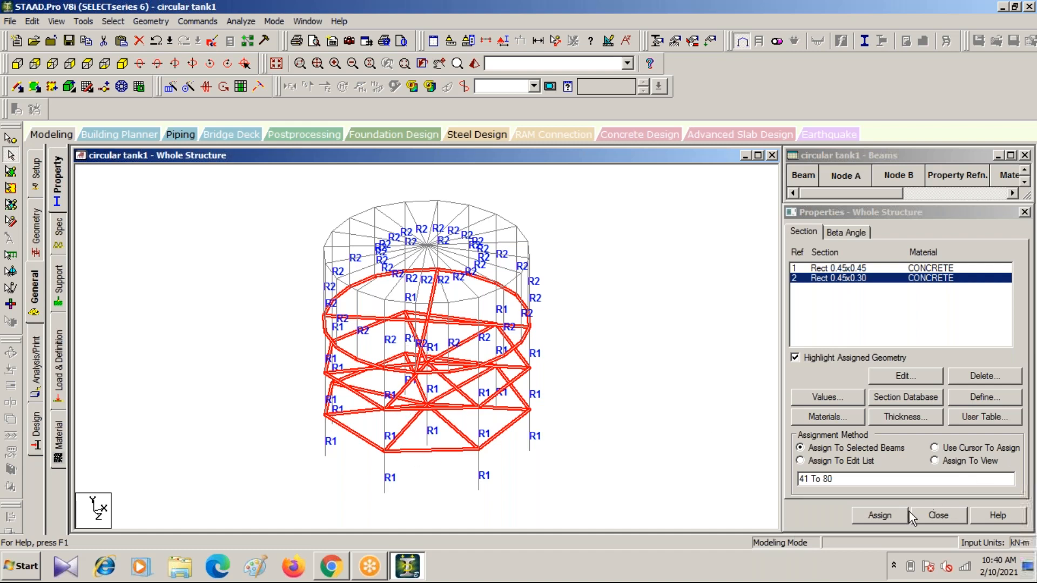
left_click(880, 516)
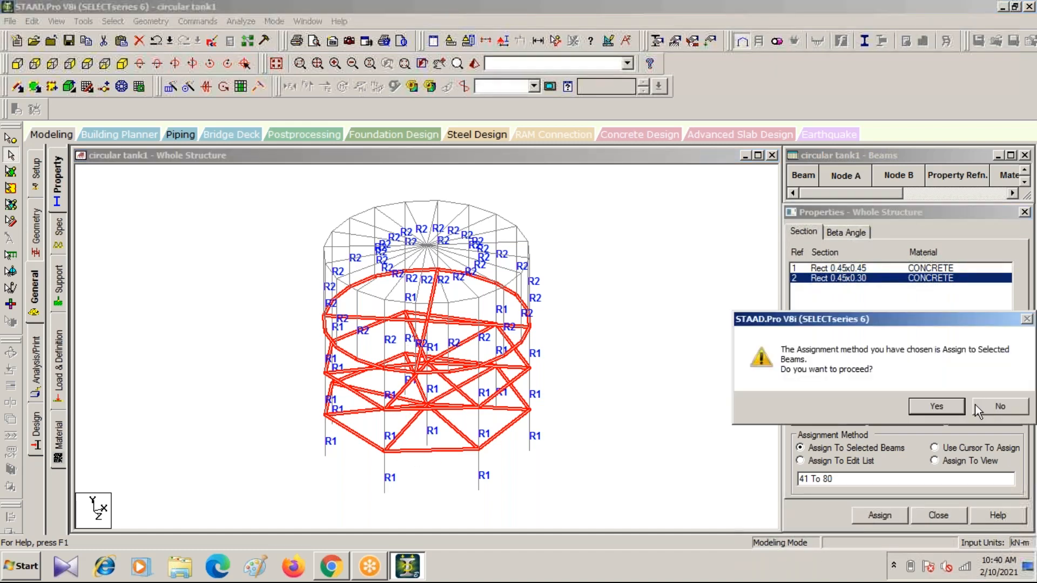
left_click(936, 408)
left_click(627, 391)
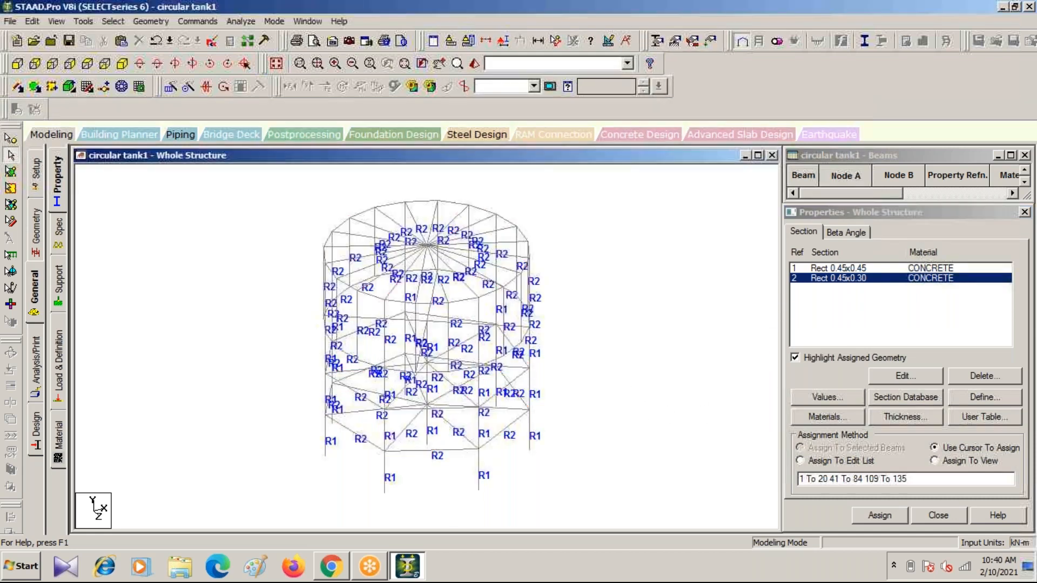
Save the modified structure and inspect the member sections in a 3D rendered view
left_click(475, 64)
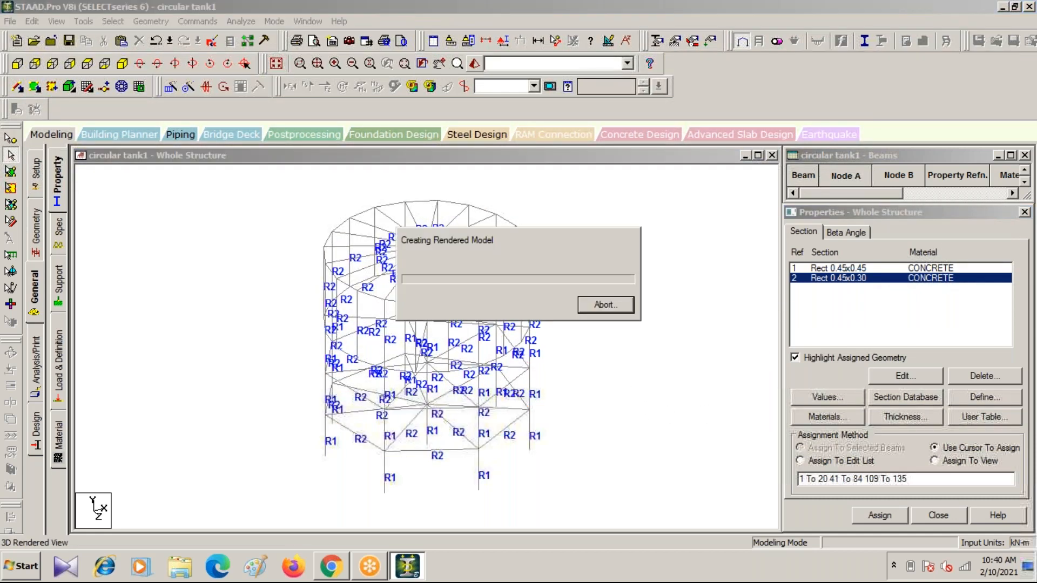
left_click(512, 308)
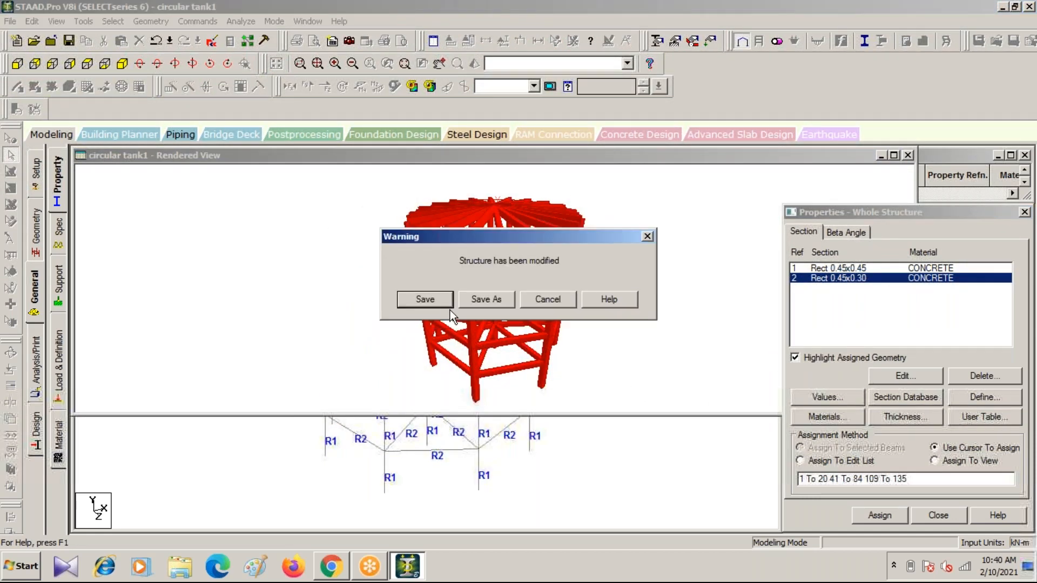
left_click(425, 300)
left_click_drag(637, 358, 482, 372)
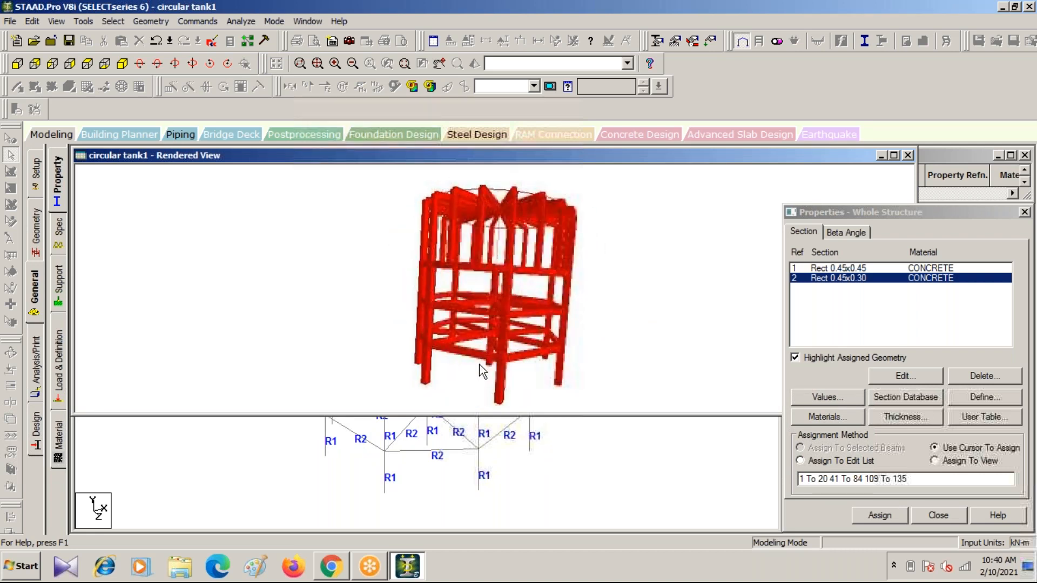
left_click(909, 156)
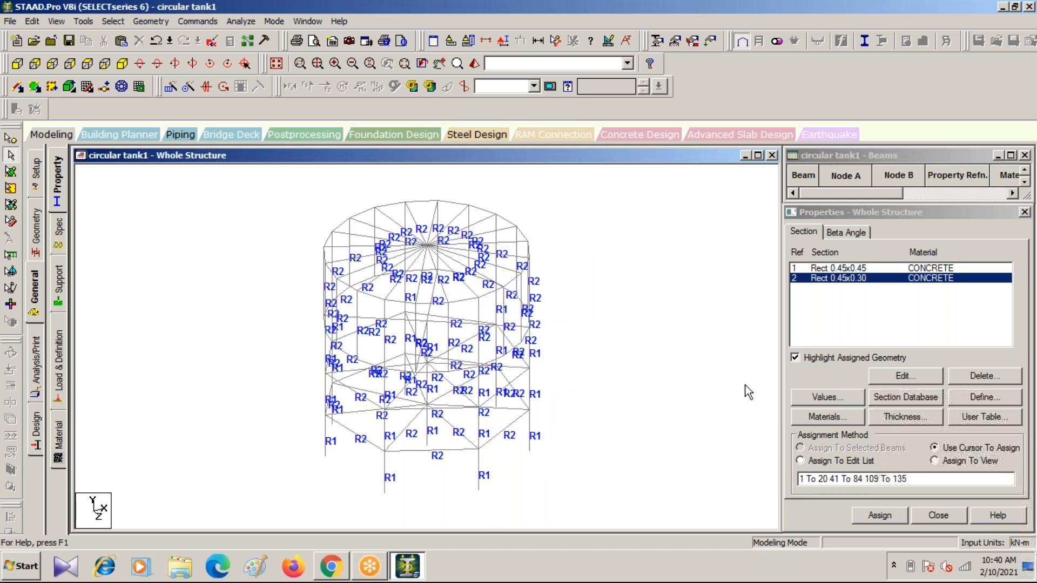
Select the tank's roof, wall and base ring beams in front view and fill the grid they enclose with plates
left_click(33, 240)
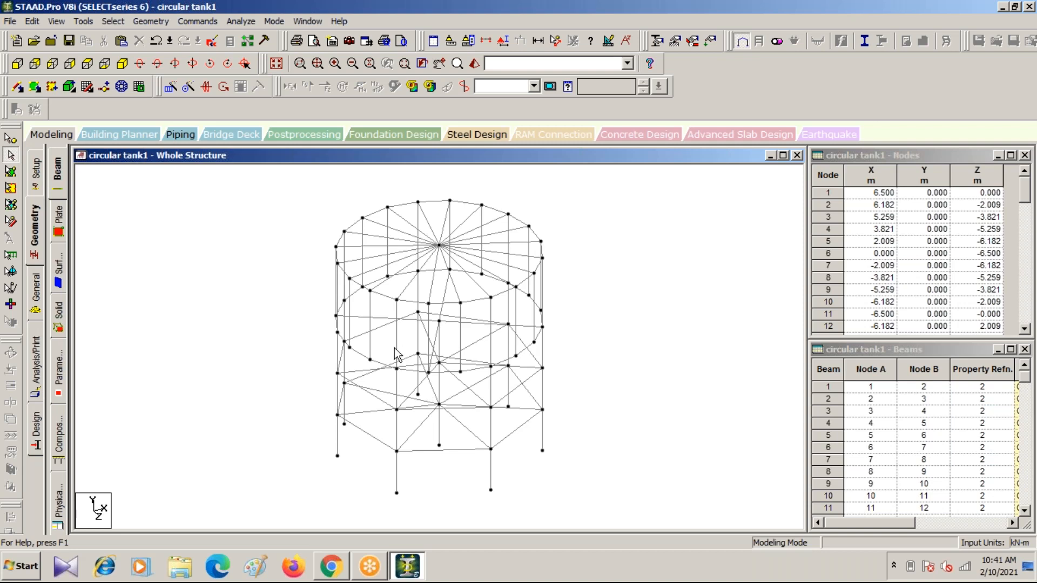
left_click(15, 64)
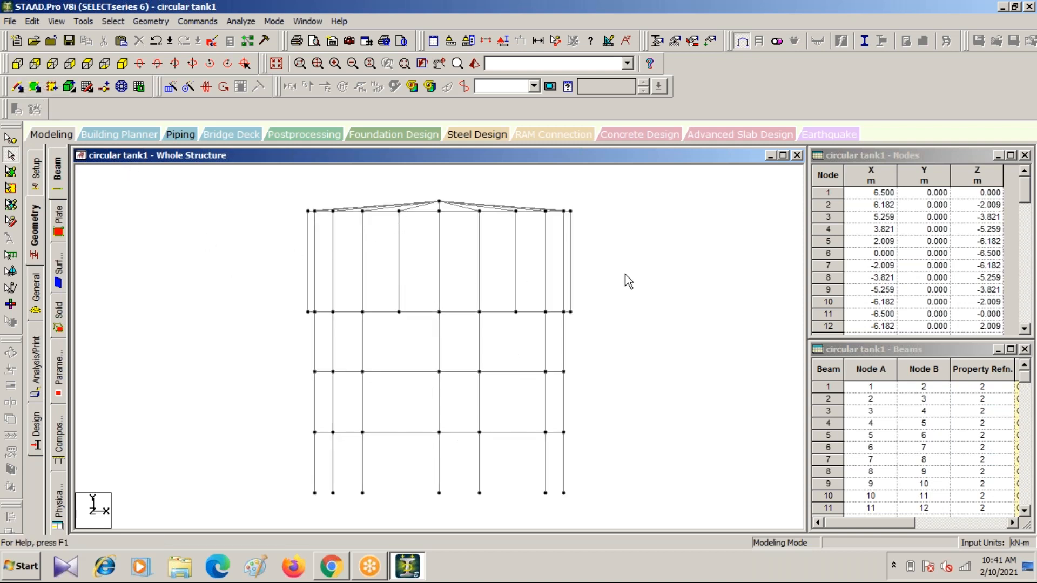
left_click_drag(275, 236, 667, 289)
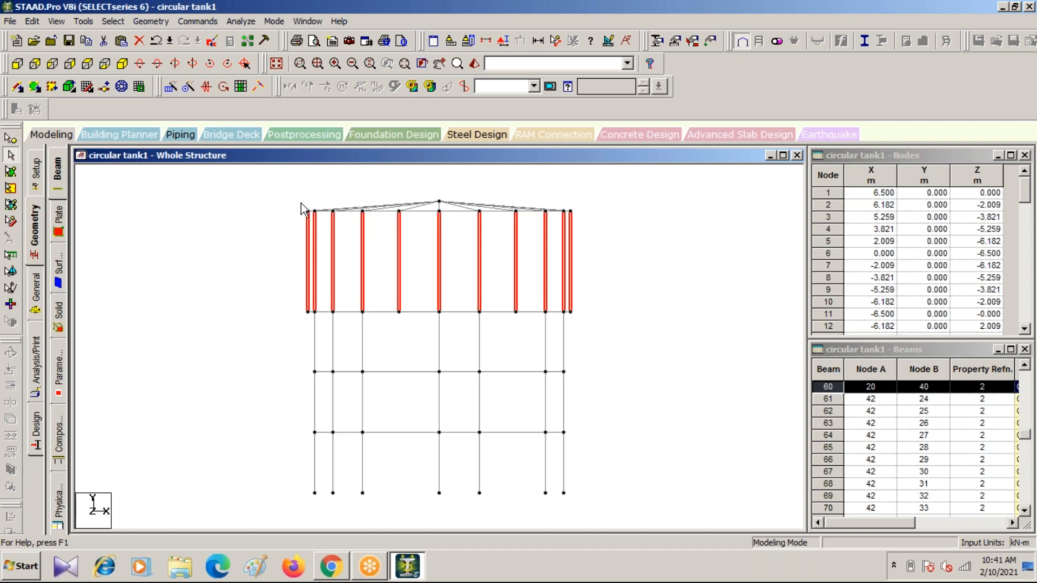
left_click_drag(301, 203, 582, 214)
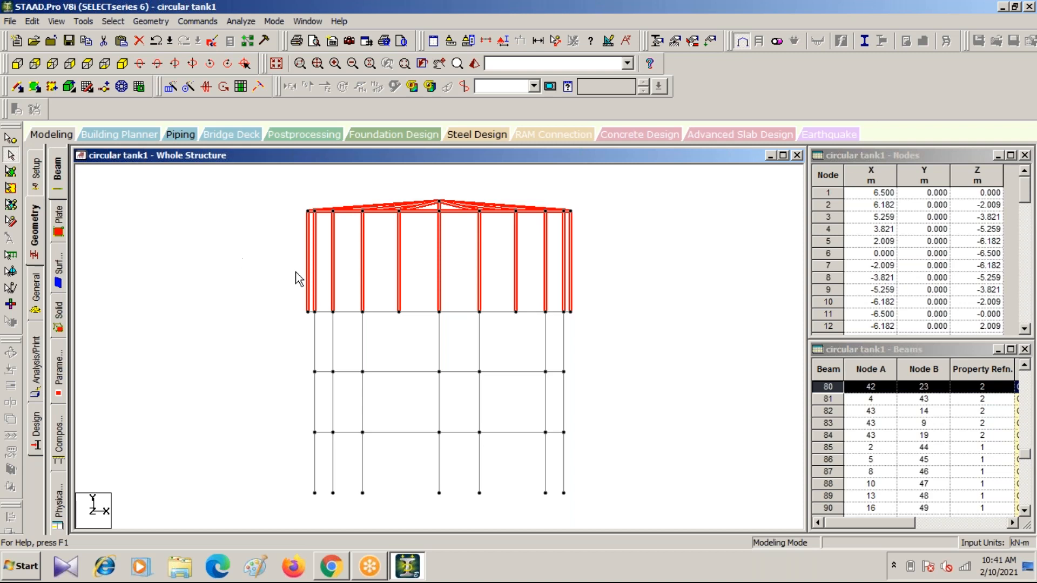
left_click_drag(292, 303, 596, 314)
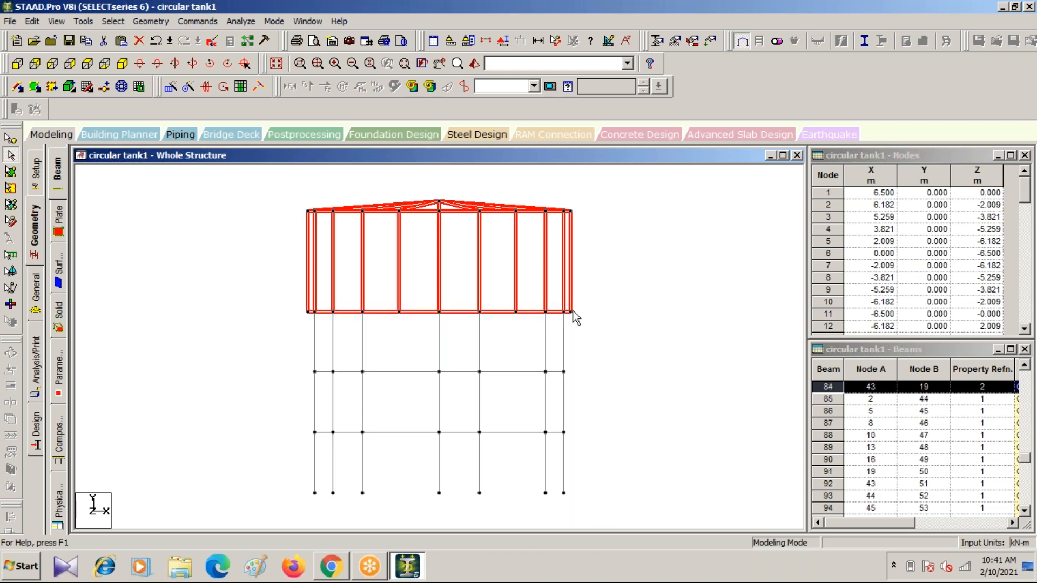
scroll(451, 322, "up", 2)
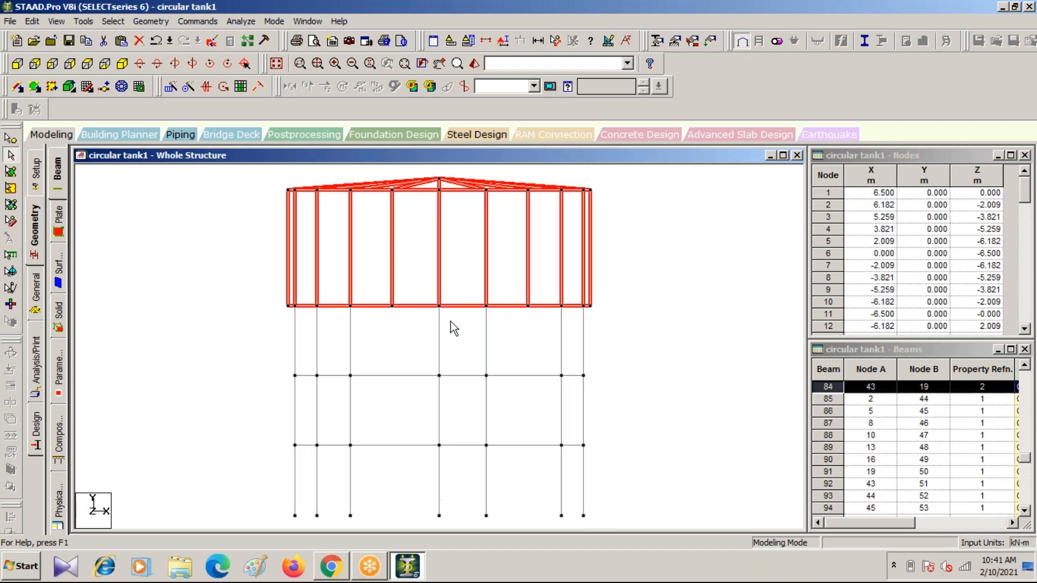
left_click(122, 67)
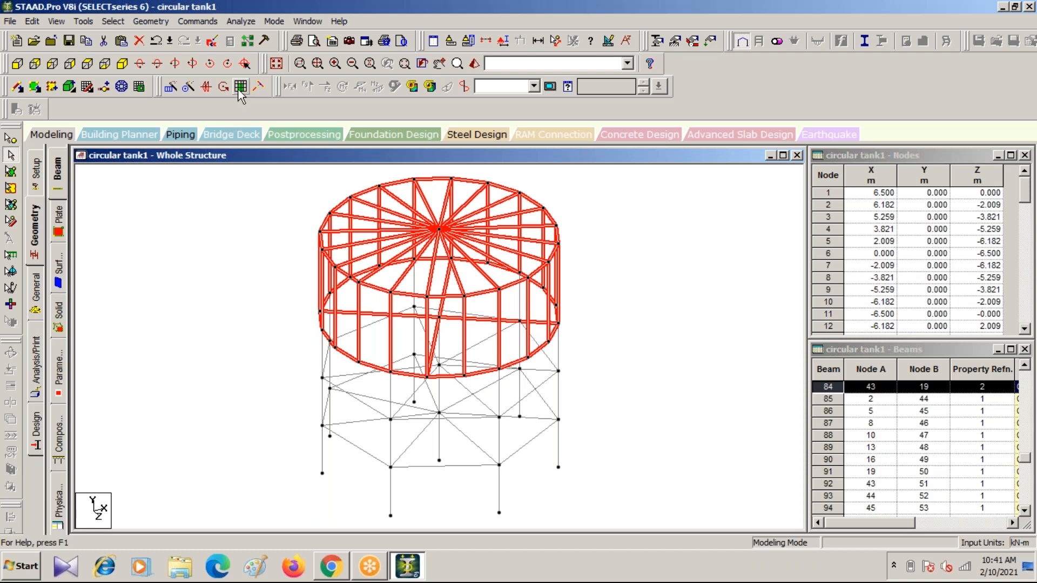
left_click(241, 93)
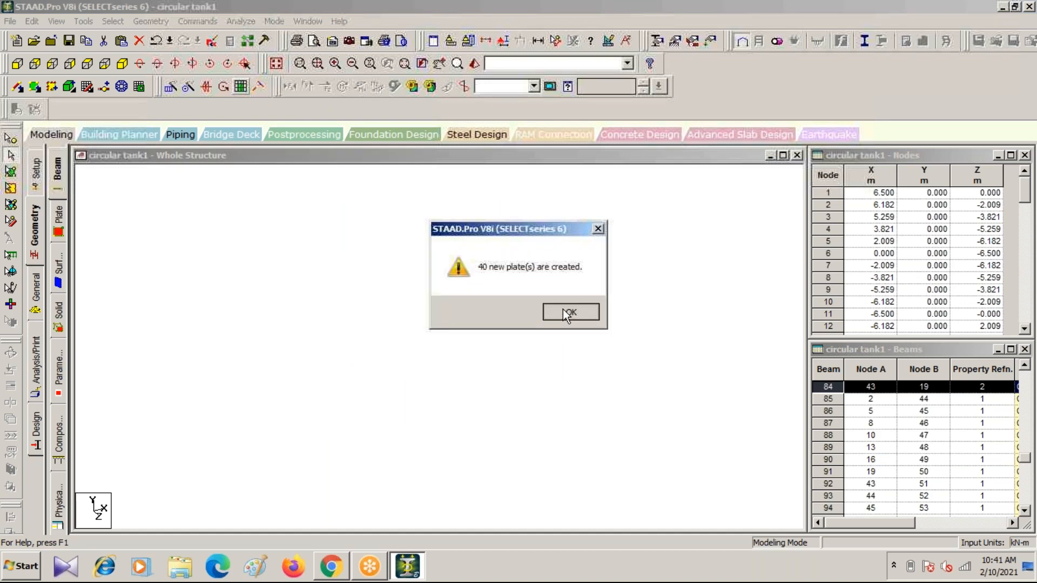
left_click(565, 313)
left_click(646, 333)
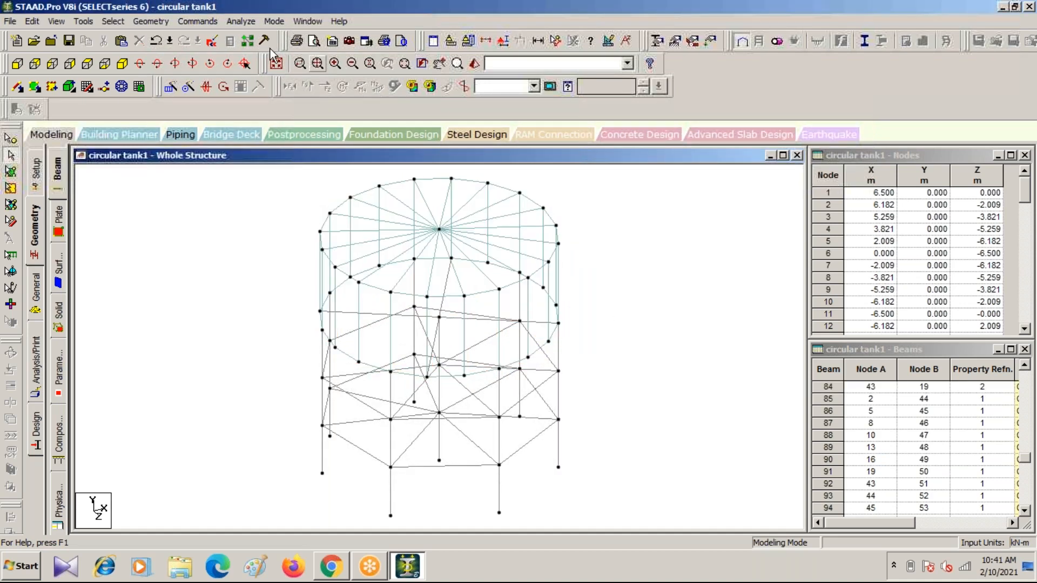
Inspect the tank's roof, wall plates and open underside in the 3D rendered view, and close it
left_click(474, 63)
left_click_drag(656, 397, 477, 288)
left_click_drag(607, 275, 527, 317)
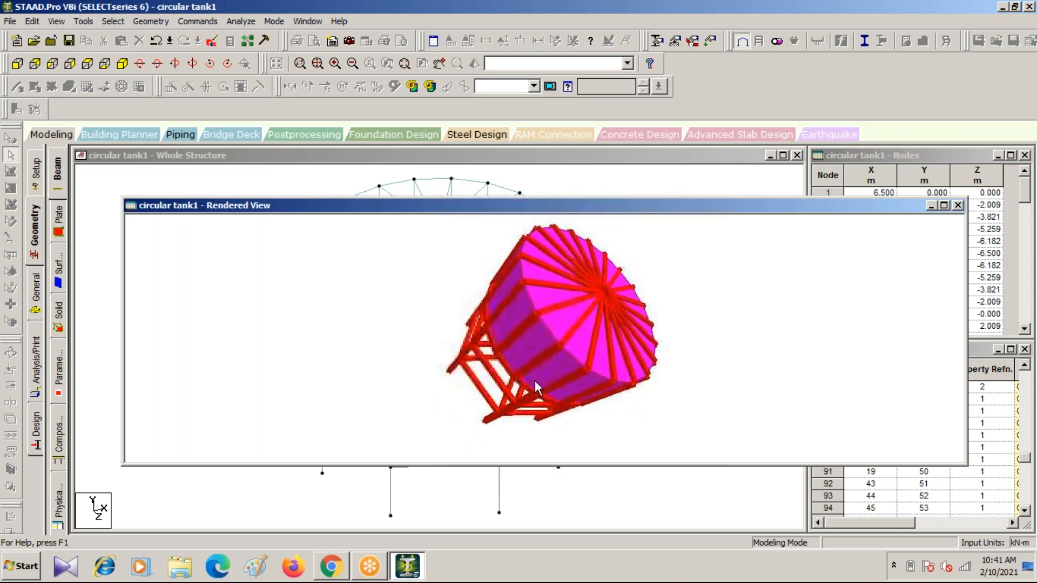
left_click_drag(535, 380, 552, 245)
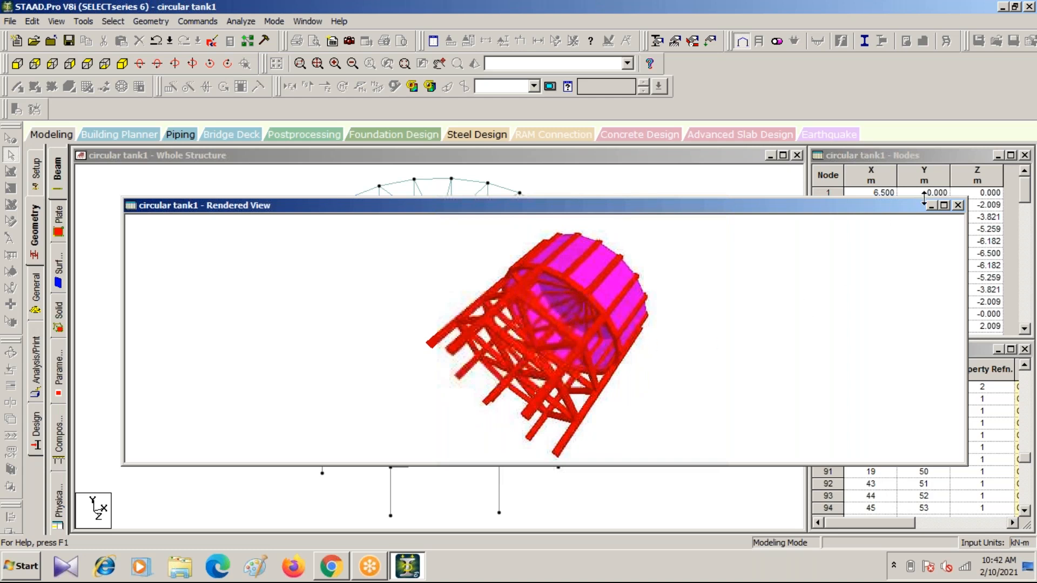
left_click(958, 206)
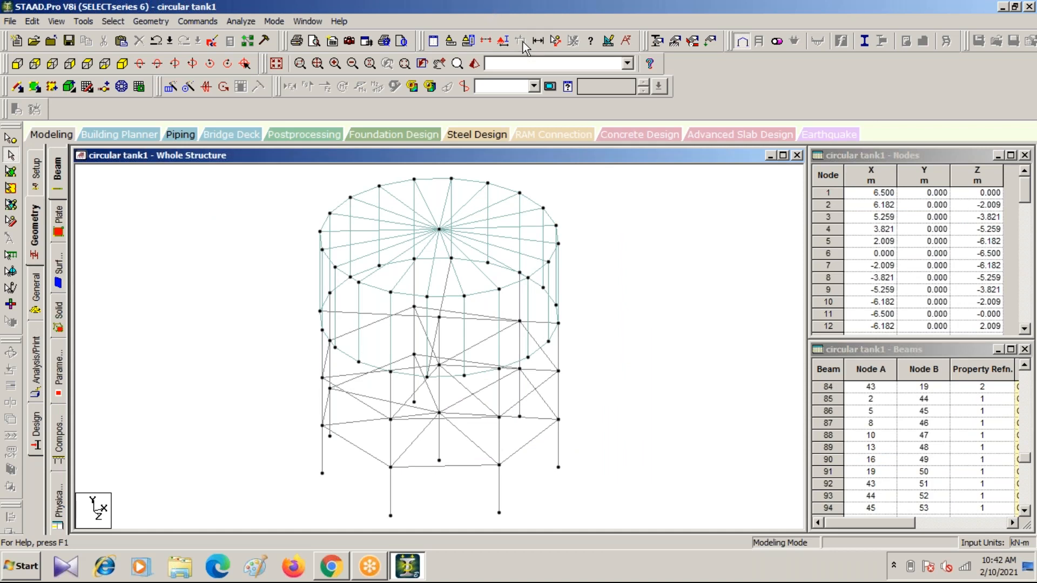
Isolate the tank's base ring level with a rubber-band view section from the front, and show it in isometric view
left_click(542, 41)
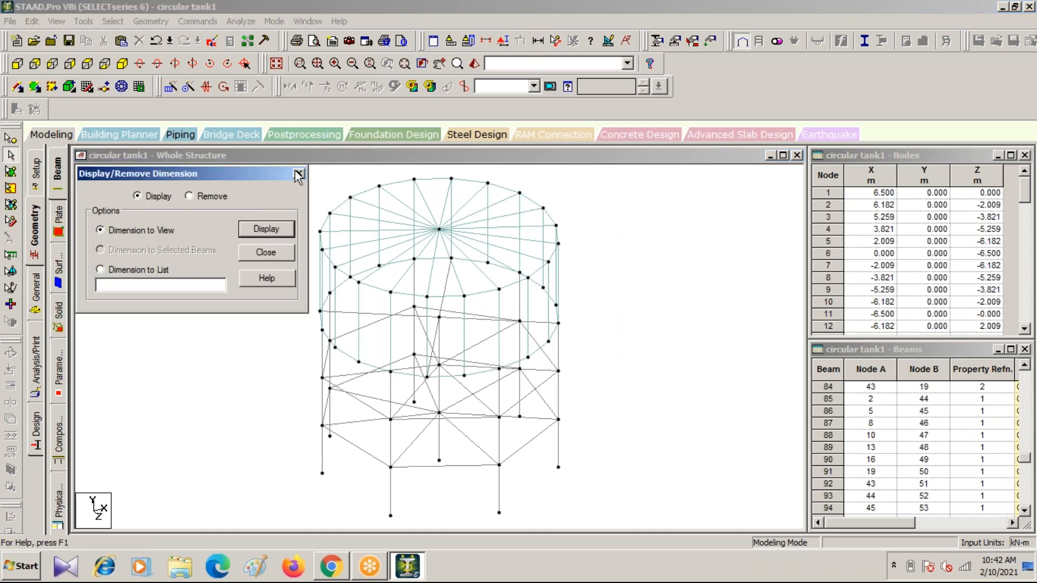
left_click(298, 174)
left_click(486, 41)
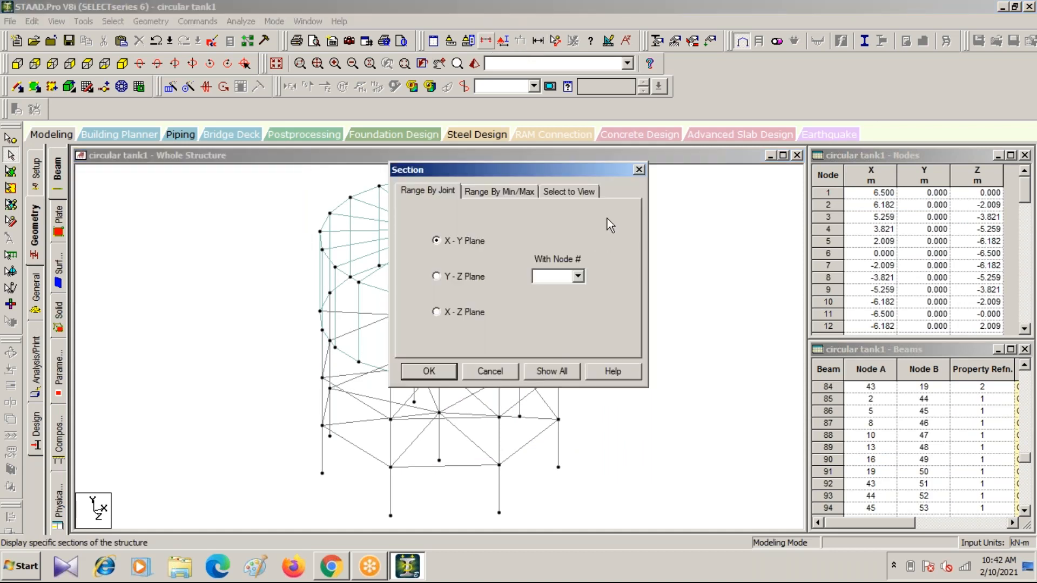
left_click(571, 192)
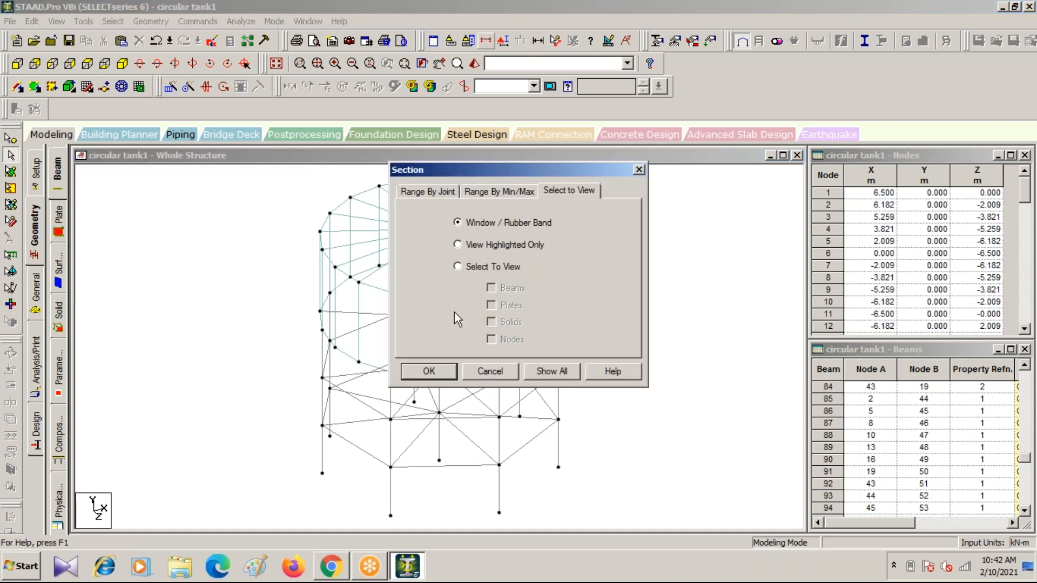
left_click(428, 371)
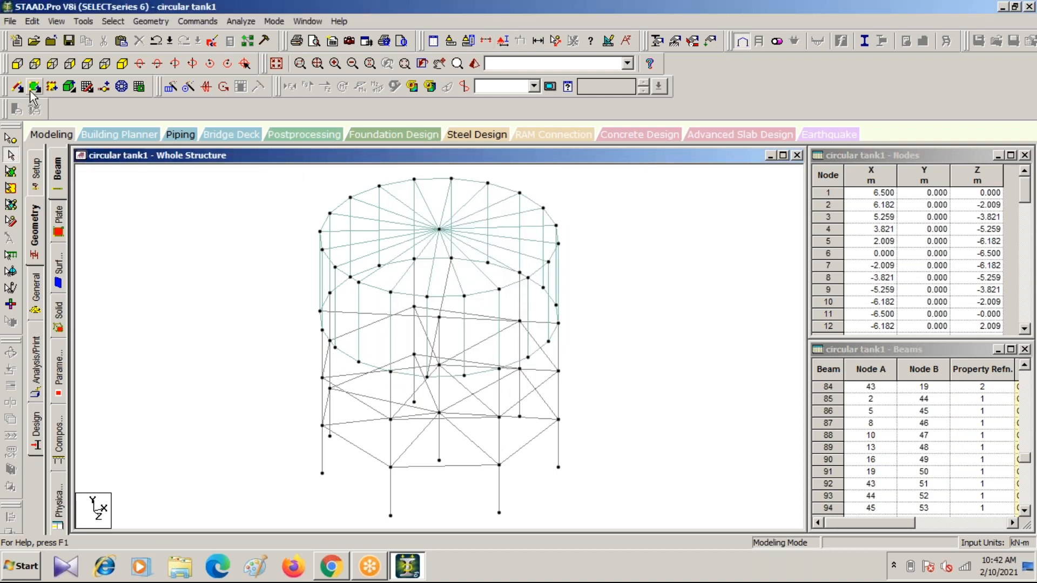
left_click(17, 64)
left_click_drag(272, 299, 632, 316)
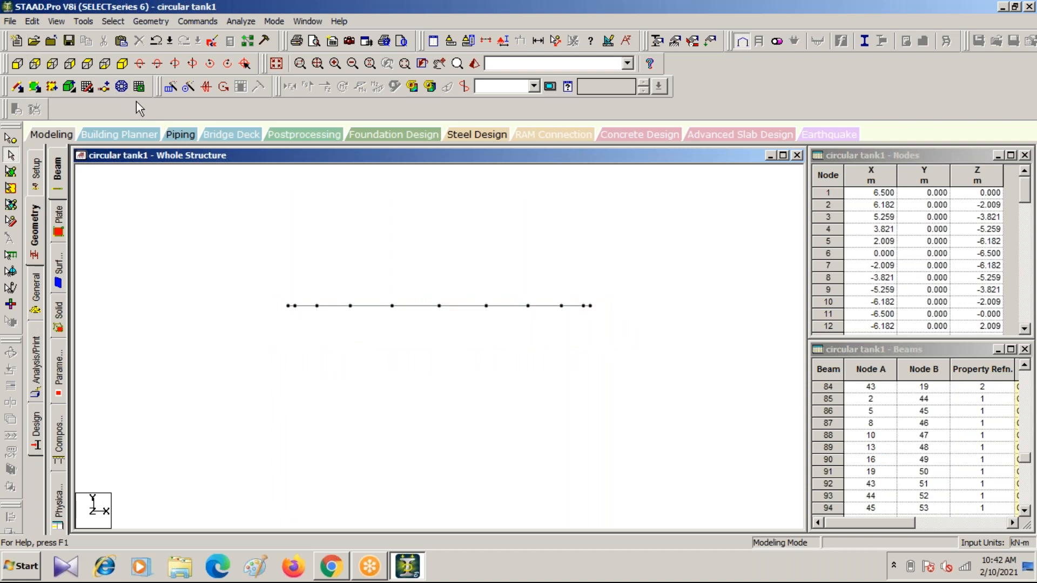
left_click(122, 64)
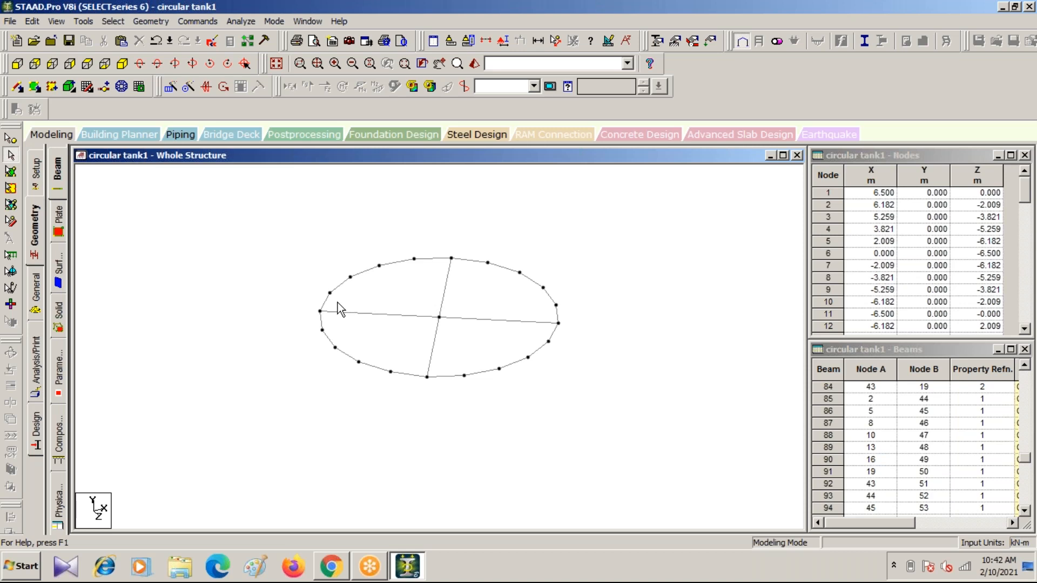
Outline a closed surface mesh region through all the perimeter nodes of the tank's base ring
left_click(122, 88)
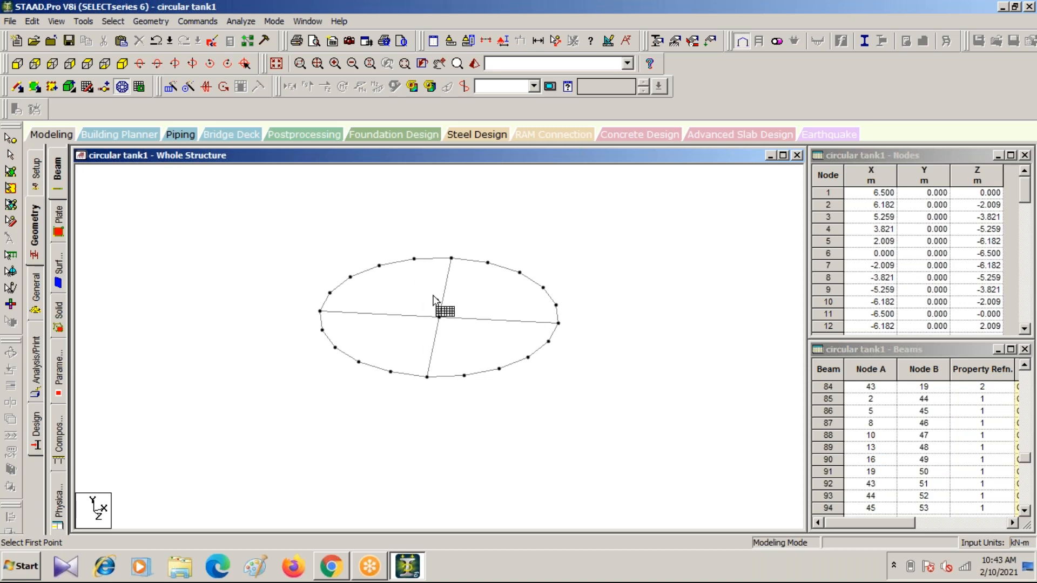
left_click(414, 259)
left_click(451, 258)
left_click(489, 264)
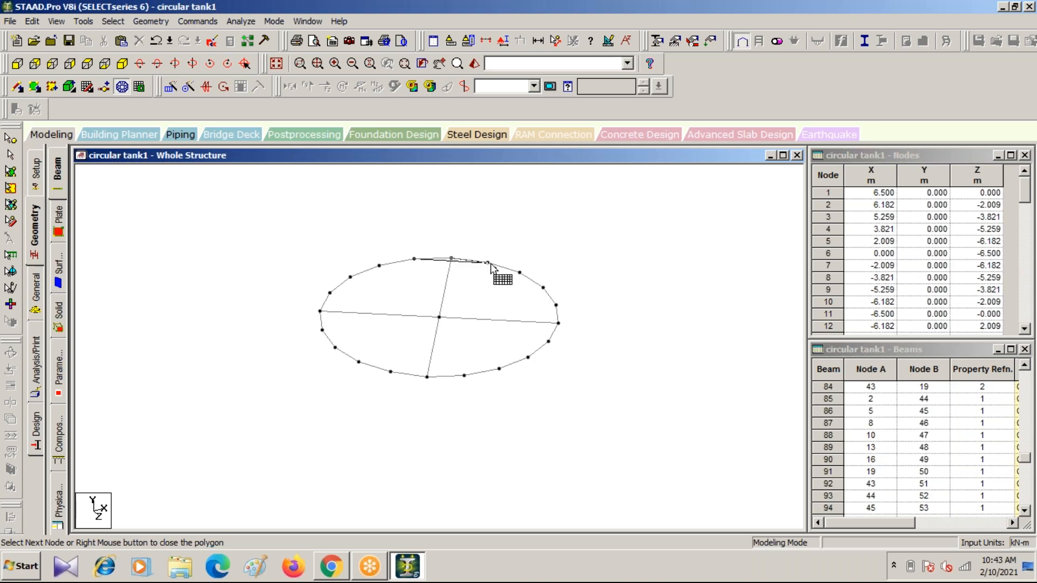
left_click(520, 272)
left_click(543, 287)
left_click(557, 306)
left_click(558, 323)
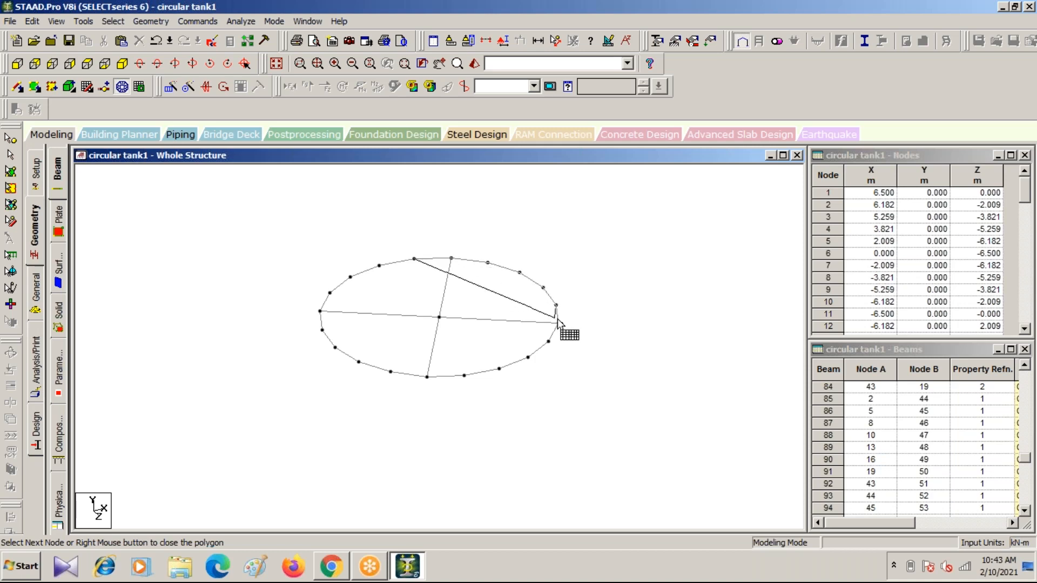
left_click(548, 341)
left_click(528, 358)
left_click(500, 368)
left_click(464, 375)
left_click(428, 377)
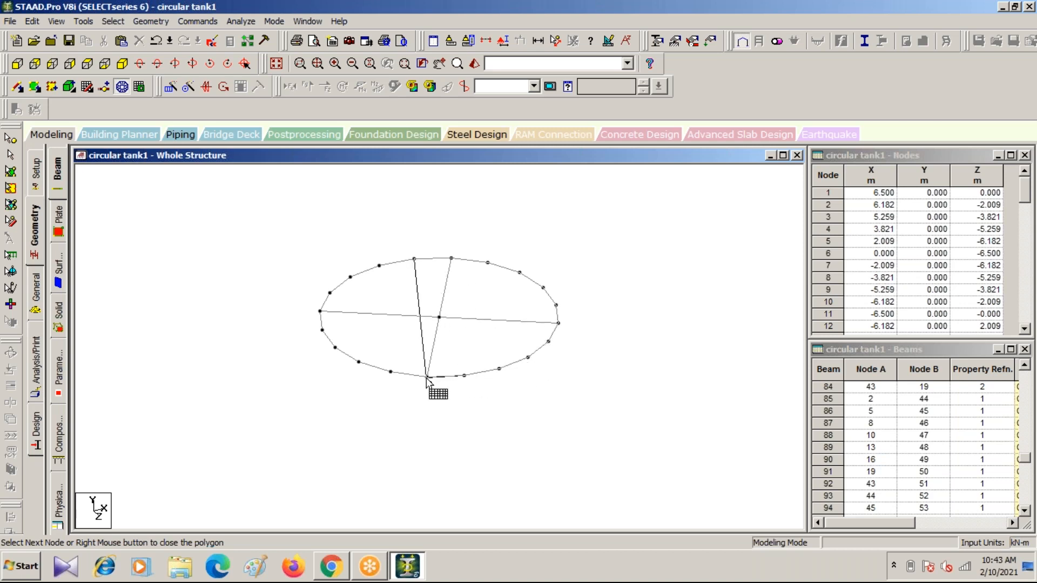
left_click(391, 372)
left_click(358, 362)
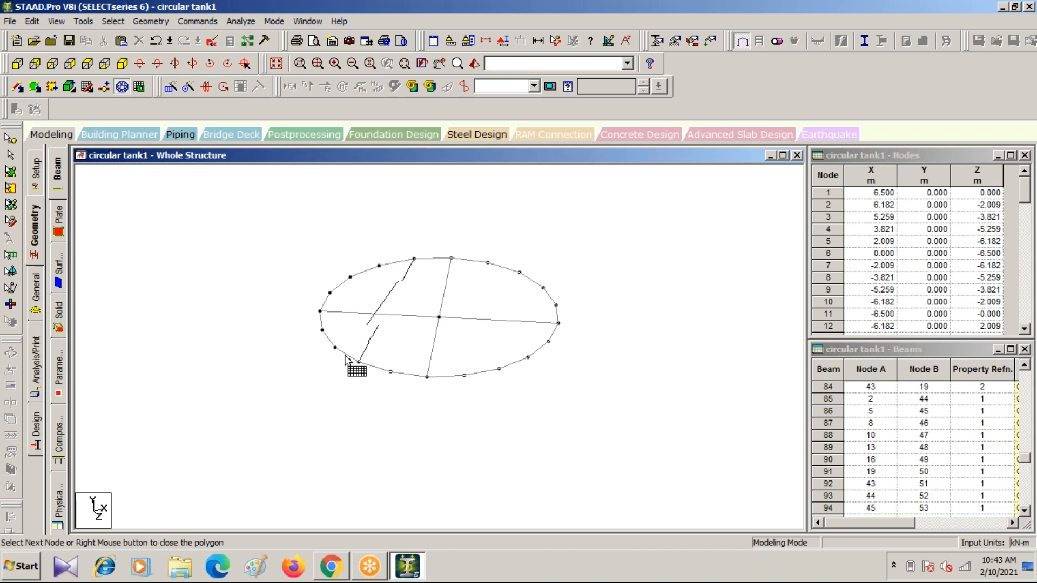
left_click(335, 347)
left_click(322, 330)
left_click(320, 311)
left_click(330, 293)
left_click(350, 277)
left_click(379, 265)
left_click(414, 261)
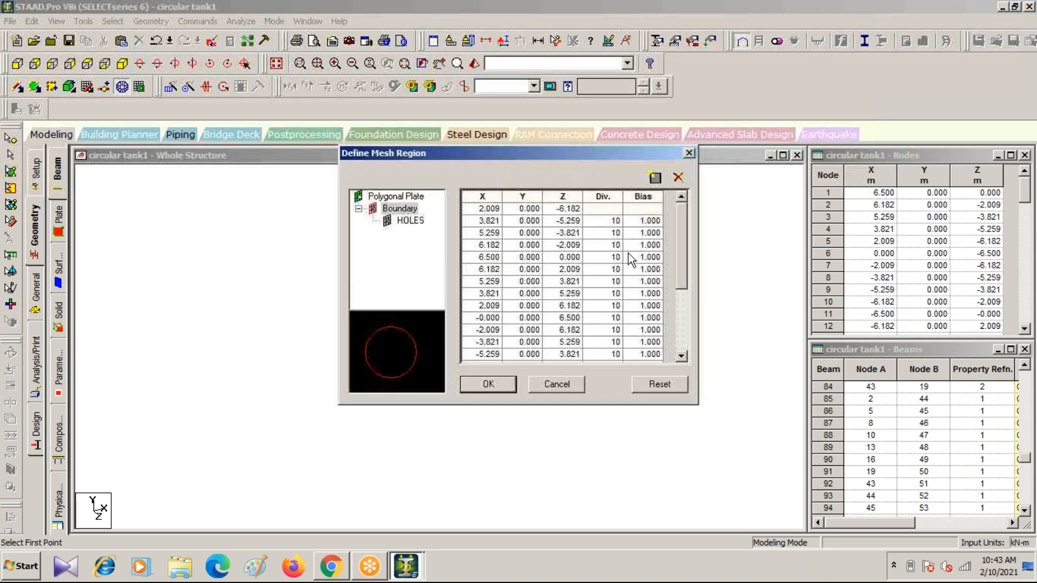
Set the divisions of every mesh boundary edge to 1 and generate the polygonal plate mesh on the tank base
left_click(612, 221)
type("1")
key("Down")
key("1")
key("Down")
key("1")
key("Down")
key("1")
key("Down")
key("1")
key("Down")
key("1")
key("Down")
key("1")
key("Down")
key("1")
key("Down")
key("1")
key("Down")
key("1")
key("Down")
key("1")
key("Down")
type("1")
key("Down")
key("1")
key("Down")
key("1")
key("Down")
key("1")
key("Down")
key("1")
key("Down")
key("1")
key("Down")
type("1")
key("Down")
type("1")
key("Down")
type("1")
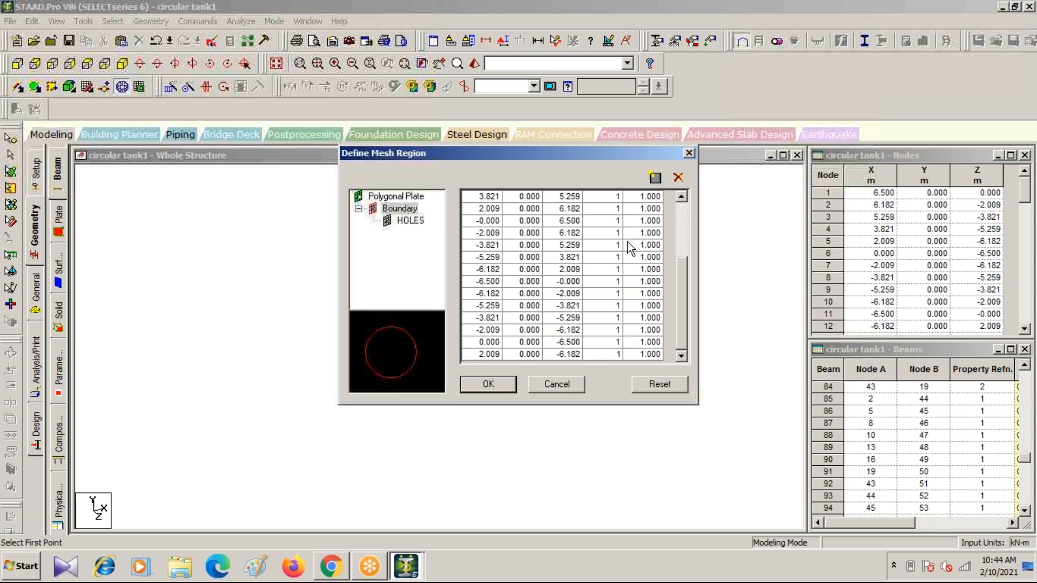
left_click(475, 385)
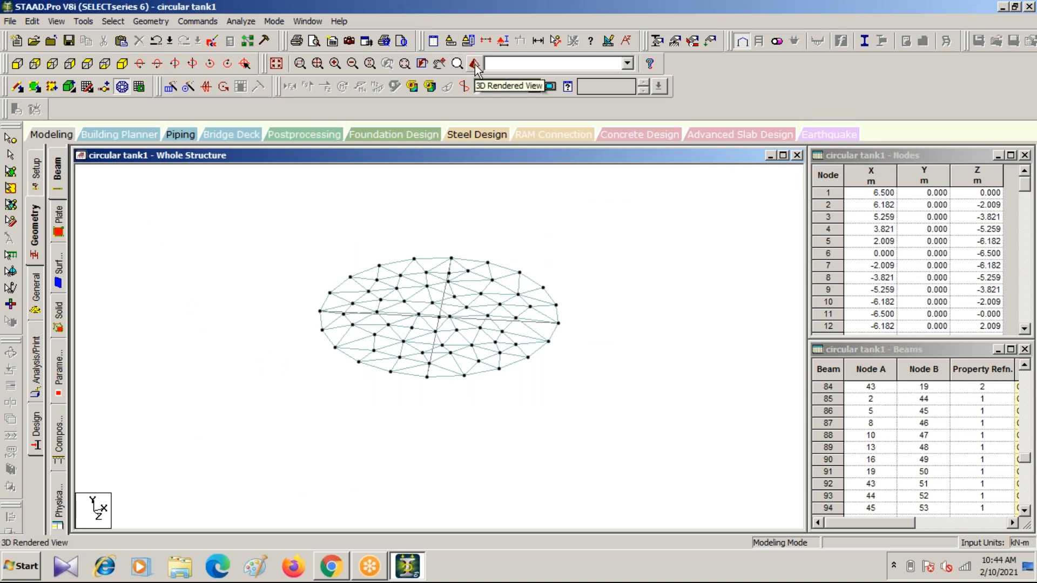
Show the whole structure again and inspect the tank in the 3D rendered view, and close it
left_click(275, 63)
left_click(477, 65)
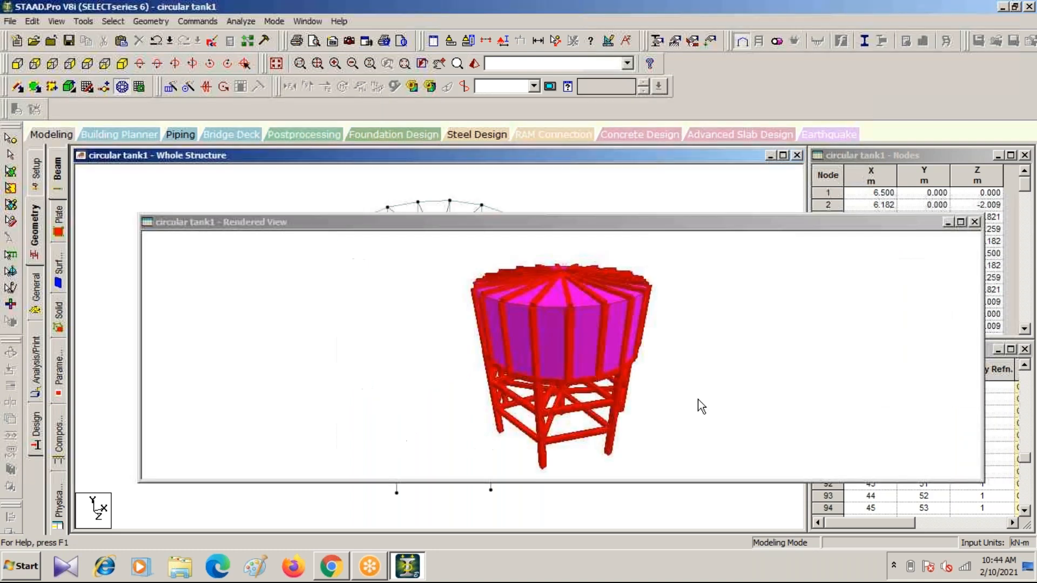
left_click_drag(623, 354, 551, 314)
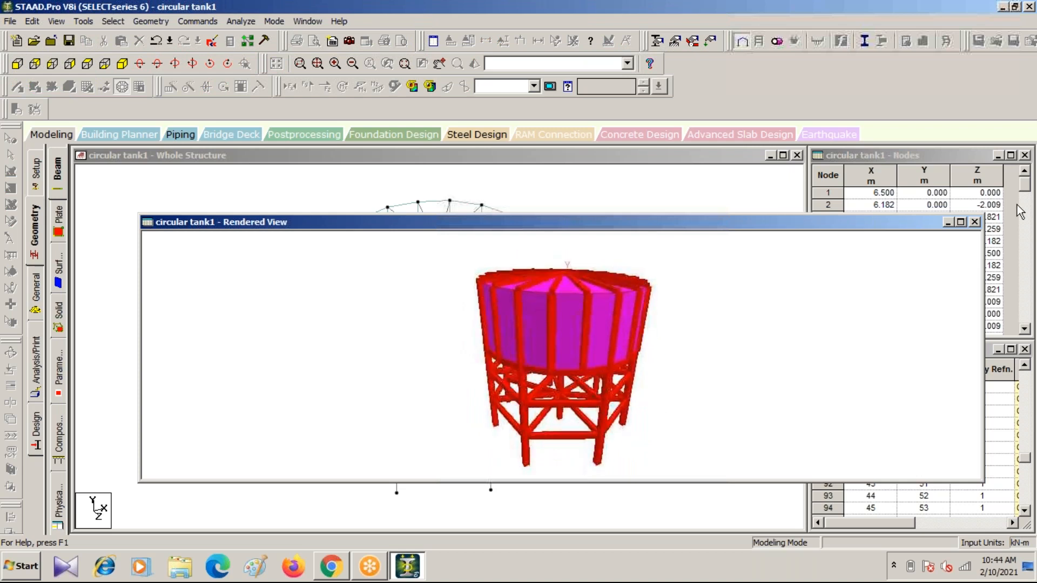
left_click(976, 223)
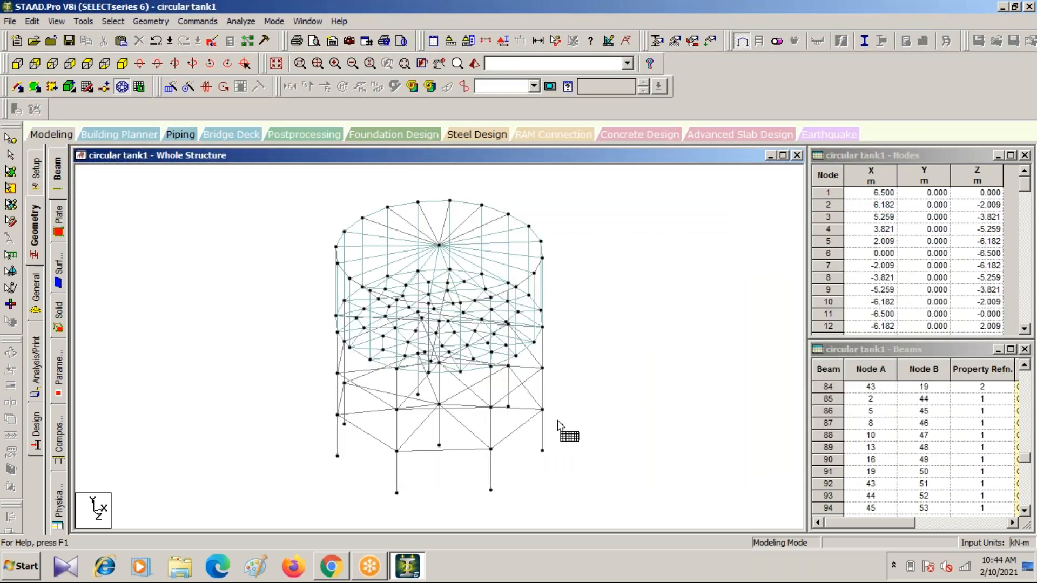
Define a concrete plate element thickness of 0.2 m at all four nodes
left_click(37, 296)
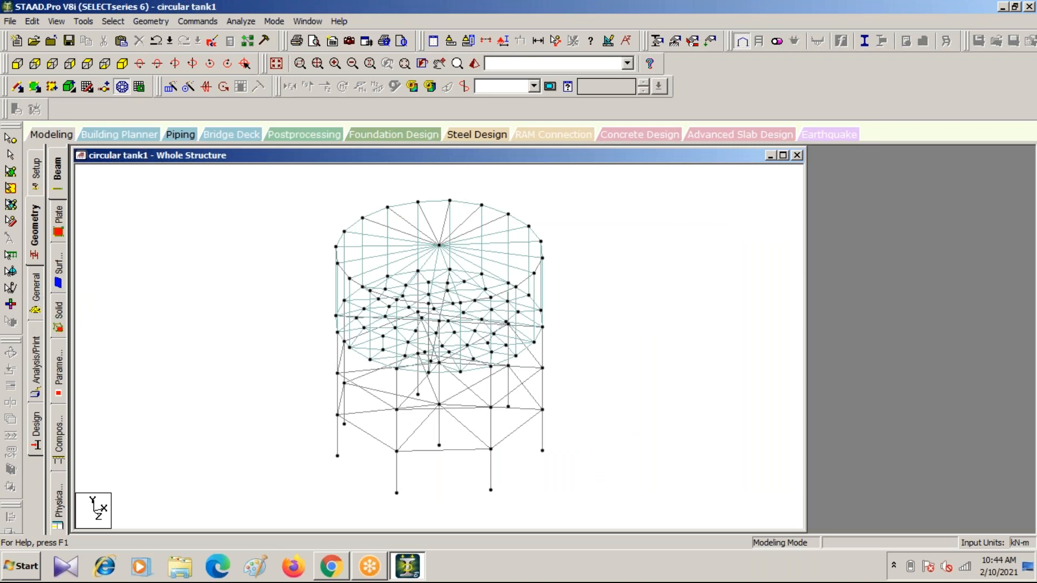
left_click(908, 417)
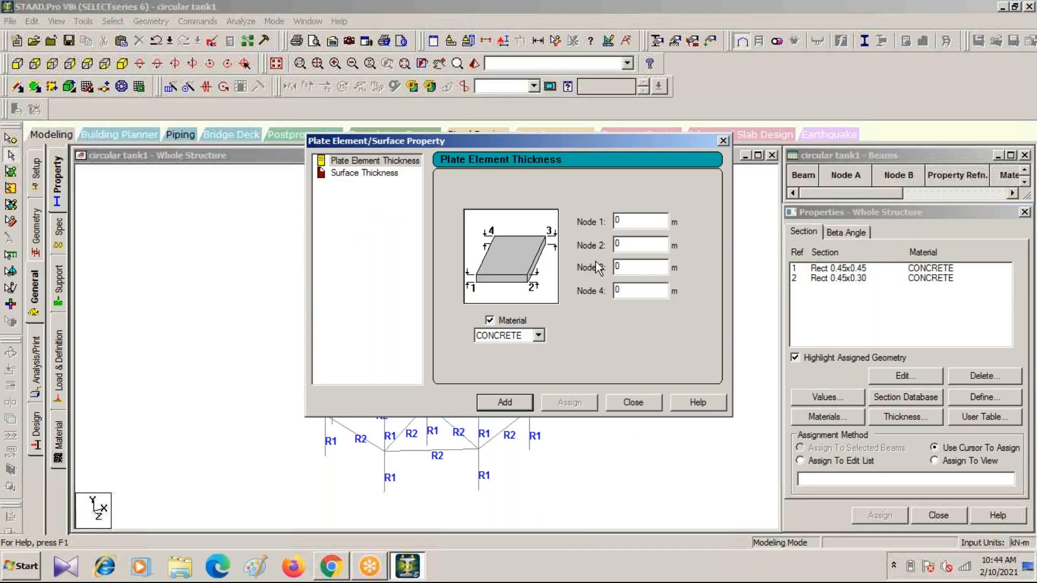
left_click_drag(638, 222, 596, 228)
type(".2")
left_click(505, 403)
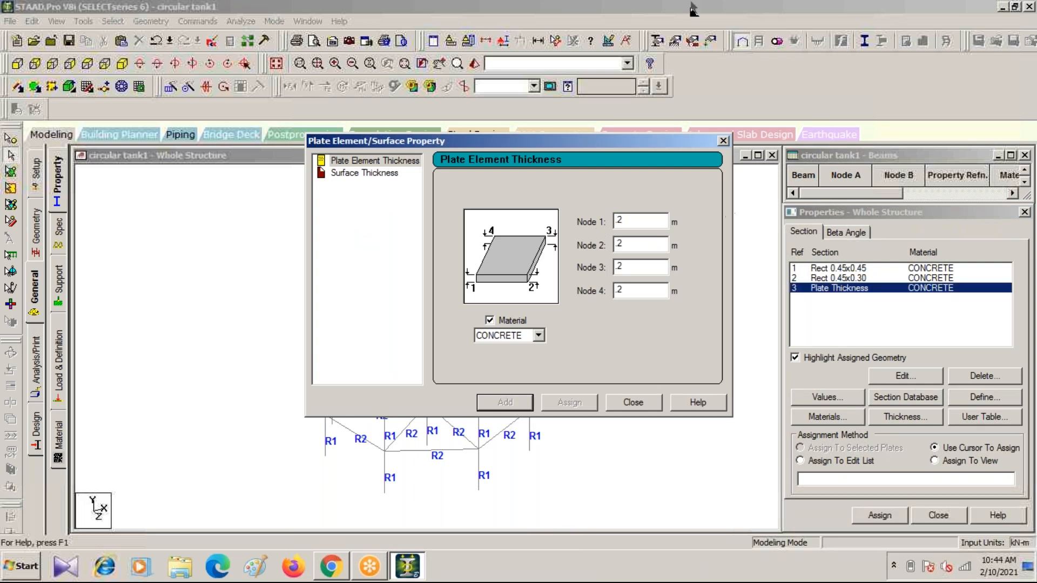
left_click(723, 141)
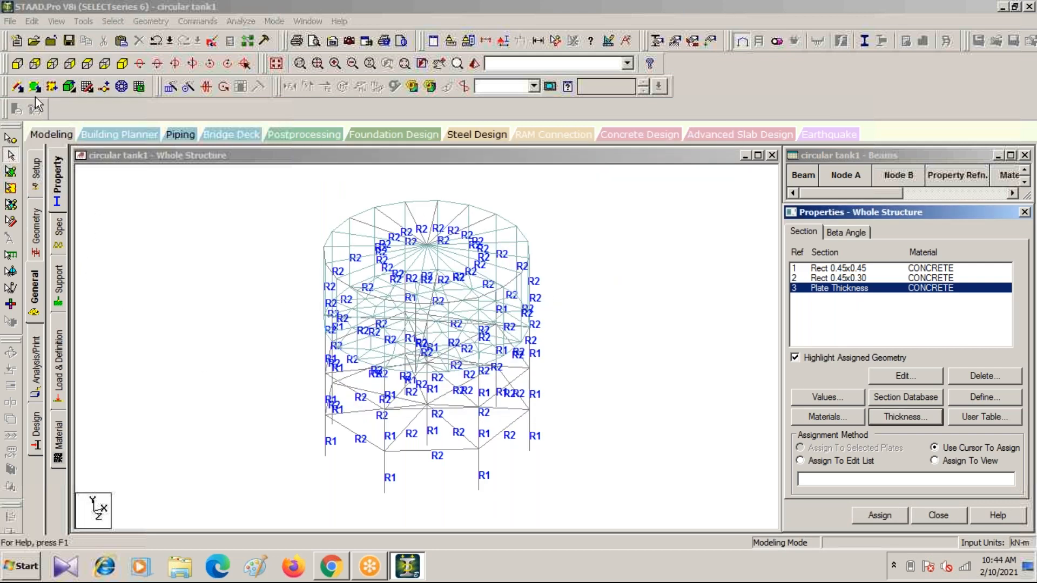
Select all roof, wall and base plates of the tank and assign the plate thickness property to them
left_click(10, 172)
left_click_drag(272, 189, 594, 373)
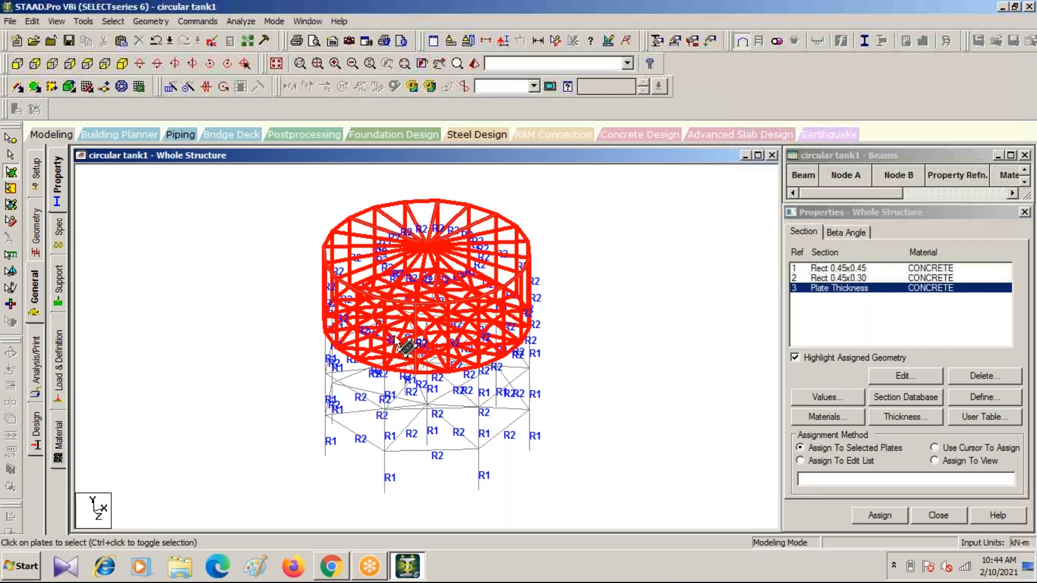
left_click(889, 520)
left_click(934, 406)
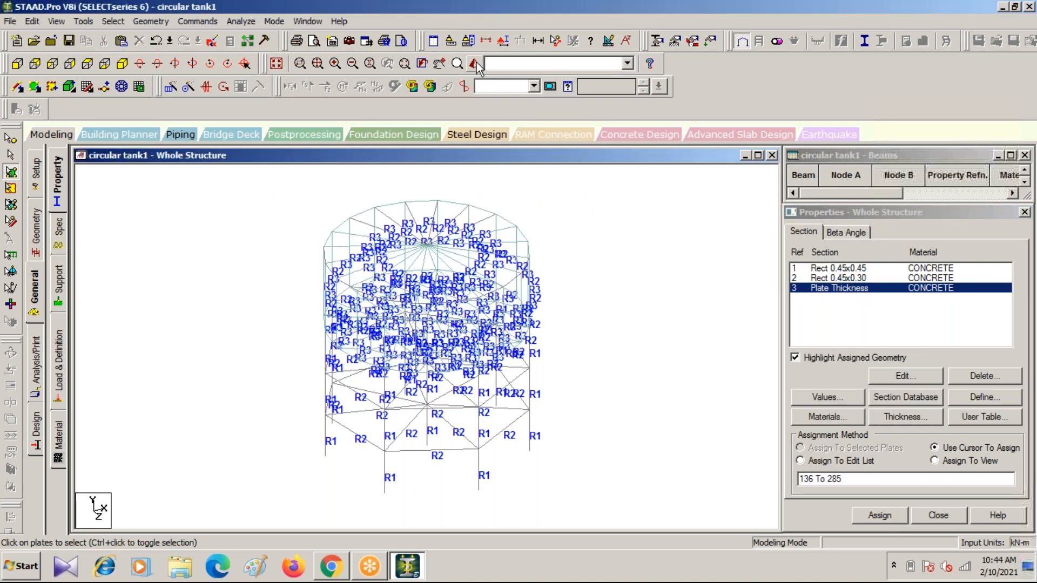
Inspect the plated tank from the side and underneath in the 3D rendered view, and close it
left_click(474, 64)
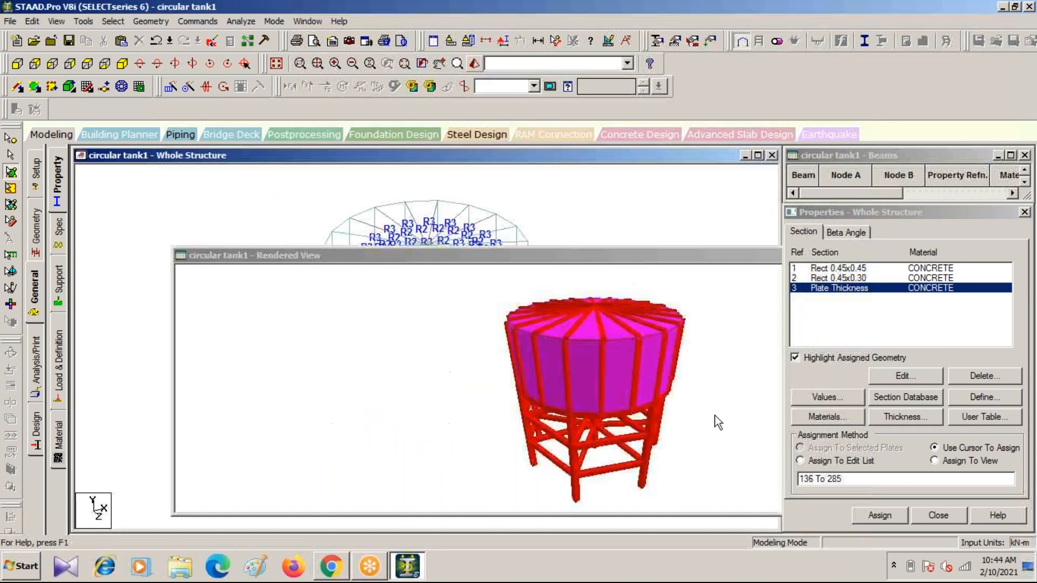
left_click_drag(715, 416, 564, 435)
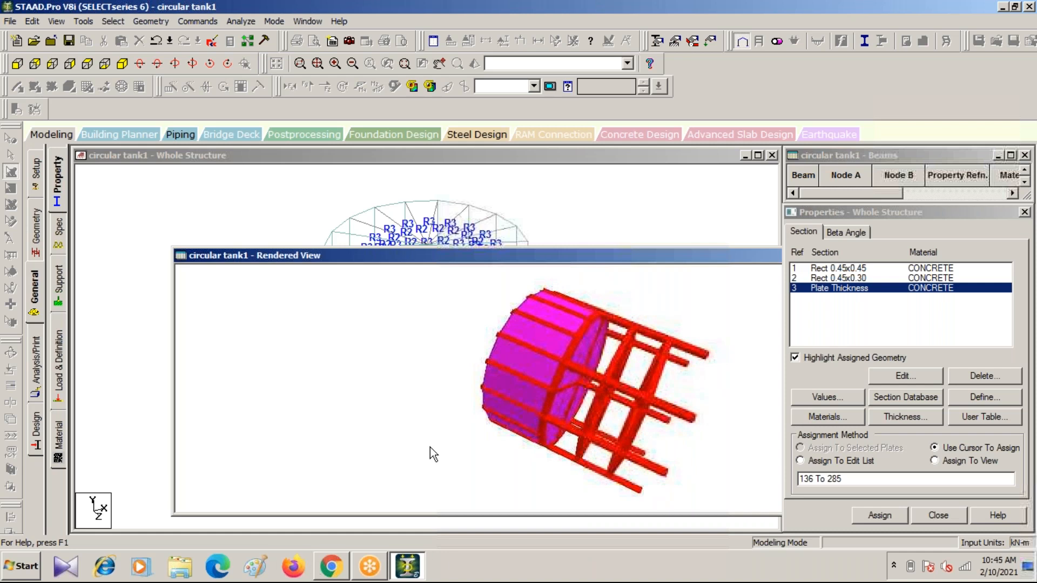
left_click_drag(430, 448, 636, 418)
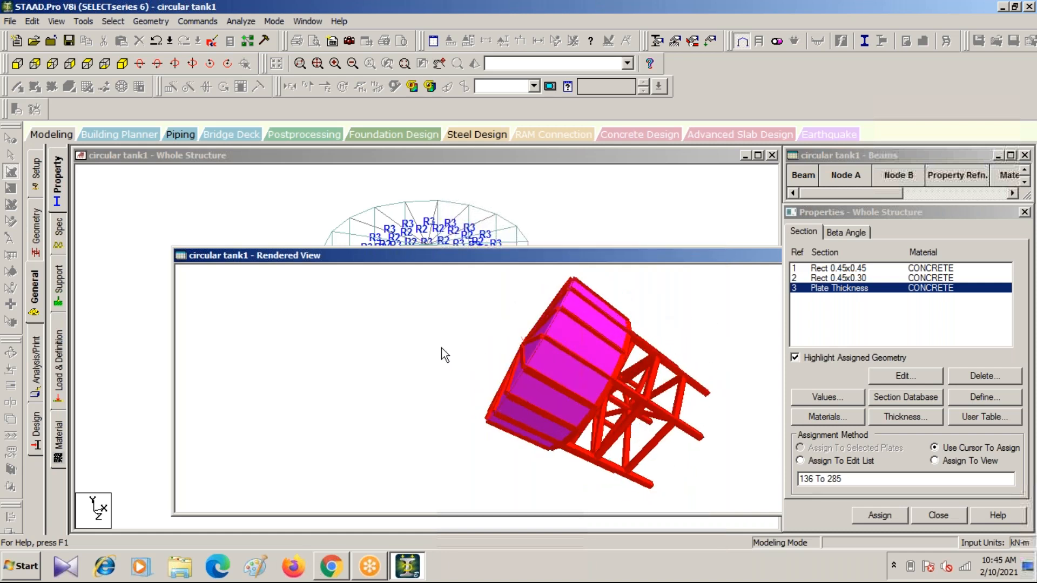
left_click_drag(448, 343, 740, 369)
left_click_drag(719, 426, 609, 352)
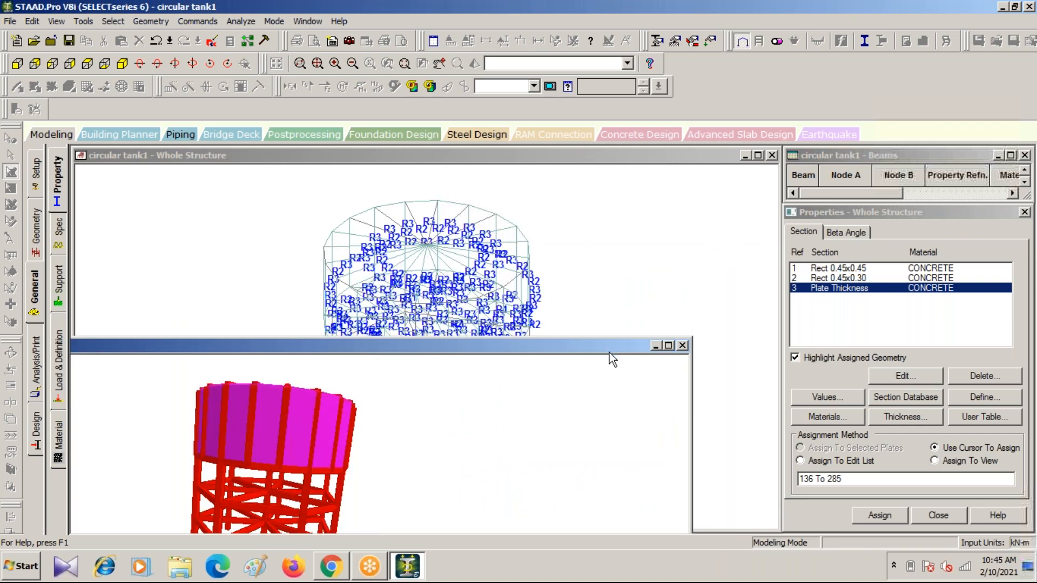
left_click(683, 346)
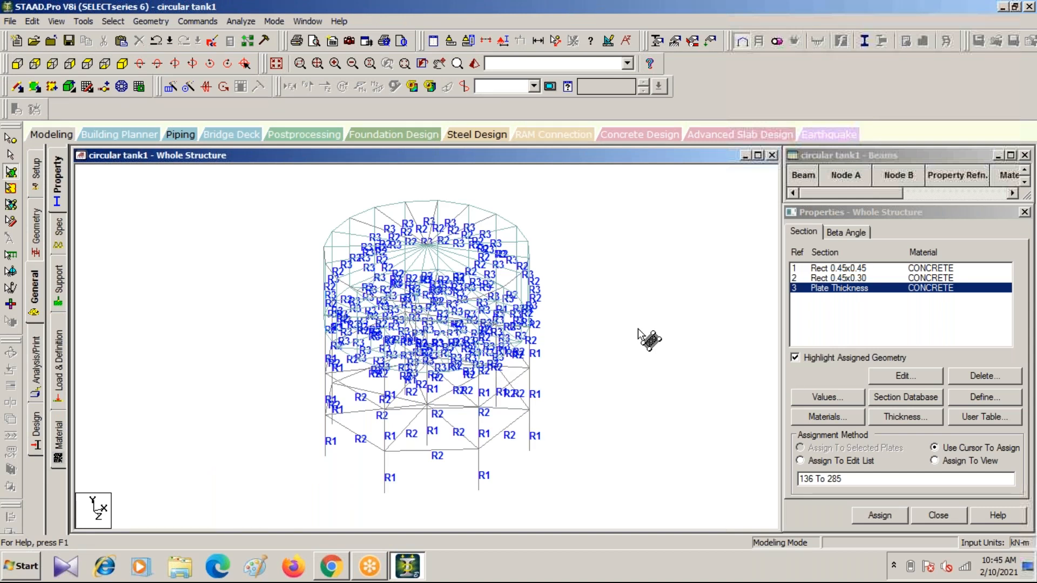
Delete the plate thickness property from the section list
left_click(978, 376)
left_click(922, 410)
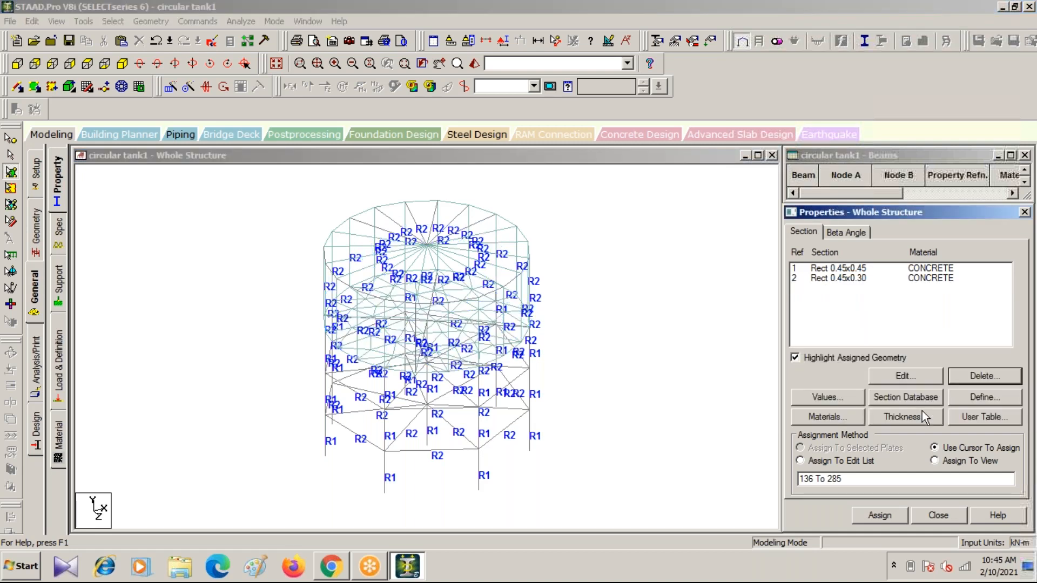
left_click(670, 340)
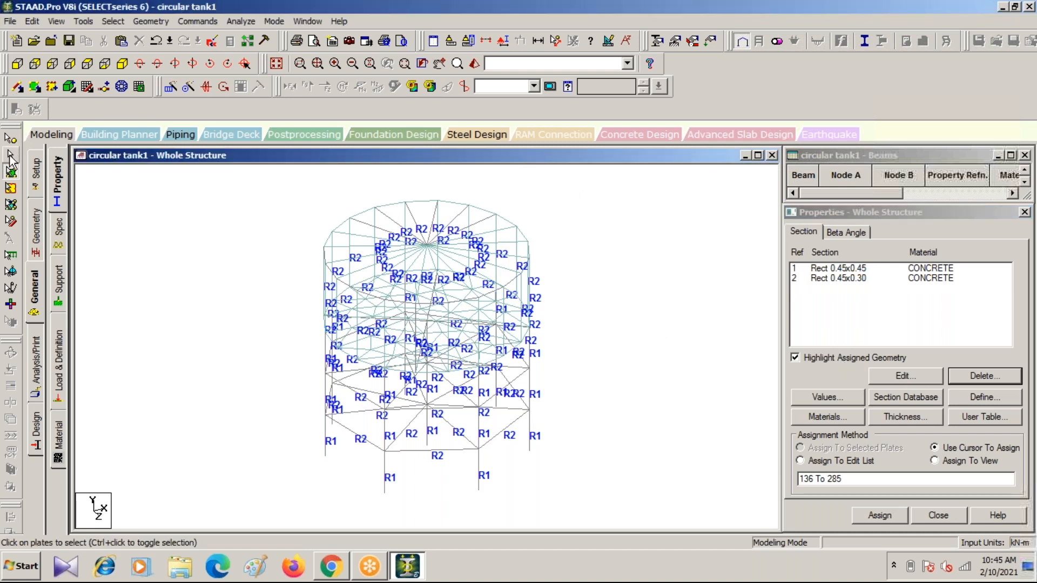
Select all roof, wall and base plates of the tank and delete them
left_click(11, 173)
left_click_drag(190, 178, 662, 383)
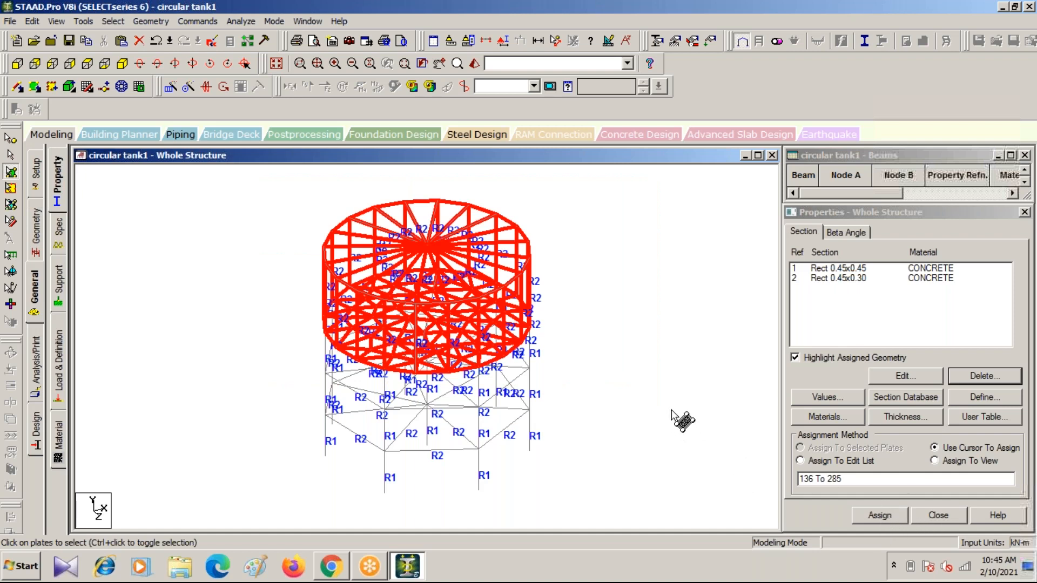
key("Delete")
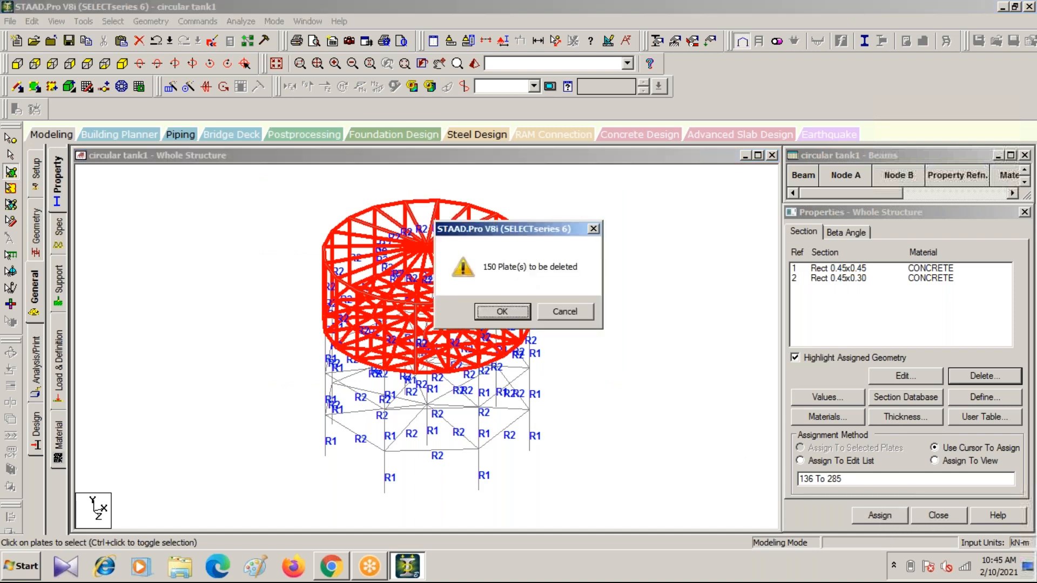
Delete the selected tank plates together with their unattached nodes, and inspect the remaining frame in the 3D rendered view
key("Return")
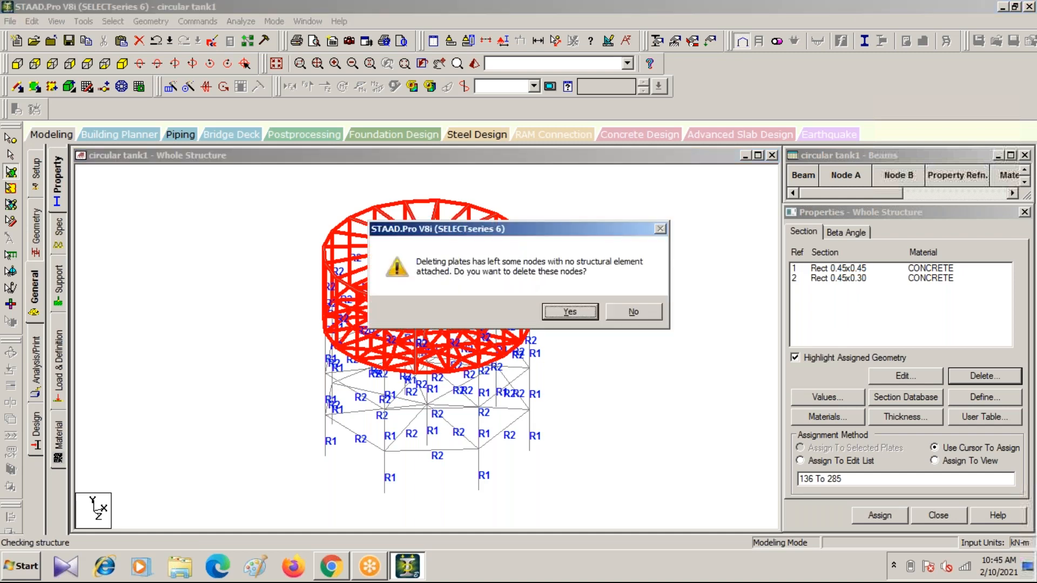
key("Return")
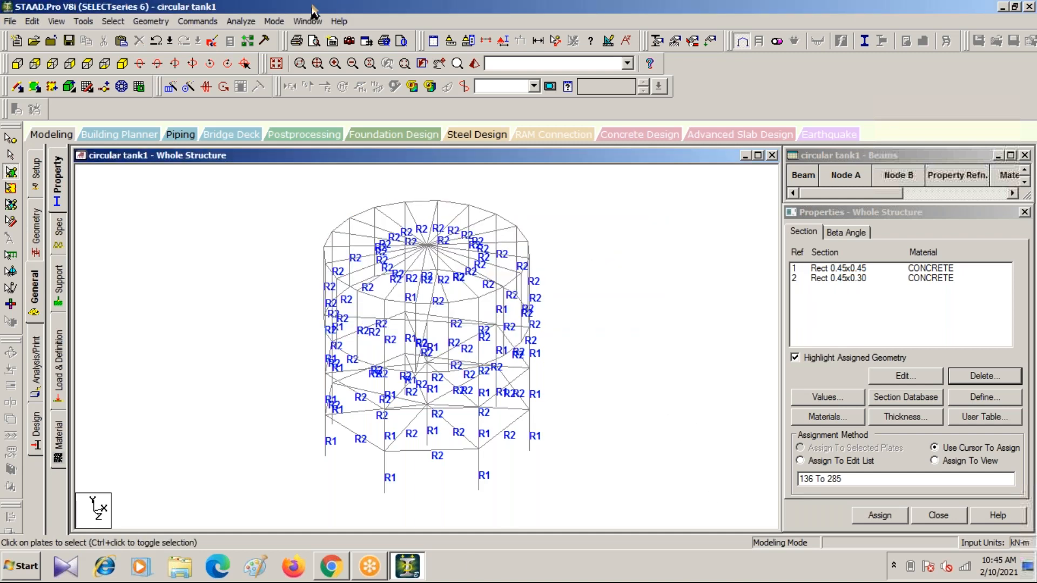
left_click(471, 64)
left_click_drag(700, 472, 577, 433)
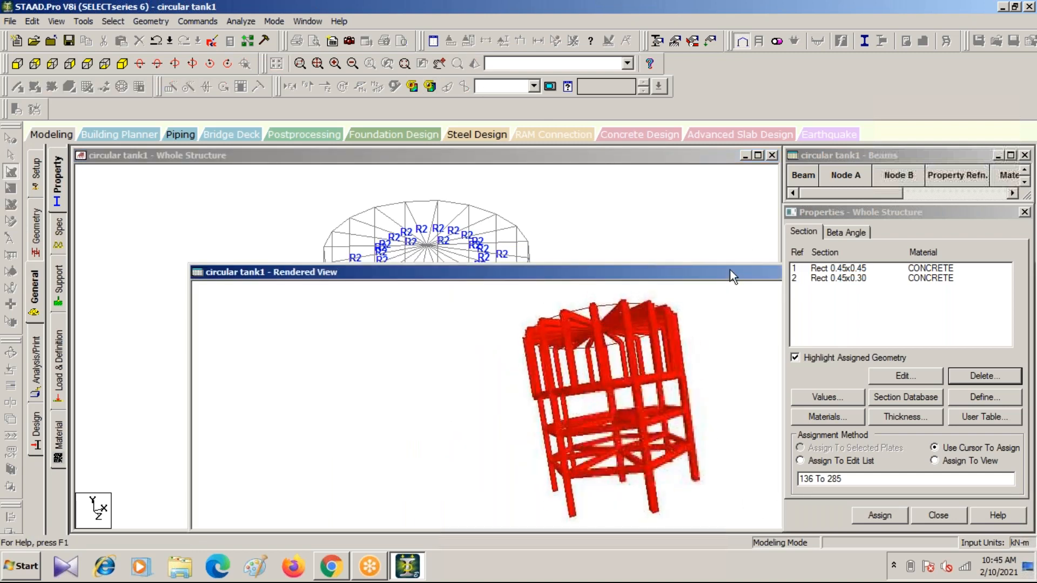
left_click_drag(727, 273, 267, 337)
left_click(568, 336)
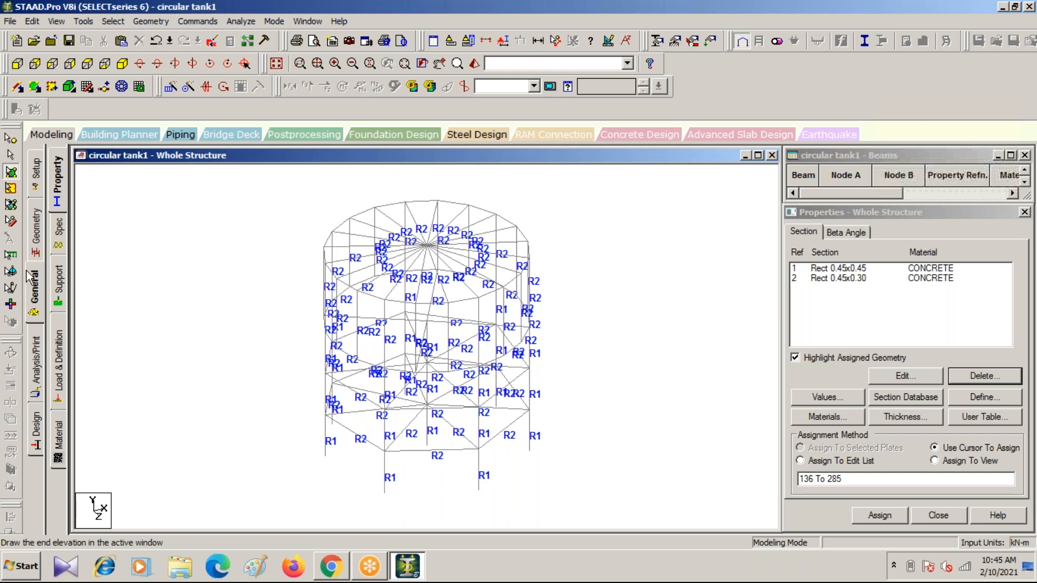
Isolate the tank-floor ring beam level with a Select to View section window and show it in isometric view
left_click(37, 232)
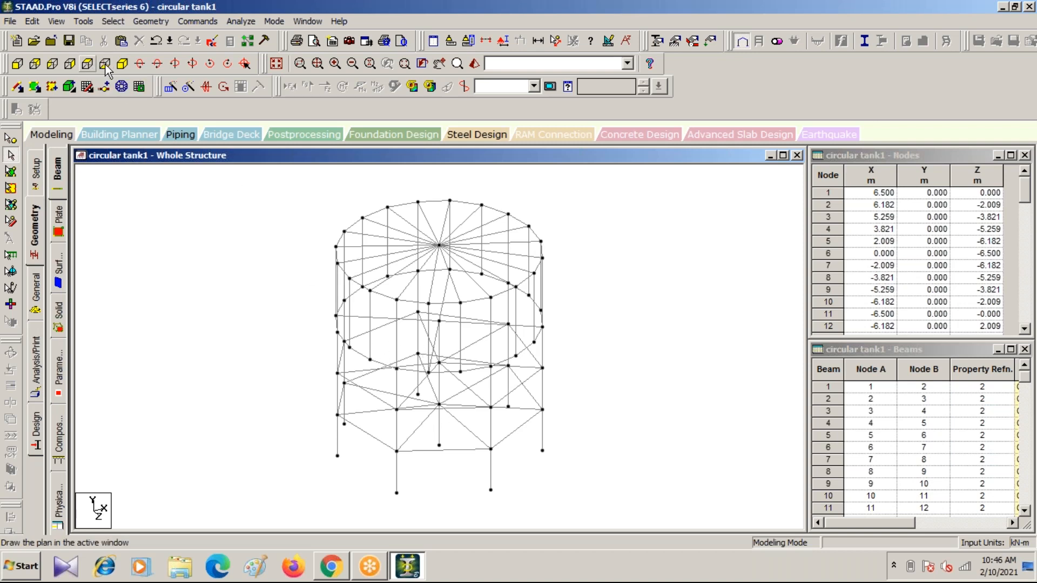
left_click(18, 64)
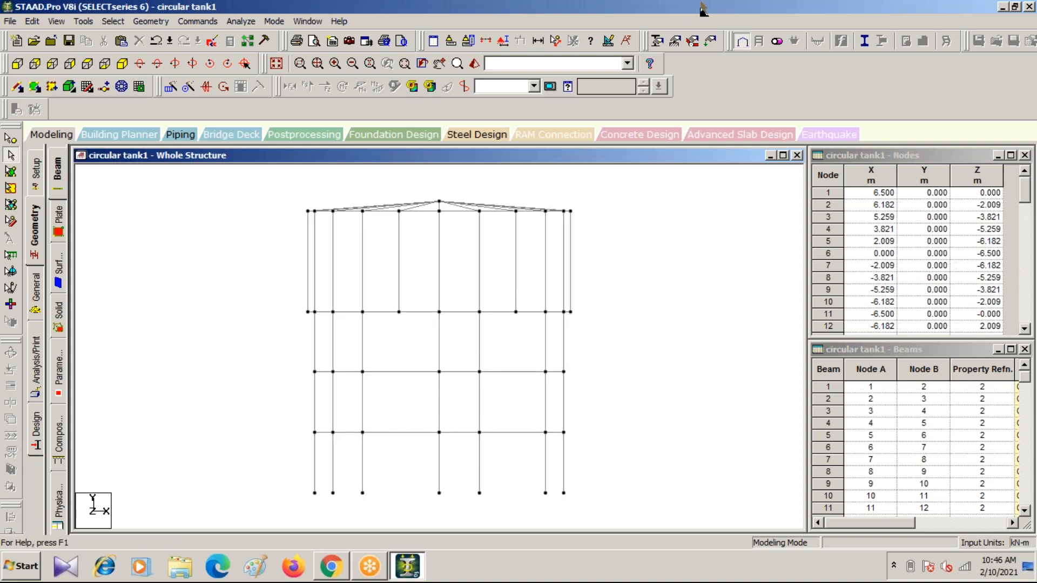
left_click(486, 41)
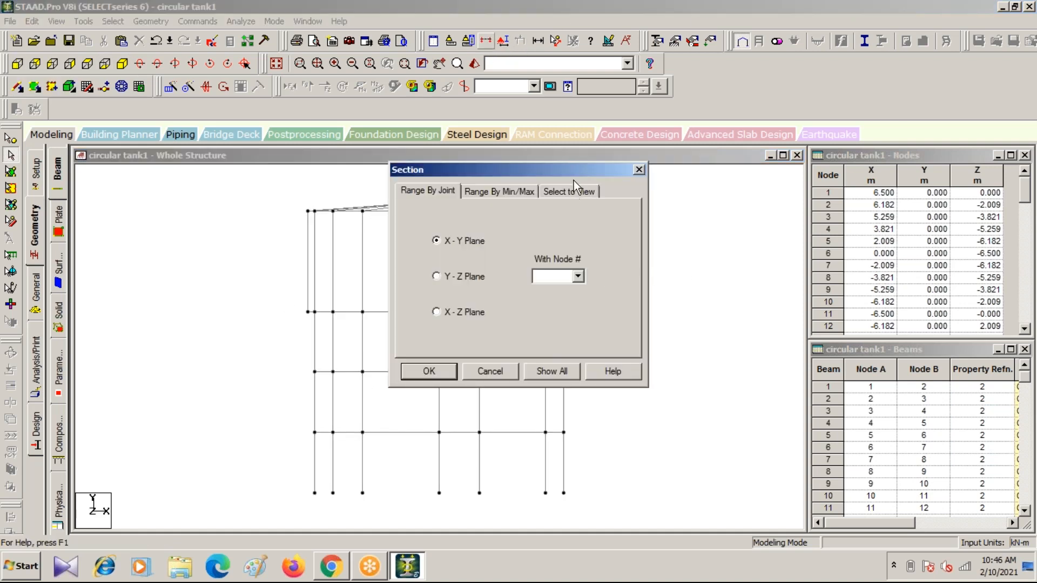
left_click(567, 190)
left_click(429, 372)
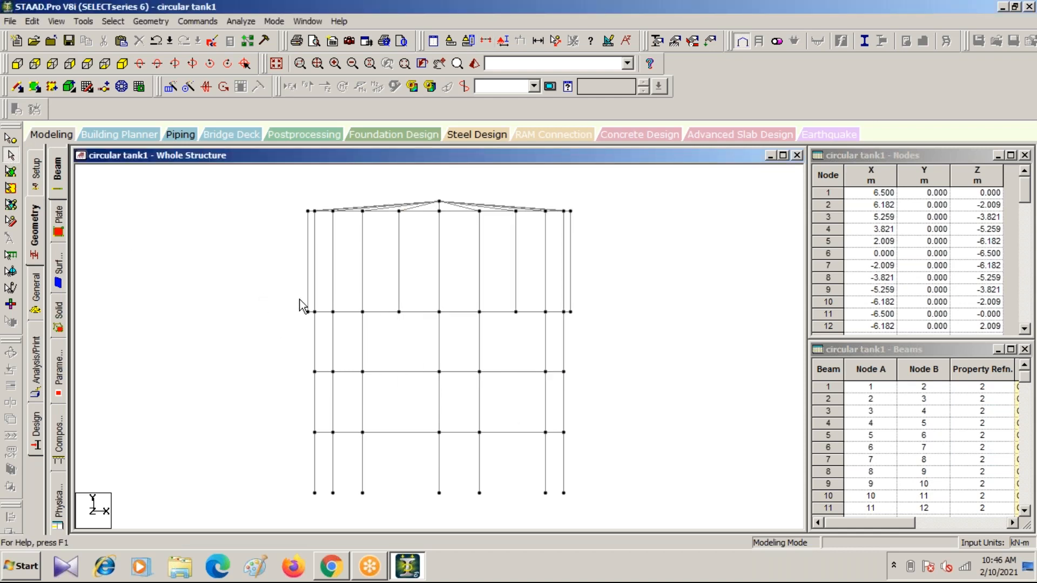
left_click_drag(298, 301, 598, 319)
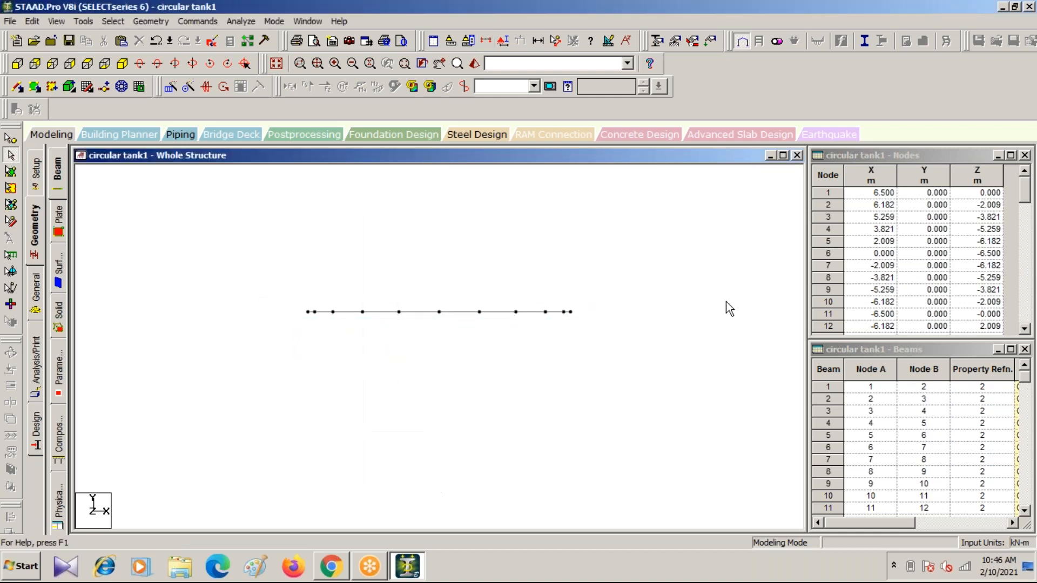
left_click(122, 63)
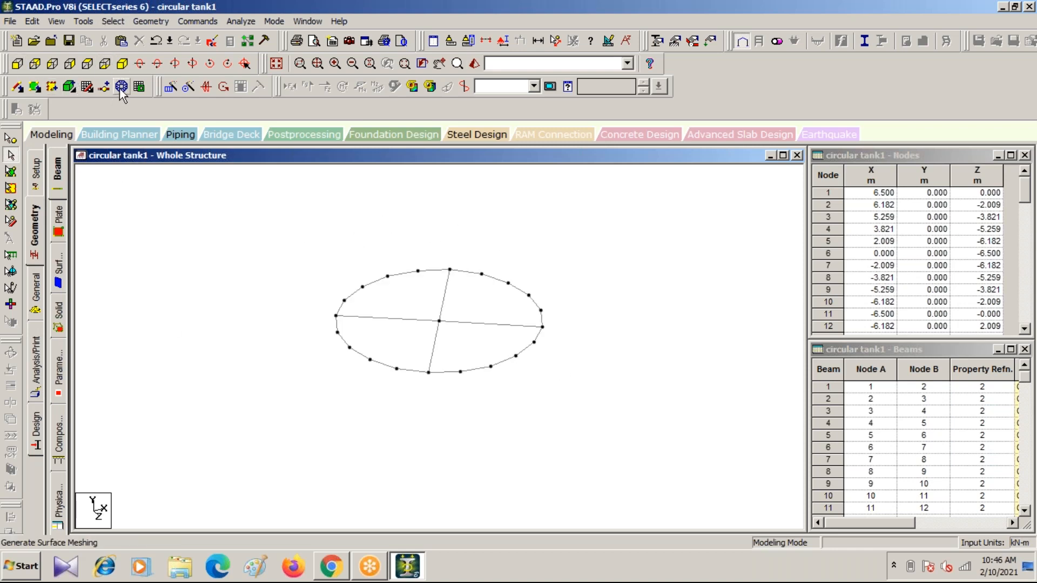
Outline a surface mesh boundary for the tank floor through the nodes around the ring beam, closing it at the starting node
left_click(122, 87)
left_click(388, 276)
left_click(418, 270)
left_click(450, 269)
left_click(509, 283)
left_click(529, 296)
left_click(540, 311)
left_click(542, 327)
left_click(534, 342)
left_click(515, 355)
left_click(491, 367)
left_click(461, 372)
left_click(428, 373)
left_click(397, 369)
left_click(370, 360)
left_click(349, 347)
left_click(338, 332)
left_click(336, 316)
left_click(345, 301)
left_click(362, 287)
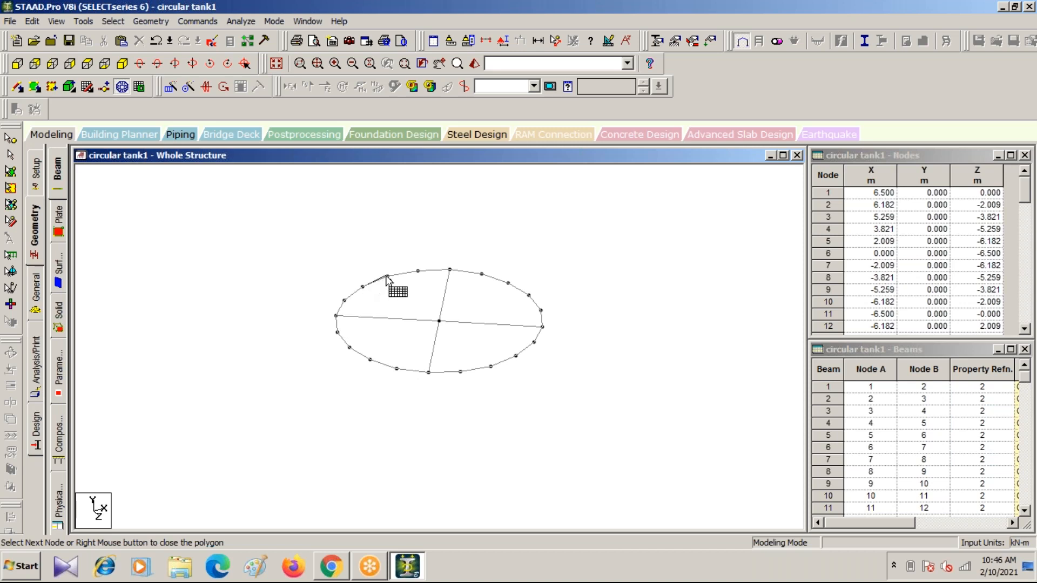
left_click(388, 276)
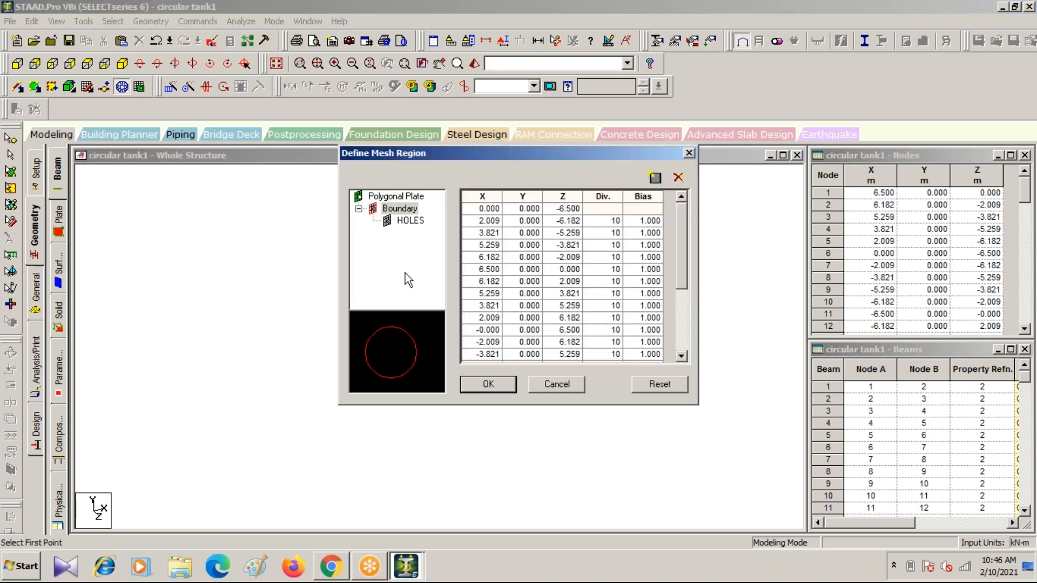
Set the divisions to 1 on every boundary edge of the polygonal plate region and generate the floor mesh
left_click(613, 221)
key("Tab")
key("shift+Tab")
type("1")
key("Down")
type("1")
key("Down")
type("1")
key("Down")
type("1")
key("Down")
type("1")
key("Down")
type("1")
key("Down")
type("1")
key("Down")
key("1")
key("Down")
key("1")
key("Down")
key("1")
key("Down")
key("1")
key("Down")
key("1")
key("Down")
key("1")
key("Down")
key("1")
key("Down")
key("1")
key("Down")
key("1")
key("Down")
key("1")
key("Down")
key("1")
key("Down")
key("1")
key("Down")
key("1")
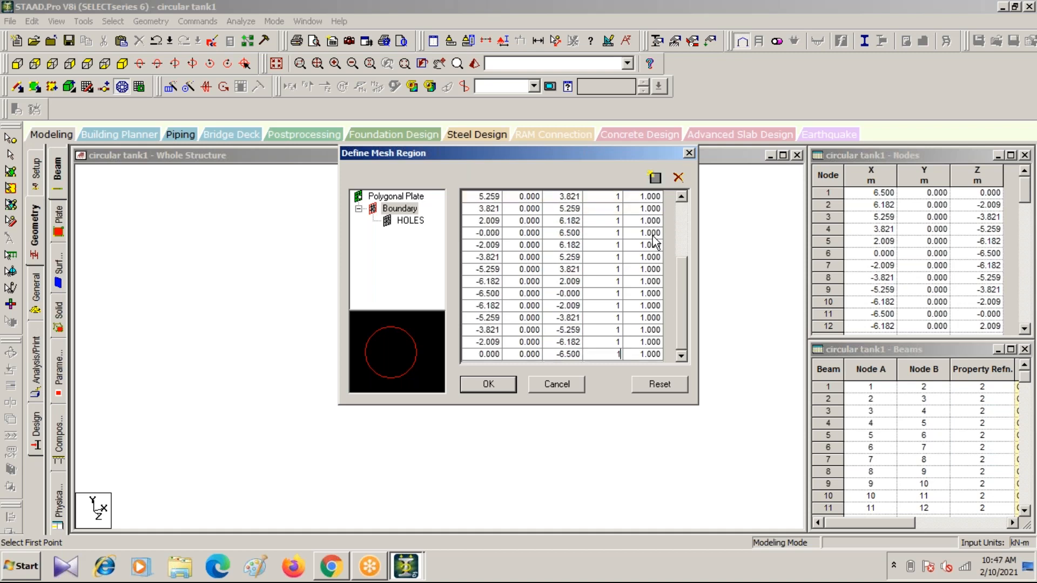
left_click(502, 388)
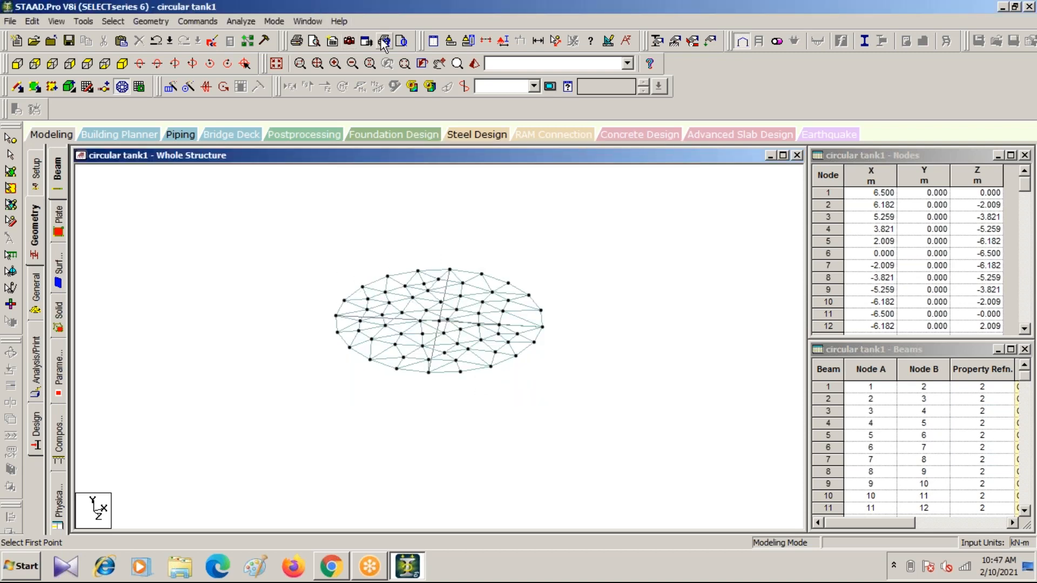
Check the meshed floor in the 3D rendered view and delete all its plates together with their unattached nodes
left_click(474, 63)
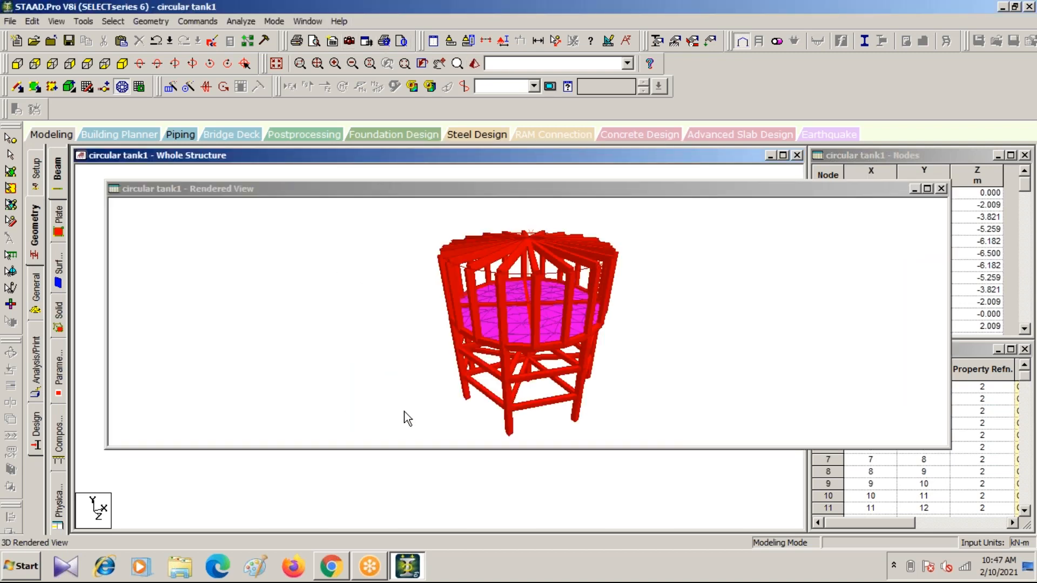
left_click(941, 189)
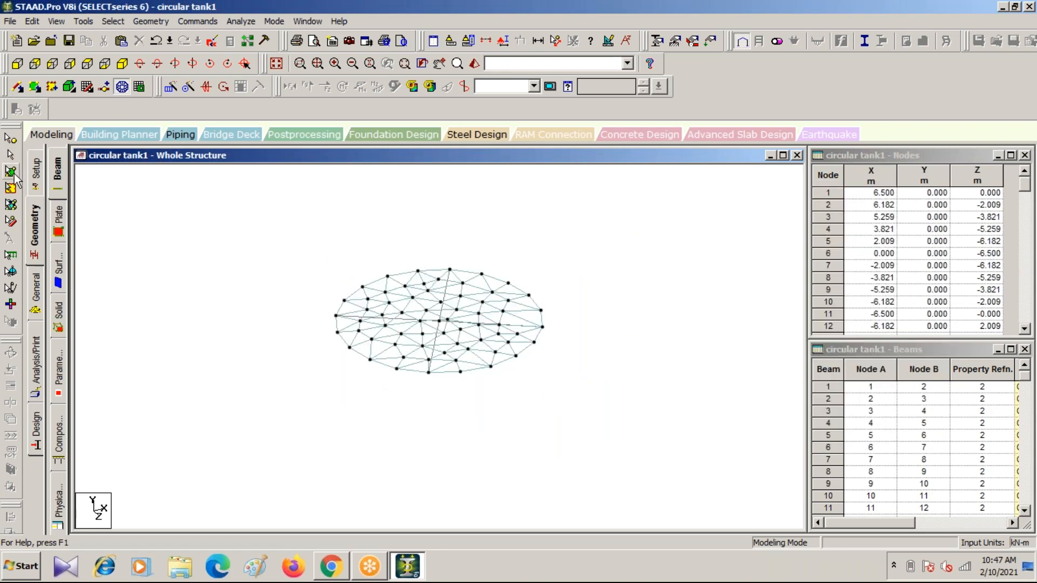
left_click(10, 171)
left_click_drag(277, 221, 665, 438)
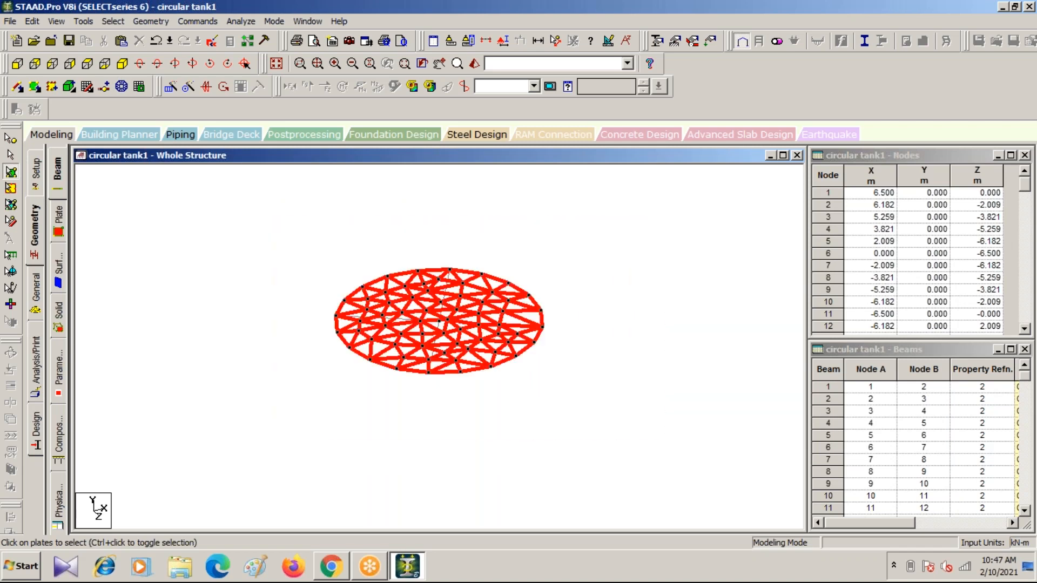
key("Delete")
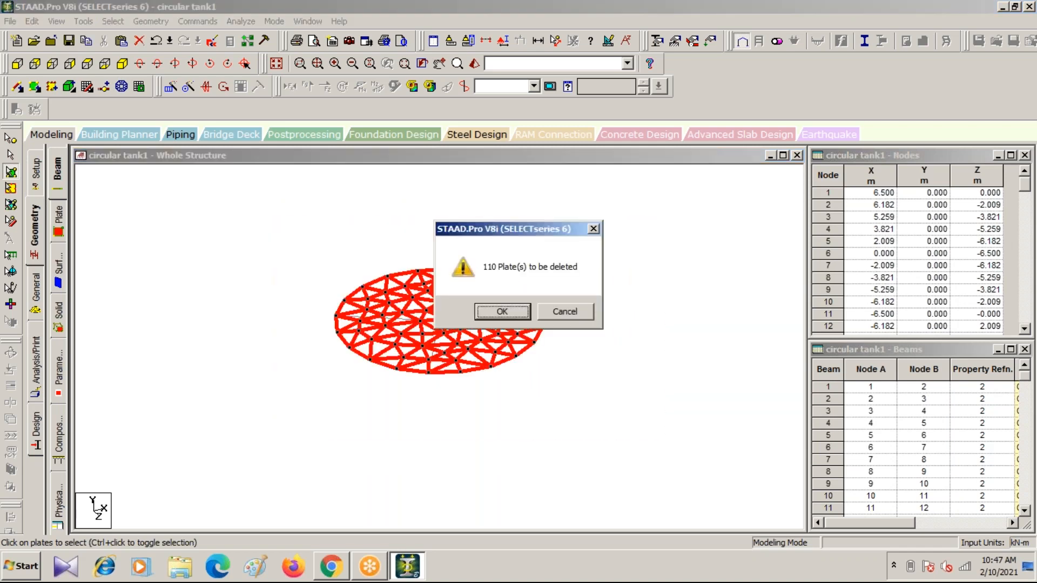
key("Return")
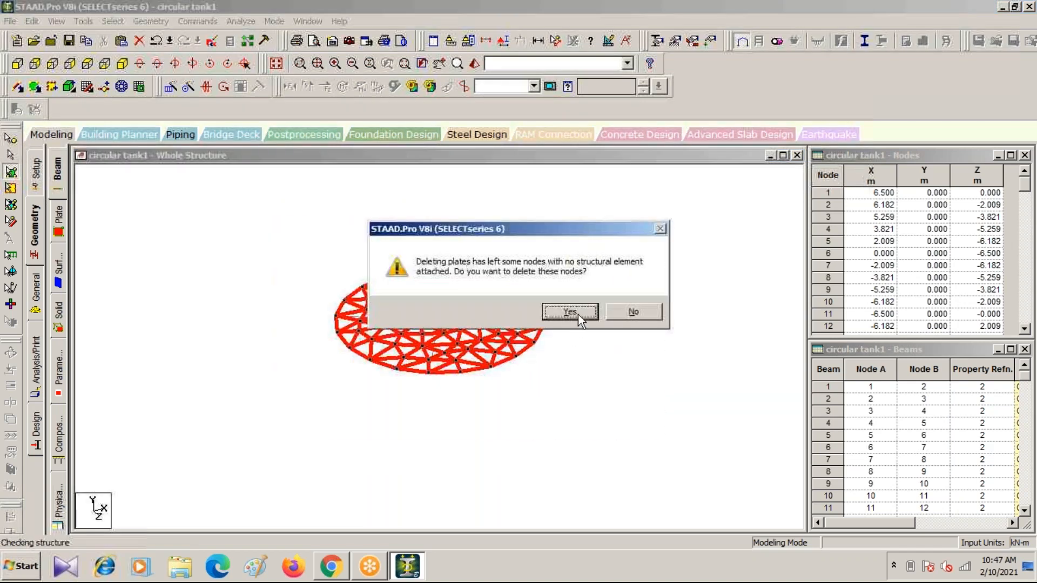
left_click(578, 315)
Add radial beams from the floor's centre node to the ring nodes that lack one
left_click(170, 86)
left_click_drag(439, 322, 418, 270)
left_click_drag(440, 321, 481, 274)
left_click_drag(440, 321, 508, 282)
left_click_drag(440, 321, 535, 342)
left_click_drag(438, 321, 516, 356)
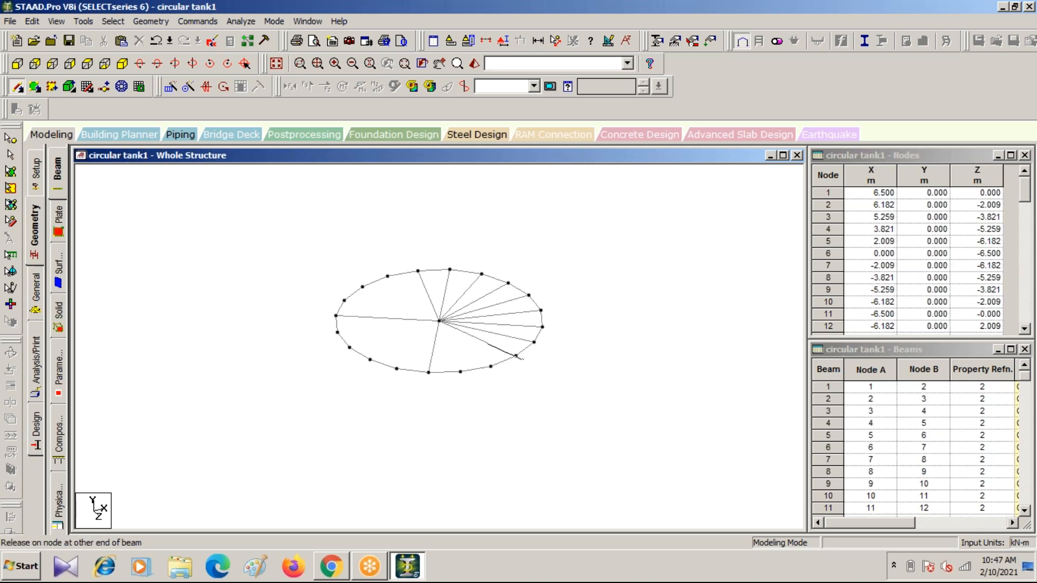
left_click(441, 315)
left_click(498, 316)
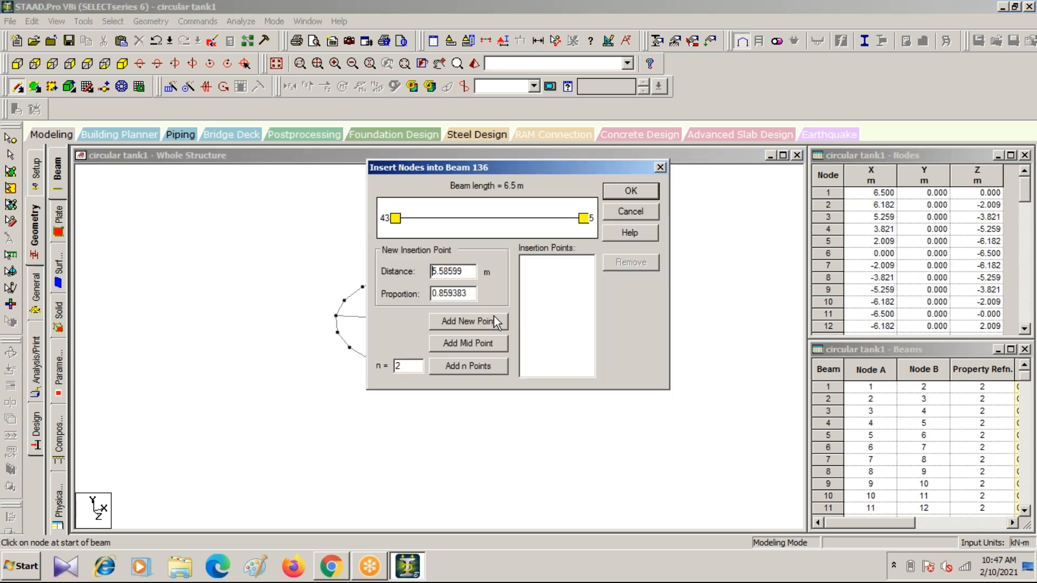
left_click(659, 167)
left_click_drag(439, 322, 344, 301)
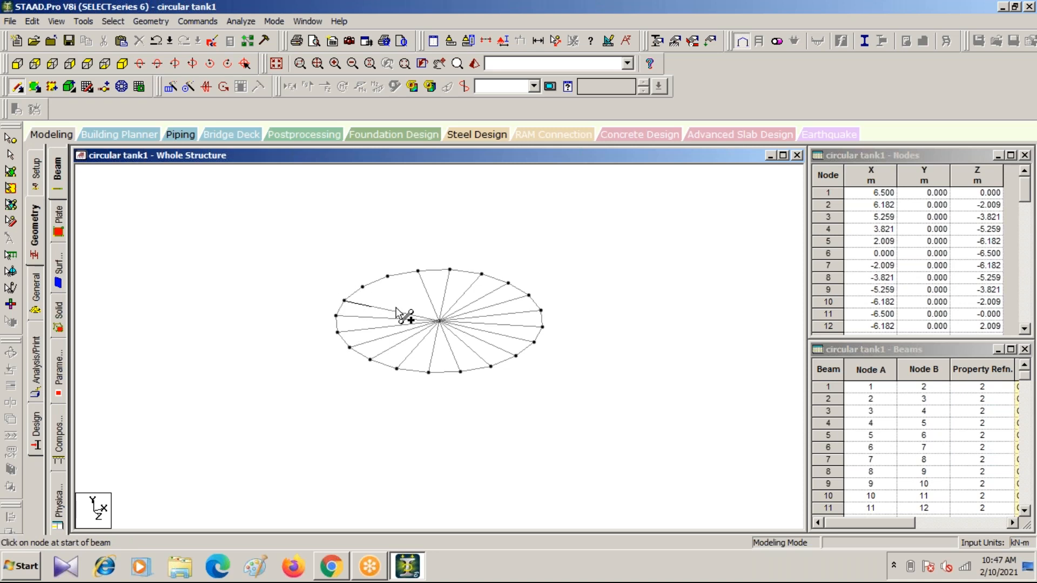
left_click_drag(439, 321, 362, 287)
left_click_drag(438, 319, 388, 276)
Add a triangular plate between the floor's centre node and two adjacent nodes at the back of the ring
left_click(34, 87)
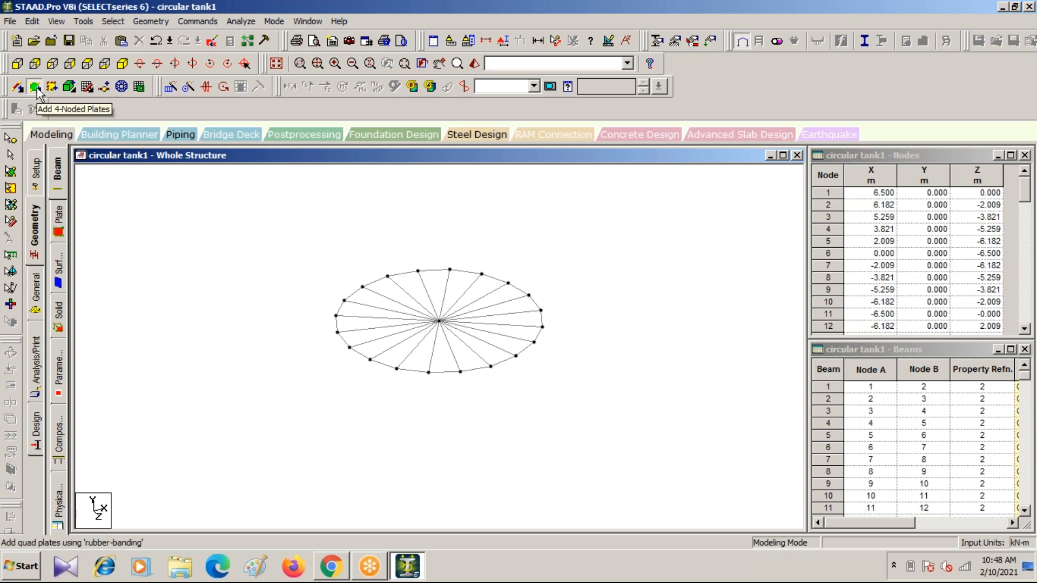
left_click(155, 23)
mouse_move(184, 117)
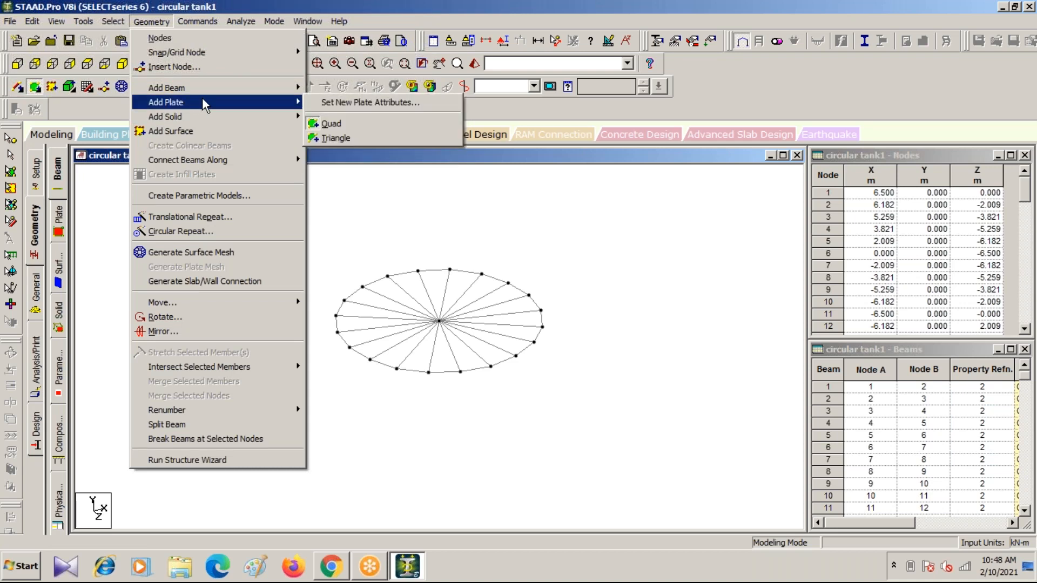
left_click(333, 138)
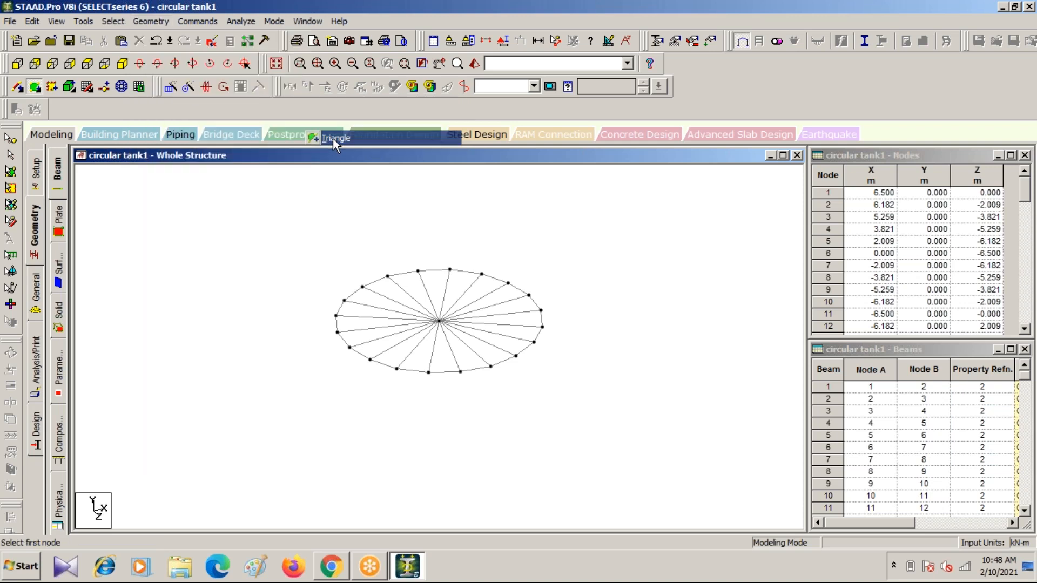
left_click(438, 321)
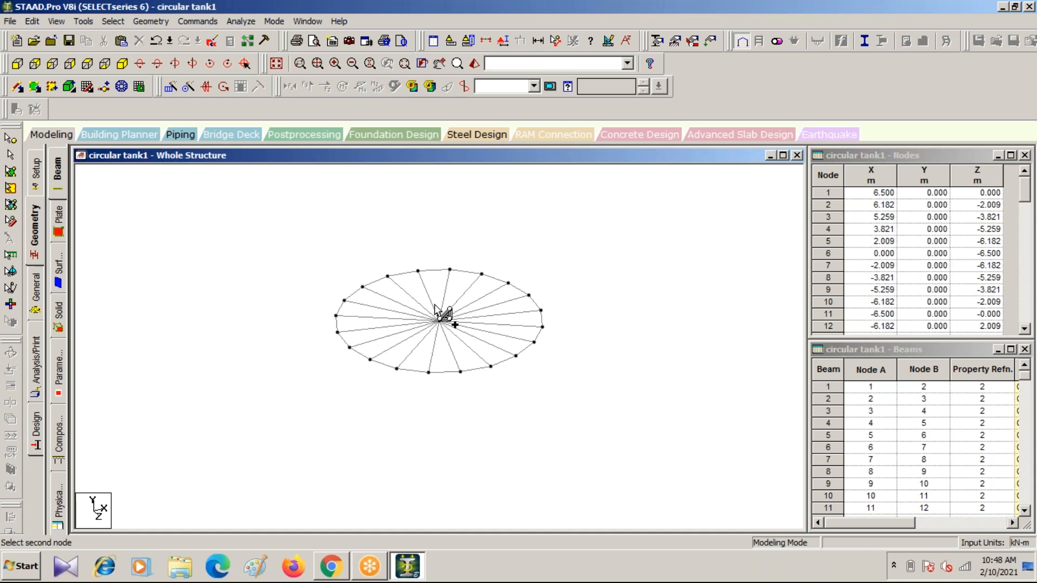
left_click(419, 270)
left_click(388, 276)
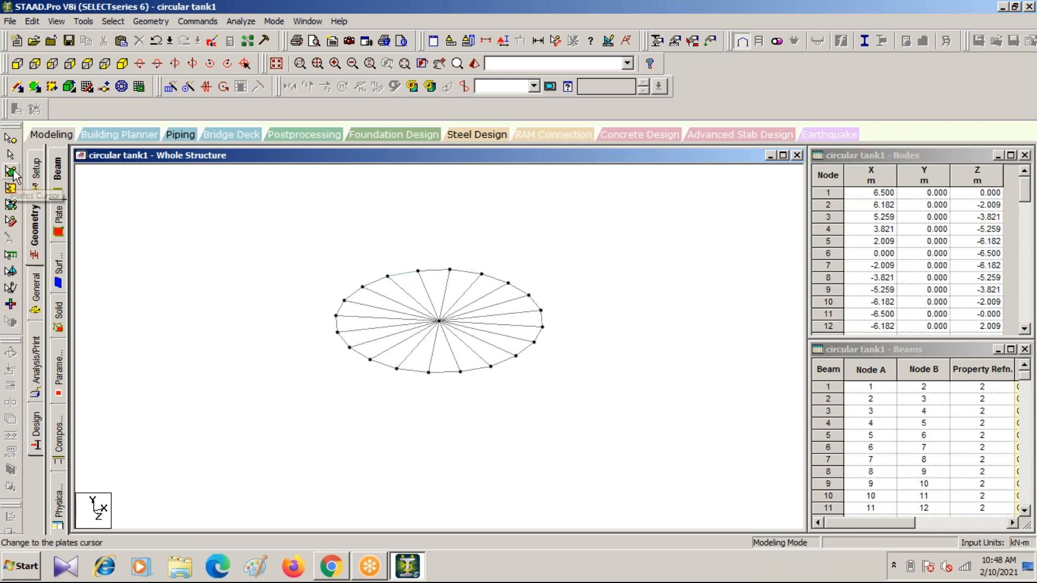
Circularly repeat the triangular plate about the Y axis through X 0, Z 0 over 360 degrees in 20 steps
left_click(12, 171)
left_click(418, 295)
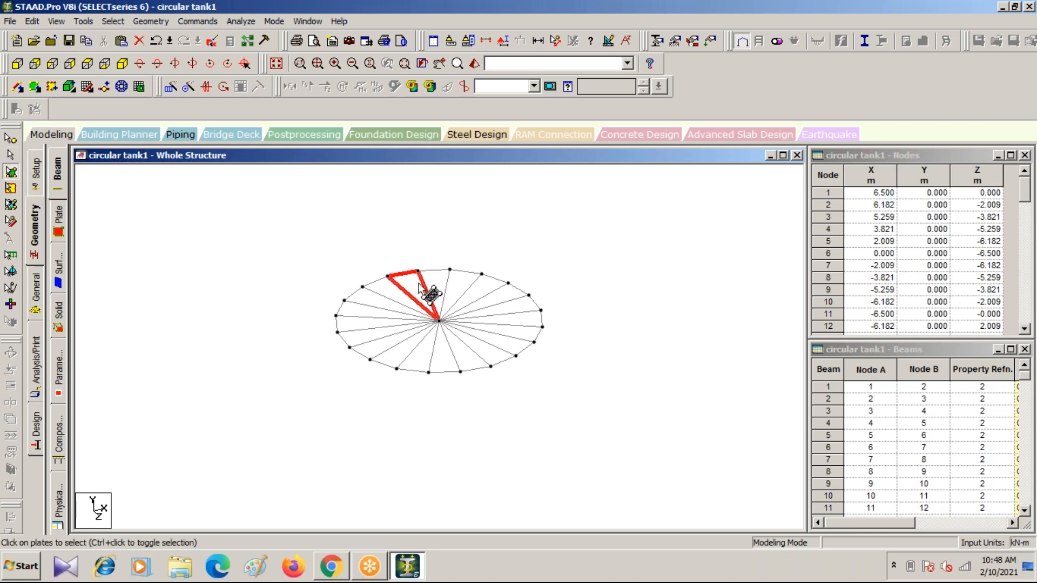
left_click(184, 86)
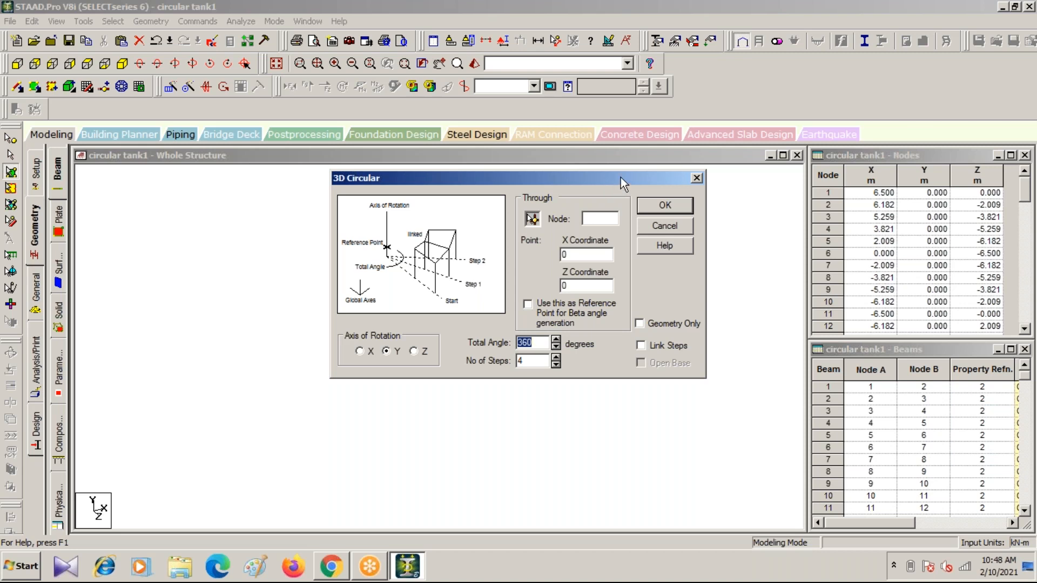
left_click_drag(621, 177, 884, 230)
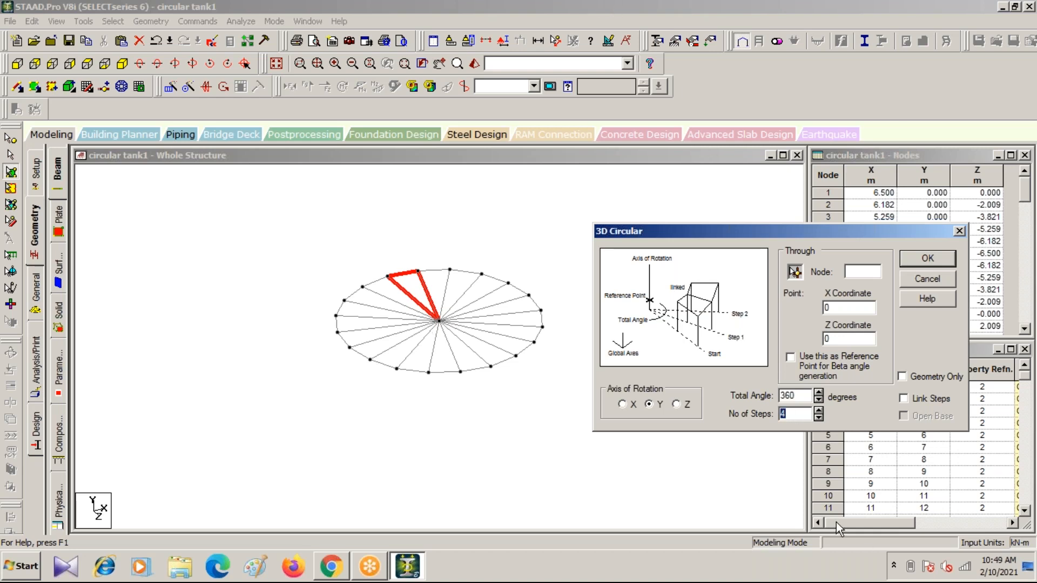
type("20")
left_click(913, 258)
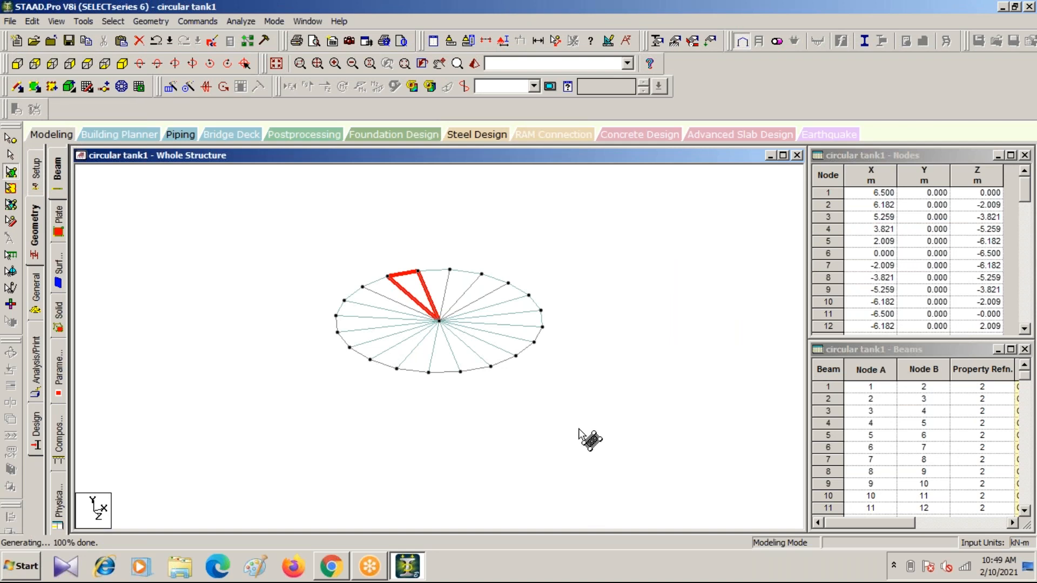
left_click(579, 429)
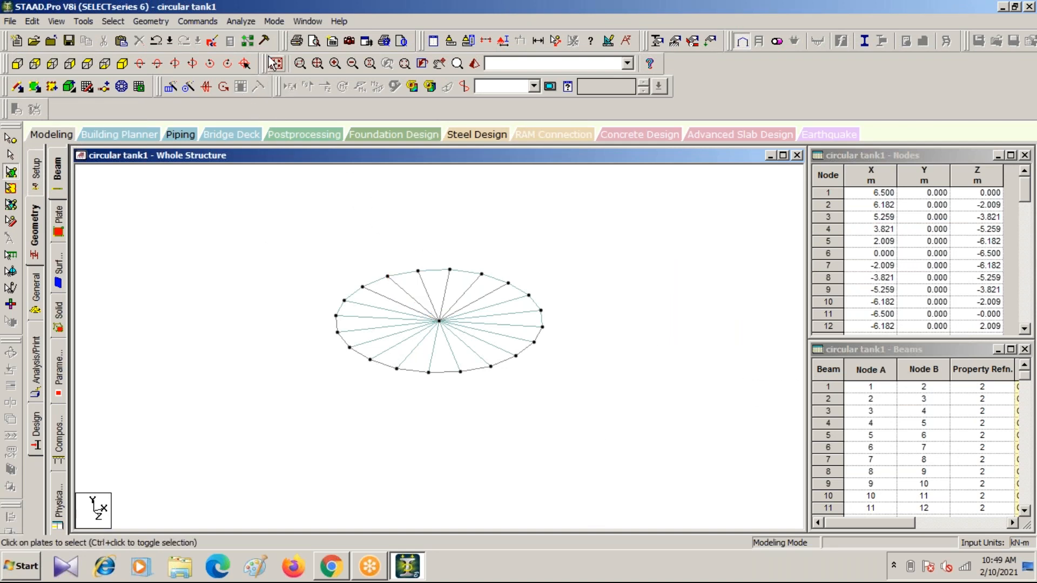
Inspect the tank floor plates in the 3D rendered view and close it
left_click(475, 65)
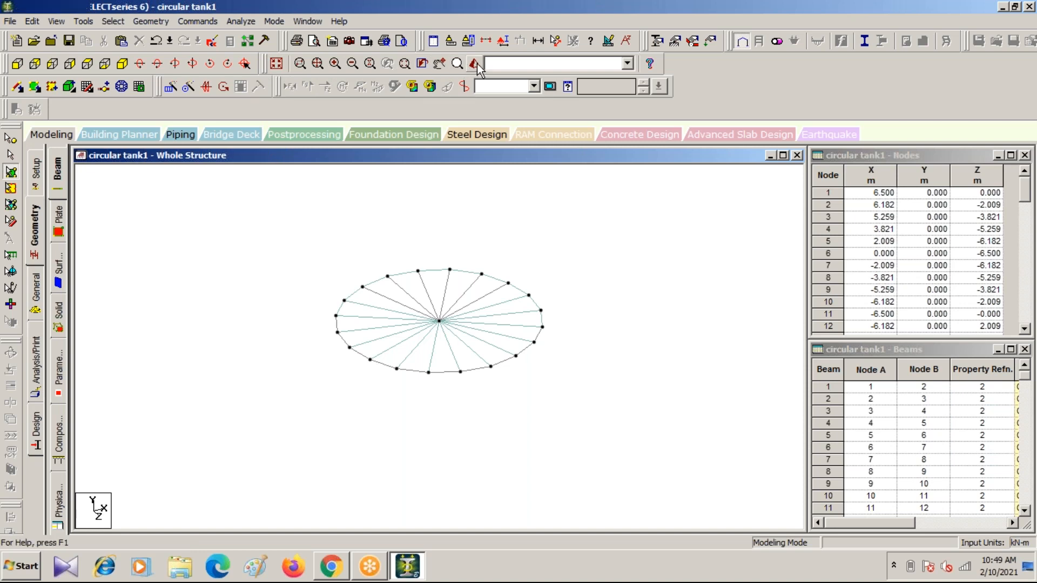
left_click_drag(706, 397, 942, 274)
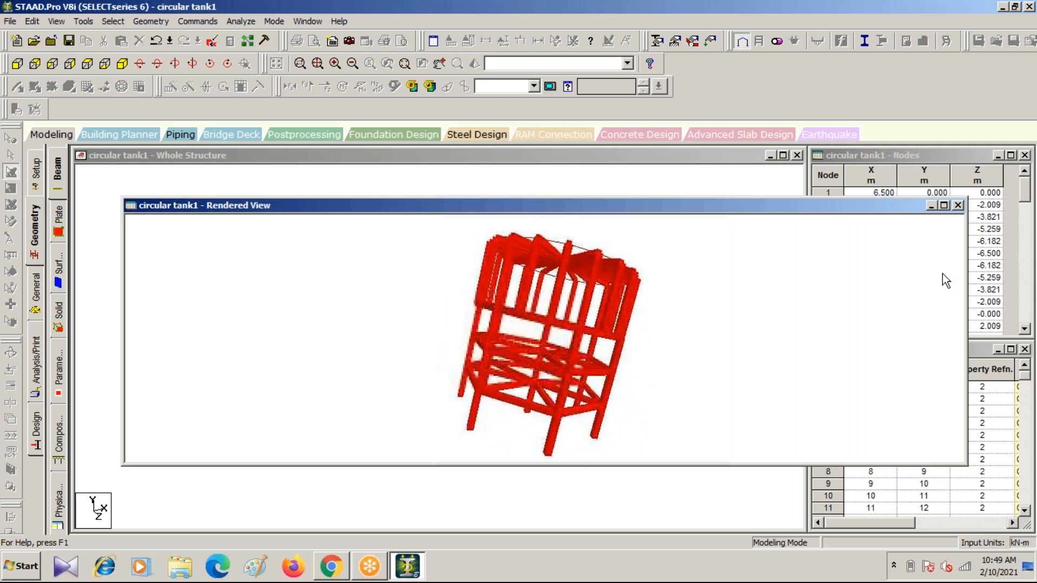
left_click(958, 205)
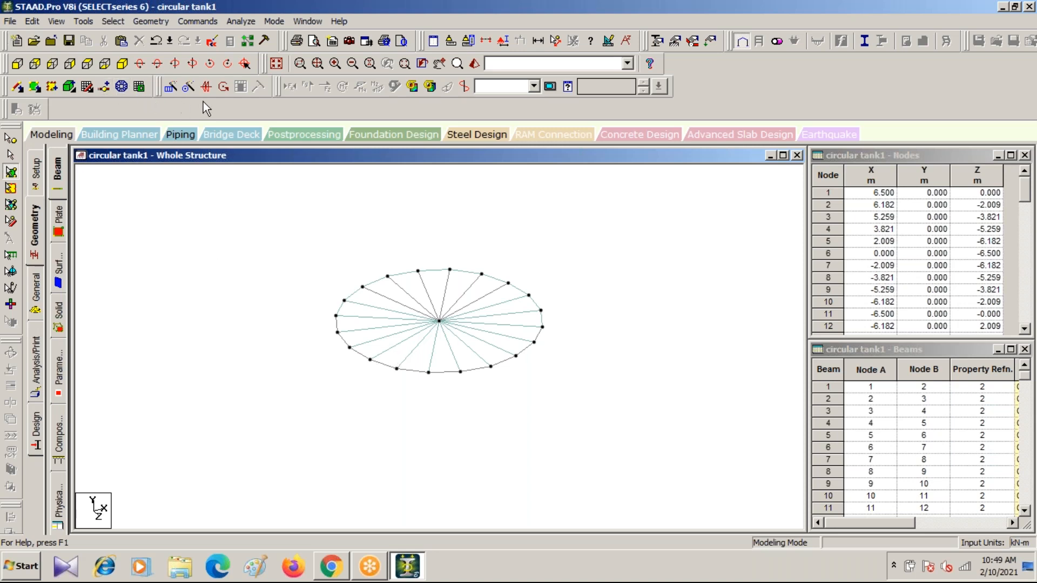
Select all roof, wall and floor-ring beams of the tank body in front view, fill their grid with plates, and accept the auto save
left_click(276, 64)
left_click(17, 64)
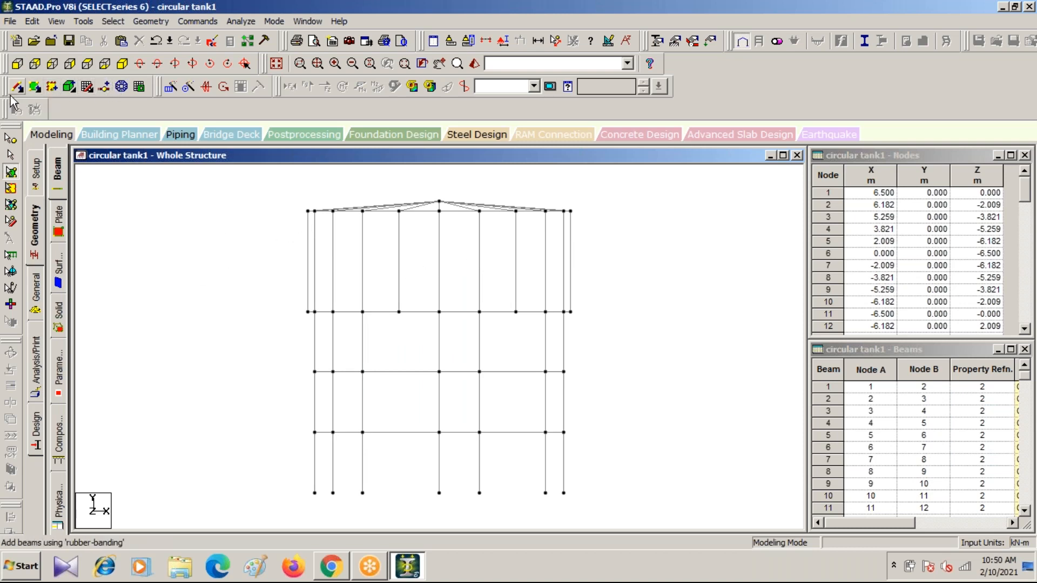
left_click(11, 155)
left_click_drag(263, 220, 643, 301)
left_click_drag(261, 188, 586, 224)
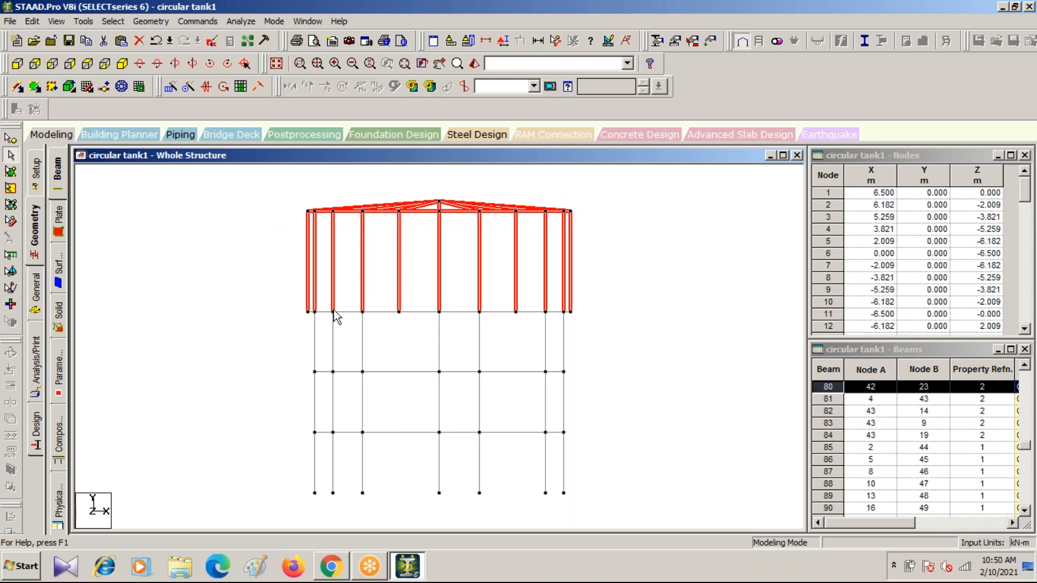
left_click_drag(289, 308, 599, 315)
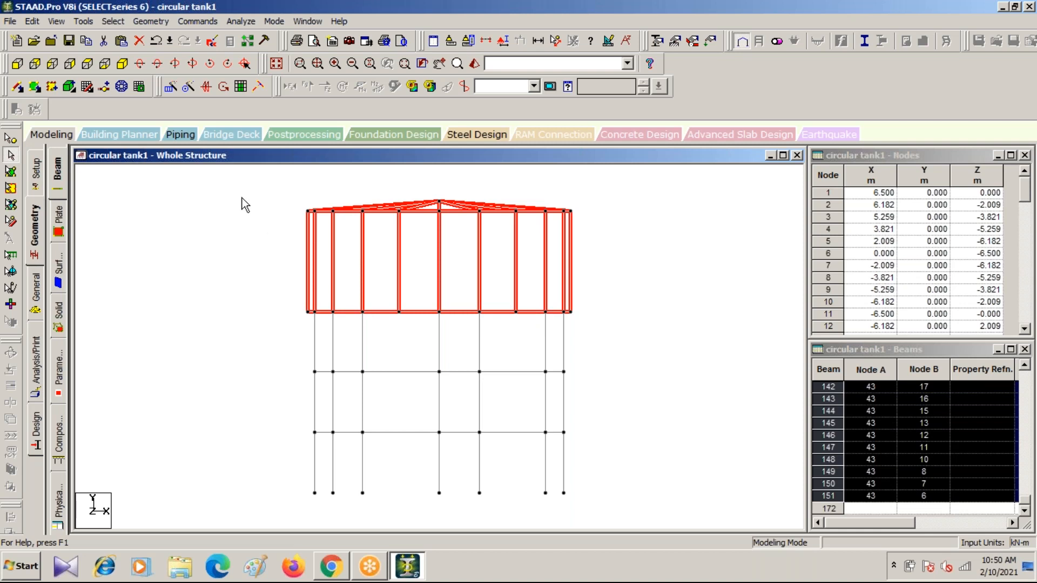
left_click(241, 88)
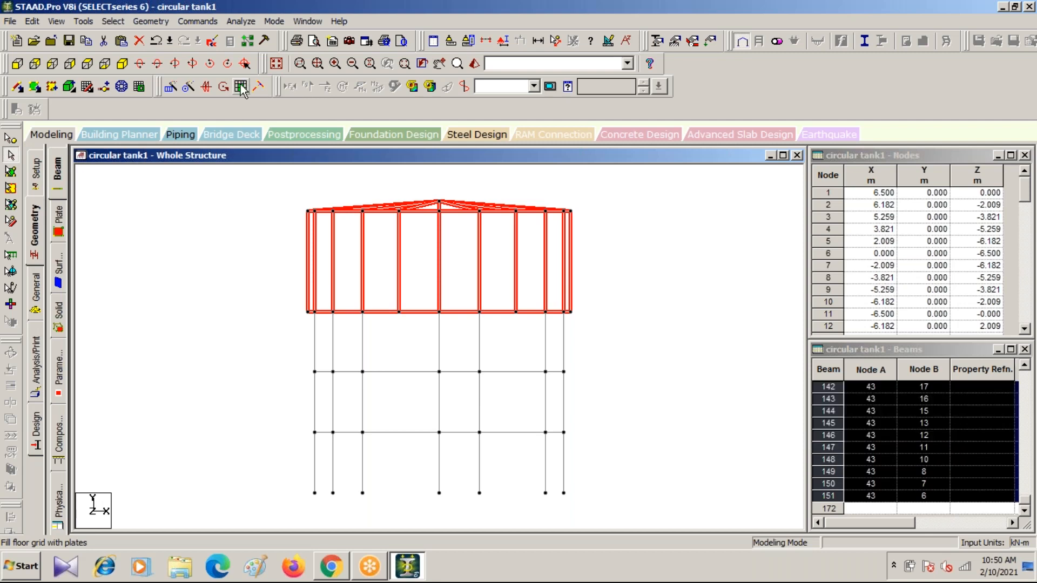
left_click(567, 312)
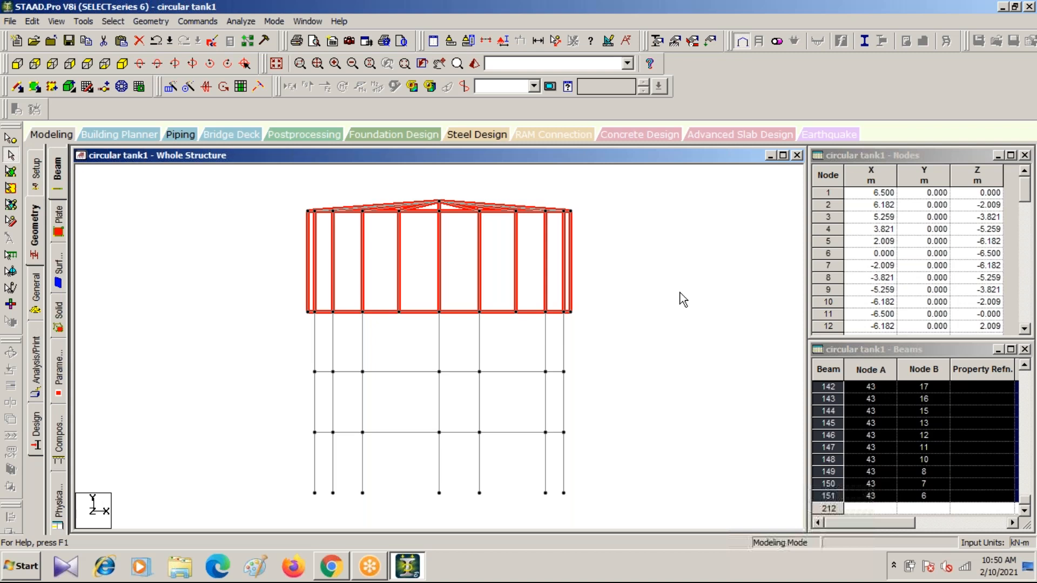
left_click(640, 309)
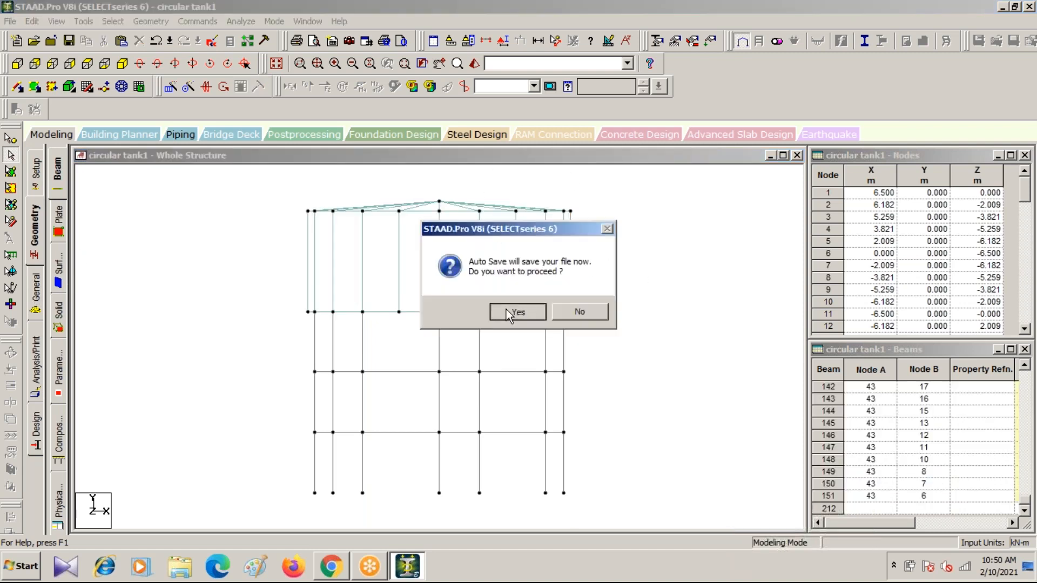
left_click(507, 310)
left_click(435, 299)
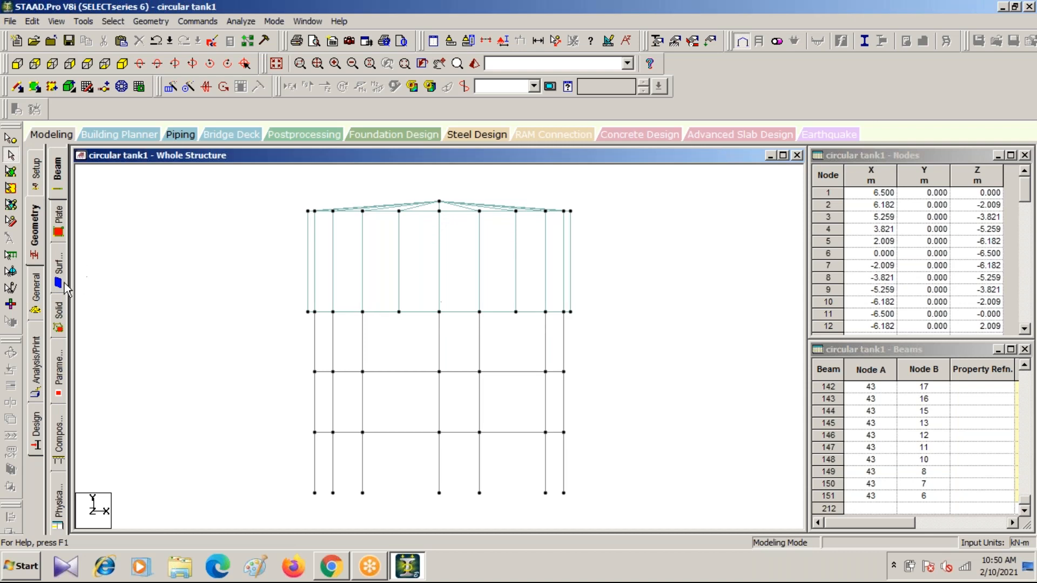
Create a plate element thickness property of 0.2 m at all four nodes in CONCRETE
left_click(35, 304)
left_click(912, 417)
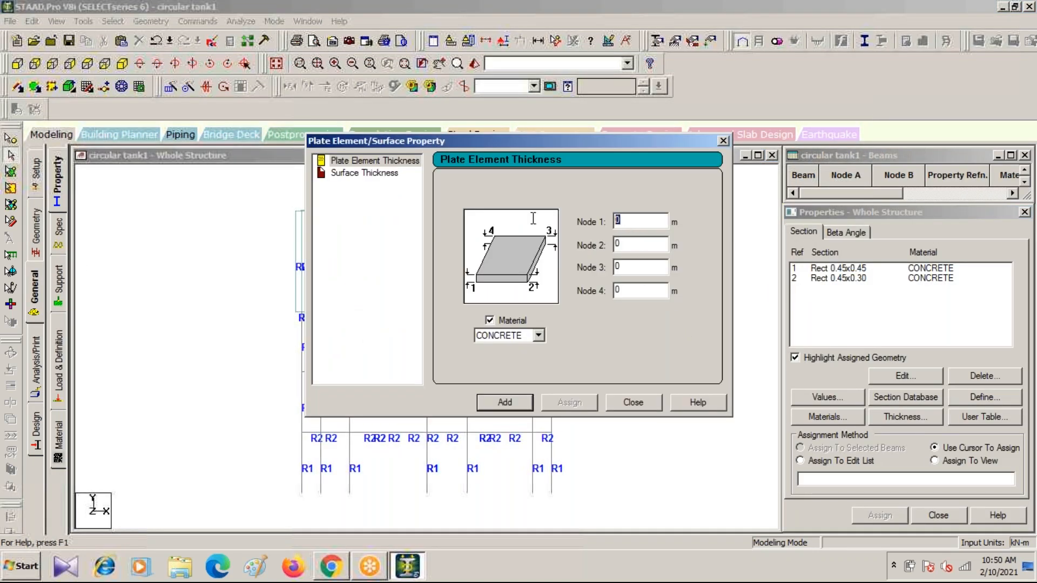
type(".2")
left_click(505, 402)
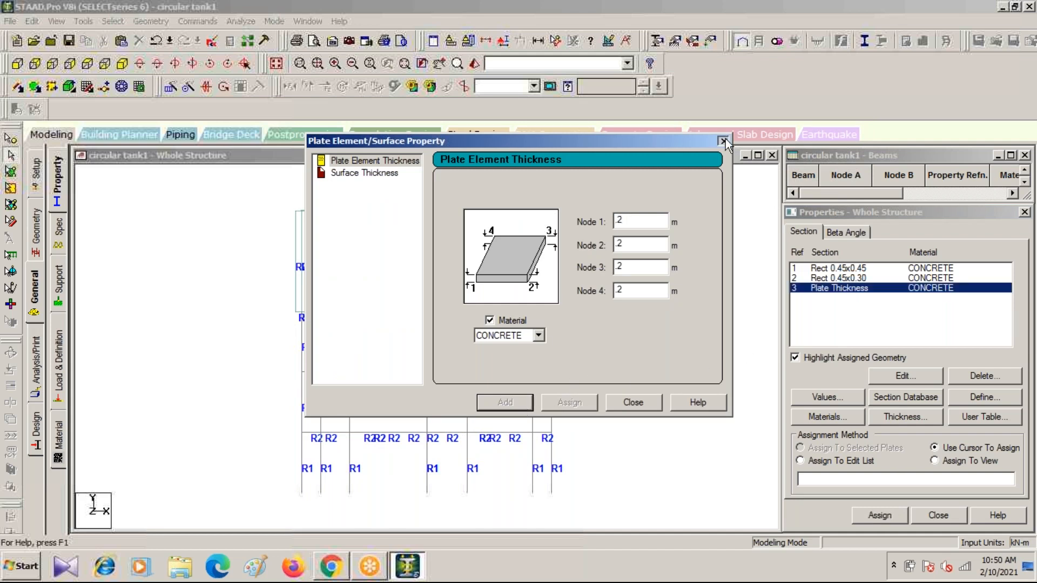
left_click(723, 140)
Assign the Plate Thickness property to all roof, wall and floor plates of the tank
left_click(836, 291)
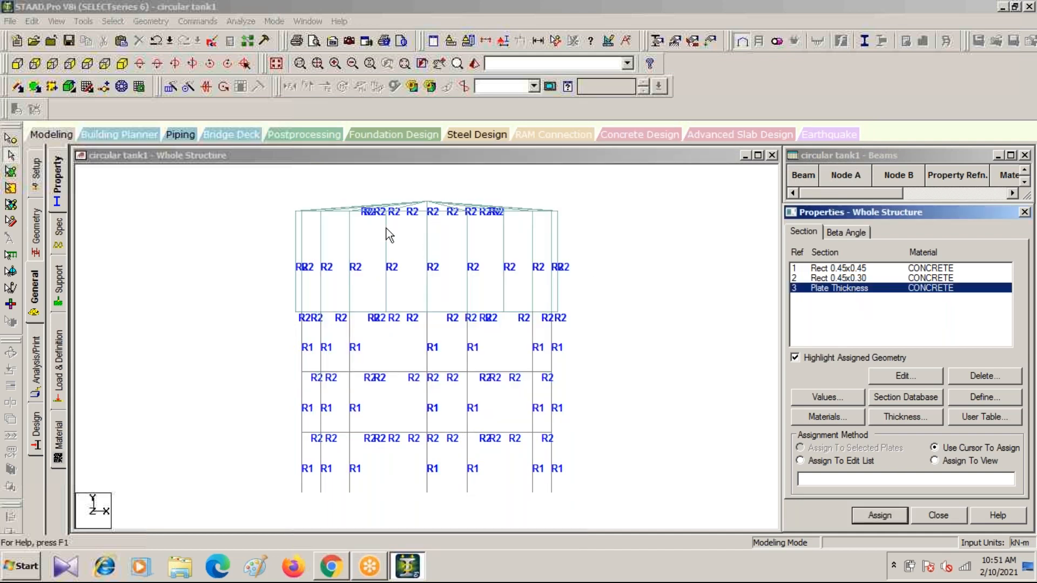
left_click(123, 65)
left_click(122, 65)
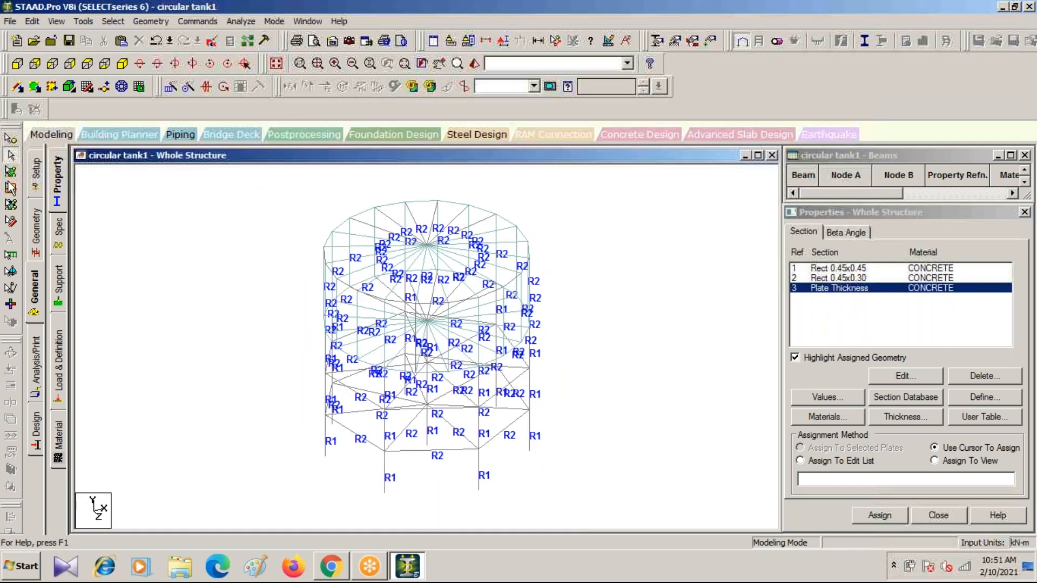
left_click(10, 172)
left_click_drag(251, 193, 669, 384)
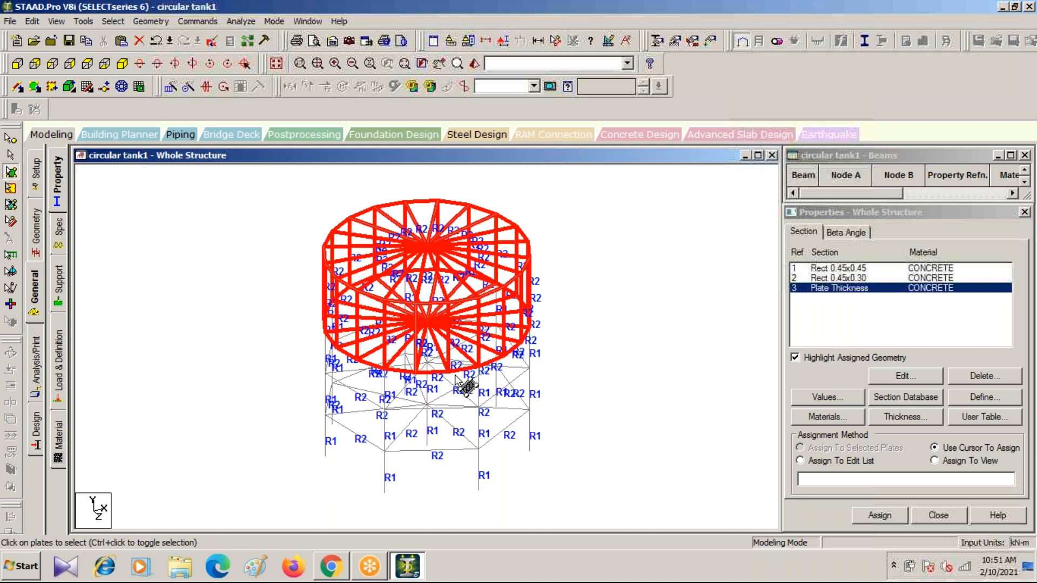
left_click(881, 516)
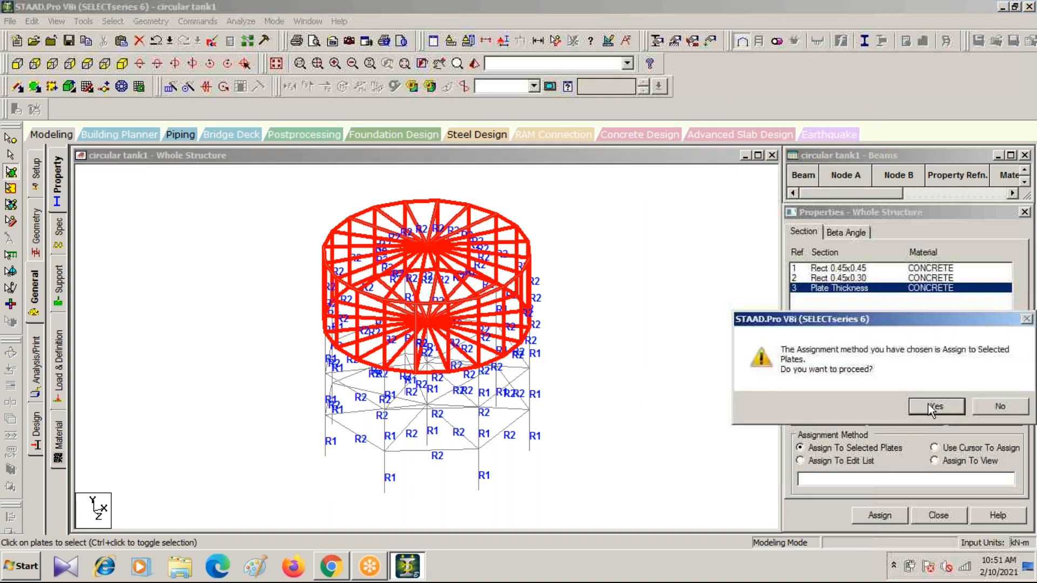
left_click(931, 408)
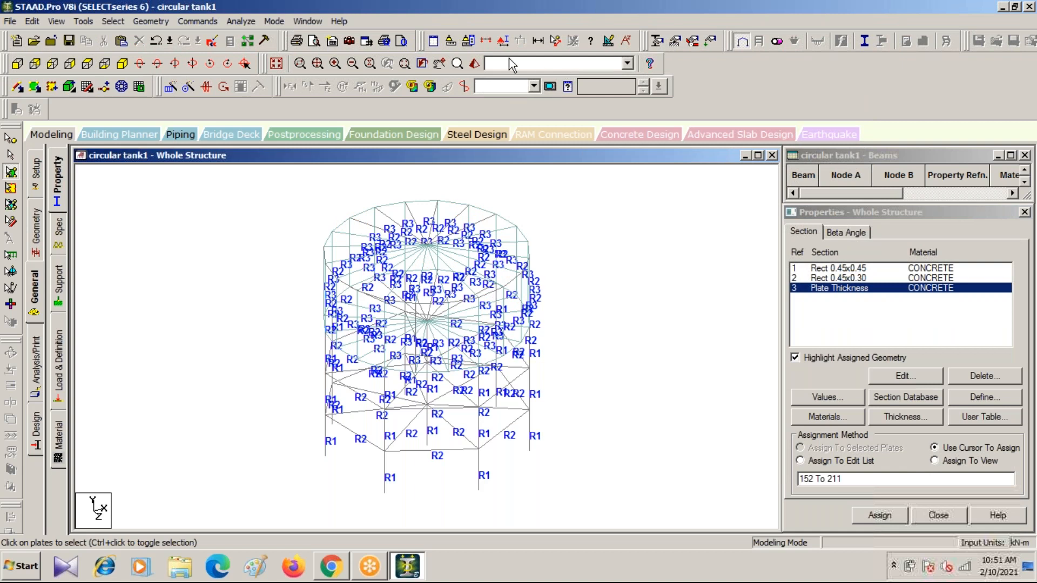
Examine the tank's plates and beams from several angles in the 3D rendered view and close it
left_click(474, 64)
left_click_drag(665, 416, 574, 451)
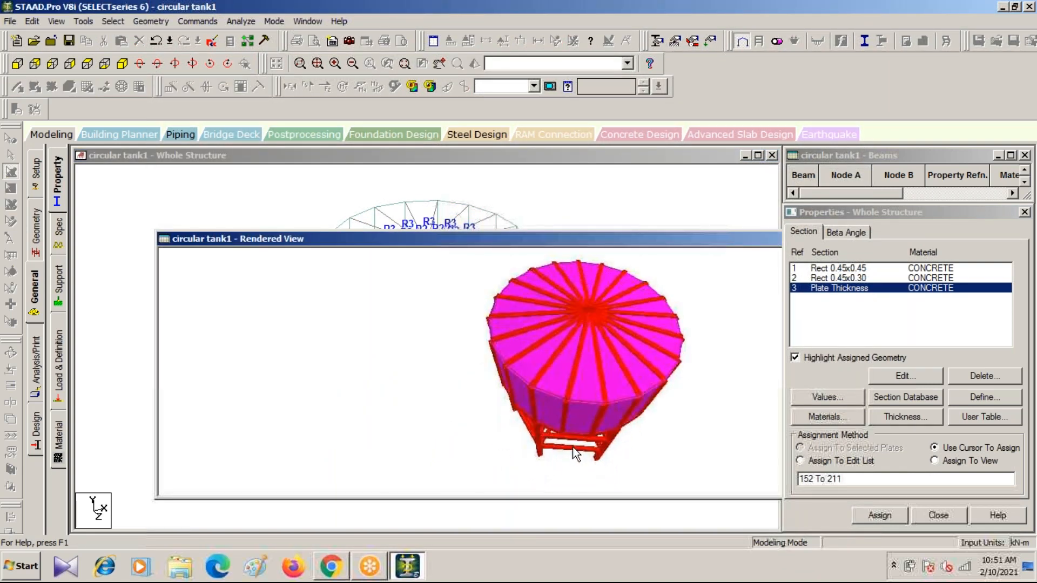
left_click_drag(677, 247, 651, 322)
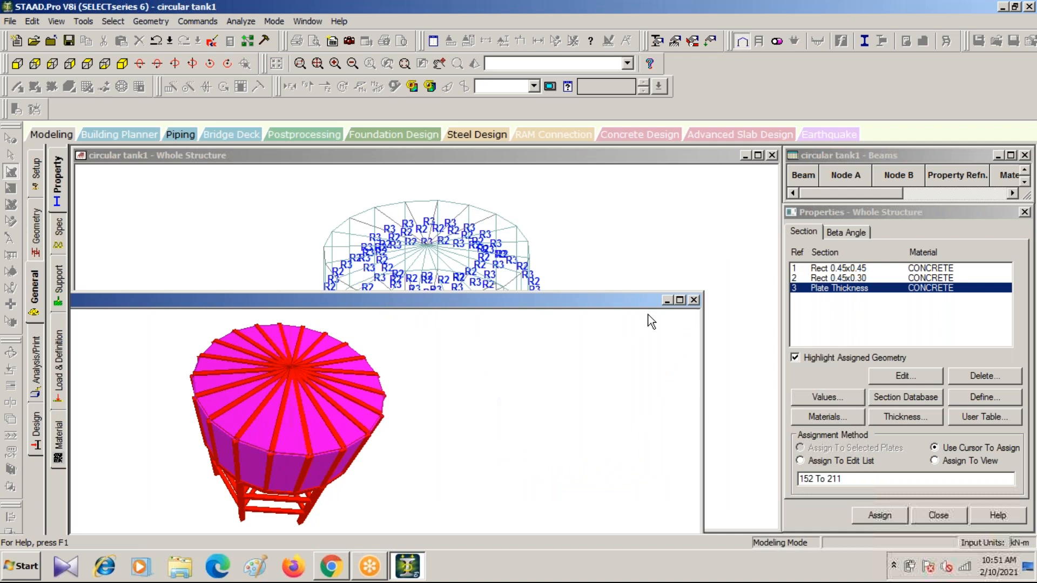
left_click(693, 300)
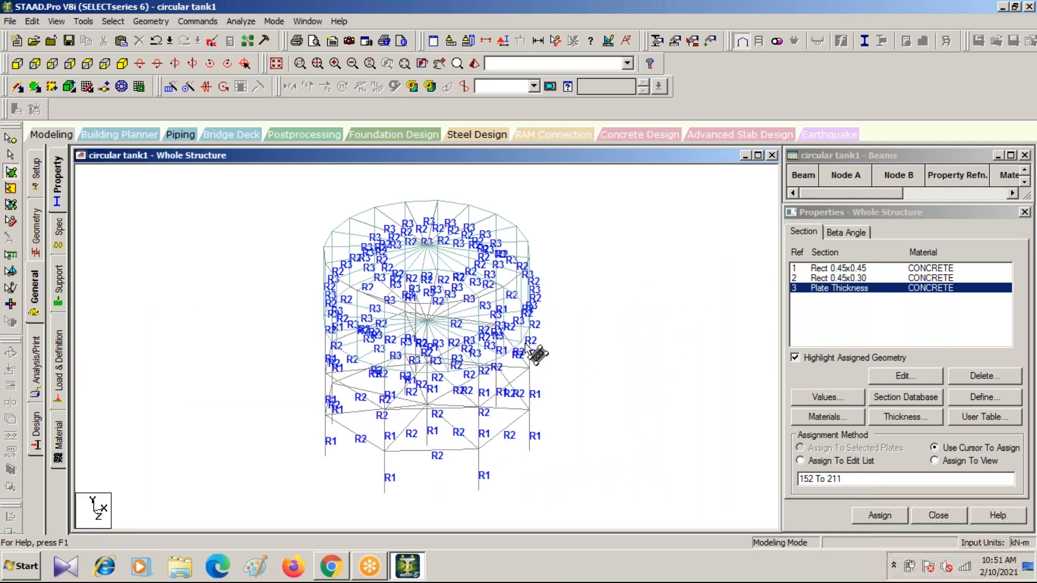
left_click(474, 63)
left_click_drag(700, 397, 583, 390)
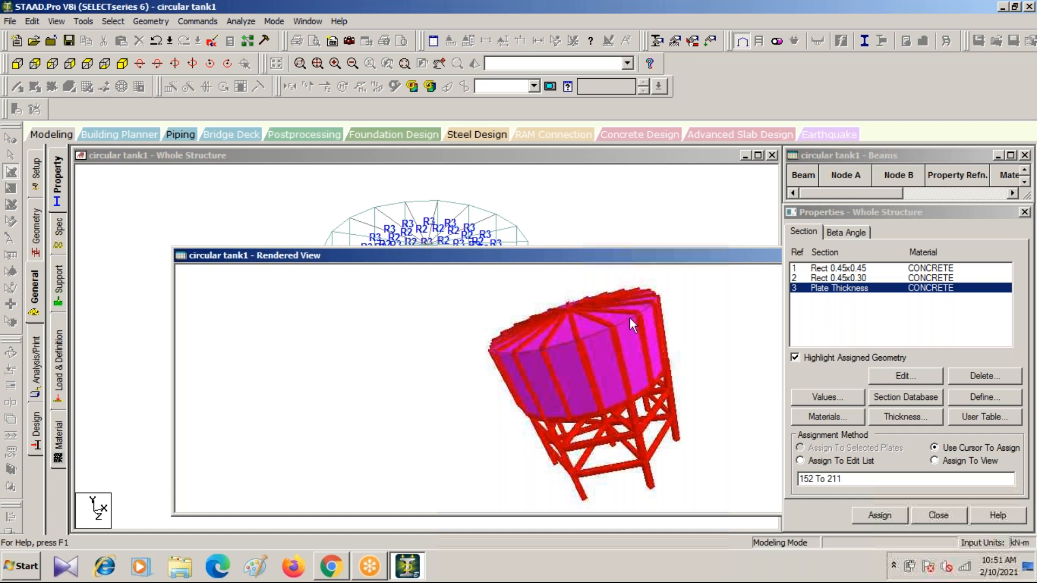
left_click_drag(722, 392, 558, 411)
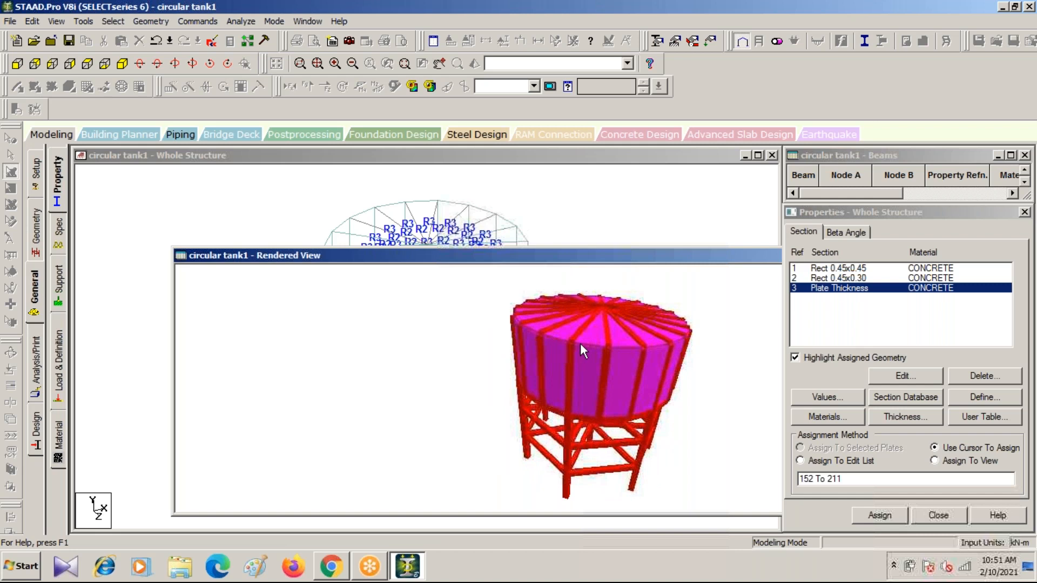
left_click_drag(660, 260, 434, 326)
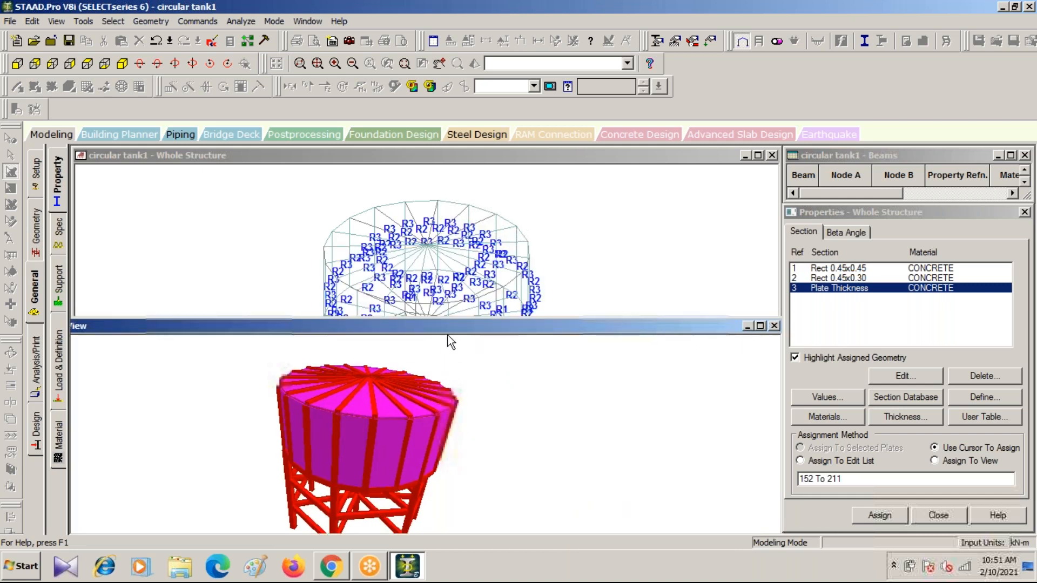
left_click_drag(471, 334, 327, 362)
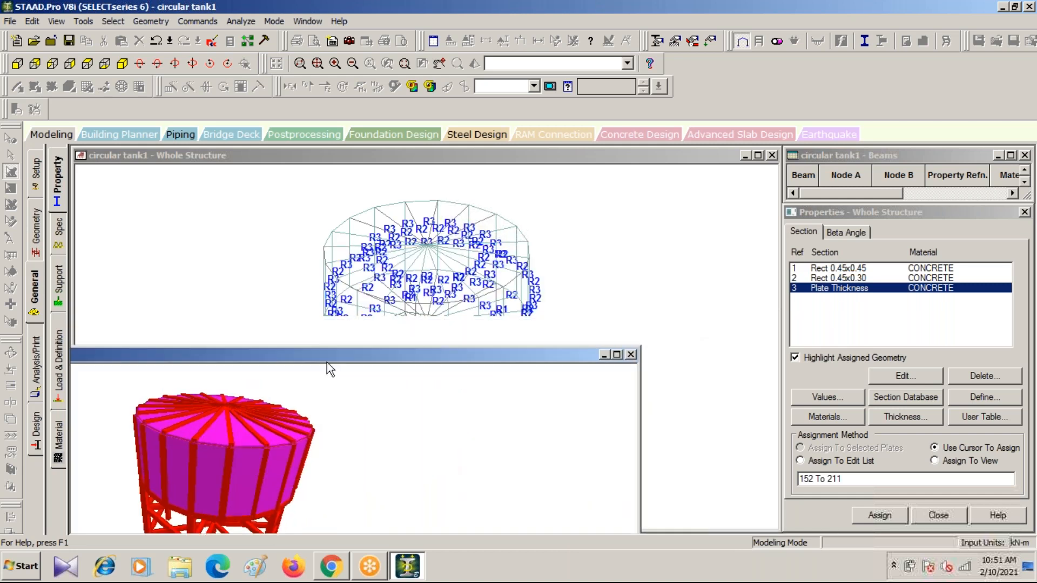
left_click(628, 355)
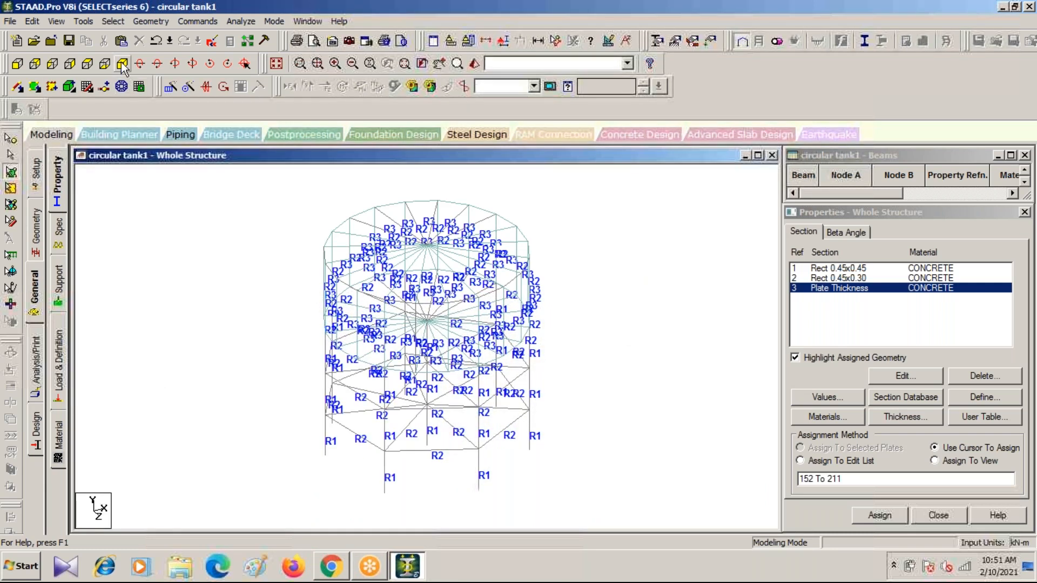
left_click(17, 63)
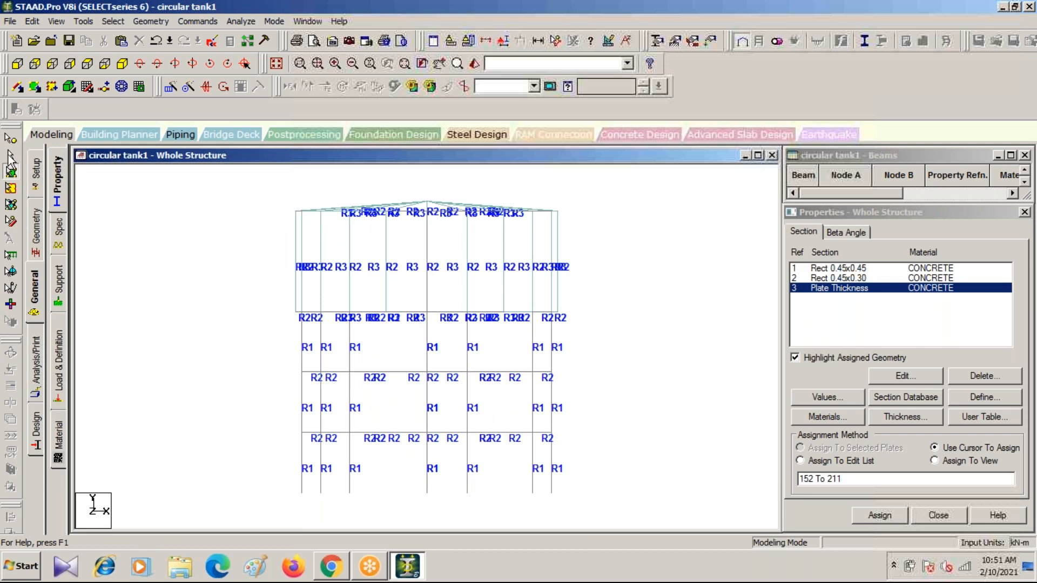
left_click(10, 155)
left_click_drag(279, 210, 567, 213)
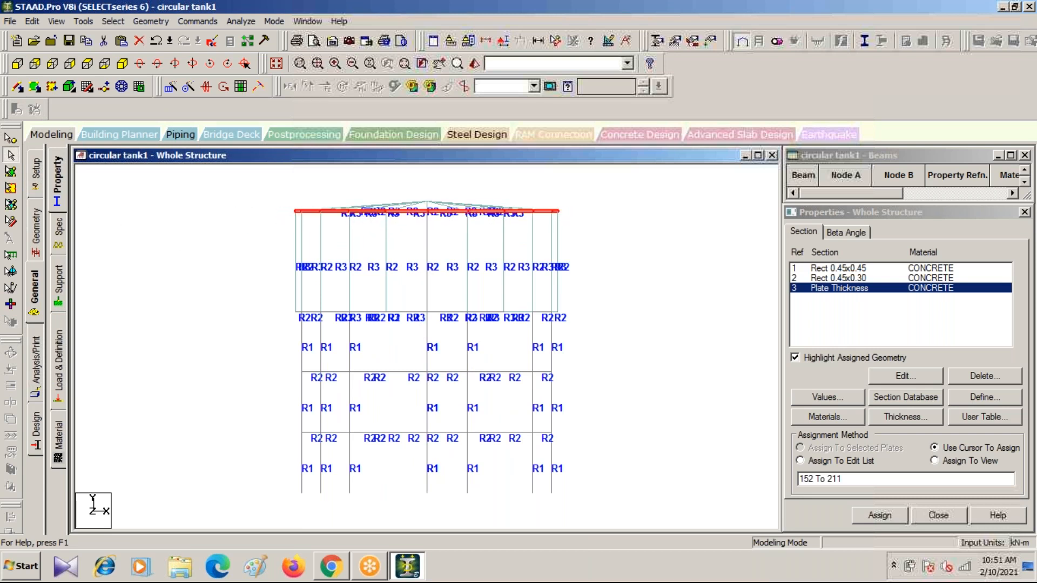
left_click(122, 64)
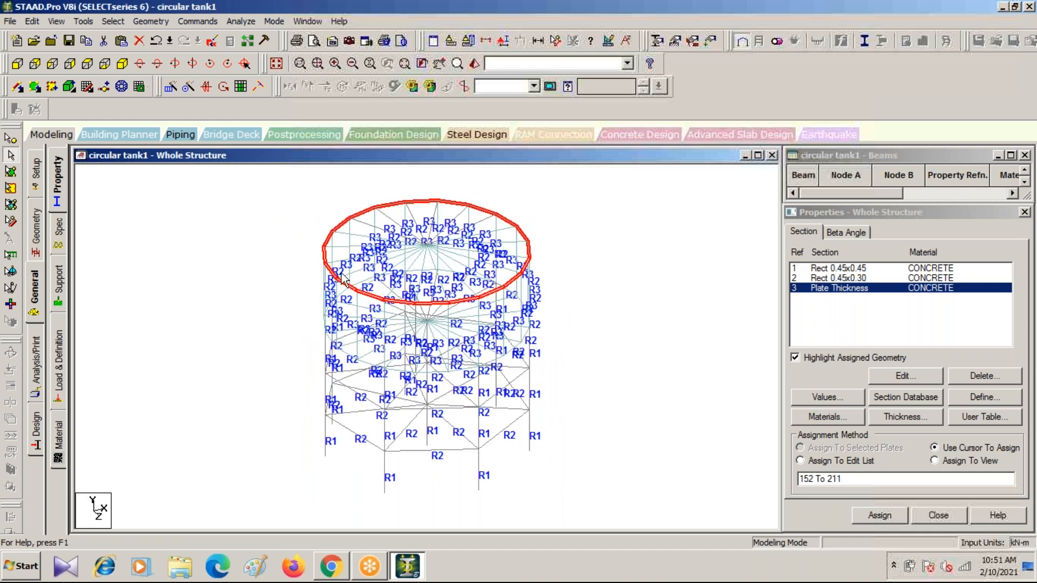
Assign the Rect 0.45x0.30 concrete section to the ring beams at the top edge of the tank wall
left_click(831, 270)
left_click(828, 279)
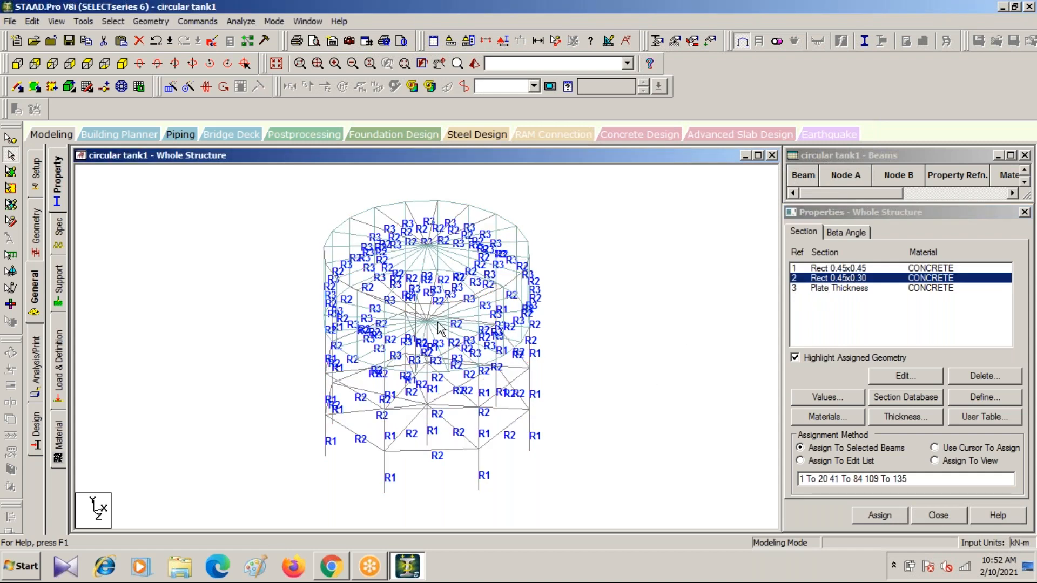
left_click(934, 448)
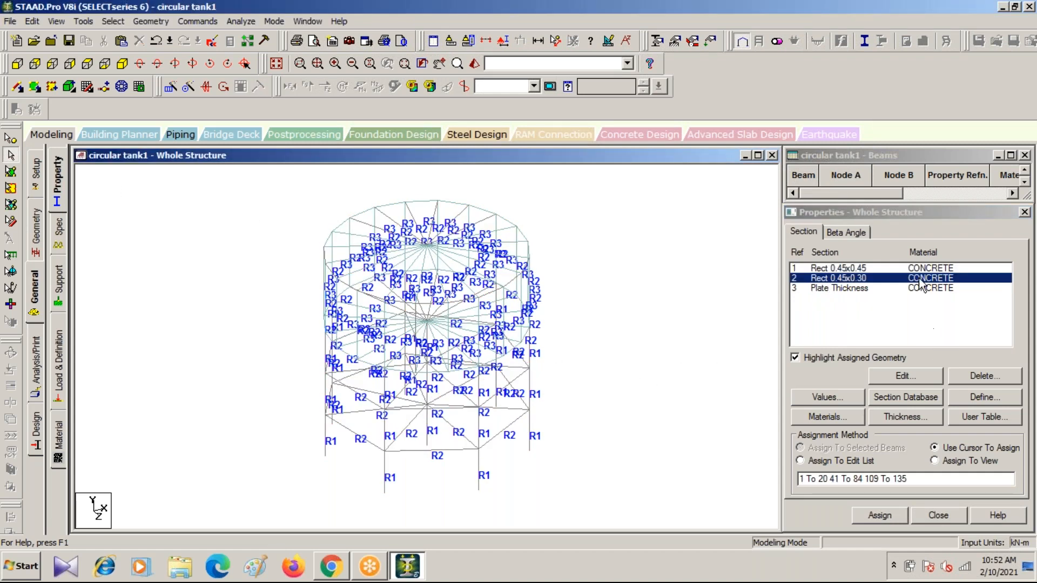
left_click(18, 65)
left_click_drag(285, 208, 567, 216)
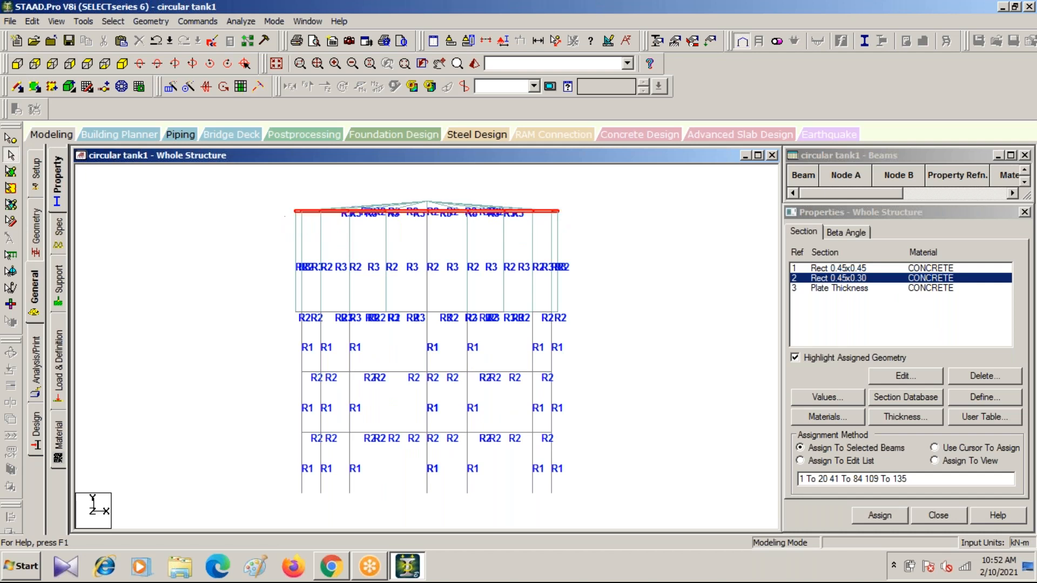
left_click(878, 518)
left_click(934, 411)
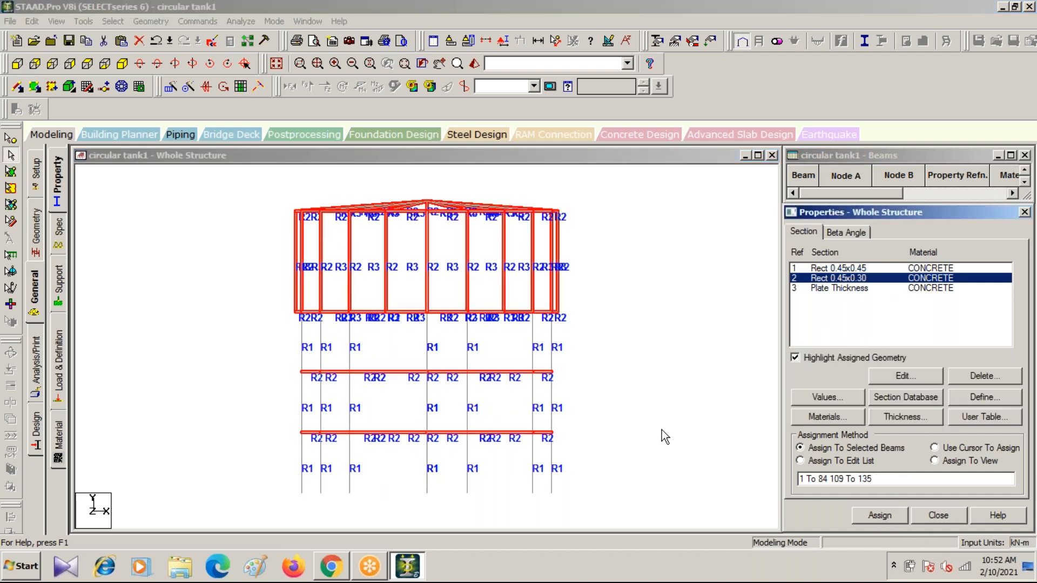
left_click(643, 373)
Check the top ring beams in the 3D rendered view and close it
left_click(474, 64)
left_click_drag(727, 456, 637, 394)
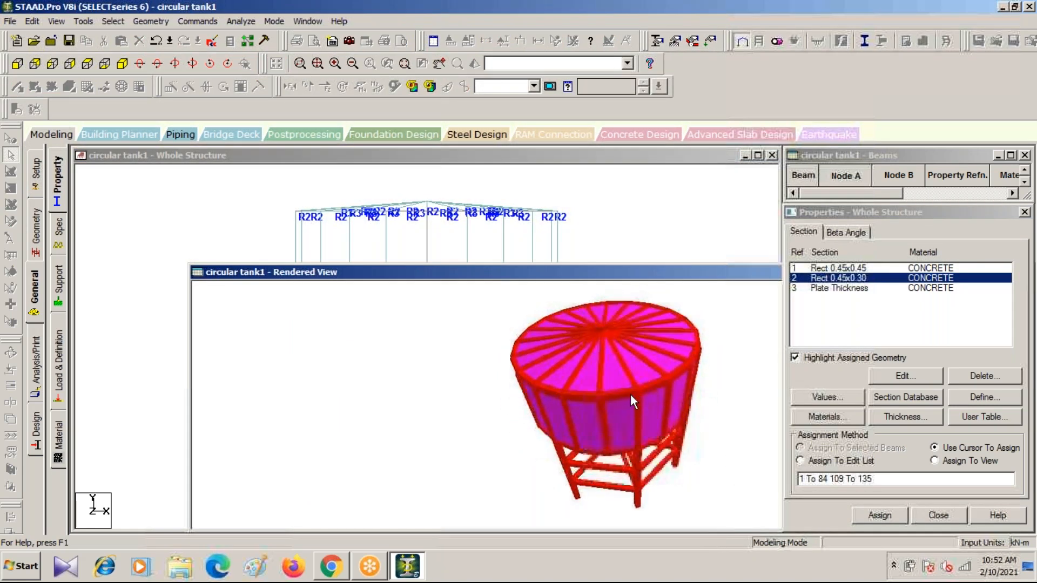
left_click_drag(686, 489, 624, 269)
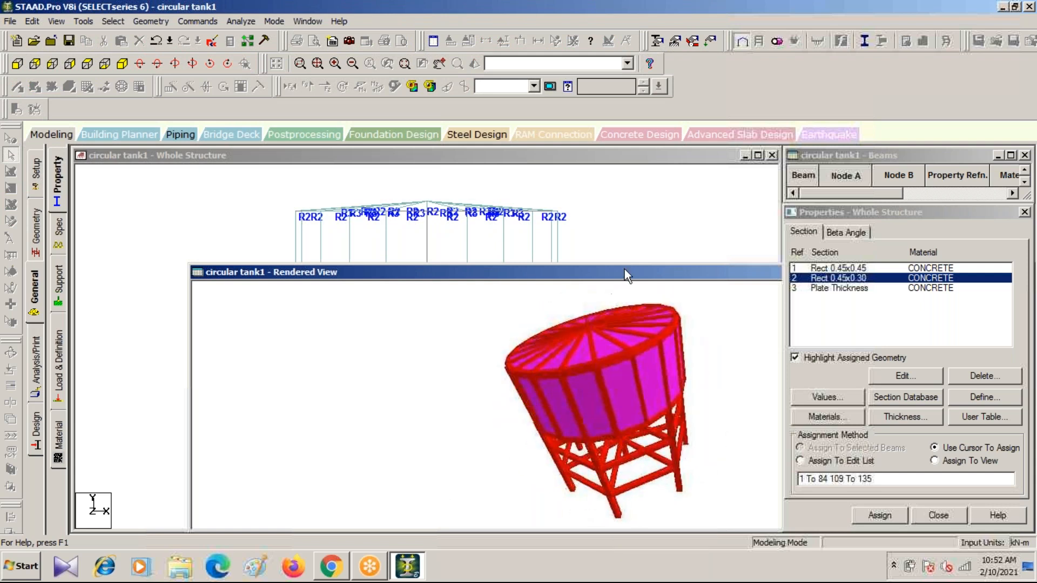
left_click(633, 261)
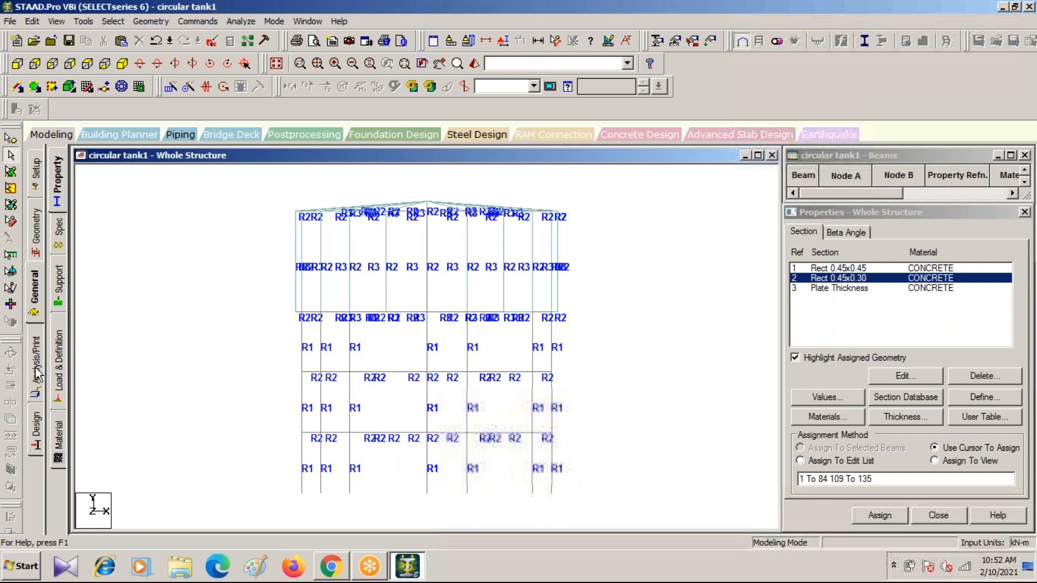
Create primary load case 1 with loading type Dead and the title dl
left_click(59, 364)
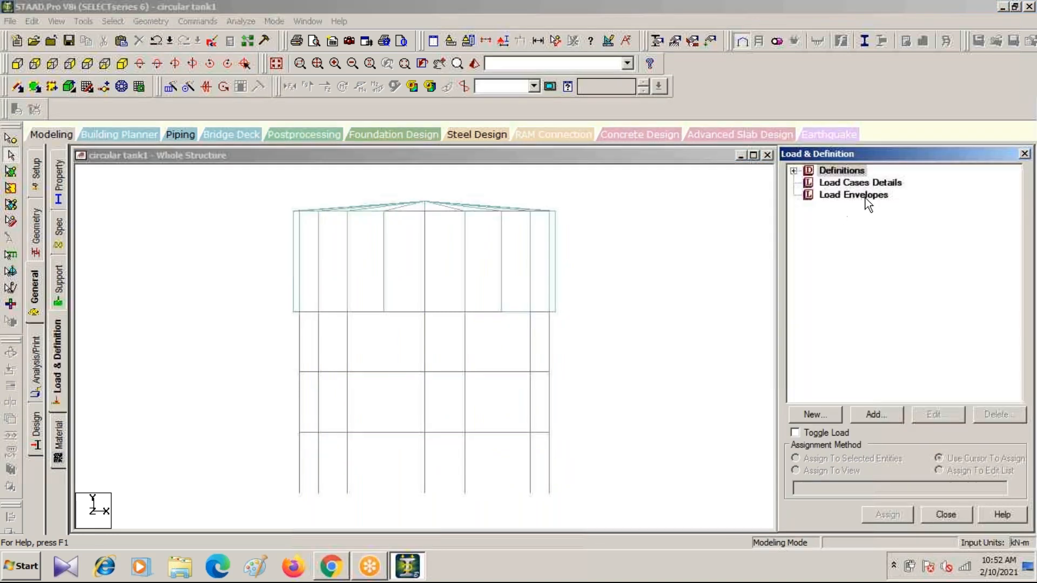
left_click(851, 185)
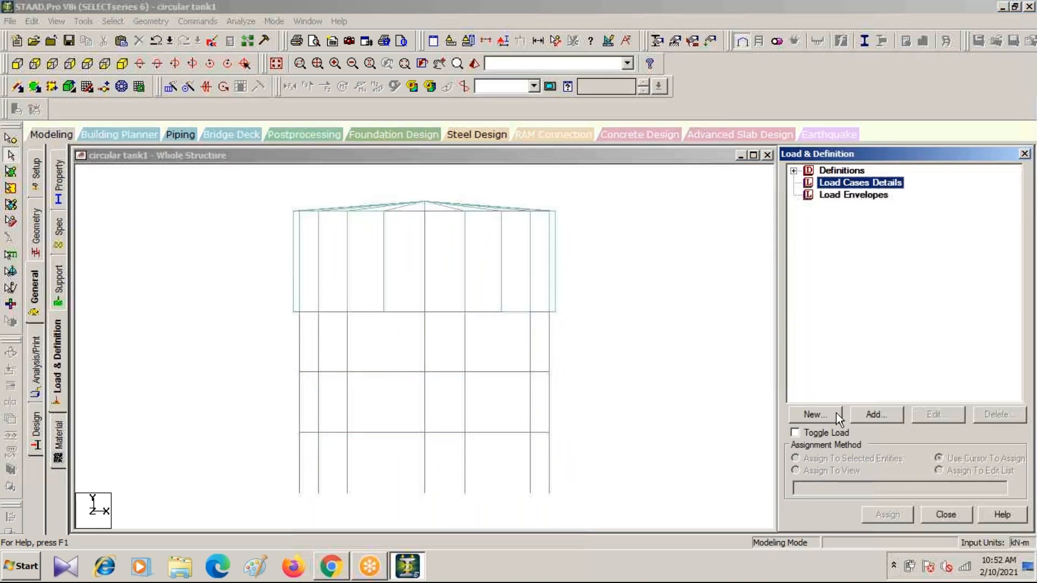
left_click(867, 415)
left_click(651, 195)
left_click(585, 213)
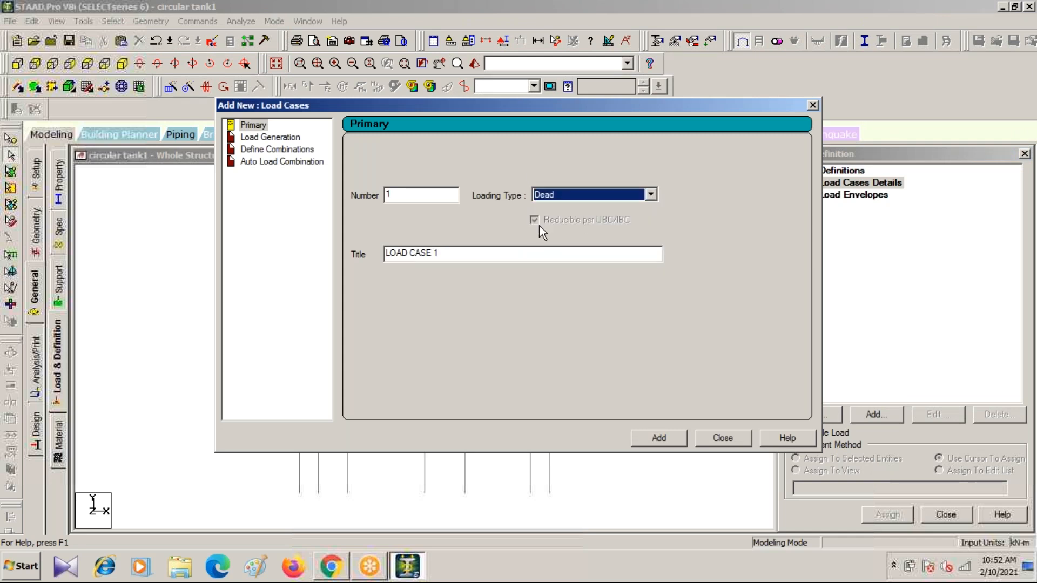
key("Tab")
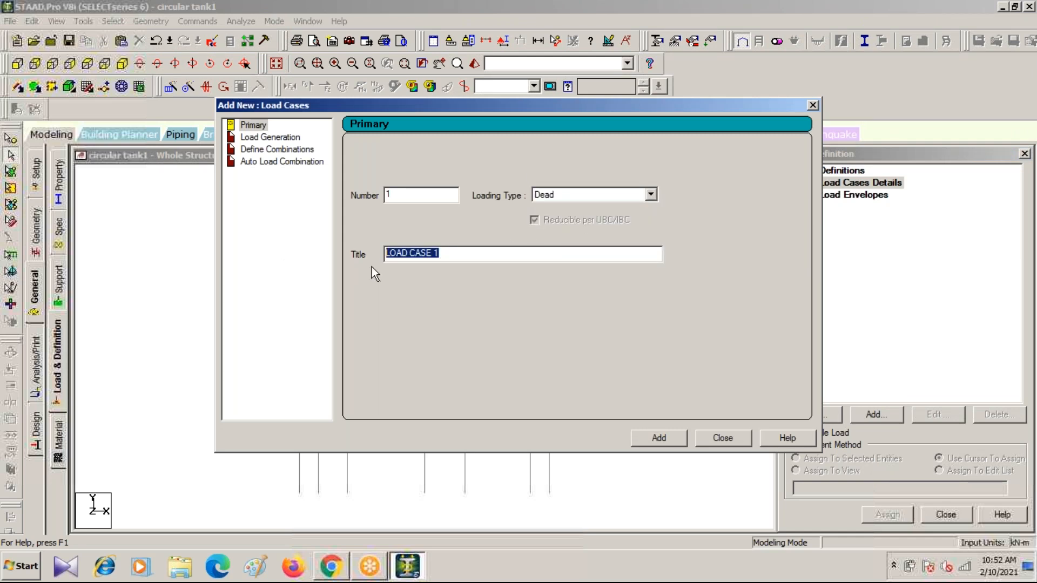
type("dl")
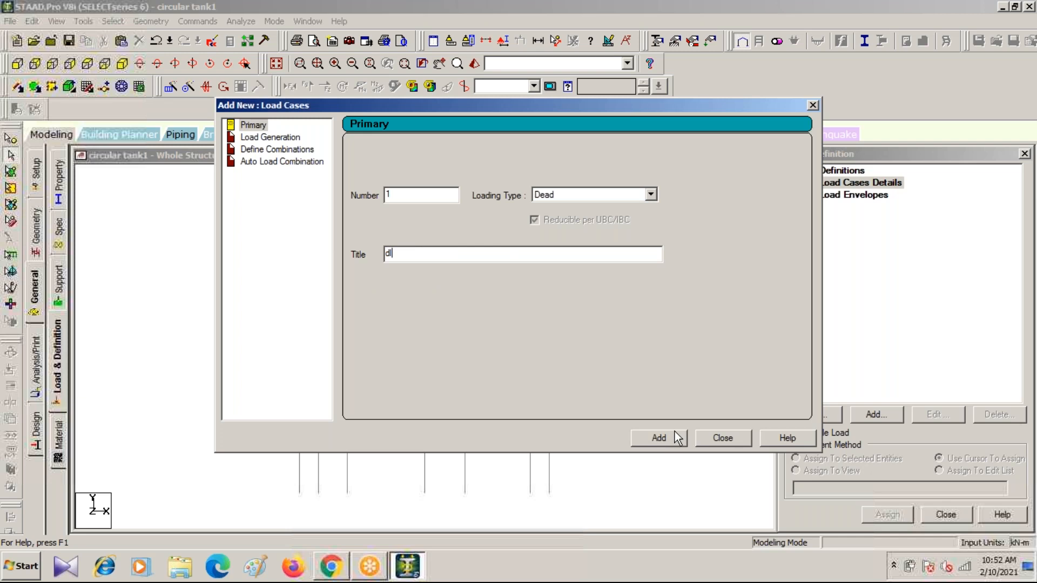
left_click(659, 437)
left_click(812, 105)
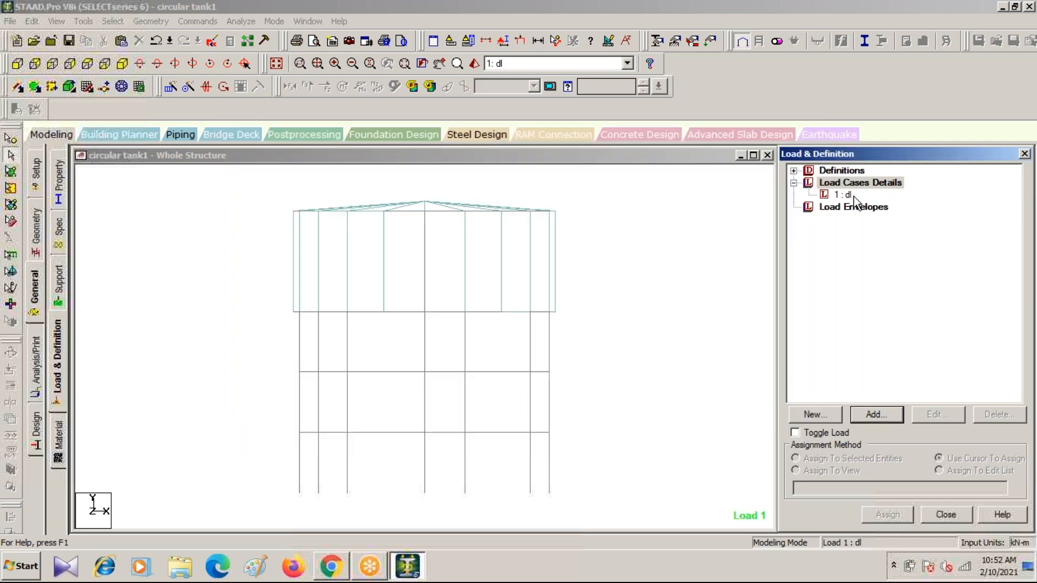
Add a selfweight load in the Y direction with factor -1 to the dl load case
left_click(844, 195)
left_click(879, 413)
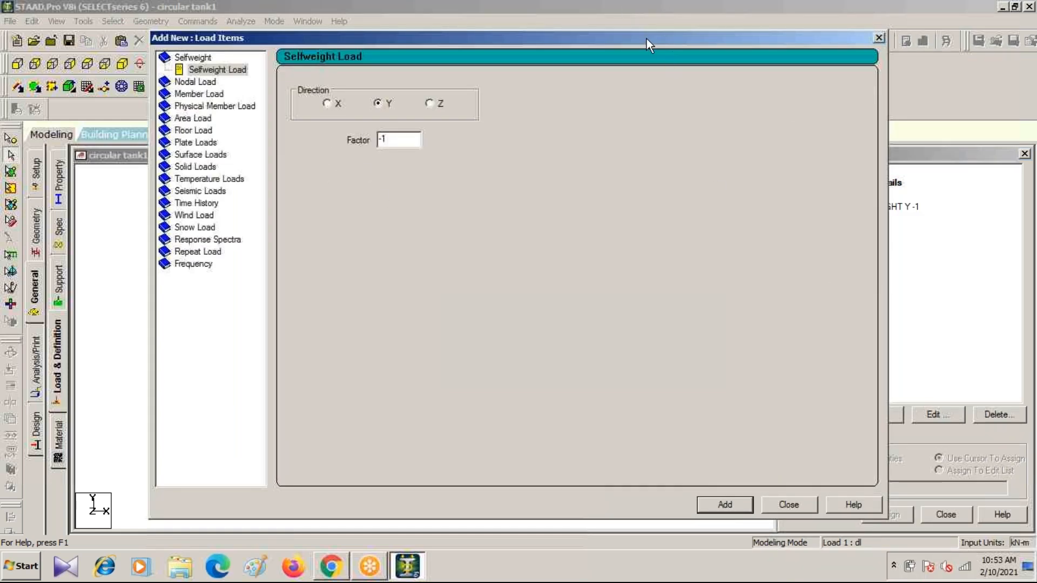
left_click_drag(646, 39, 458, 202)
left_click(690, 201)
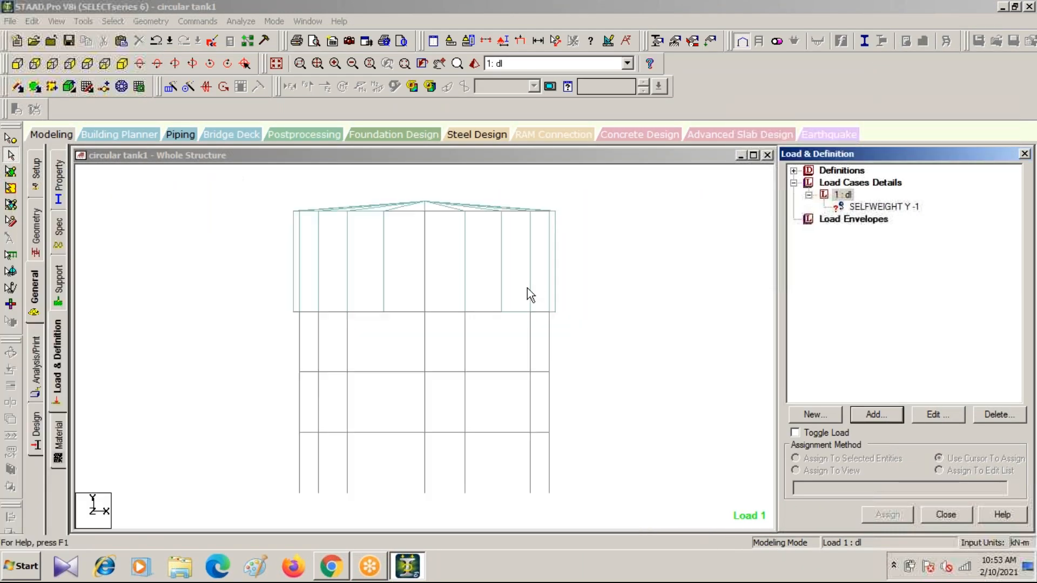
Assign the SELFWEIGHT Y -1 load to the whole structure in view
left_click(122, 63)
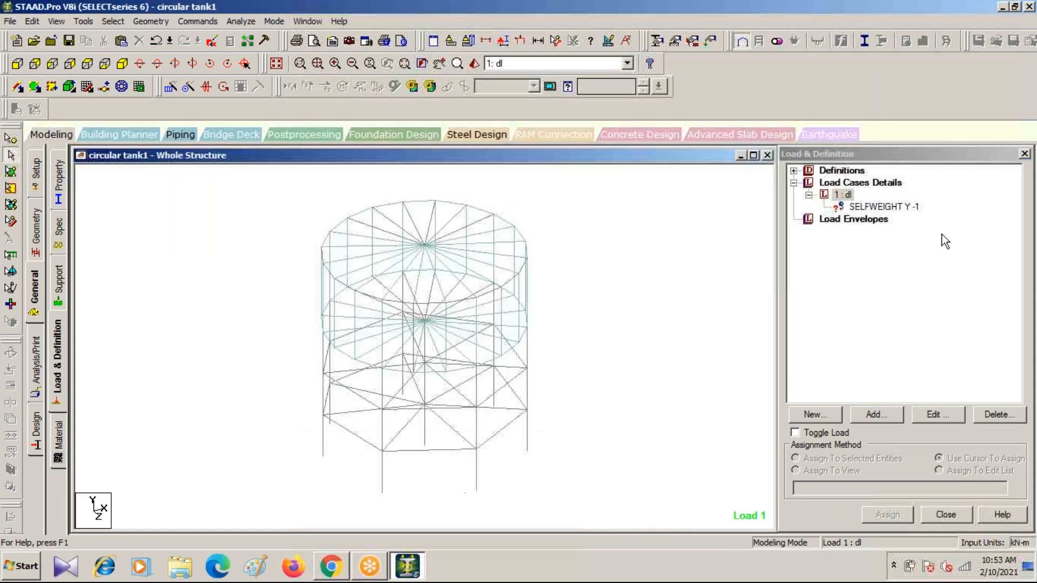
left_click(881, 208)
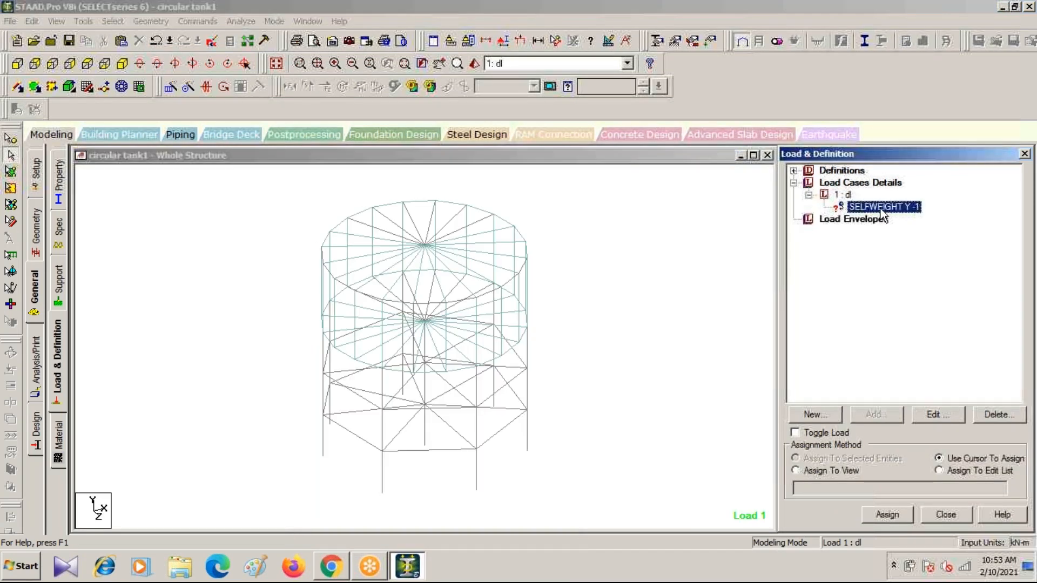
left_click(794, 471)
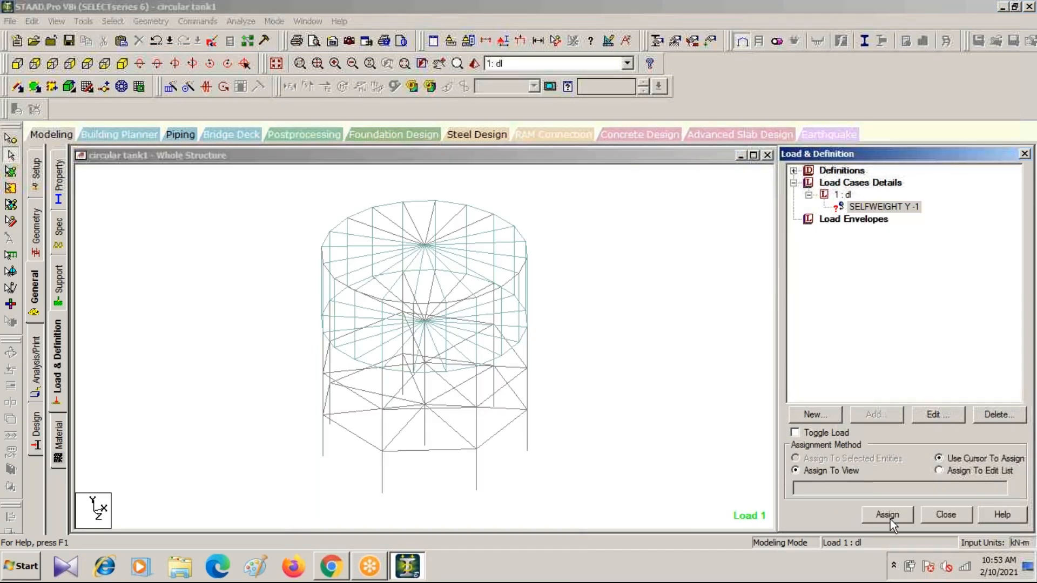
left_click(889, 517)
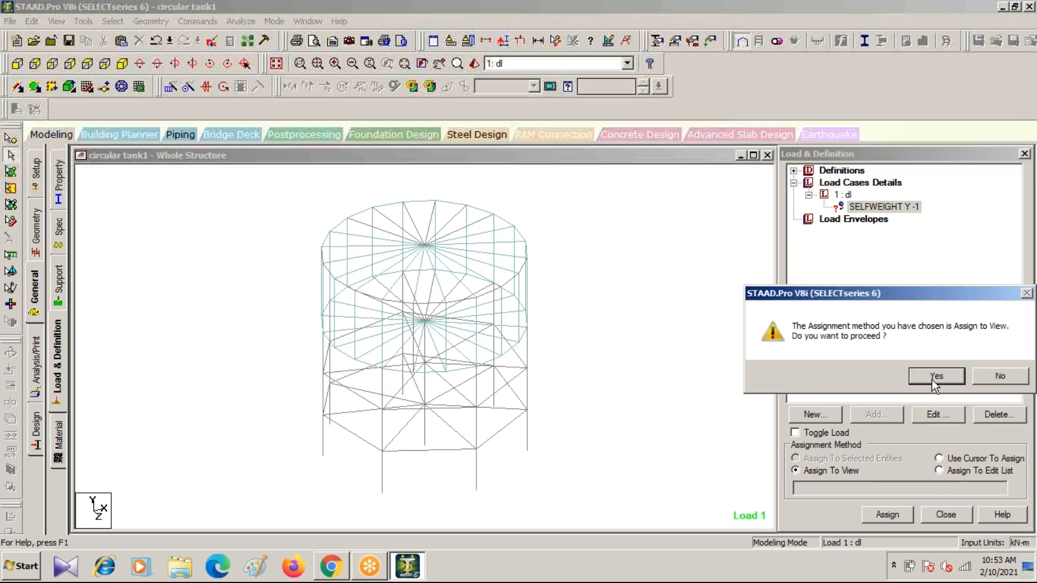
left_click(869, 377)
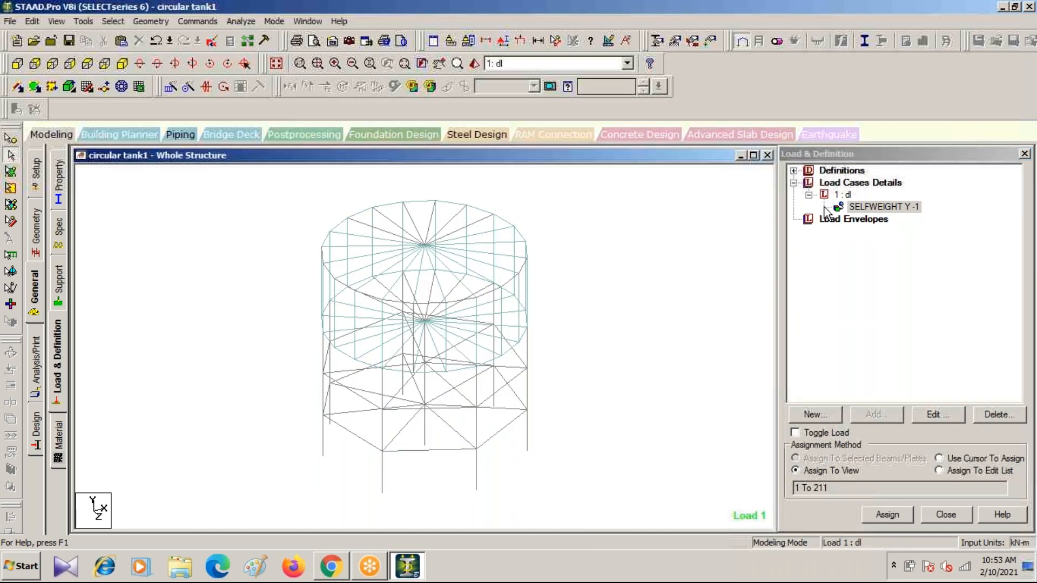
Create primary load case 2 with loading type Live and the title WP
left_click(841, 185)
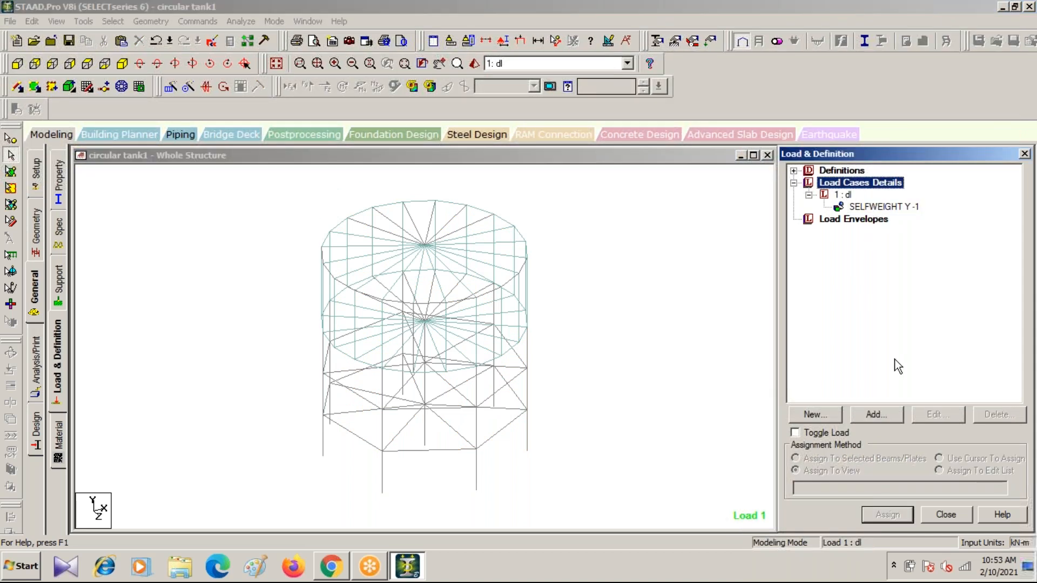
left_click(877, 416)
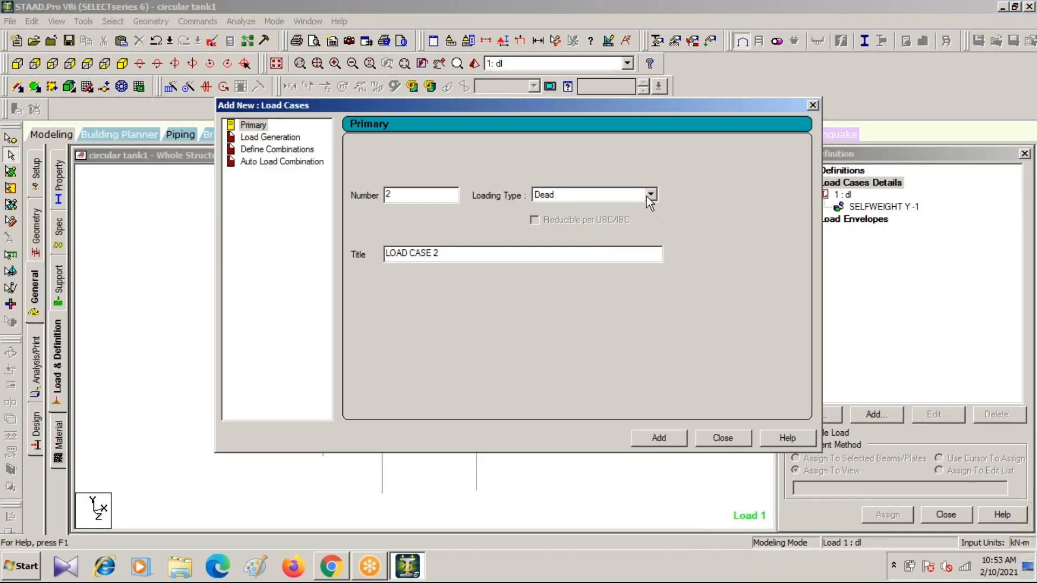
left_click(649, 196)
left_click(582, 220)
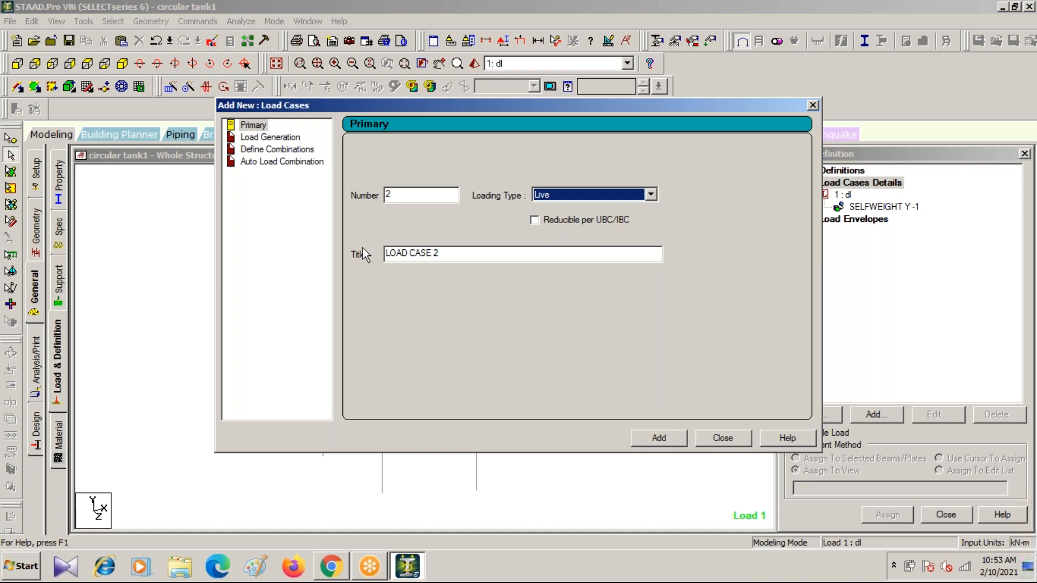
left_click(474, 254)
type("W")
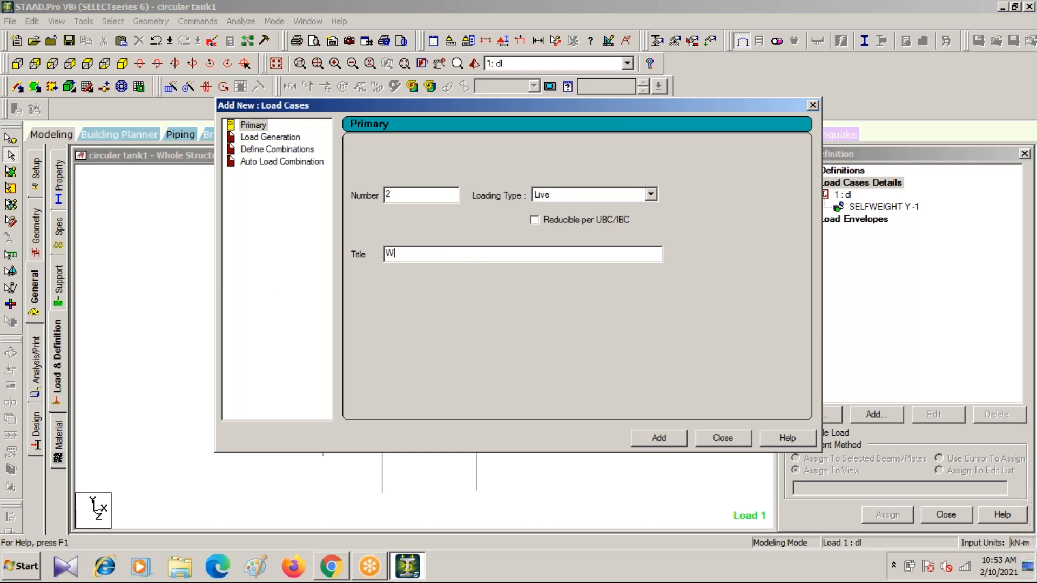
type("P")
left_click(669, 439)
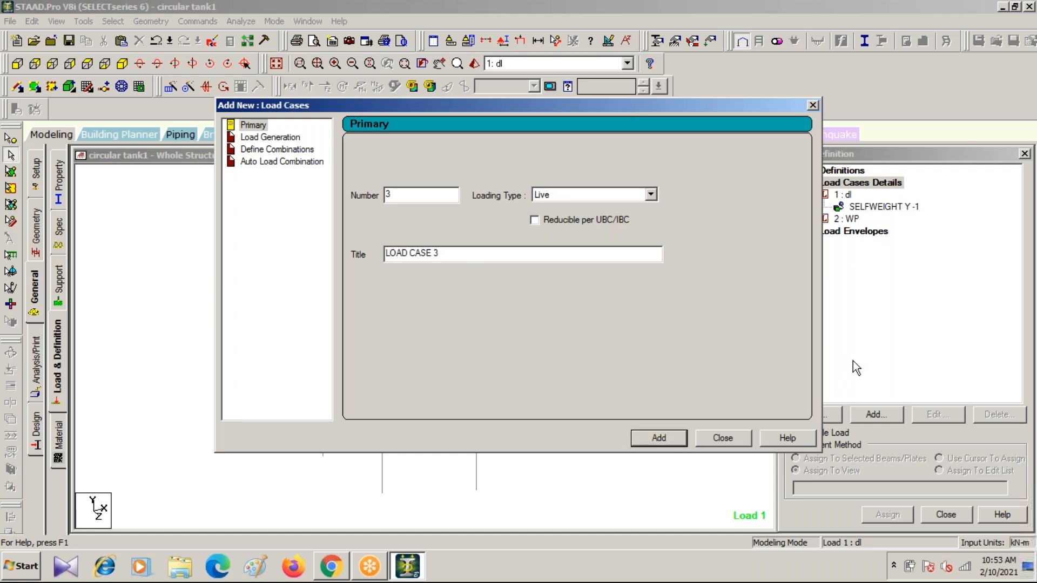
left_click(813, 105)
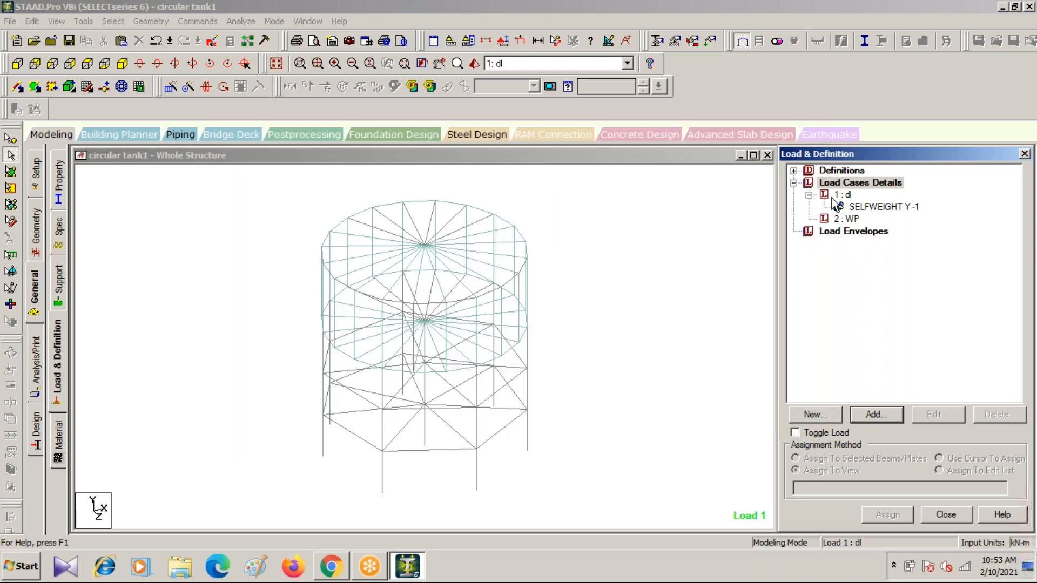
Add a full-plate pressure load of -50 kN/m2 in the GY direction to the WP load case
left_click(851, 219)
left_click(884, 414)
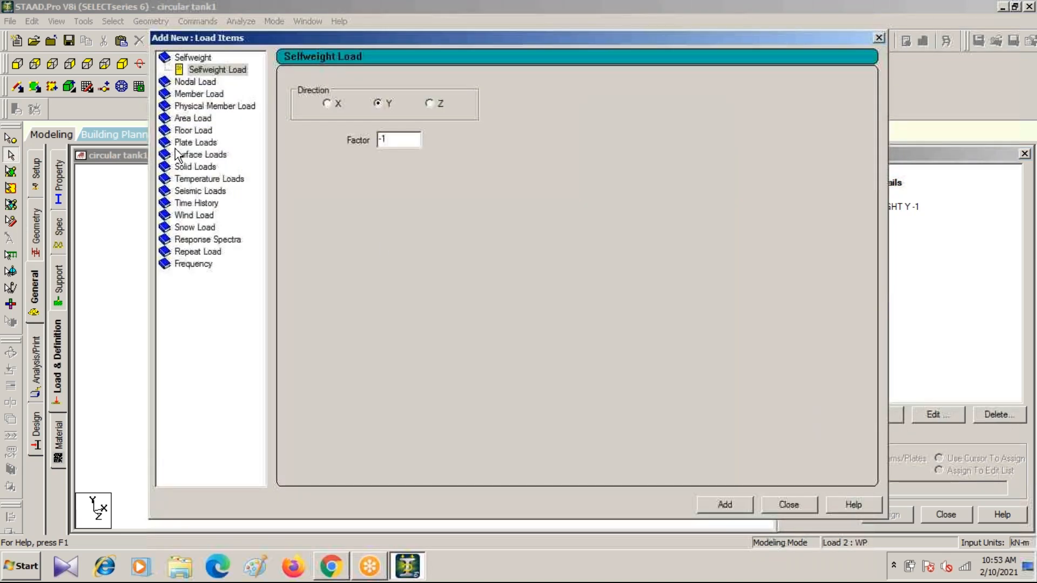
left_click(186, 144)
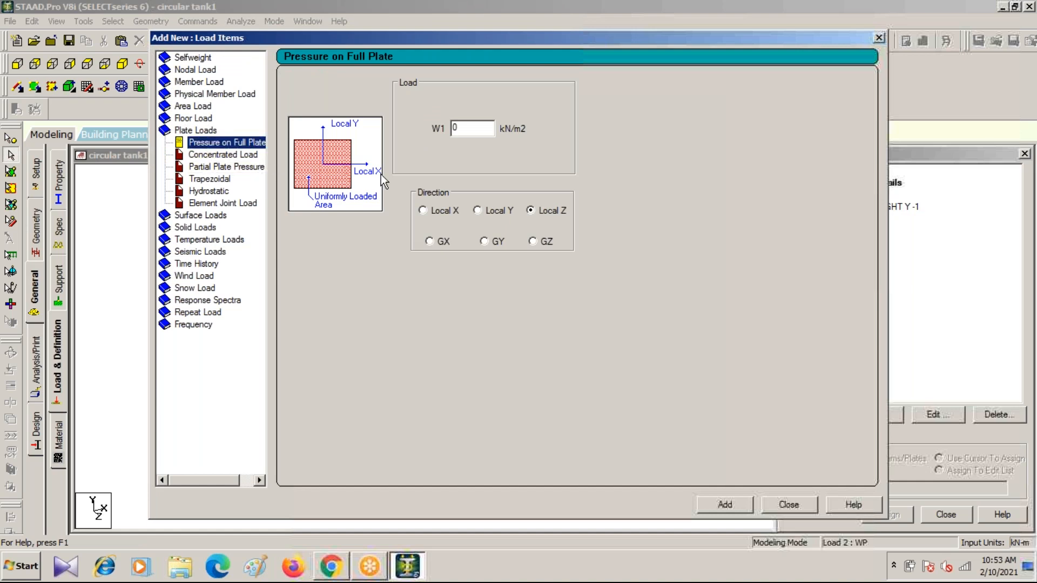
left_click(472, 129)
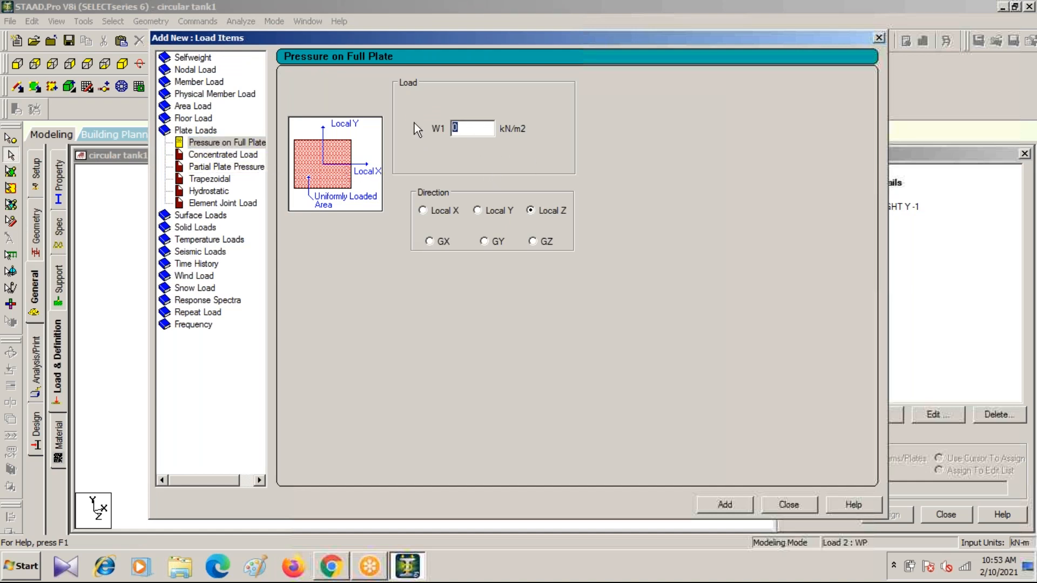
type("-5")
left_click(725, 505)
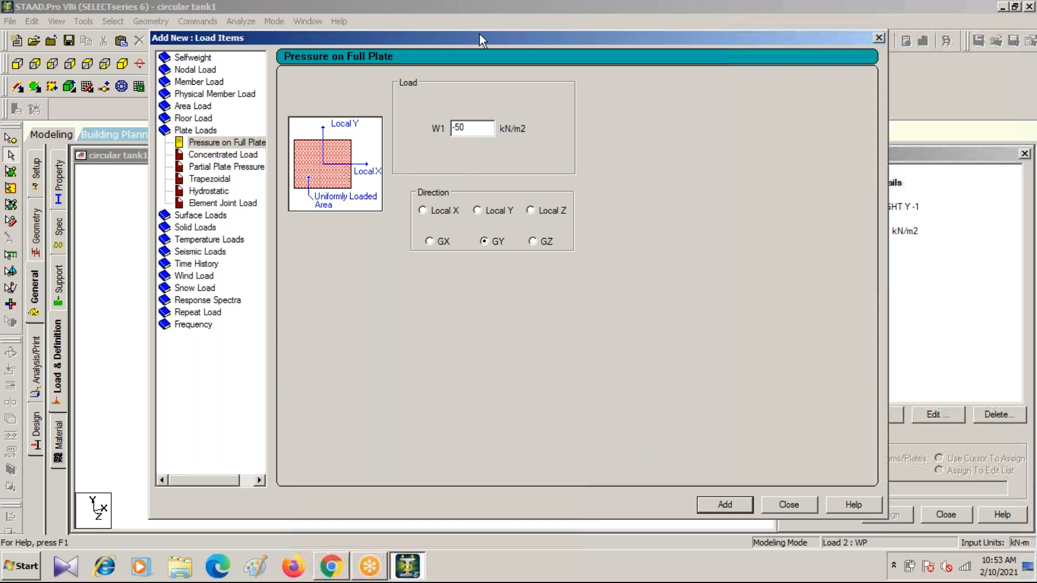
left_click_drag(478, 35, 211, 172)
left_click(611, 174)
Assign the GY -50 kN/m2 pressure load to all floor plates of the tank
left_click(869, 231)
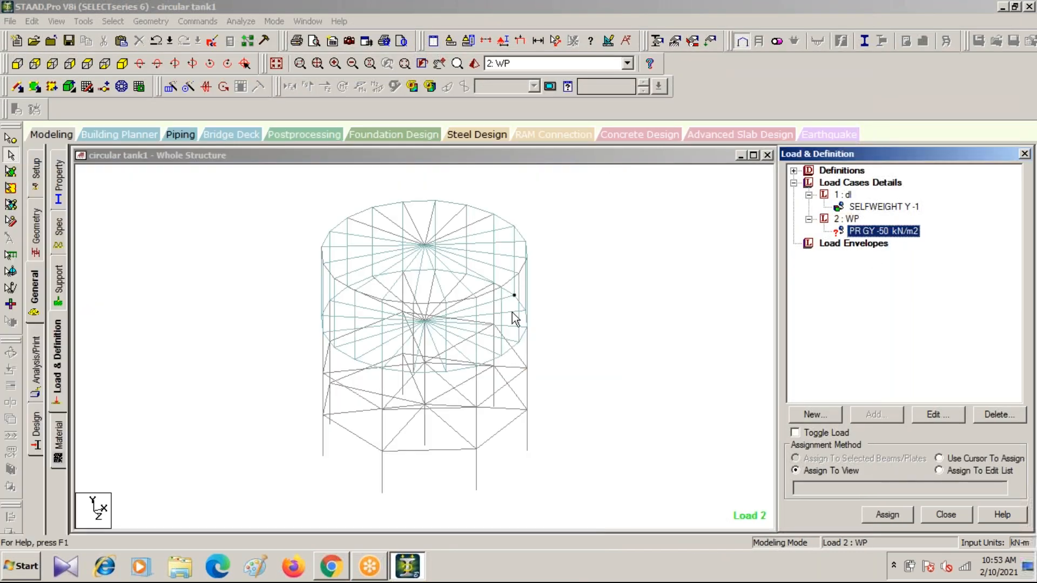
left_click(18, 66)
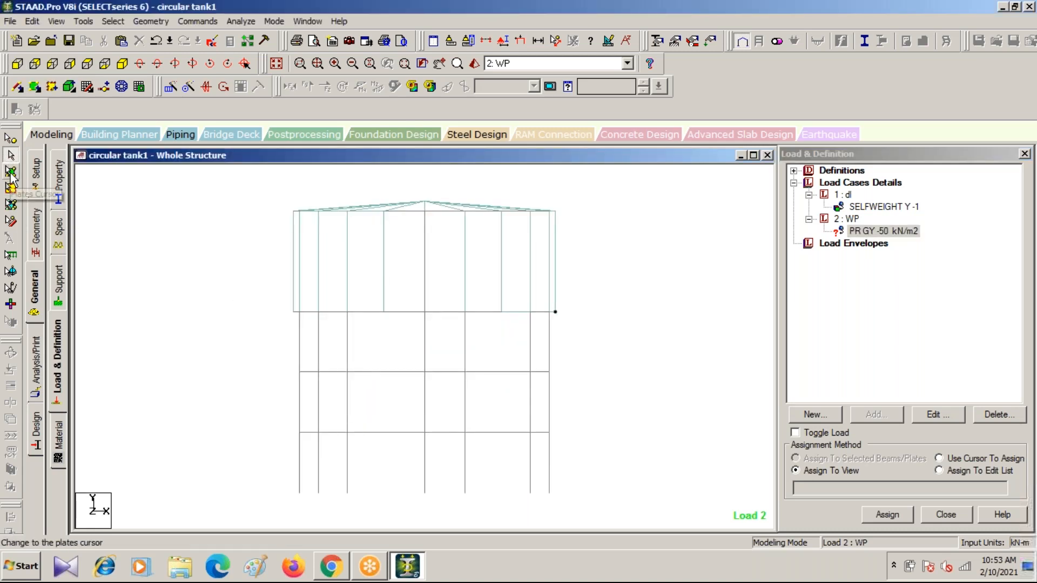
left_click(11, 172)
left_click_drag(266, 302, 601, 322)
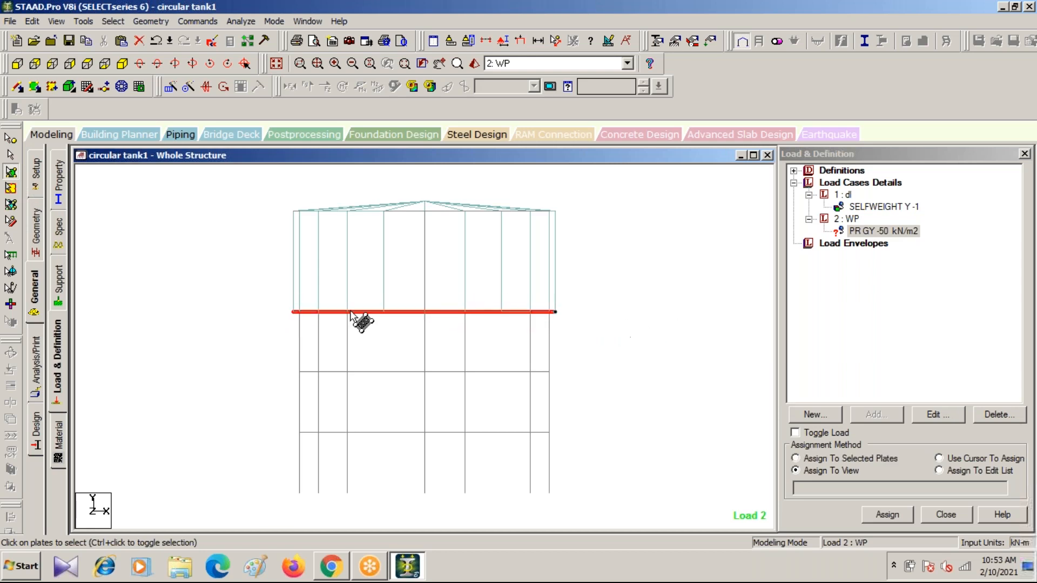
left_click(123, 63)
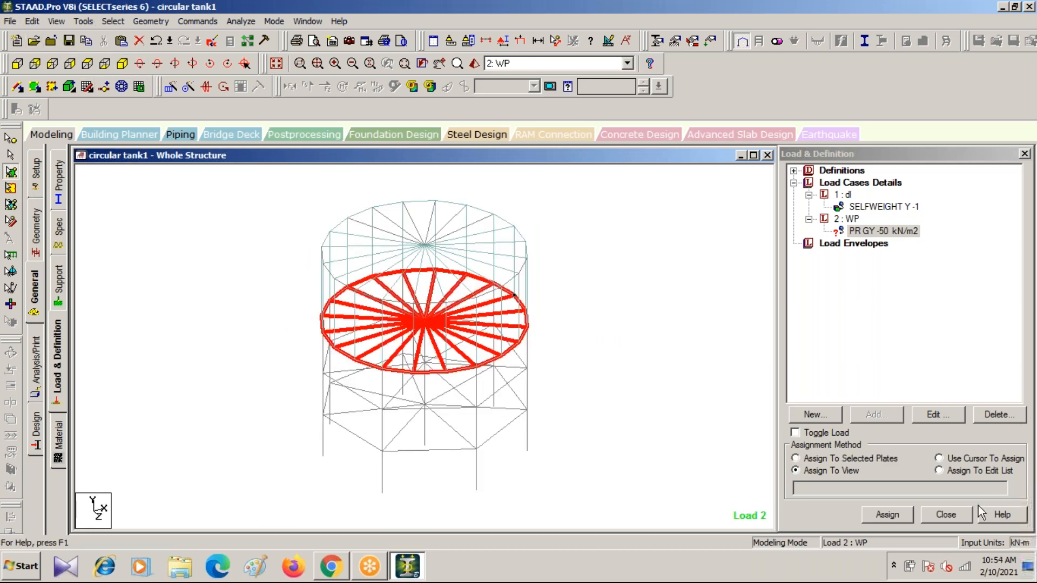
left_click(847, 474)
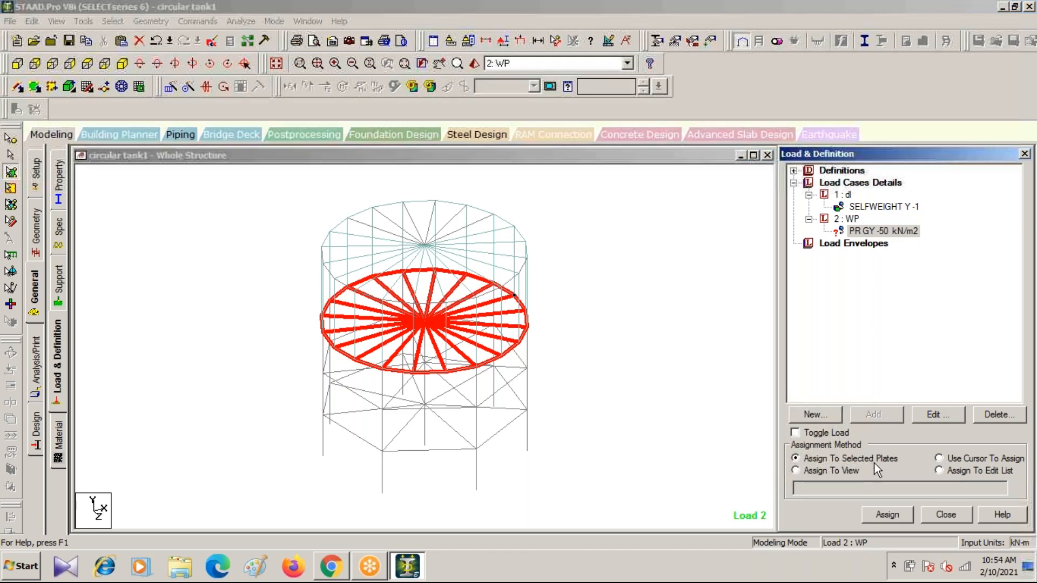
left_click(888, 515)
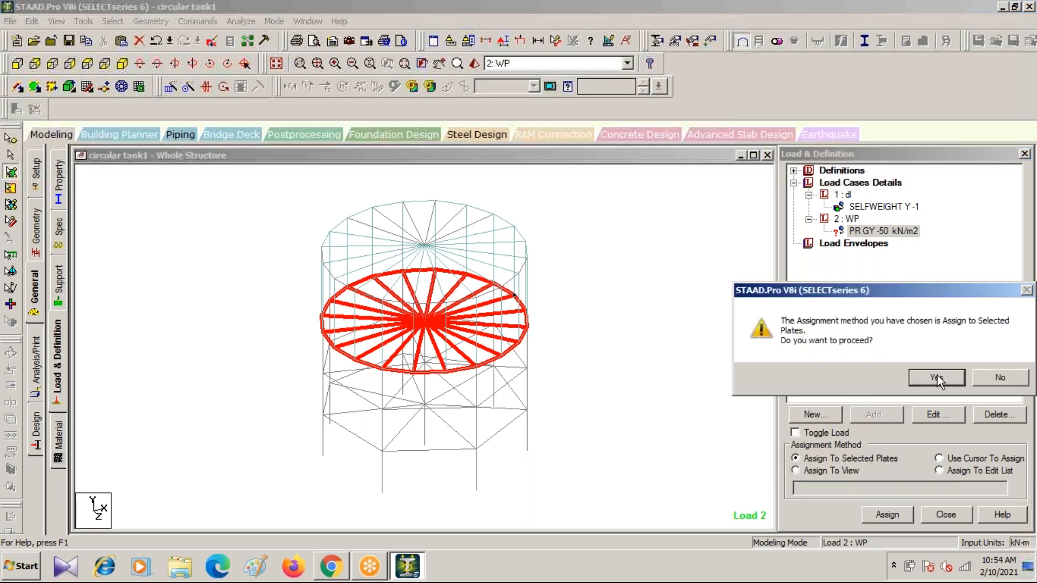
left_click(937, 377)
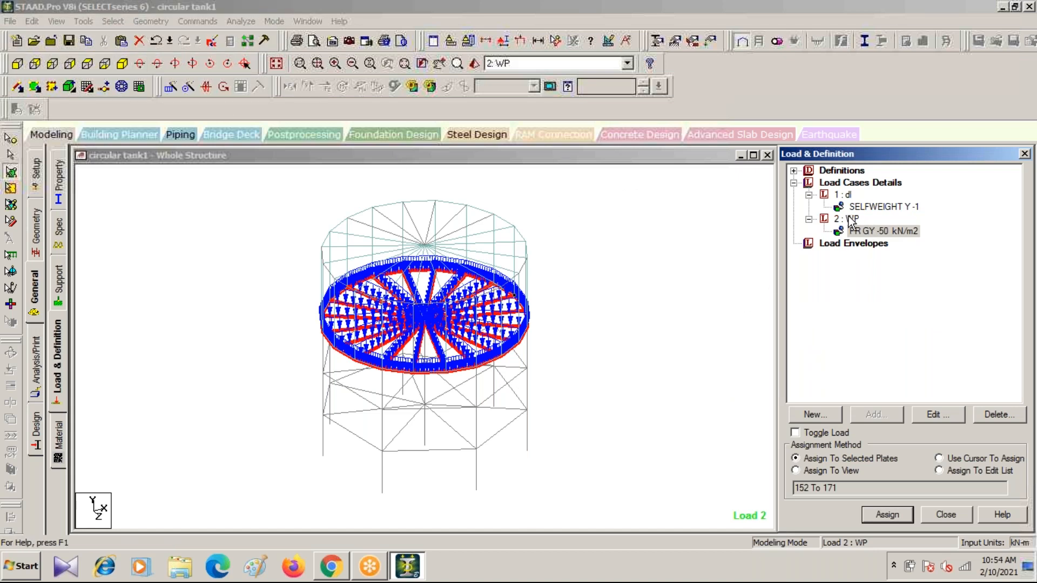
left_click(847, 219)
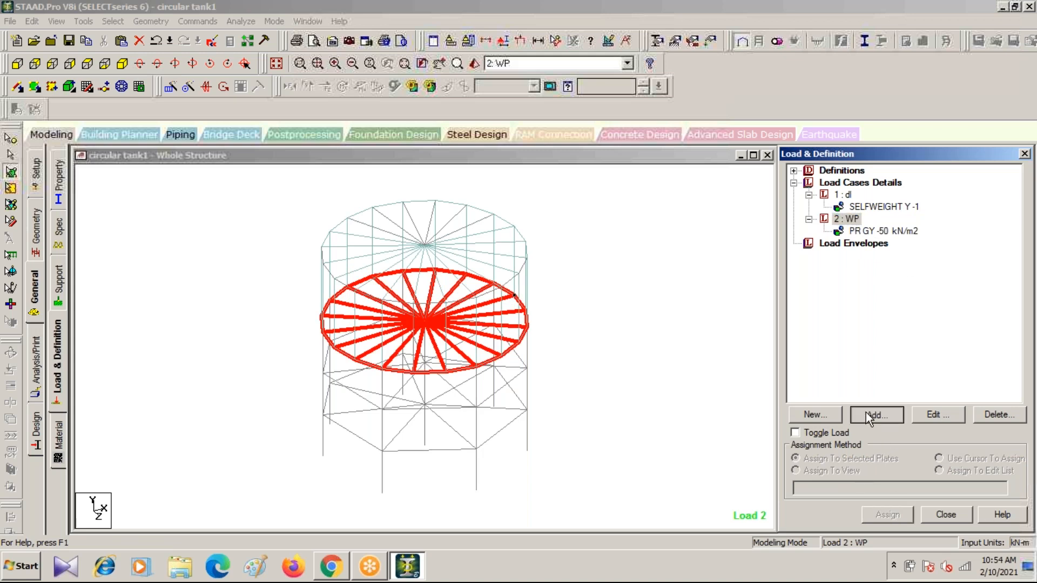
left_click(867, 414)
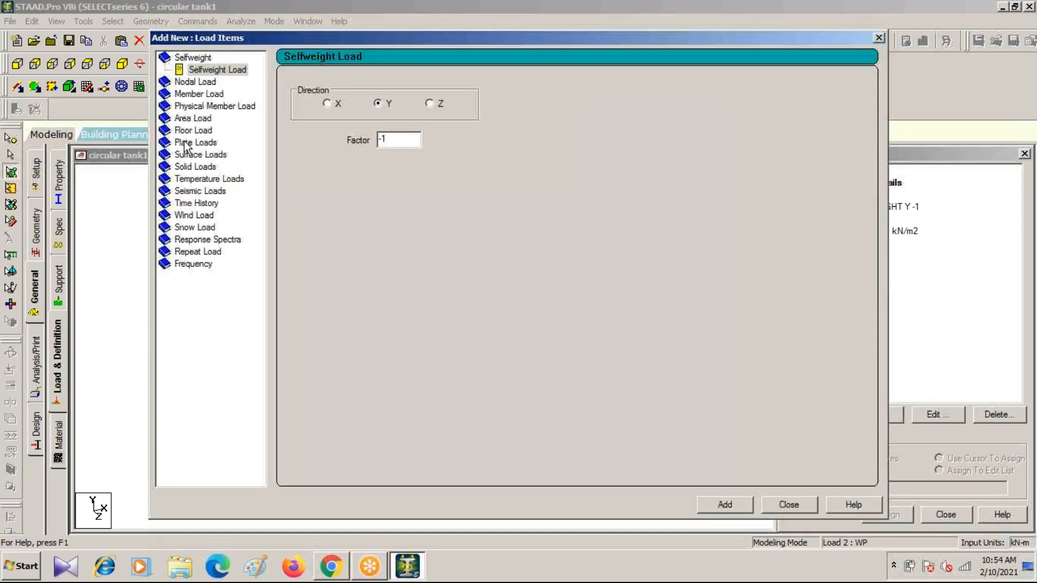
left_click(190, 142)
left_click(206, 191)
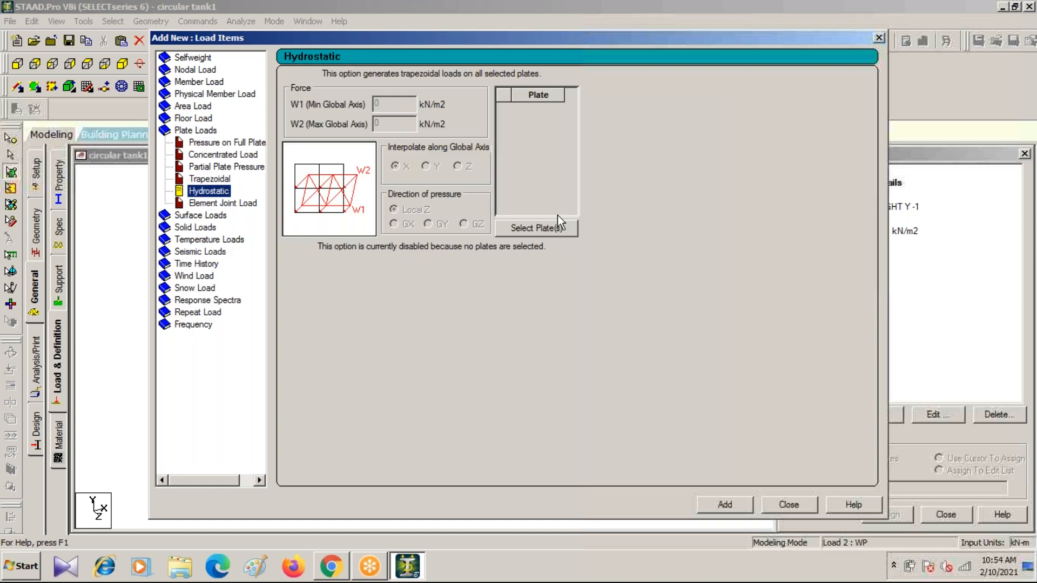
left_click(535, 229)
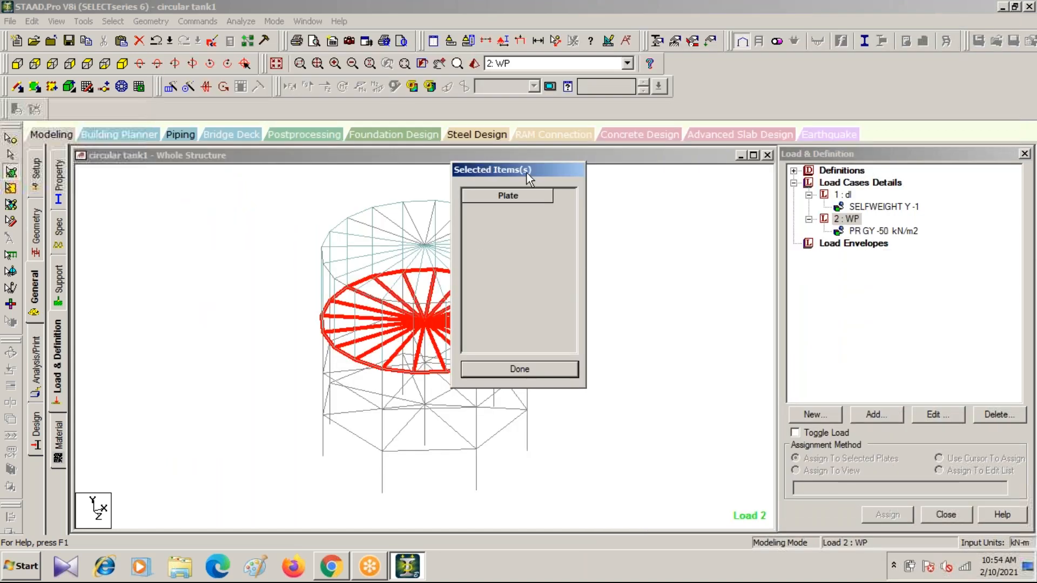
left_click_drag(536, 170, 707, 171)
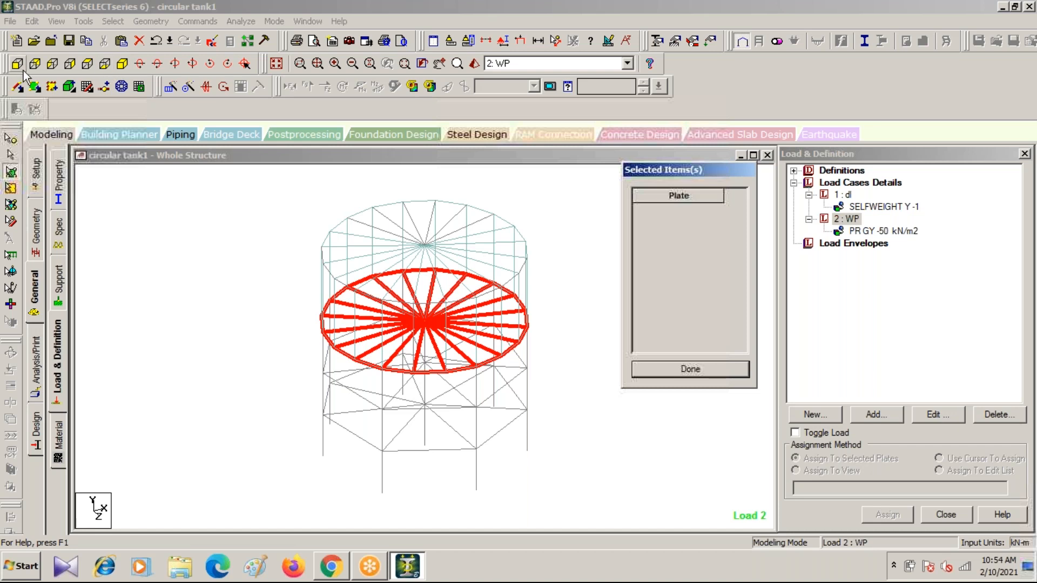
left_click(107, 64)
left_click_drag(250, 205, 598, 291)
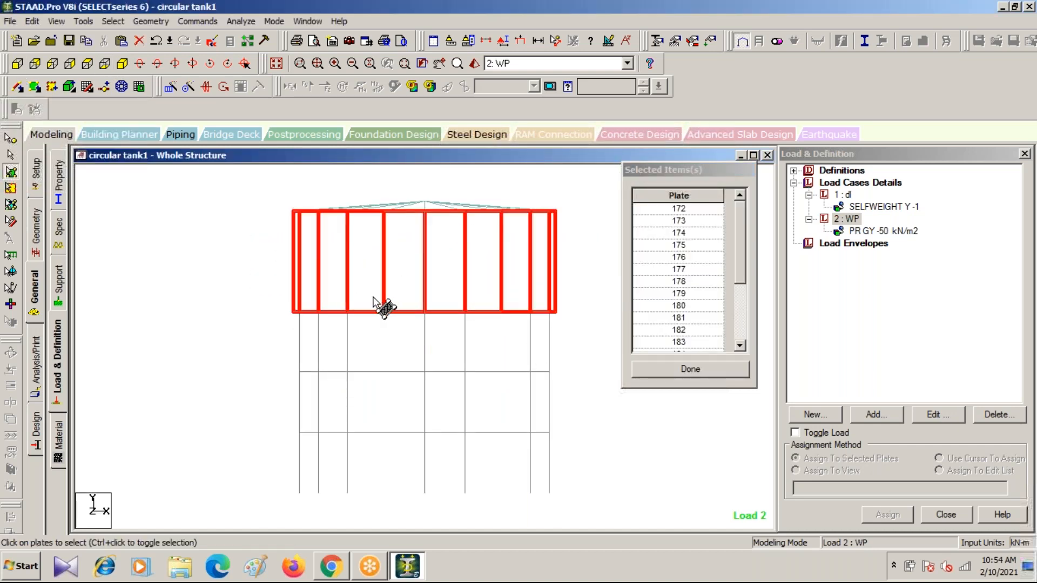
left_click(691, 369)
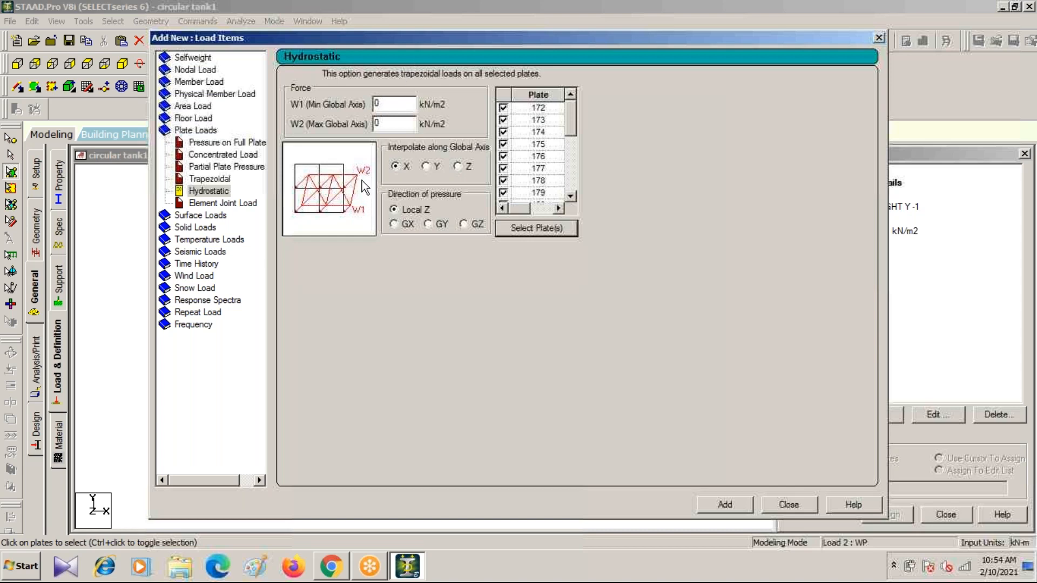
double_click(399, 107)
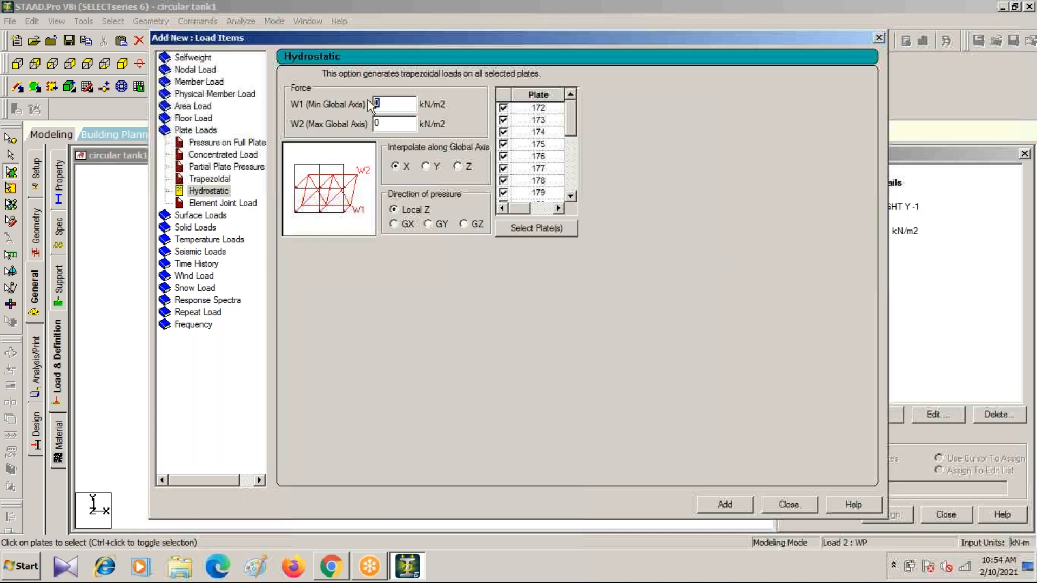
type("50")
left_click_drag(472, 34, 1036, 250)
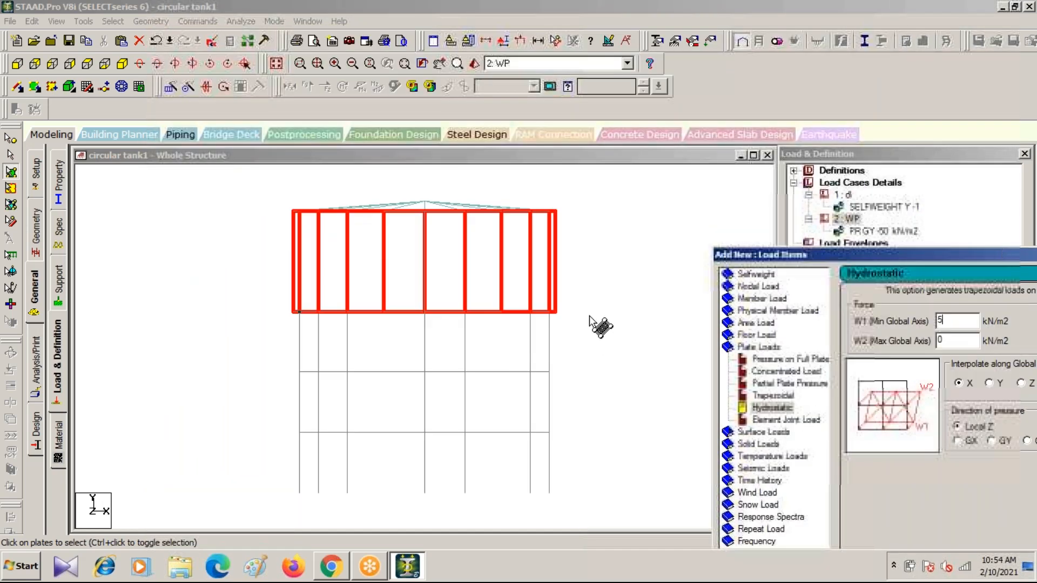
Show the plate orientation labels in the isometric view and examine the local axes of the tank's wall plates
left_click(123, 63)
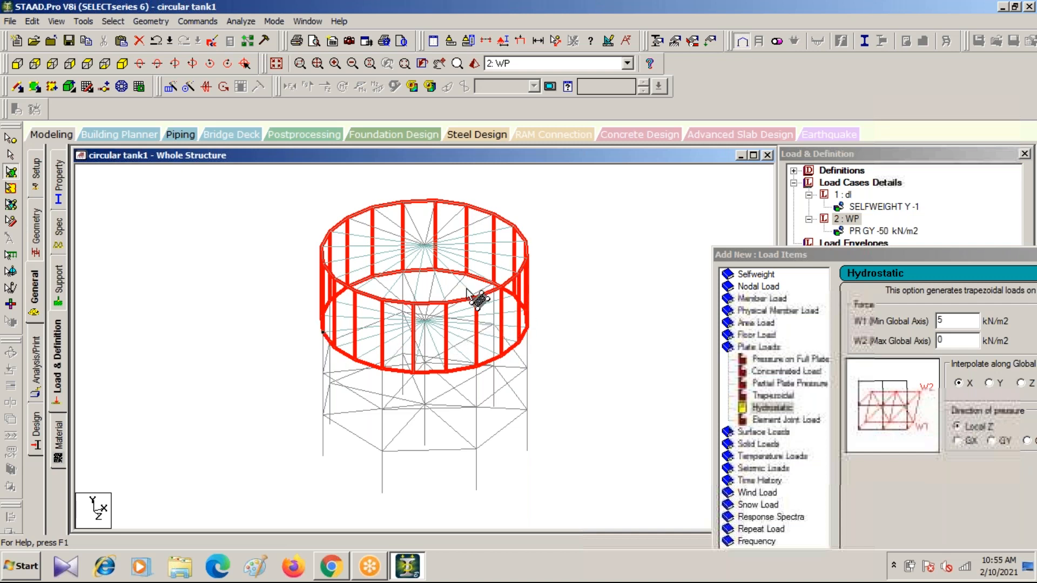
left_click(486, 42)
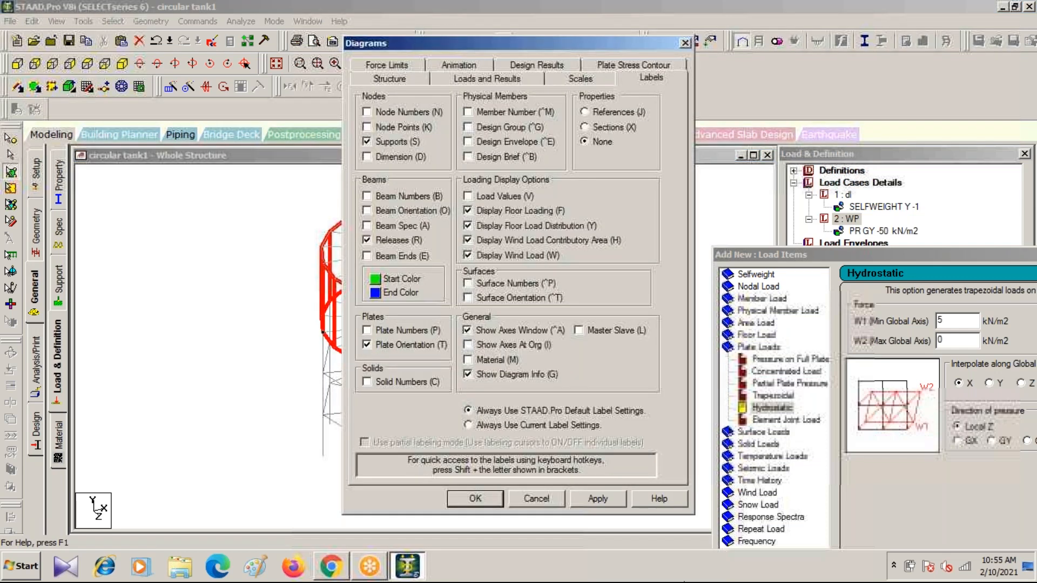
left_click(597, 499)
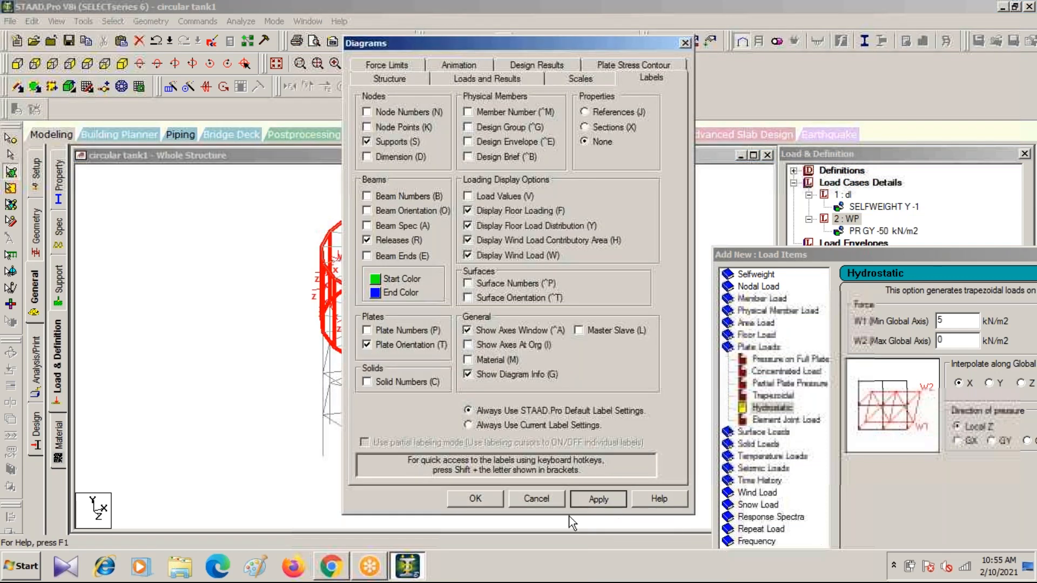
left_click(487, 499)
scroll(415, 246, "up", 5)
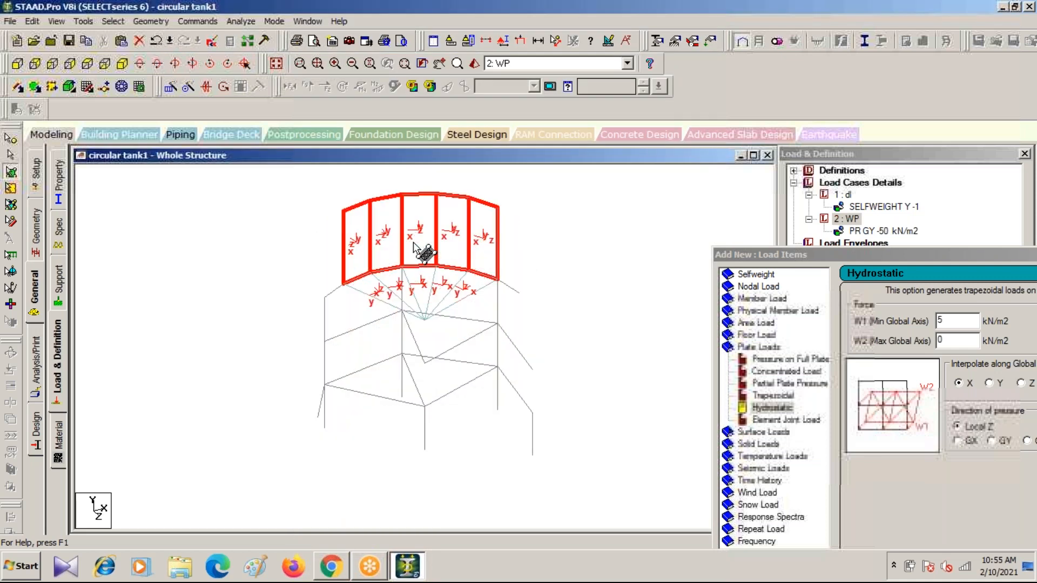
middle_click_drag(423, 238, 399, 382)
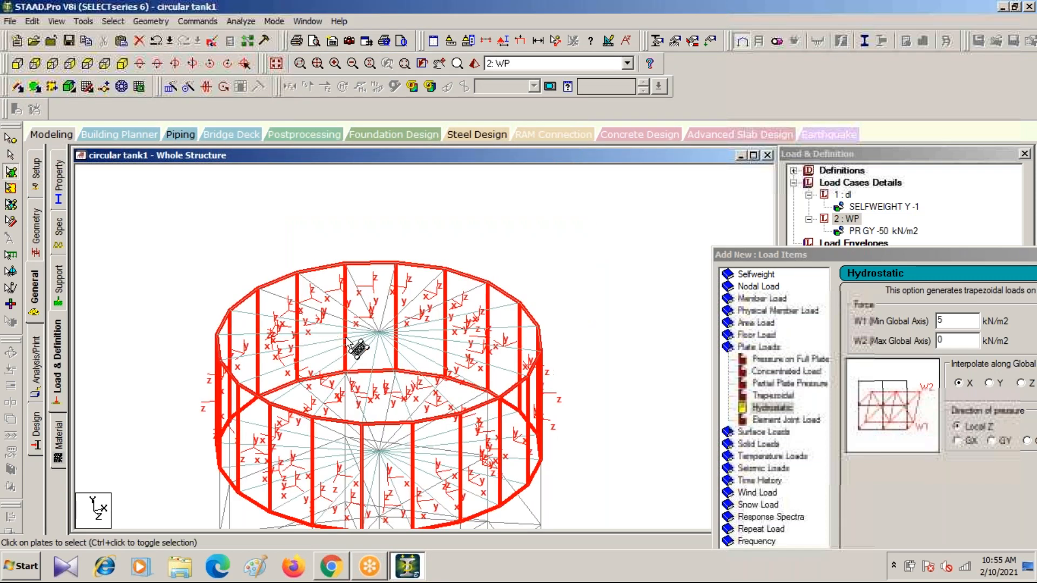
scroll(324, 345, "up", 3)
scroll(316, 327, "down", 3)
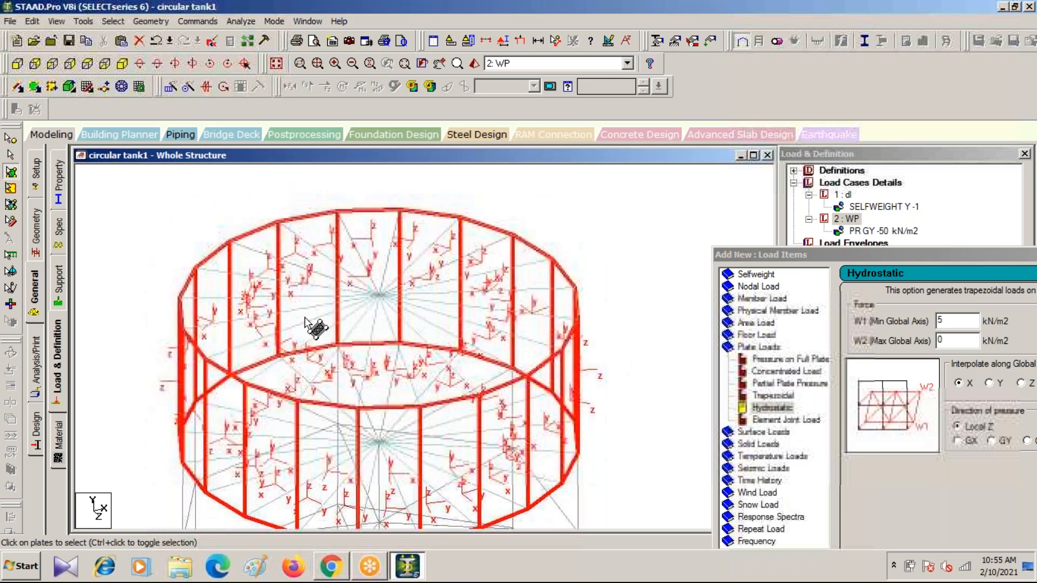
scroll(556, 411, "down", 3)
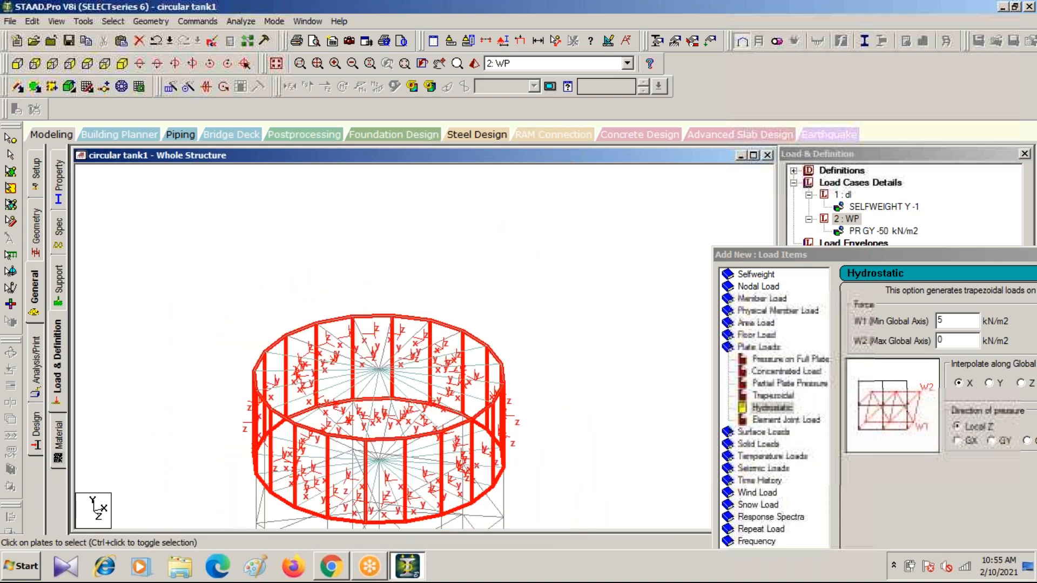
middle_click_drag(508, 439, 465, 289)
Discard the hydrostatic load entry and hide the plate orientation labels
left_click_drag(926, 250, 600, 292)
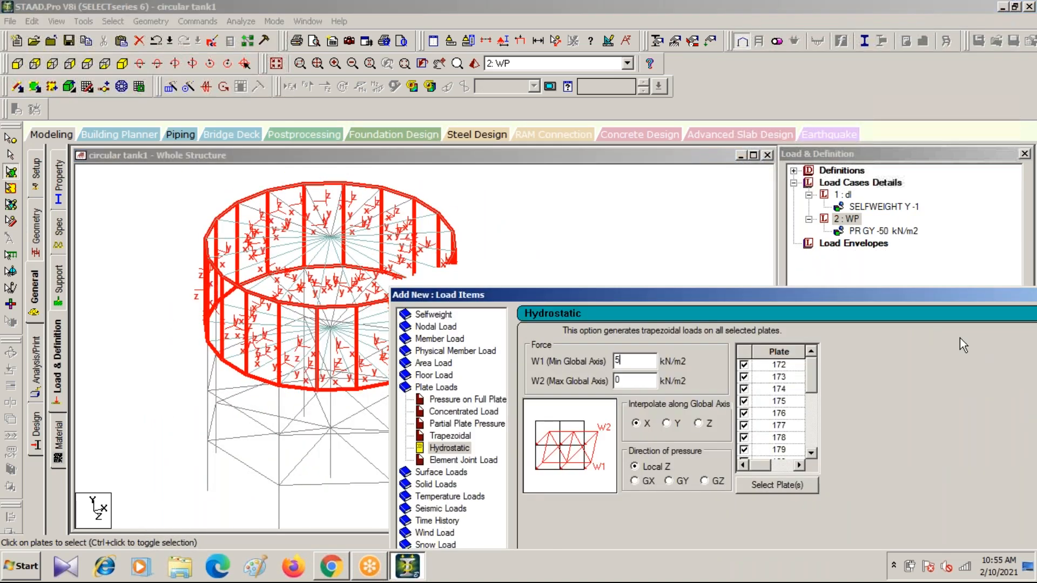
left_click_drag(963, 293, 675, 329)
left_click(828, 333)
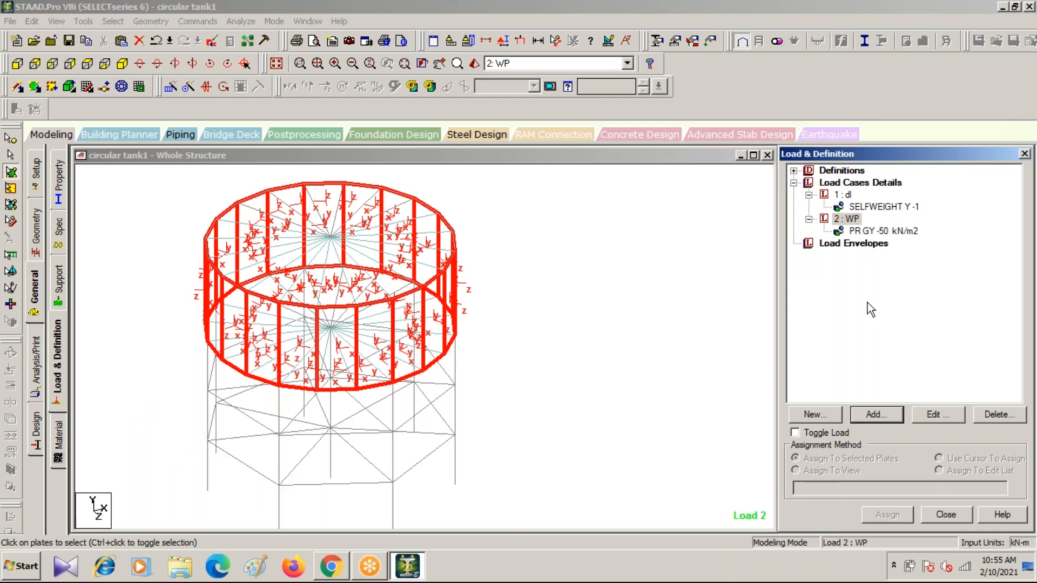
left_click(570, 329)
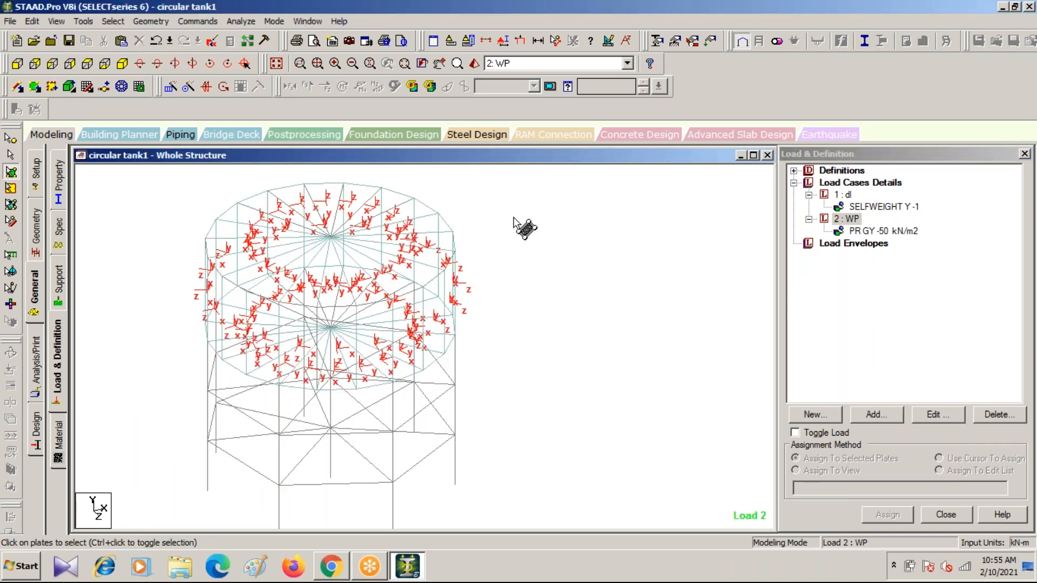
key("shift+t")
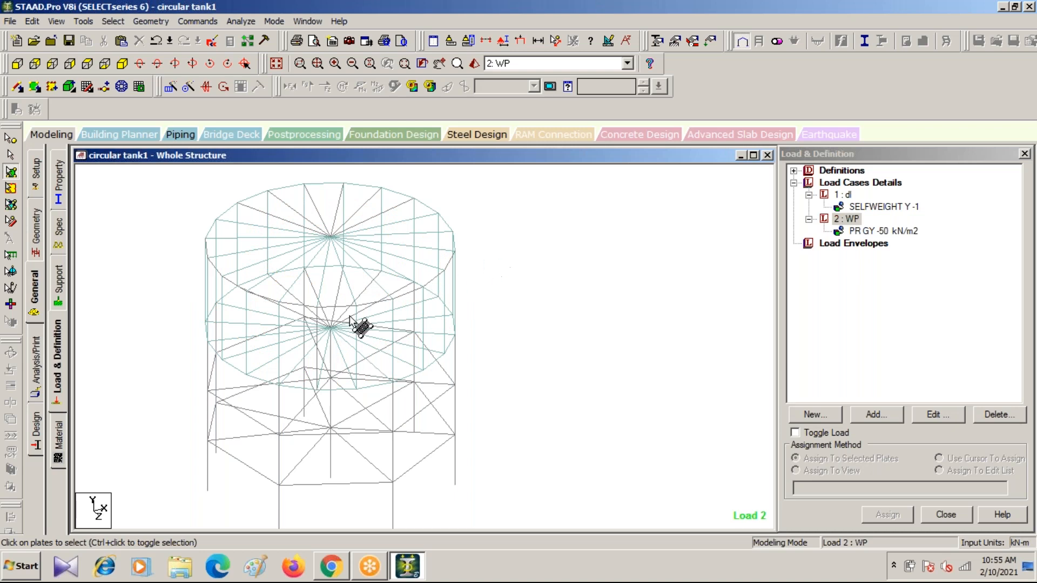
Isolate the tank's walls and floor in the front view using the Window / Rubber Band section option
left_click(122, 63)
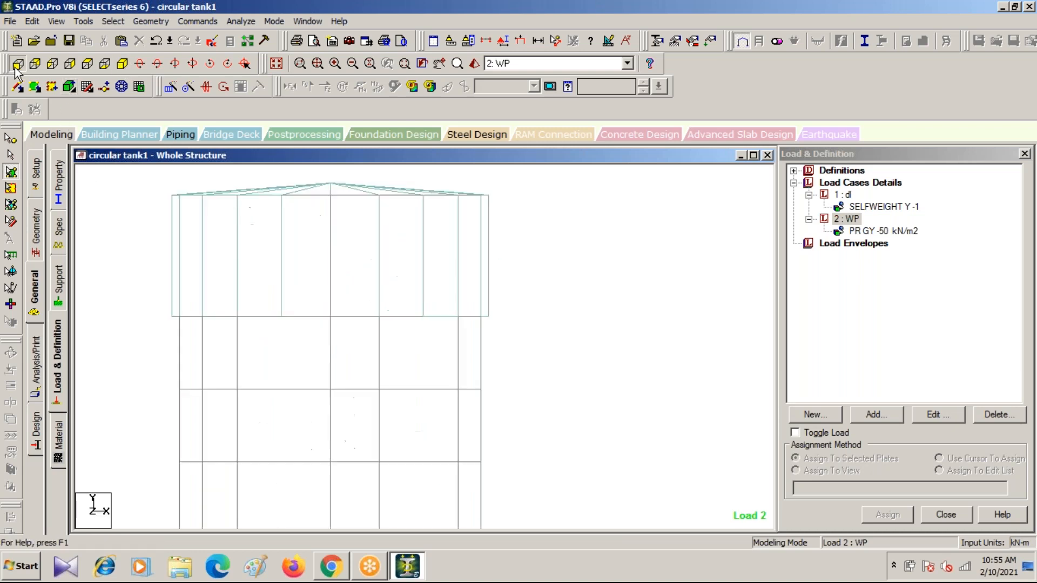
left_click(488, 39)
left_click(565, 190)
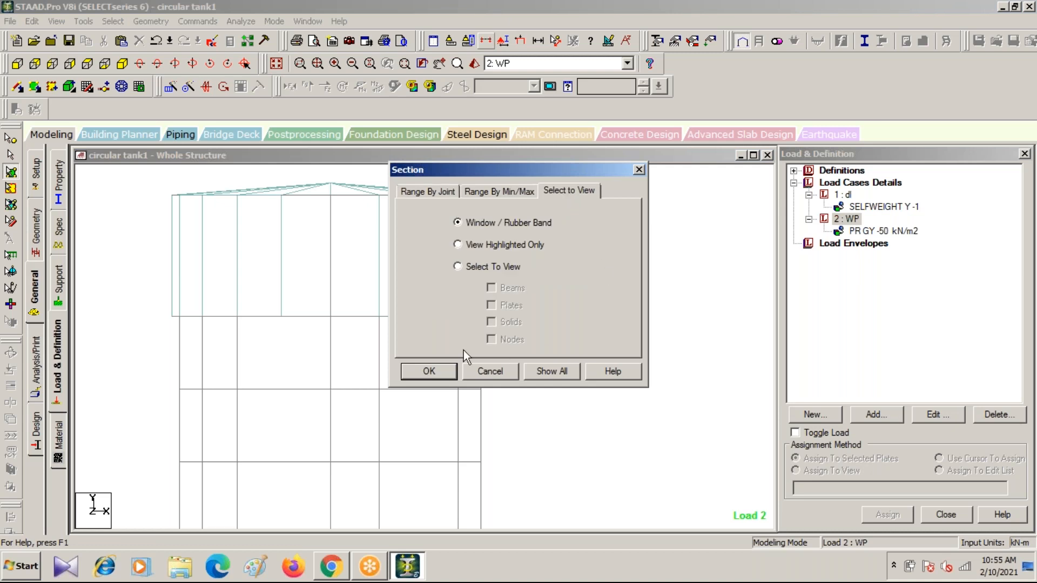
left_click(422, 372)
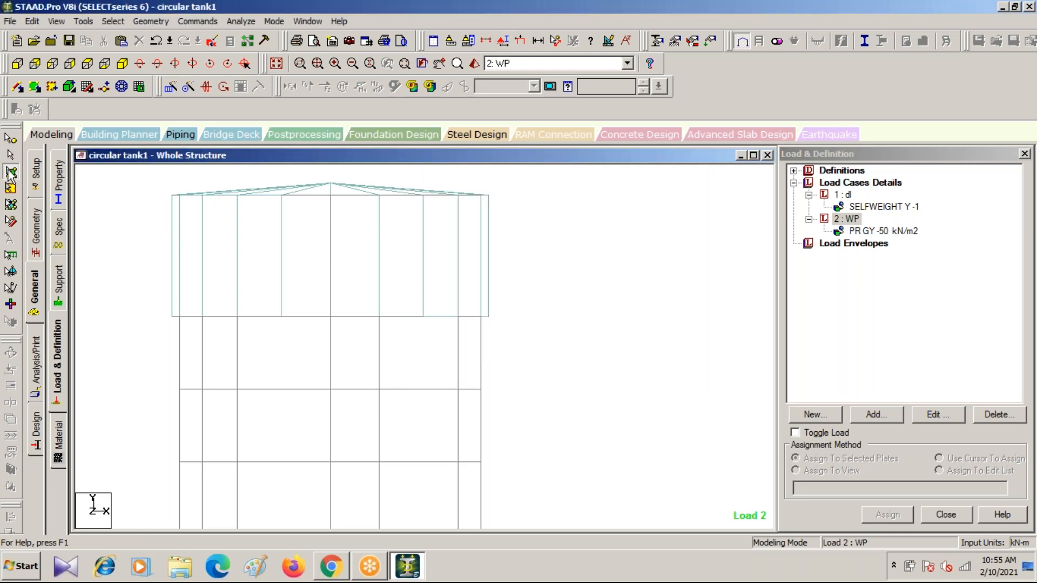
left_click(11, 155)
left_click_drag(159, 192, 523, 328)
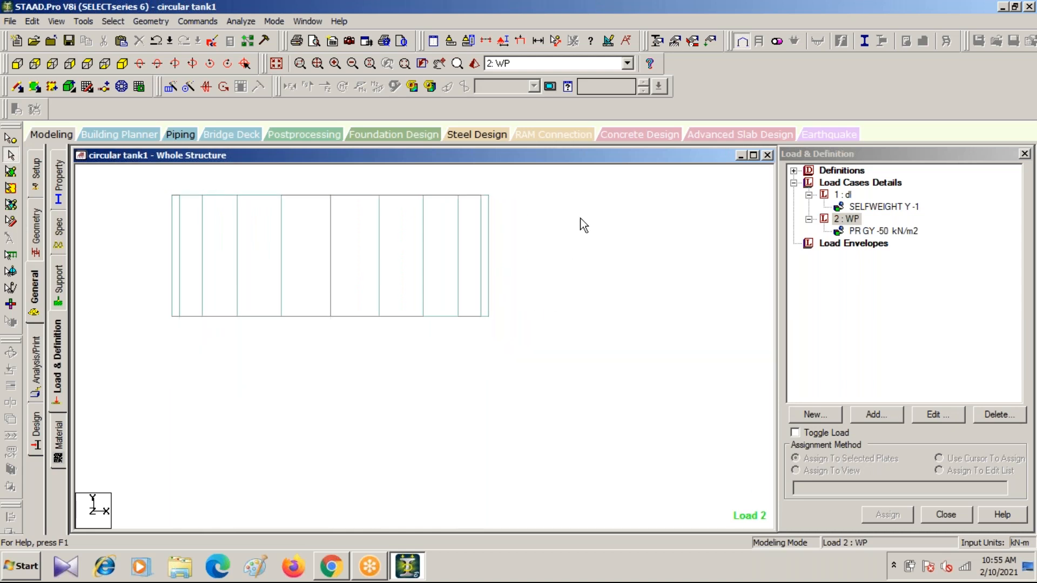
Display the plate orientation labels on the isolated tank and examine the local axes of its wall plates
left_click(121, 63)
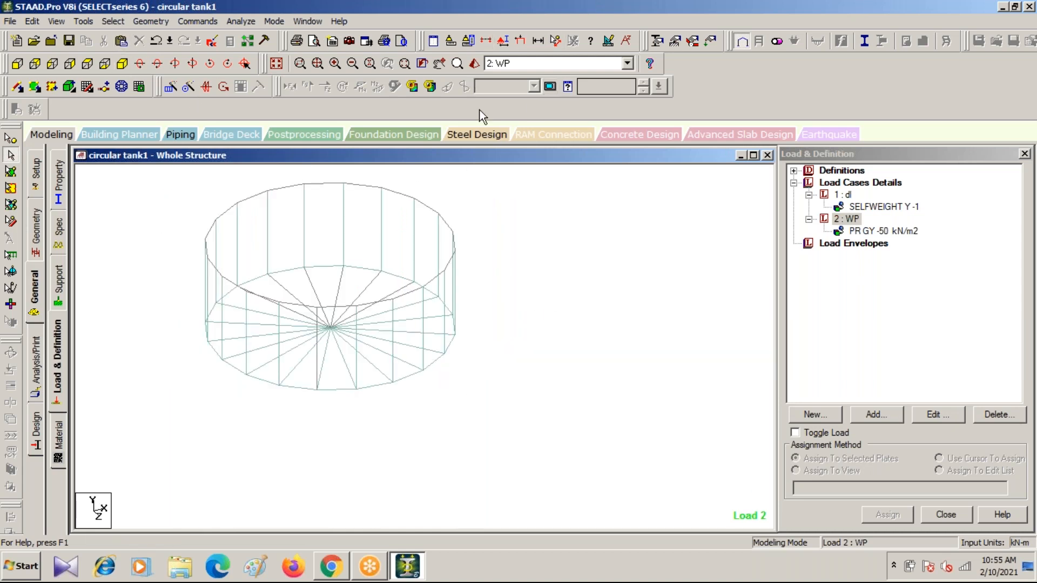
scroll(341, 248, "up", 2)
mouse_move(340, 247)
middle_mouse_down()
mouse_move(363, 280)
mouse_move(388, 384)
middle_mouse_up()
scroll(397, 397, "up", 5)
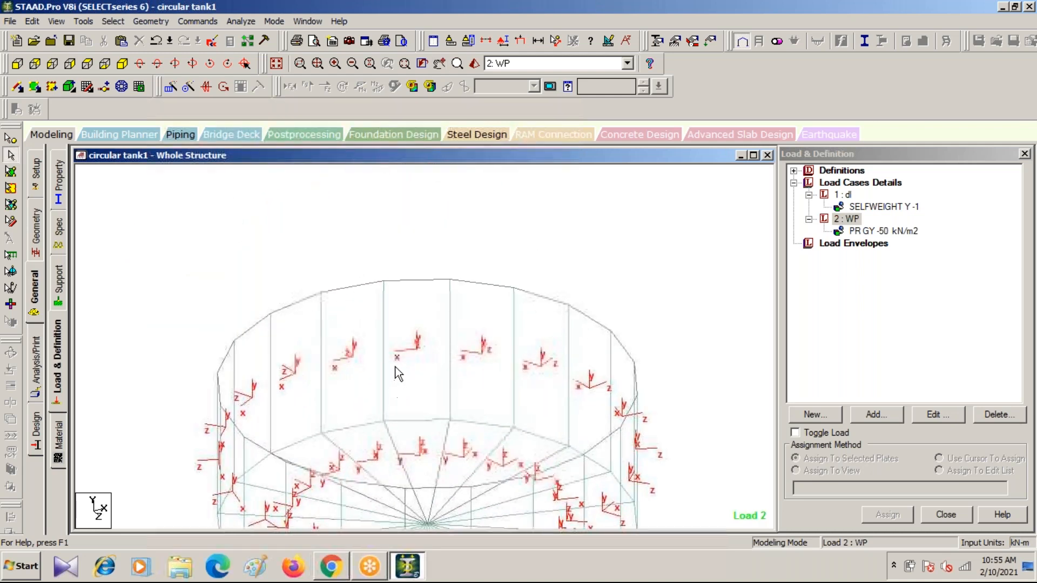
scroll(397, 367, "up", 3)
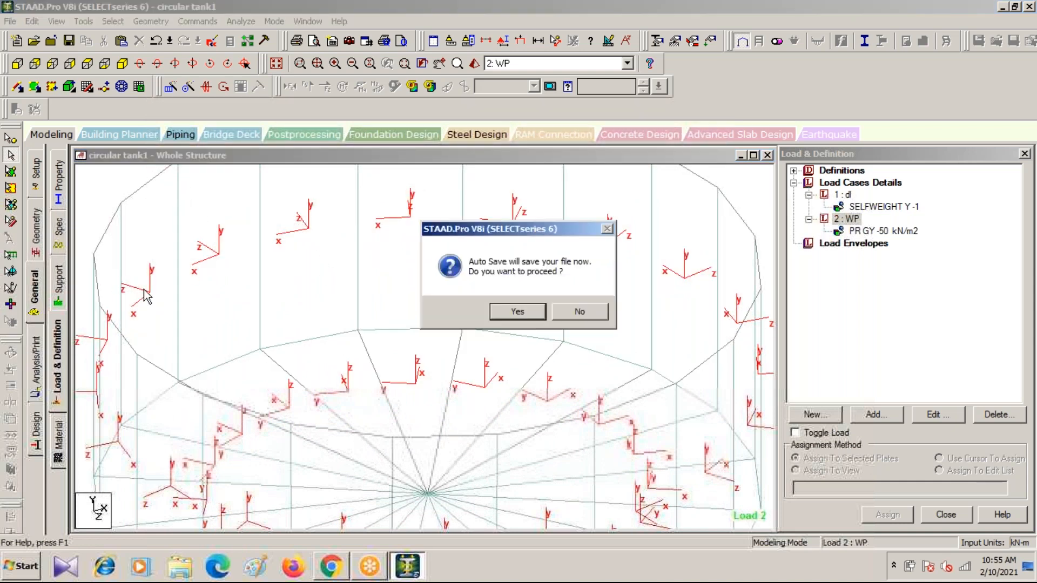
Accept the auto save and save the modified structure
left_click(133, 246)
left_click(520, 313)
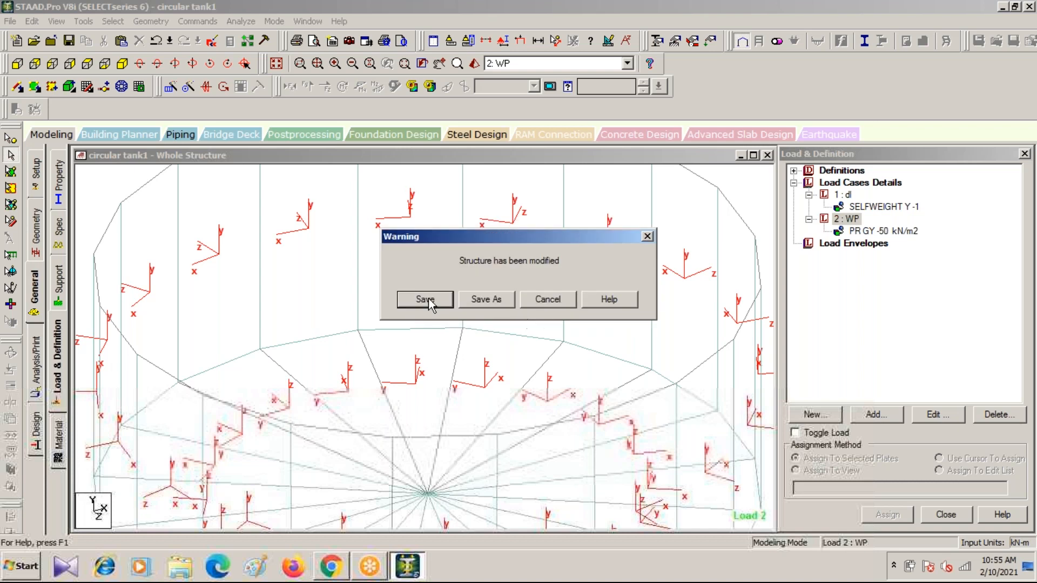
left_click(414, 298)
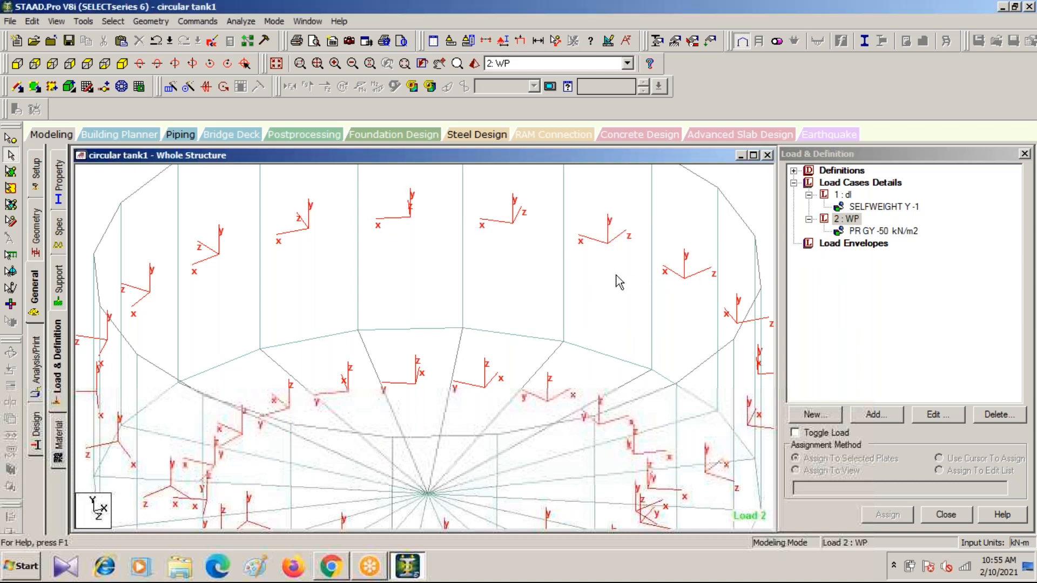
Start a new hydrostatic plate load item in load case 2: WP
scroll(475, 241, "down", 3)
middle_click_drag(497, 313, 350, 244)
scroll(585, 264, "down", 3)
middle_click_drag(521, 386, 616, 263)
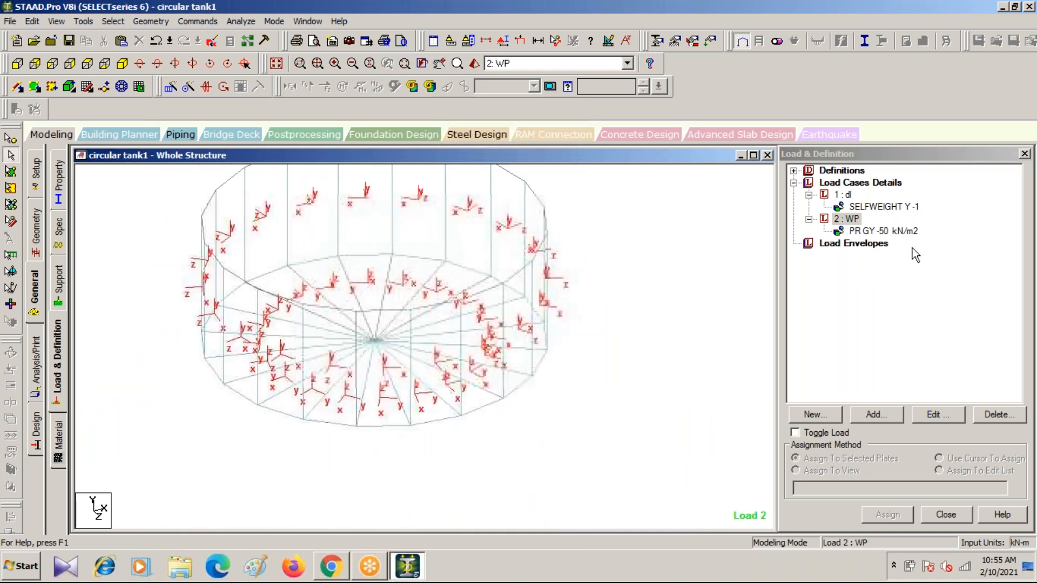
left_click(844, 221)
left_click(876, 415)
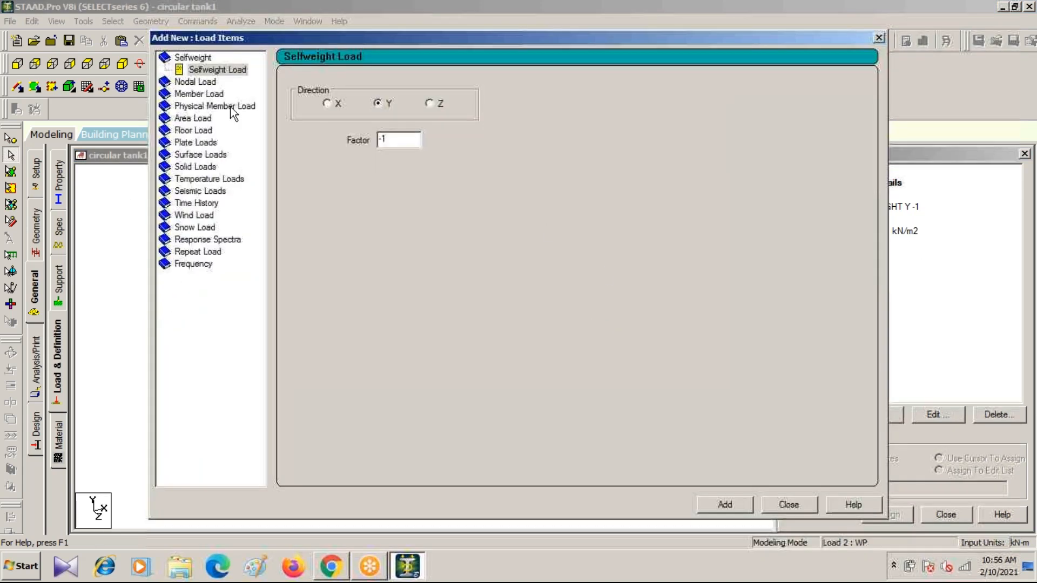
left_click(189, 142)
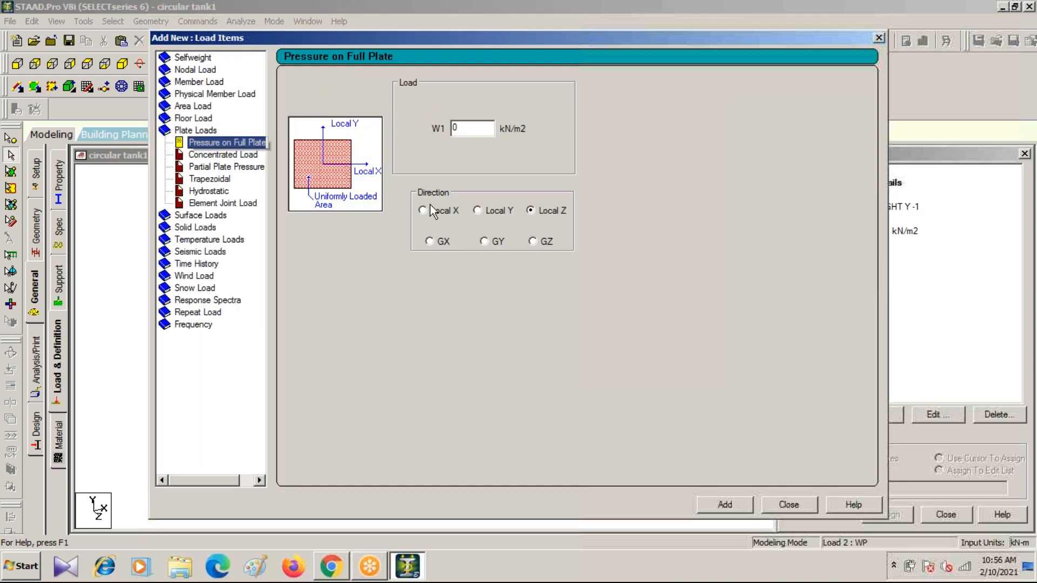
left_click(209, 190)
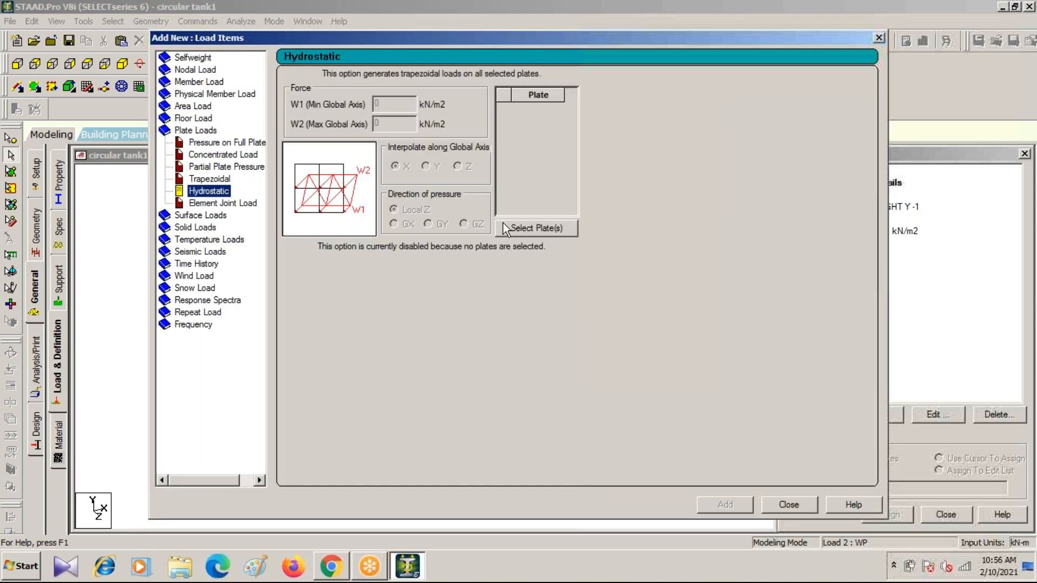
Choose all the tank's wall plates in the front view as the plates for the hydrostatic load
left_click(522, 228)
left_click_drag(538, 172, 754, 168)
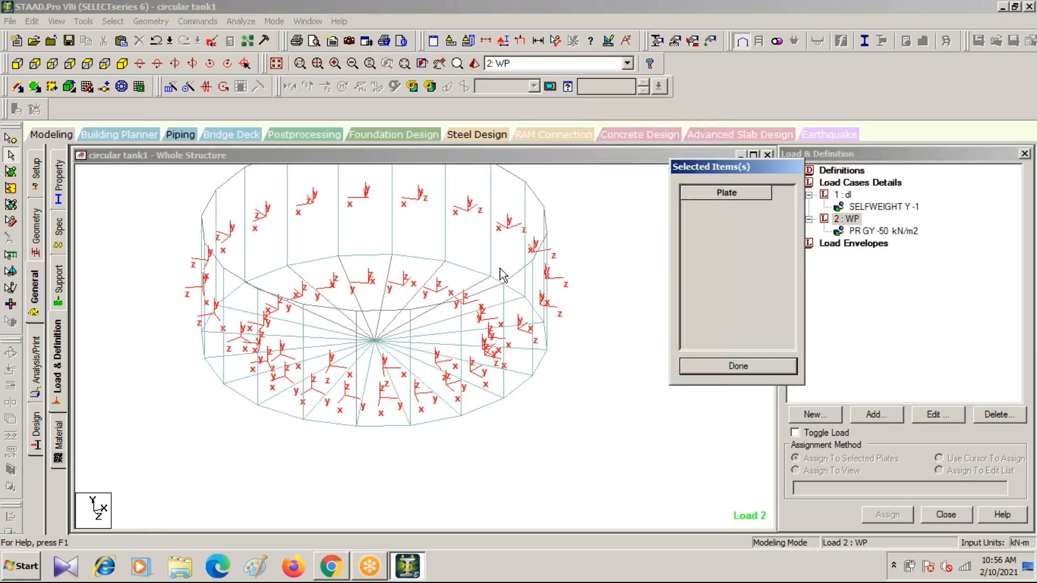
left_click(17, 63)
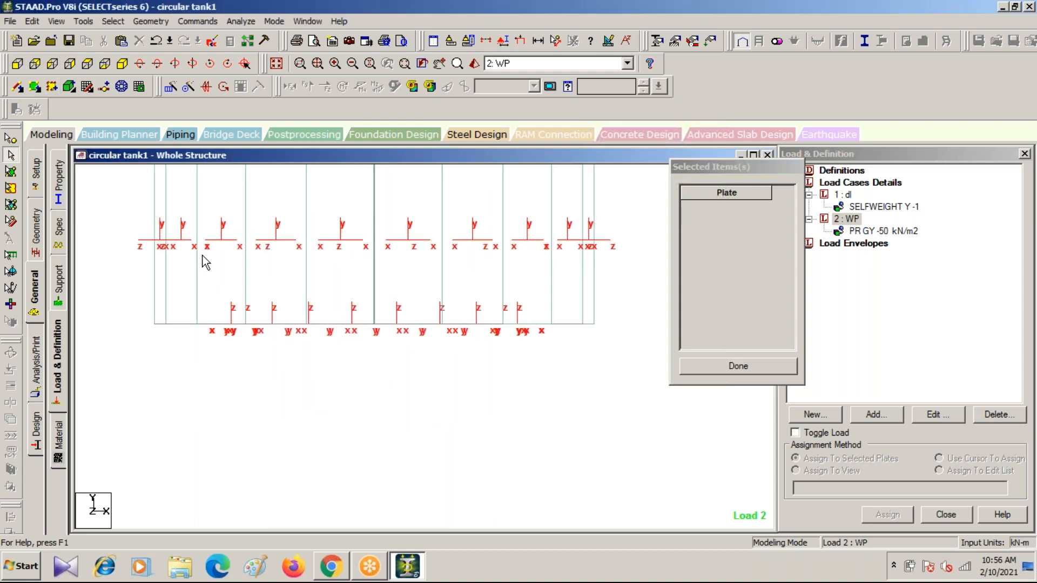
left_click_drag(186, 250, 562, 324)
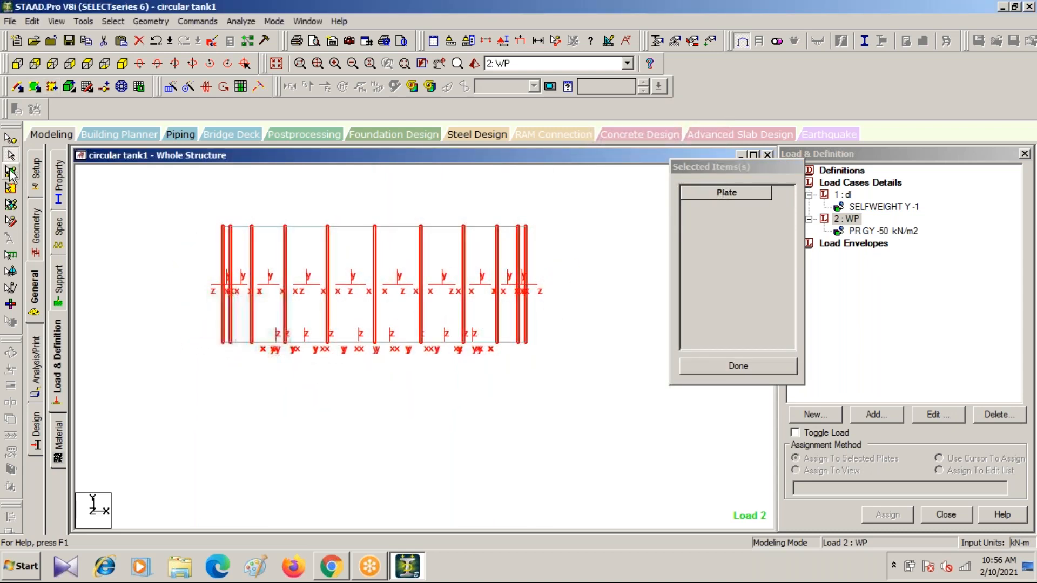
left_click(10, 172)
left_click(169, 273)
left_click_drag(156, 257, 615, 310)
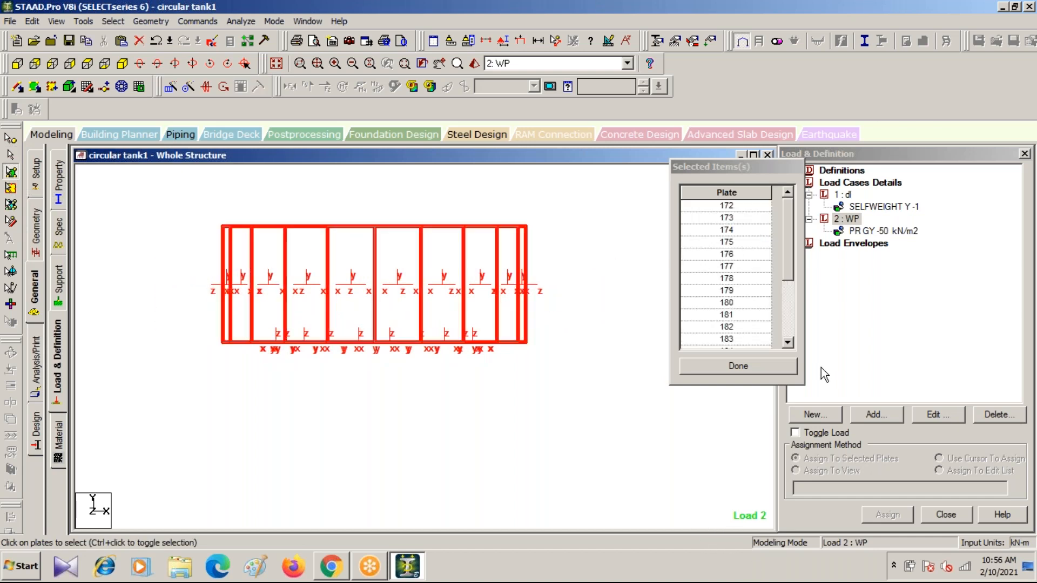
left_click(770, 368)
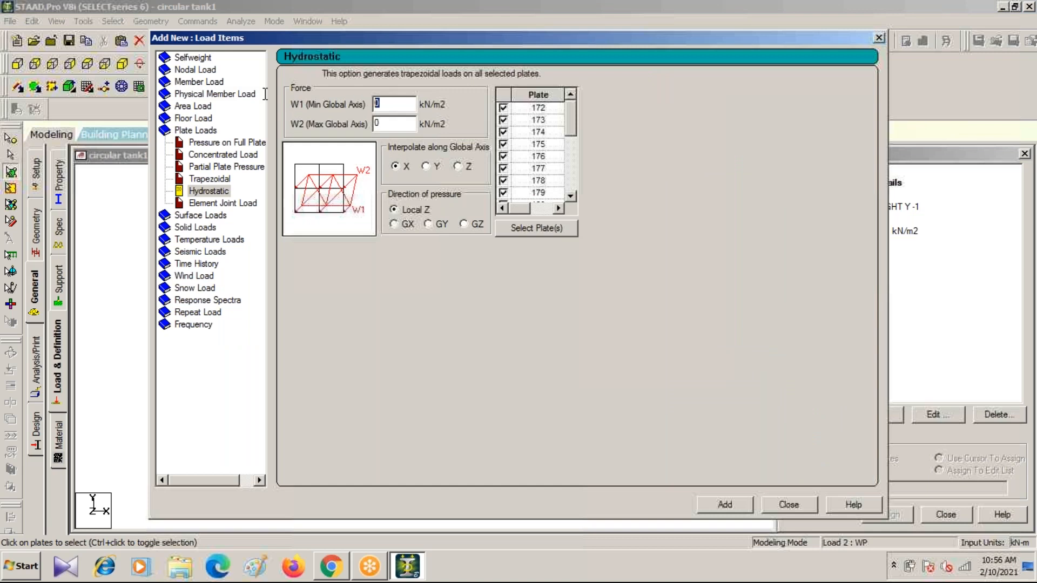
Add the hydrostatic load with W1 50 and W2 5 kN/m2, interpolated along global Y and acting in local Z
type("50")
double_click(390, 126)
type("5")
left_click(426, 167)
left_click_drag(453, 37, 888, 39)
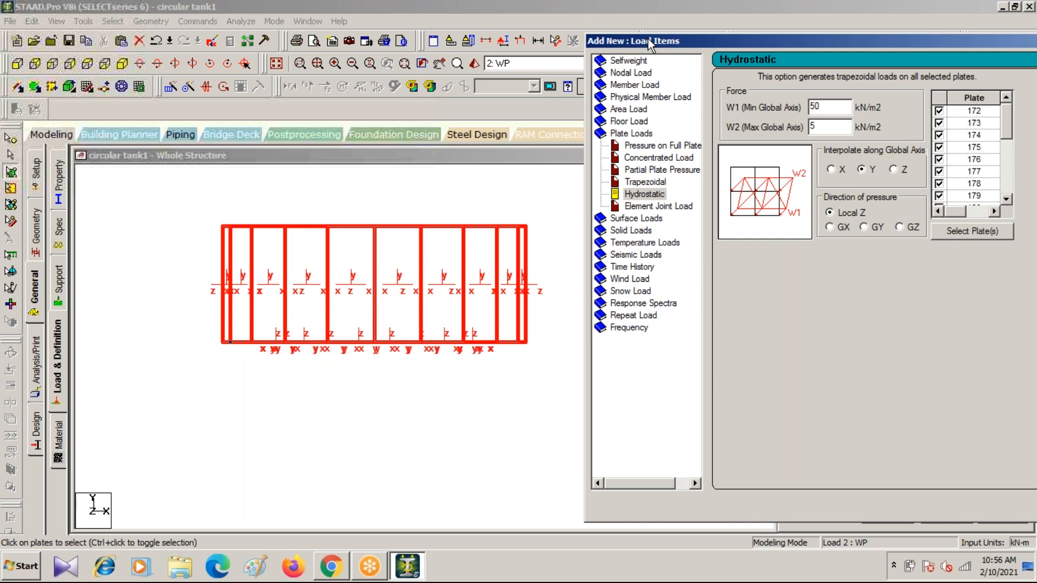
left_click_drag(647, 37, 544, 34)
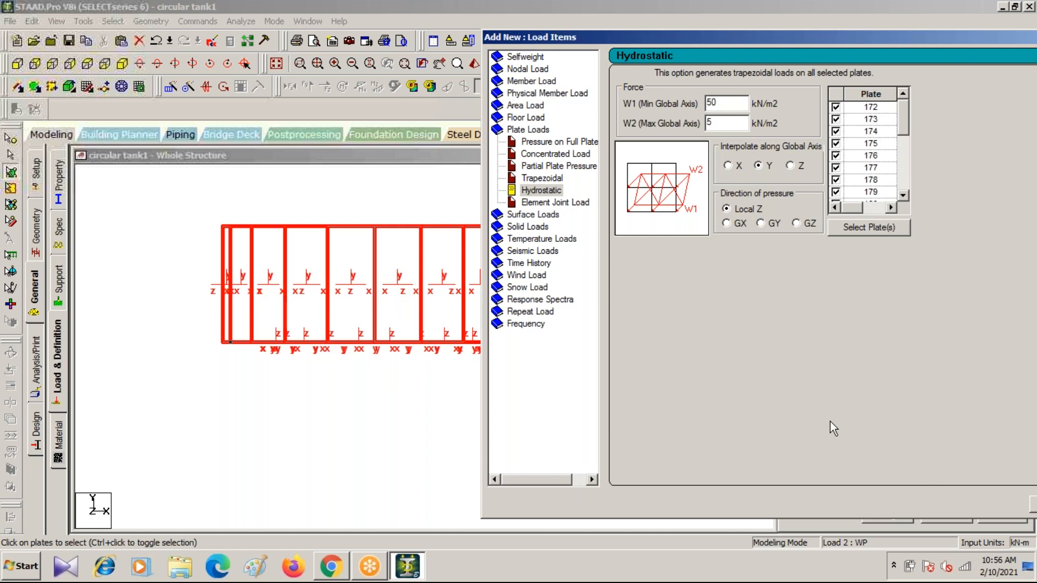
left_click_drag(614, 33, 282, 30)
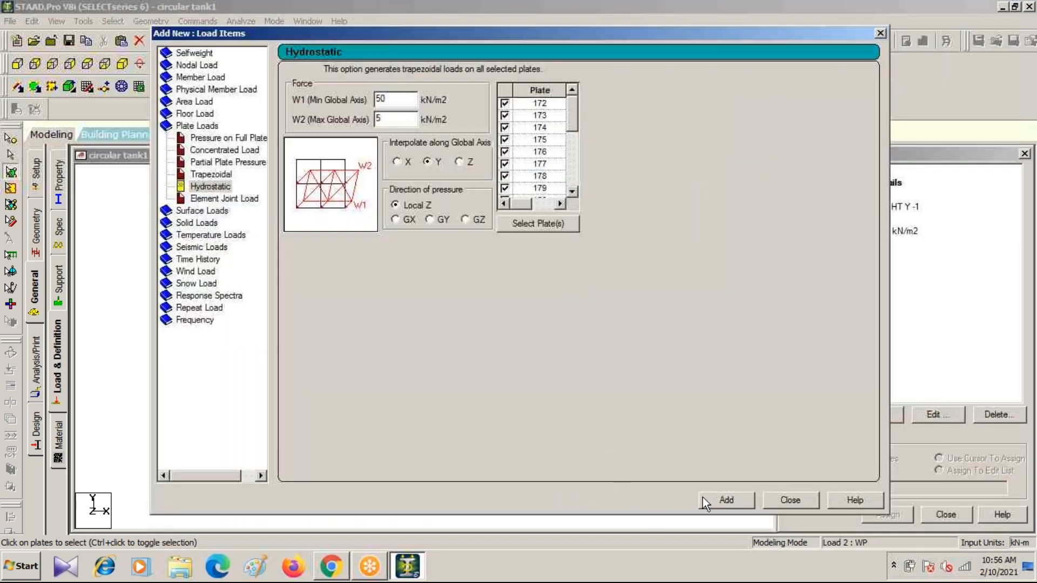
left_click(720, 503)
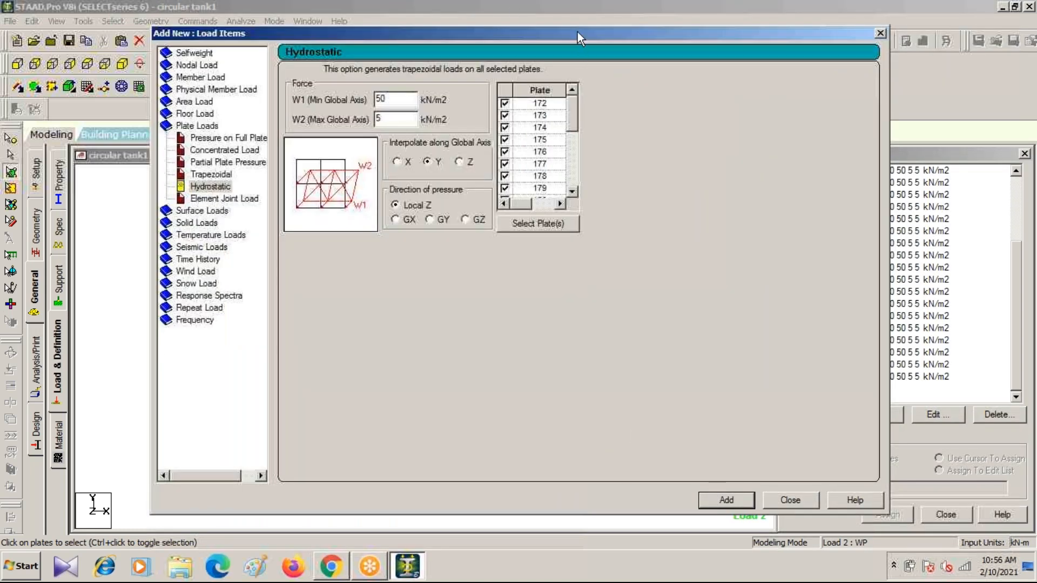
left_click_drag(576, 29, 184, 181)
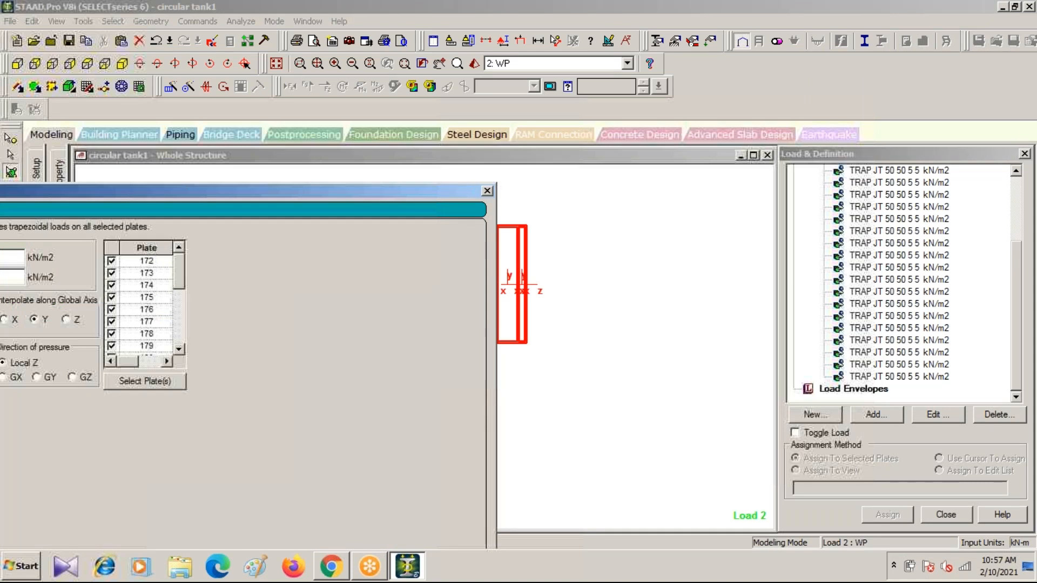
left_click(489, 185)
Show the whole structure and examine the trapezoidal water pressure on the tank walls in isometric and front views
left_click(274, 63)
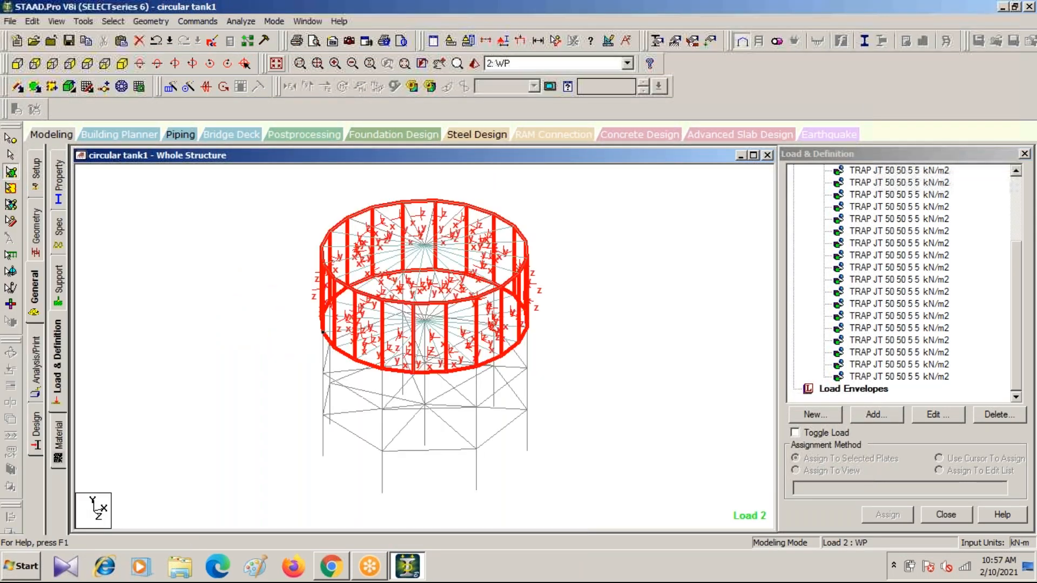
left_click(916, 286)
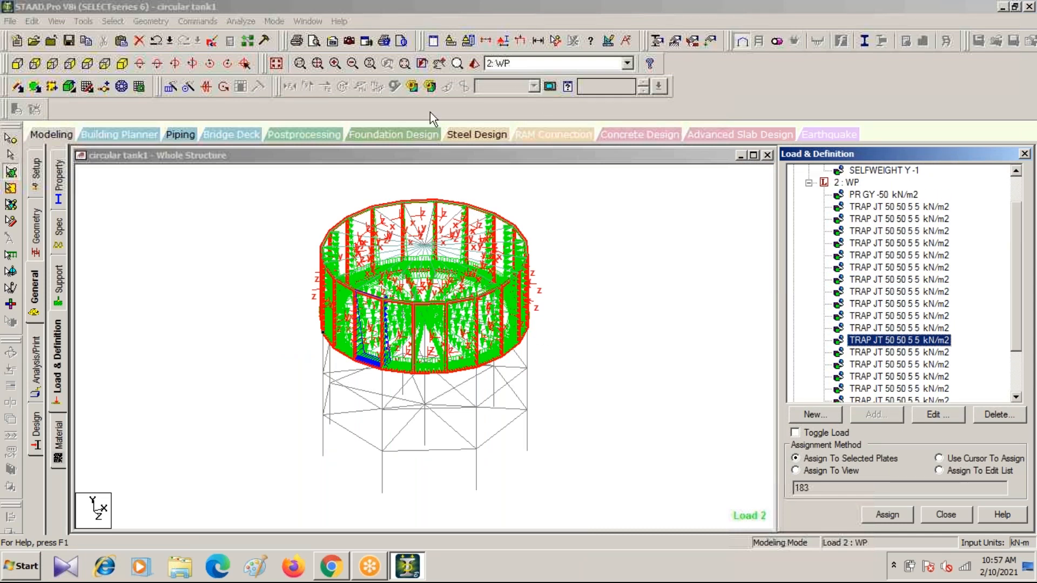
left_click(559, 267)
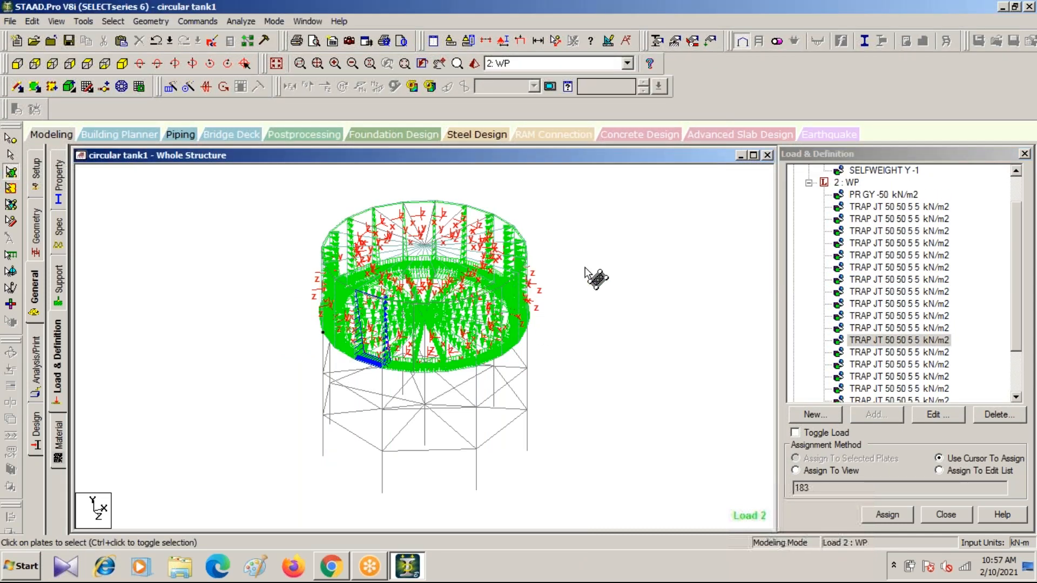
scroll(487, 264, "up", 3)
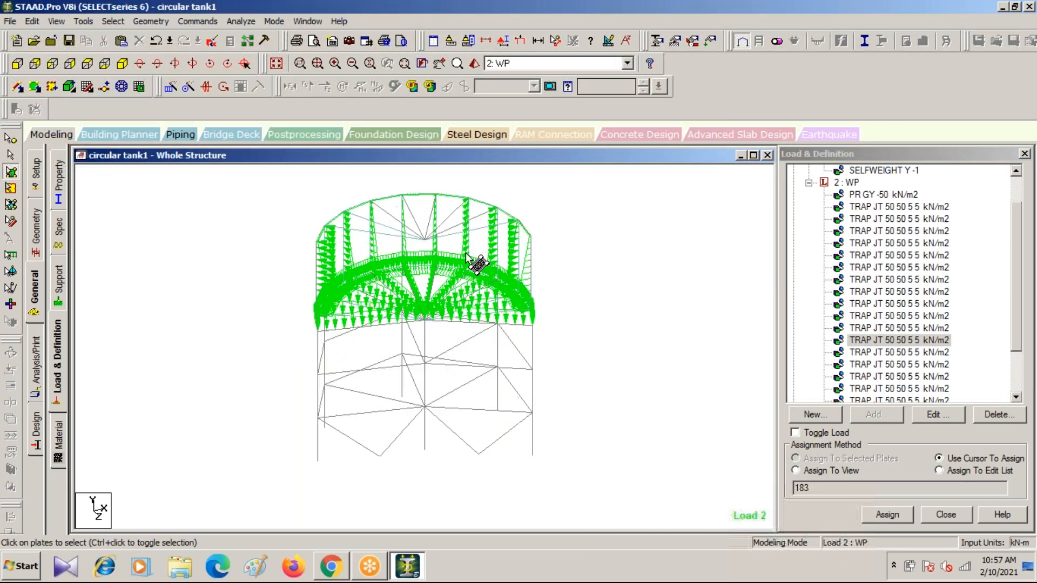
scroll(372, 303, "up", 3)
scroll(303, 245, "down", 2)
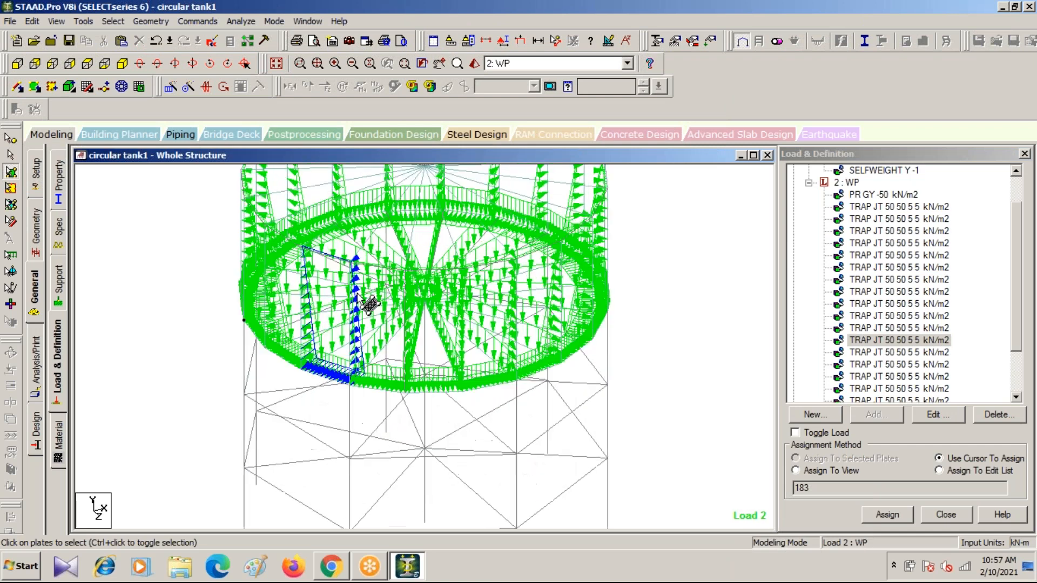
scroll(432, 346, "down", 2)
scroll(428, 348, "up", 2)
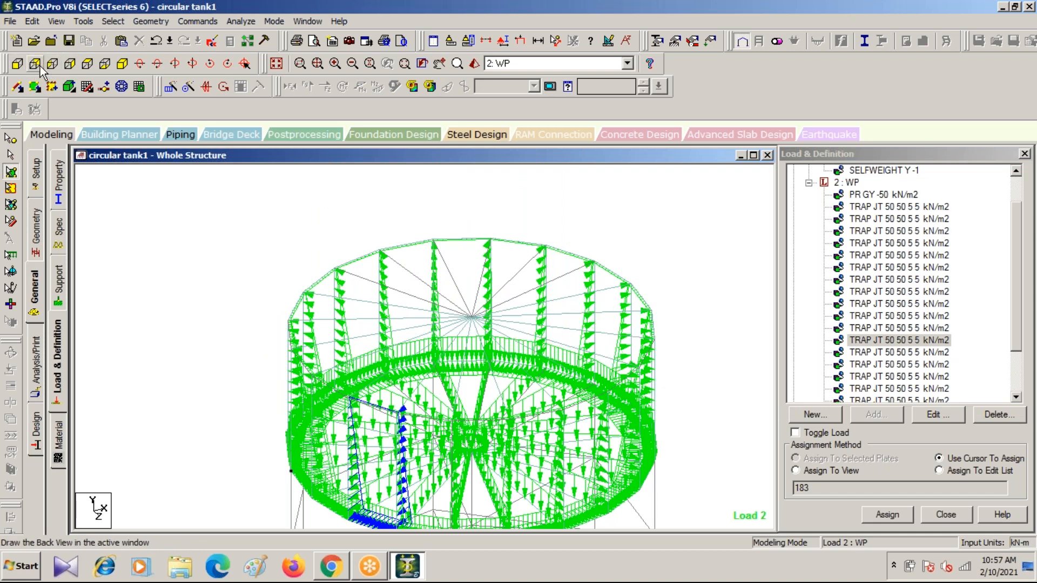
left_click(18, 65)
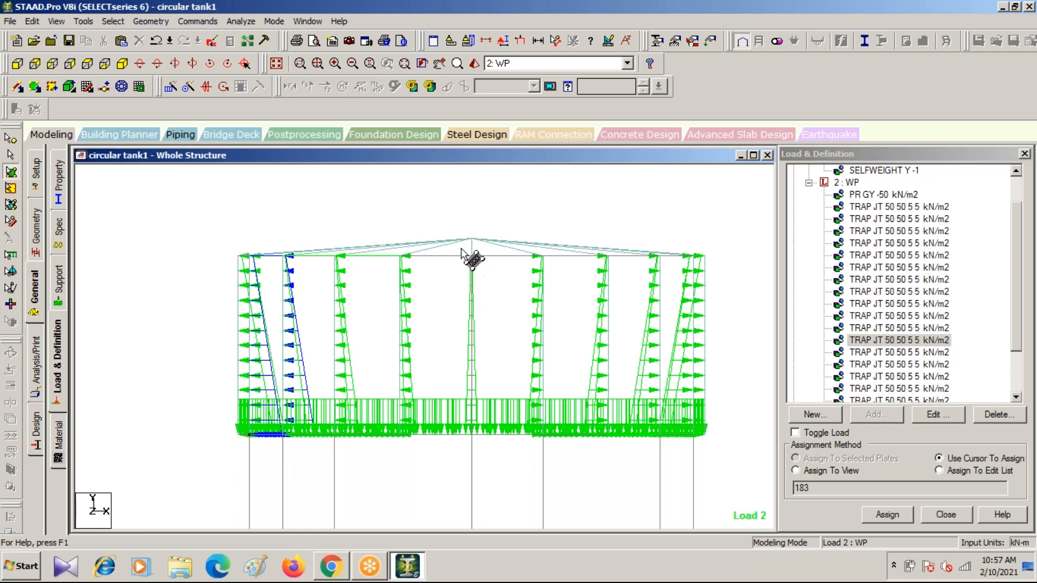
scroll(459, 260, "down", 3)
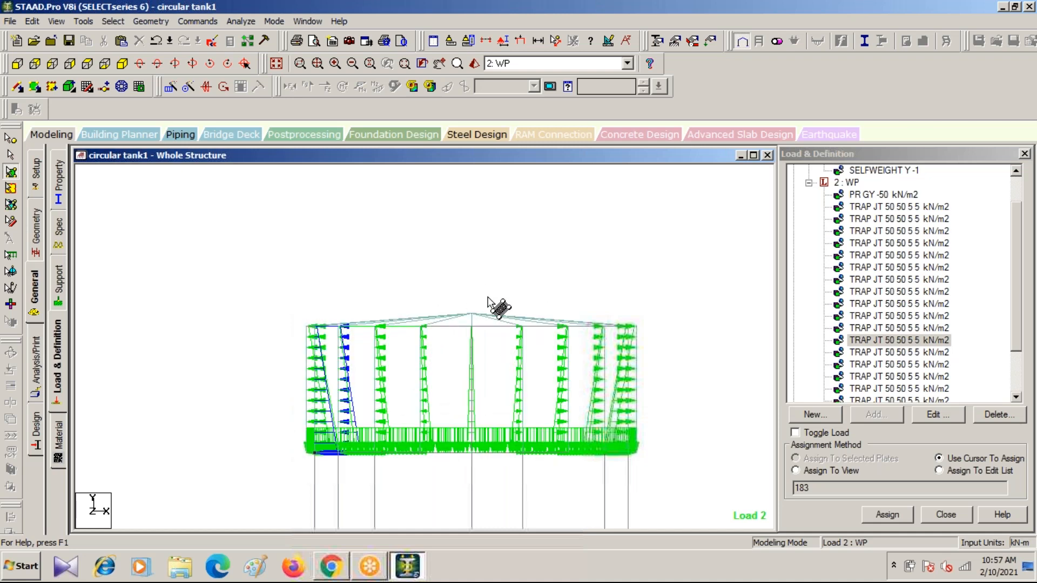
scroll(494, 306, "down", 3)
middle_click_drag(526, 317, 393, 192)
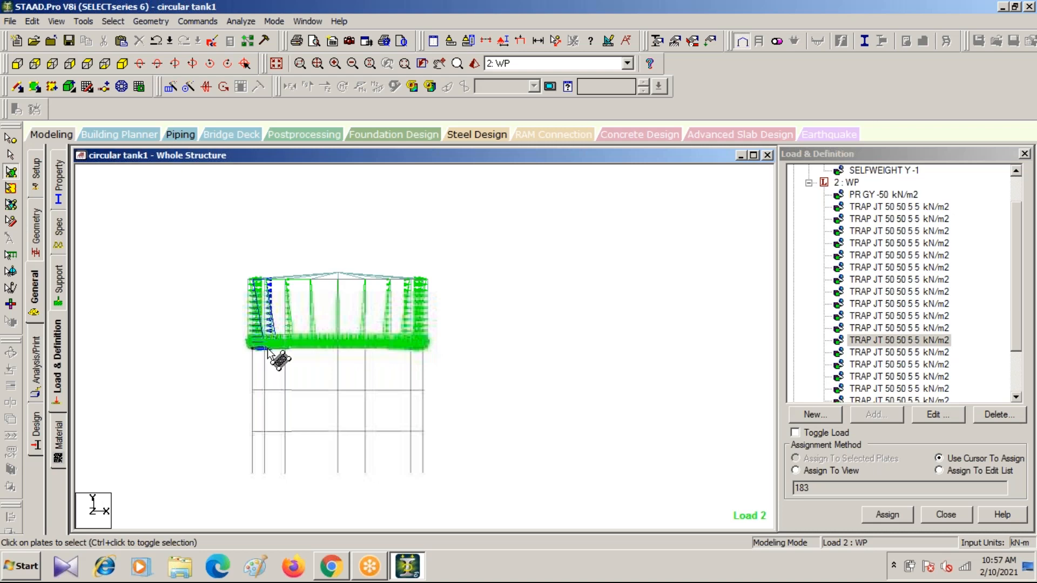
View the water-tank-construction-services-500x500 reference photo from the desktop, then return to the STAAD.Pro model
double_click(541, 15)
left_click(759, 291)
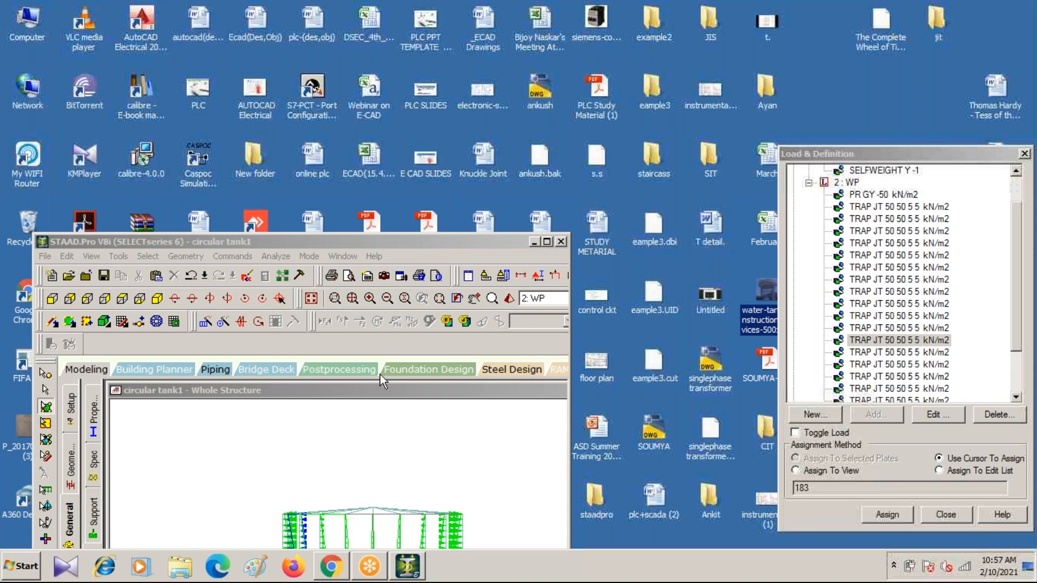
key("Return")
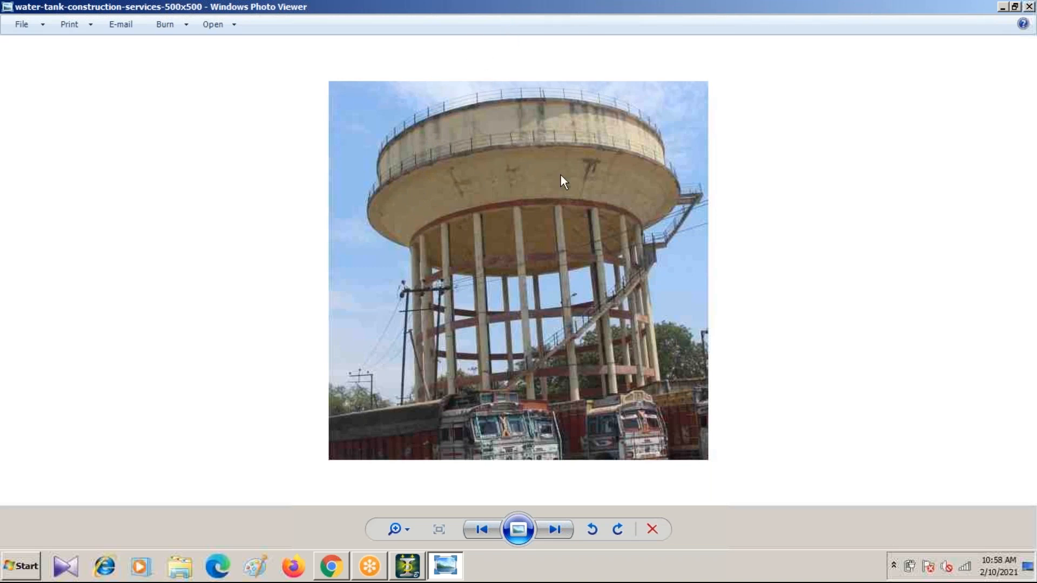
double_click(517, 8)
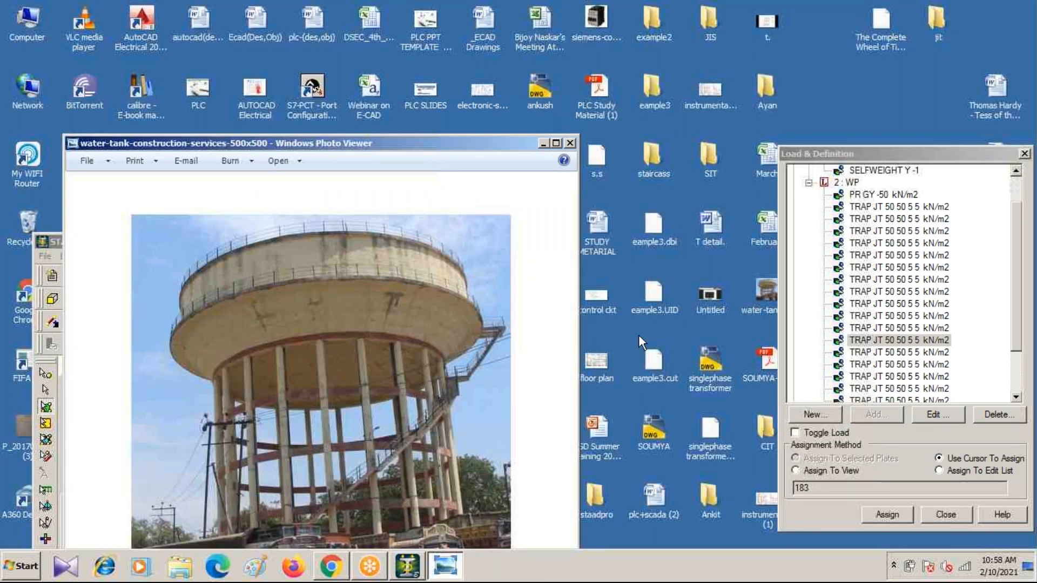
left_click(543, 143)
left_click(549, 242)
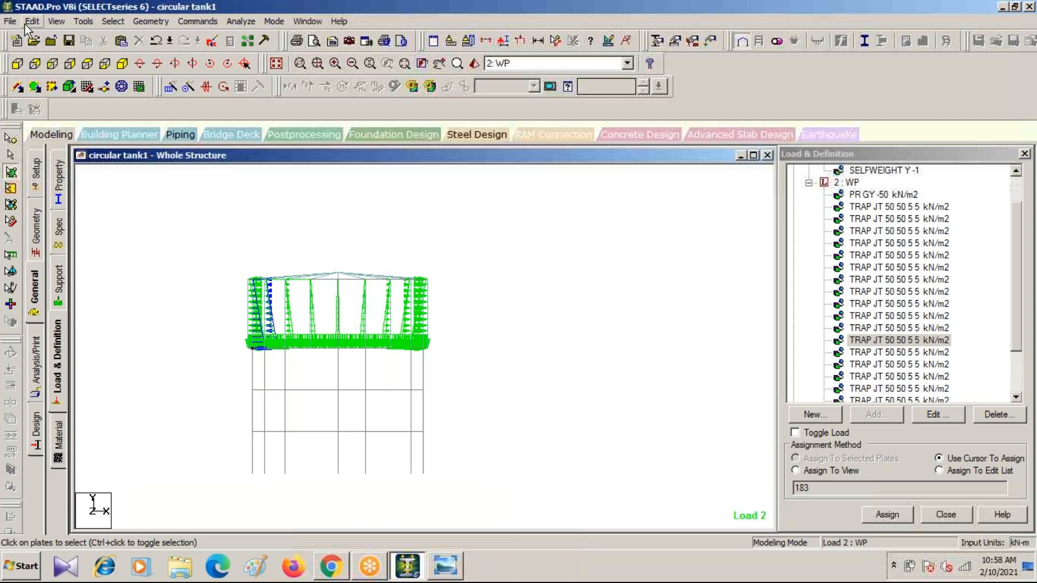
Save the changes to circular tank1 and create a new Space model named circulartank2 with the Add Beam option
left_click(10, 22)
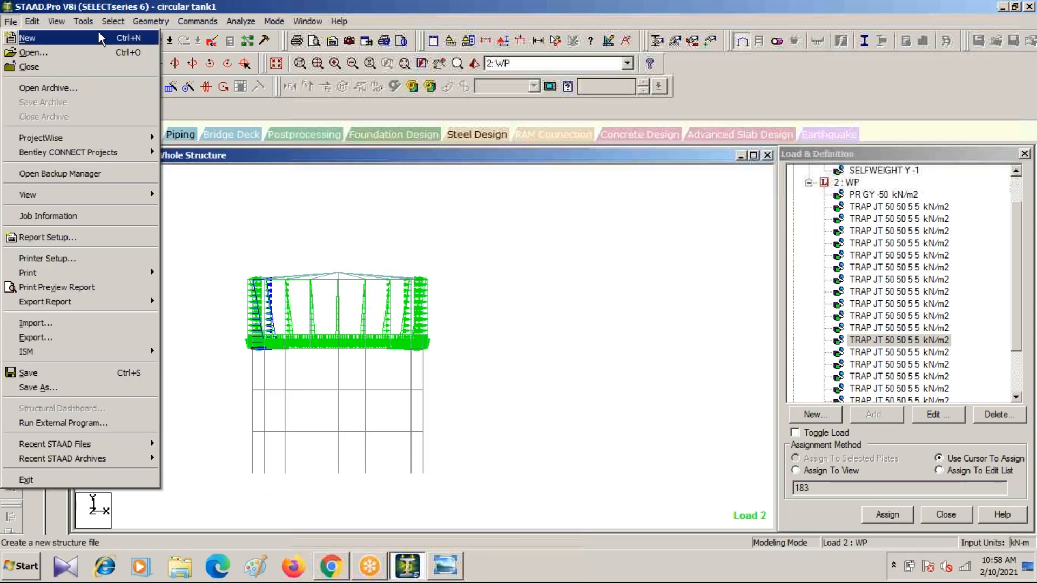
left_click(98, 30)
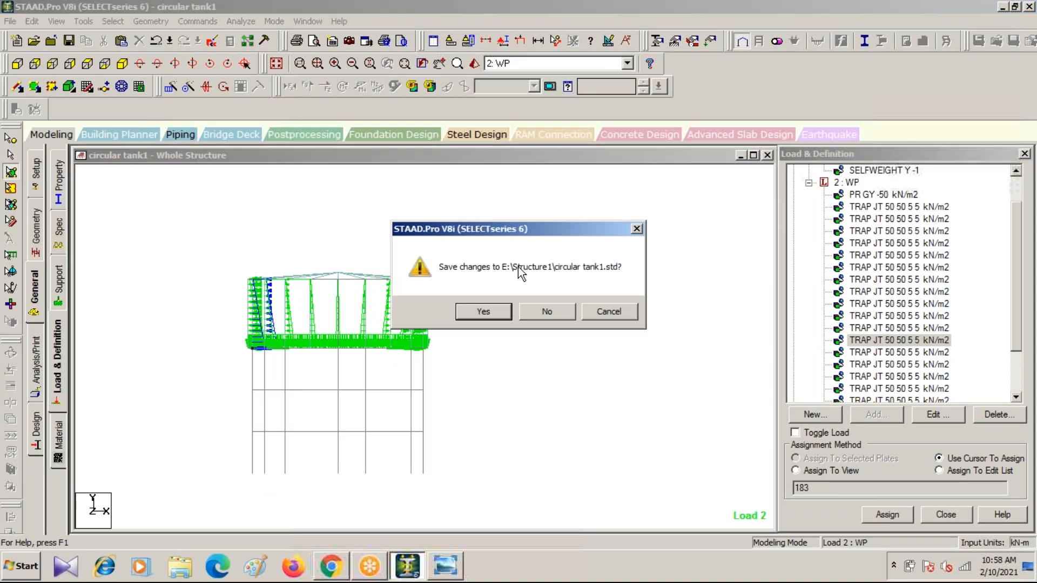
left_click(496, 311)
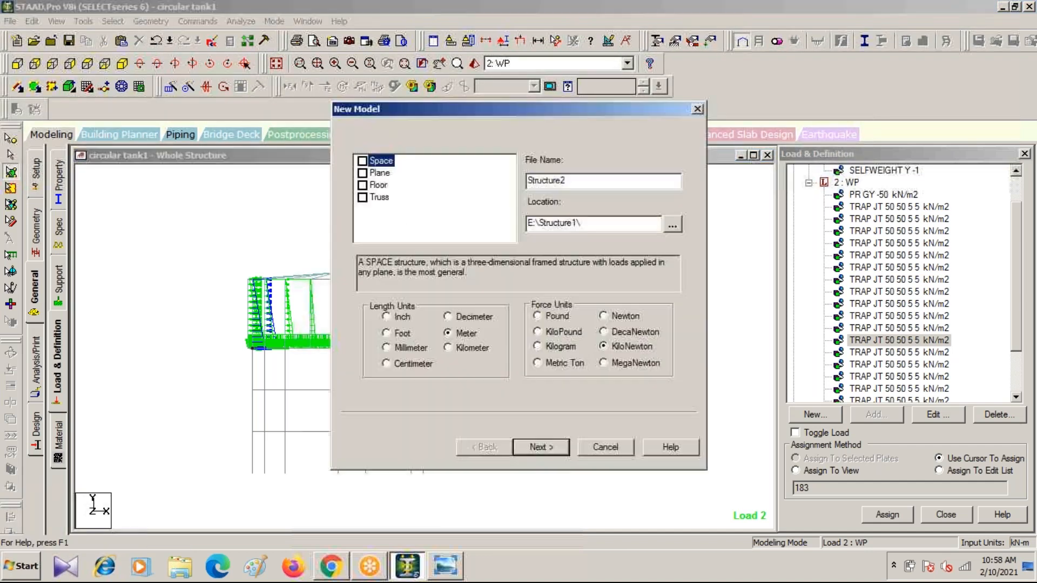
double_click(566, 180)
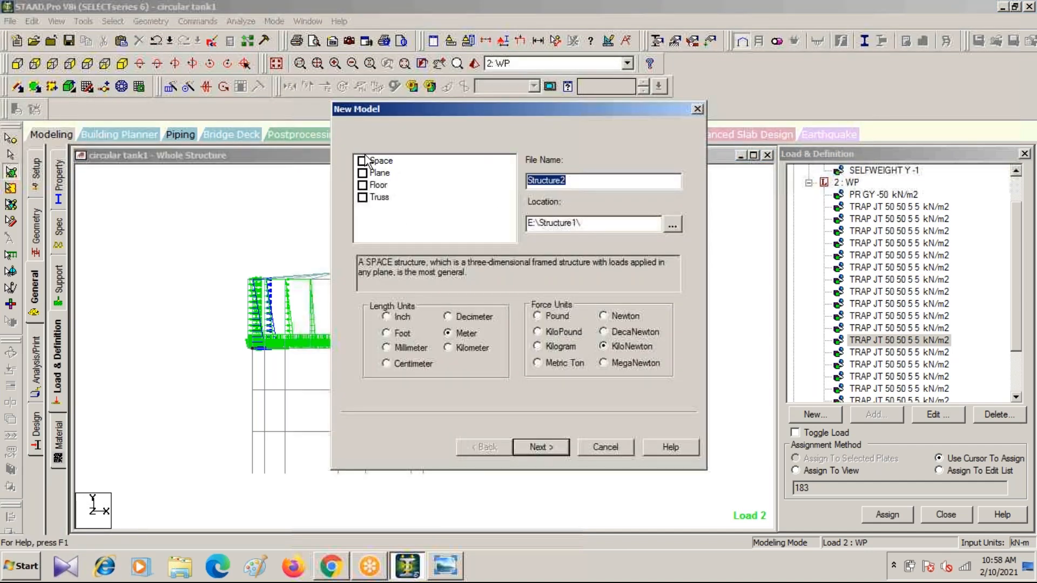
left_click(362, 162)
type("circulartank2")
left_click(536, 449)
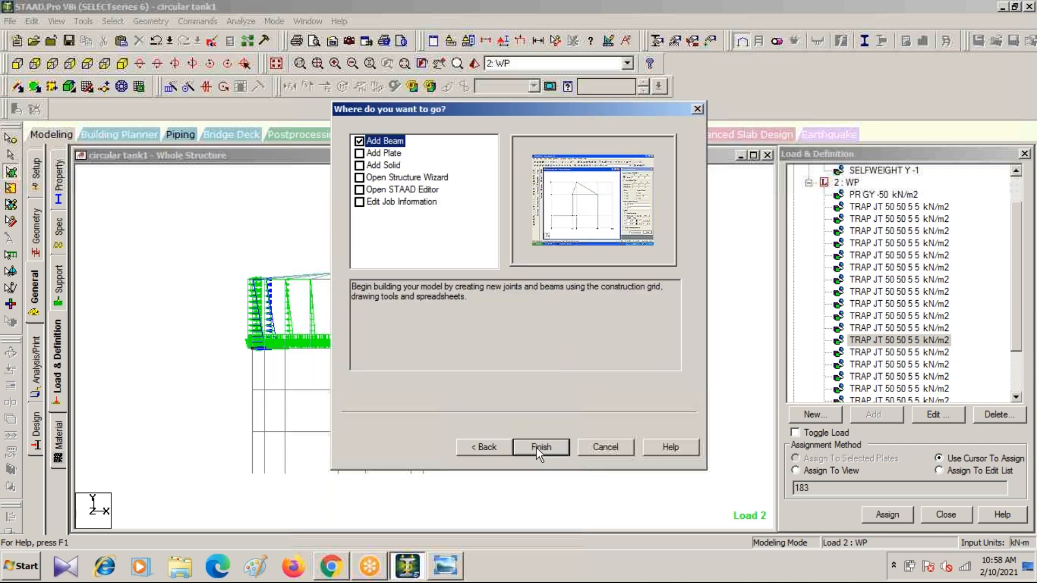
left_click(536, 449)
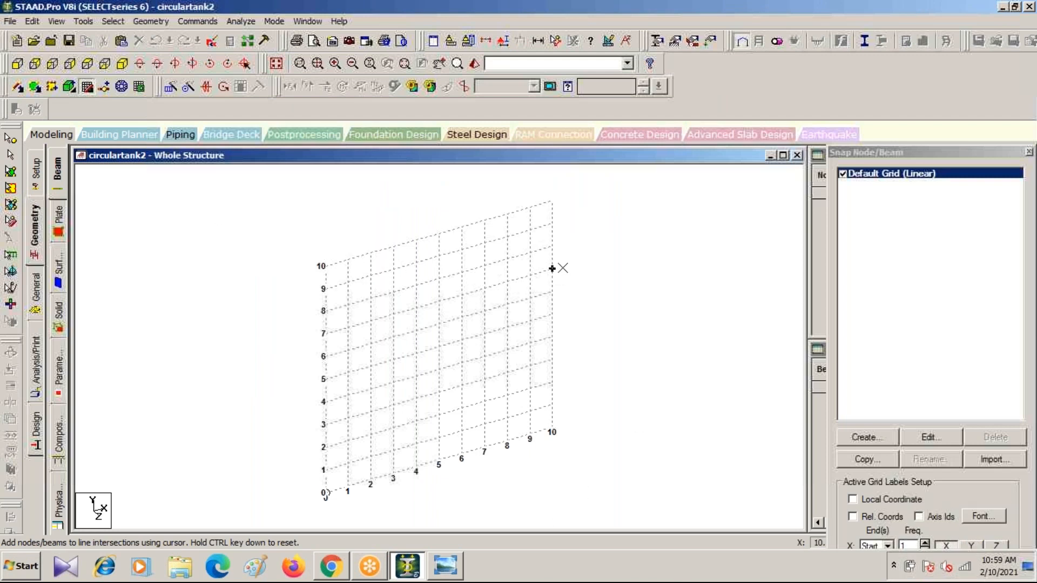
Generate a circular beam frame model in the Structure Wizard with 5 m radius, 360 degree angle and 20 bays along the periphery
left_click(152, 21)
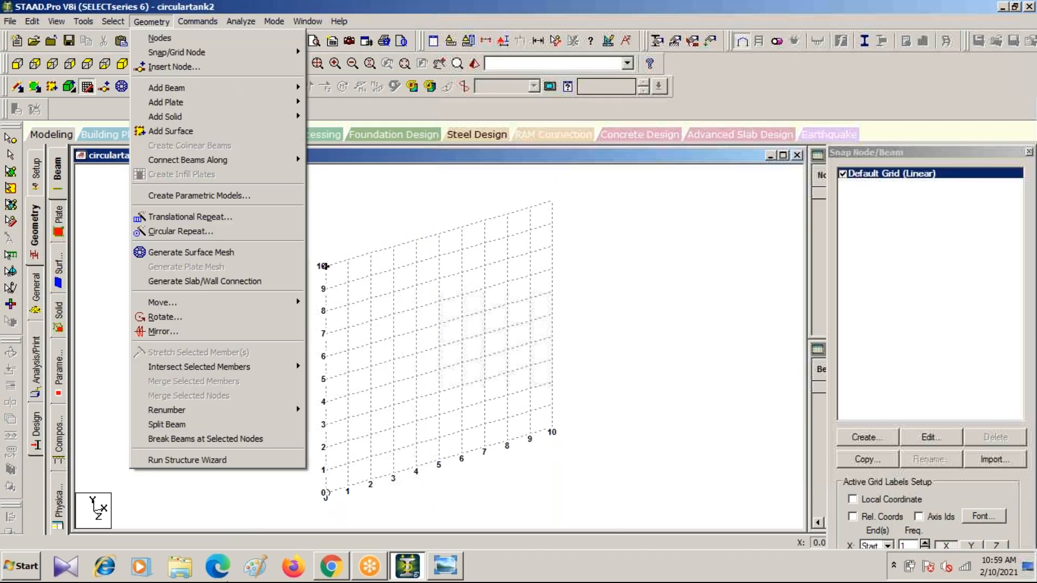
left_click(190, 460)
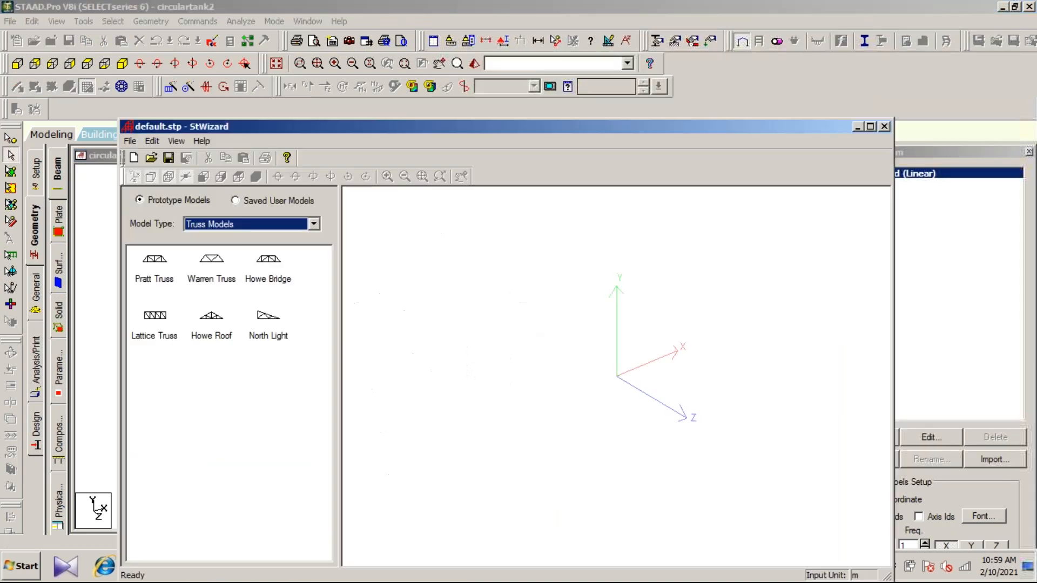
left_click(313, 224)
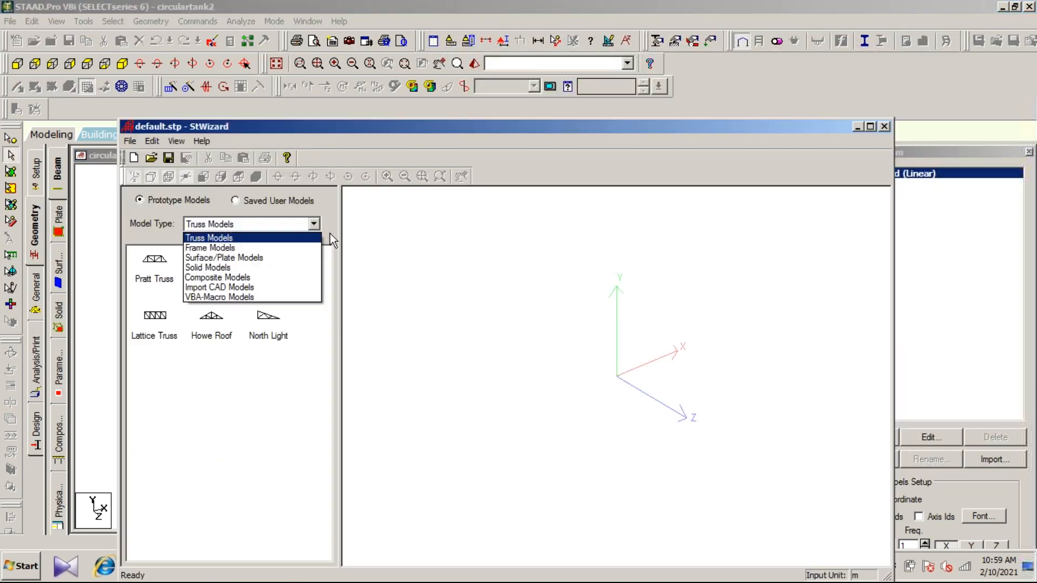
left_click(214, 247)
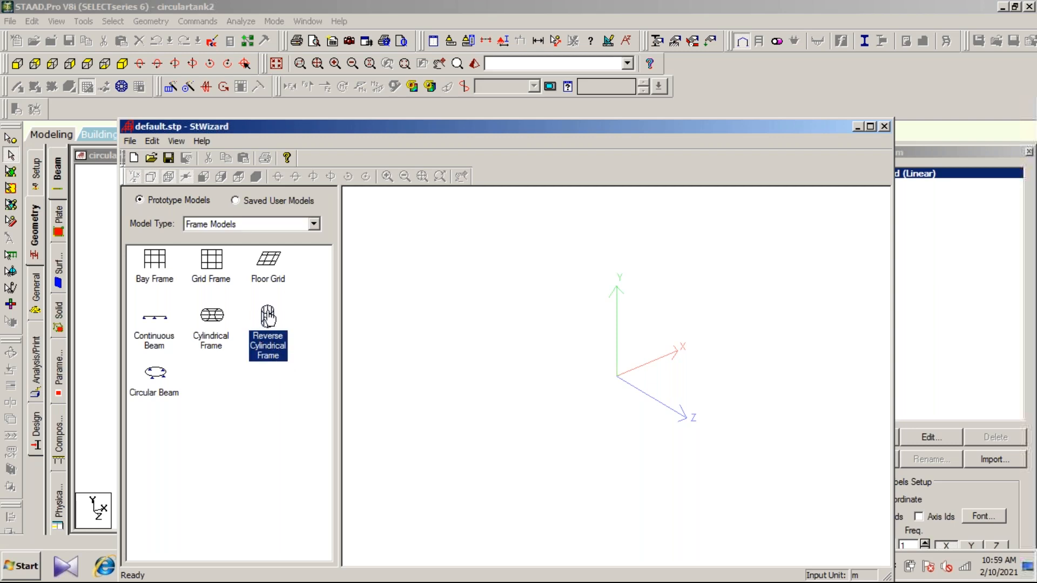
double_click(155, 374)
left_click_drag(539, 206, 348, 219)
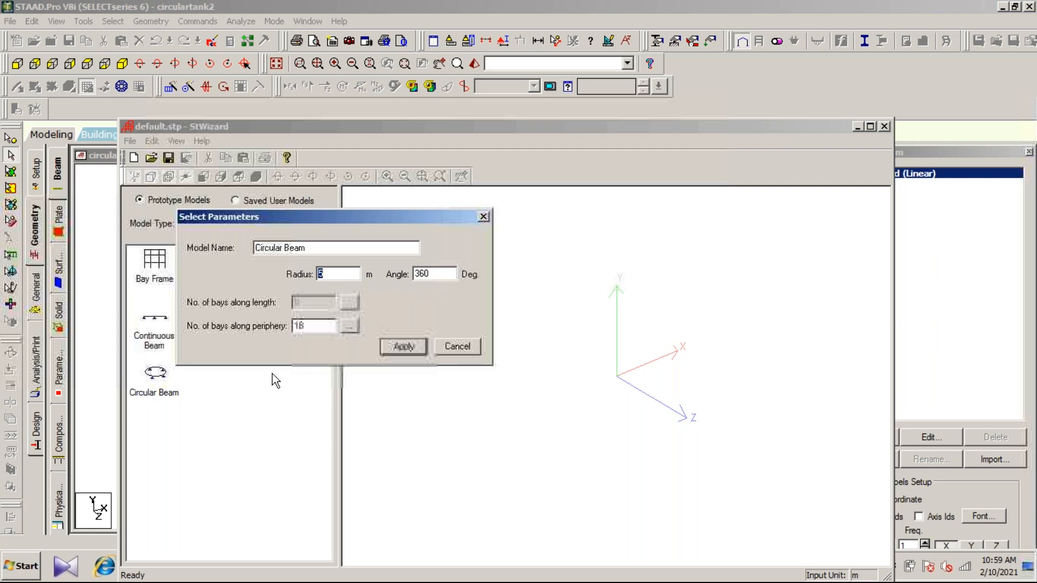
double_click(315, 330)
type("20")
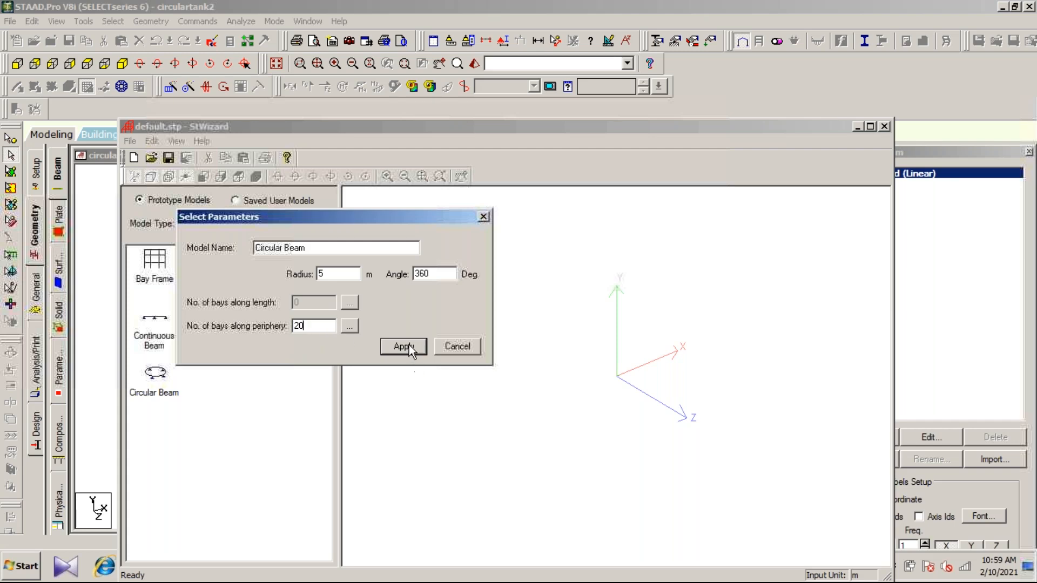
left_click(408, 346)
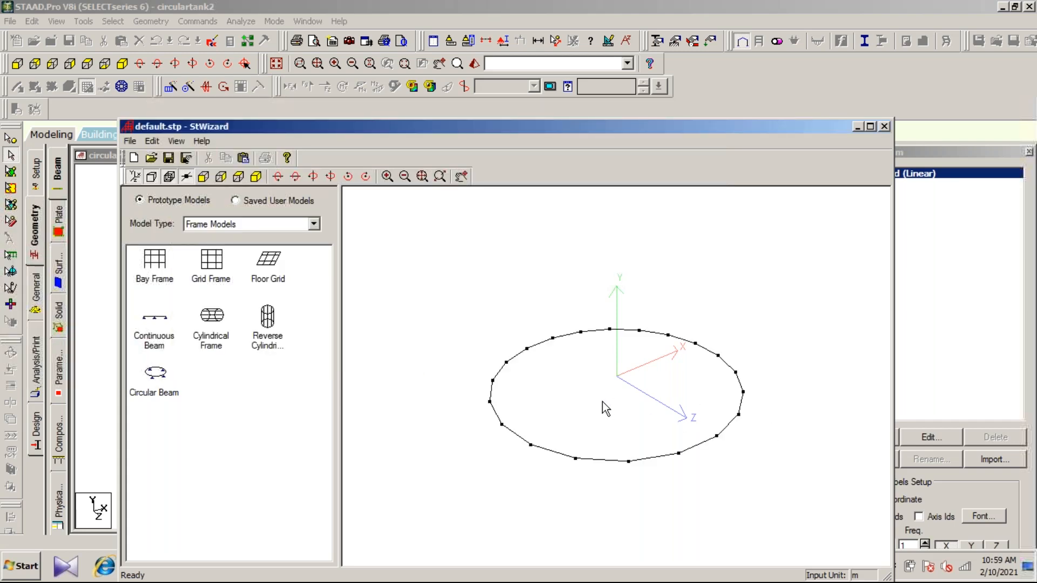
Try a 6 m radius for the circular beam prototype and set it back to 5 m
left_click(157, 377)
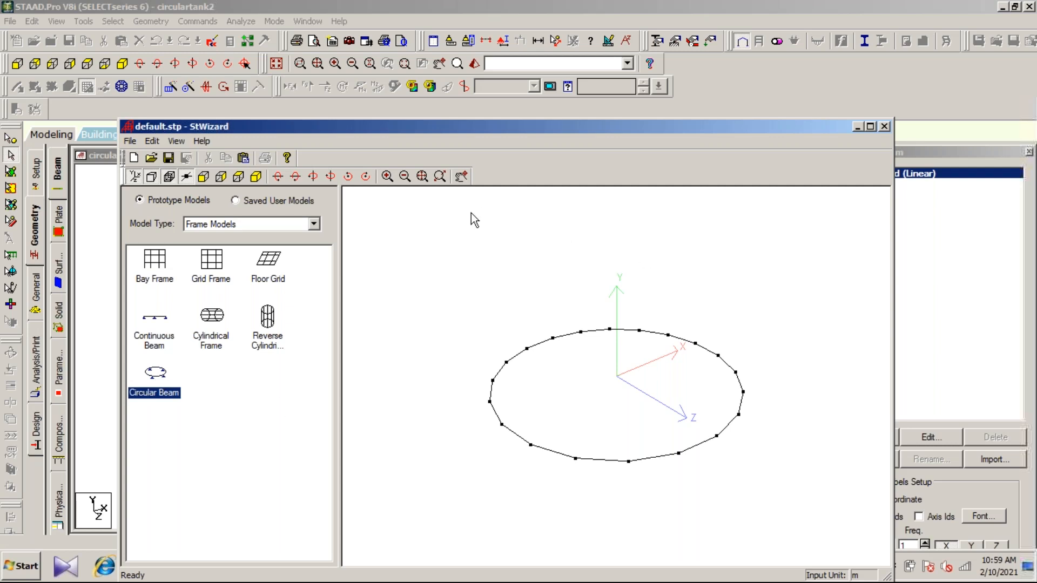
double_click(156, 378)
type("6")
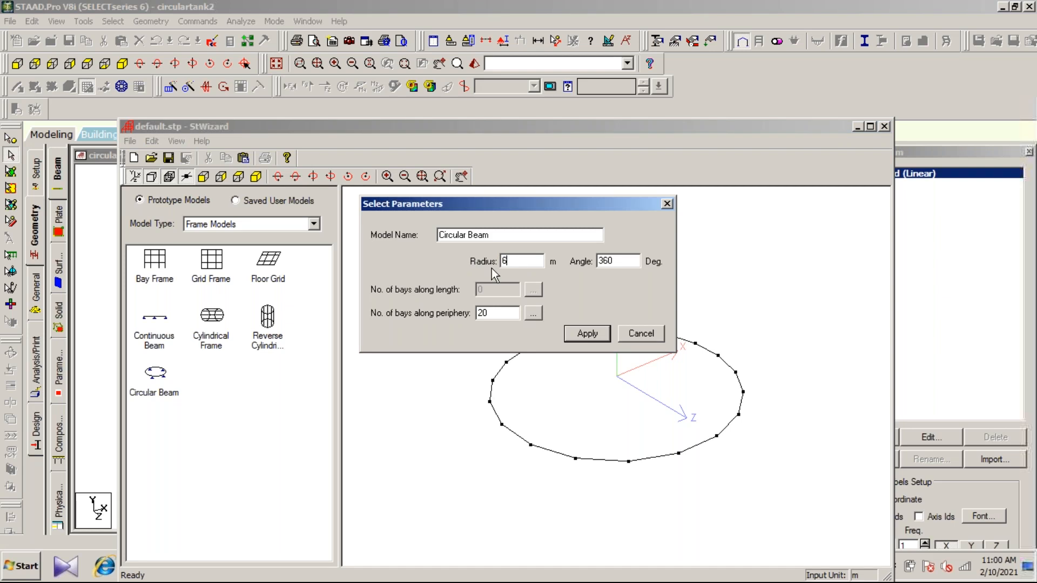
left_click(583, 333)
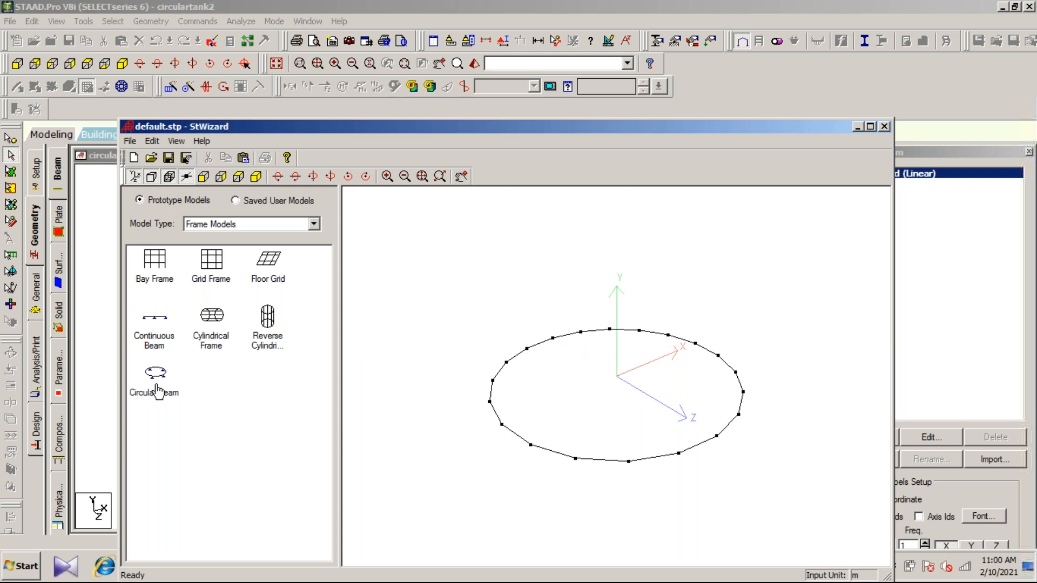
left_click_drag(142, 375, 599, 252)
type("5")
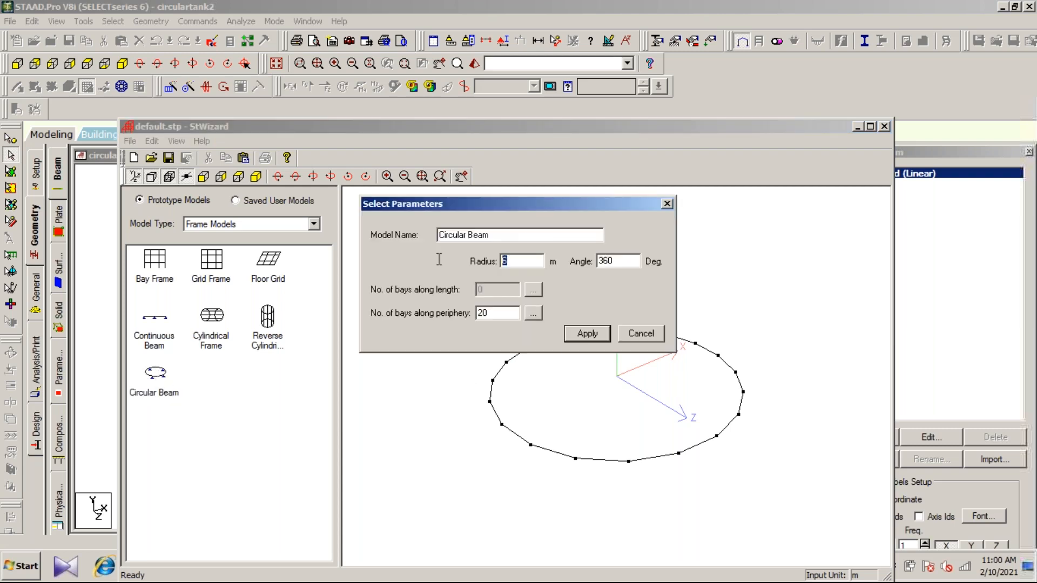
left_click(600, 336)
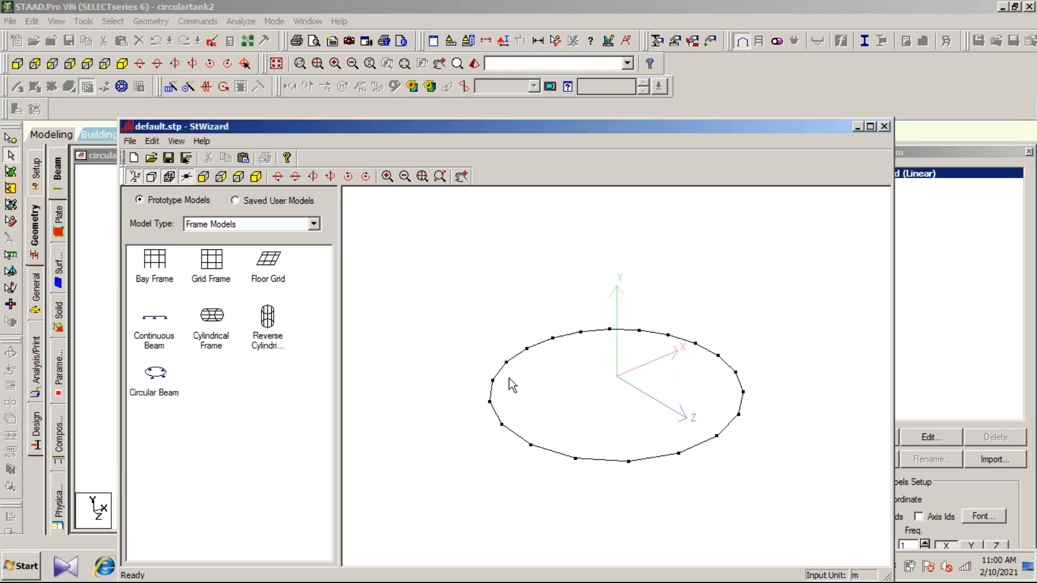
Transfer the circular beam prototype into the STAAD.Pro model at X, Y and Z of 0 m and hide the snap grid
left_click(246, 159)
left_click(567, 312)
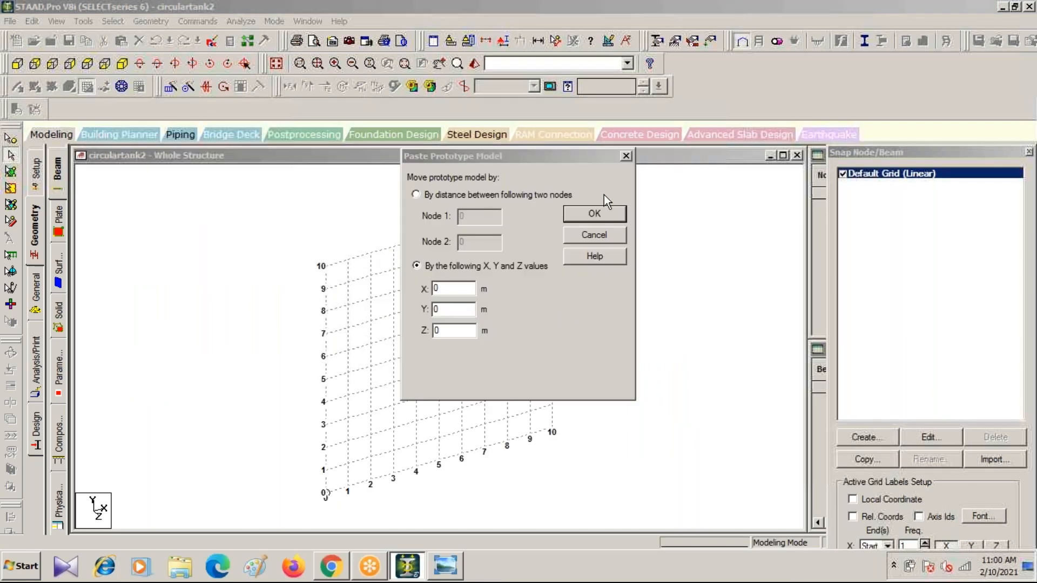
left_click(594, 214)
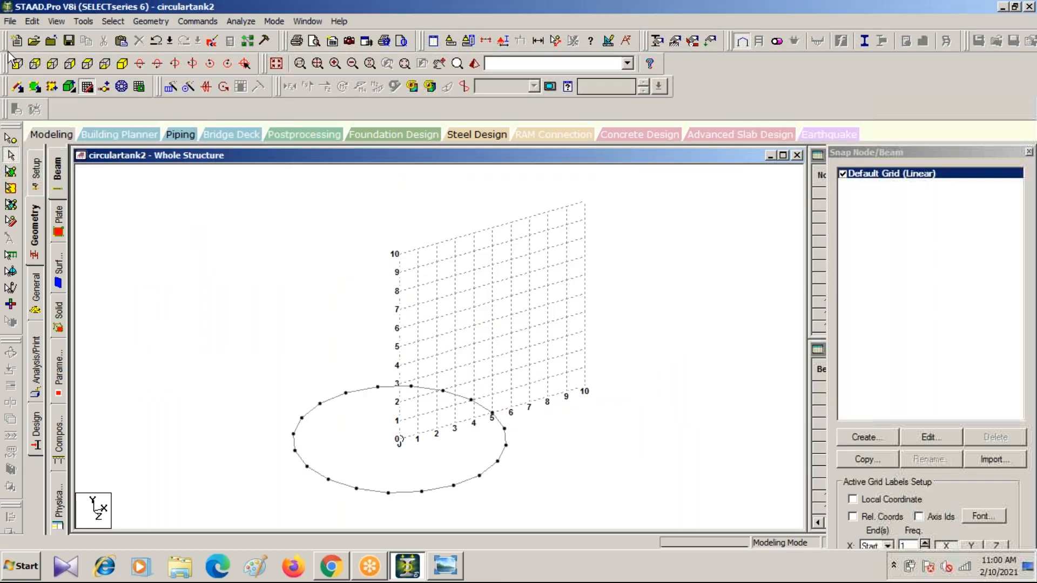
left_click(86, 90)
scroll(310, 279, "down", 3)
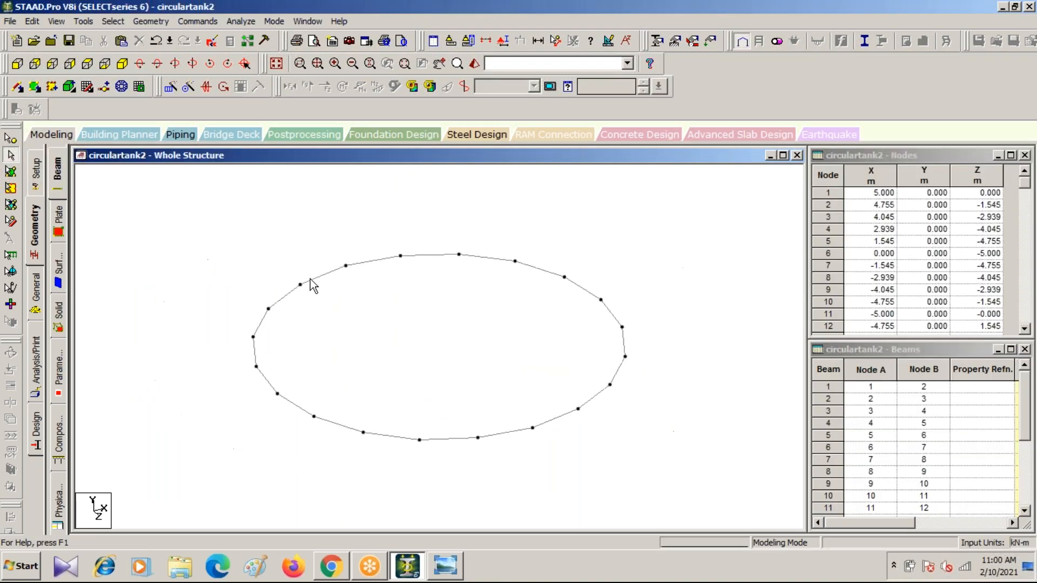
scroll(427, 387, "up", 1)
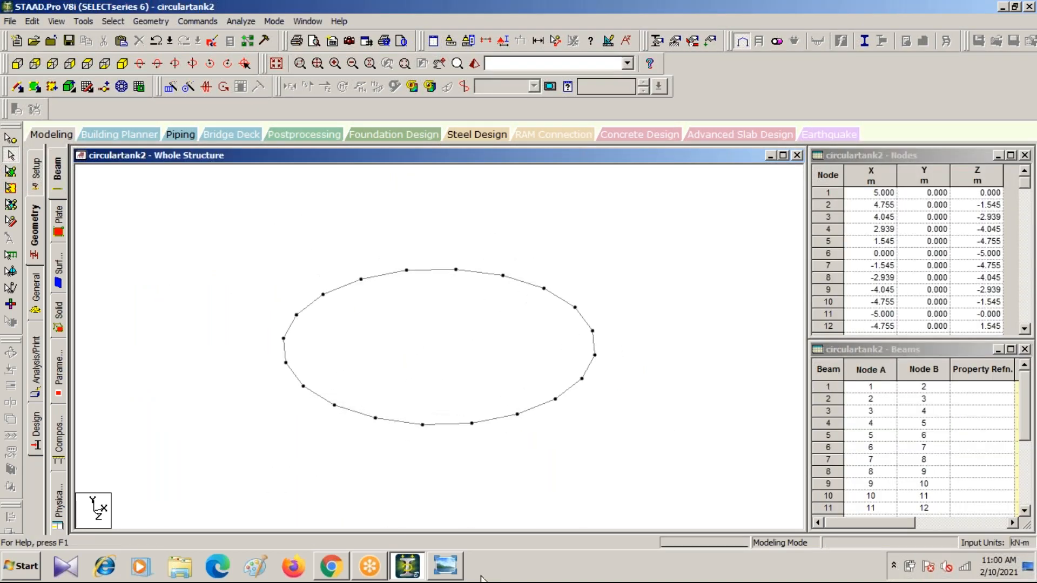
Generate a second circular beam prototype in the Structure Wizard with 6 m radius and 20 bays along the periphery
left_click(151, 21)
left_click(216, 458)
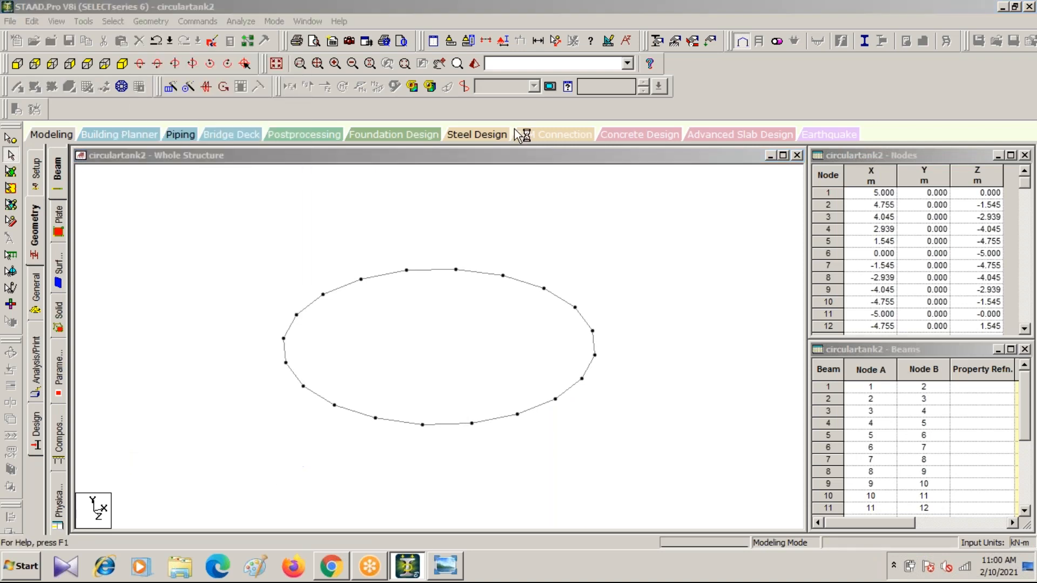
left_click(213, 124)
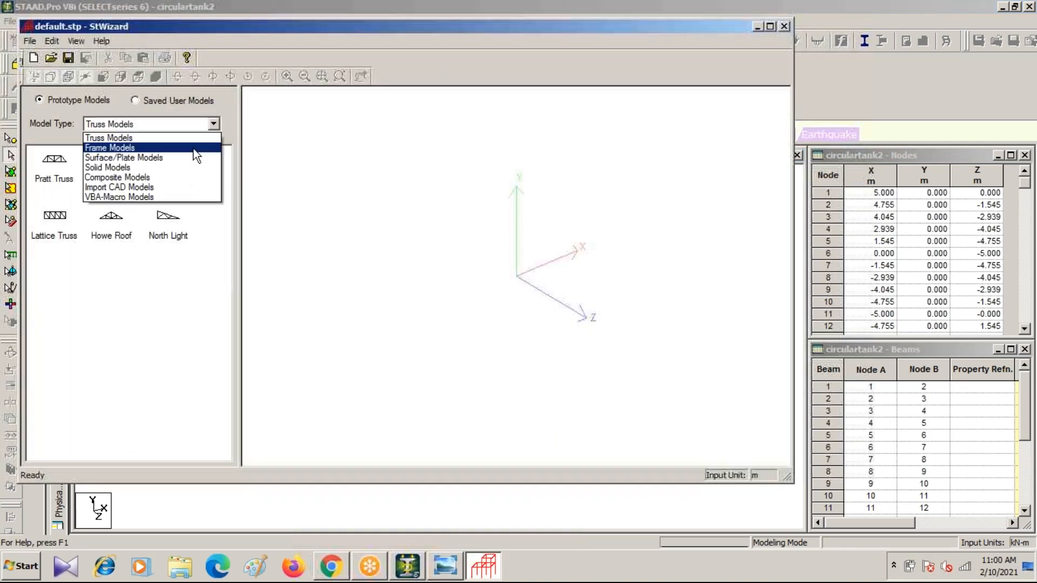
left_click(154, 151)
double_click(56, 272)
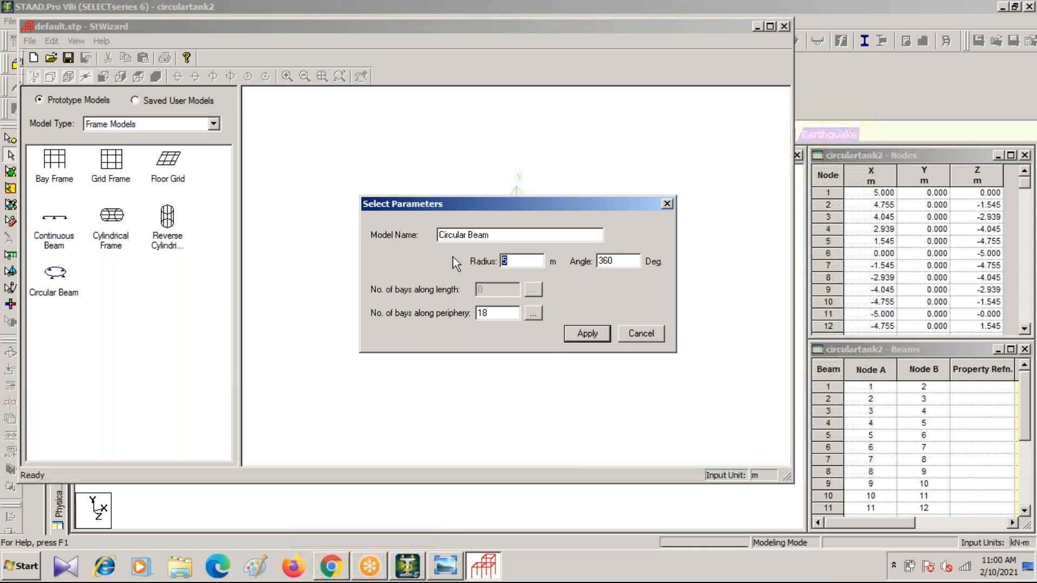
type("6")
key("Tab")
type("20")
left_click(575, 334)
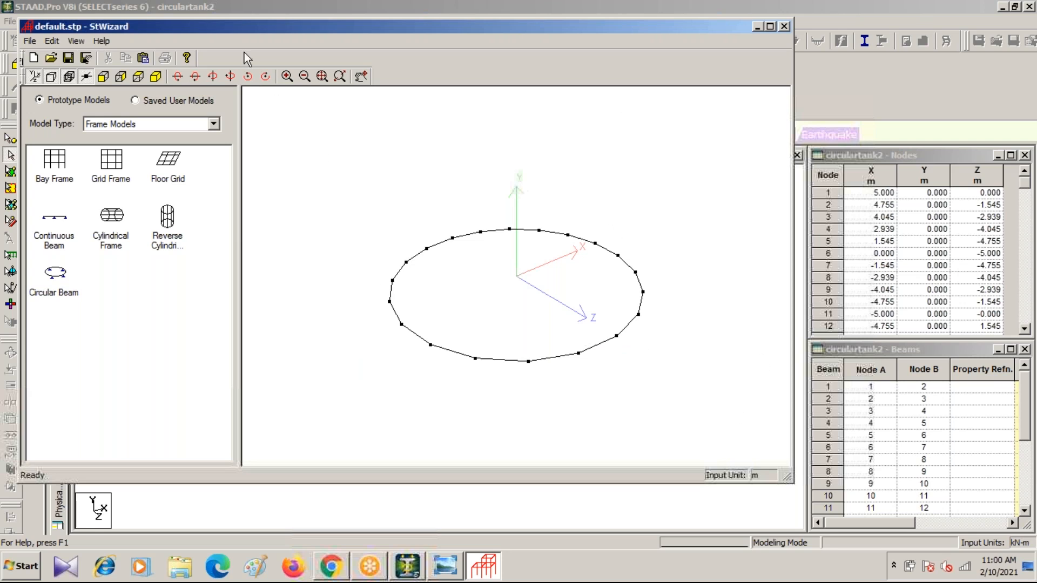
Merge the 6 m radius circular beam into the STAAD.Pro model at X, Y and Z of 0 m
left_click(85, 58)
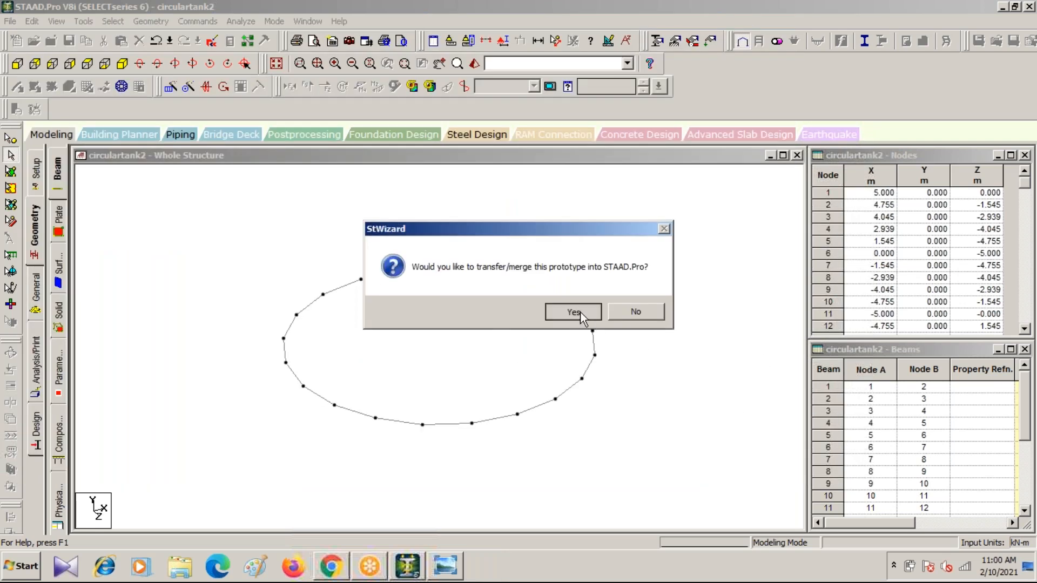
left_click(573, 312)
left_click(601, 213)
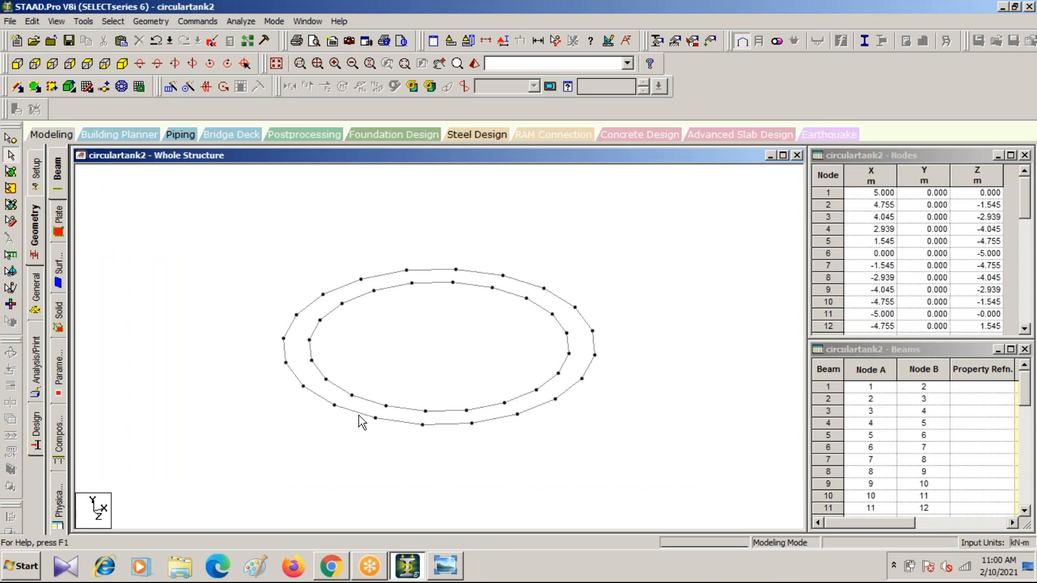
View the water-tank reference photo, then examine the two concentric rings in front and isometric views
left_click(450, 572)
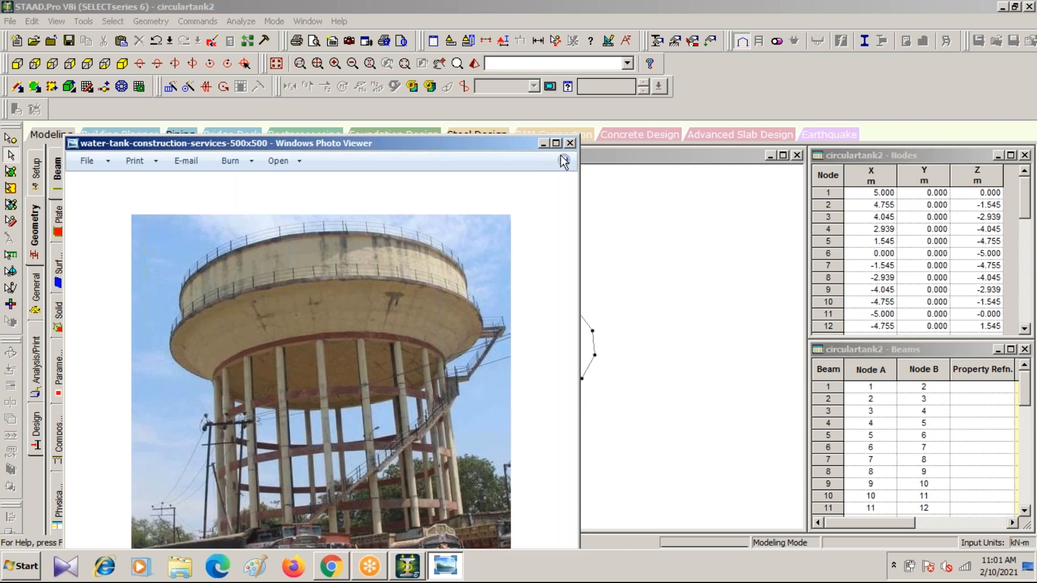
left_click(542, 144)
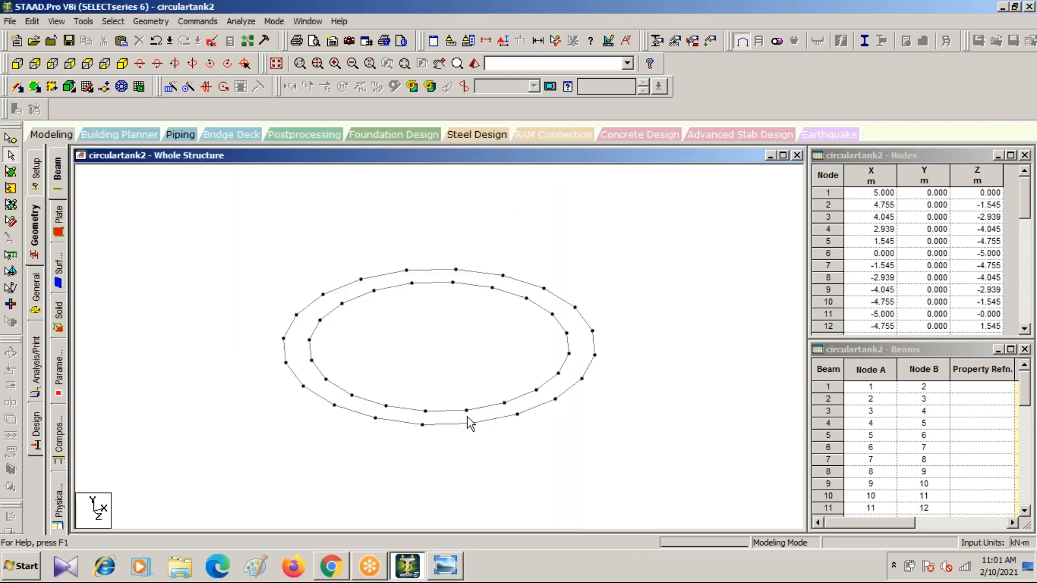
left_click(17, 63)
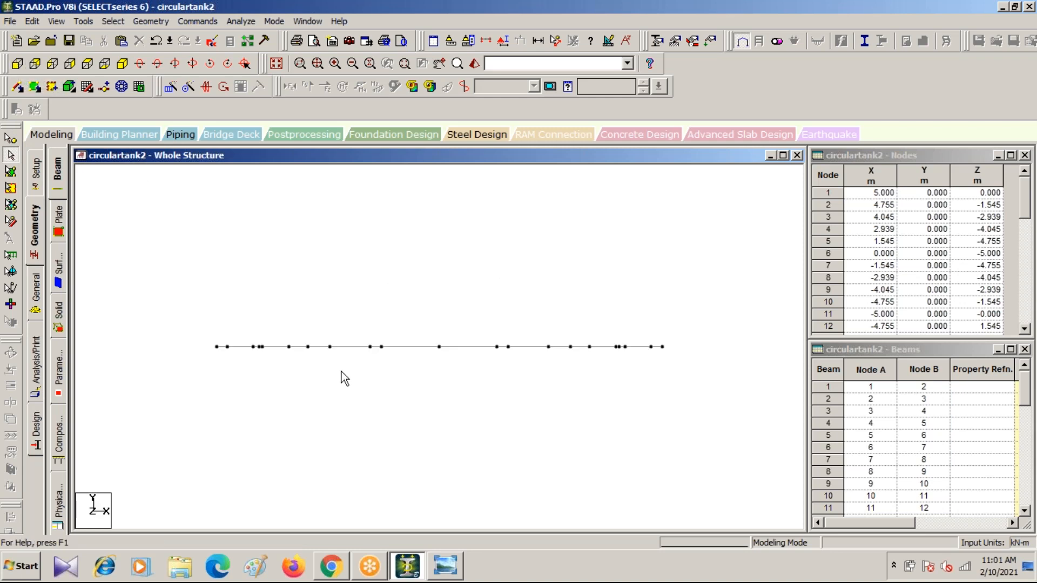
left_click(123, 64)
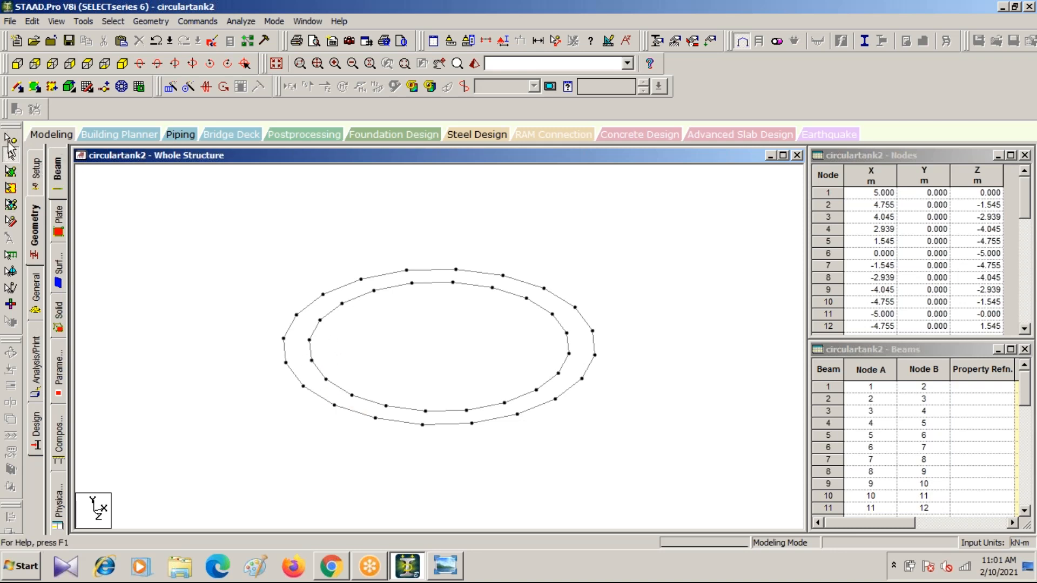
Select all beam segments of the inner 5 m radius ring
left_click(316, 331)
left_click(332, 311, "ctrl")
left_click(356, 297, "ctrl")
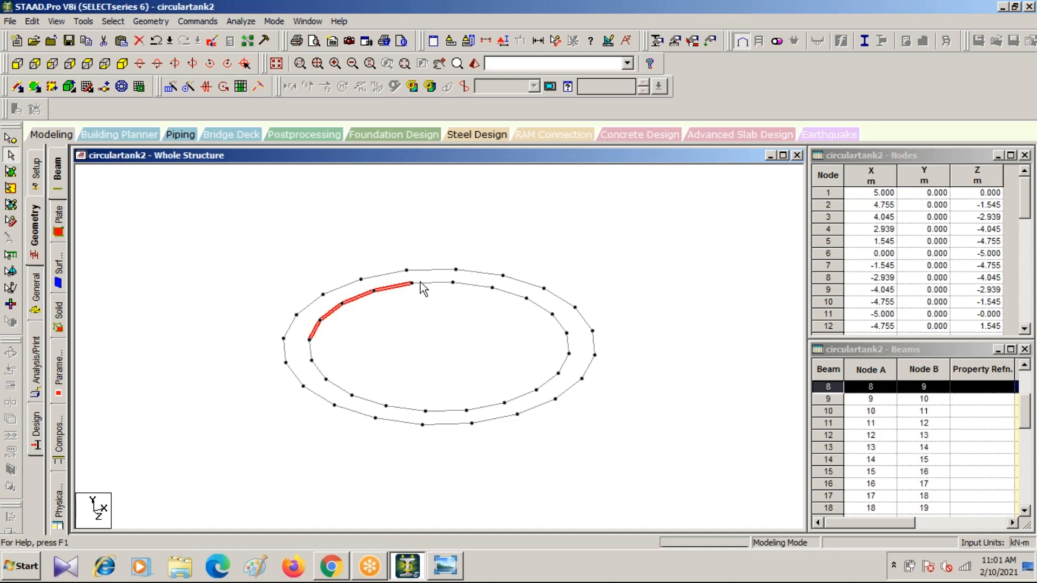
left_click(473, 284, "ctrl")
left_click(509, 293, "ctrl")
left_click(540, 306, "ctrl")
left_click(560, 324, "ctrl")
left_click(568, 343, "ctrl")
left_click(565, 363, "ctrl")
left_click(548, 381, "ctrl")
left_click(521, 396, "ctrl")
left_click(484, 408, "ctrl")
left_click(446, 411, "ctrl")
left_click(406, 409, "ctrl")
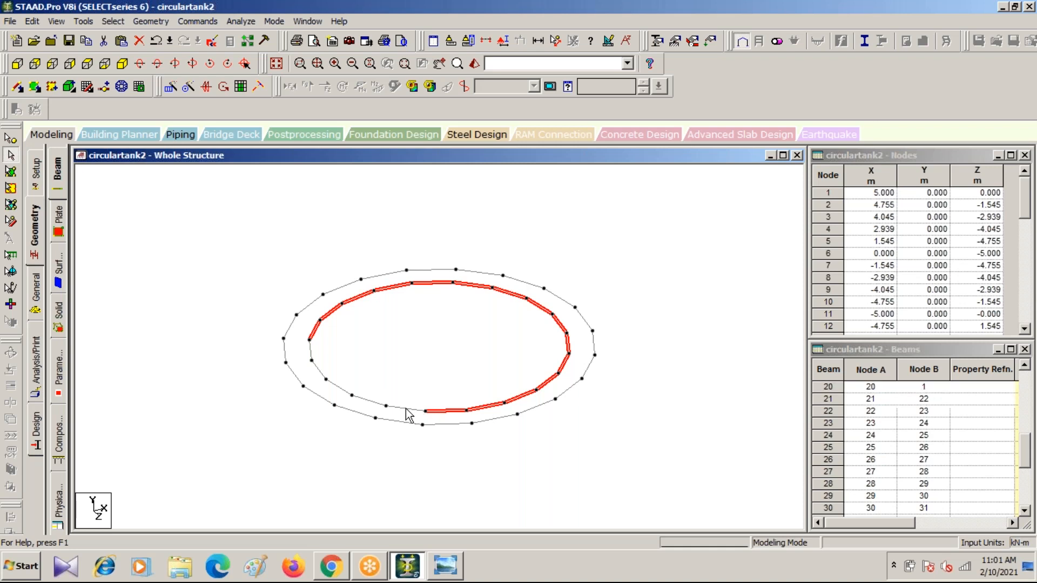
left_click(369, 401, "ctrl")
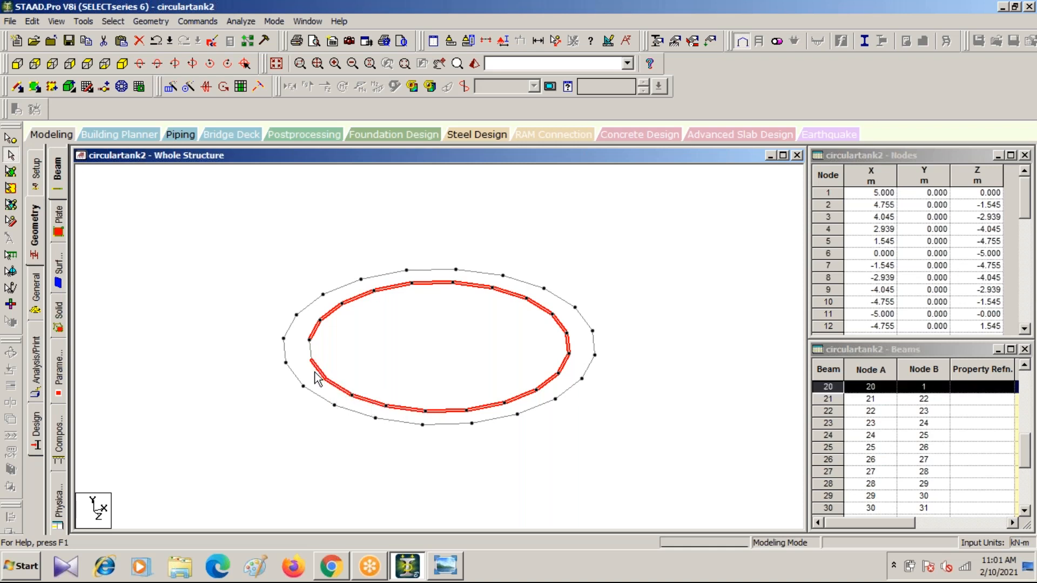
left_click(310, 350, "ctrl")
Try moving the selected inner ring by -5 m along Y with members split at coinciding nodes, and undo the move
right_click(531, 320)
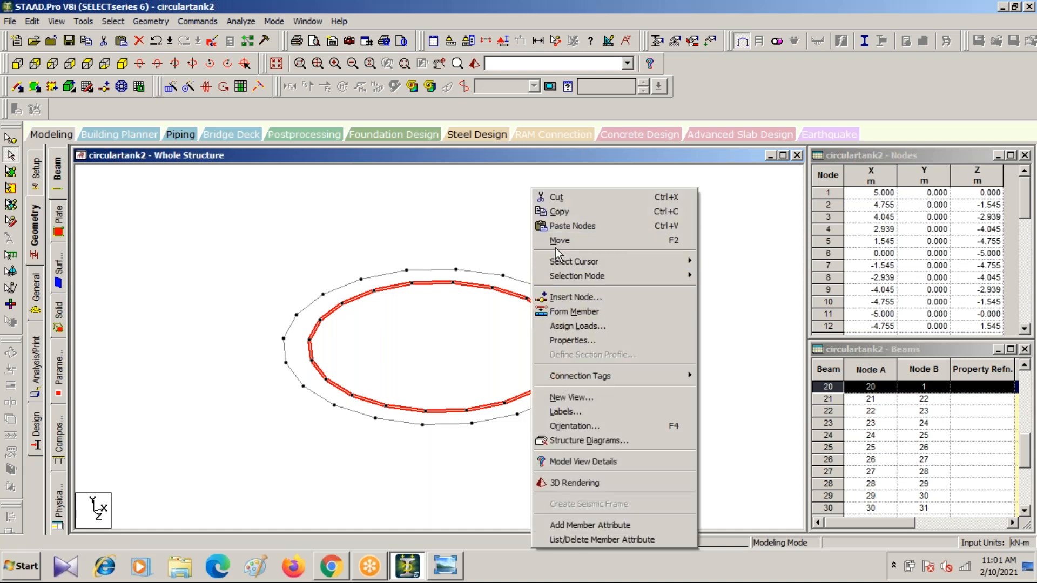
left_click(557, 244)
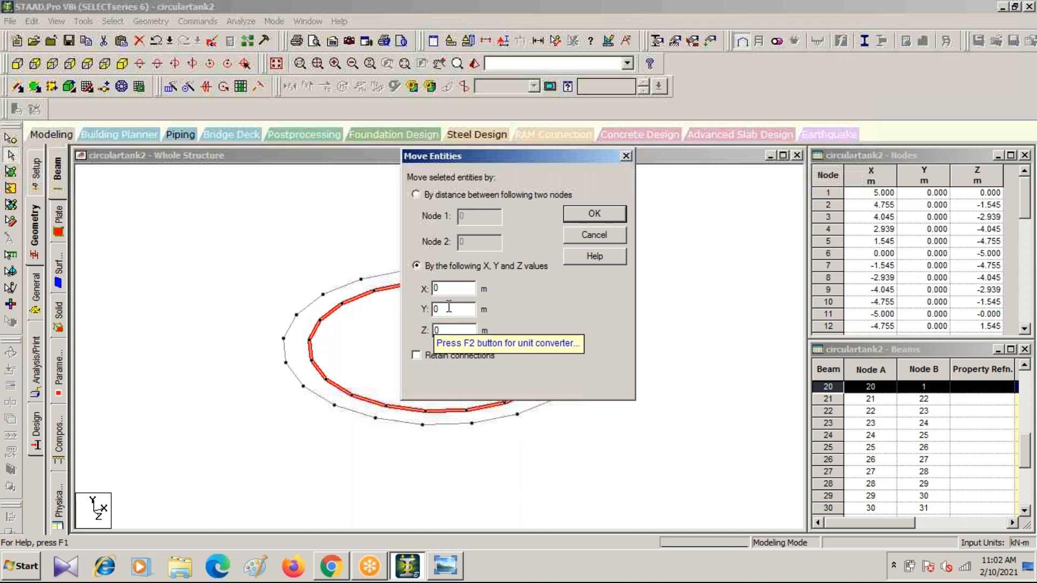
left_click_drag(449, 307, 417, 311)
type("-5")
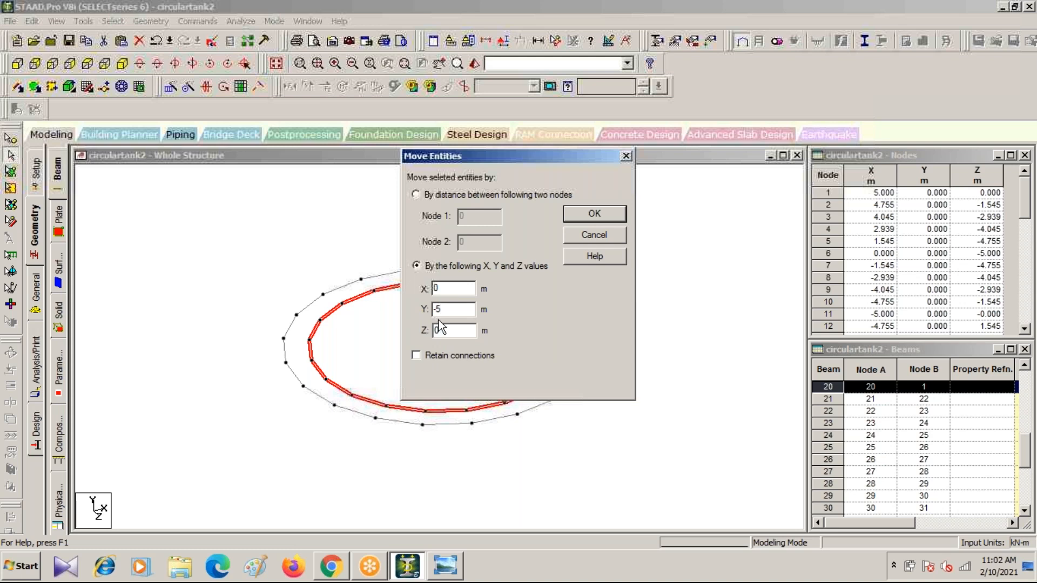
left_click(585, 212)
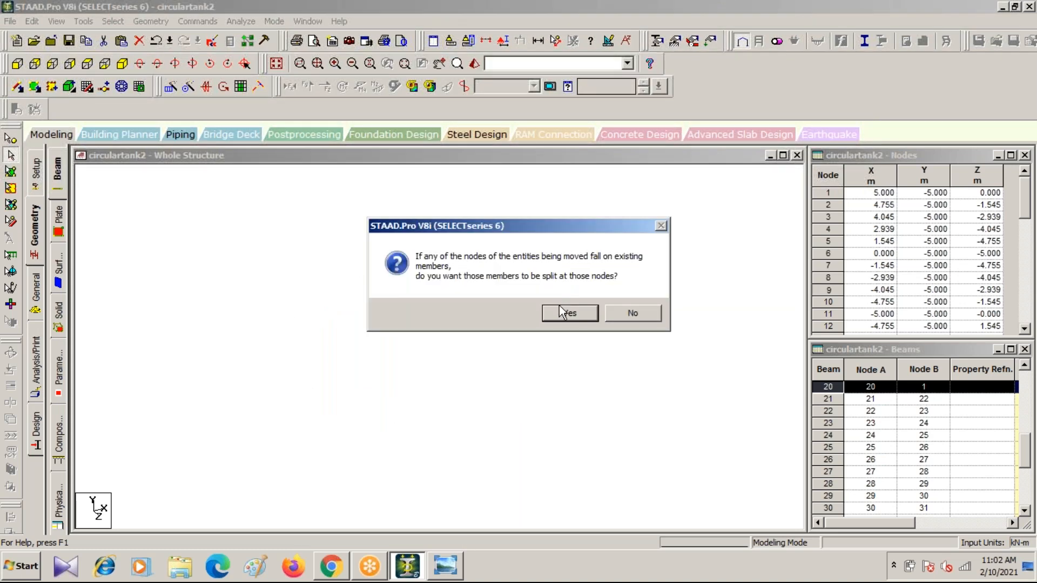
left_click(562, 316)
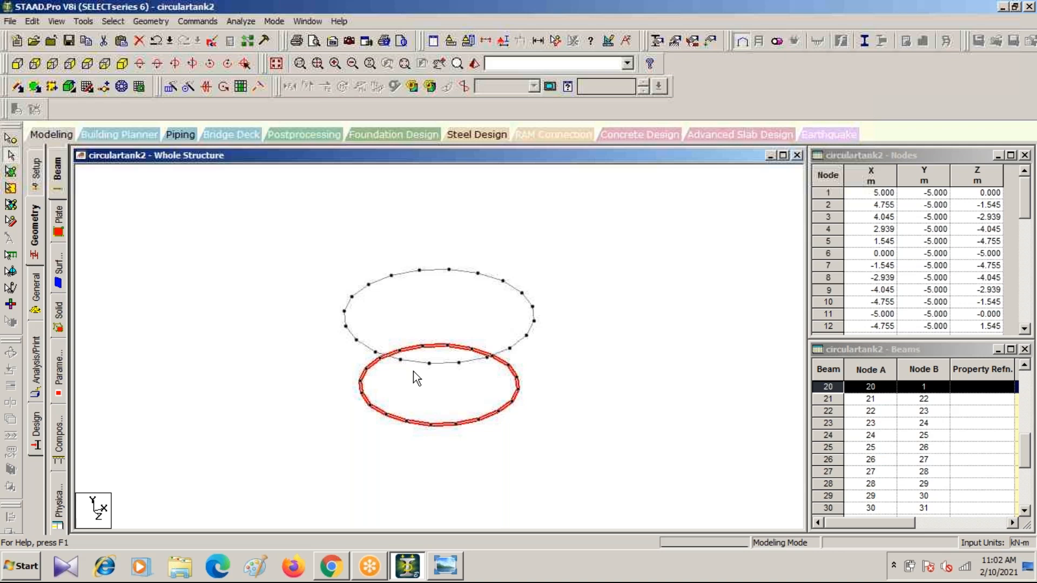
key("ctrl+z")
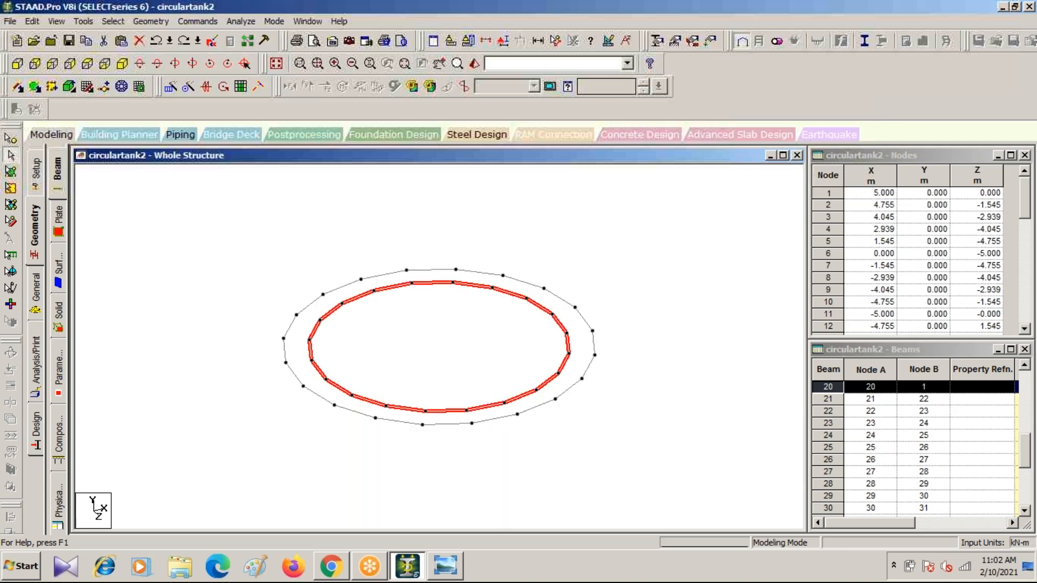
Move the selected 5 m radius ring by -0.5 m along Y, splitting any existing members at coinciding nodes
right_click(448, 338)
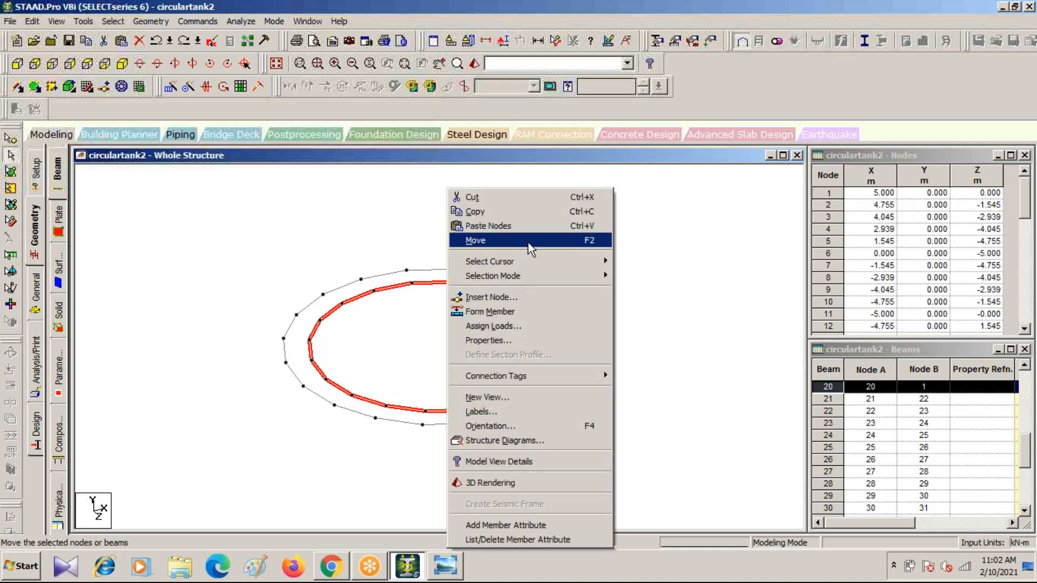
left_click(531, 249)
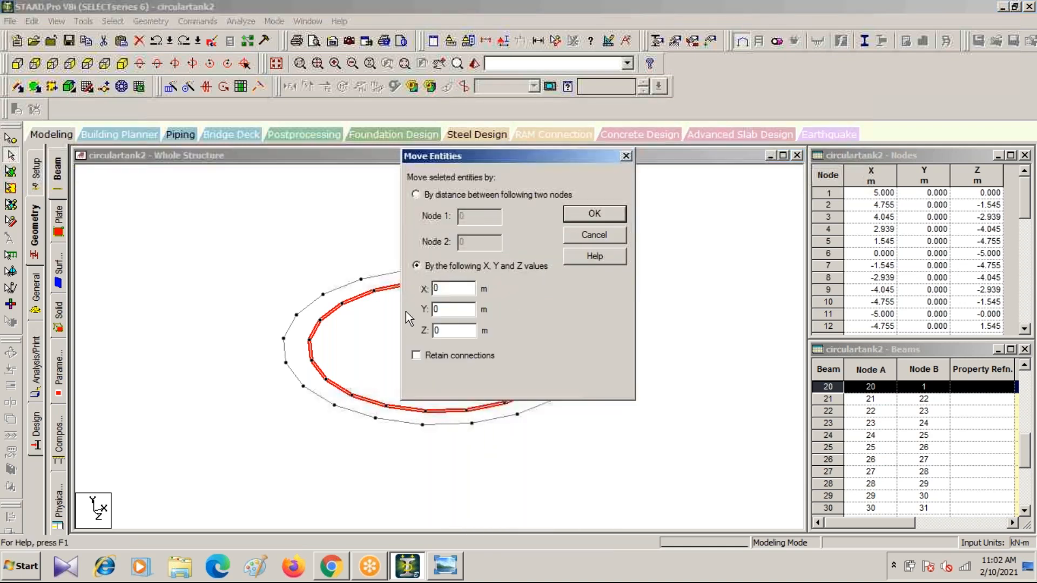
type("-5")
left_click(595, 217)
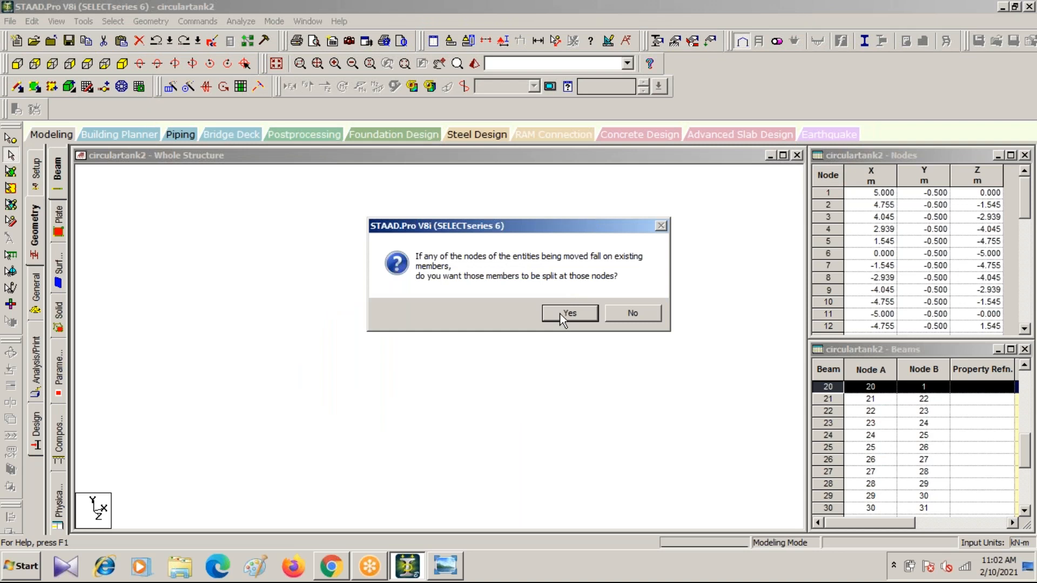
left_click(559, 313)
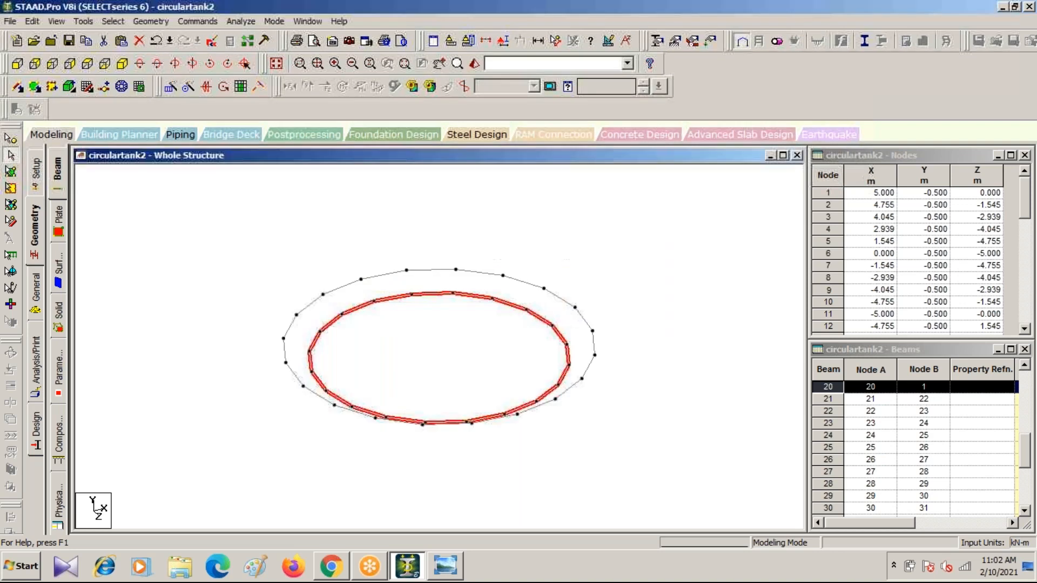
left_click(154, 268)
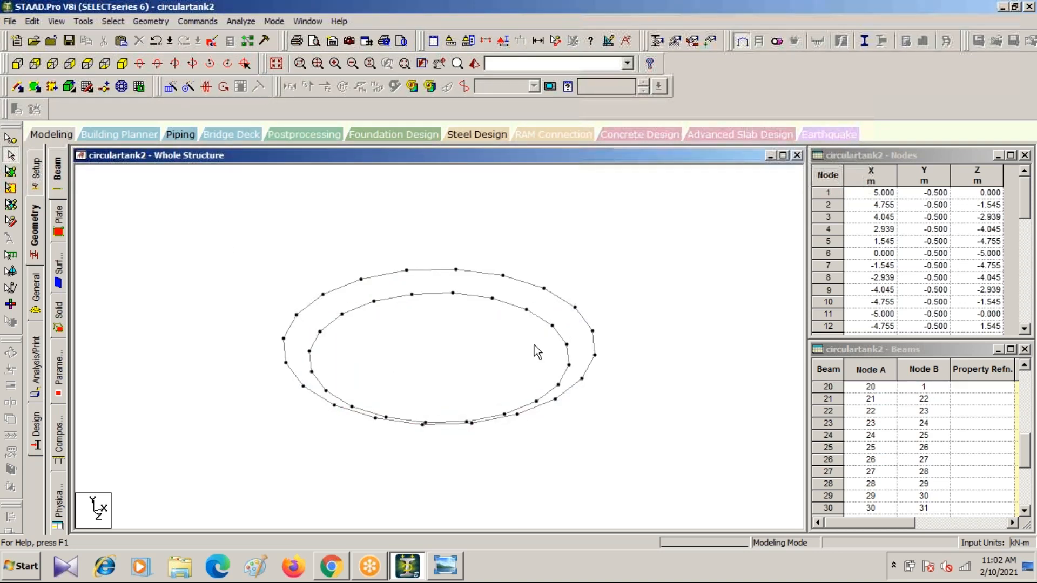
Draw radial beams from the lowered inner ring's nodes to the matching outer-ring nodes along the far side of the isometric view
left_click(122, 65)
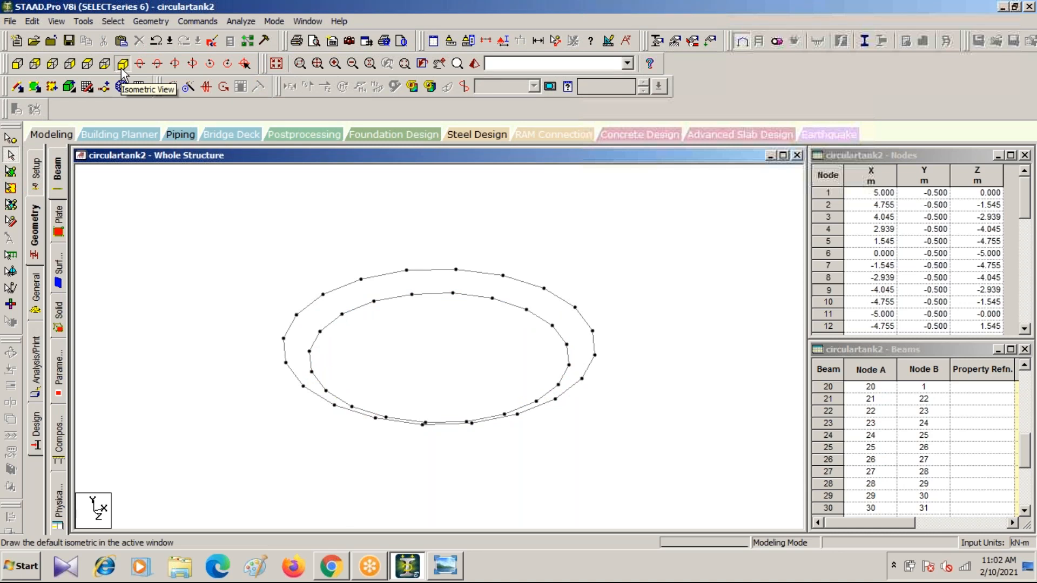
left_click(16, 64)
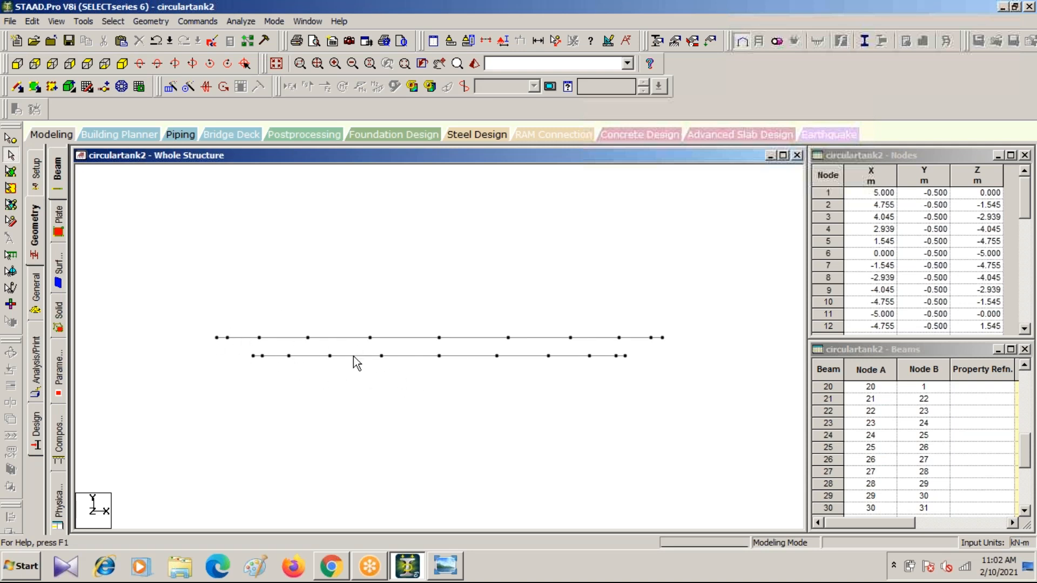
left_click(122, 64)
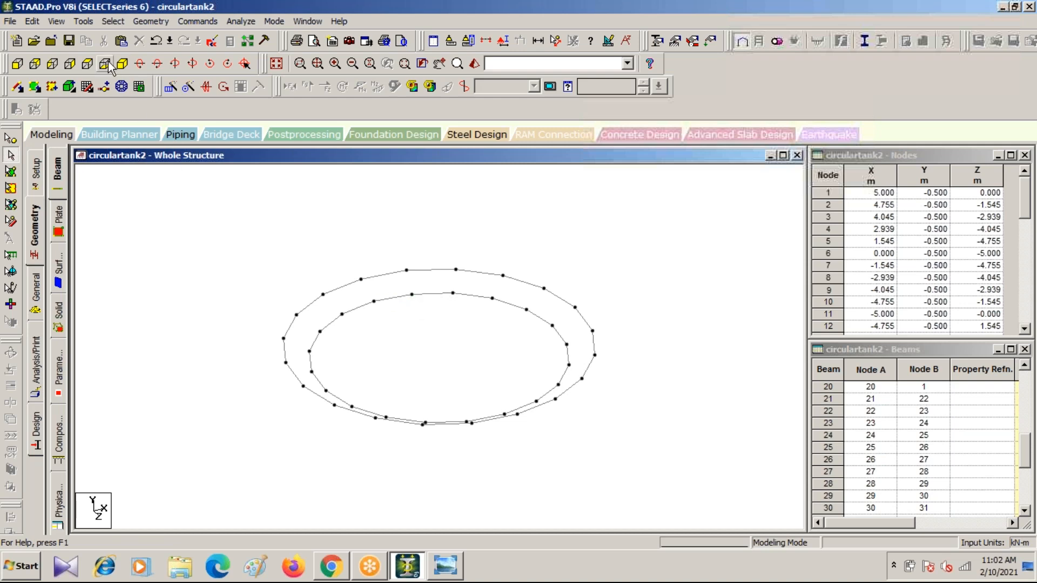
left_click(18, 88)
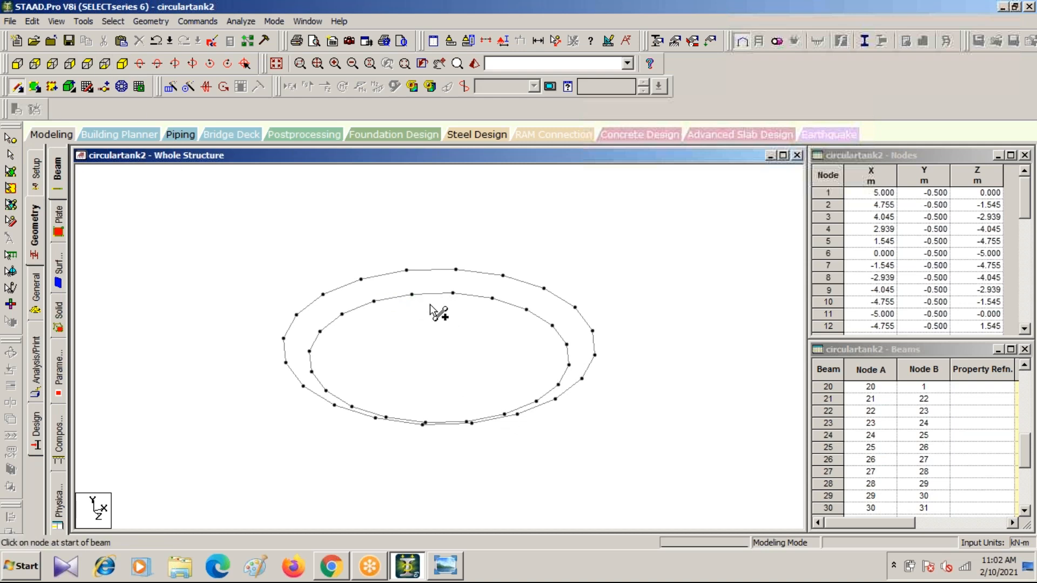
mouse_move(412, 295)
left_mouse_down()
mouse_move(407, 269)
mouse_move(505, 285)
mouse_move(503, 276)
left_mouse_up()
mouse_move(527, 309)
left_mouse_down()
mouse_move(532, 317)
mouse_move(544, 289)
left_mouse_up()
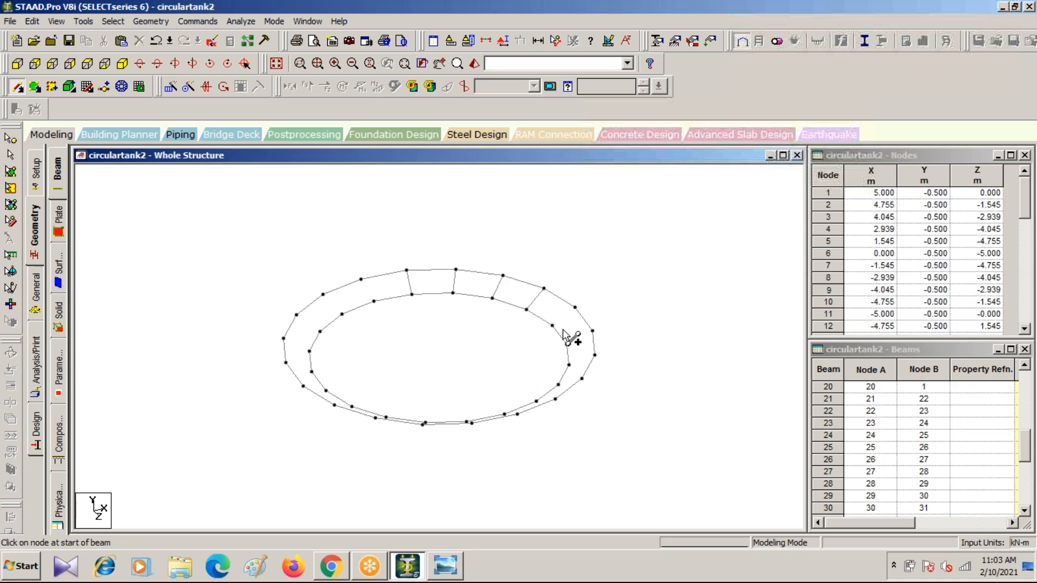
left_click_drag(552, 326, 575, 307)
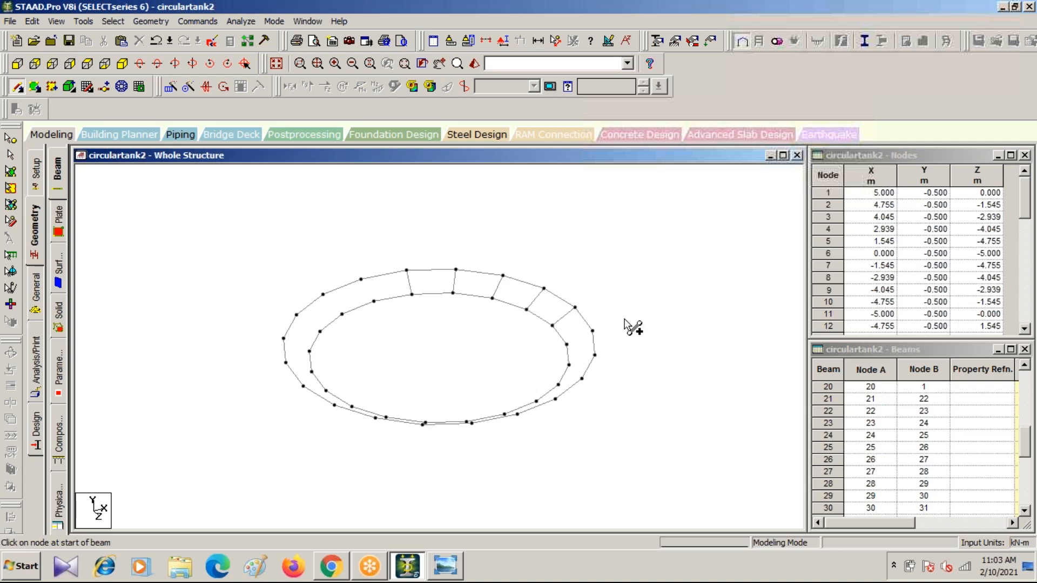
Continue the radial beams between matching inner- and outer-ring nodes around the next unconnected arc of the circle
key("Left")
key("Left")
key("Left")
key("Left")
key("Left")
key("Left")
key("Left")
key("Left")
key("Left")
key("Left")
key("Left")
key("Left")
key("Left")
key("Left")
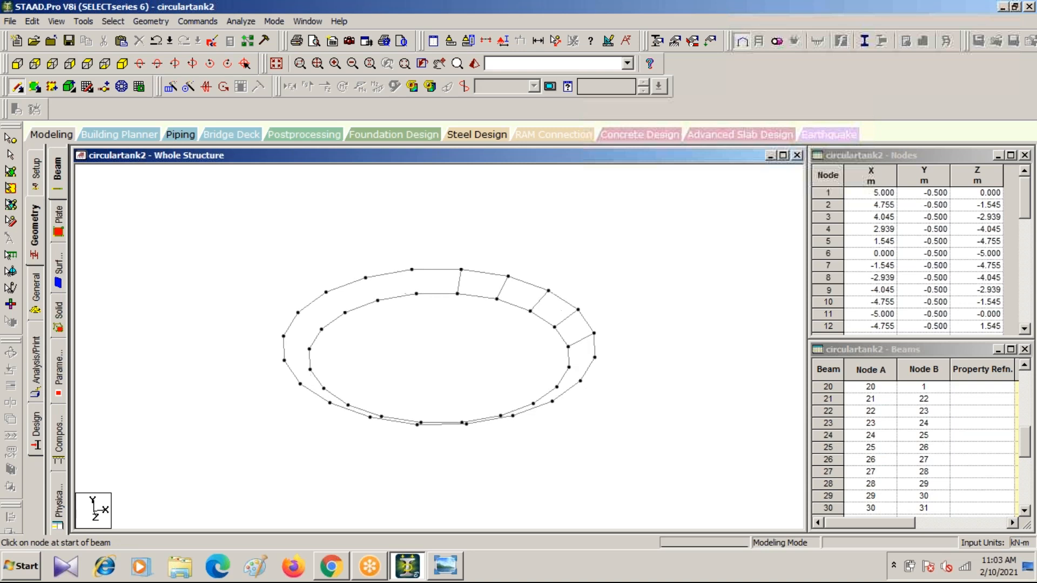
key("Left")
key("Left")
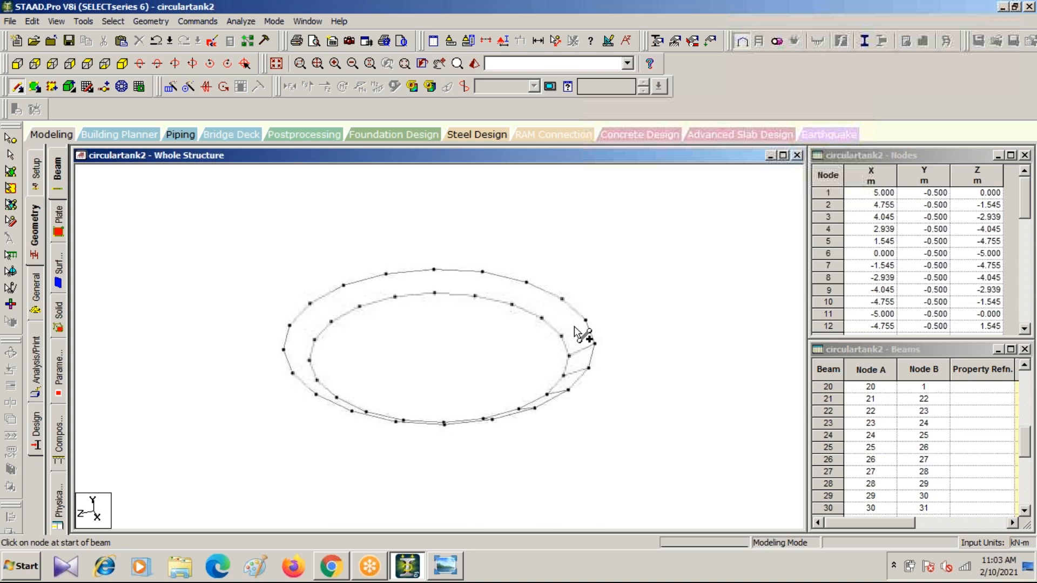
mouse_move(562, 335)
left_mouse_down()
mouse_move(571, 345)
mouse_move(591, 324)
mouse_move(546, 322)
mouse_move(569, 297)
mouse_move(482, 272)
mouse_move(388, 284)
mouse_move(386, 274)
left_mouse_up()
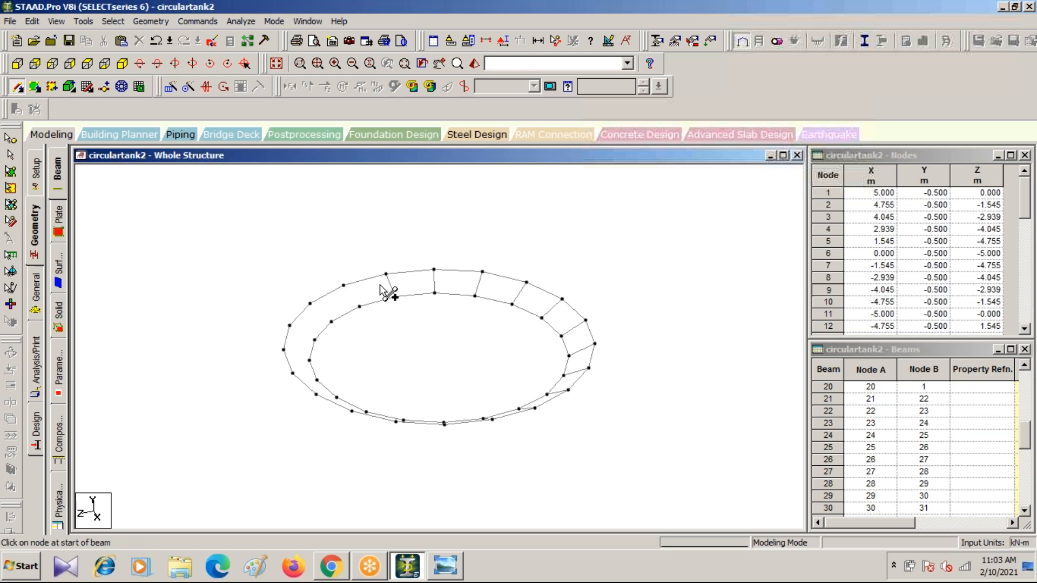
left_click_drag(359, 307, 344, 285)
left_click_drag(331, 322, 311, 303)
left_click_drag(315, 340, 290, 325)
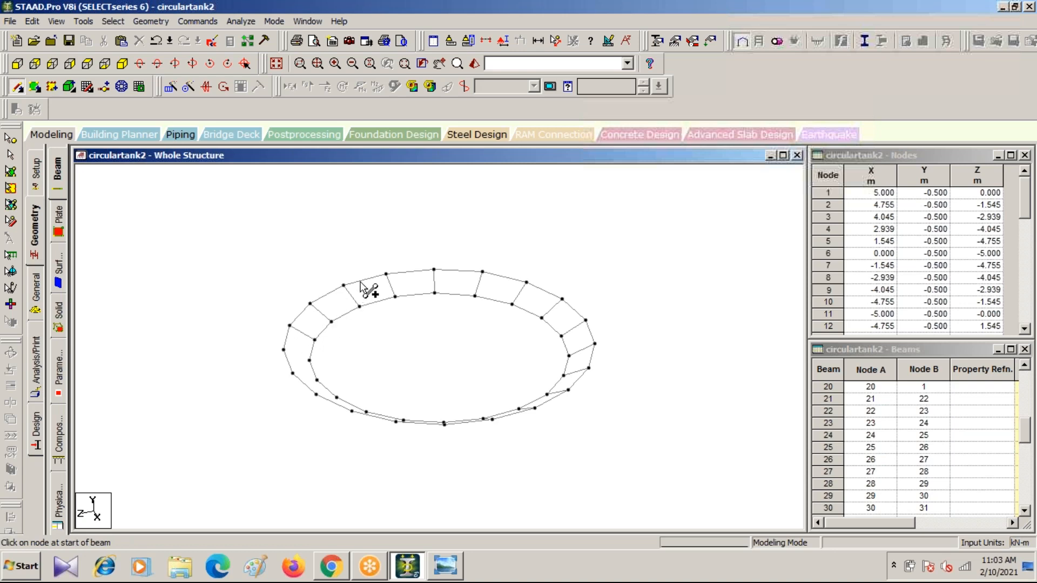
Connect the remaining inner-ring nodes to their outer-ring counterparts with beams, closing the full circle of radial members
key("Left")
key("Left")
key("Left")
key("Left")
key("Left")
key("Left")
key("Left")
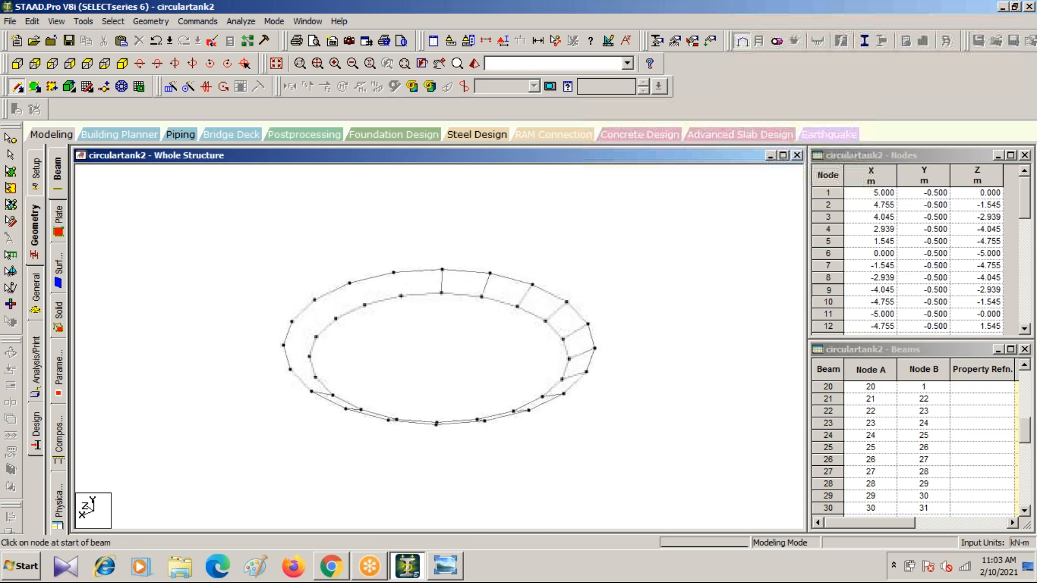
key("Left")
key("Left")
key("Left")
key("Left")
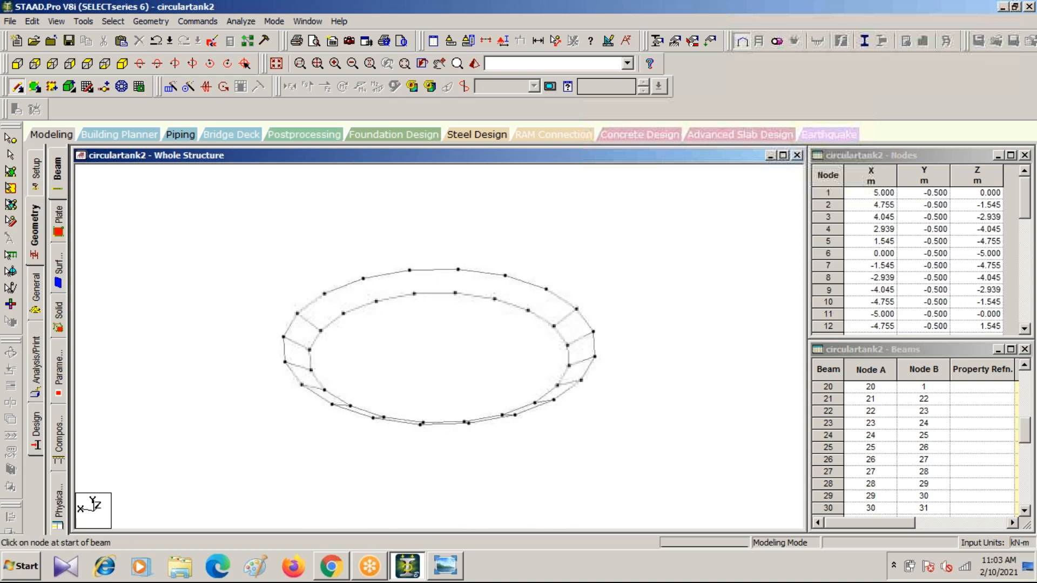
left_click_drag(530, 311, 410, 269)
left_click_drag(377, 301, 363, 278)
left_click_drag(343, 313, 324, 294)
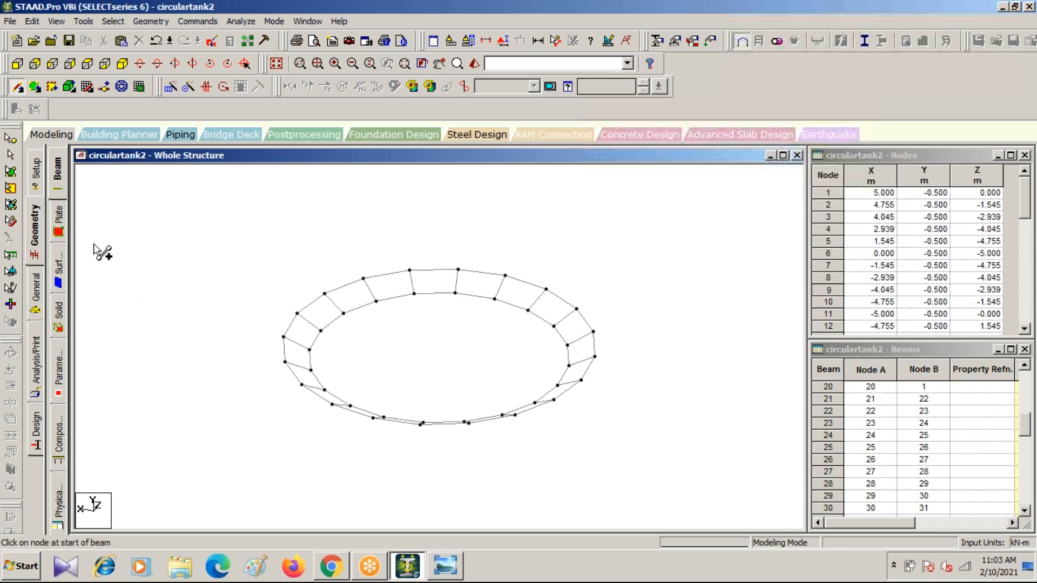
Select all beams of the upper 6 m radius ring in the front view and accept the auto save of the file
left_click(17, 64)
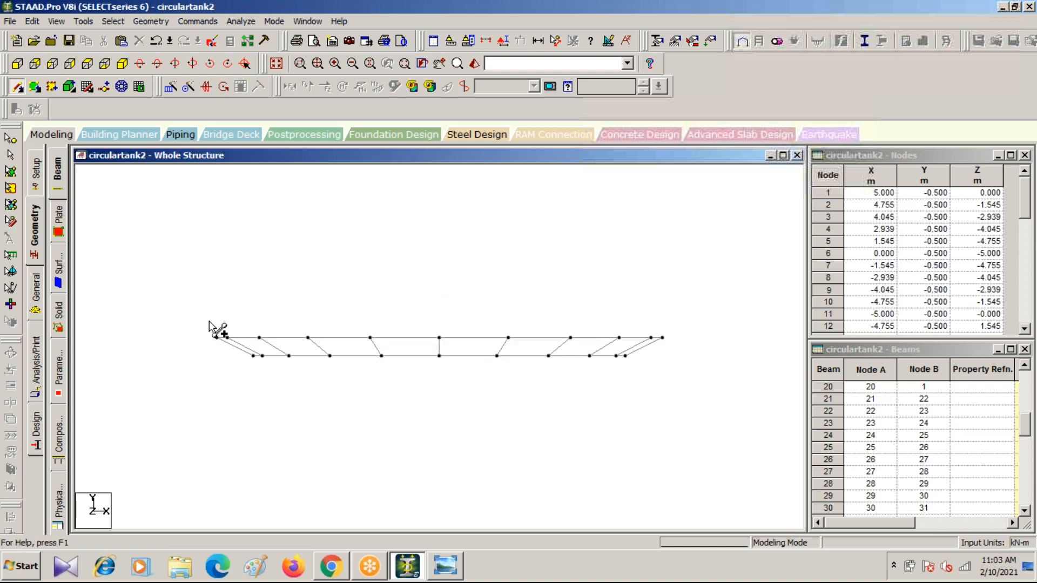
left_click(10, 155)
left_click_drag(200, 319, 680, 345)
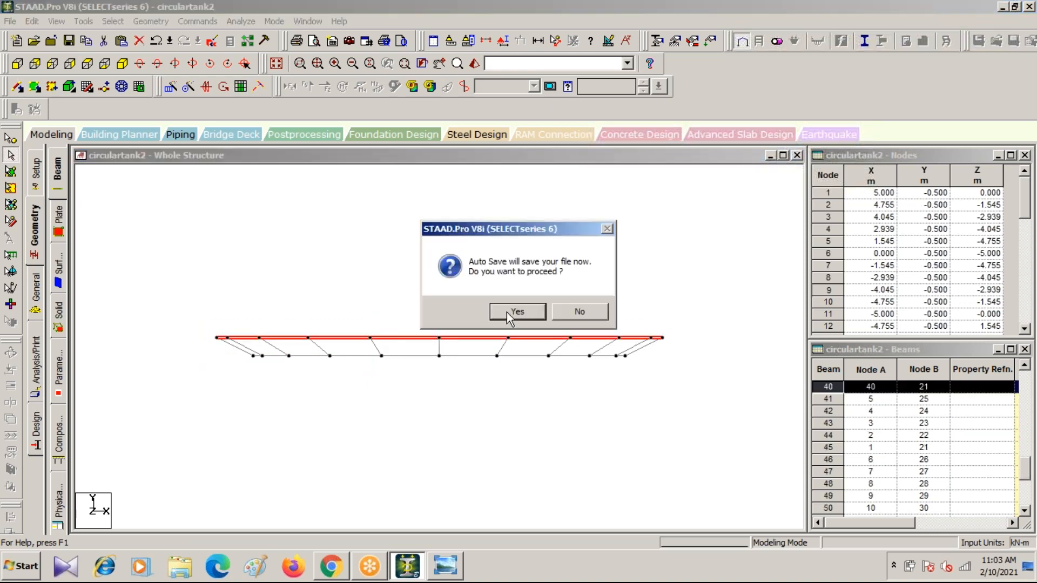
left_click(507, 312)
left_click(423, 300)
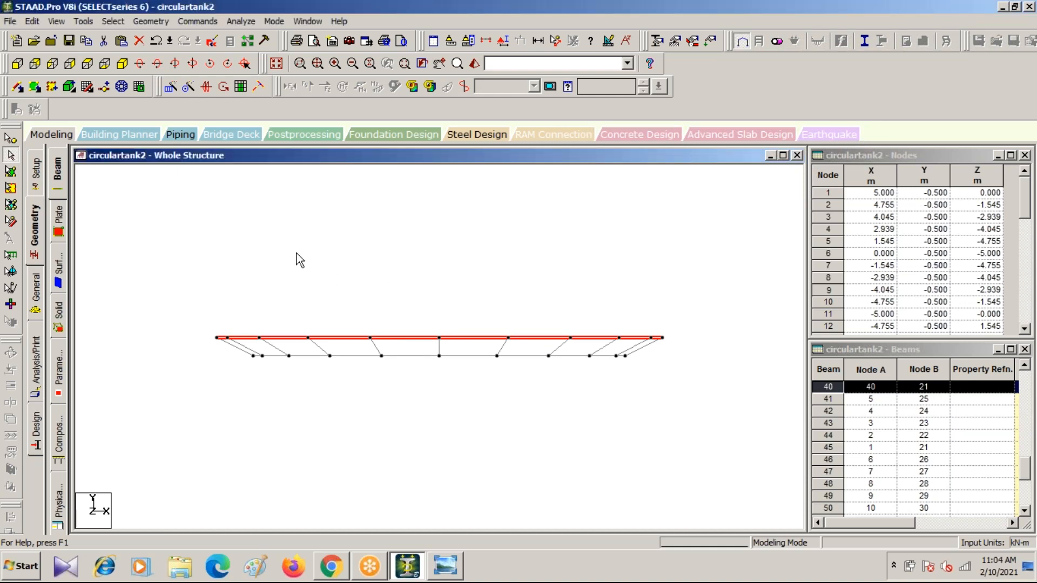
Try pasting a copy of the 6 m radius ring offset 4 m along Y, and undo the paste
key("ctrl+v")
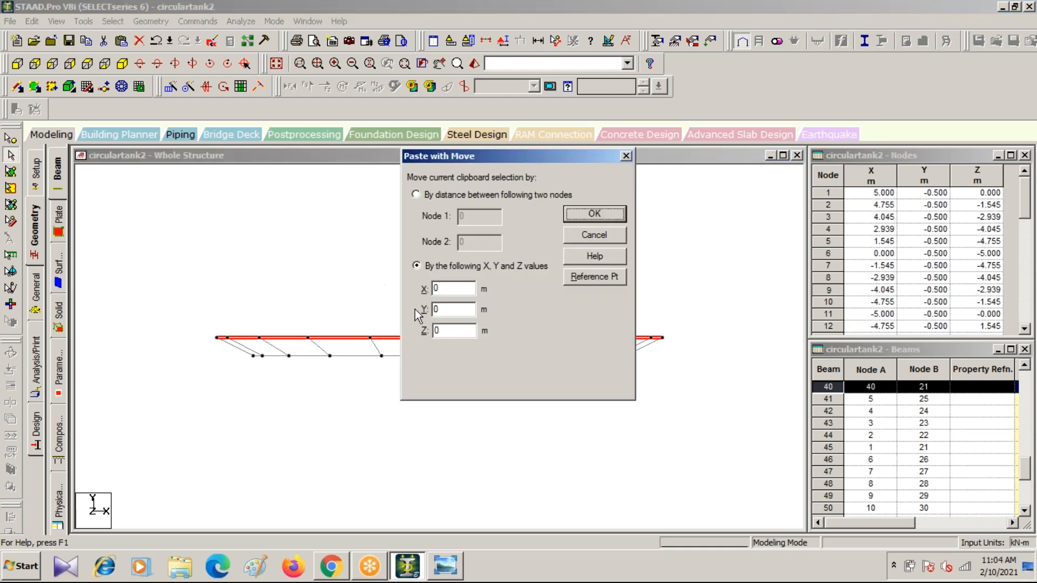
double_click(443, 309)
type("4")
left_click(594, 214)
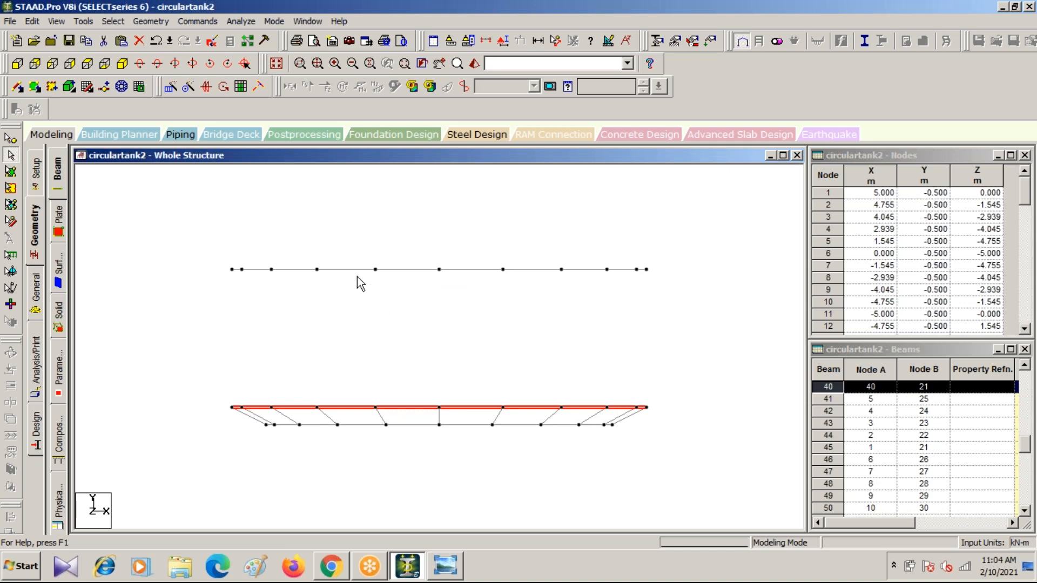
key("ctrl+z")
Repeat the selected 6 m radius ring along Y with one linked step of 4 m spacing using Translational Repeat
left_click(170, 87)
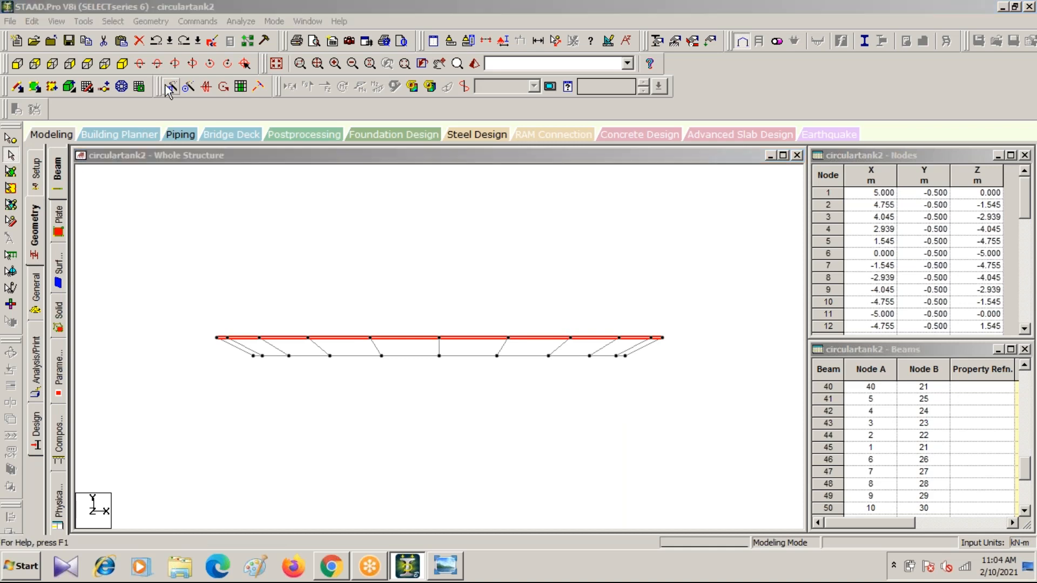
left_click(363, 348)
left_click(532, 353)
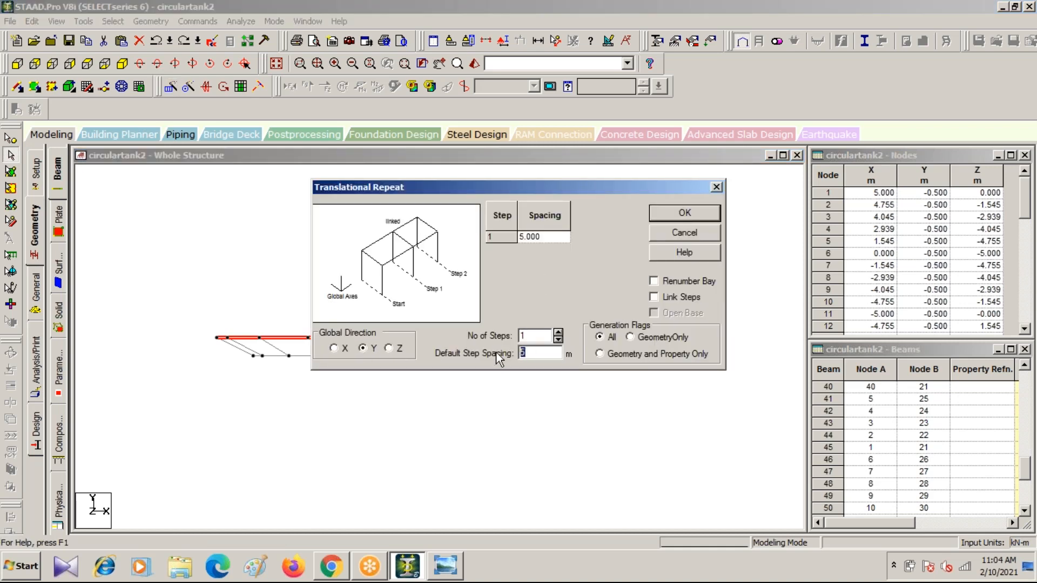
type("4")
left_click(676, 214)
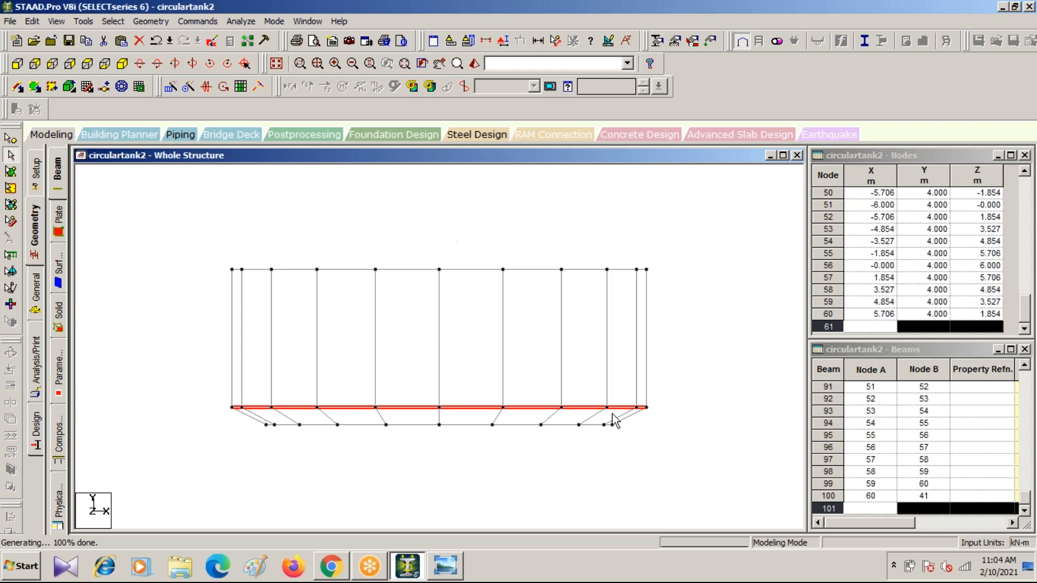
left_click(238, 446)
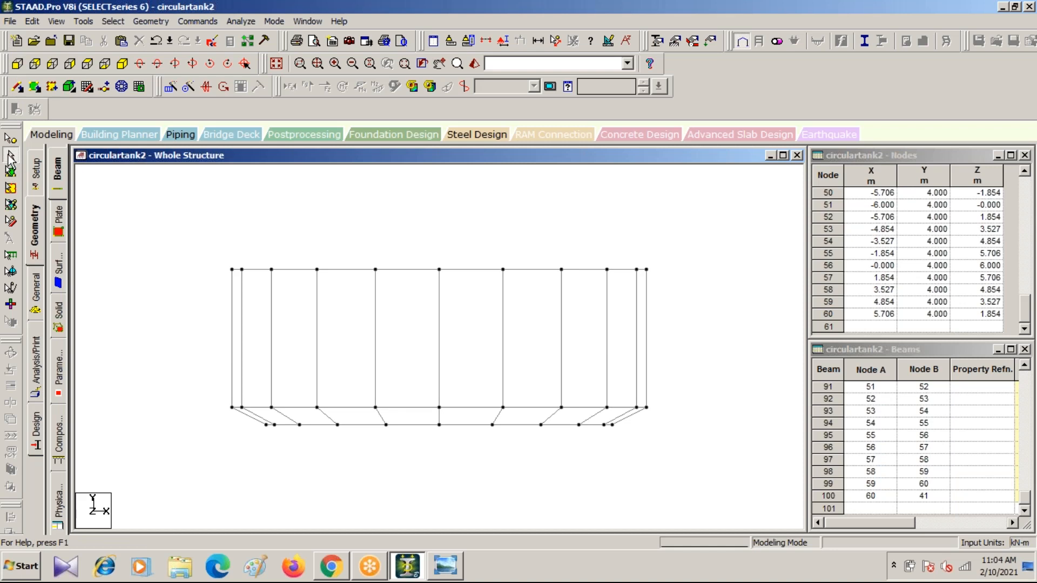
Select the bottom 5 m radius ring and paste a copy of it offset 5 m along Y
left_click_drag(253, 429, 633, 424)
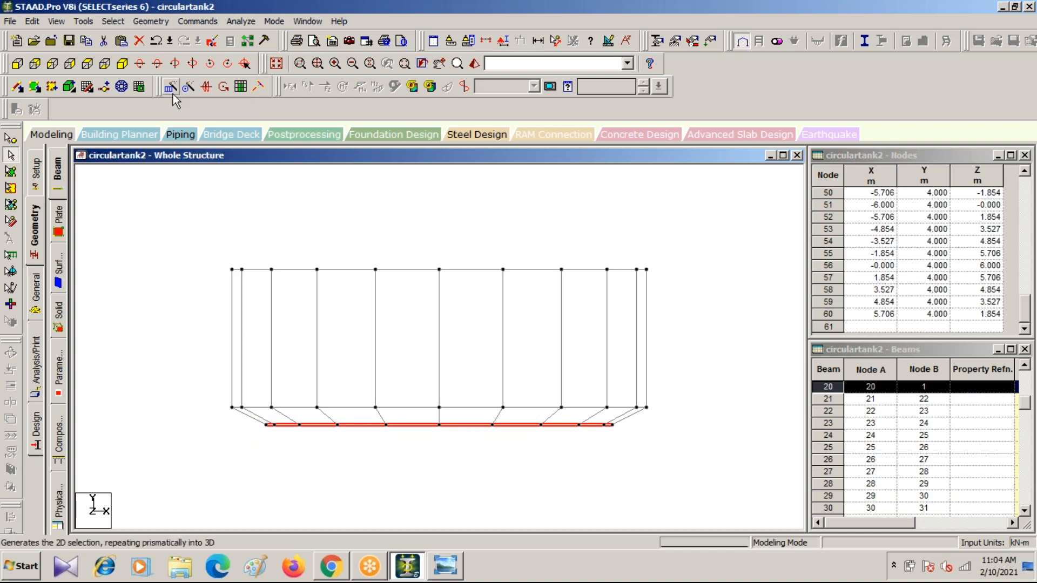
key("ctrl+v")
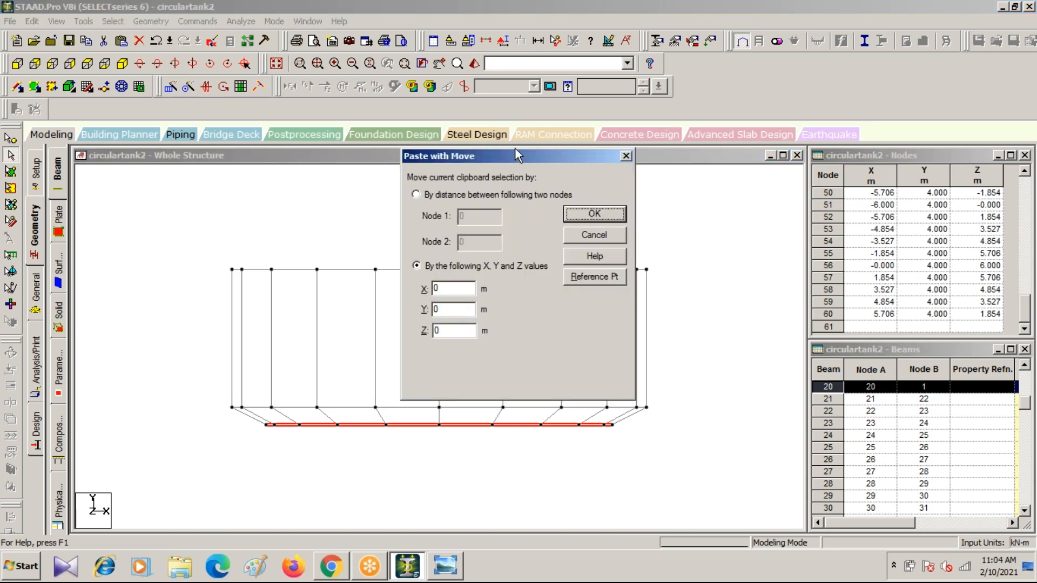
left_click_drag(569, 156, 871, 173)
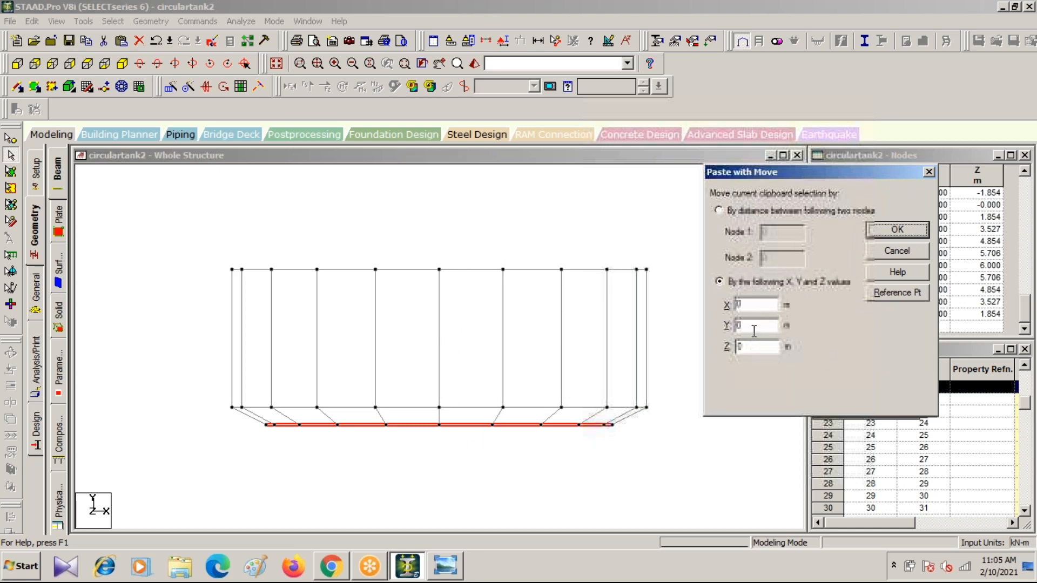
key("Tab")
type("5")
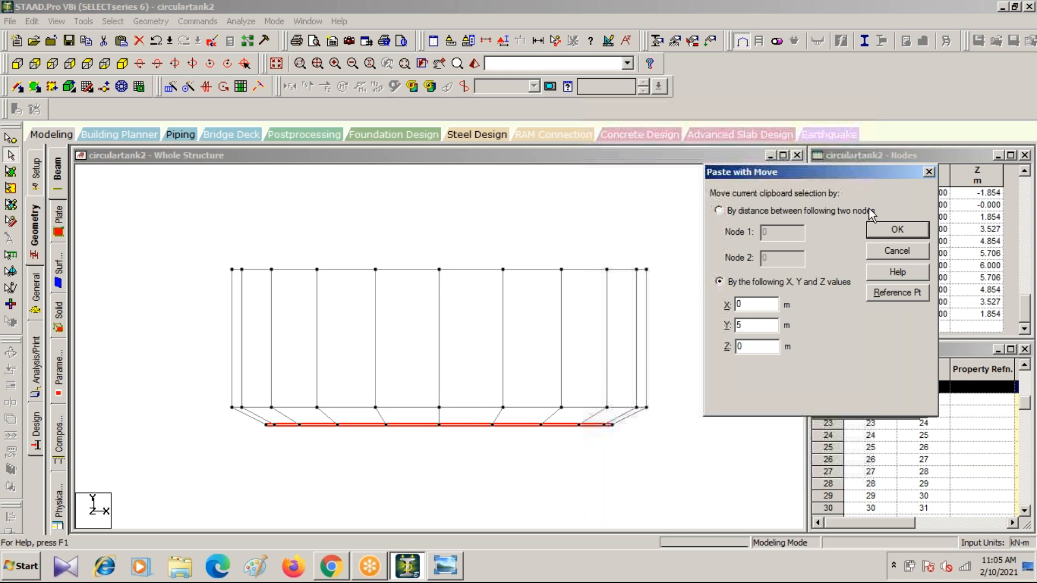
left_click(885, 231)
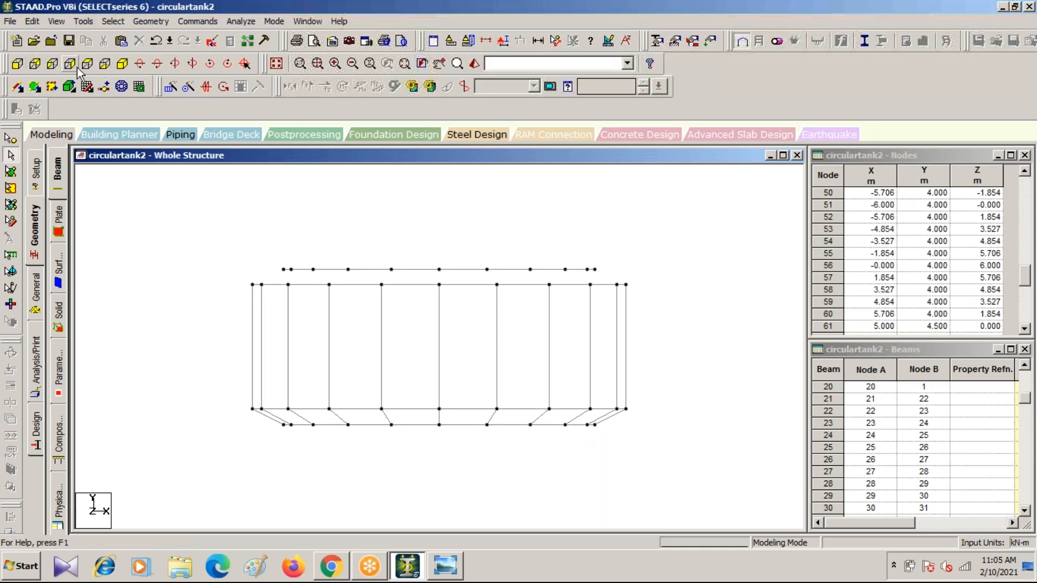
Draw a radial beam joining a node of the top 5 m ring to the adjacent node of the upper 6 m ring
left_click(118, 68)
scroll(419, 293, "up", 5)
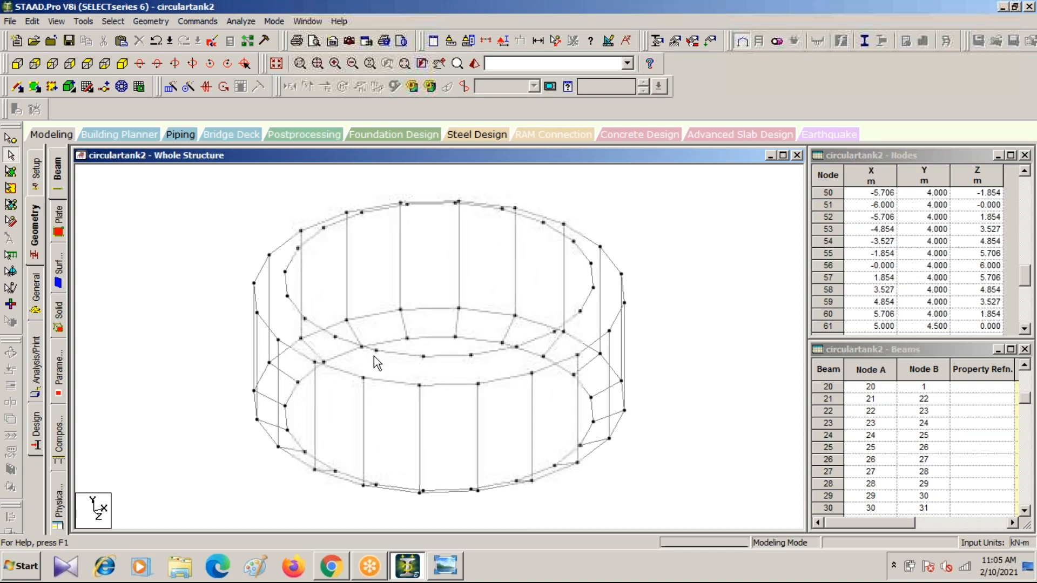
scroll(374, 356, "up", 3)
left_click(17, 86)
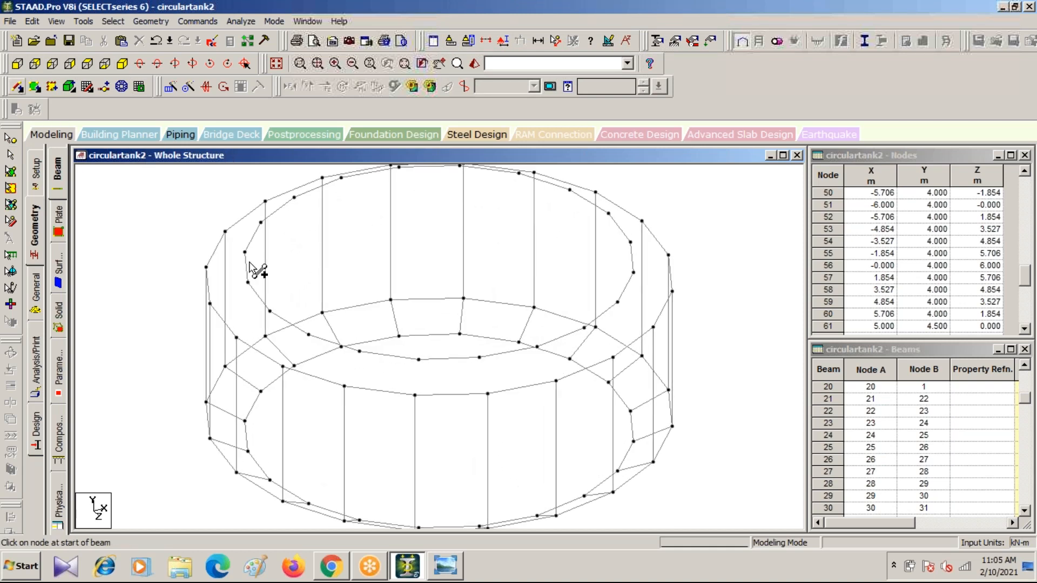
left_click_drag(360, 352, 344, 385)
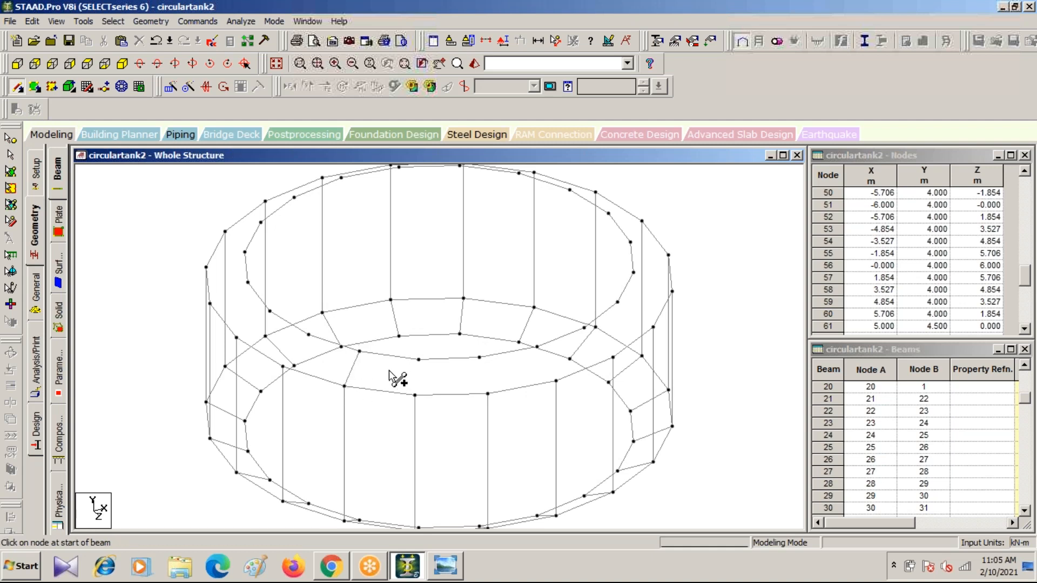
key("Escape")
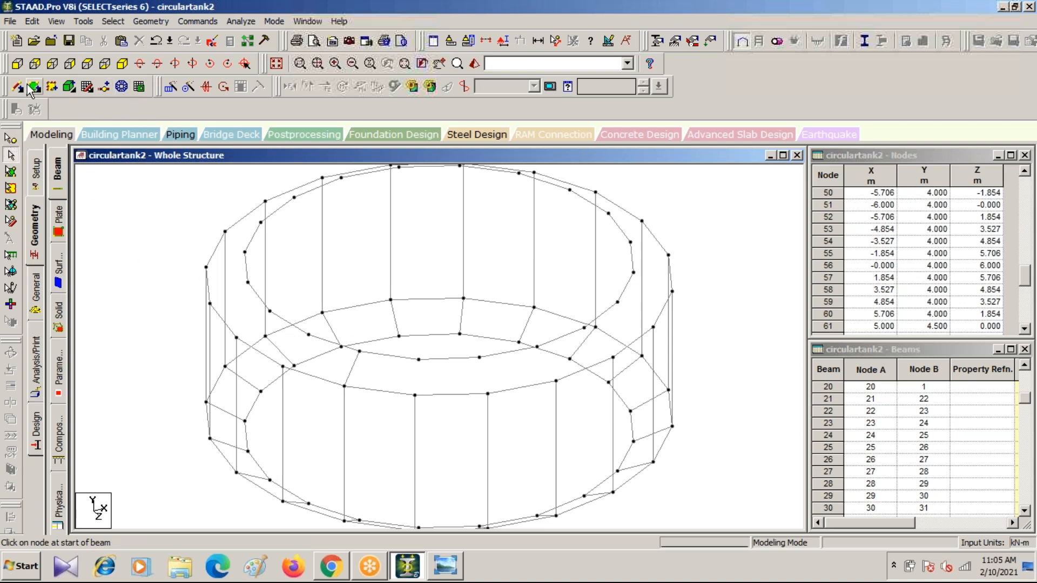
Copy the new radial beam around the Y axis through 360 degrees with Circular Repeat, one beam per ring node
left_click(10, 154)
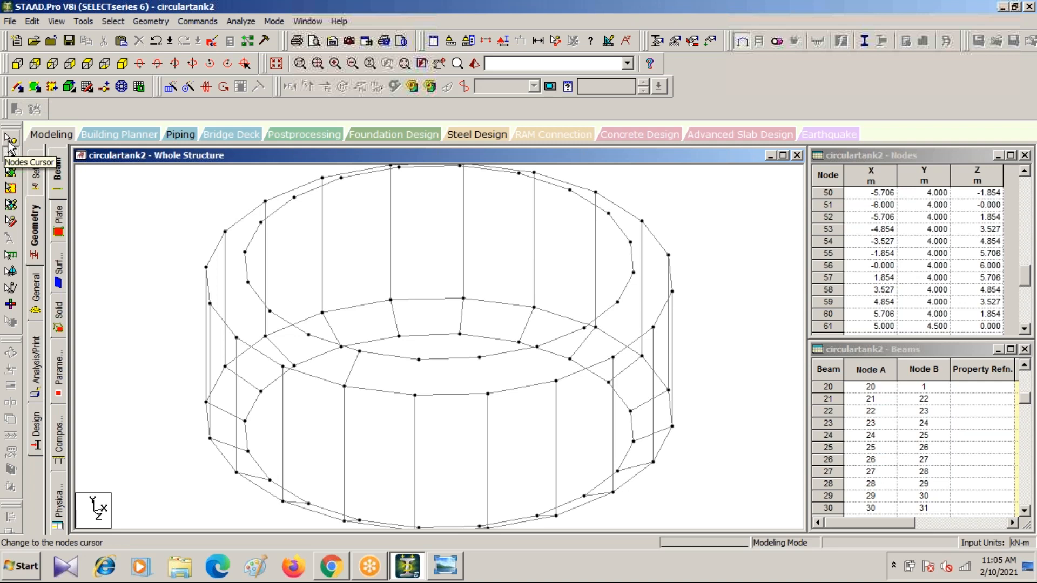
left_click(352, 370)
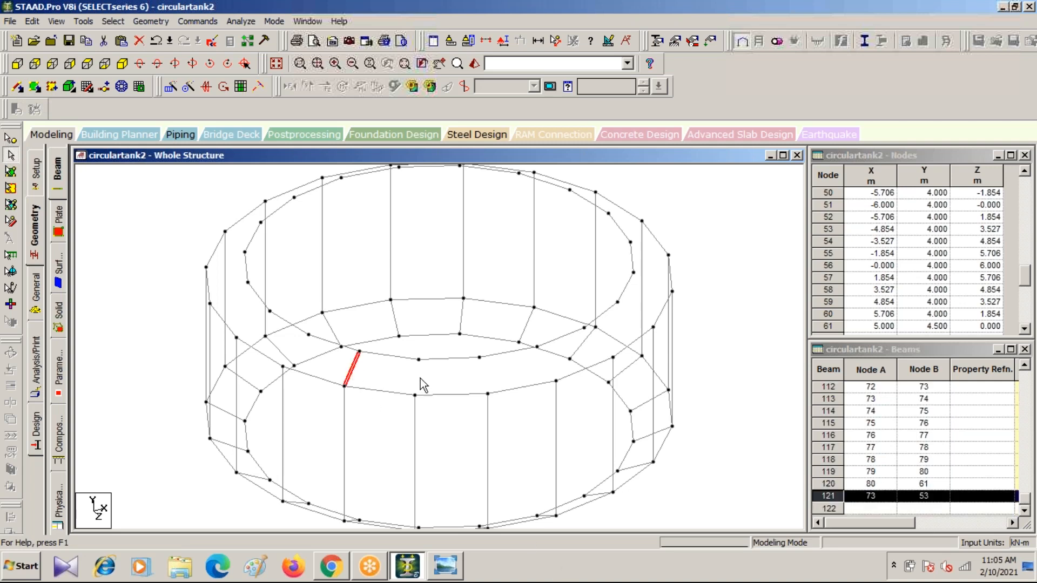
left_click(189, 88)
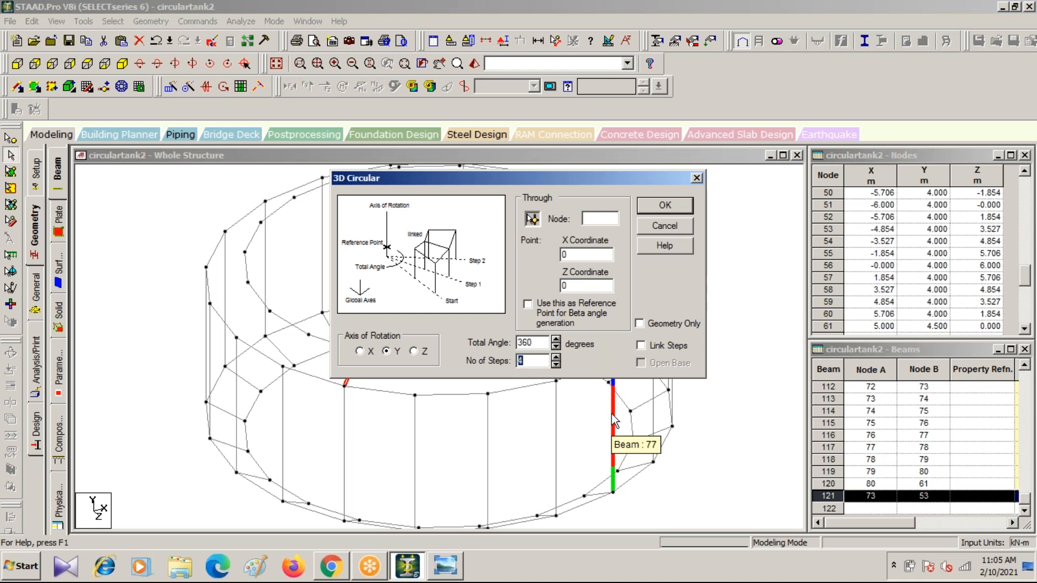
left_click(661, 206)
left_click(718, 408)
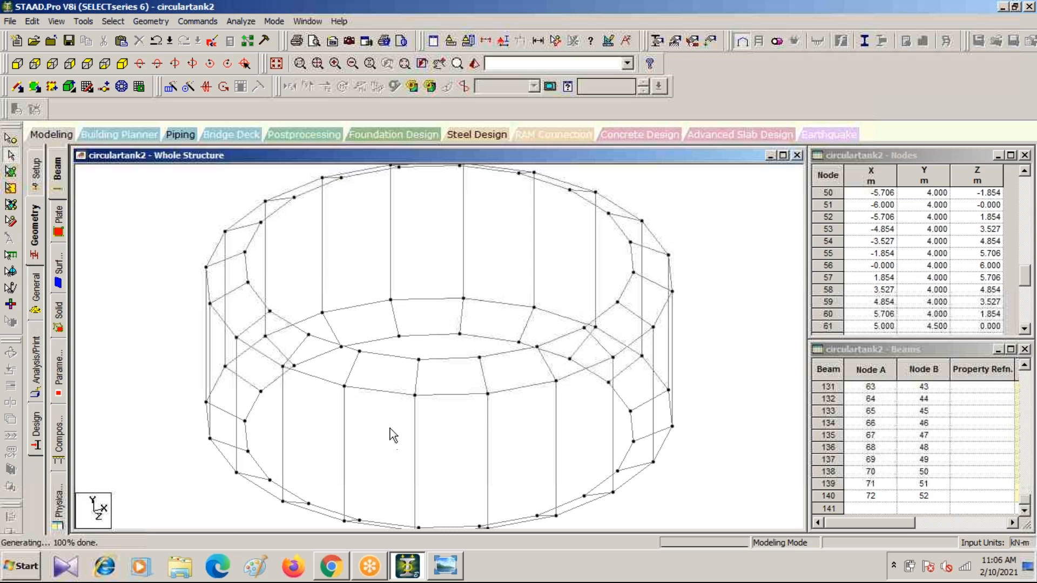
Select the bottom 5 m radius ring in the front view and show only its beams in a tilted 3D view
scroll(397, 404, "down", 4)
middle_click_drag(402, 432, 346, 373)
scroll(364, 395, "up", 3)
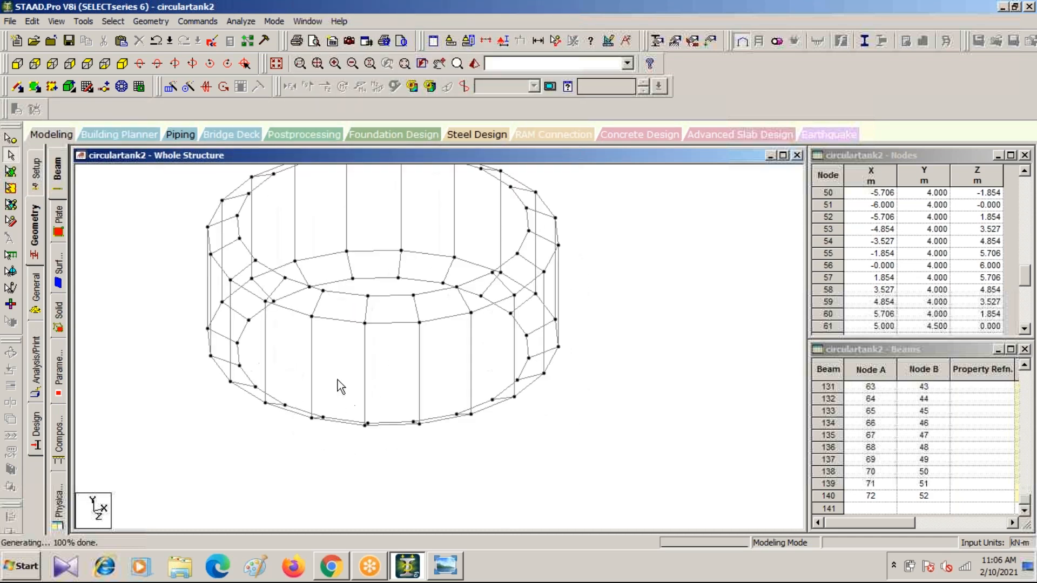
scroll(405, 433, "down", 2)
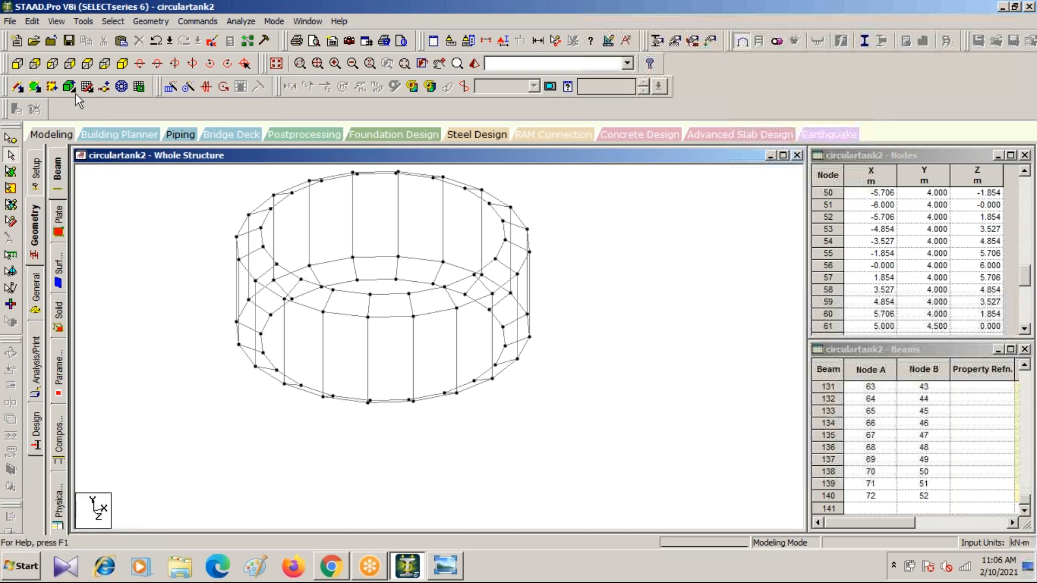
left_click(18, 66)
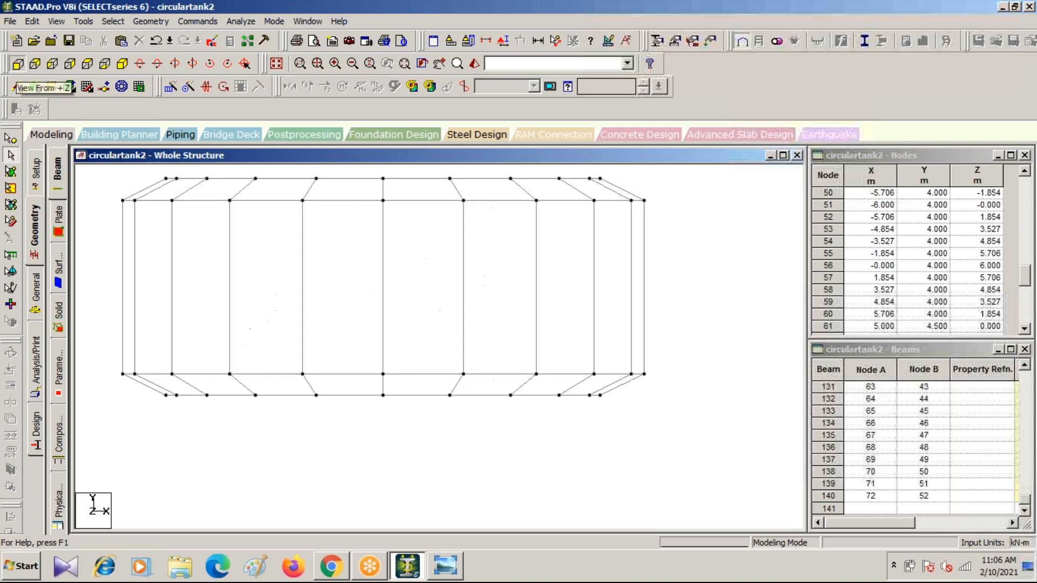
middle_click_drag(276, 468, 409, 434)
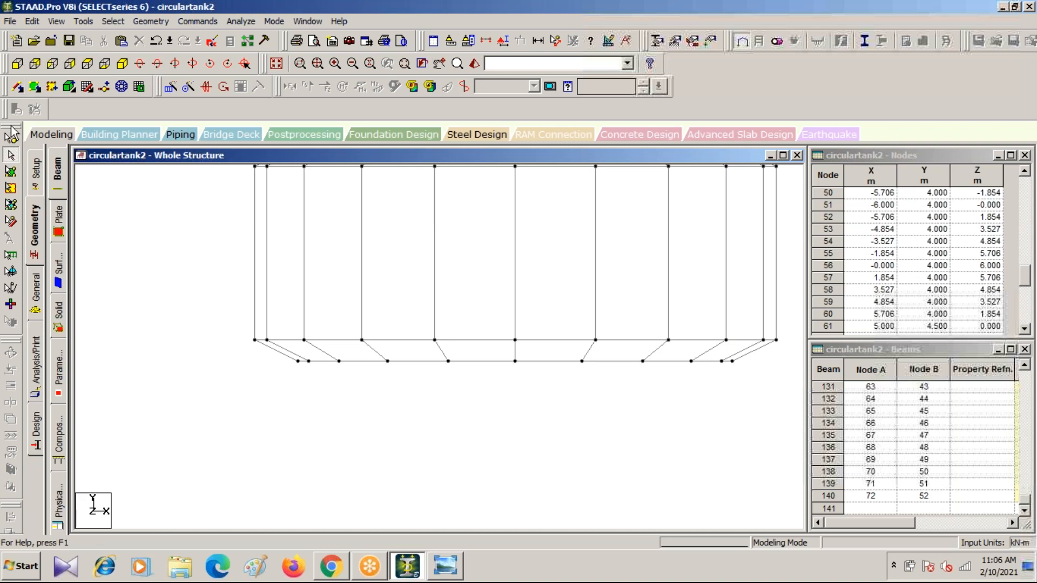
left_click(10, 172)
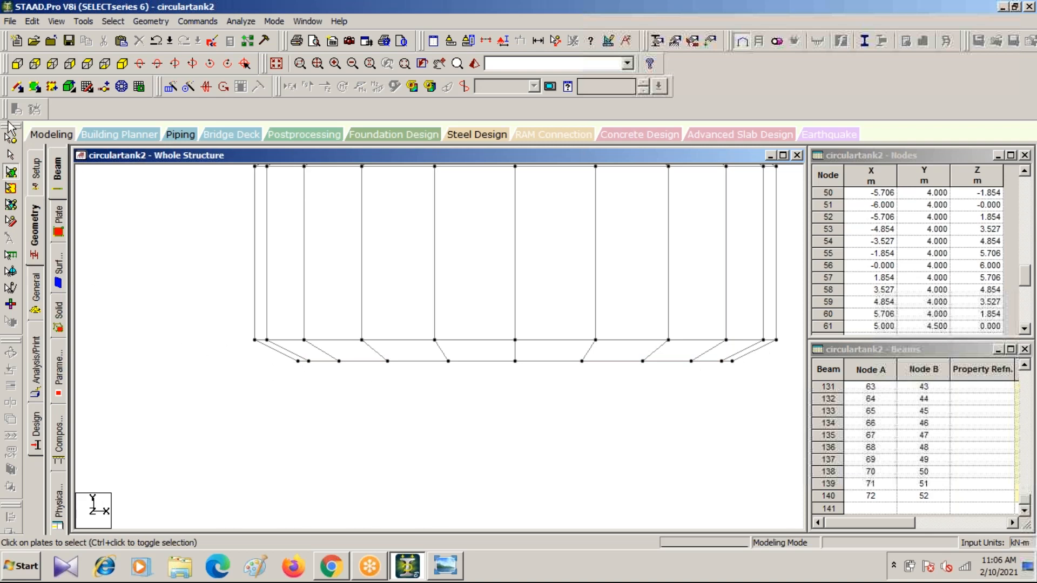
left_click(11, 155)
left_click_drag(284, 361, 758, 360)
left_click(56, 21)
left_click(92, 67)
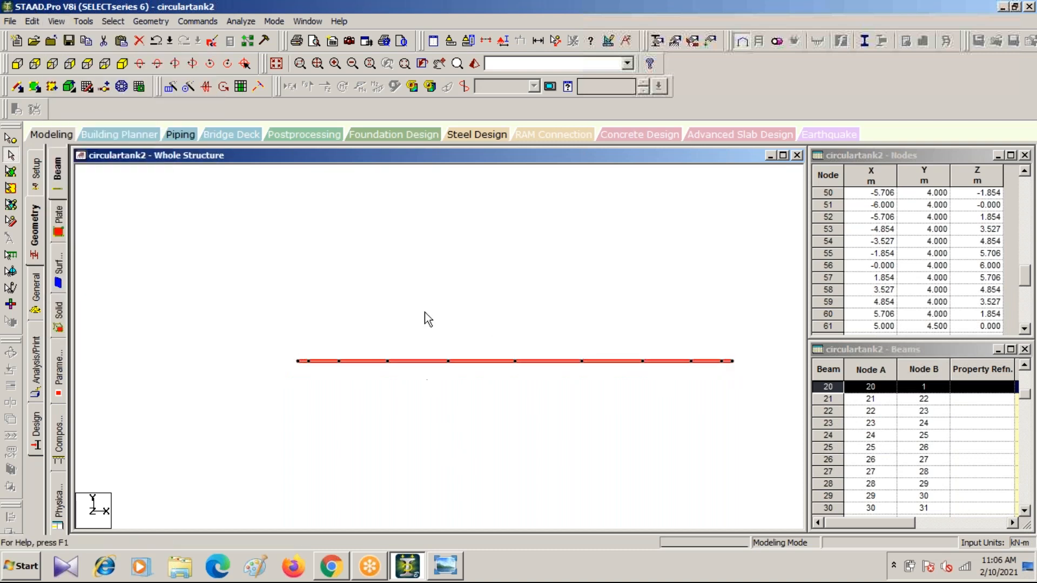
left_click(140, 65)
left_click(515, 226)
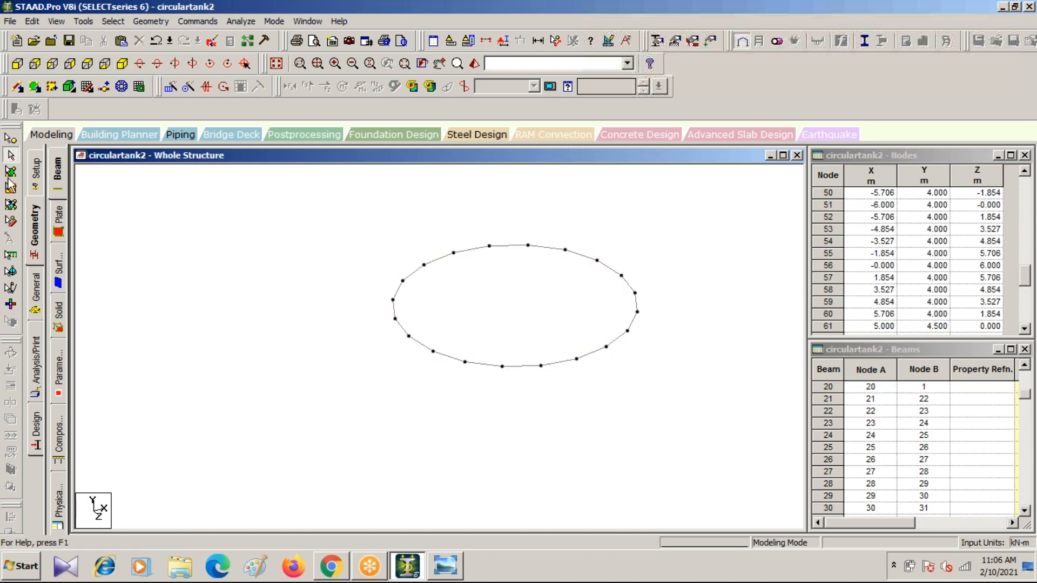
Select nodes 3, 6, 8, 11, 14, 17 and 20, spaced around the bottom 5 m ring
left_click(11, 139)
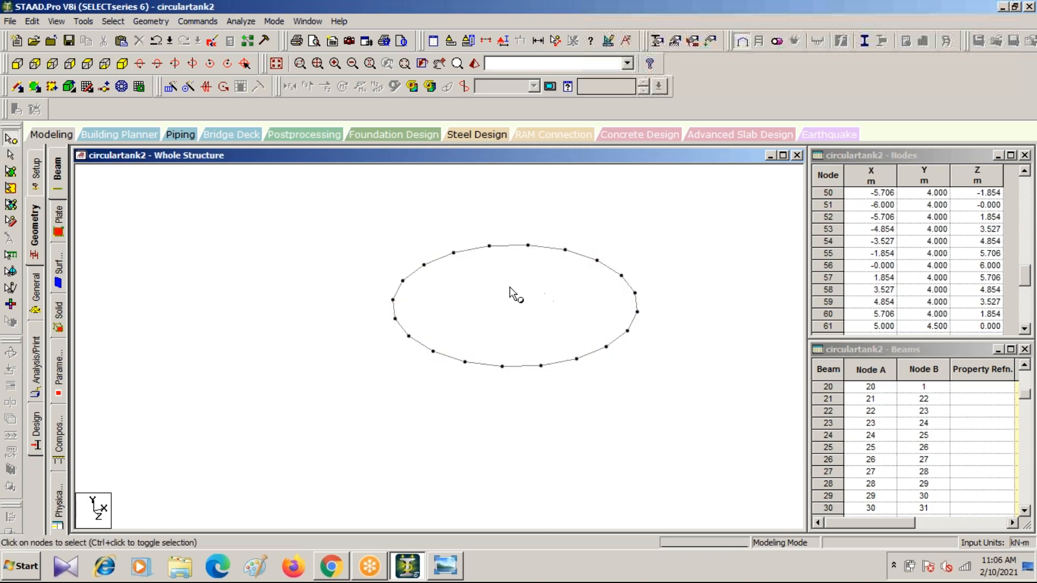
left_click(454, 252)
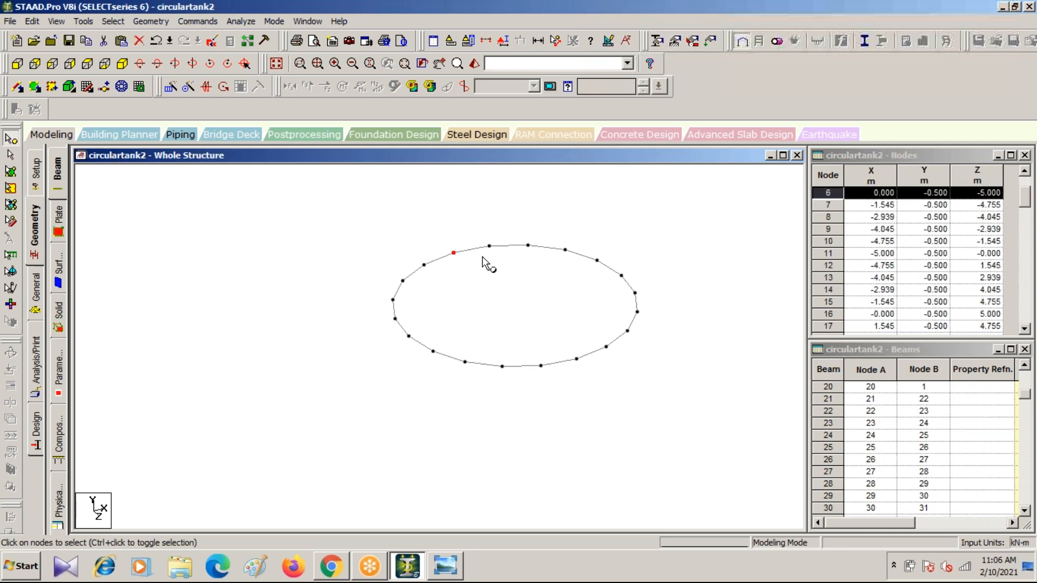
left_click(565, 250, "ctrl")
left_click(635, 294, "ctrl")
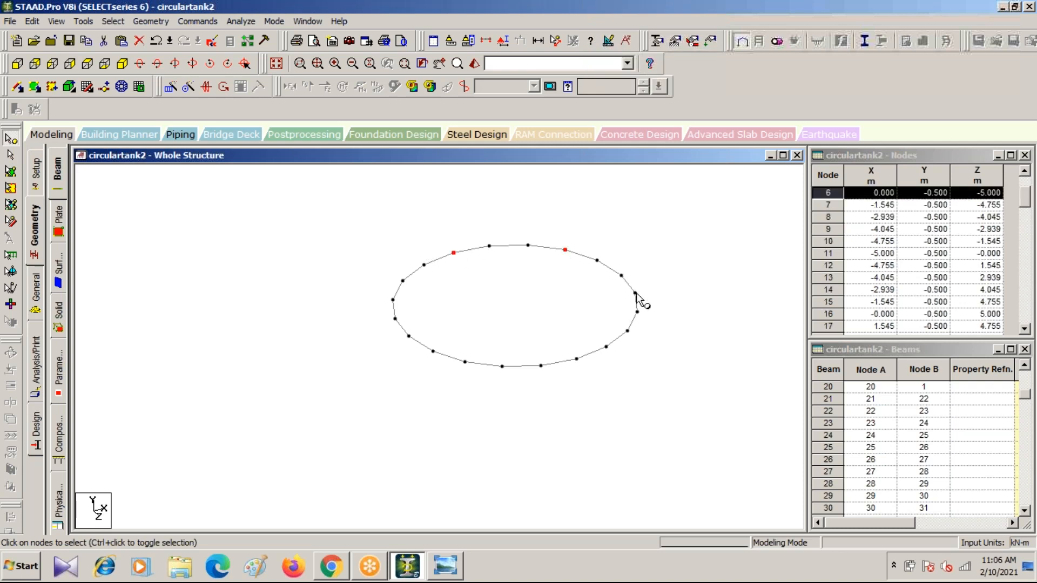
left_click(607, 347, "ctrl")
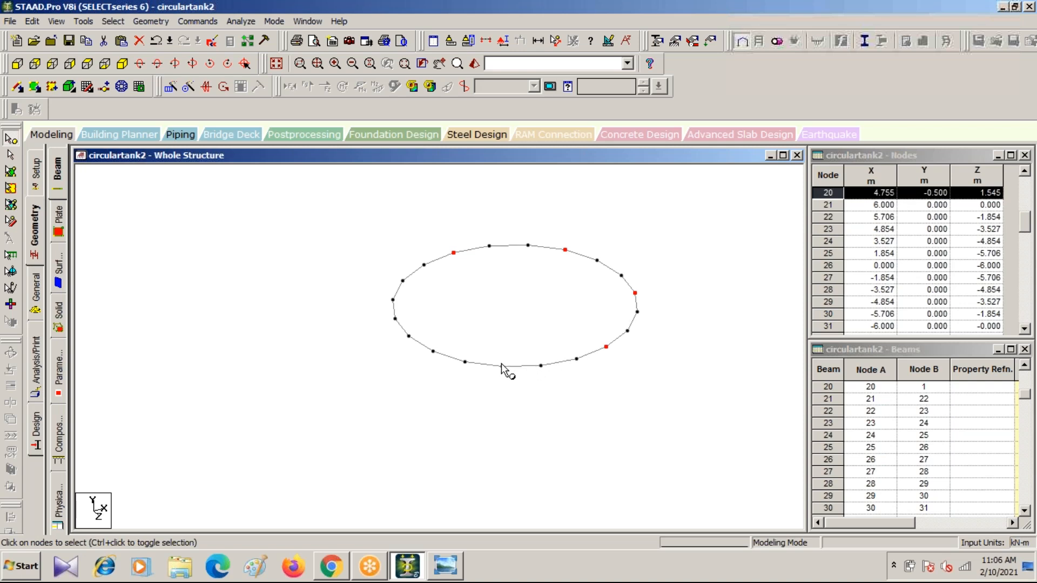
left_click(409, 336, "ctrl")
Try repeating the selected ring nodes along Y in two unlinked steps of -3 m, and undo the repeat
left_click(172, 87)
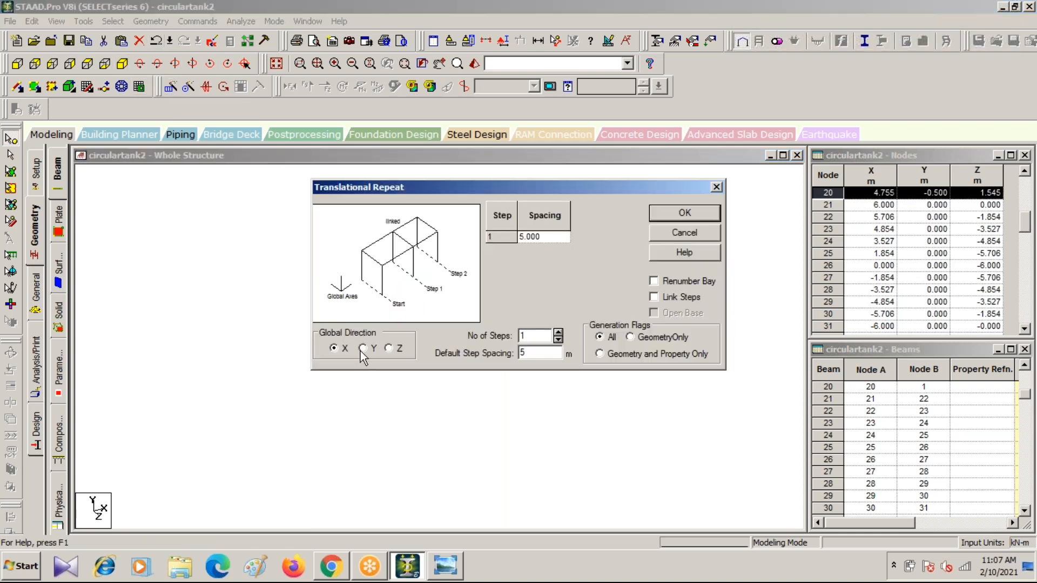
left_click(558, 342)
type("2")
double_click(546, 354)
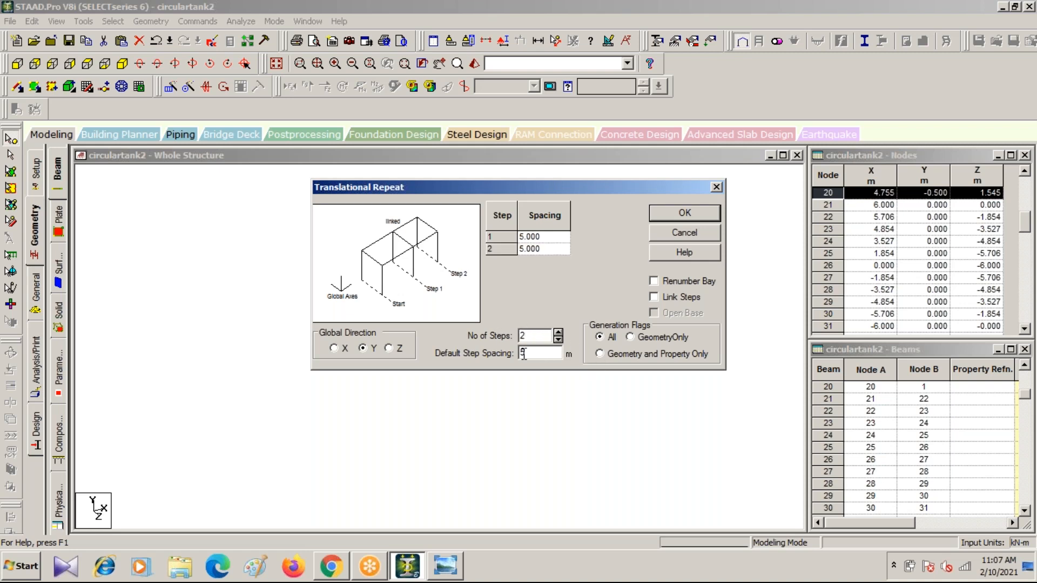
type("3")
left_click(681, 213)
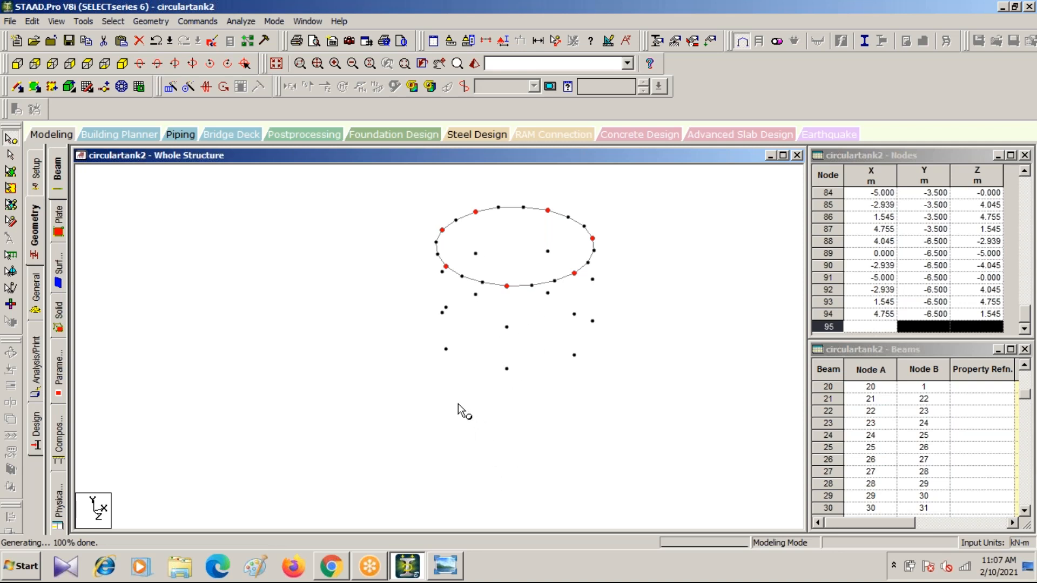
key("ctrl+z")
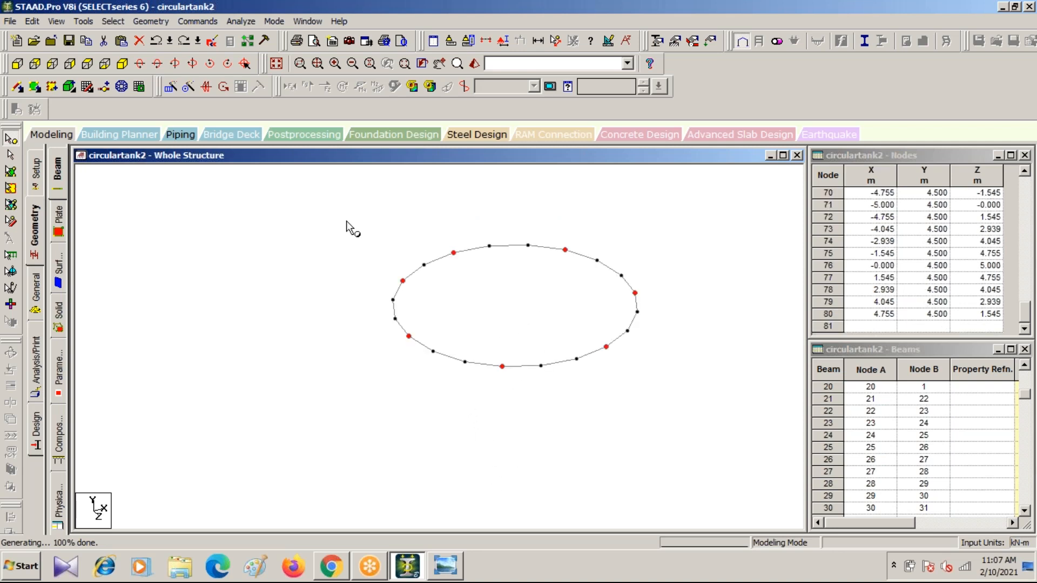
Try a Translational Repeat of the seven nodes along Y with two linked steps of -0.3 m, and undo it
left_click(172, 86)
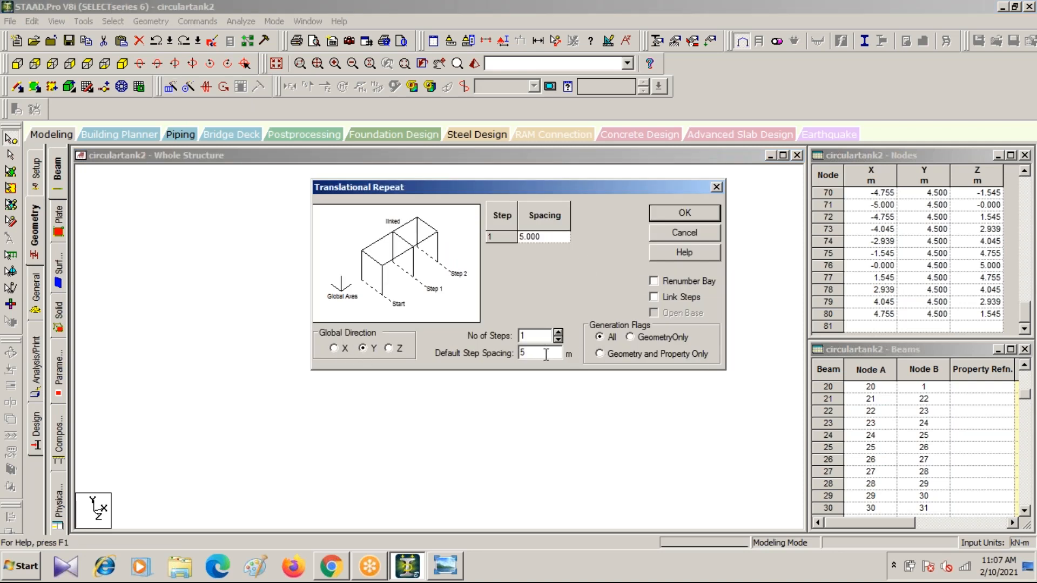
type("2")
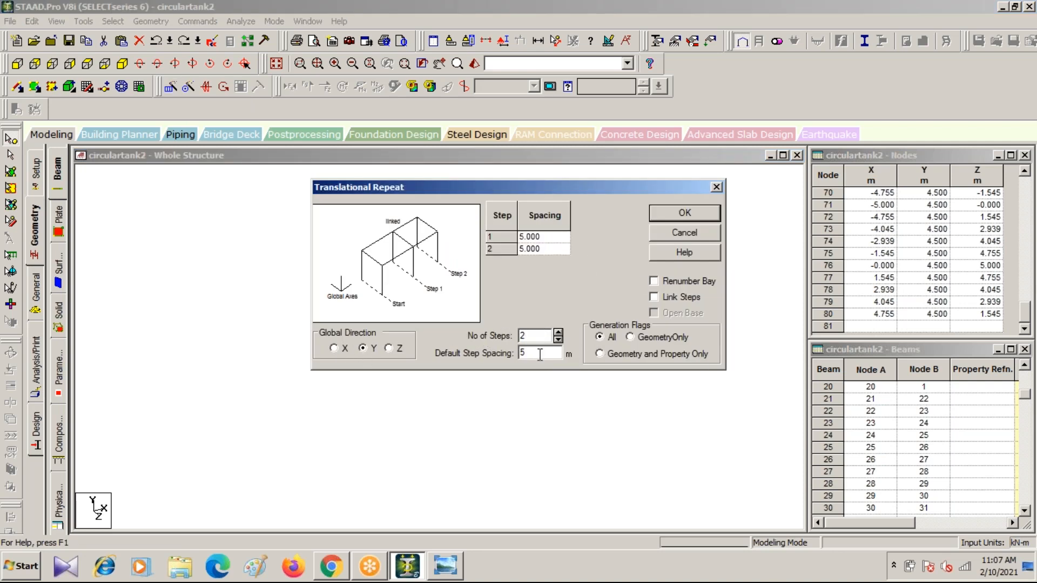
type(".3")
left_click(654, 297)
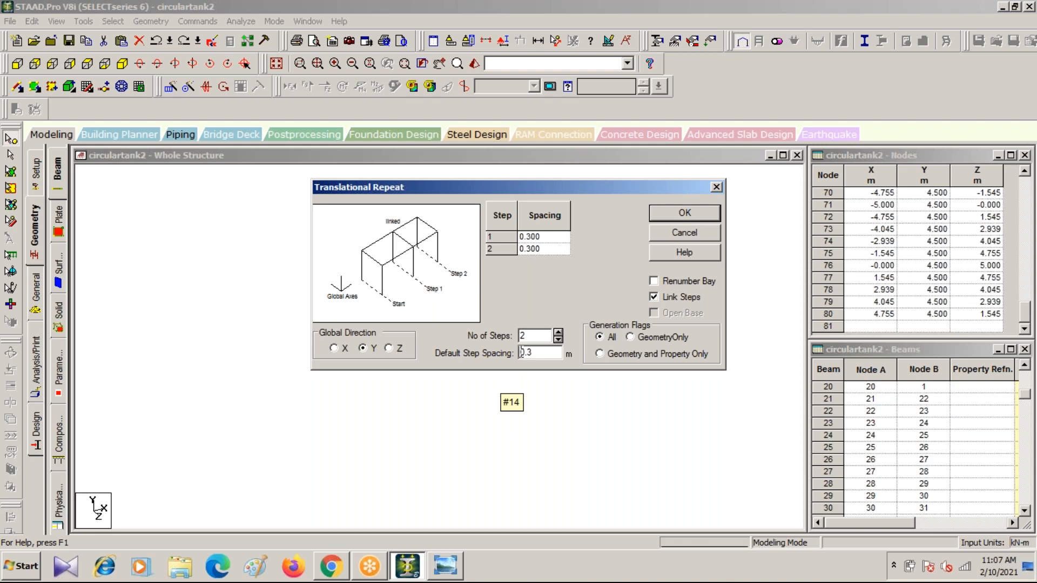
type("-")
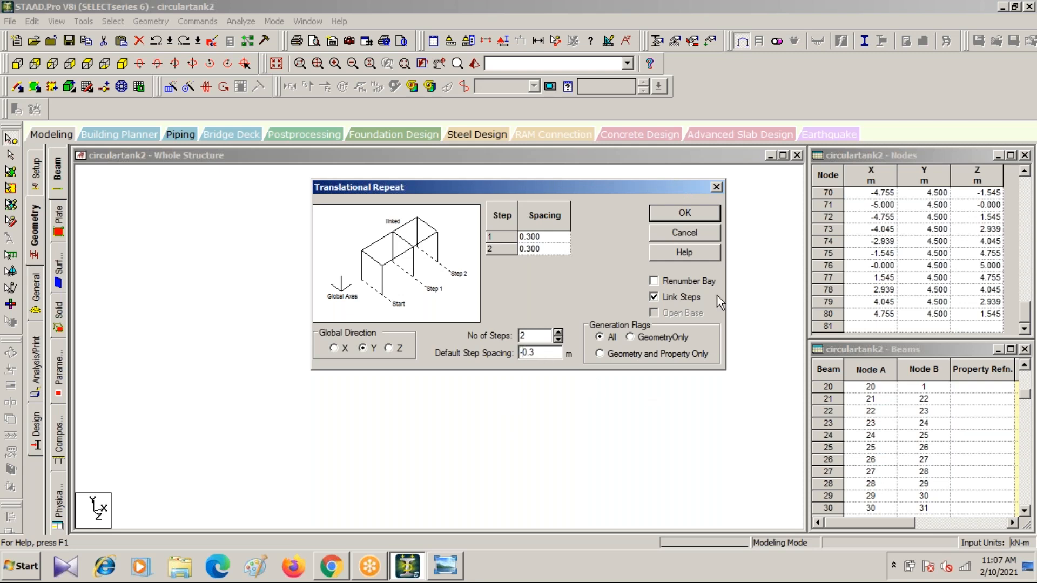
left_click(673, 215)
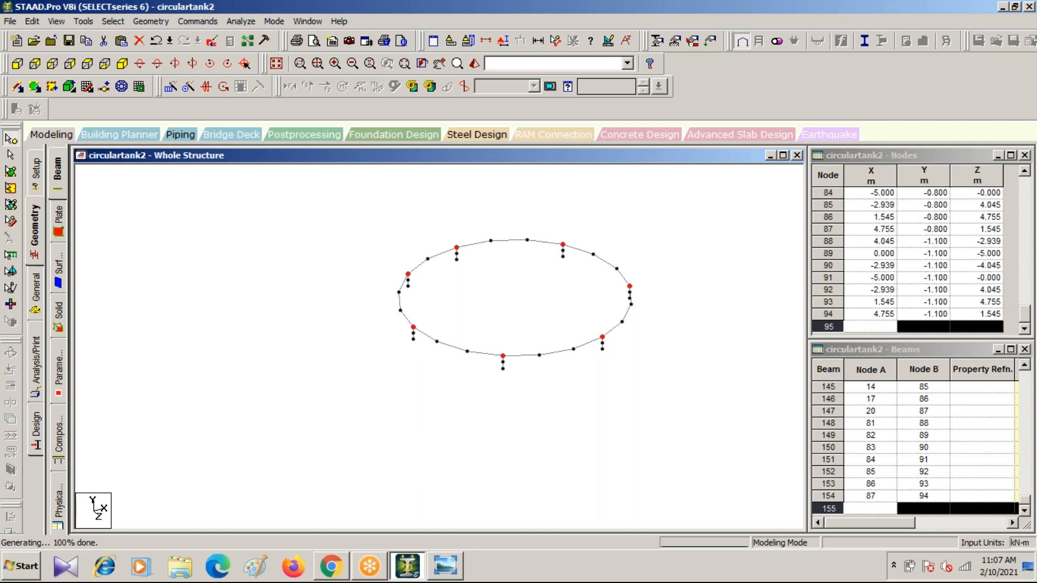
key("ctrl+z")
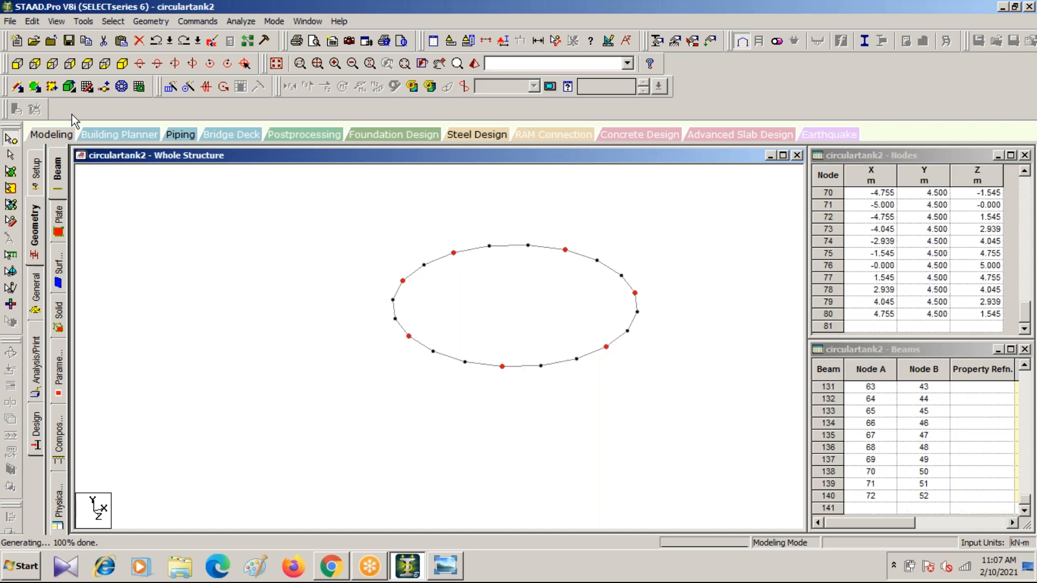
Try generating columns from the selected nodes with one linked step of -3 m along Y, and undo them
left_click(172, 88)
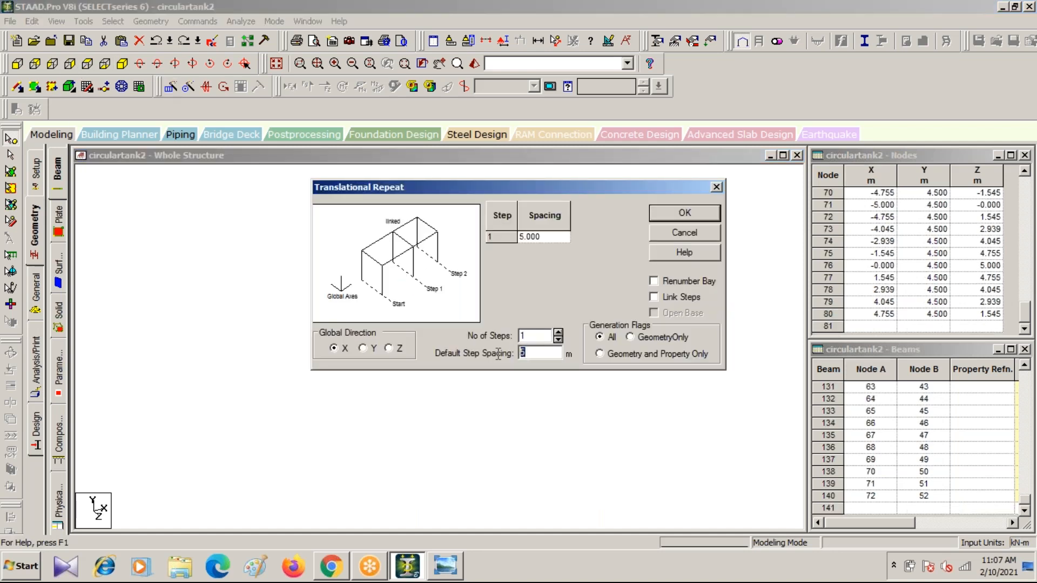
type("-3")
left_click(362, 349)
left_click(654, 296)
left_click(684, 214)
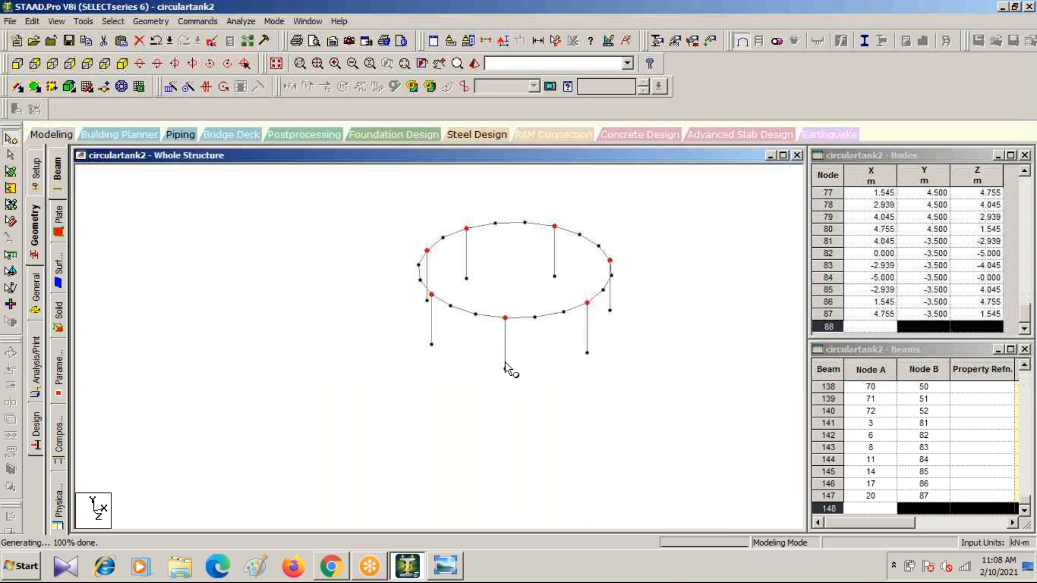
key("ctrl+z")
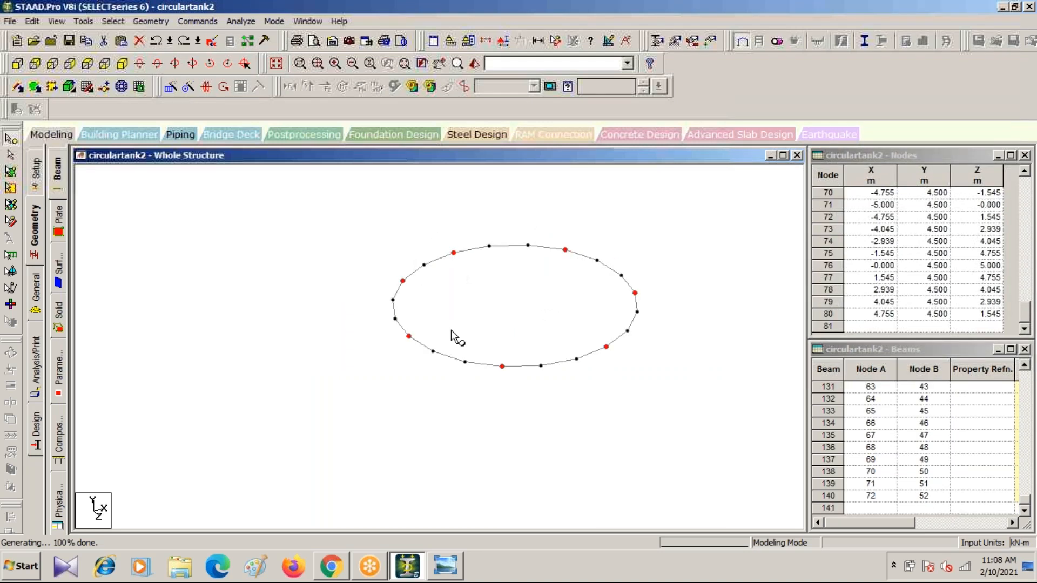
Generate columns below the seven selected nodes using Translational Repeat along Y with two linked steps of -3 m spacing
left_click(171, 87)
type("2")
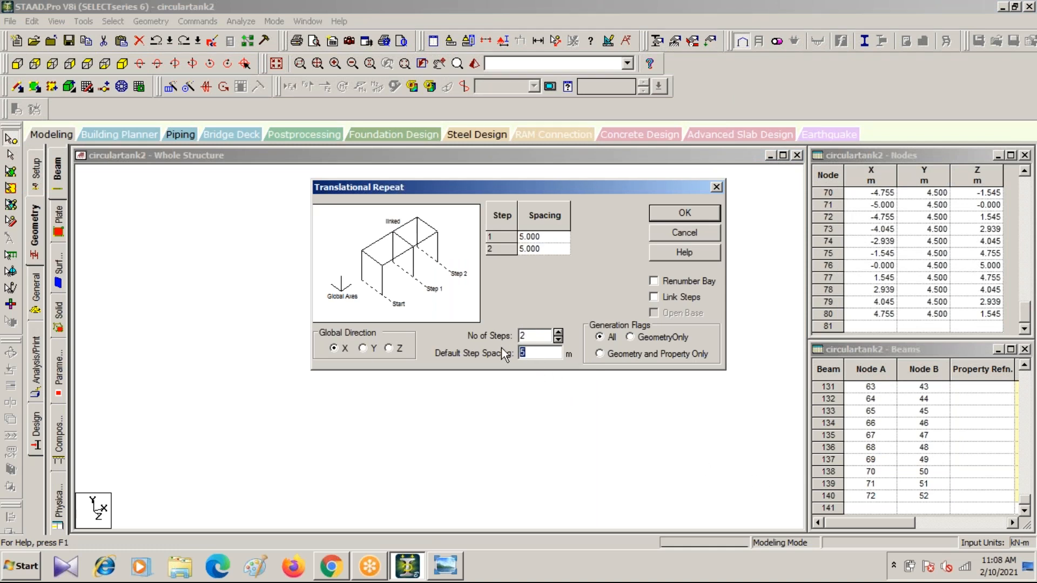
type("-3")
left_click(363, 349)
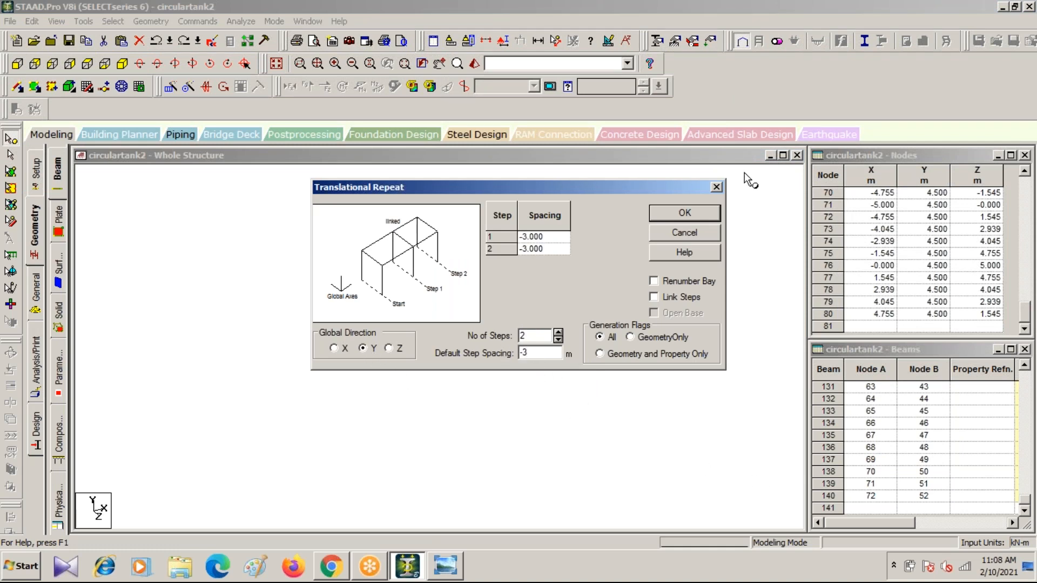
left_click(654, 296)
left_click(686, 208)
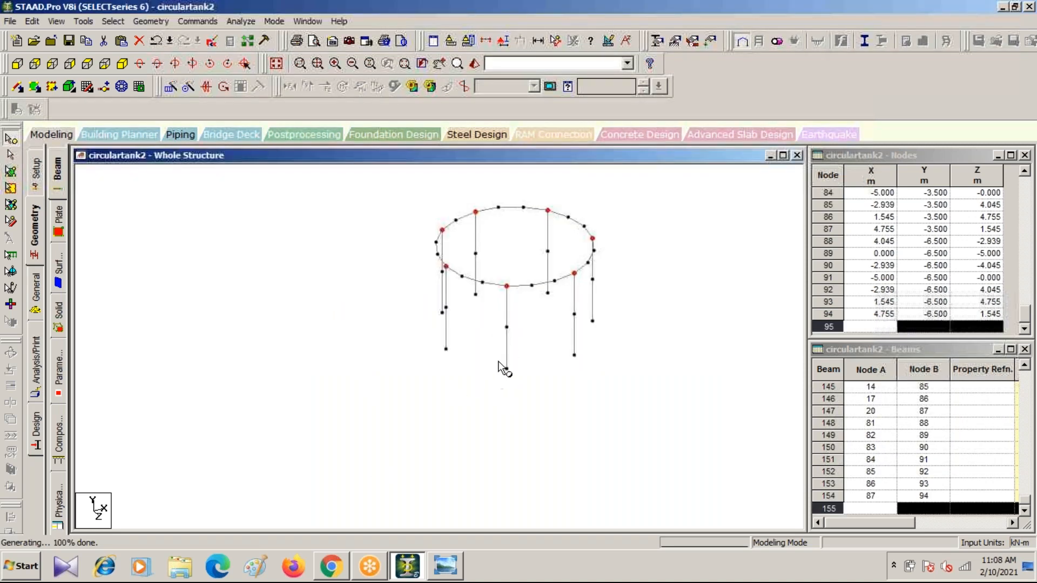
Draw three beams joining the mid-height nodes of four adjacent front columns, from node 84 through 85 and 86 to 87
left_click(442, 392)
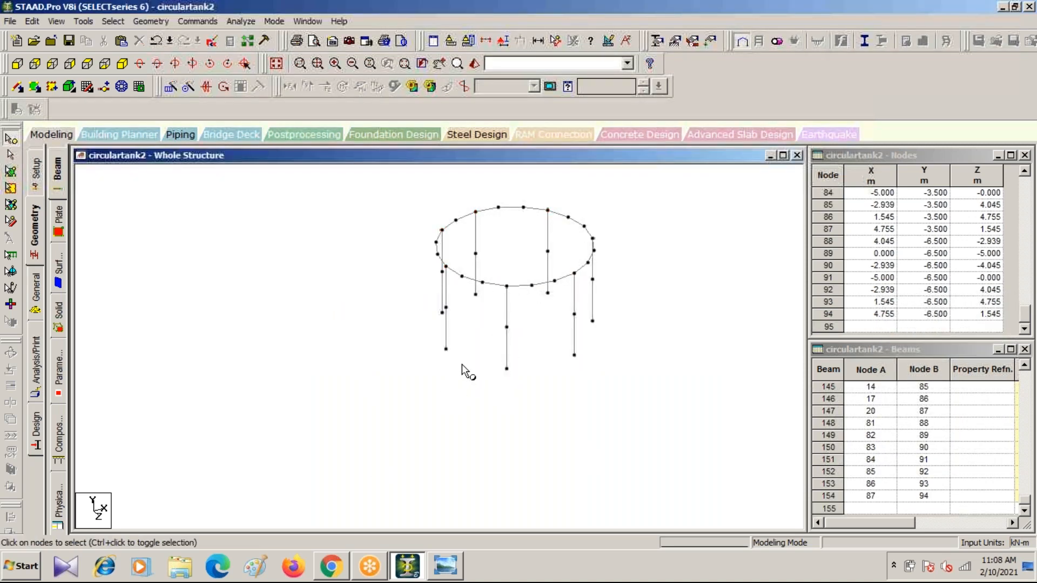
scroll(473, 354, "up", 2)
middle_click_drag(477, 352, 445, 408)
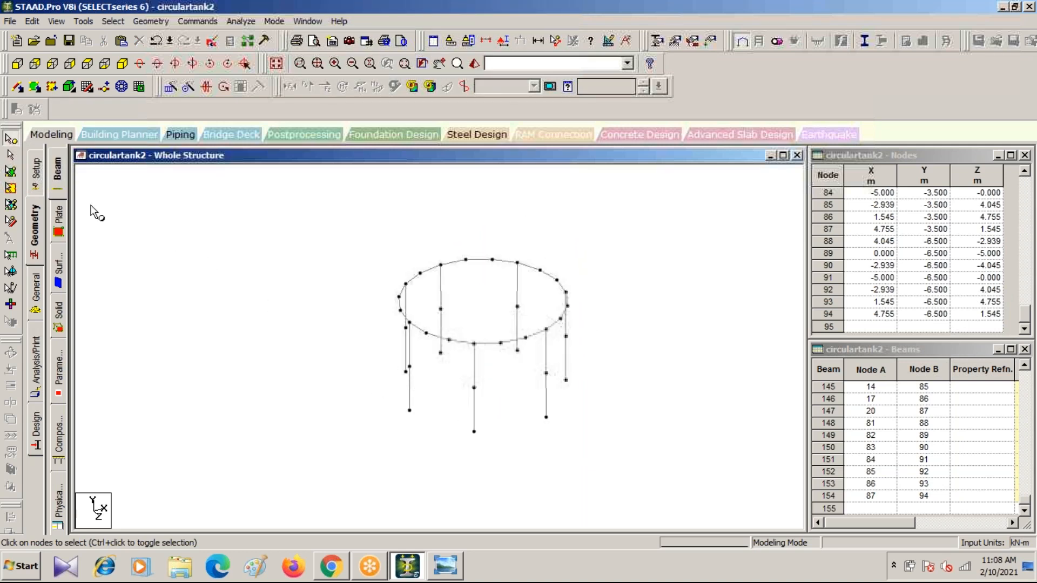
left_click(18, 87)
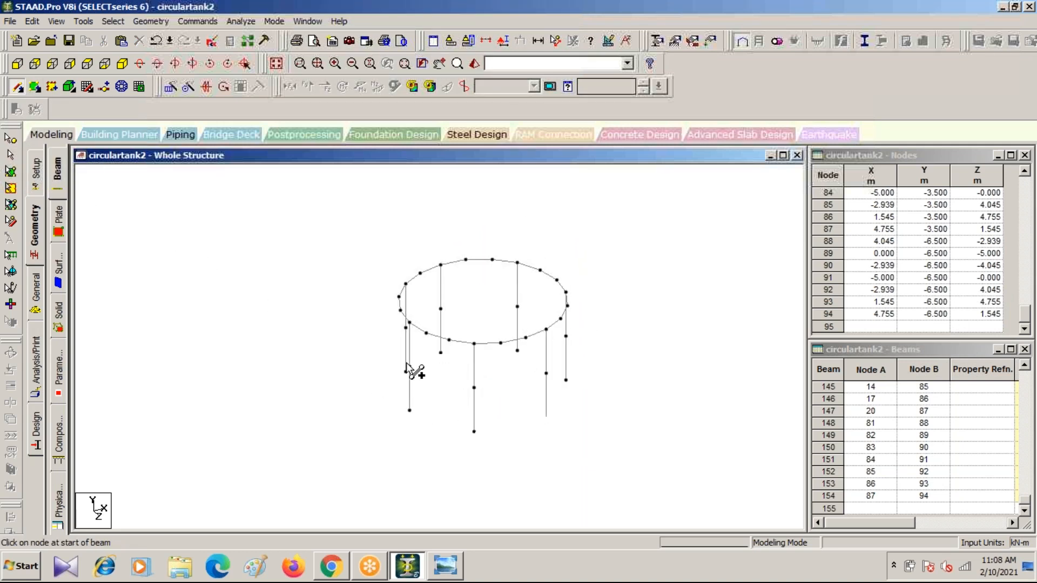
left_click_drag(405, 372, 473, 388)
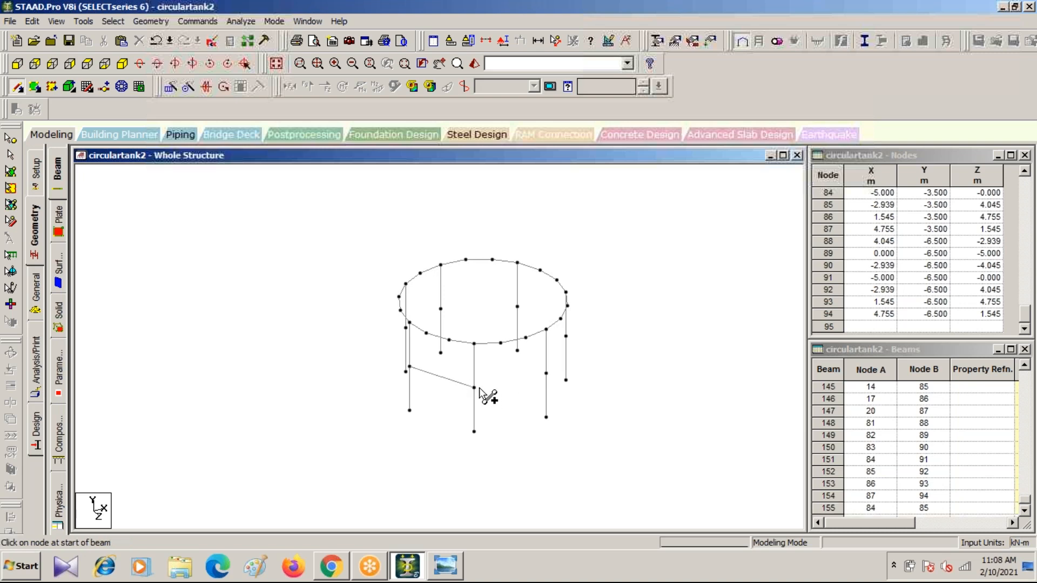
left_click_drag(548, 368, 546, 374)
left_click_drag(546, 374, 567, 337)
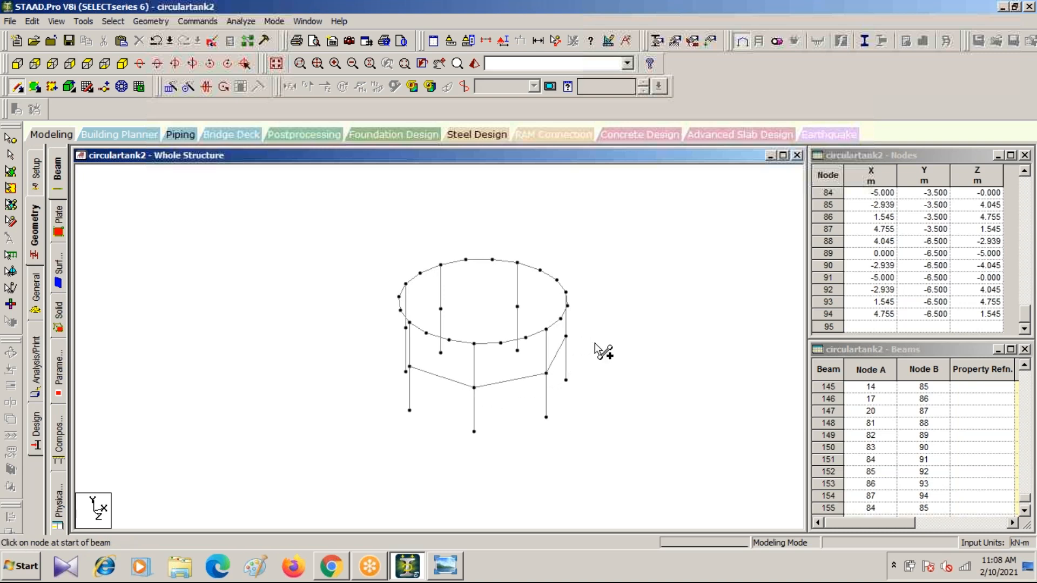
Continue the mid-height bracing at Y = -3.5 m with beams joining the middle nodes of the columns on the far side
key("Left")
key("Left")
key("Left")
key("Left")
key("Left")
key("Left")
key("Left")
key("Left")
key("Left")
key("Left")
key("Left")
key("Left")
key("Left")
key("Left")
key("Left")
key("Left")
key("Left")
key("Left")
key("Left")
key("Left")
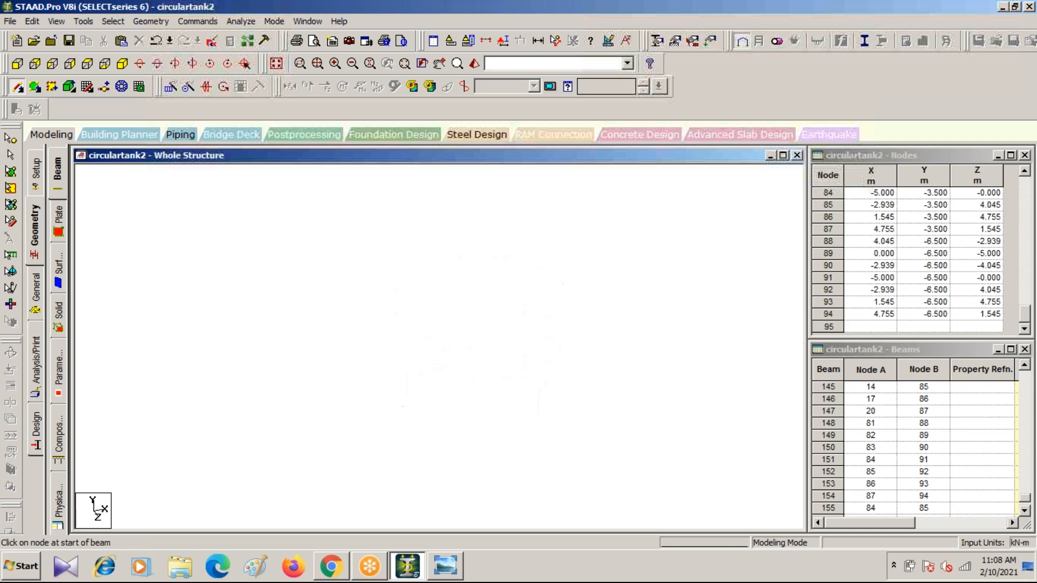
key("Left")
key("Left")
key("Left")
key("Left")
key("Left")
key("Left")
key("Left")
key("Left")
key("Left")
key("Left")
key("Left")
key("Left")
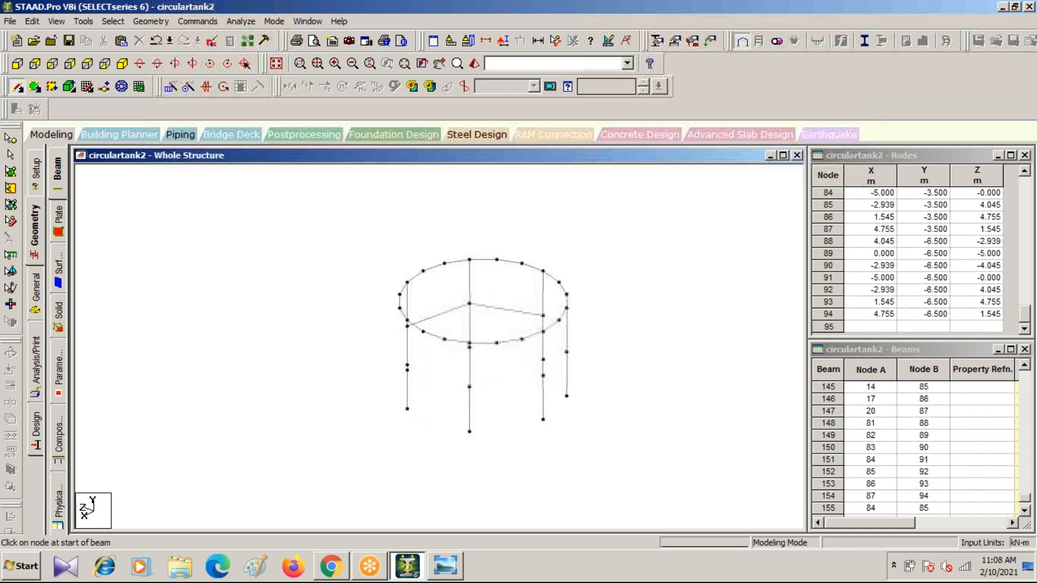
mouse_move(408, 370)
left_mouse_down()
mouse_move(483, 397)
mouse_move(470, 387)
mouse_move(556, 394)
mouse_move(544, 375)
mouse_move(556, 384)
mouse_move(571, 352)
left_mouse_up()
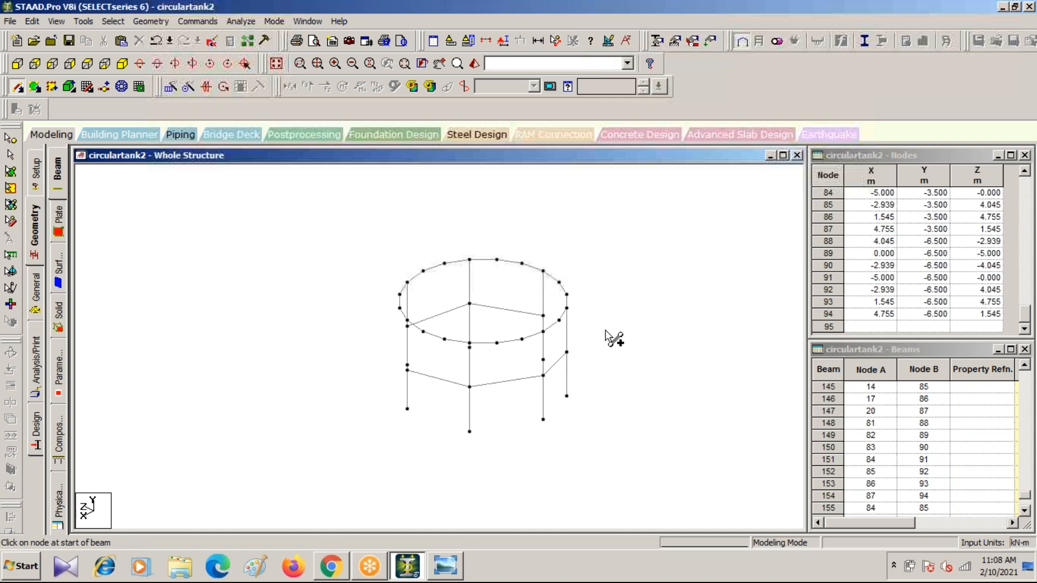
Accept the auto save and draw the mid-height beam between nodes 83 and 84
key("Right")
key("Right")
key("Right")
key("Right")
key("Right")
key("Right")
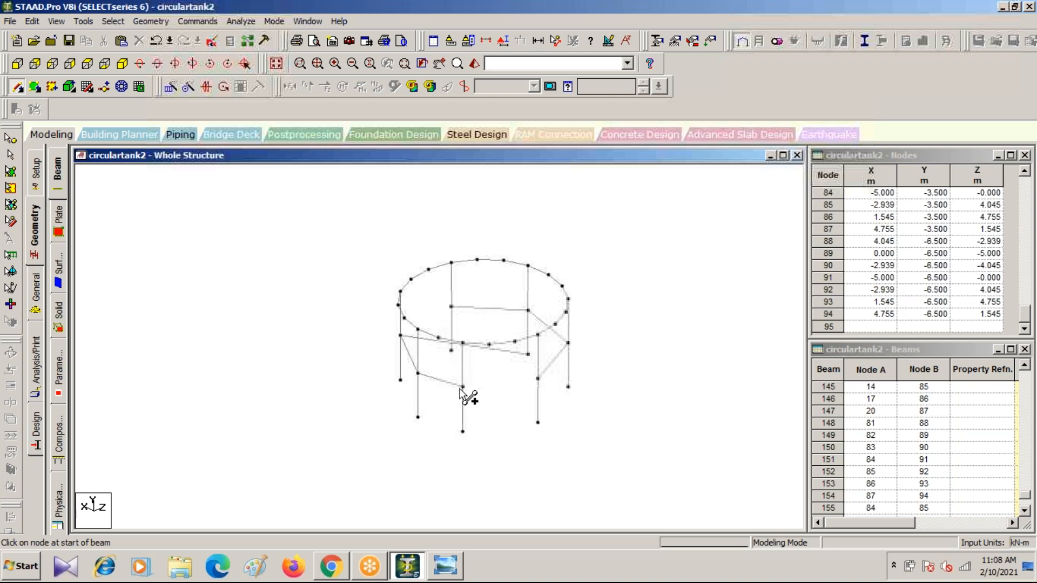
left_click_drag(463, 386, 541, 375)
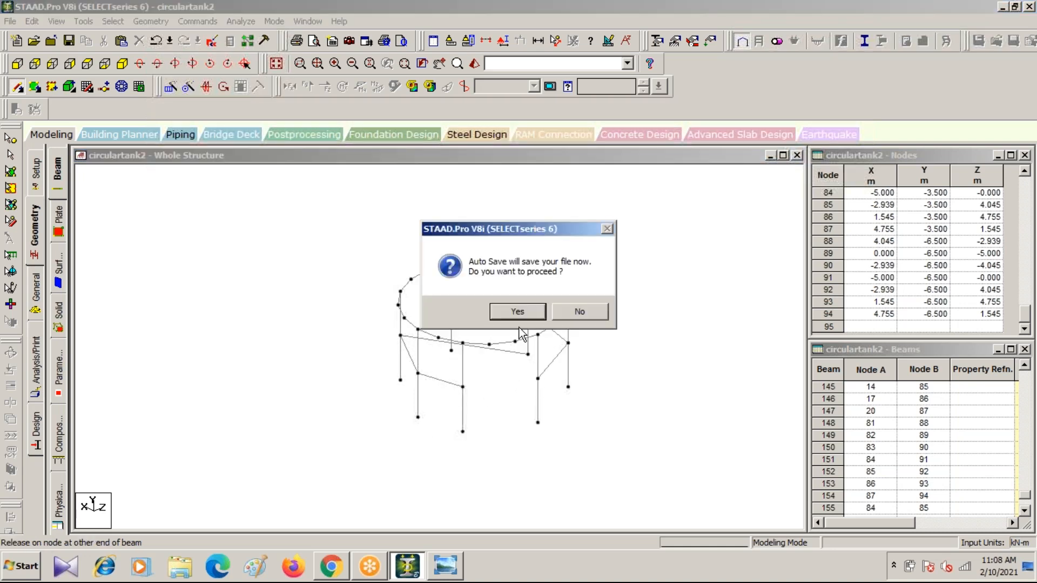
left_click(504, 312)
left_click(419, 300)
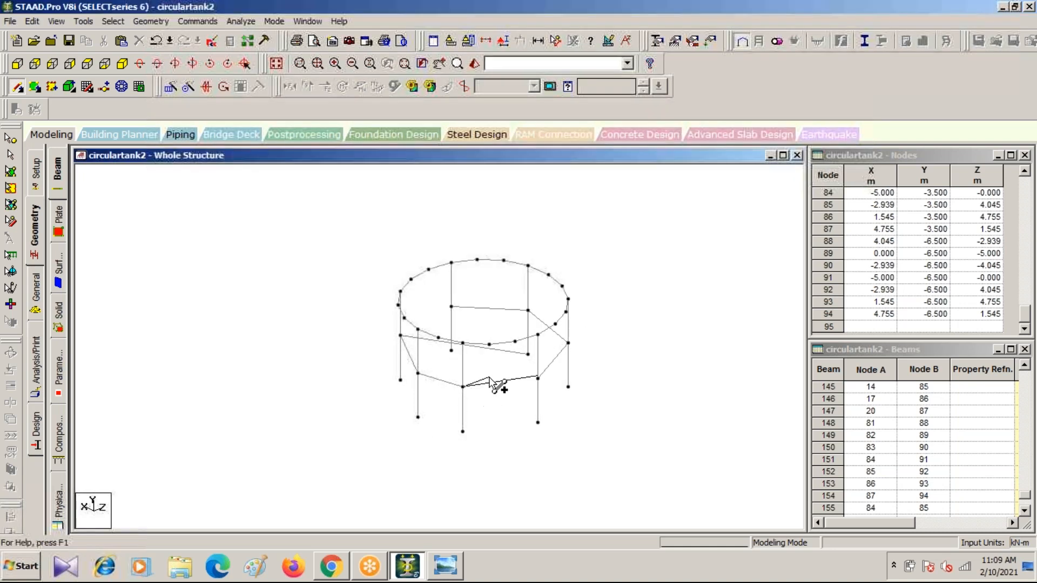
left_click_drag(463, 387, 505, 394)
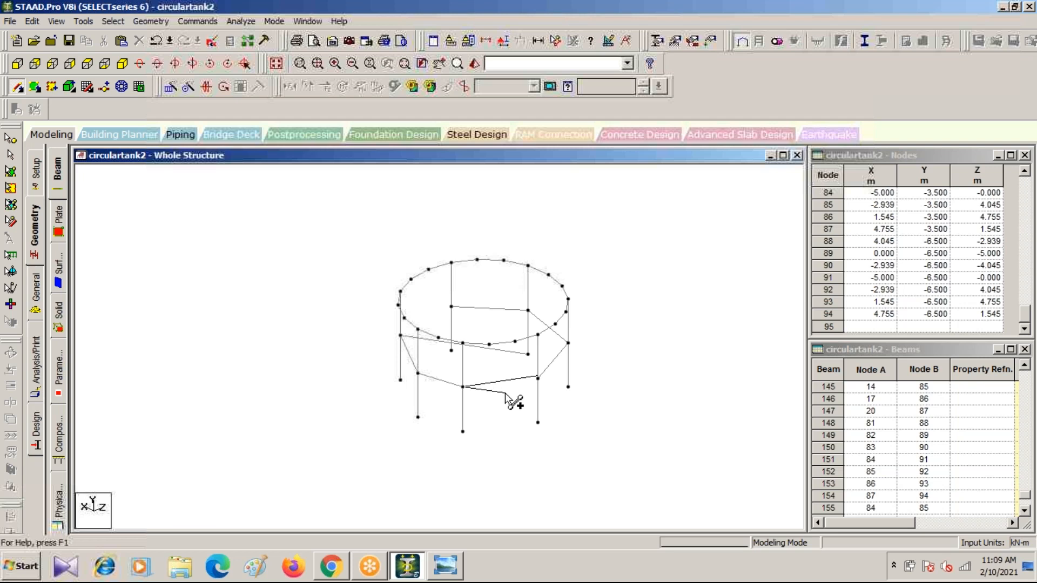
key("Escape")
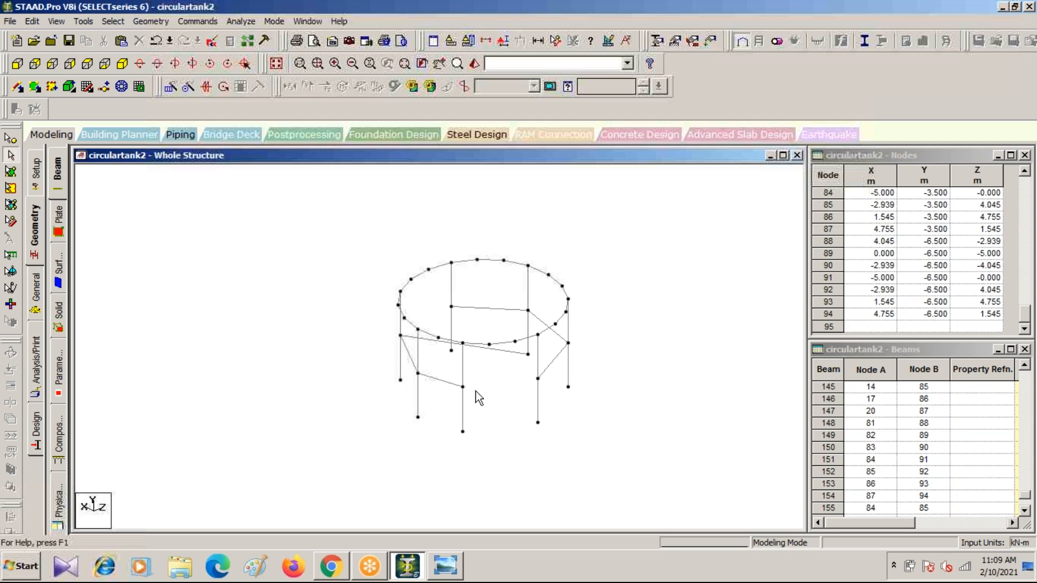
left_click(18, 87)
left_click_drag(462, 386, 538, 379)
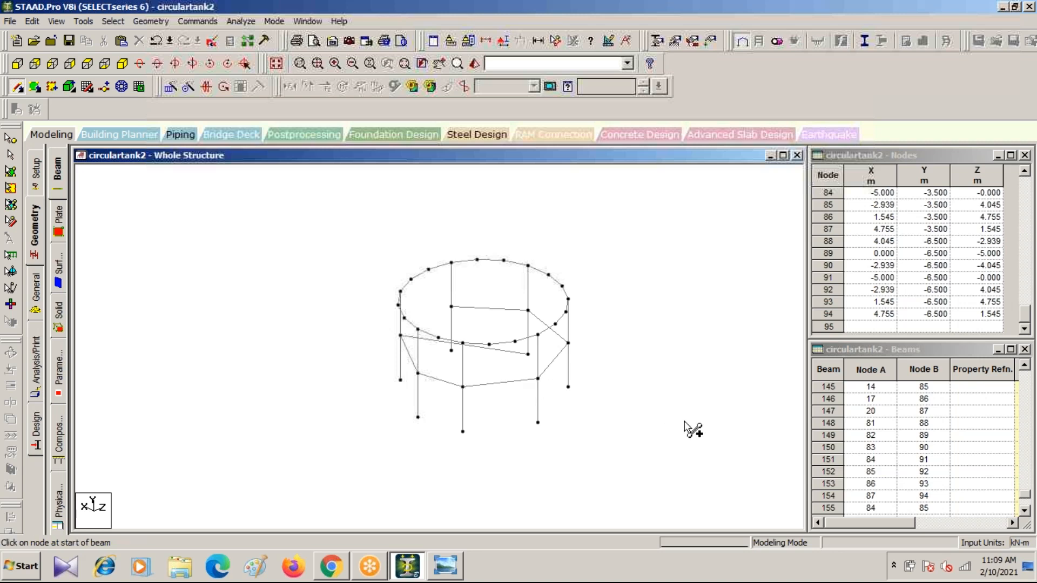
Delete the stray diagonal beam between nodes 93 and 81, and close the mid-height ring with a beam from node 87 to 81
key("Left")
key("Left")
key("Left")
key("Left")
key("Left")
key("Left")
key("Left")
key("Left")
key("Left")
key("Left")
key("Left")
key("Left")
key("Left")
key("Left")
key("Left")
key("Left")
key("Left")
key("Left")
key("Left")
key("Left")
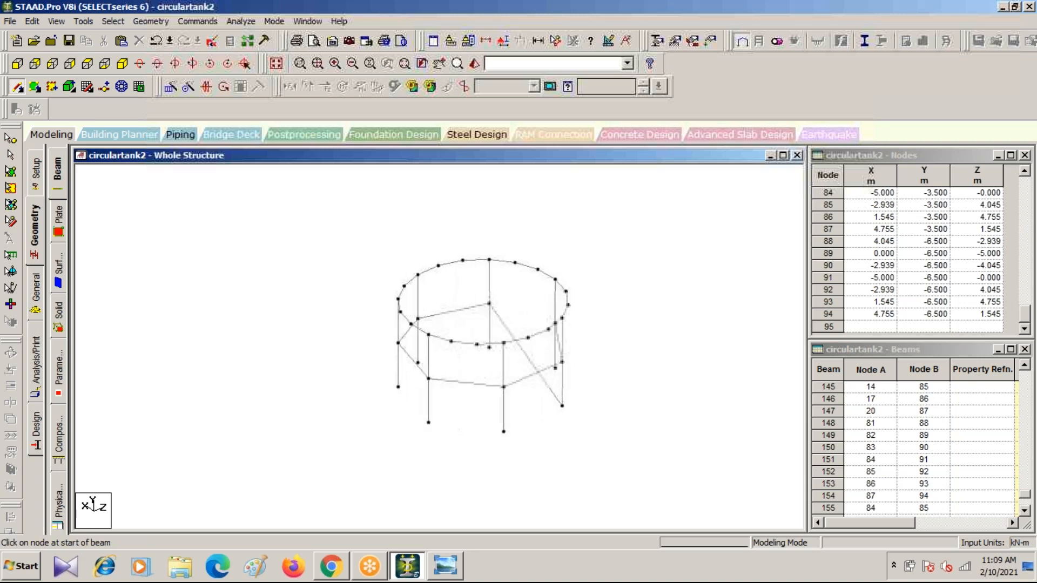
key("Left")
key("Left")
key("Left")
key("Left")
key("Left")
key("Left")
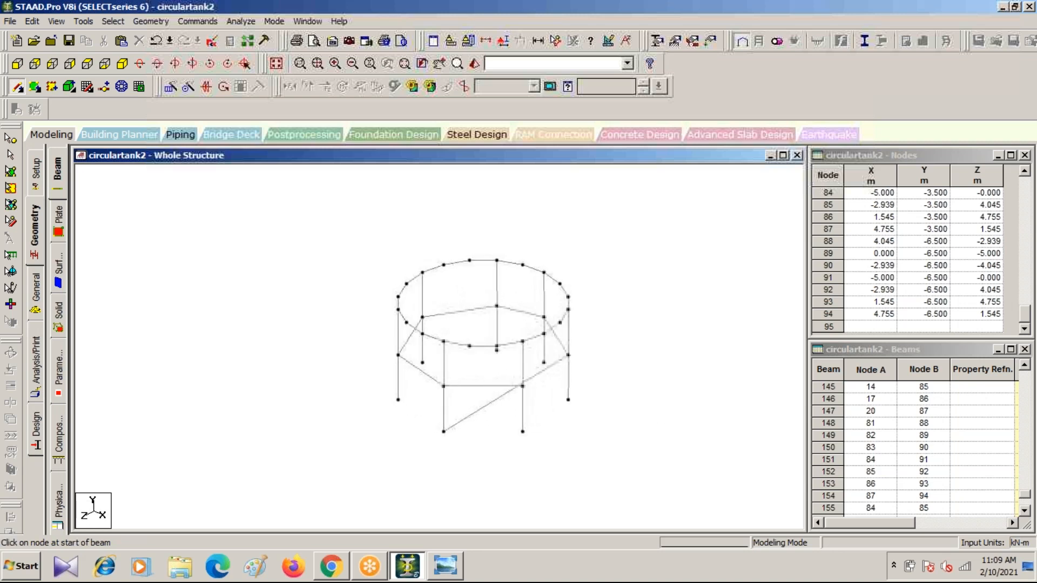
key("Escape")
left_click(541, 369)
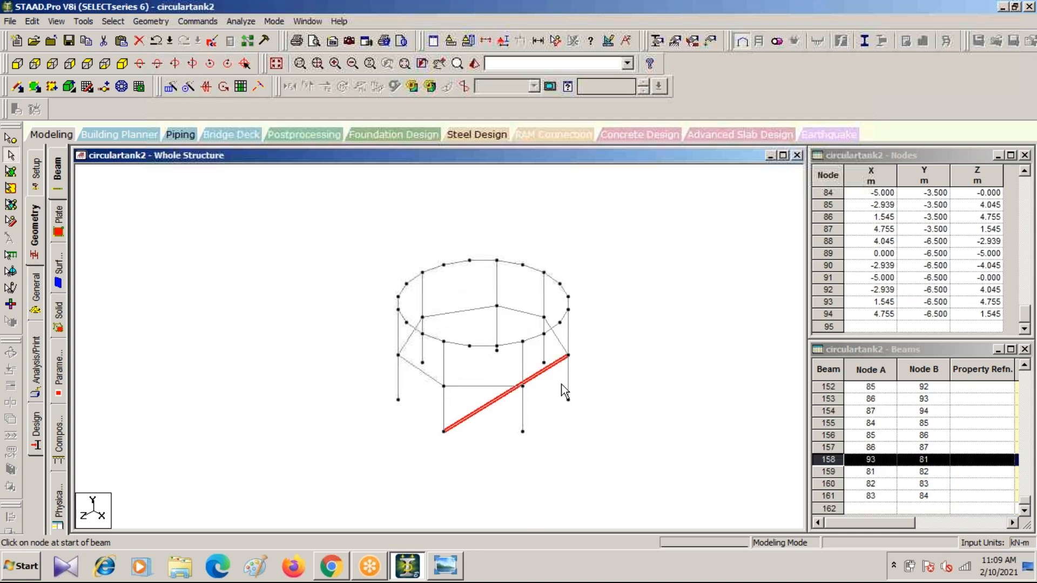
key("Delete")
key("Return")
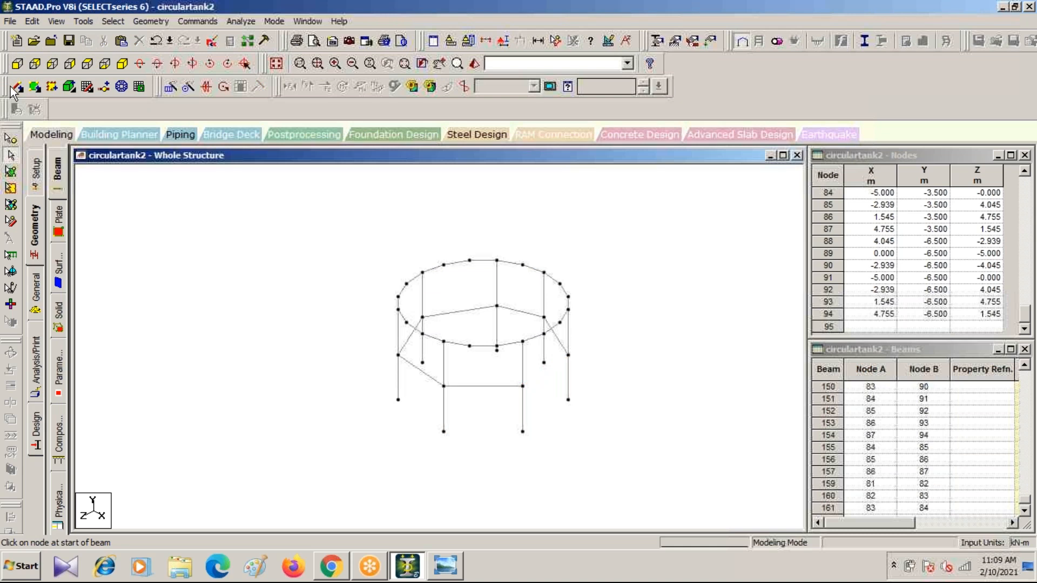
left_click_drag(525, 387, 569, 355)
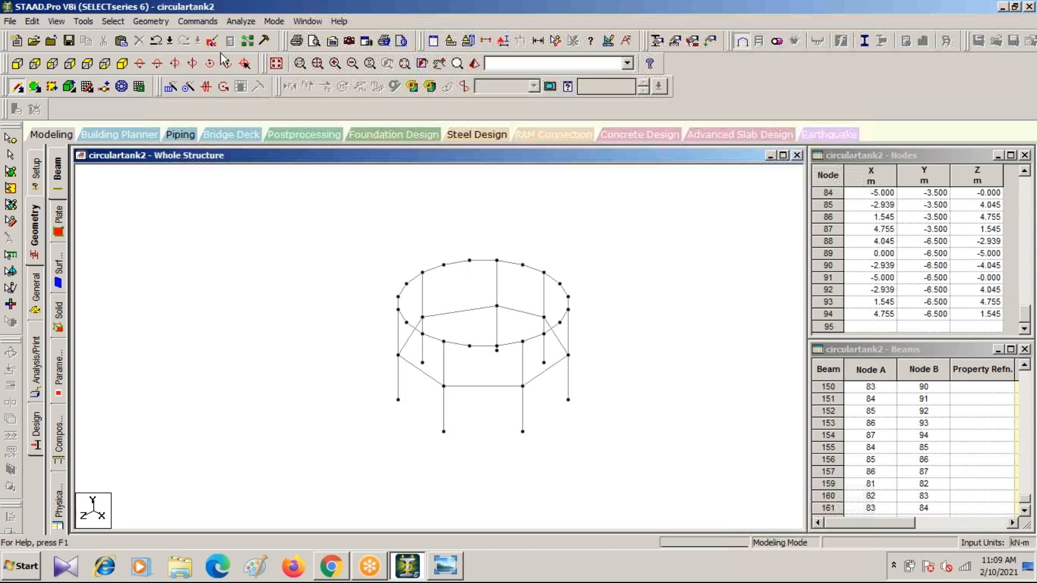
Show the whole structure from the front and isolate the tank's bottom 5 m ring with a Window / Rubber Band section
left_click(275, 64)
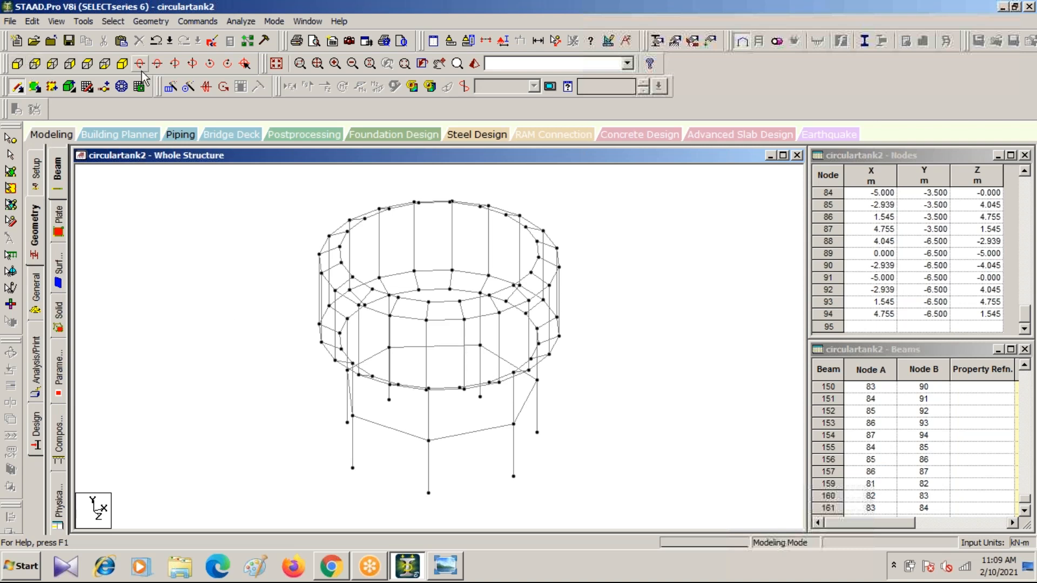
left_click(16, 64)
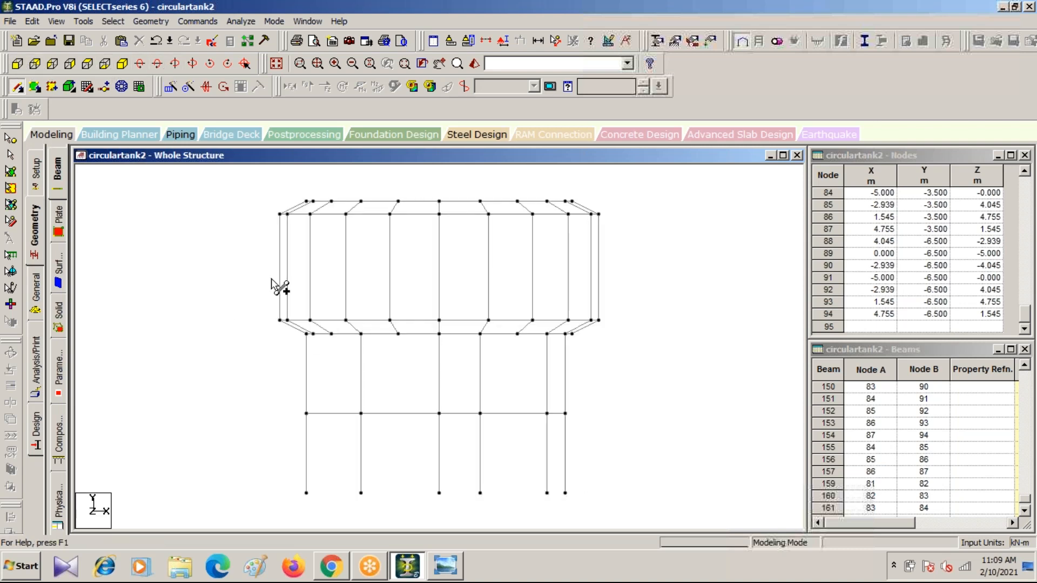
left_click(486, 41)
left_click(564, 192)
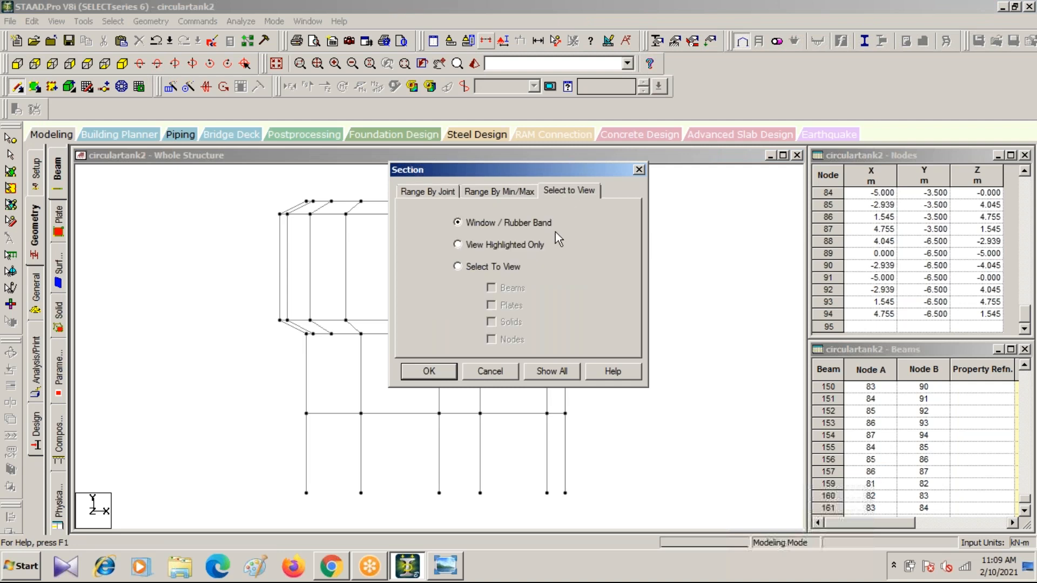
left_click(430, 372)
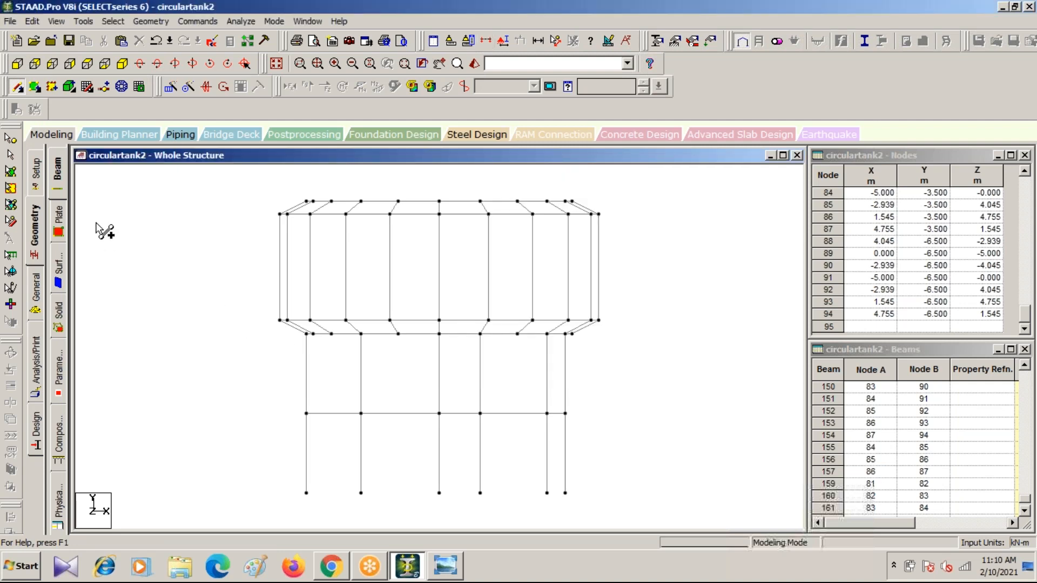
left_click(10, 155)
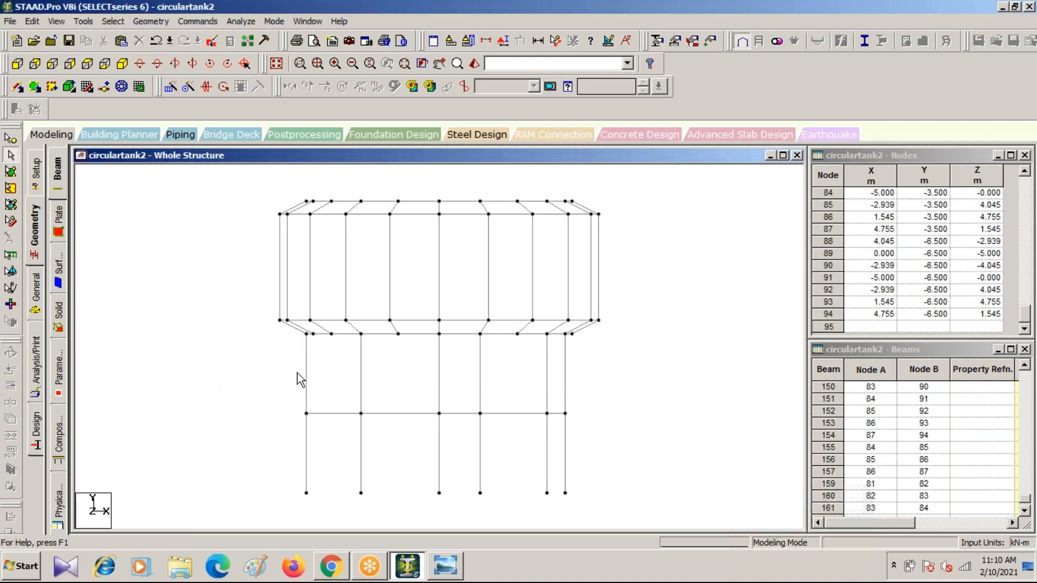
left_click_drag(284, 346, 586, 335)
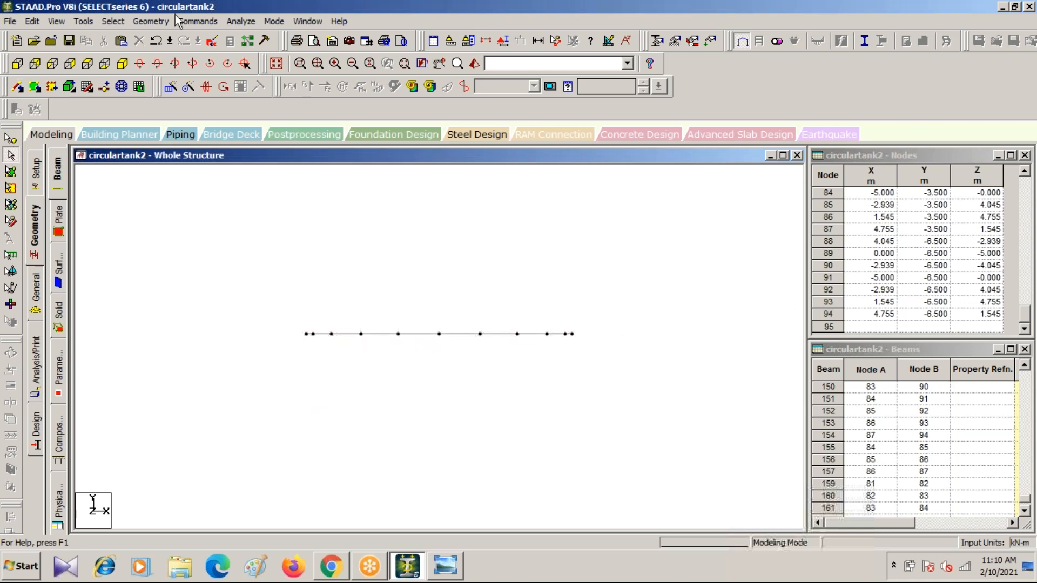
Draw a beam across the isolated ring's diameter from node 4 to node 14 in isometric view
left_click(122, 64)
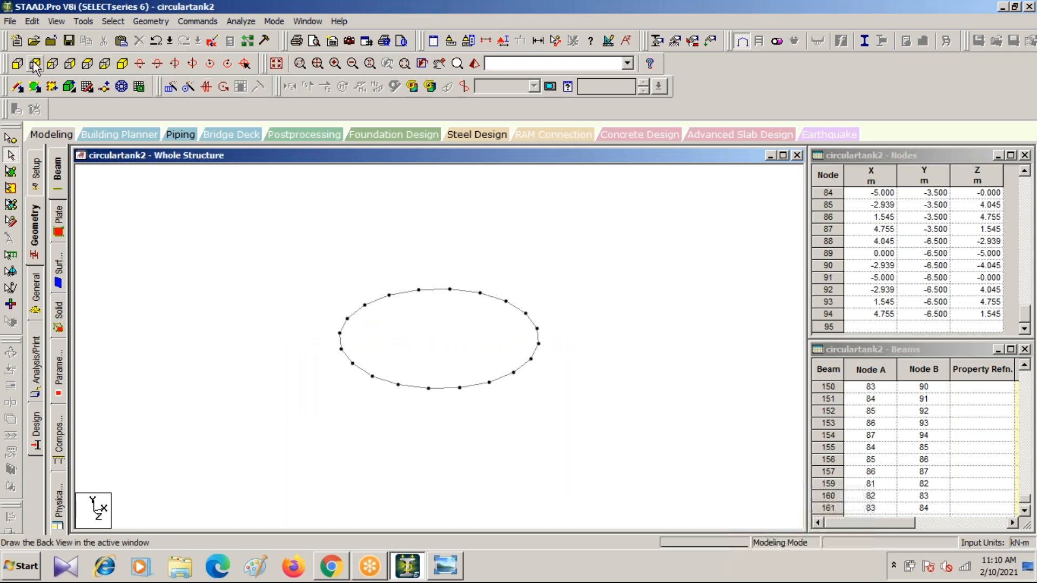
left_click(17, 94)
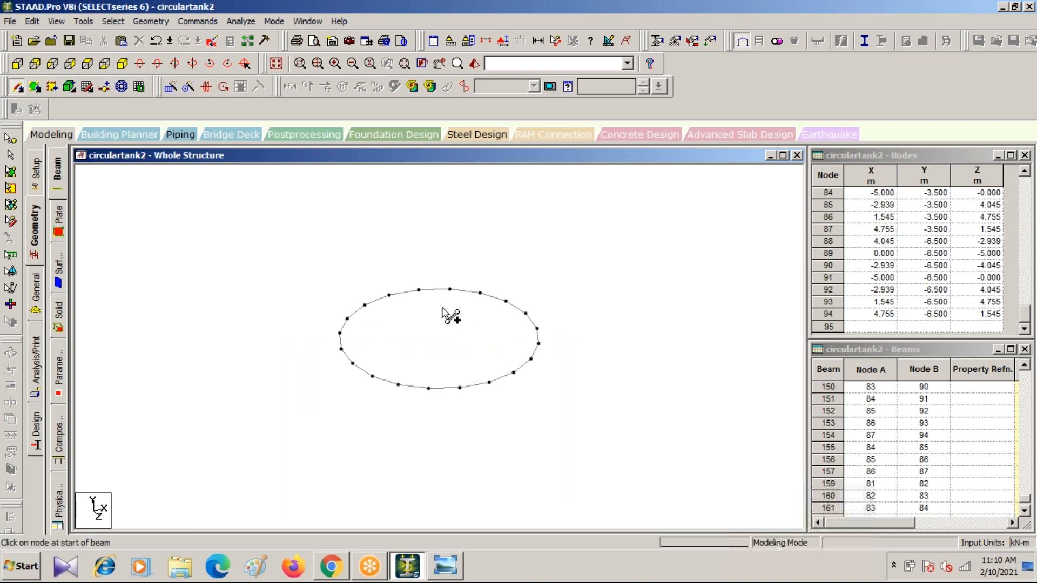
left_click_drag(450, 290, 429, 388)
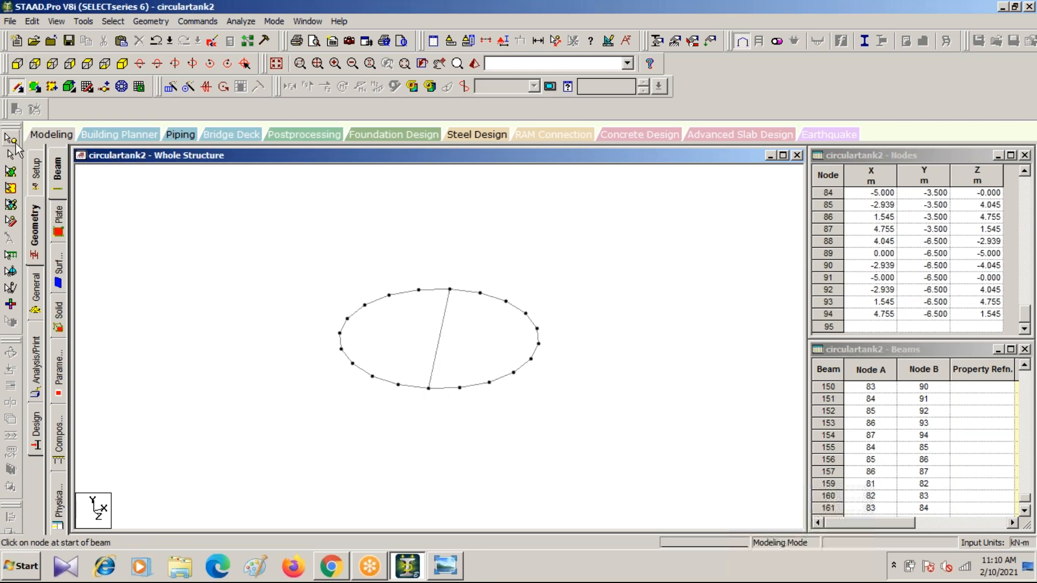
Insert a node at the midpoint of the diameter beam
left_click(10, 156)
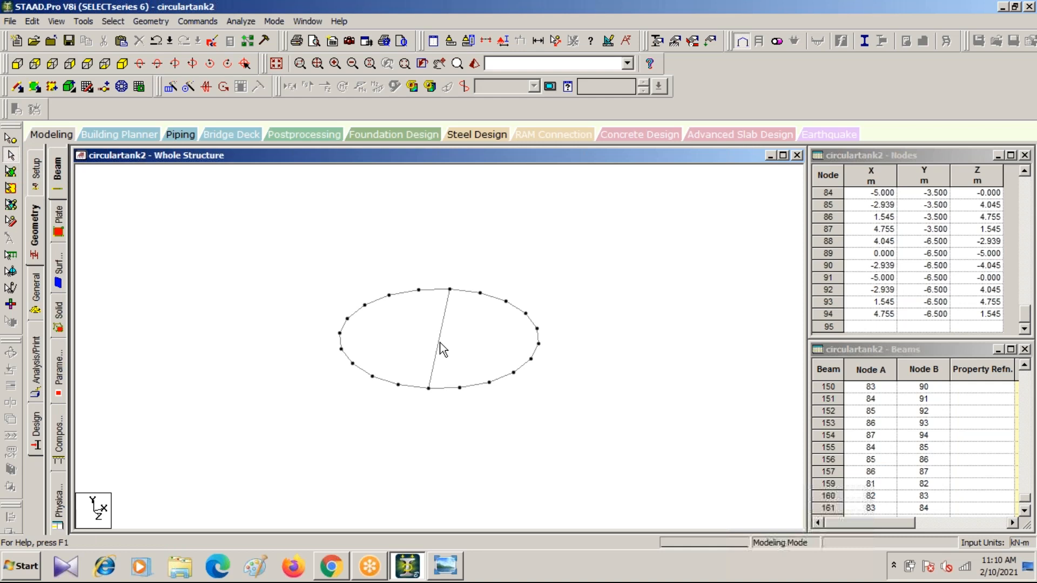
left_click(441, 349)
right_click(440, 348)
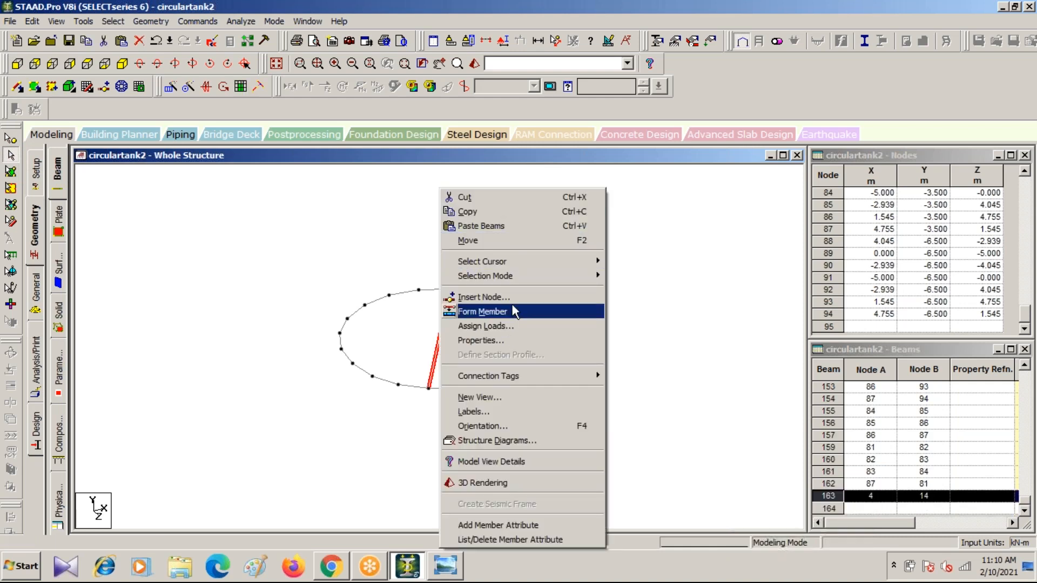
left_click(465, 297)
left_click(464, 345)
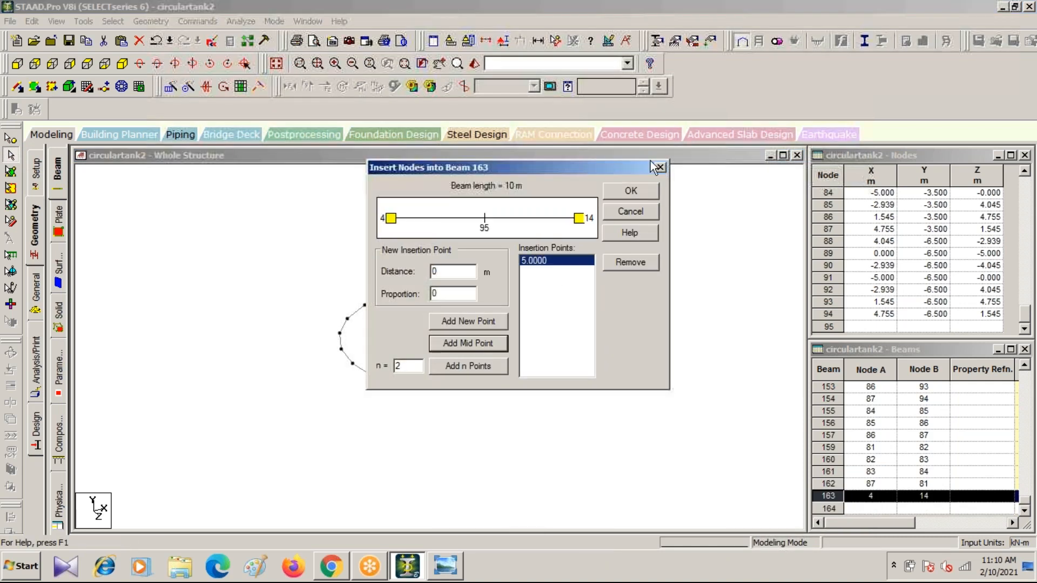
left_click(632, 193)
left_click(437, 341)
left_click(136, 244)
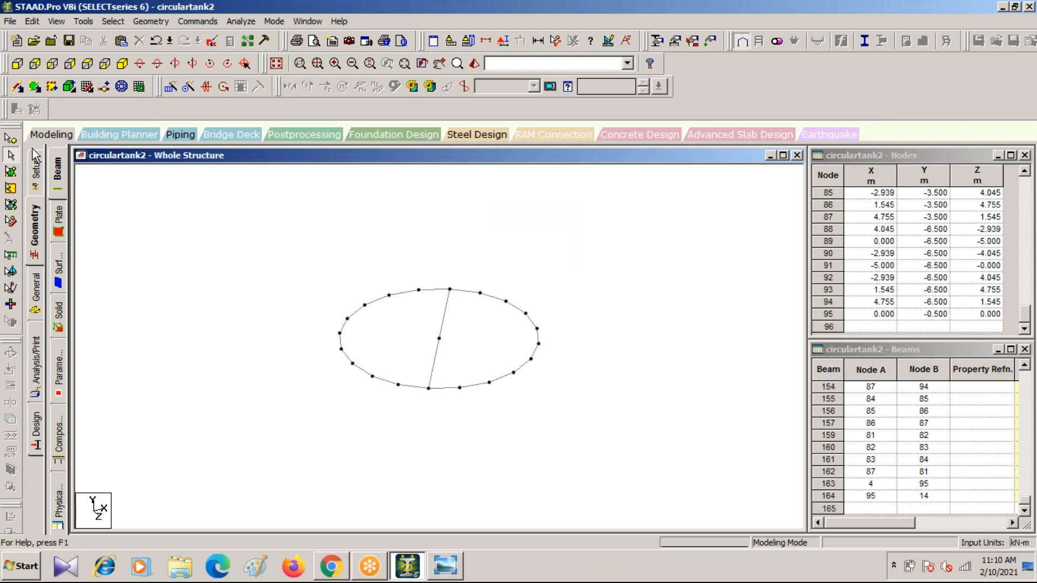
Generate a central column below the ring's centre node using Translational Repeat along Y with two linked steps of -3 m
left_click(10, 138)
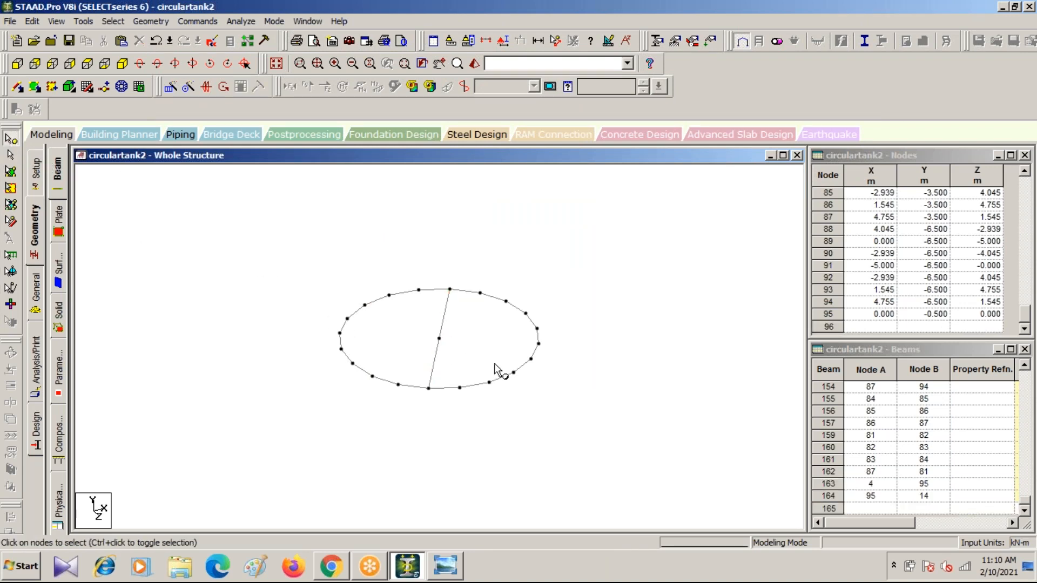
left_click(439, 340)
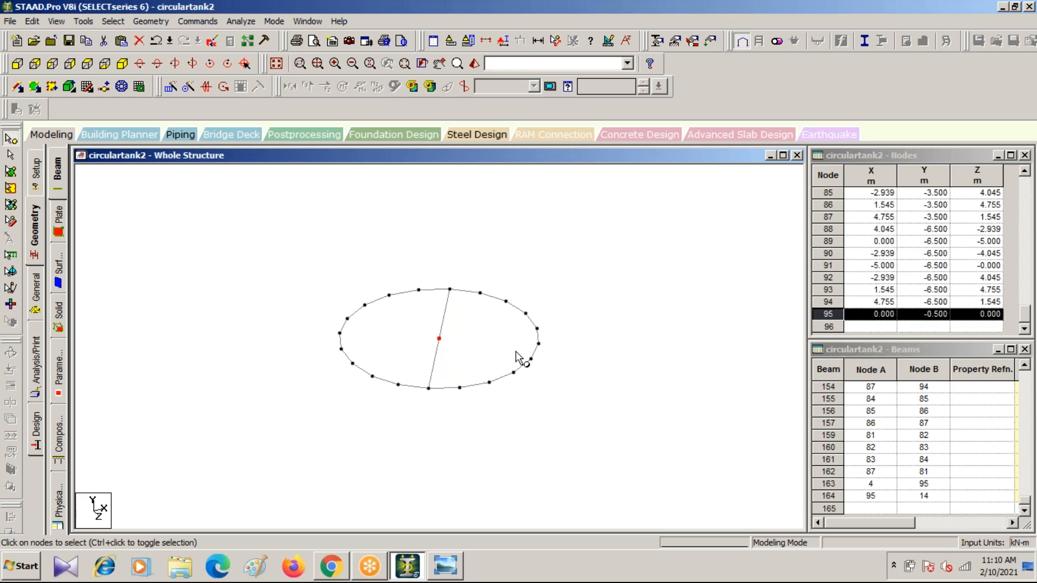
left_click(169, 87)
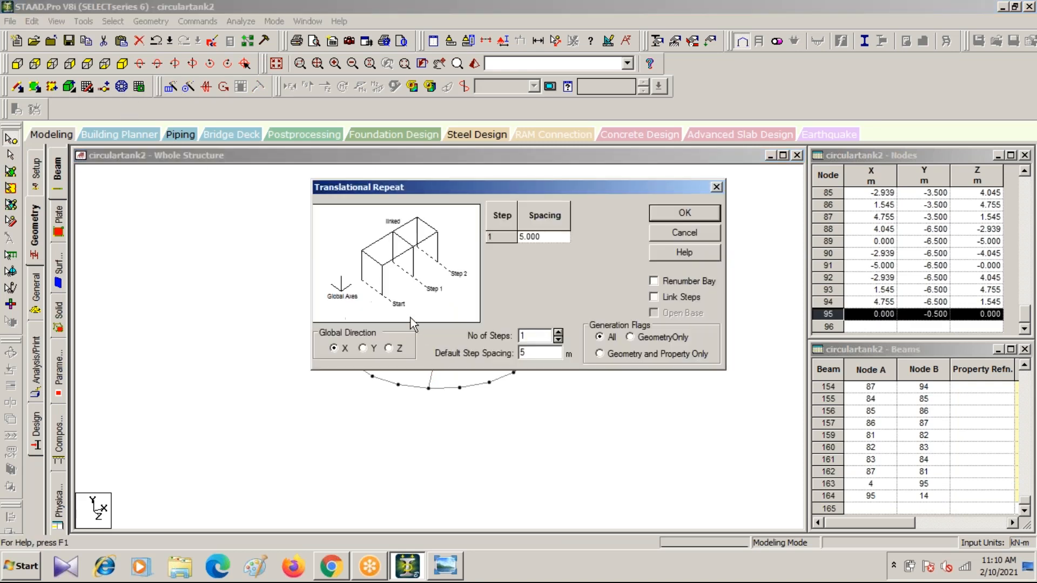
left_click(365, 348)
type("2")
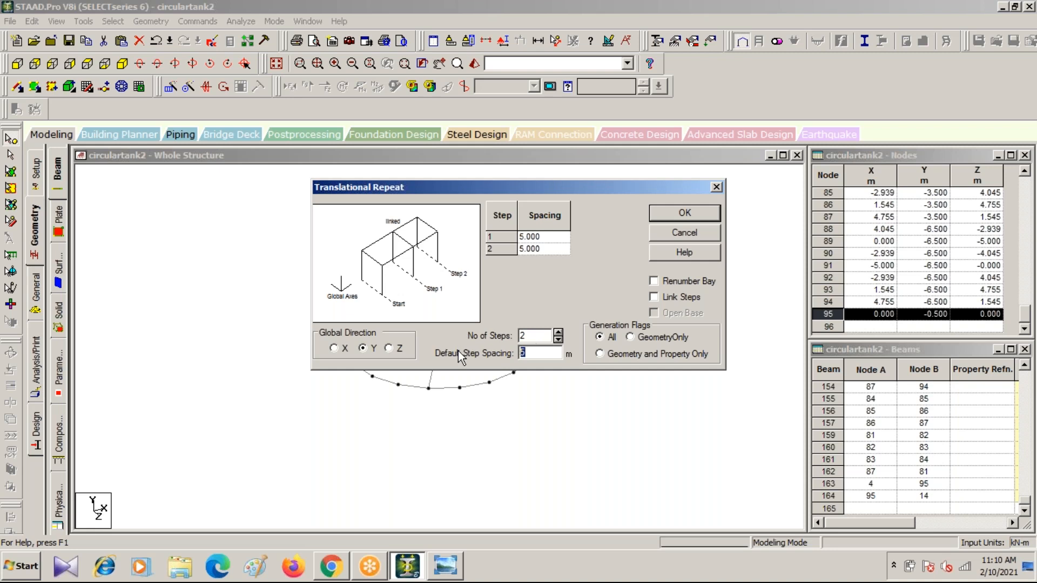
type("-3")
left_click(653, 297)
left_click(672, 212)
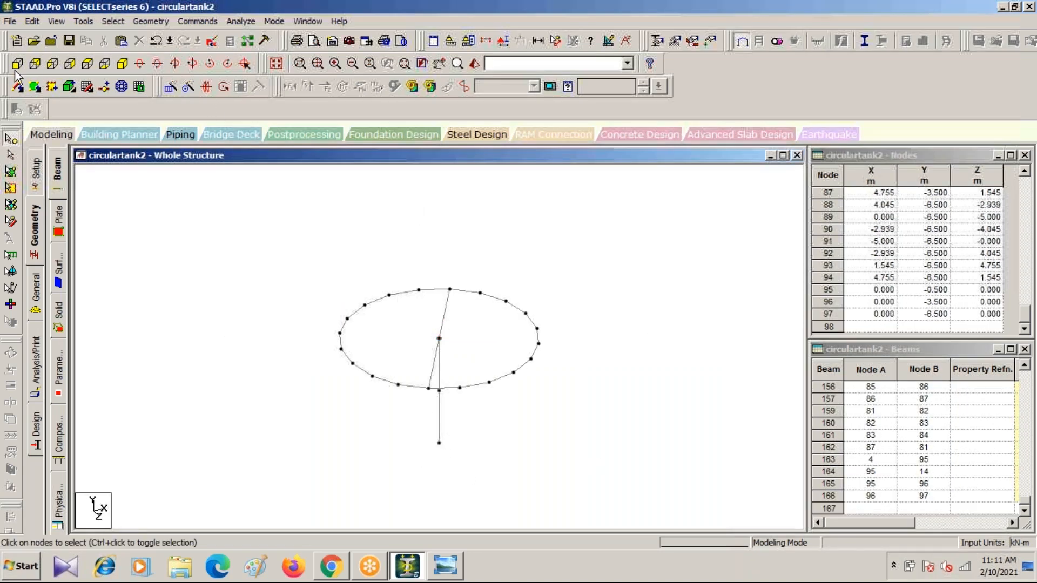
Isolate the horizontal bracing ring at column mid-height (Y = -3.5 m) with a Window / Rubber Band section and show it isometrically
left_click(276, 63)
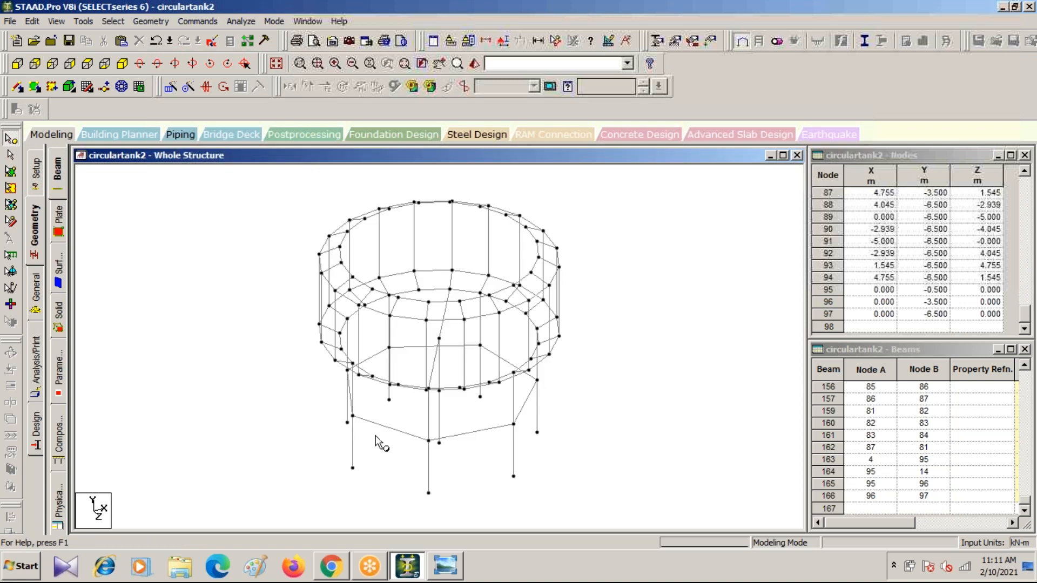
left_click(17, 64)
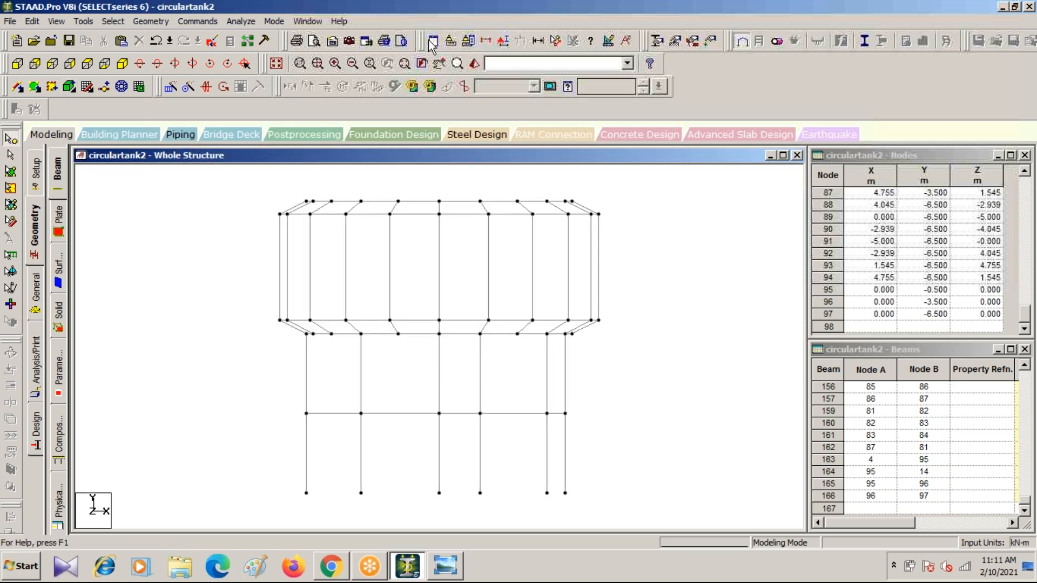
left_click(486, 41)
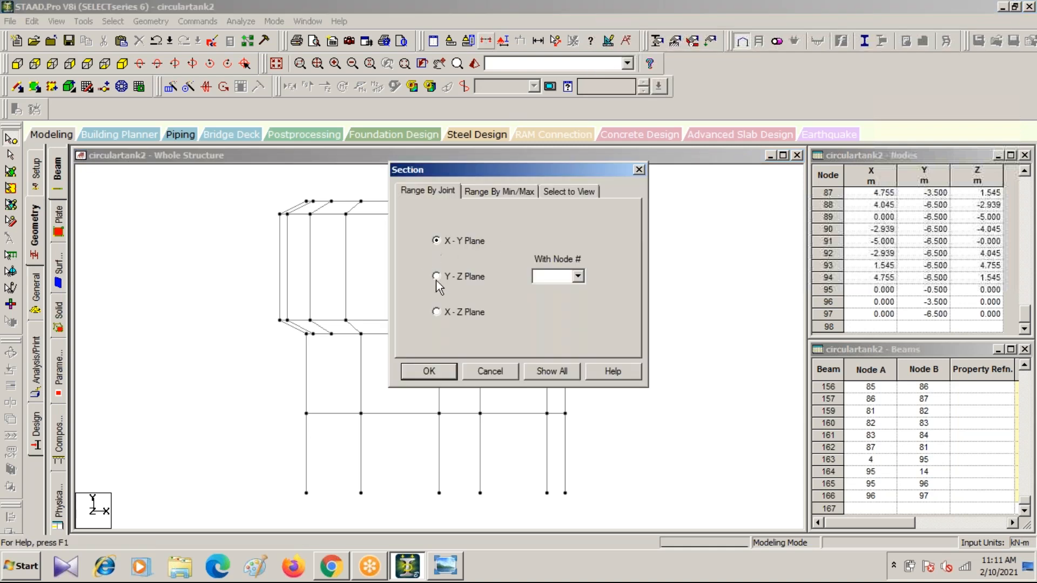
left_click(562, 191)
left_click(432, 372)
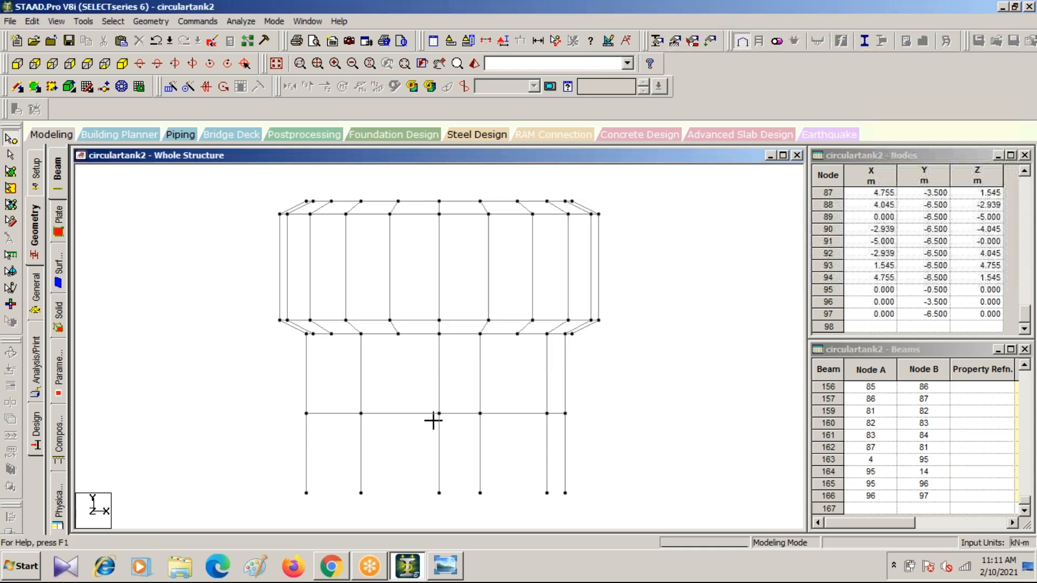
left_click_drag(283, 405, 607, 428)
left_click(50, 87)
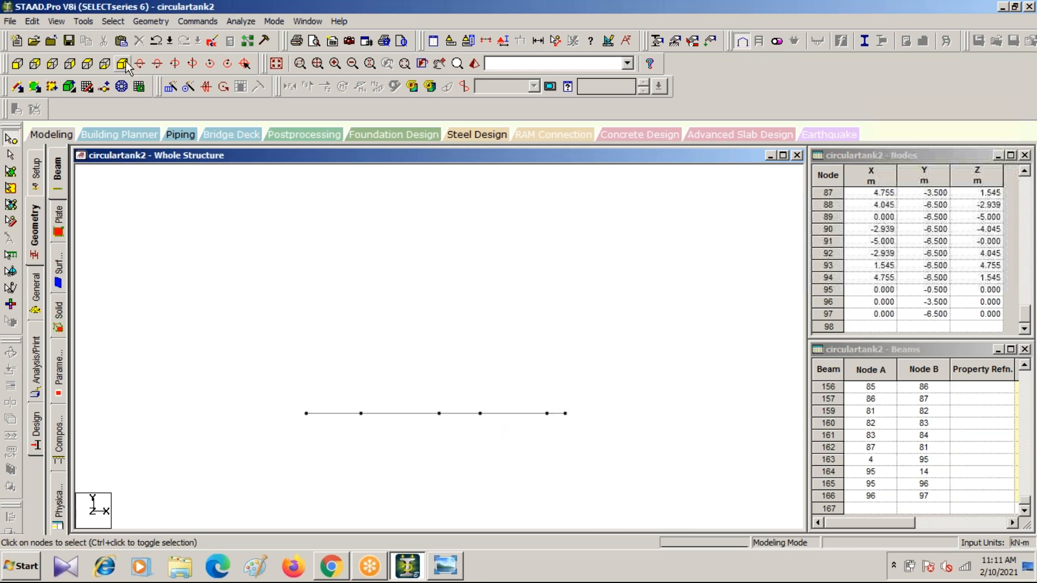
Add radial beams from the bracing ring's centre node to each of its perimeter column nodes
left_click(17, 88)
left_click_drag(439, 390, 353, 416)
left_click_drag(439, 391, 482, 346)
left_click_drag(439, 390, 537, 380)
left_click_drag(439, 391, 514, 424)
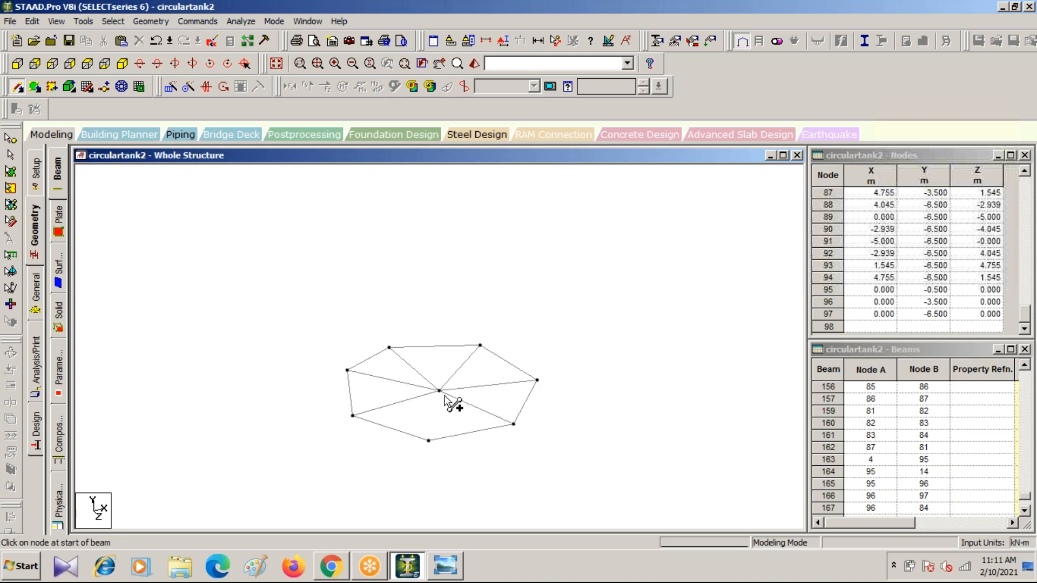
left_click_drag(441, 391, 429, 440)
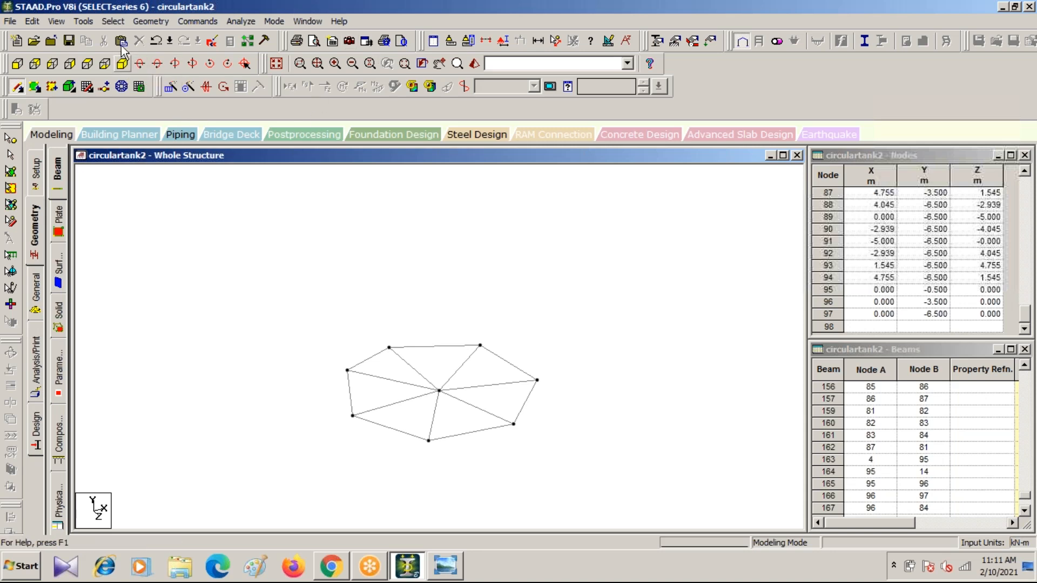
Select all tank beams above the columns, including the bottom ring, in the whole structure and fill their panels with plates
left_click(278, 64)
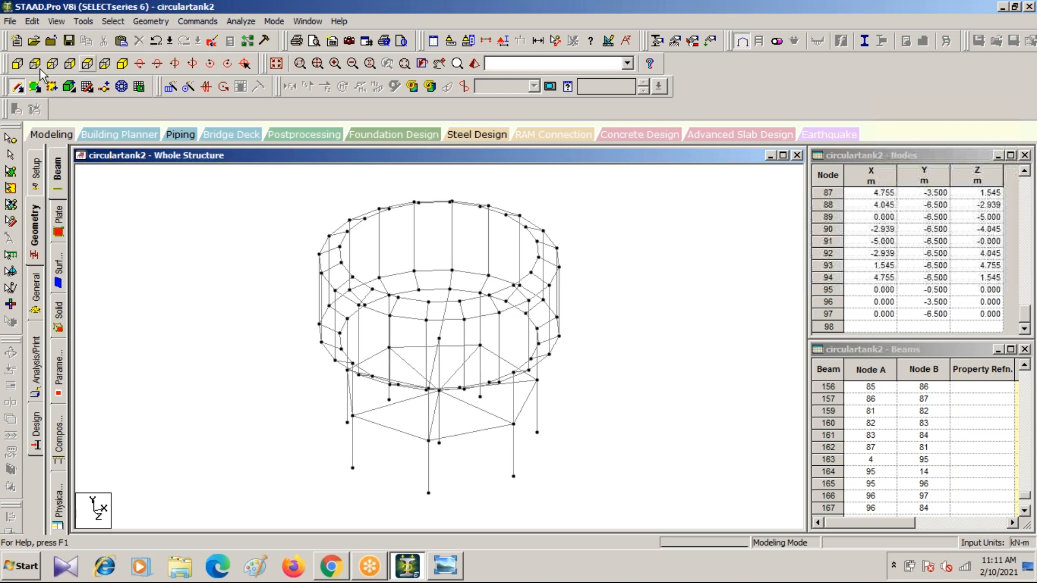
left_click(17, 63)
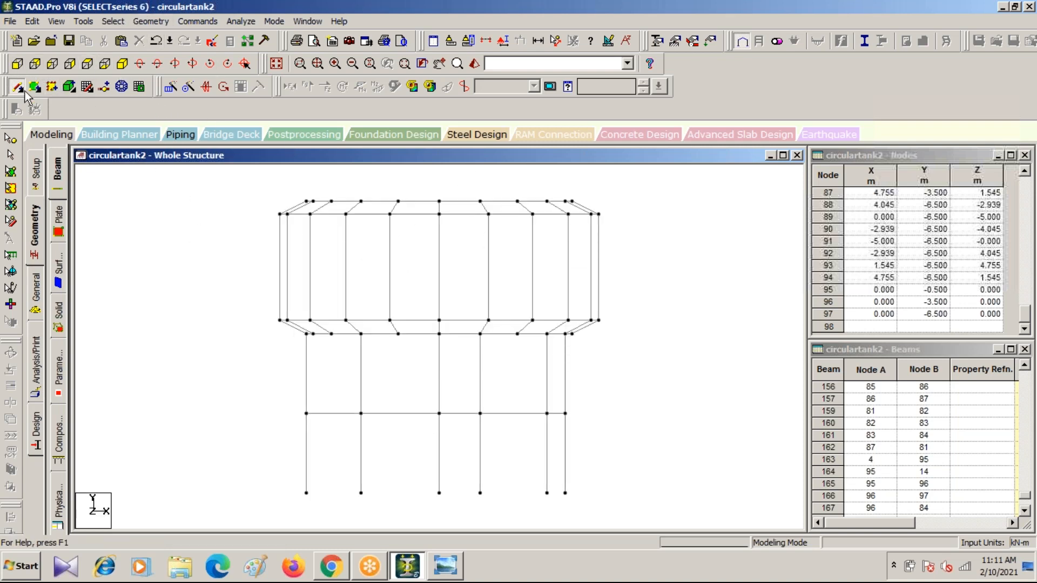
left_click(10, 157)
left_click_drag(261, 200, 651, 331)
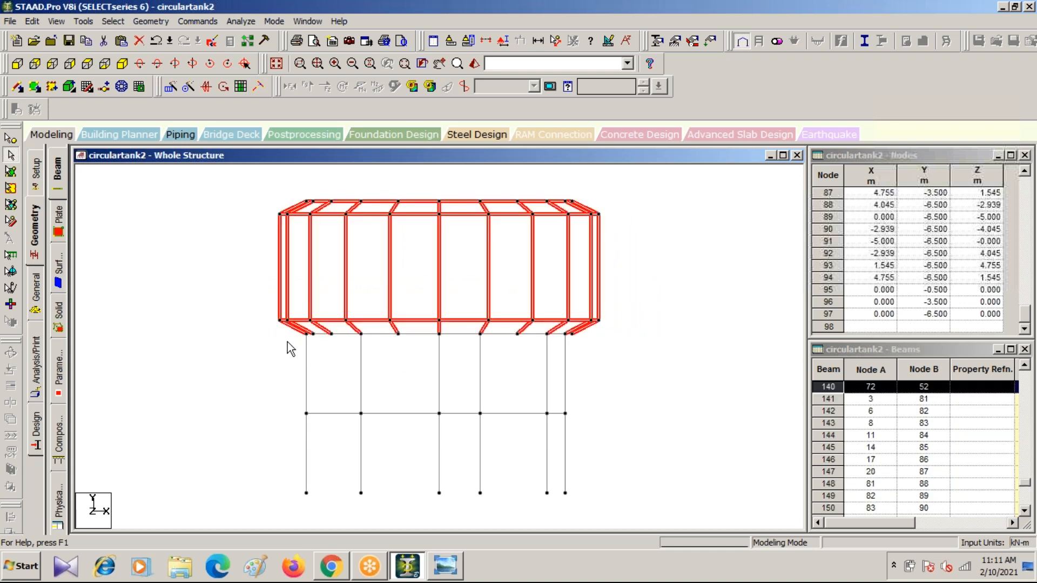
left_click_drag(280, 336, 592, 334)
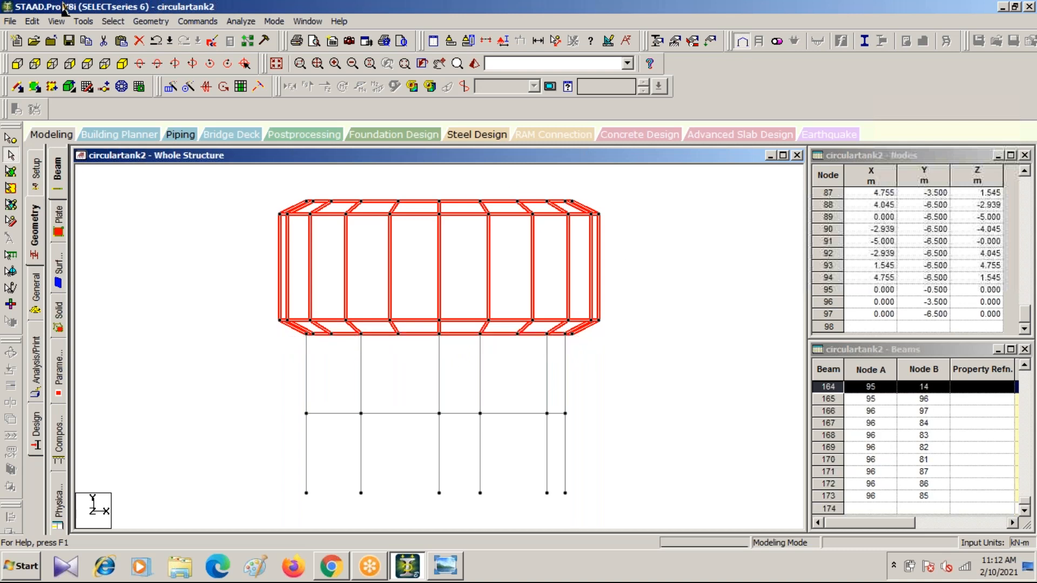
left_click(122, 64)
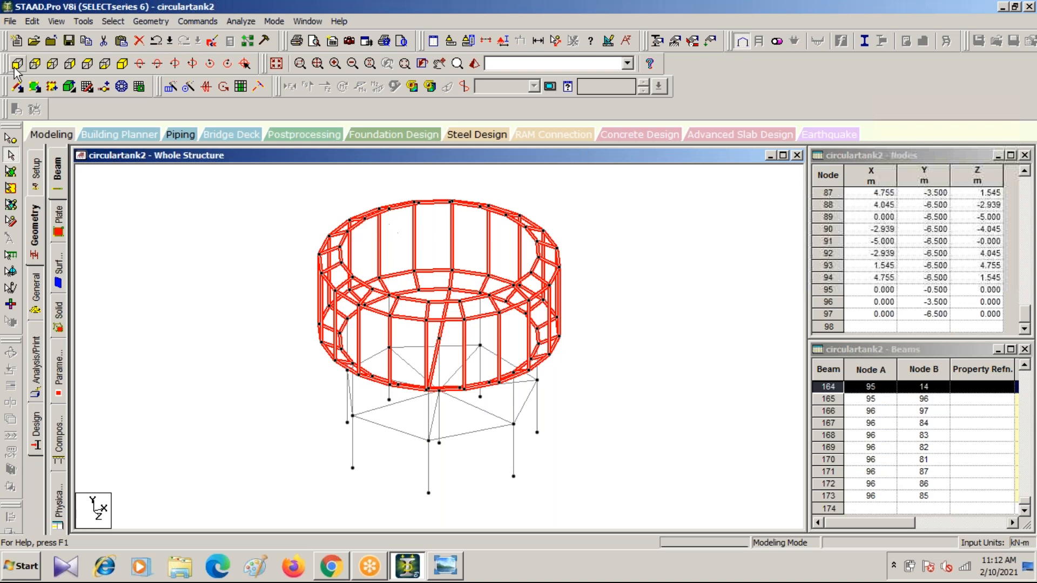
left_click(241, 87)
left_click(565, 309)
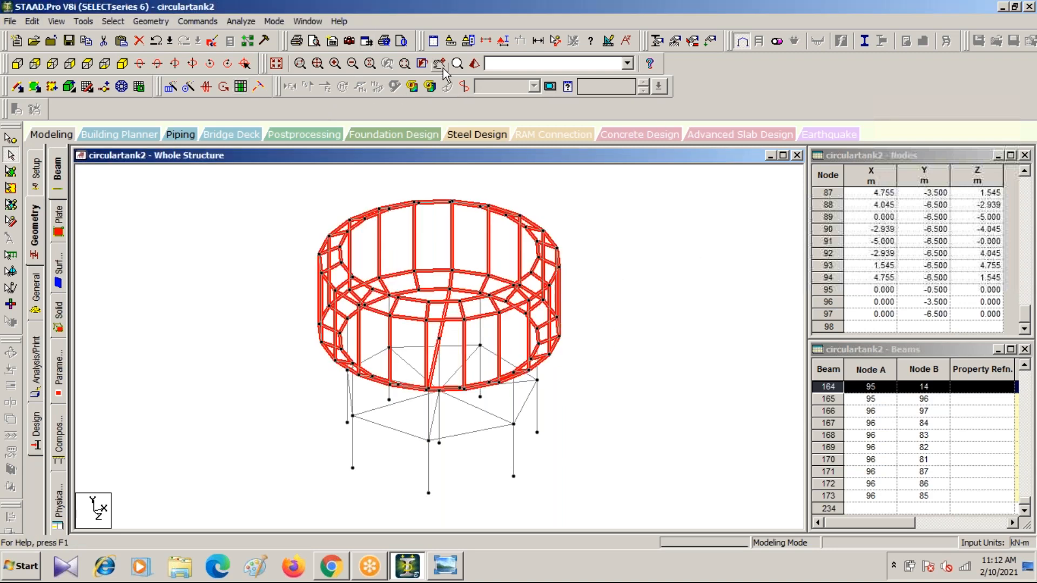
left_click(617, 226)
Examine the tank's new plates from several angles in the 3D rendered view, including the underside, and close that view
left_click(473, 65)
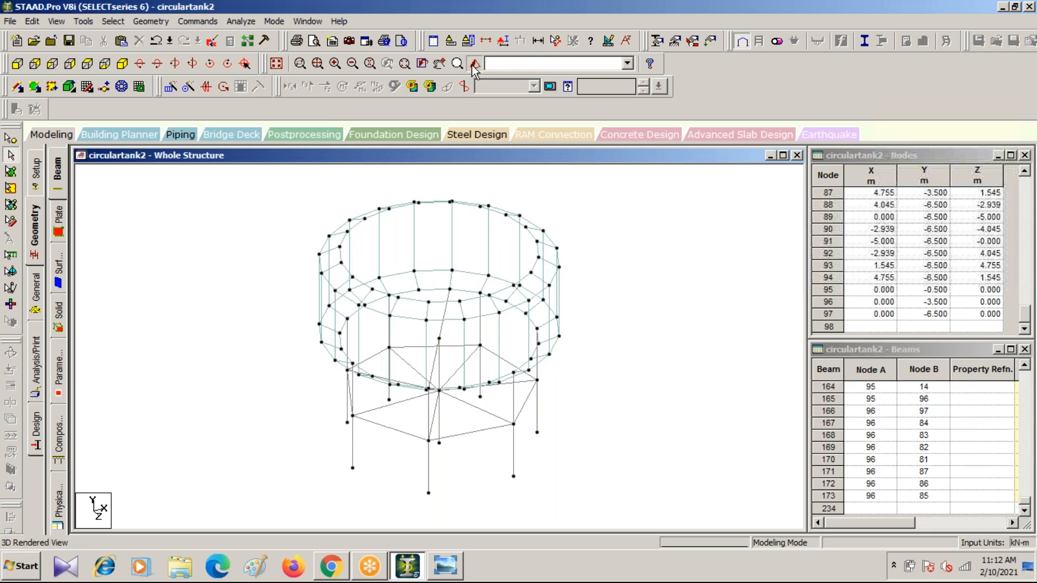
left_click_drag(647, 303, 504, 215)
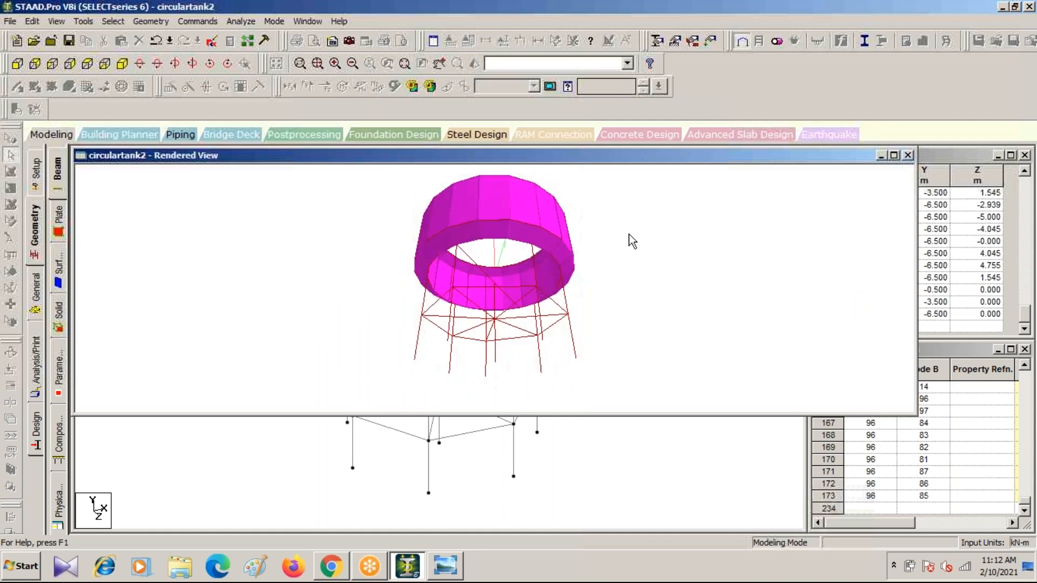
left_click_drag(632, 236, 913, 119)
left_click(908, 155)
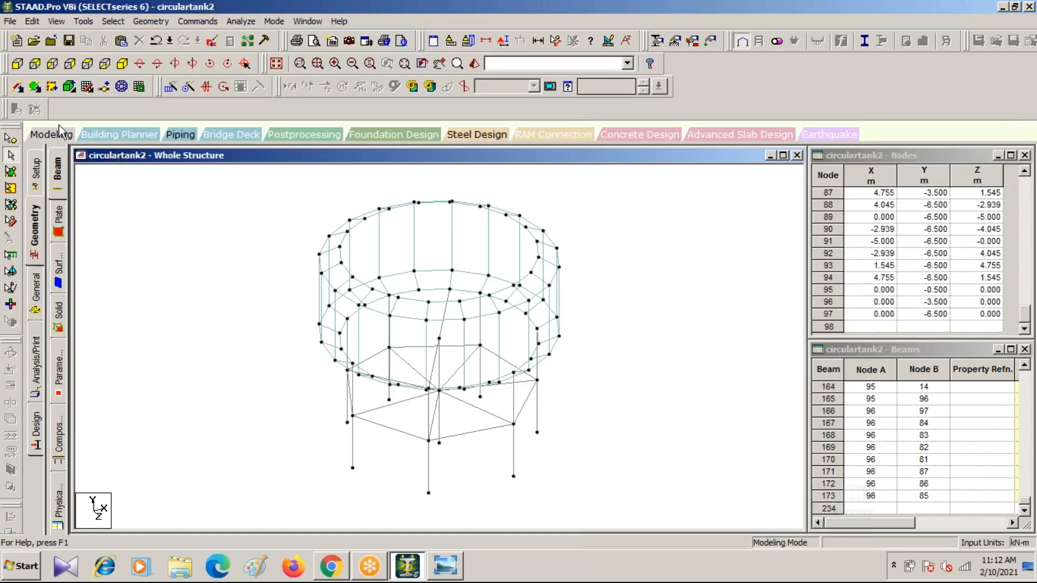
Isolate the tank's floor ring at the column tops (Y = -0.5 m) with a Window / Rubber Band section and show it isometrically
left_click(16, 63)
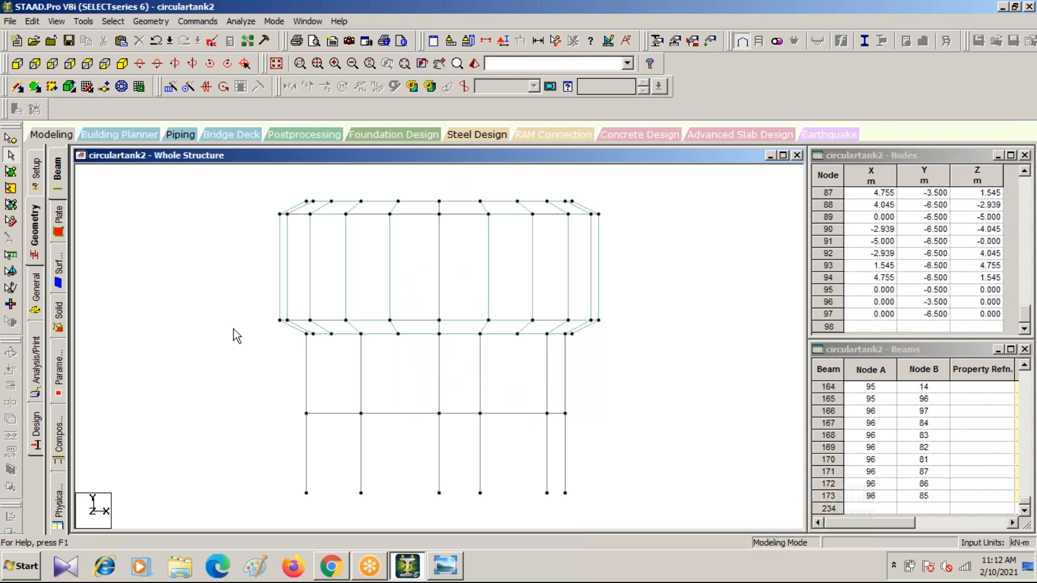
left_click(485, 39)
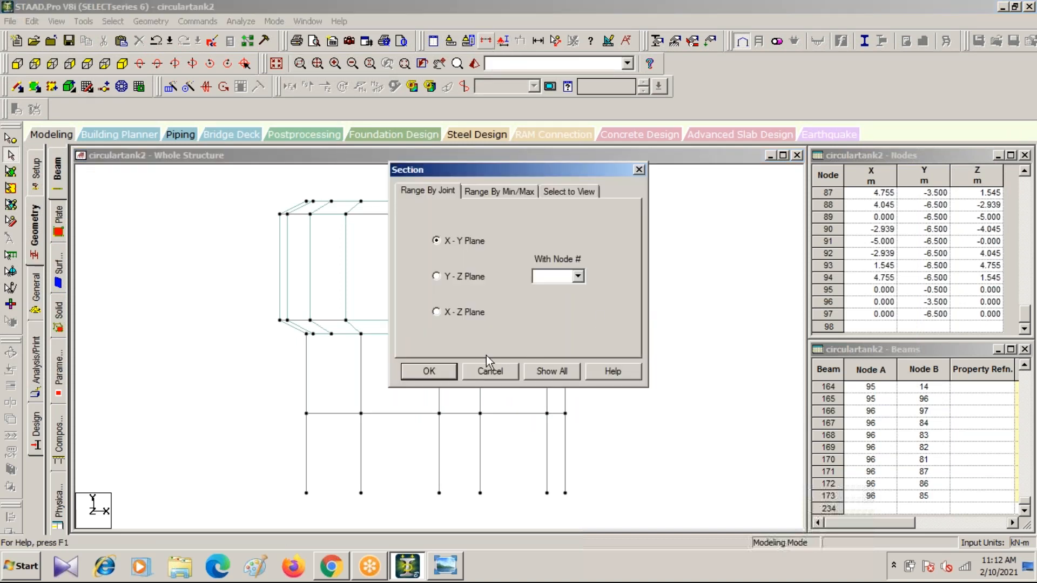
left_click(566, 192)
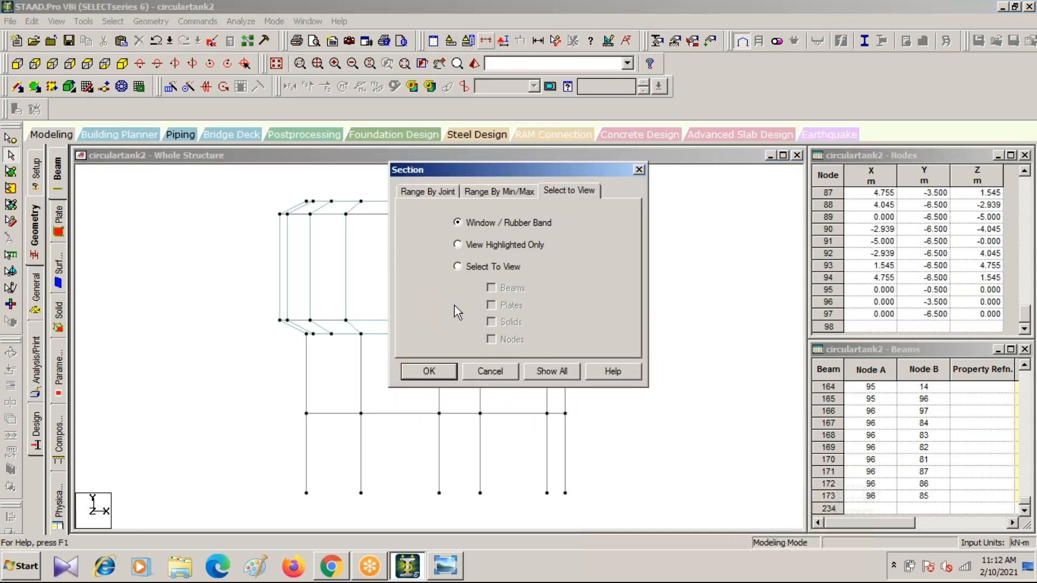
left_click(430, 372)
left_click_drag(584, 334, 290, 339)
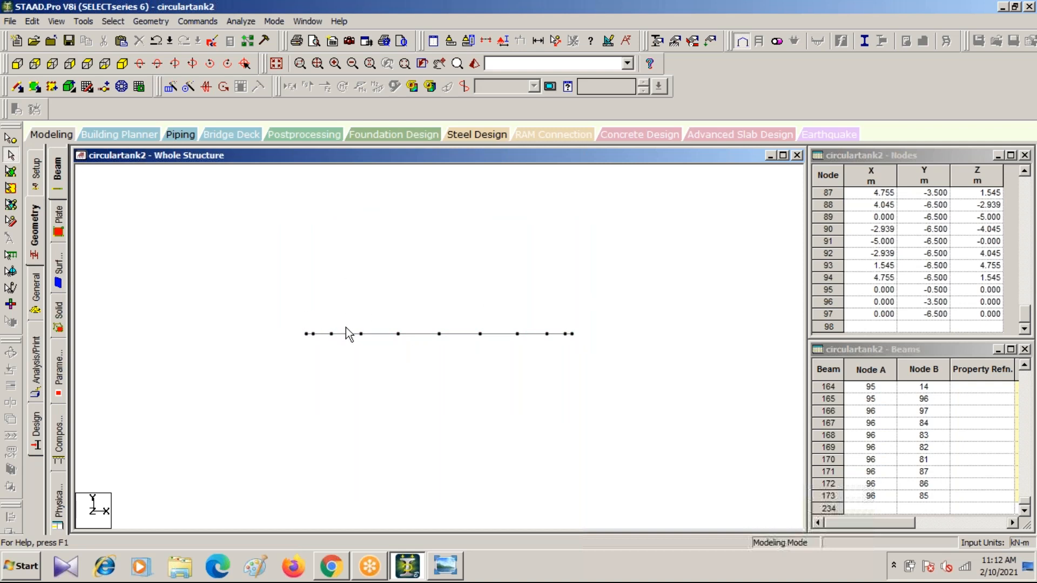
left_click(122, 64)
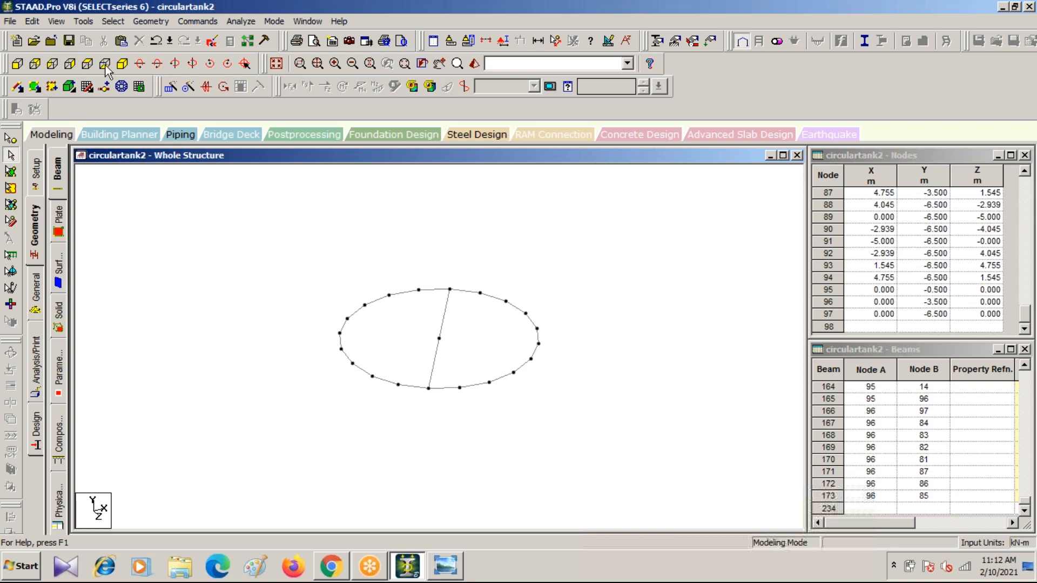
Outline a polygonal plate mesh region through every perimeter node of the floor ring, closing it at the starting node
left_click(120, 87)
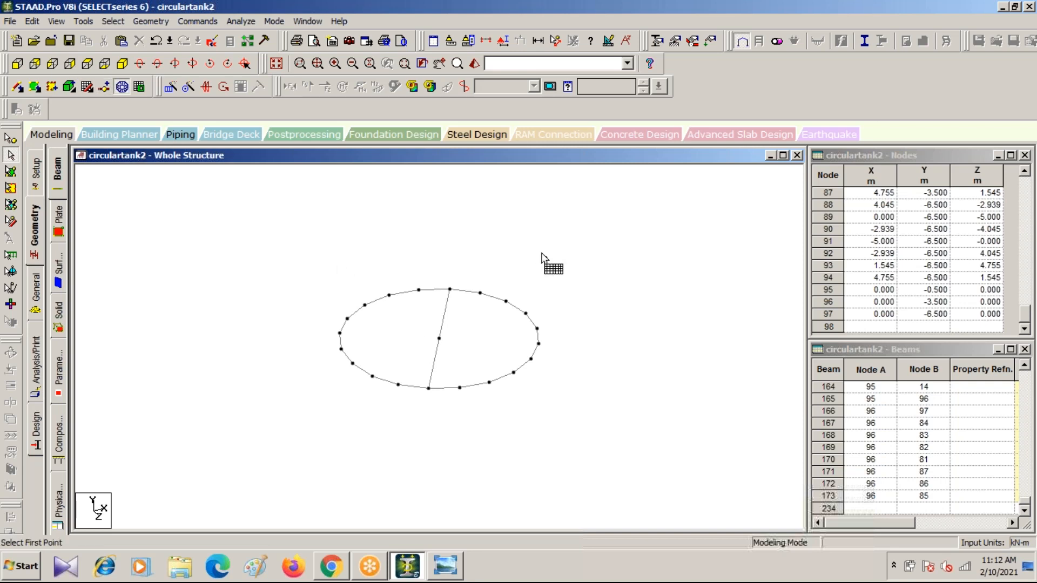
left_click(431, 289)
left_click(449, 290)
left_click(481, 293)
left_click(506, 302)
left_click(526, 314)
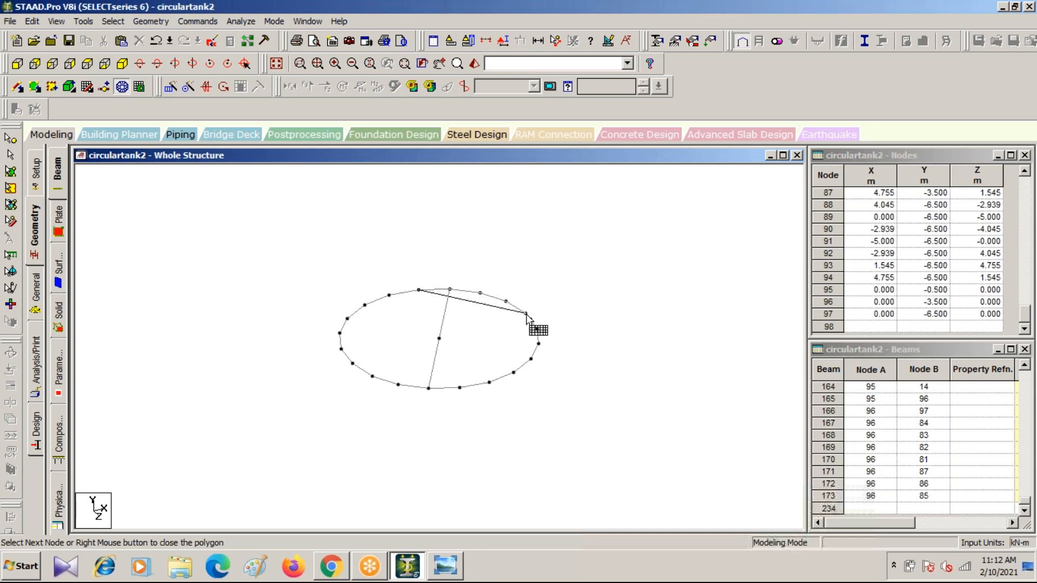
left_click(536, 329)
left_click(538, 344)
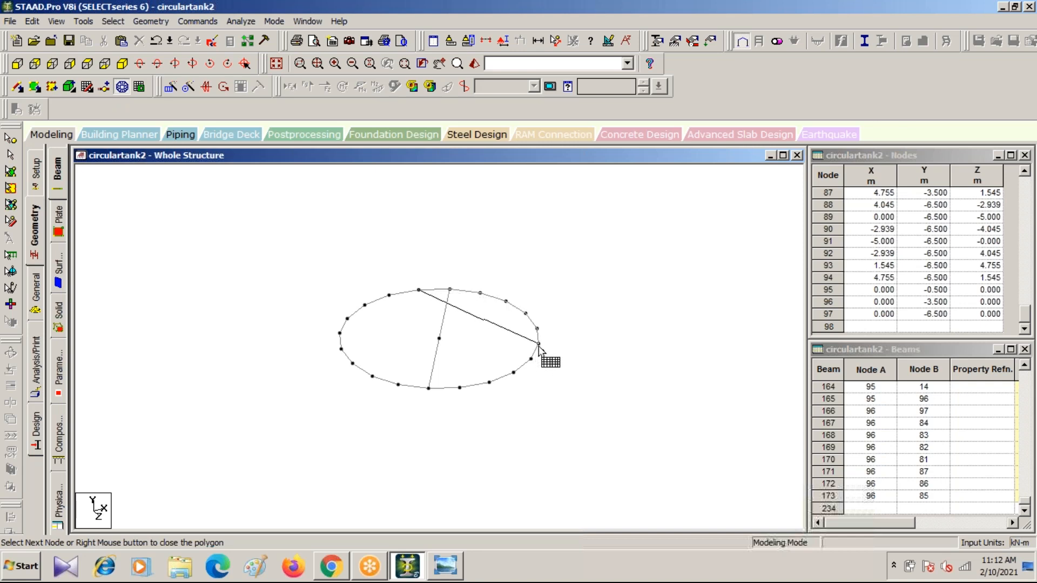
left_click(531, 358)
left_click(513, 373)
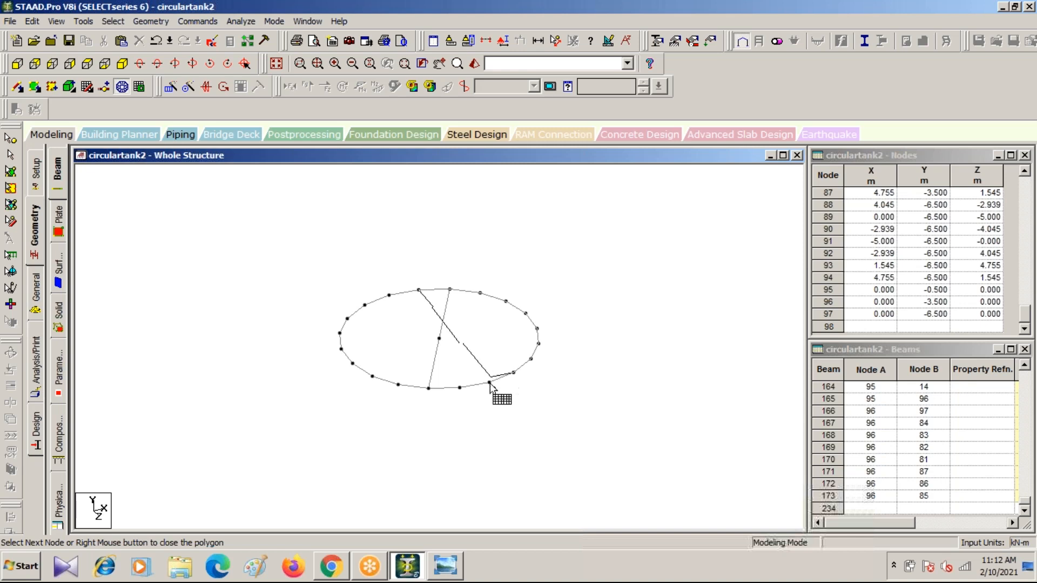
left_click(489, 383)
left_click(460, 387)
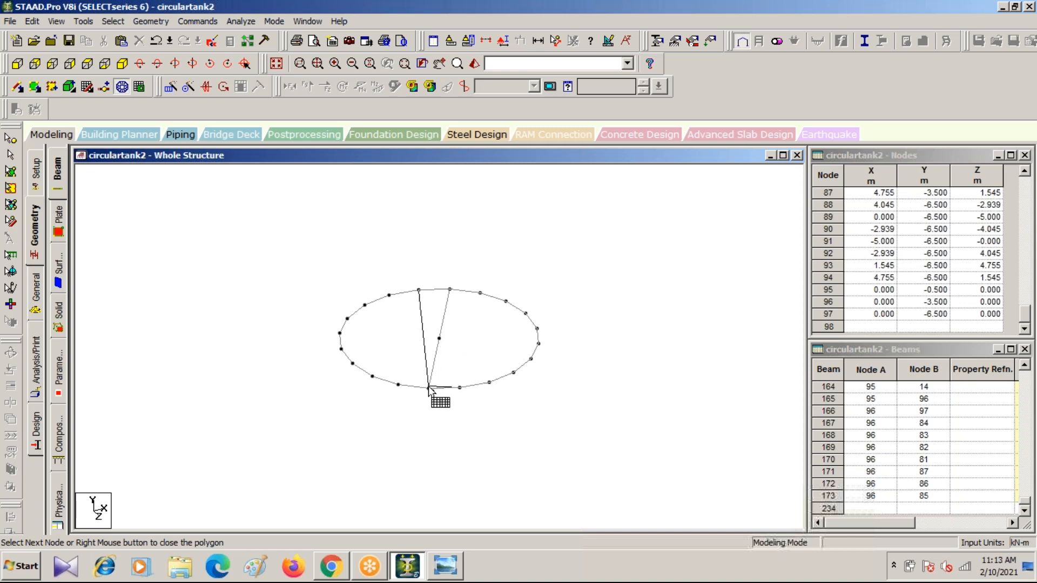
left_click(428, 388)
left_click(398, 385)
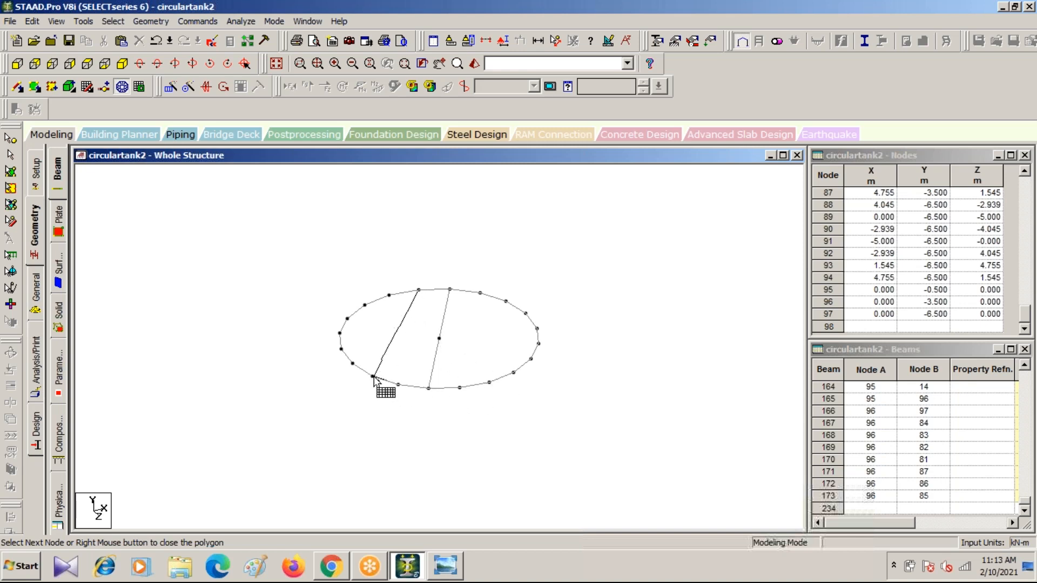
left_click(353, 364)
left_click(341, 349)
left_click(339, 333)
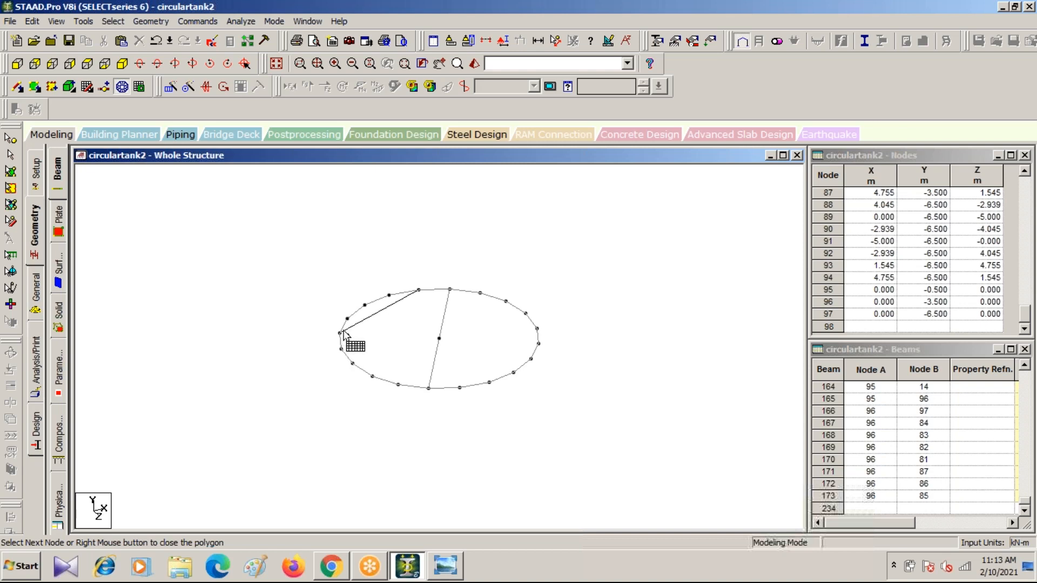
left_click(347, 319)
left_click(364, 304)
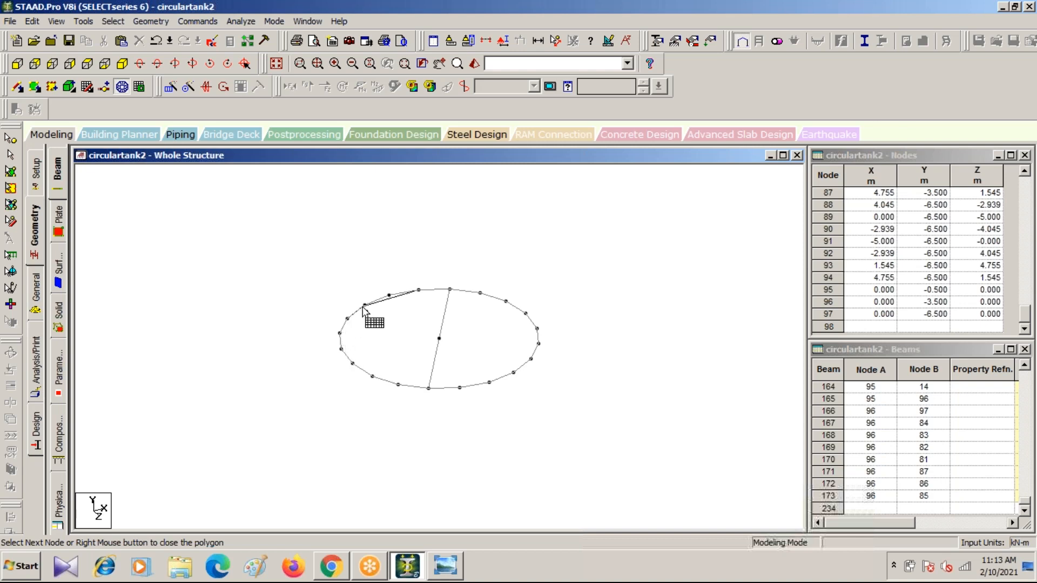
left_click(389, 295)
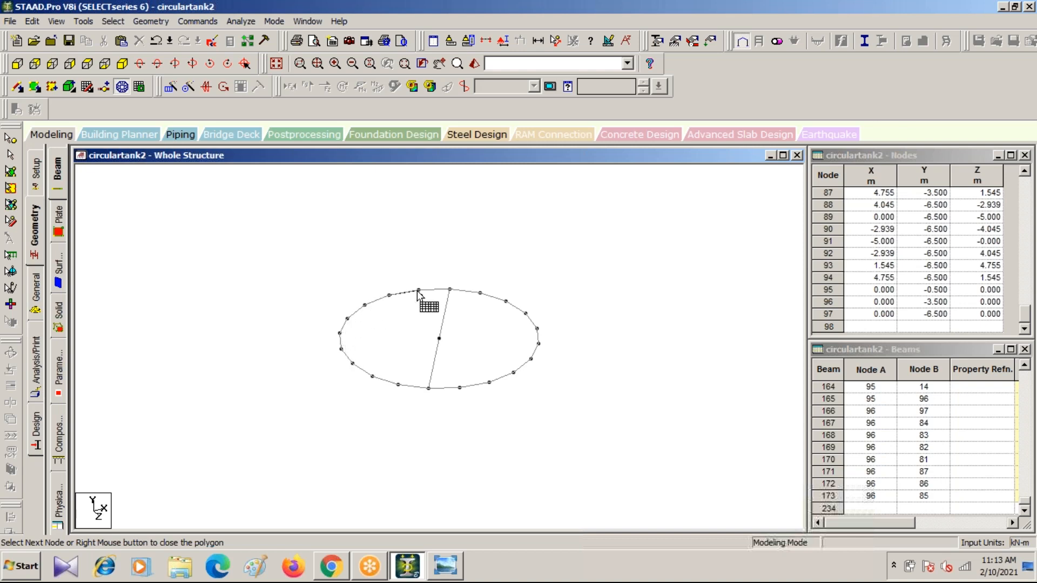
left_click(419, 290)
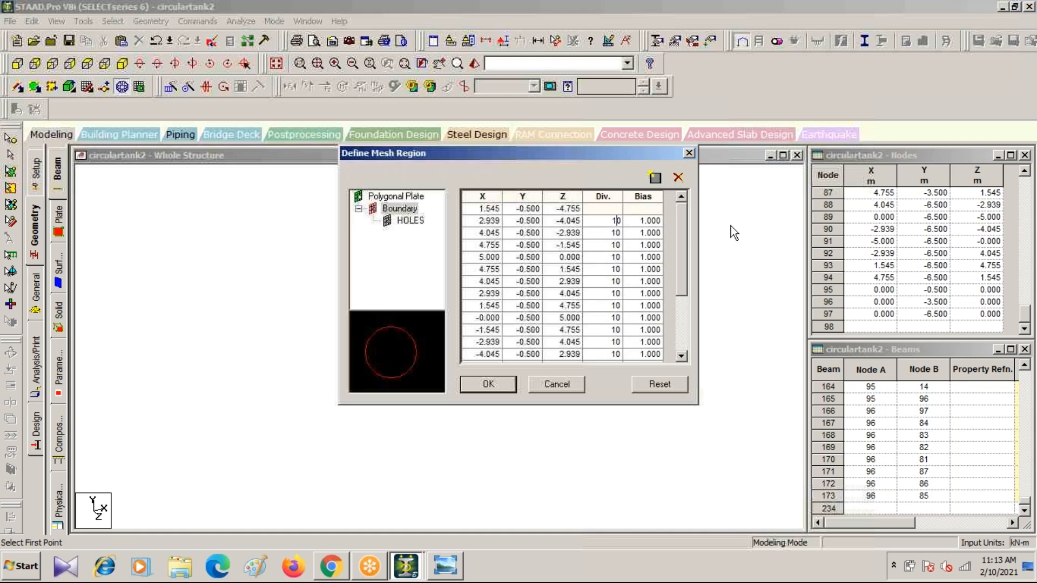
Set the divisions of every boundary edge to 1, generate the floor mesh, and display the whole structure from the front
key("Right")
key("Right")
key("Left")
type("1")
key("Down")
type("1")
key("Down")
type("1")
key("Down")
type("1")
key("Down")
type("1")
key("Down")
type("1")
key("Down")
key("1")
key("Down")
key("1")
key("Down")
key("1")
key("Down")
type("1")
key("Down")
type("1")
key("Down")
type("1")
key("Down")
type("1")
key("Down")
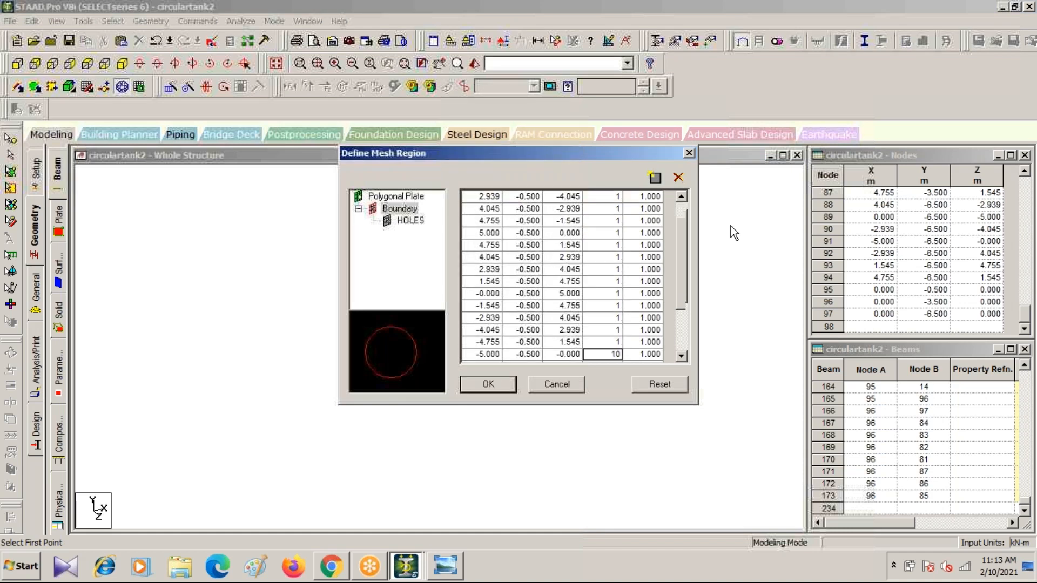
type("1")
key("Down")
type("1")
key("Down")
type("1")
key("Down")
type("1")
key("Down")
type("1")
key("Down")
type("1")
key("Down")
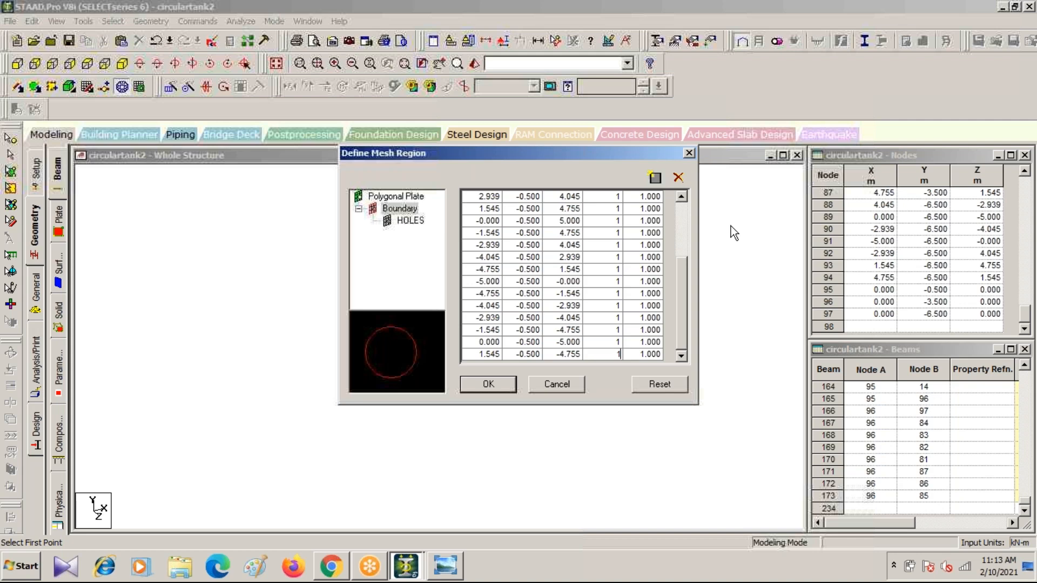
left_click(490, 386)
left_click(276, 64)
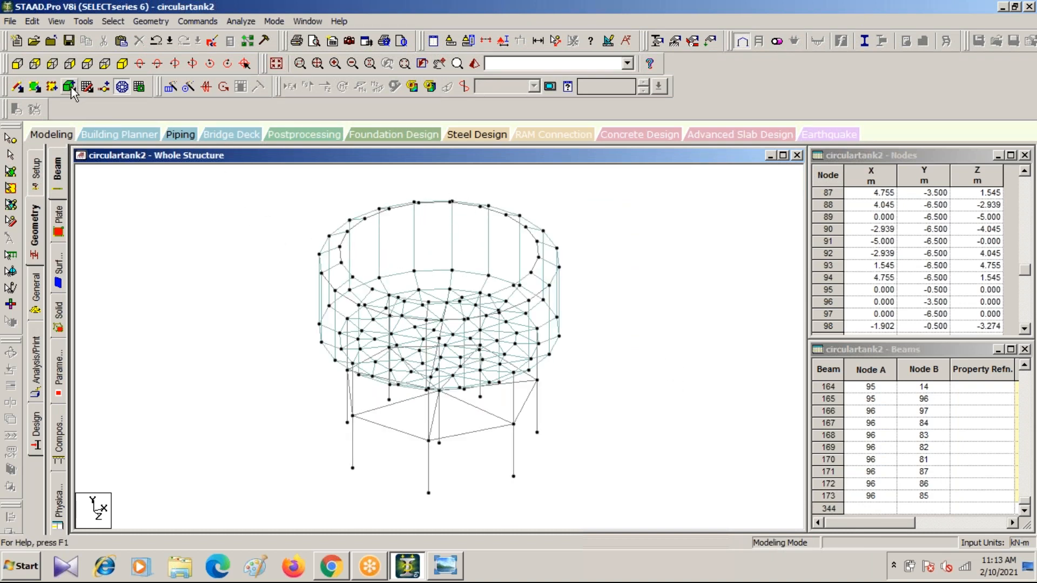
left_click(18, 63)
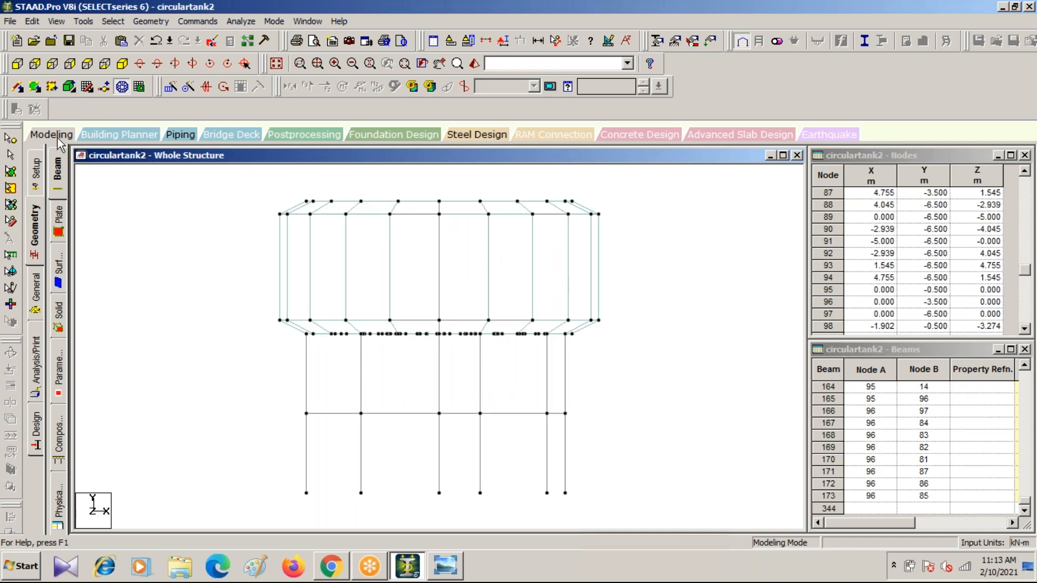
Isolate the tank's topmost ring (Y = 4.5 m) with a Window / Rubber Band section and show it isometrically
left_click(486, 41)
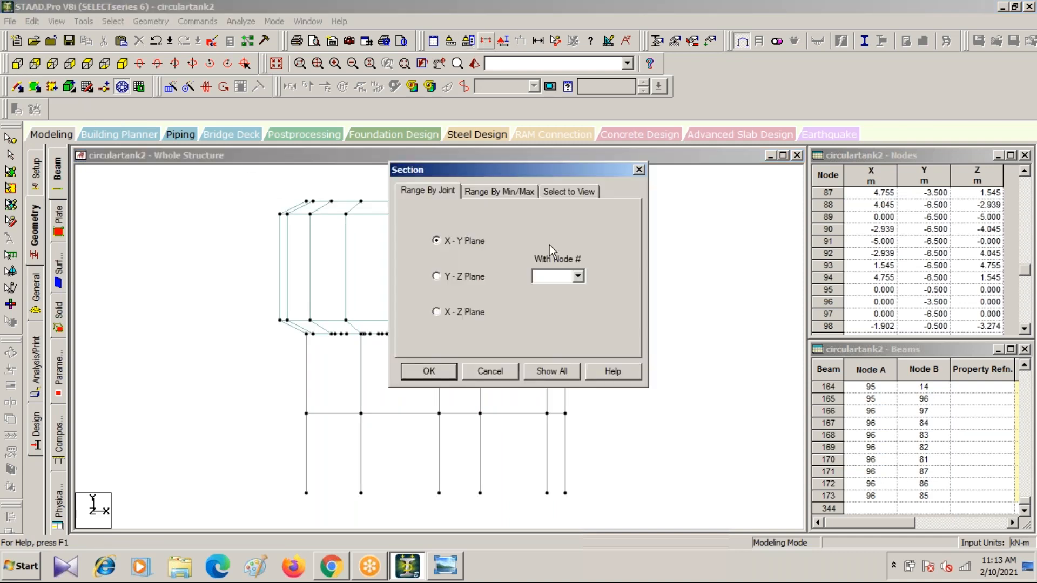
left_click(576, 190)
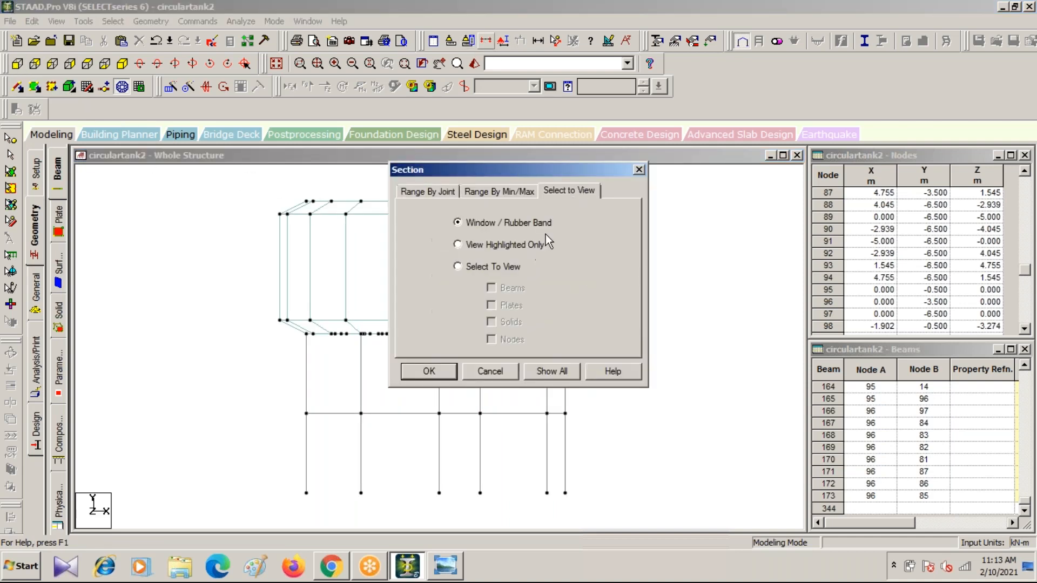
left_click(429, 372)
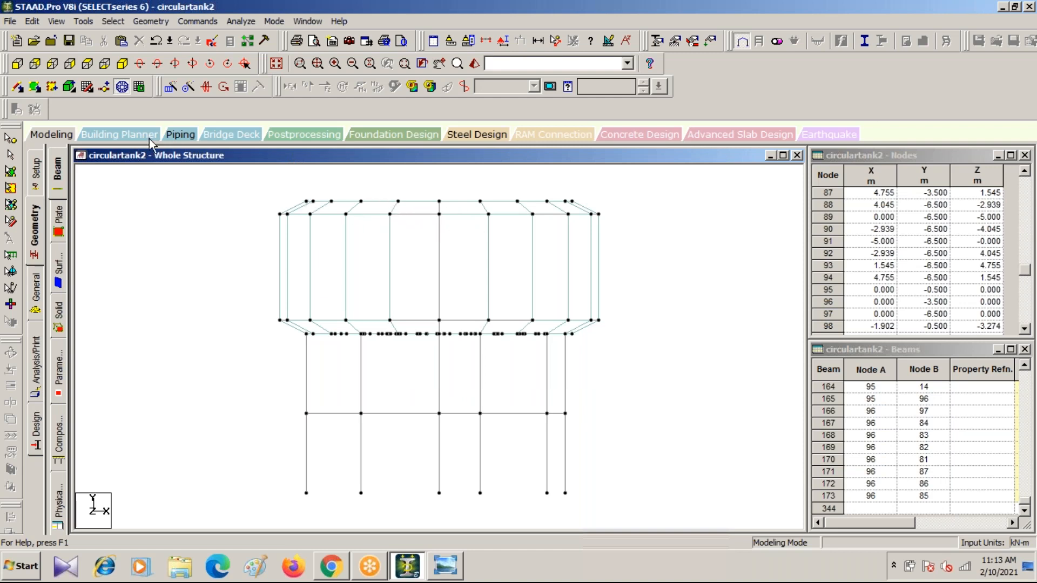
left_click(10, 155)
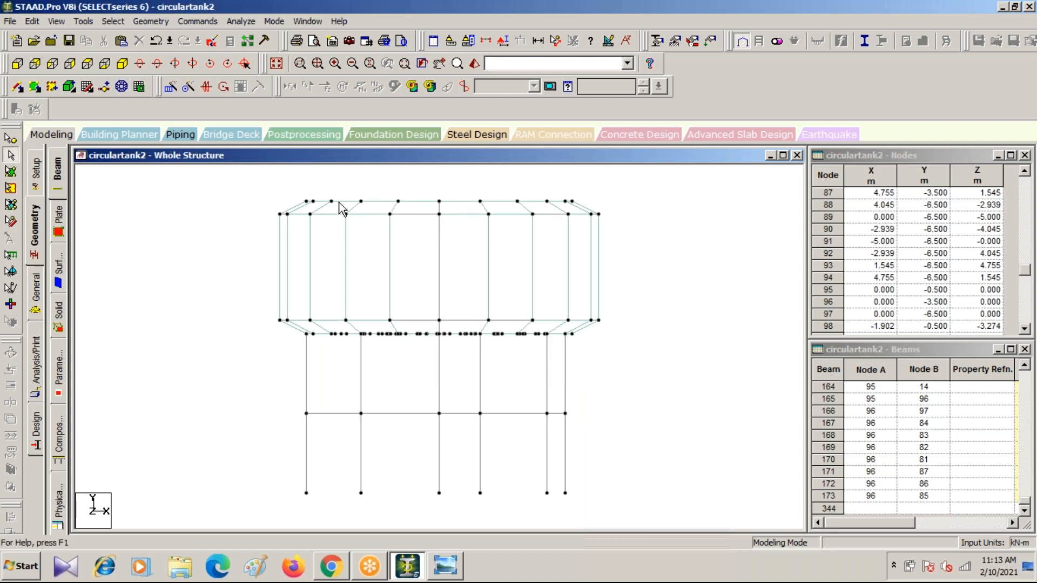
left_click_drag(302, 188, 599, 204)
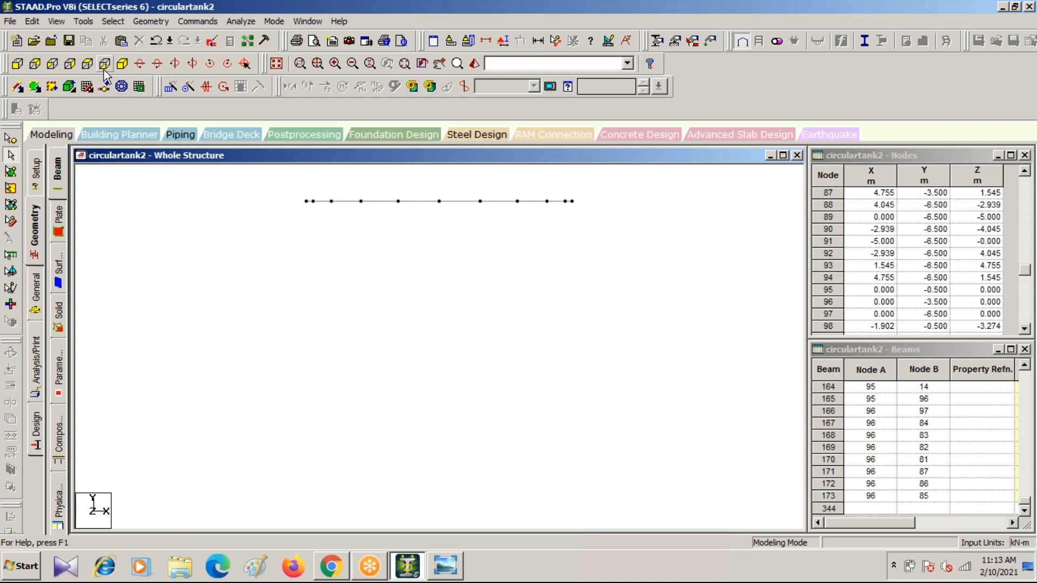
left_click(122, 64)
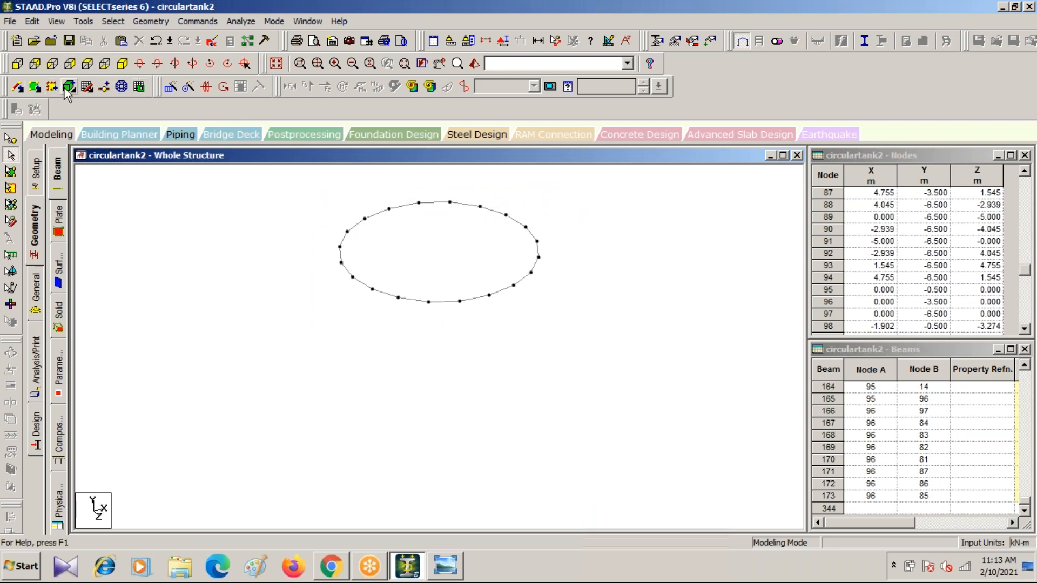
left_click(121, 87)
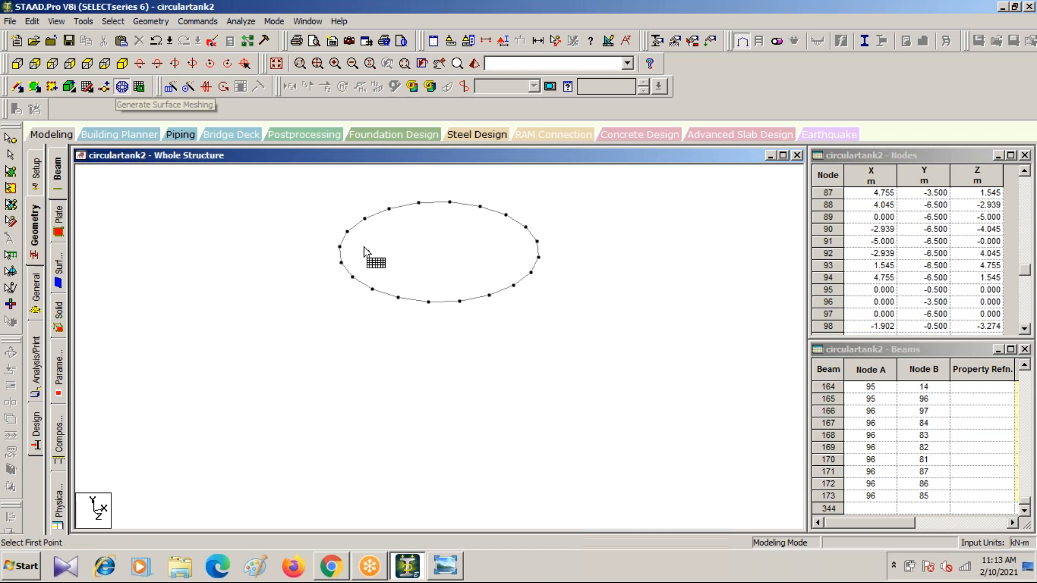
left_click(389, 209)
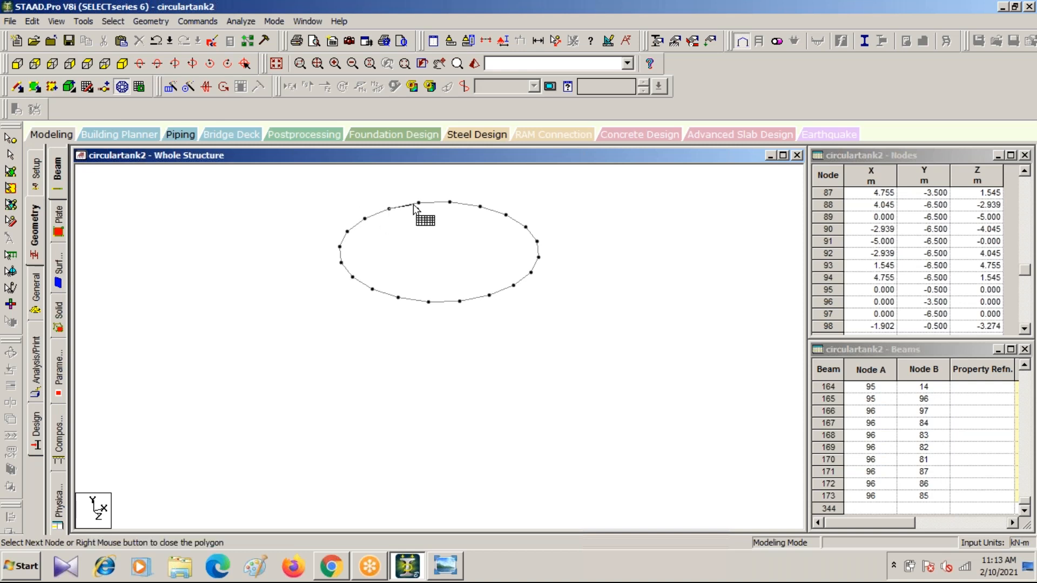
left_click(418, 203)
left_click(450, 203)
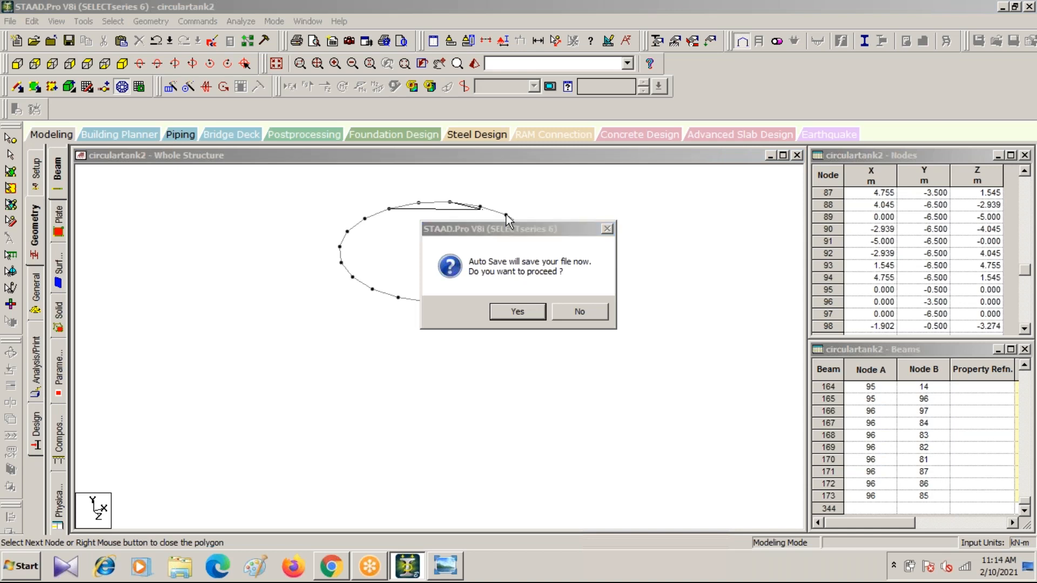
left_click(517, 312)
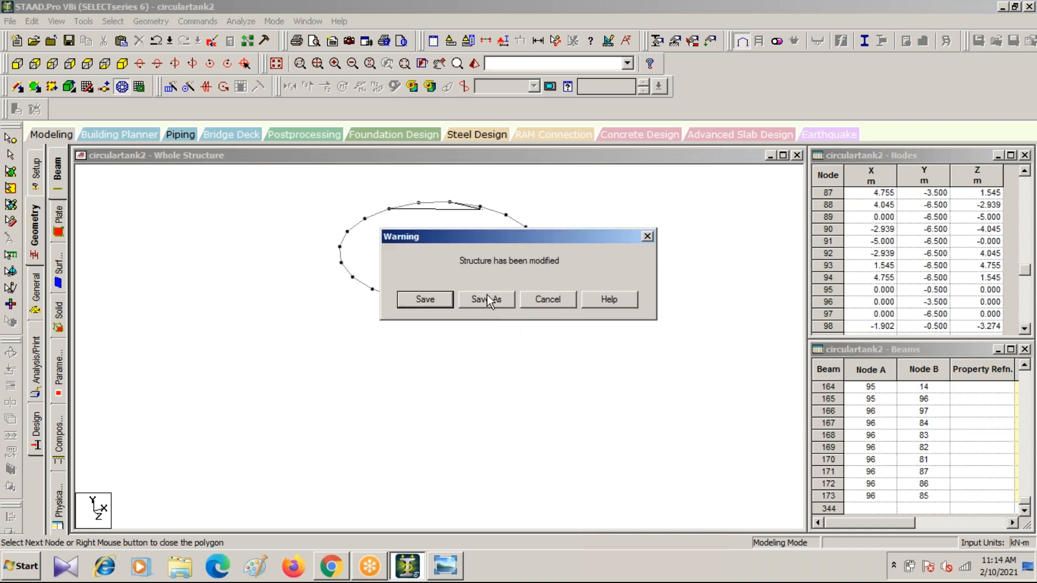
left_click(441, 299)
left_click(506, 215)
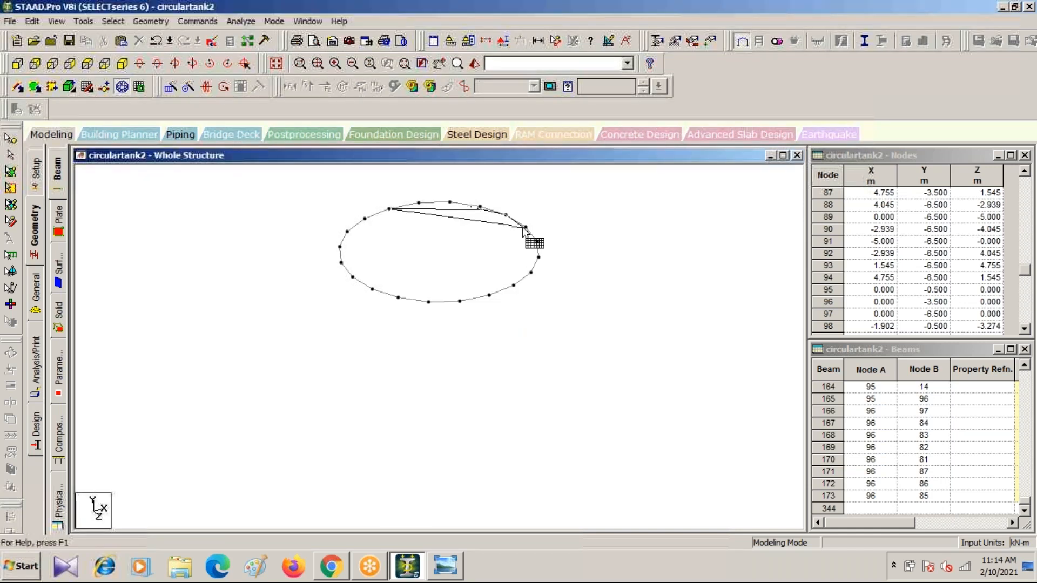
left_click(538, 241)
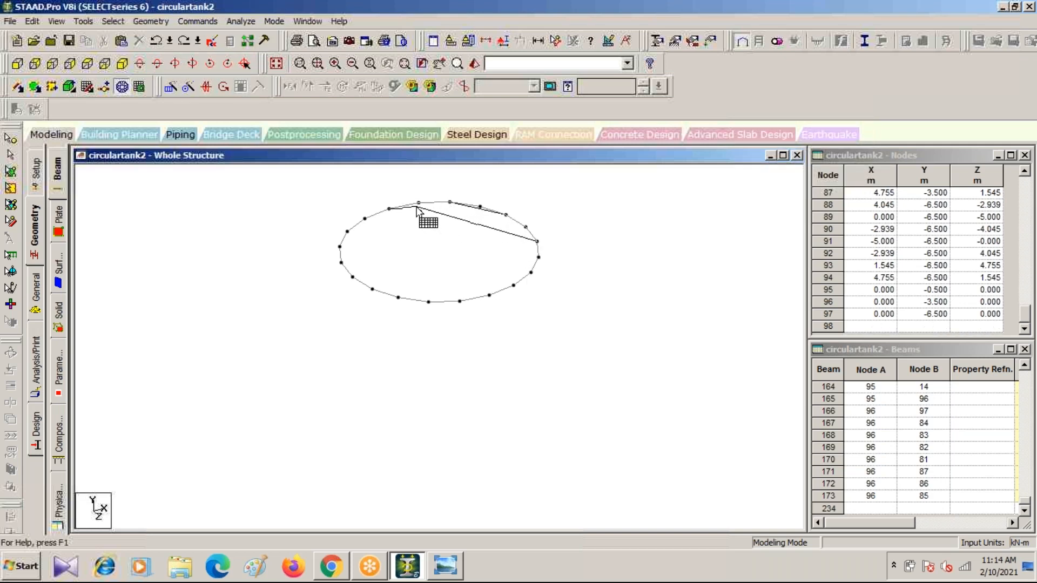
key("Escape")
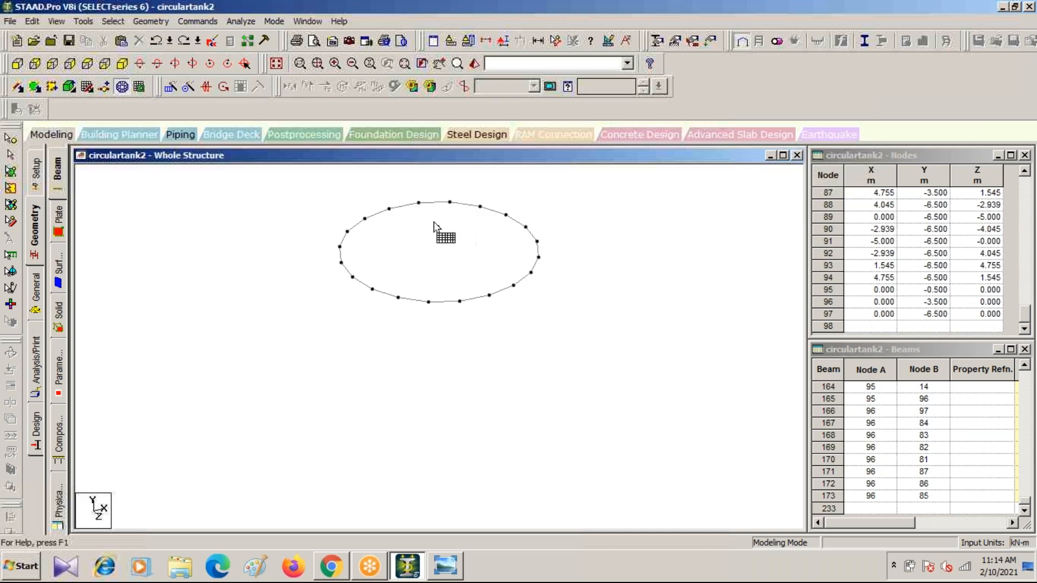
key("Escape")
key("Escape")
key("Escape")
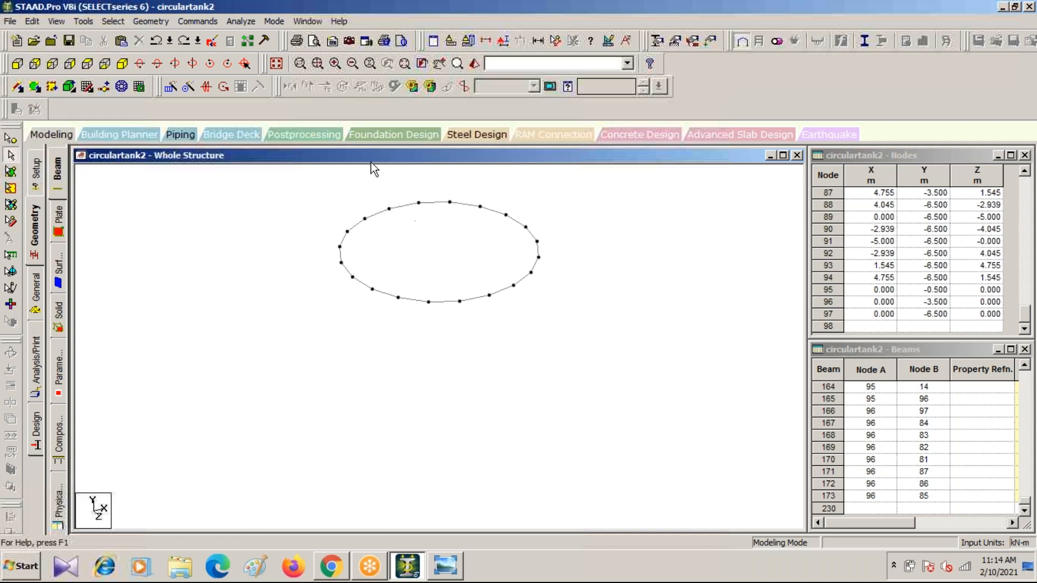
Outline a polygonal surface mesh region through every perimeter node of the isolated top ring, closing it at the starting node
left_click(123, 87)
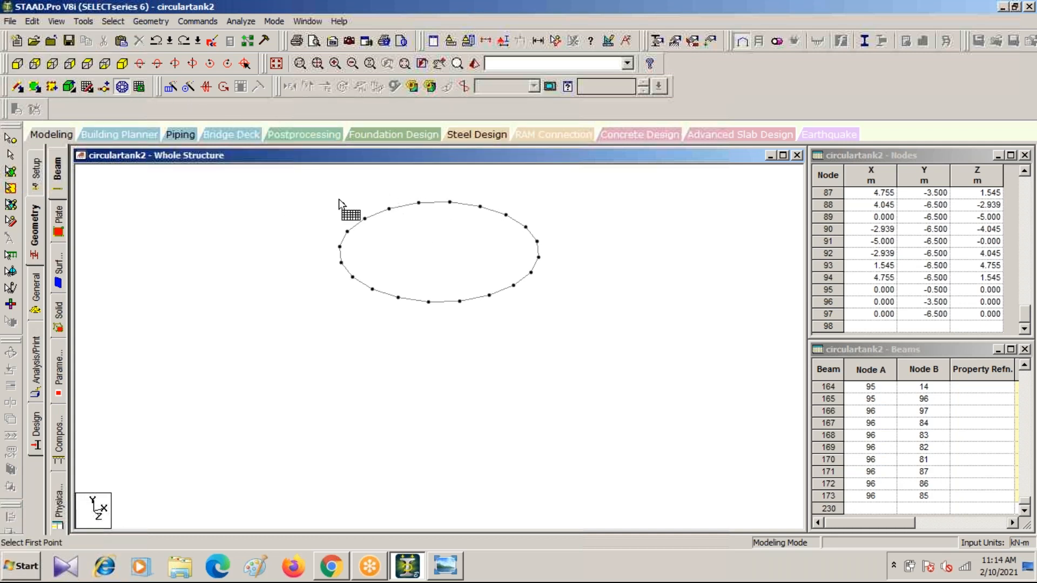
left_click(389, 209)
left_click(418, 203)
left_click(450, 202)
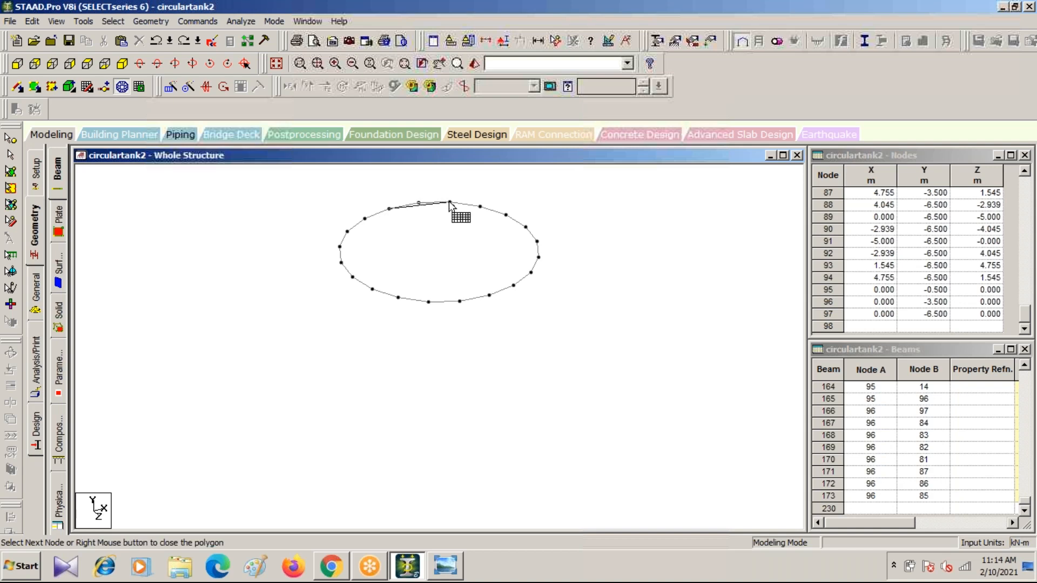
left_click(507, 215)
left_click(525, 227)
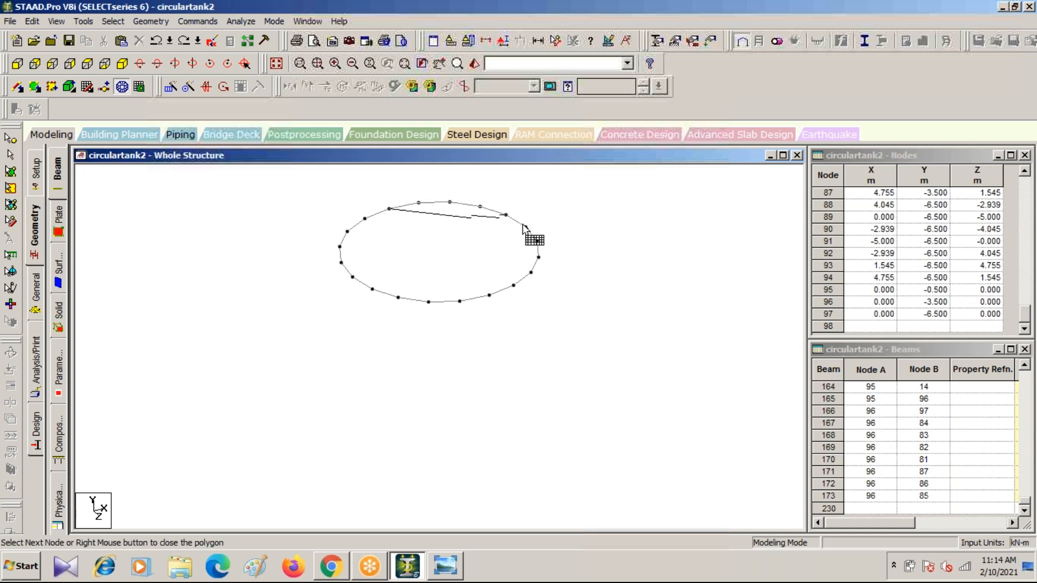
left_click(537, 241)
left_click(538, 257)
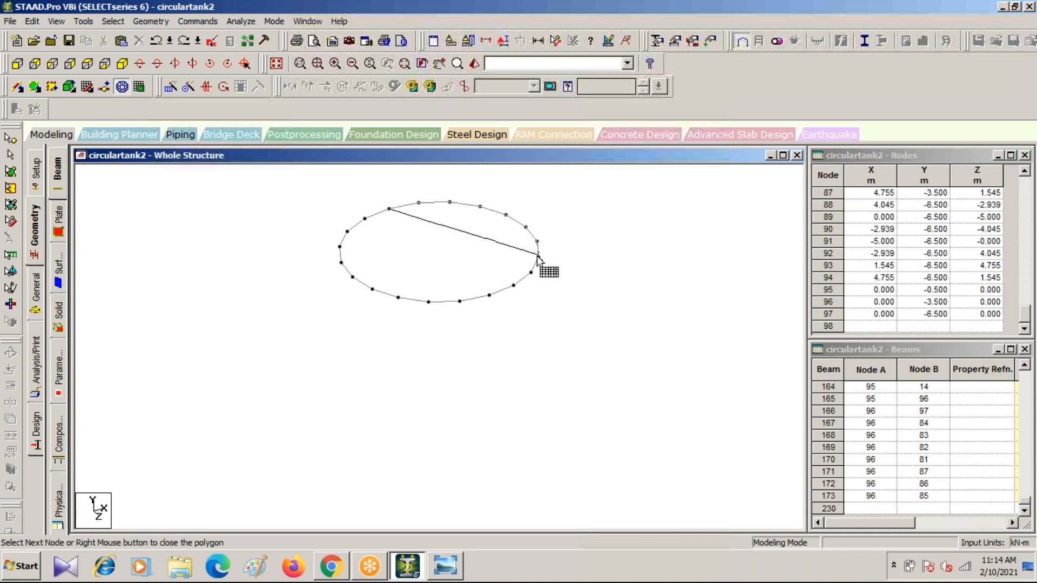
left_click(531, 273)
left_click(514, 285)
left_click(489, 294)
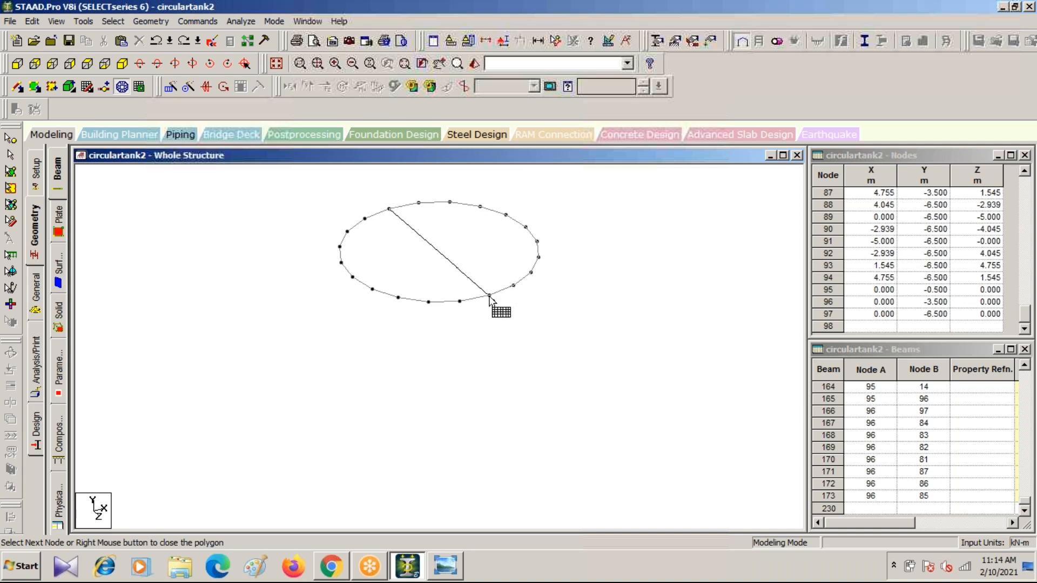
left_click(459, 301)
left_click(429, 302)
left_click(398, 297)
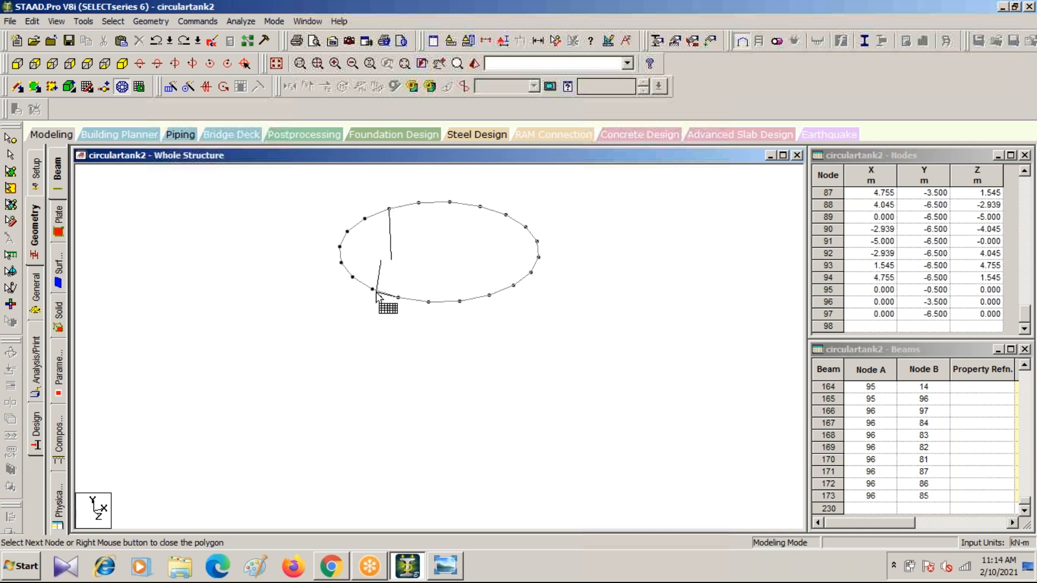
left_click(372, 289)
left_click(352, 276)
left_click(342, 263)
left_click(340, 247)
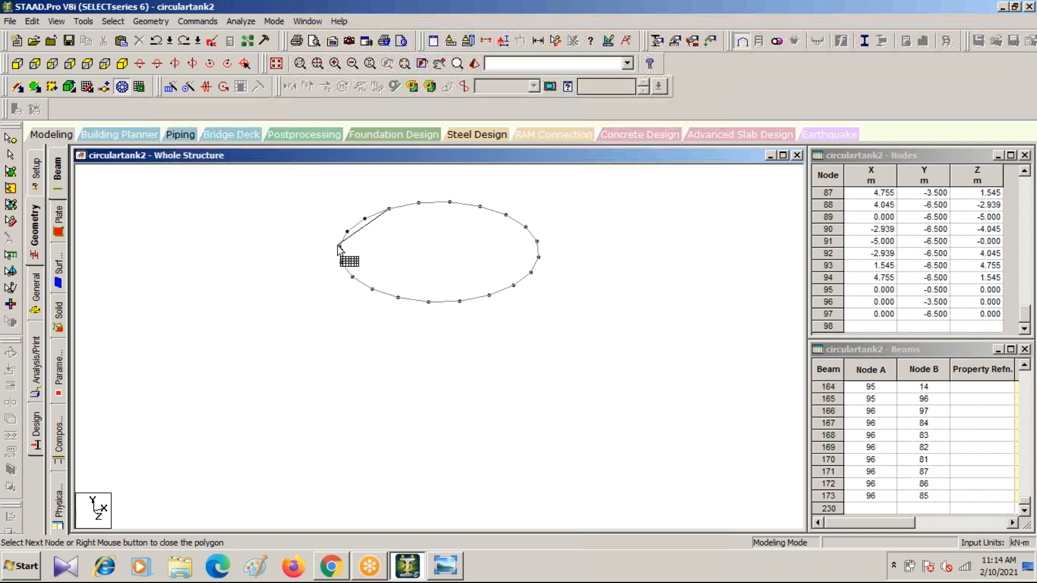
left_click(347, 232)
left_click(364, 218)
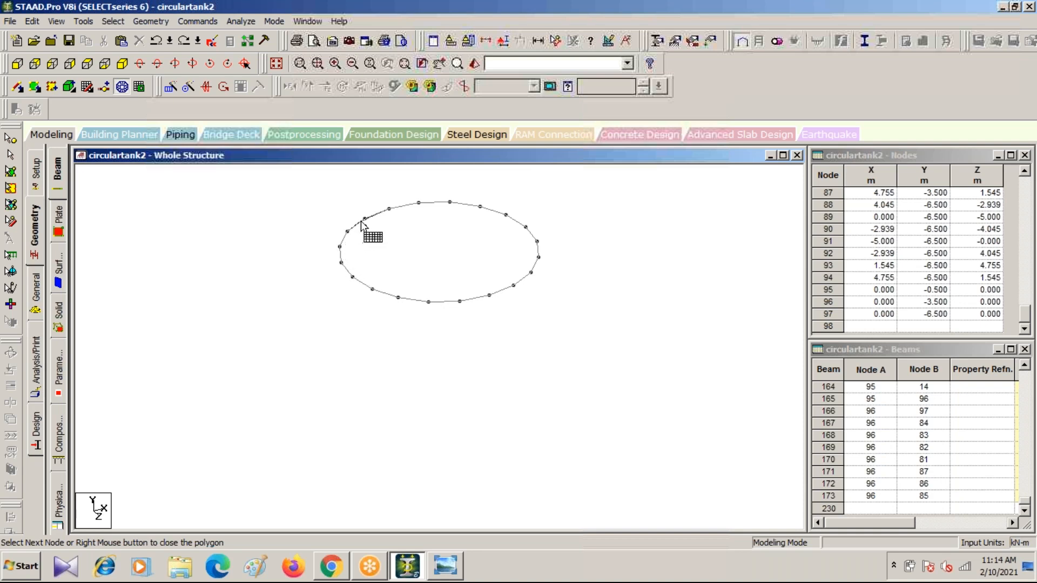
left_click(388, 210)
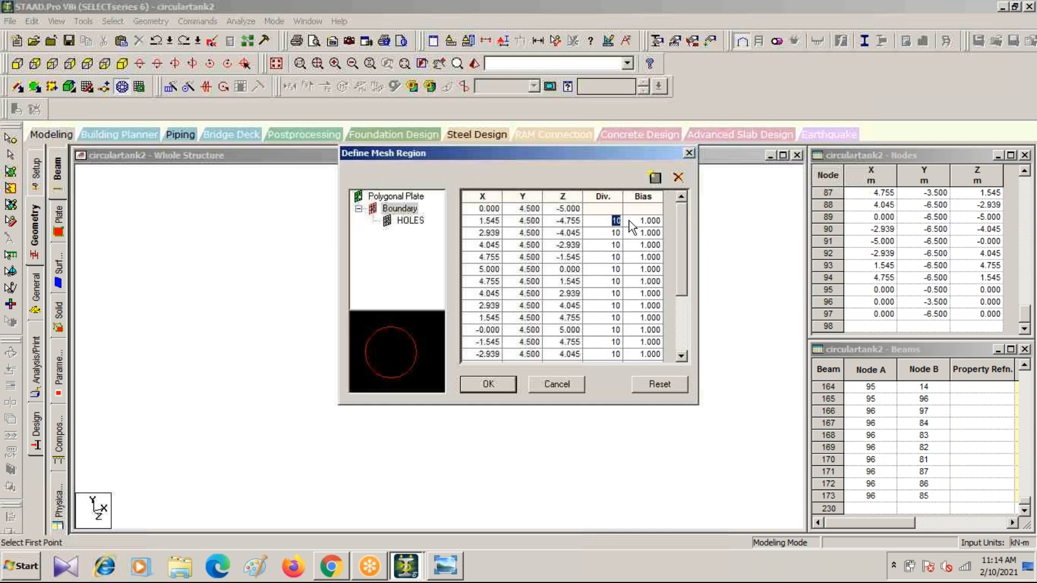
Set the divisions of every boundary edge of the top ring's mesh region to 1 and generate the roof mesh
key("Down")
key("1")
key("Down")
key("1")
key("Down")
key("1")
key("Down")
key("1")
key("Down")
key("1")
key("Down")
key("1")
key("Down")
key("1")
key("Down")
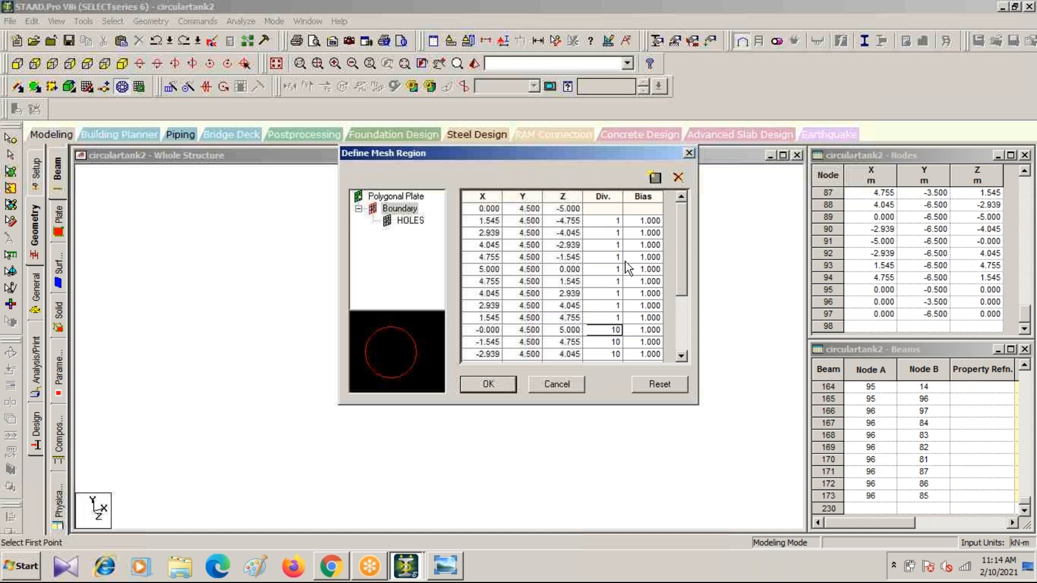
key("Down")
key("1")
key("Down")
key("1")
key("Down")
key("1")
key("Down")
key("1")
key("Down")
key("1")
key("Down")
key("1")
key("Down")
key("1")
key("Down")
key("1")
key("Down")
key("1")
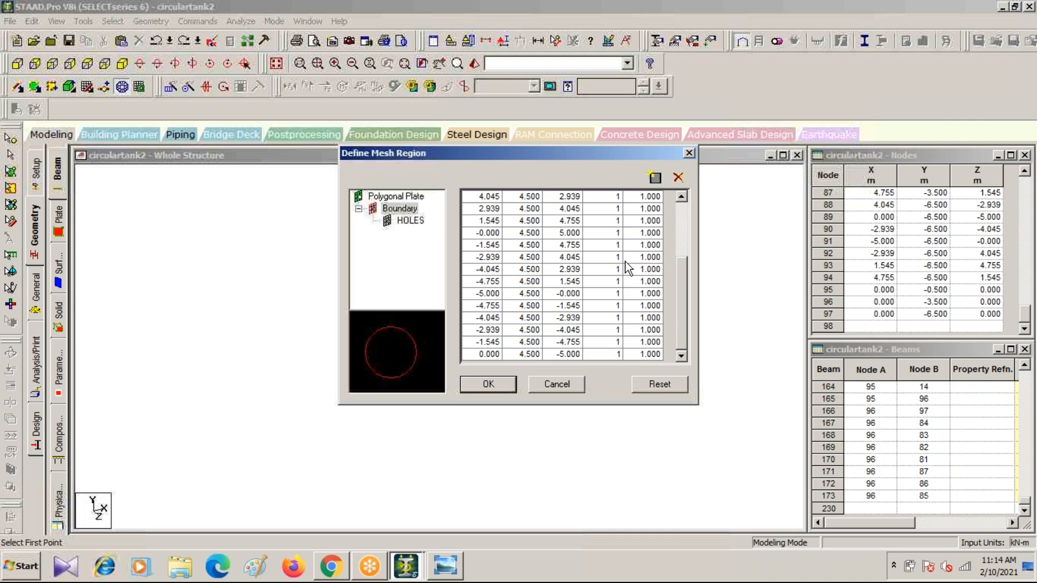
left_click(483, 383)
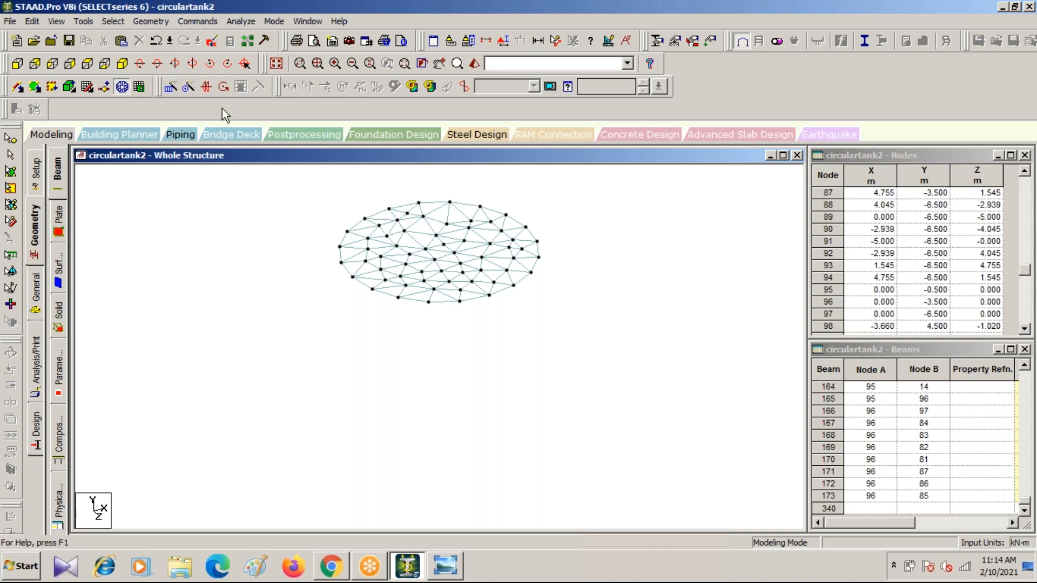
Display the whole structure, examine the meshed roof and its edge plates from several angles in the 3D rendered view, and close that view
left_click(276, 64)
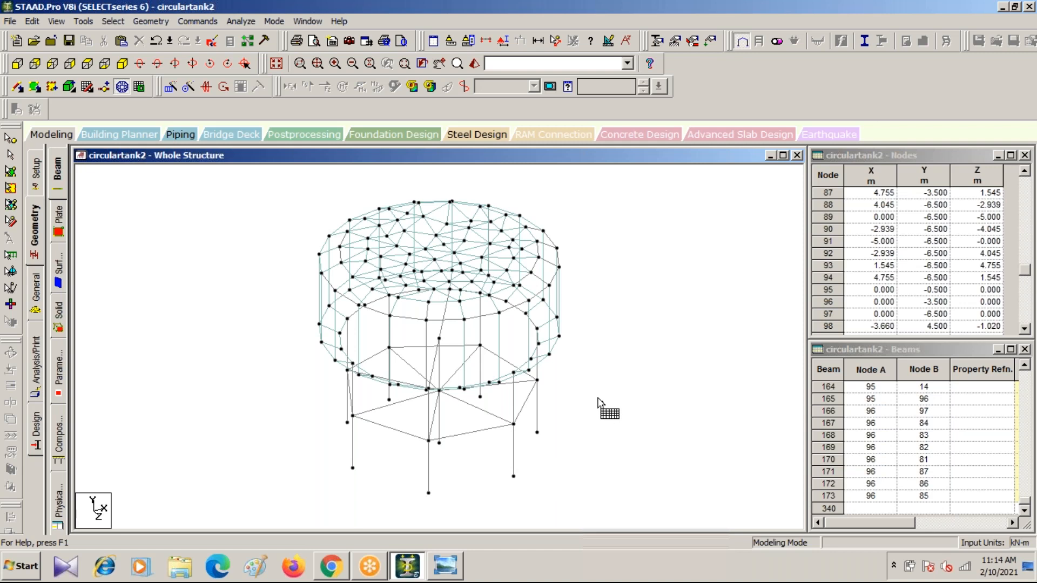
left_click(475, 64)
left_click_drag(673, 408, 634, 322)
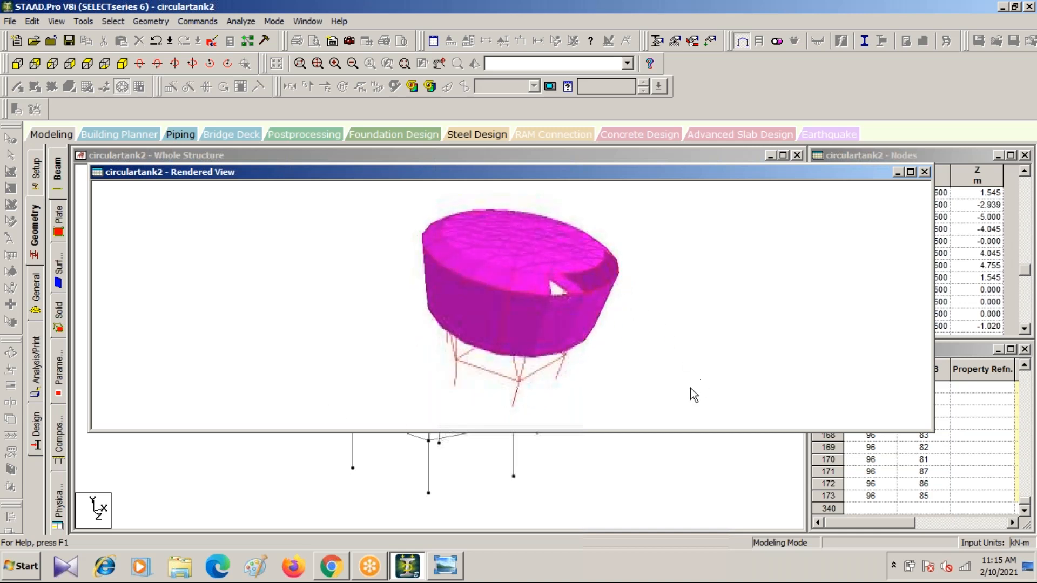
left_click_drag(662, 276, 653, 170)
left_click_drag(811, 219, 444, 284)
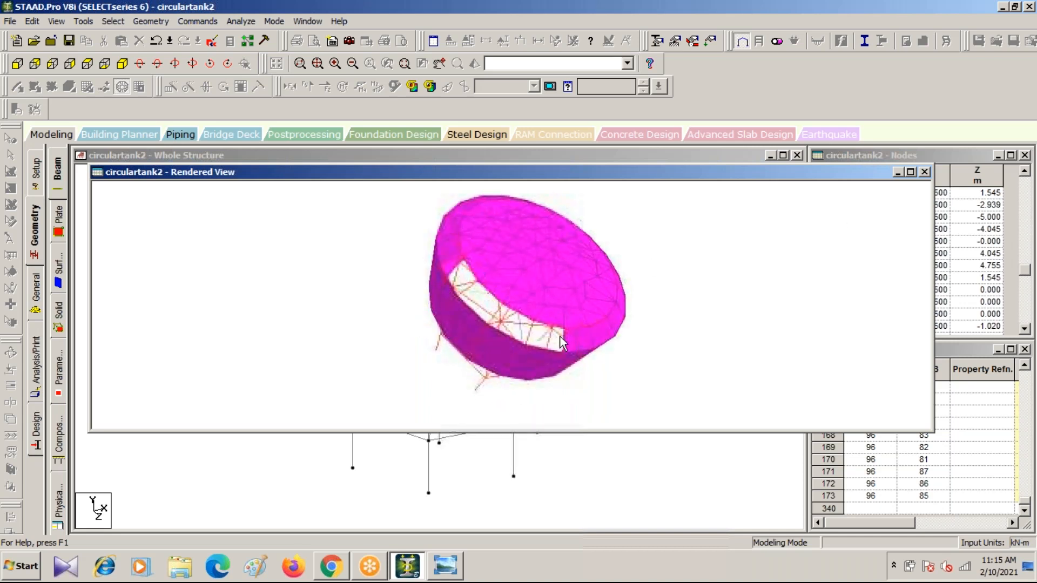
left_click_drag(377, 246, 411, 233)
left_click(925, 173)
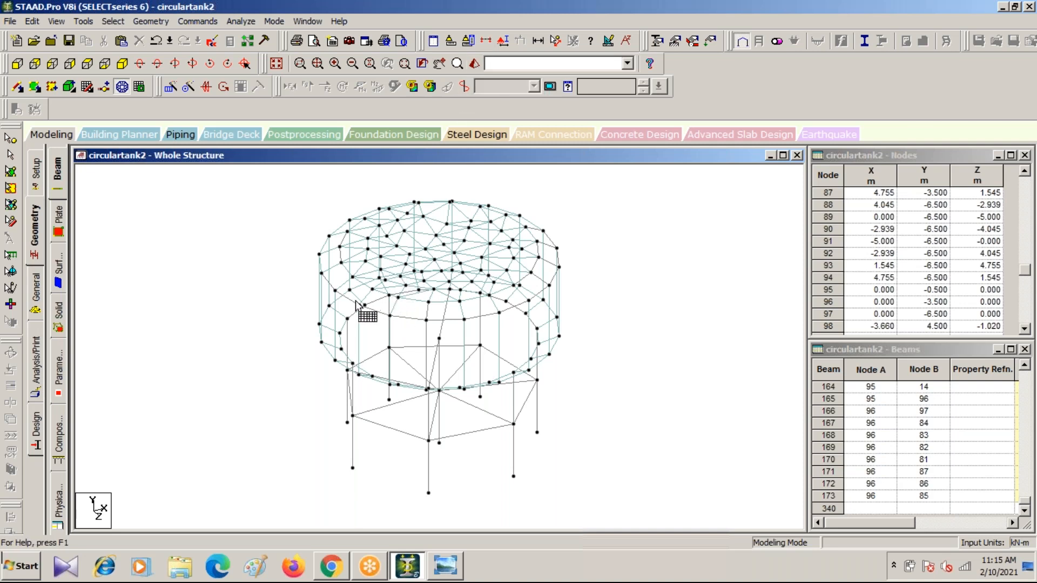
In the front view, select the sloping roof edge between the top ring and wall top, fill its floor grid with plates, and clear the selection
left_click(17, 64)
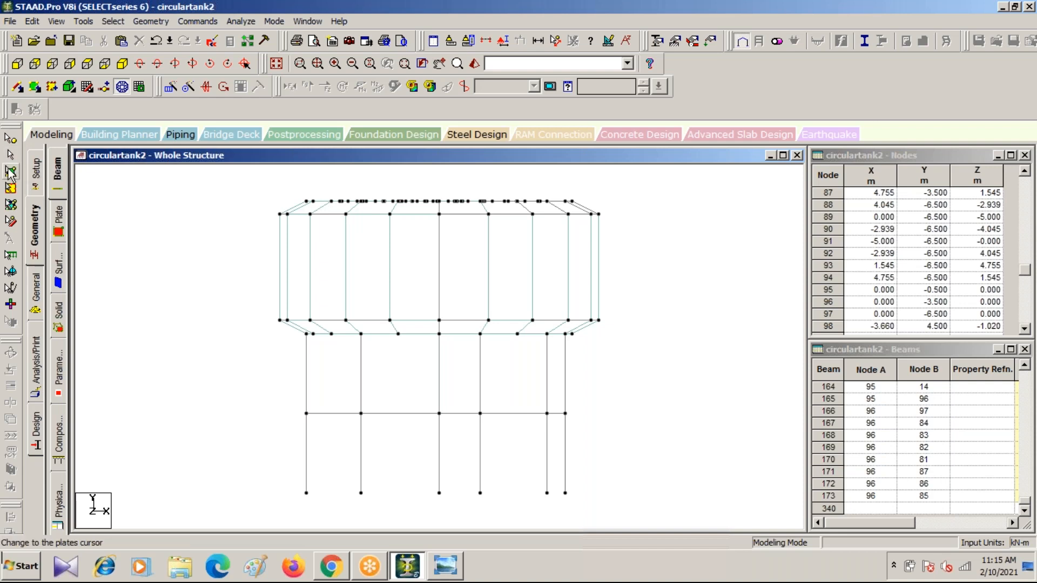
left_click(11, 156)
left_click_drag(264, 180, 643, 216)
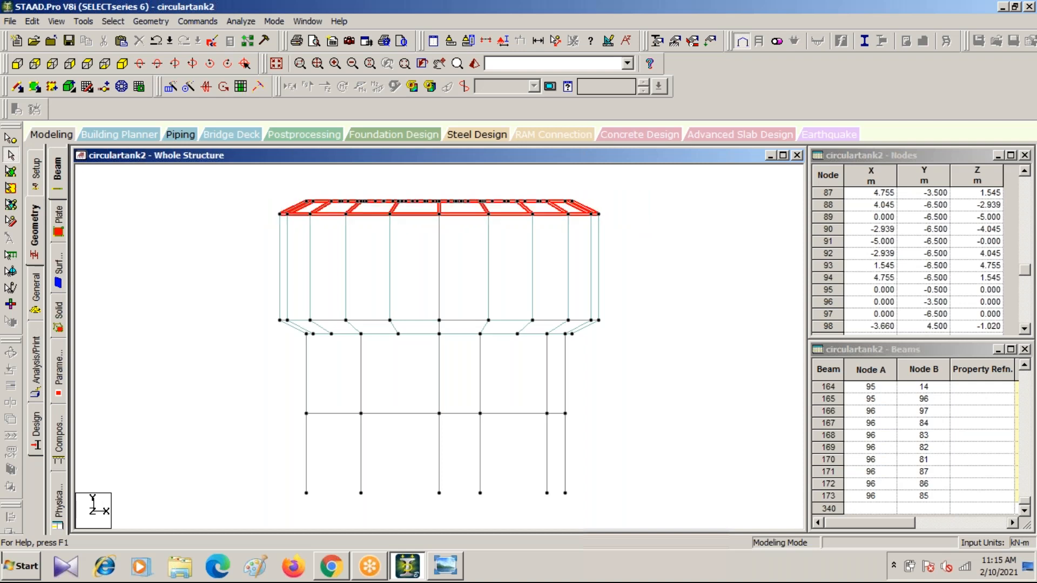
left_click(242, 87)
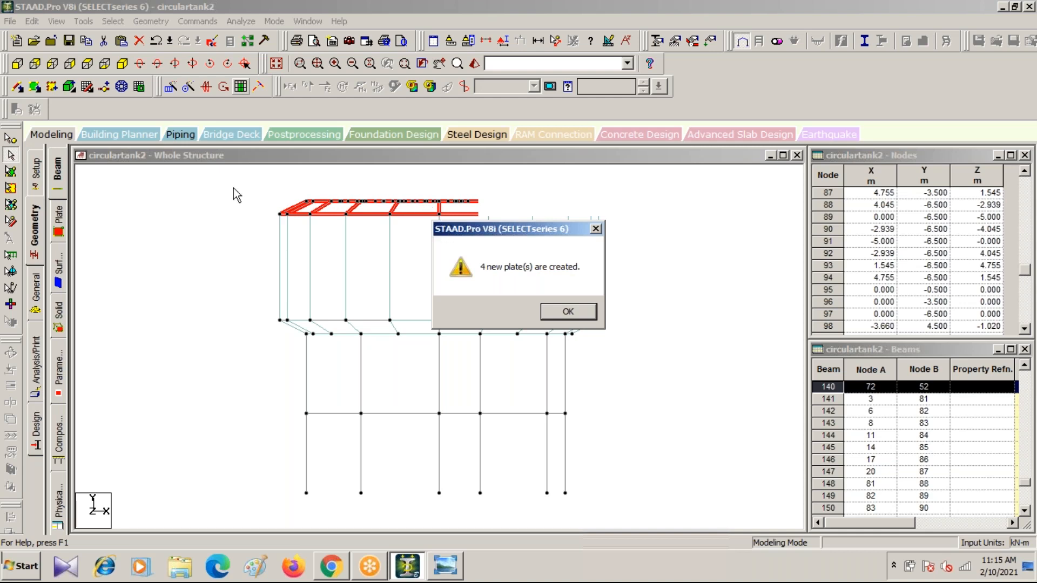
left_click(569, 312)
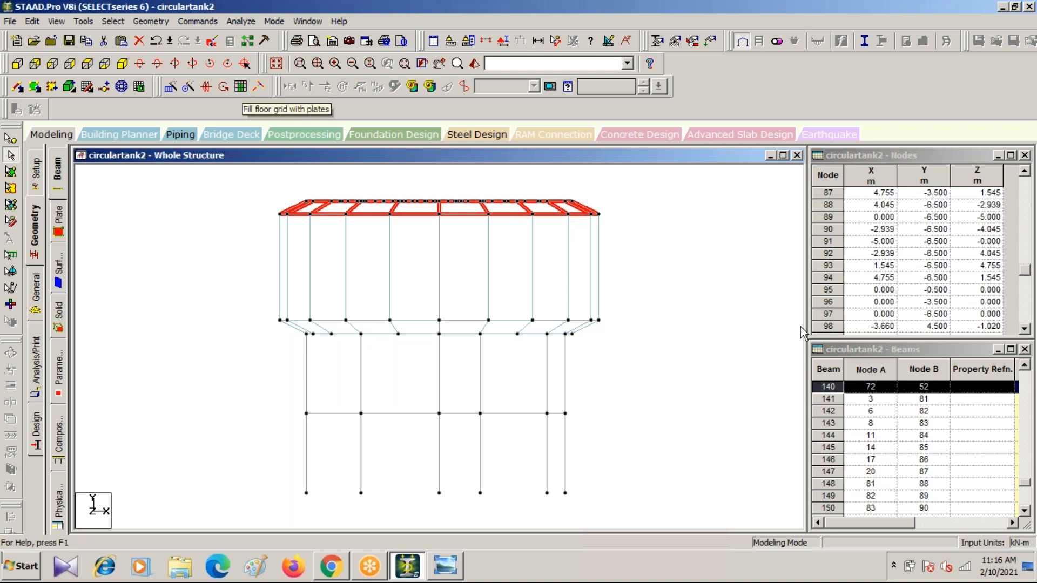
left_click(649, 349)
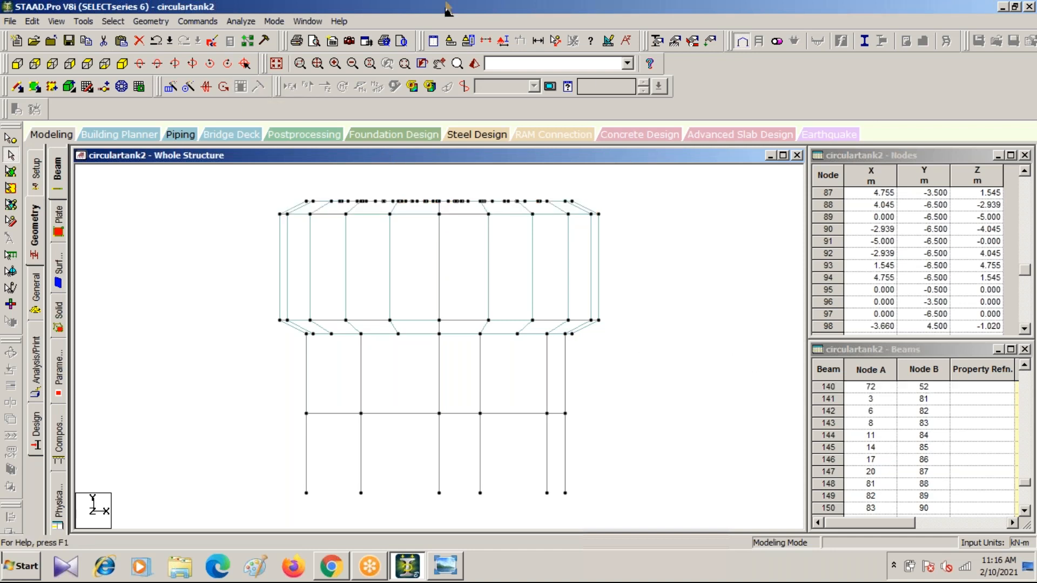
Examine the tank's underside in the 3D rendered view, and close that view
left_click(474, 64)
left_click_drag(690, 308, 634, 257)
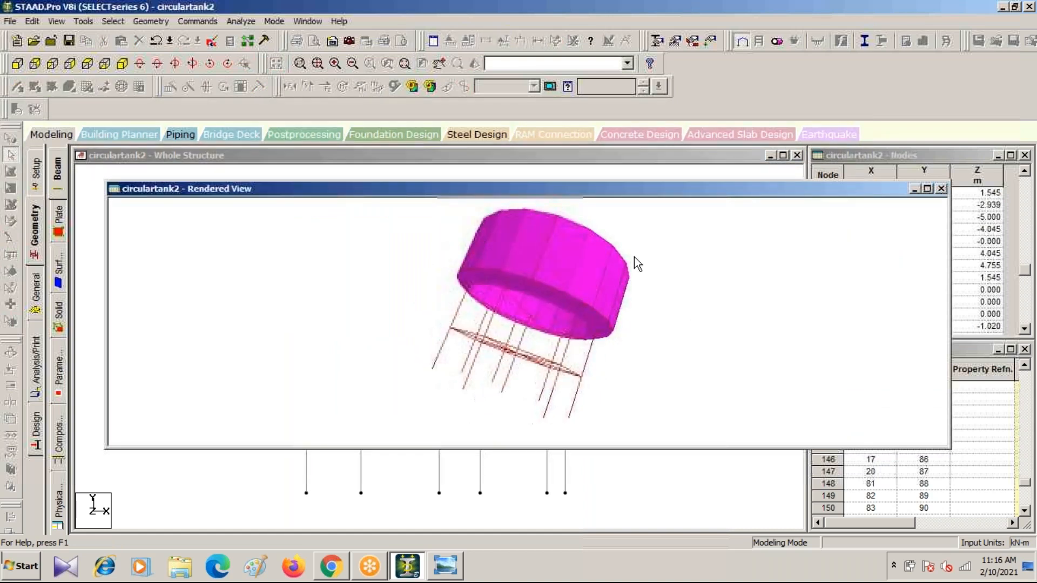
left_click(942, 189)
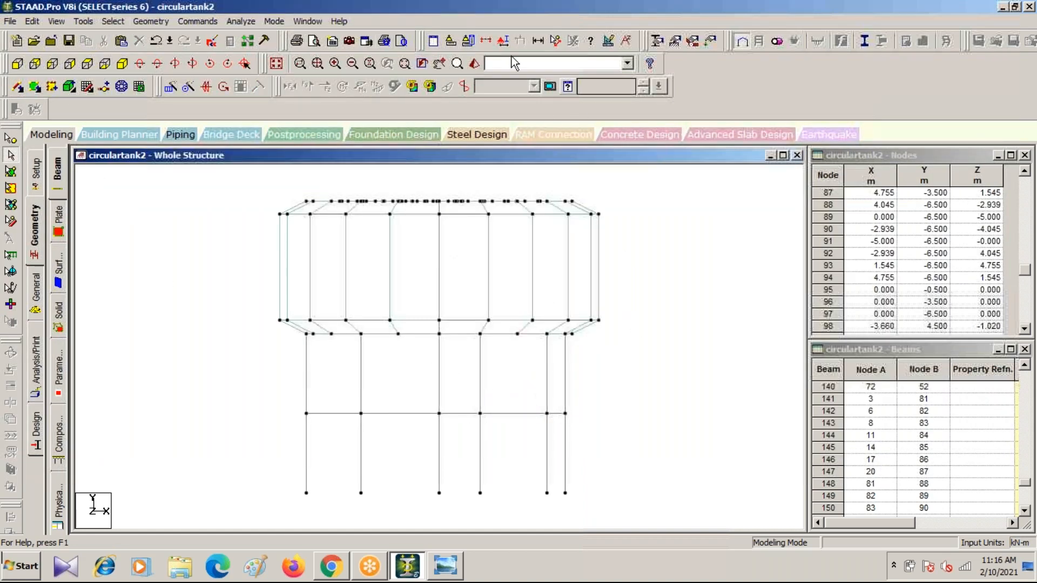
Isolate the tank's bottom ring at the column tops with a window section view and show it isometrically
left_click(486, 41)
left_click(573, 193)
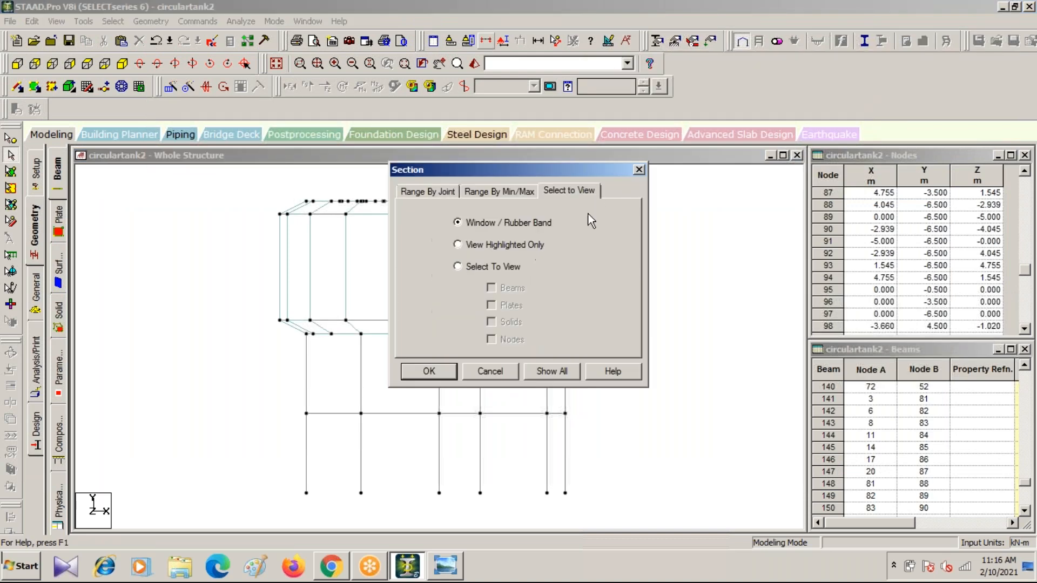
left_click(429, 371)
left_click_drag(289, 334, 602, 340)
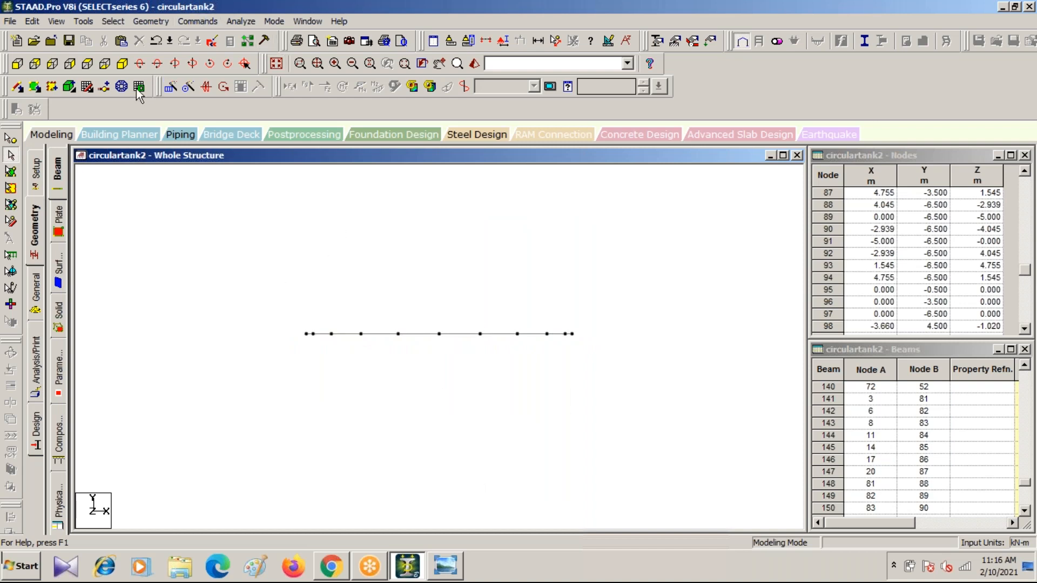
left_click(122, 63)
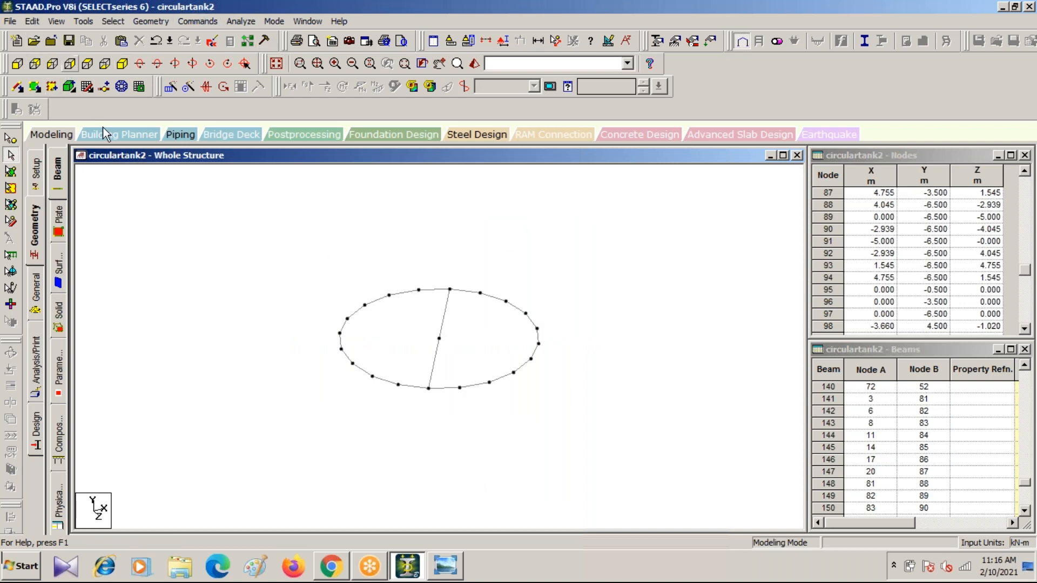
Outline a polygonal surface mesh region through every perimeter node of the isolated bottom ring, closing it at the starting node
left_click(122, 86)
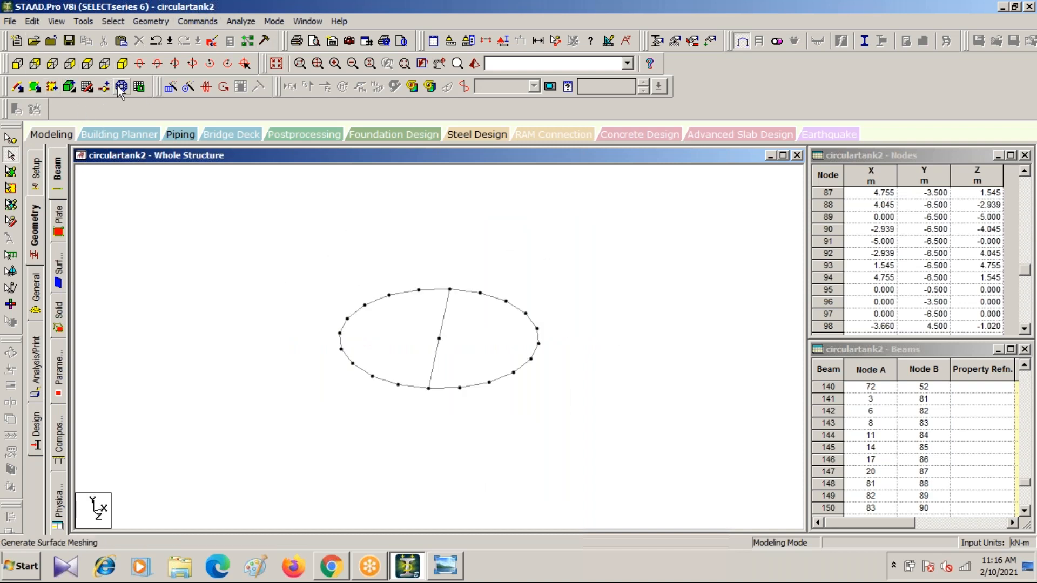
left_click(420, 291)
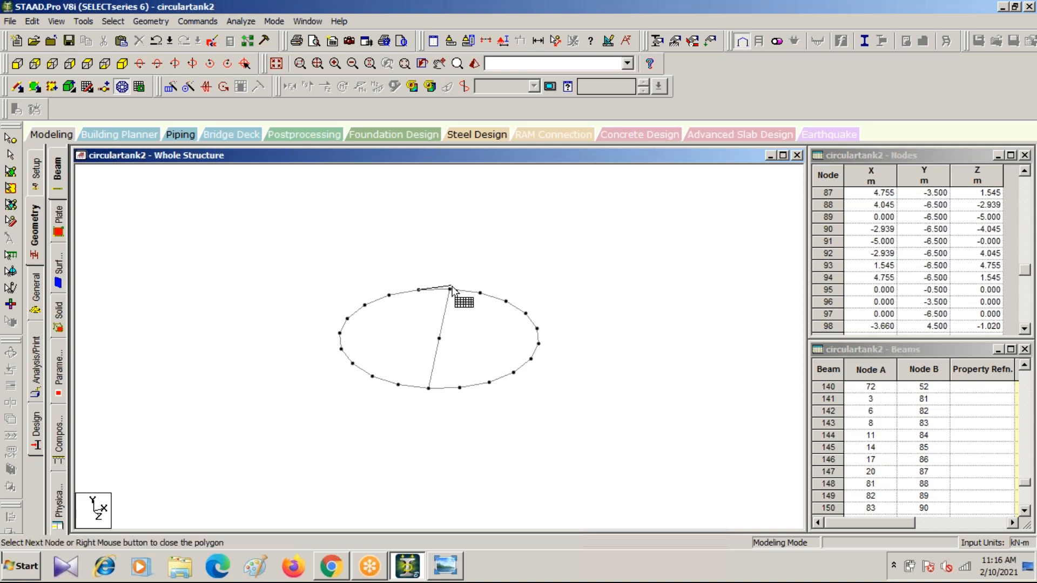
left_click(450, 289)
left_click(481, 293)
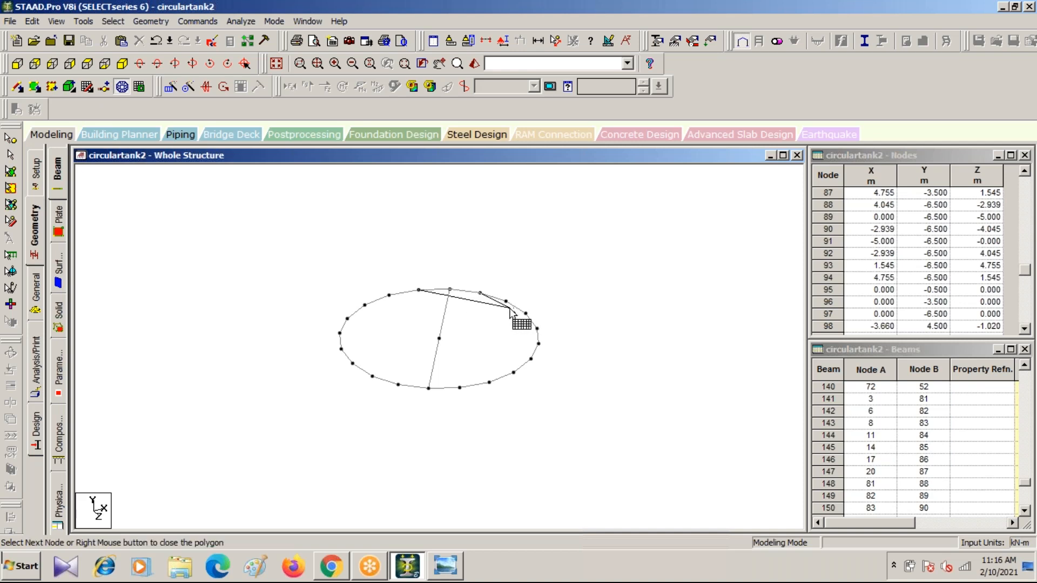
left_click(507, 300)
left_click(526, 313)
left_click(538, 328)
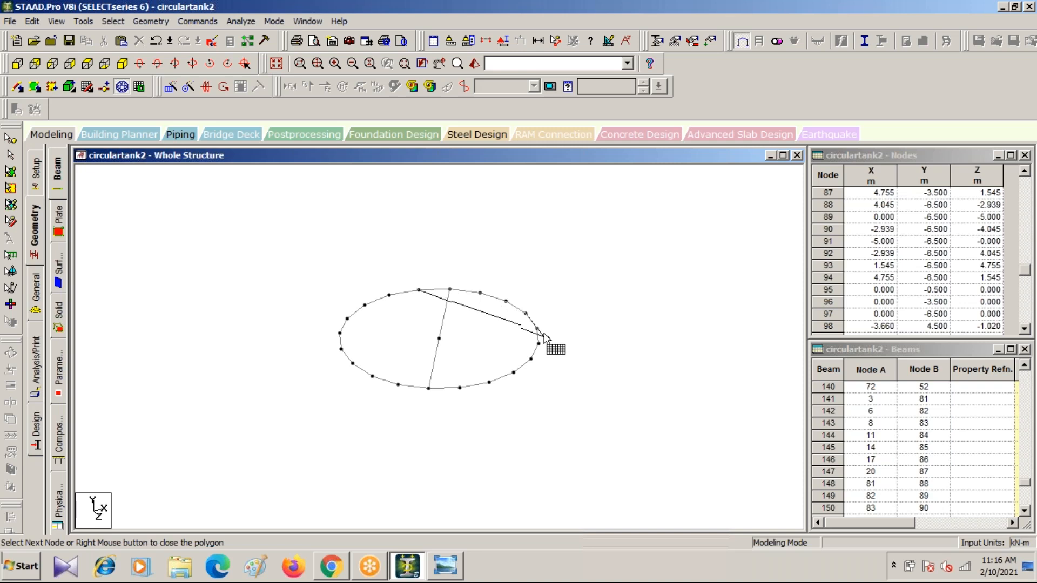
left_click(538, 344)
left_click(532, 359)
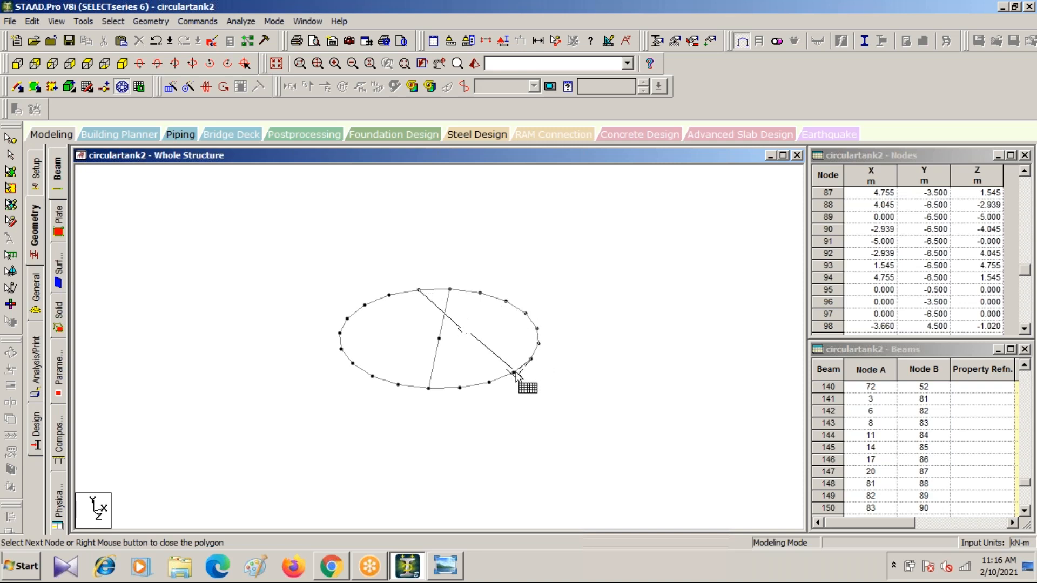
left_click(514, 373)
left_click(489, 382)
left_click(459, 388)
left_click(429, 388)
left_click(399, 385)
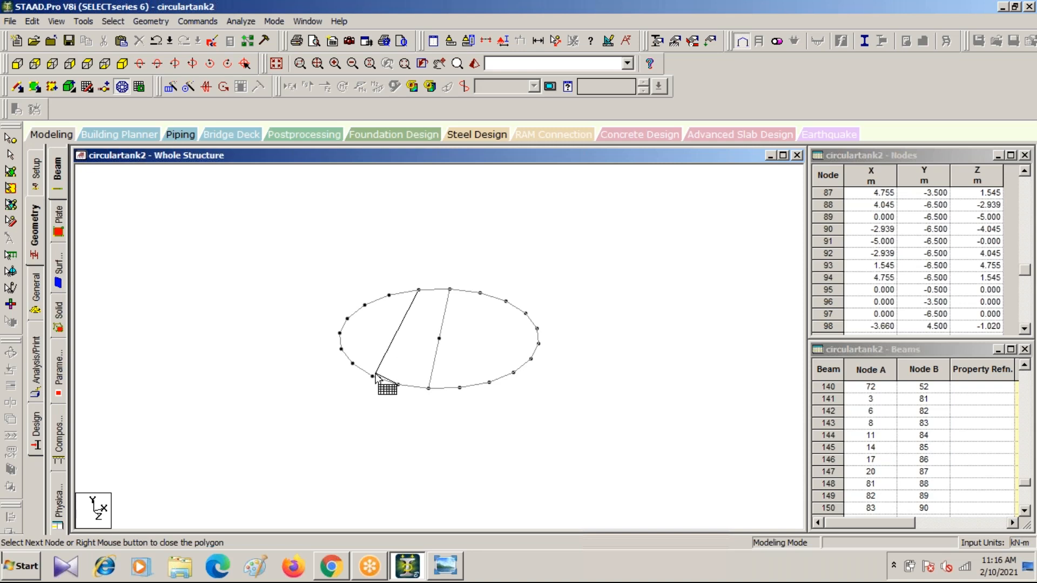
left_click(373, 376)
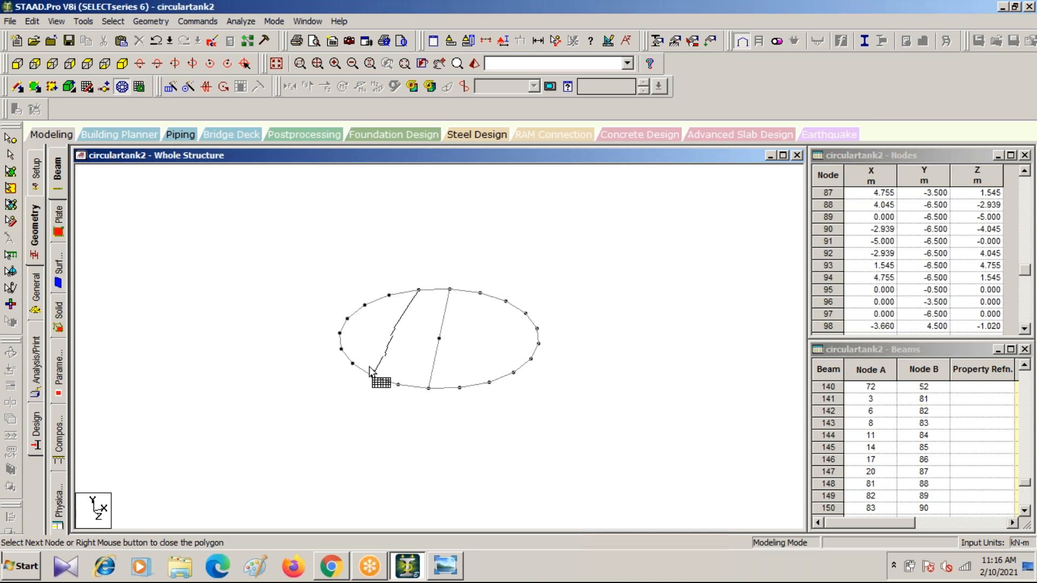
left_click(341, 349)
left_click(339, 333)
left_click(347, 319)
left_click(366, 306)
left_click(389, 295)
left_click(419, 291)
right_click(420, 292)
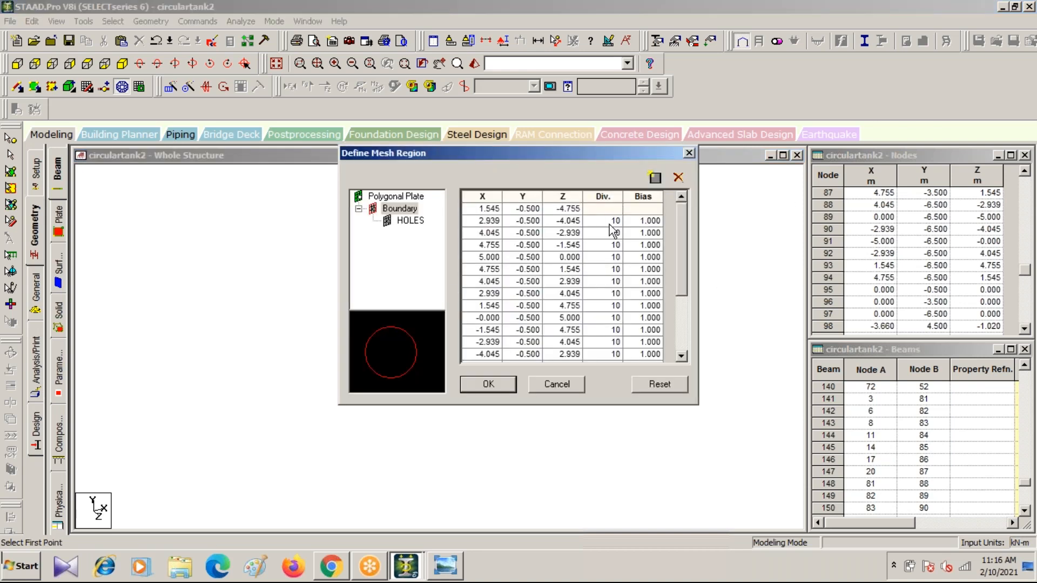
Set the divisions of every boundary edge of the bottom ring's mesh region to 1 and generate the floor mesh
type("1")
key("Down")
type("1")
key("Down")
key("1")
key("Down")
key("1")
key("Down")
key("1")
key("Down")
type("1")
key("Down")
type("1")
key("Down")
type("1")
key("Down")
type("1")
key("Down")
type("1")
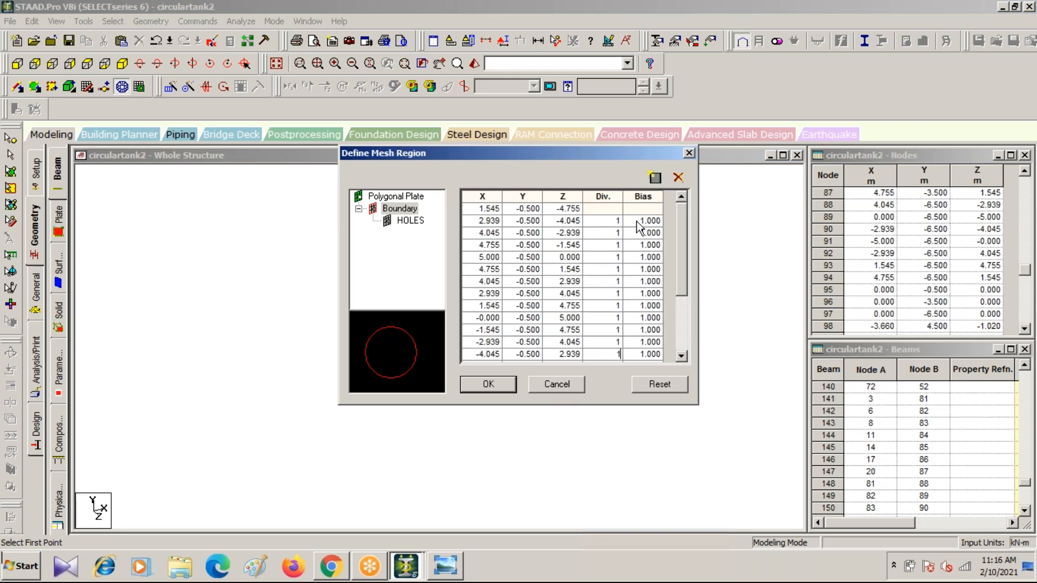
key("Down")
type("1")
key("Down")
type("1")
key("Down")
type("1")
key("Down")
type("1")
key("Down")
type("1")
key("Down")
type("1")
key("Down")
type("1")
key("Down")
type("1")
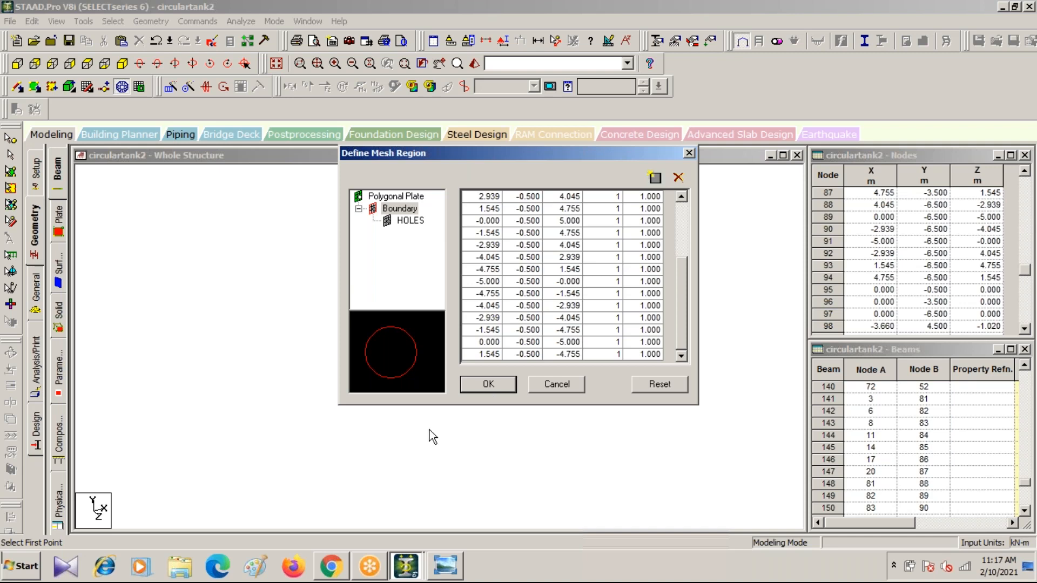
left_click(477, 389)
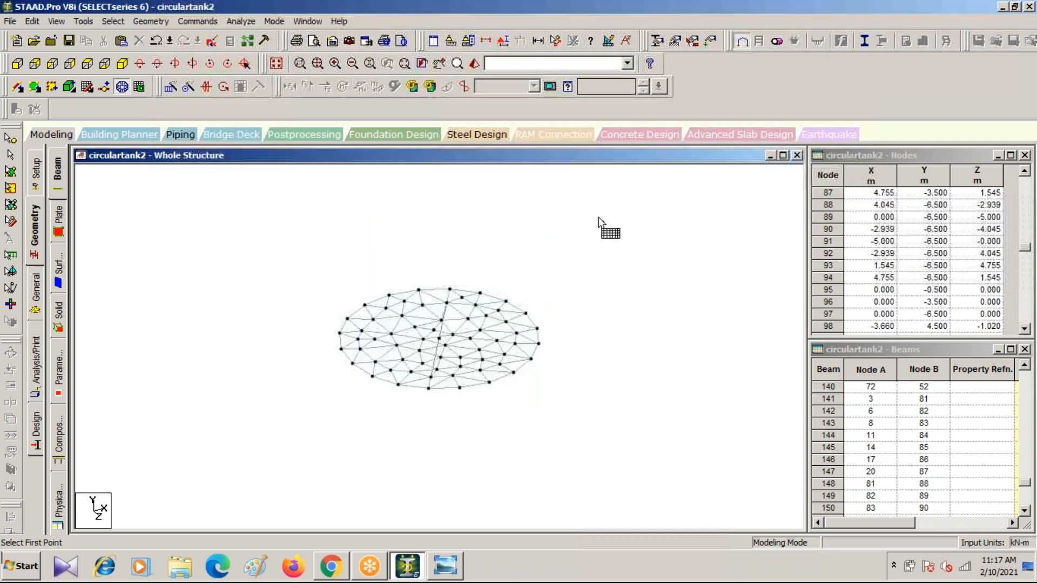
Display the whole structure, examine the completed tank in the 3D rendered view, and close that view
left_click(272, 63)
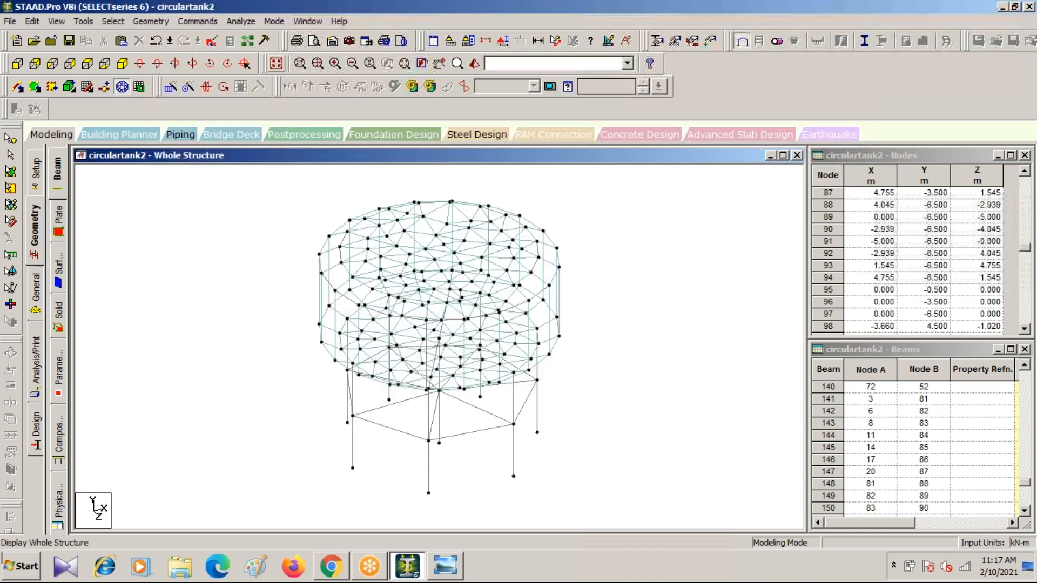
left_click(474, 63)
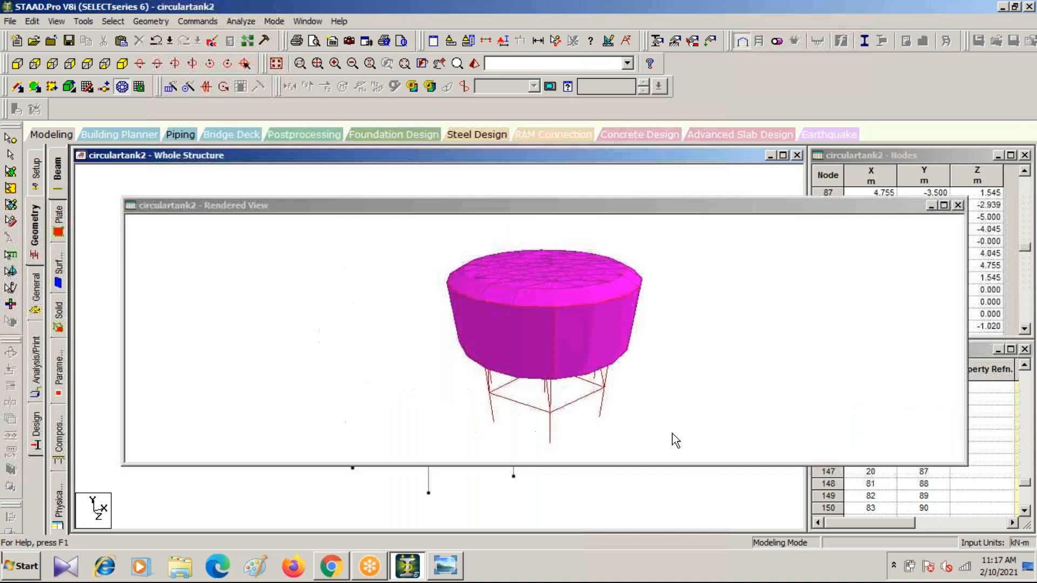
left_click_drag(672, 433, 622, 405)
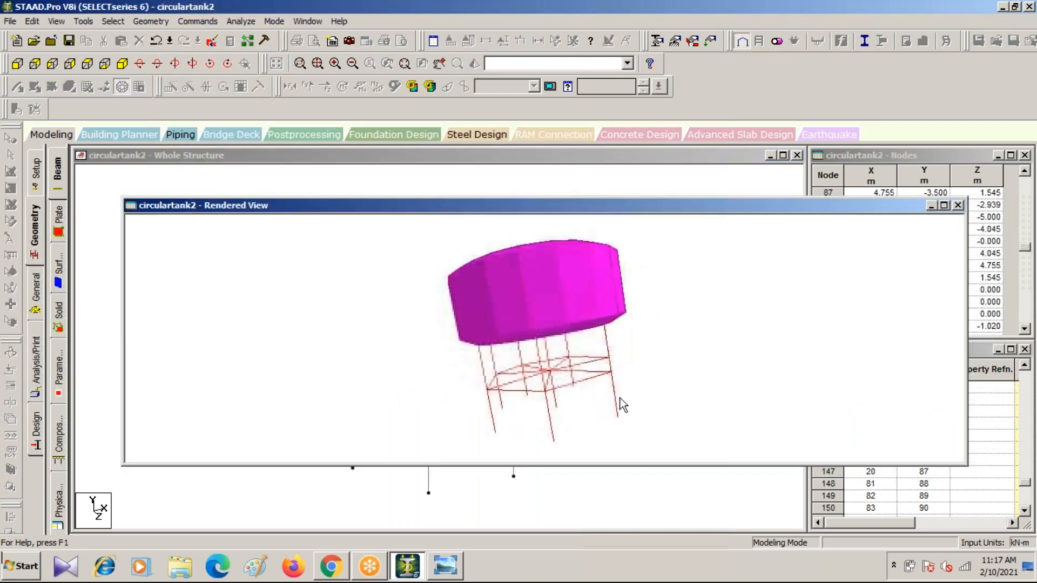
left_click(956, 205)
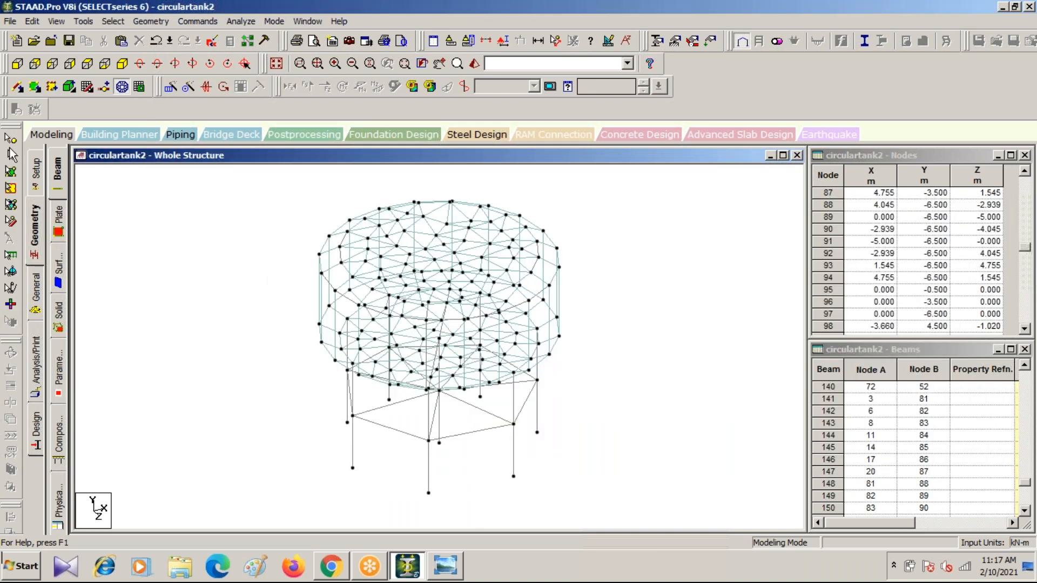
Define two rectangular concrete section properties: 0.45 x 0.45 m, and 0.45 m deep (YD) by 0.3 m wide (ZD)
left_click(41, 296)
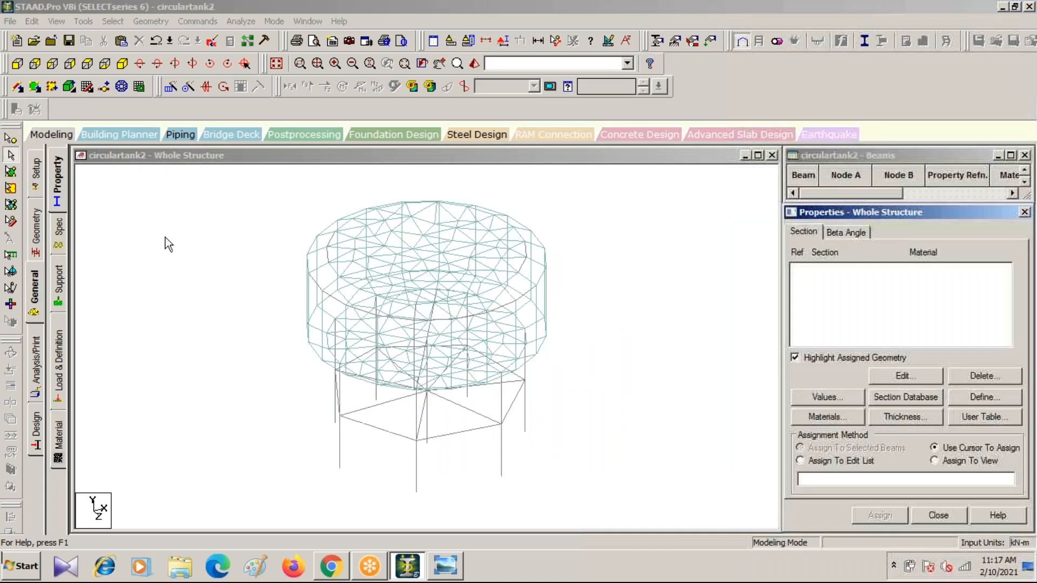
left_click(982, 398)
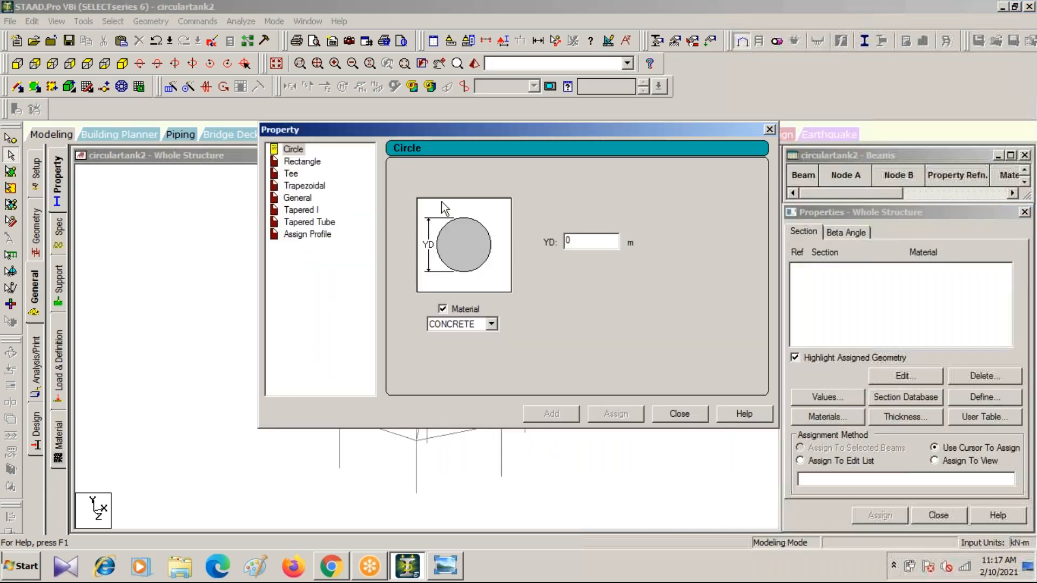
left_click(303, 162)
double_click(581, 229)
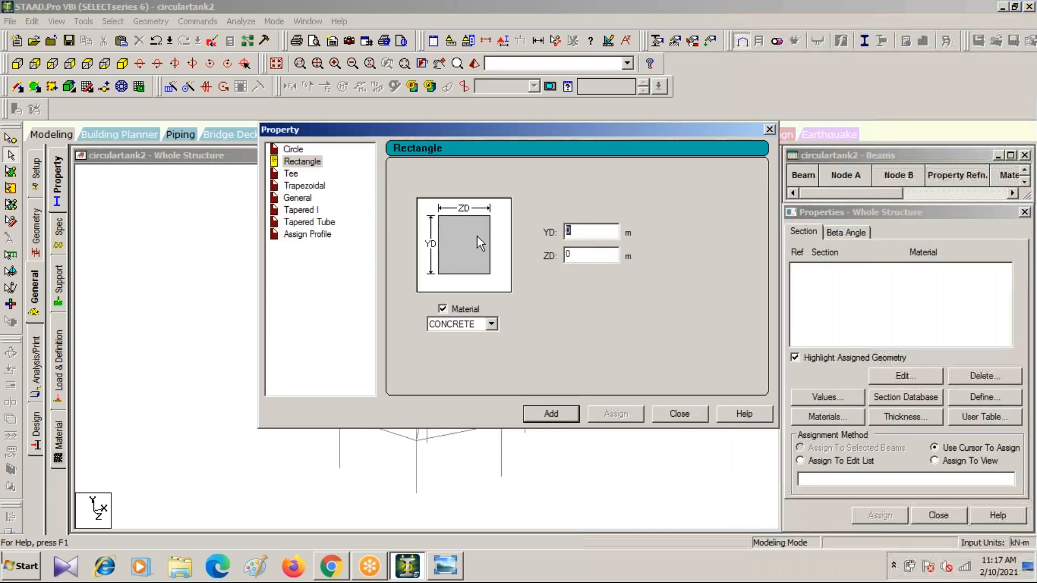
type(".45")
key("Tab")
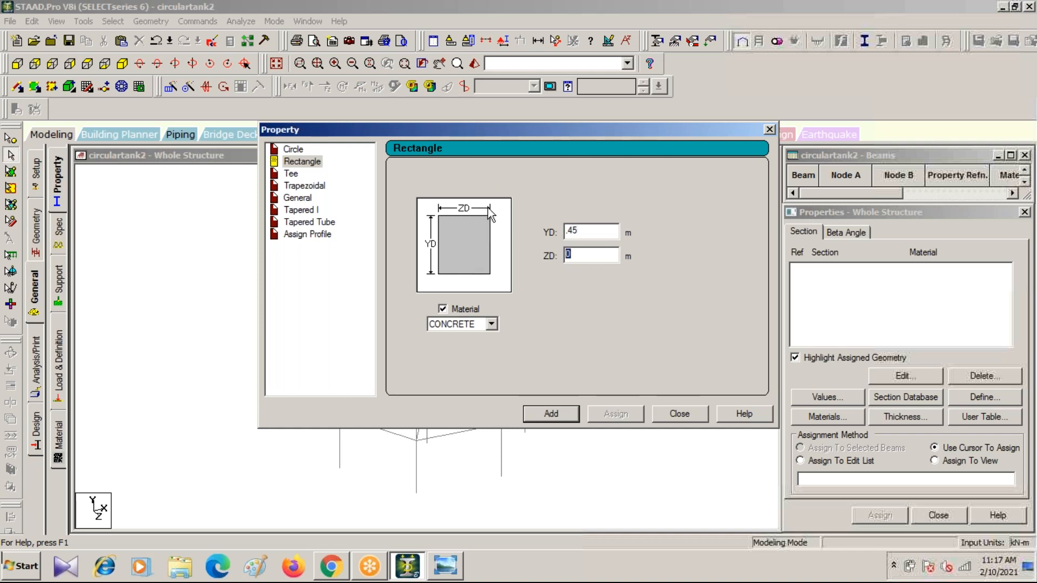
left_click(567, 416)
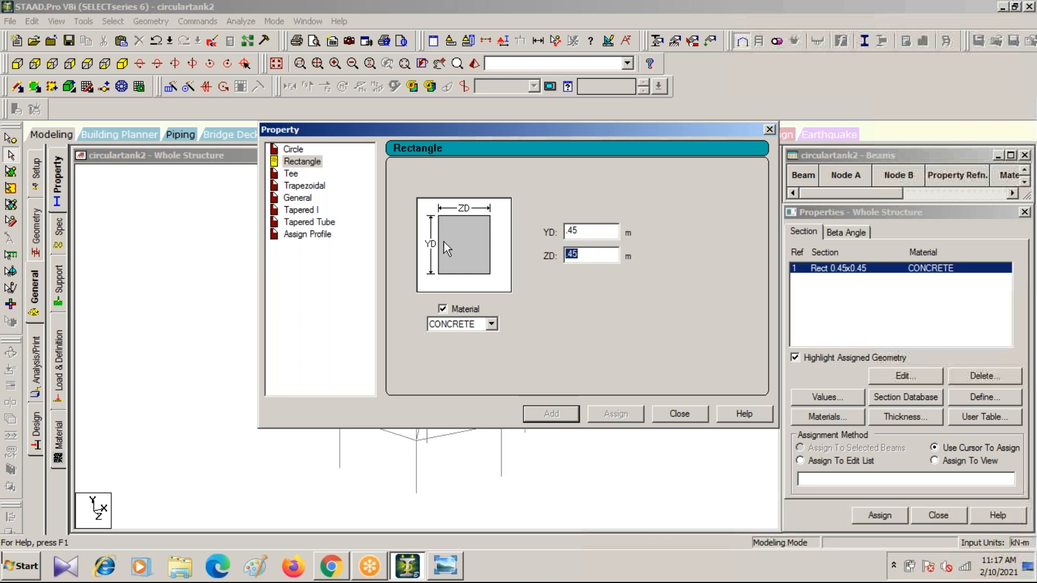
type(".3")
left_click(552, 420)
left_click(769, 131)
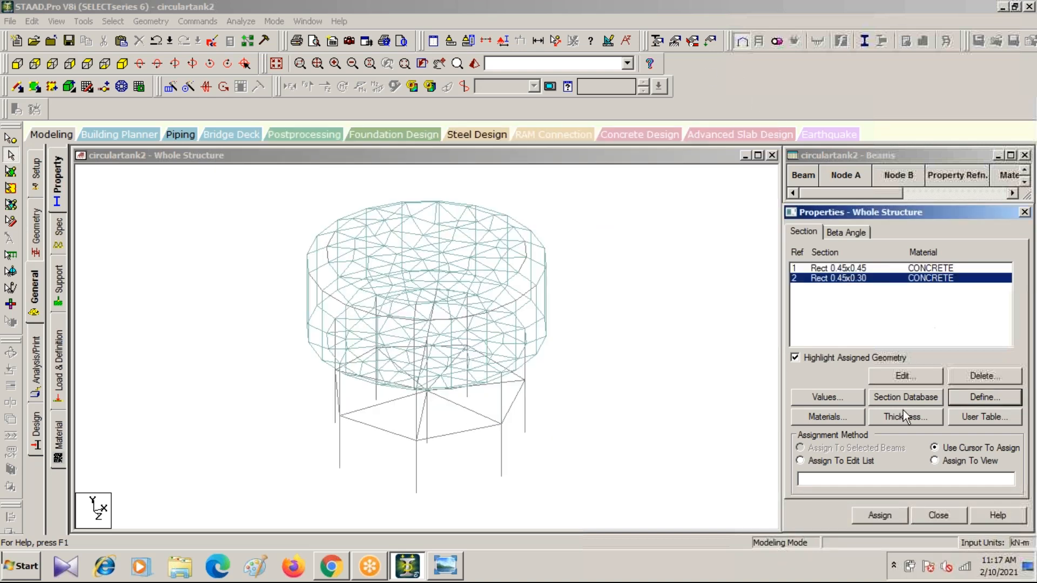
Add a concrete plate element thickness property of 0.2 m at all four nodes
left_click(905, 418)
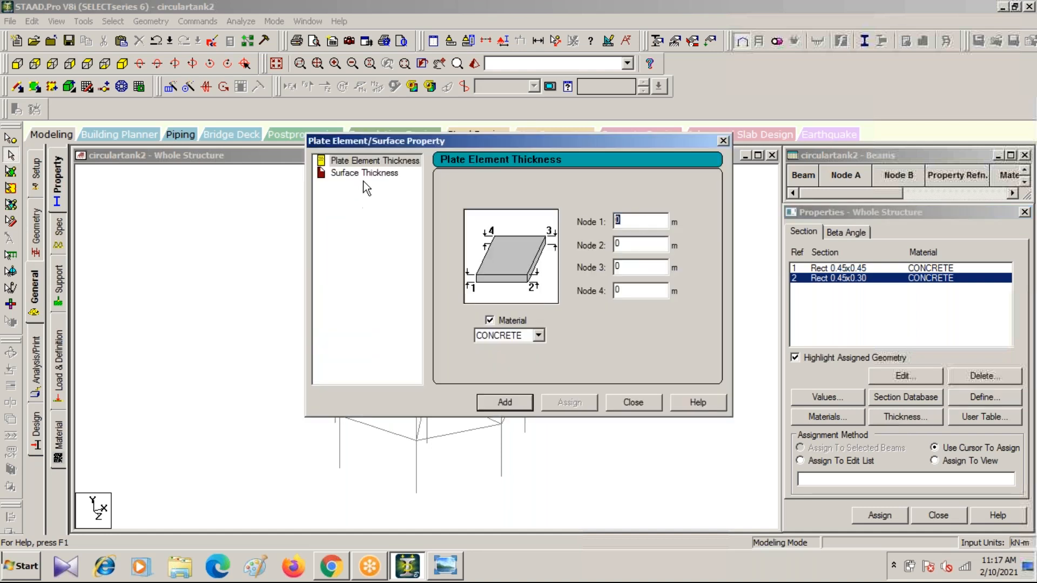
type(".2")
left_click(505, 403)
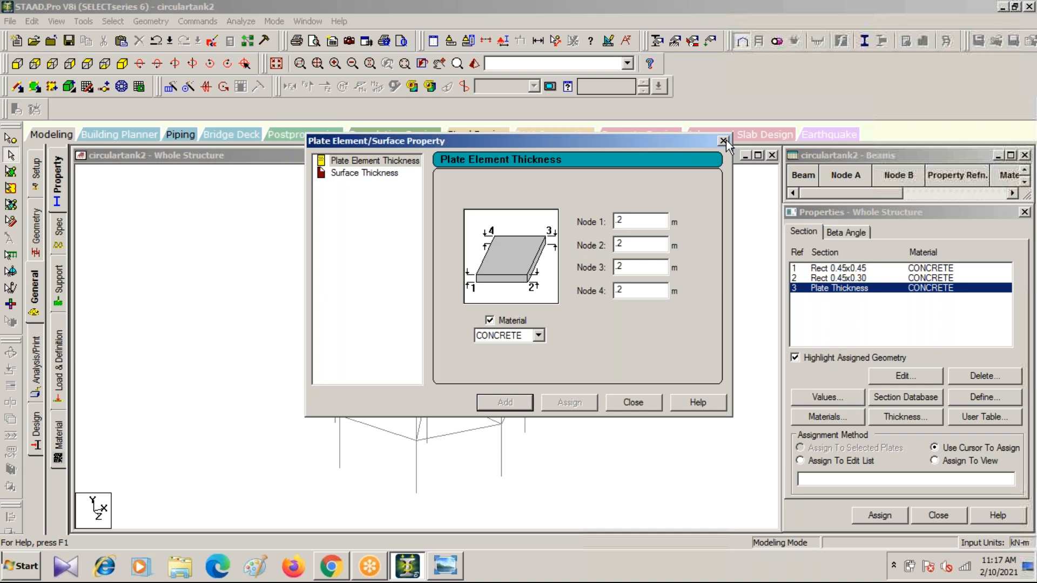
left_click(724, 141)
Assign the Rect 0.45x0.45 section to all members parallel to Y, and clear the selection
left_click(846, 270)
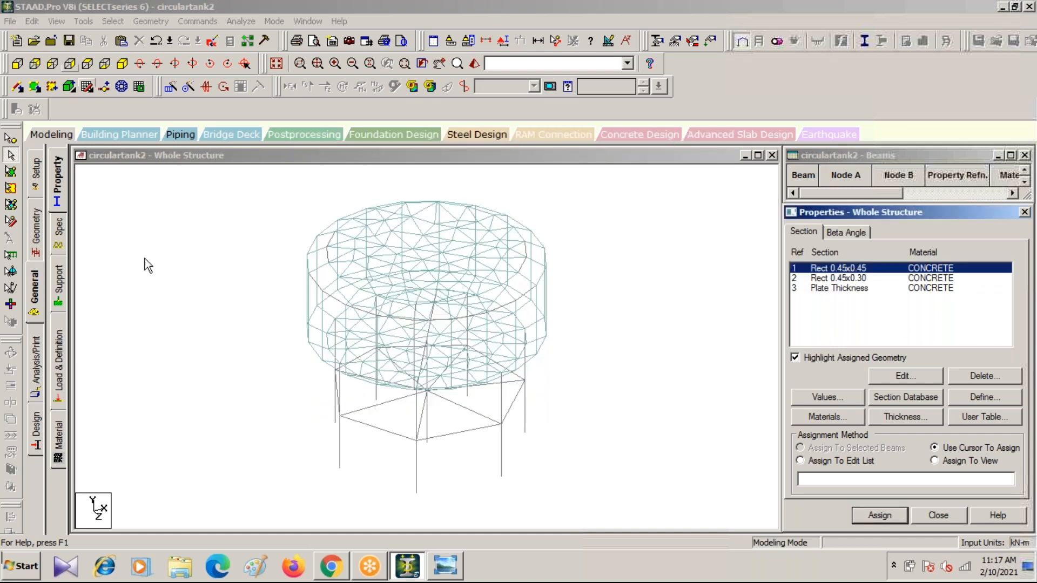
left_click(167, 287)
left_click(111, 22)
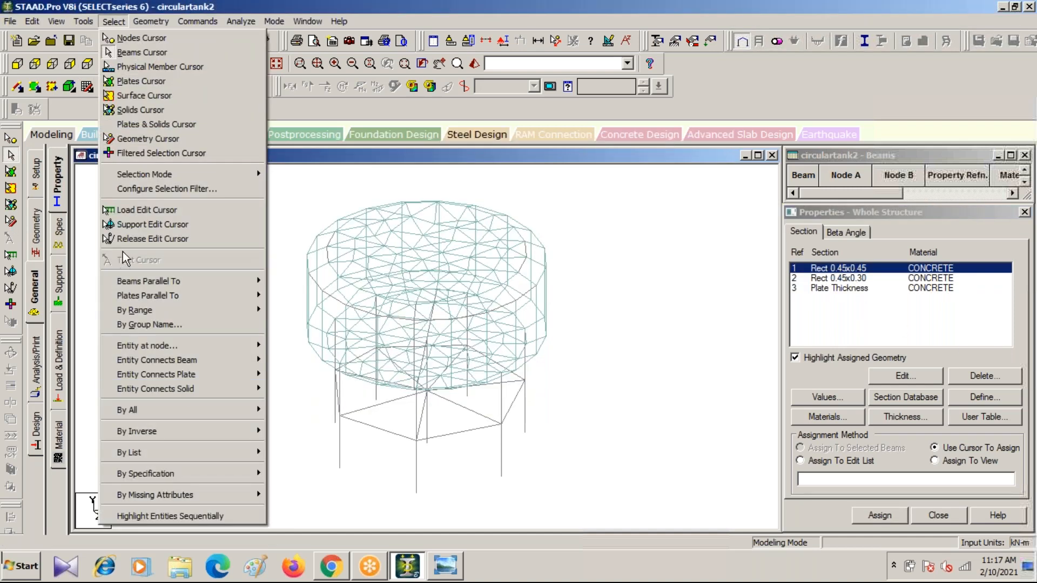
mouse_move(130, 282)
left_click(308, 295)
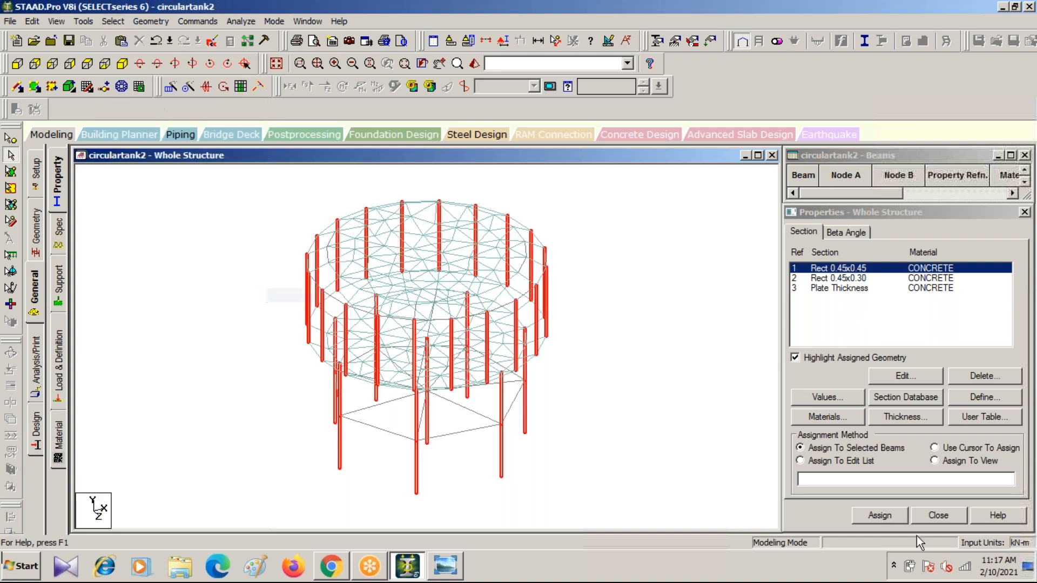
left_click(879, 515)
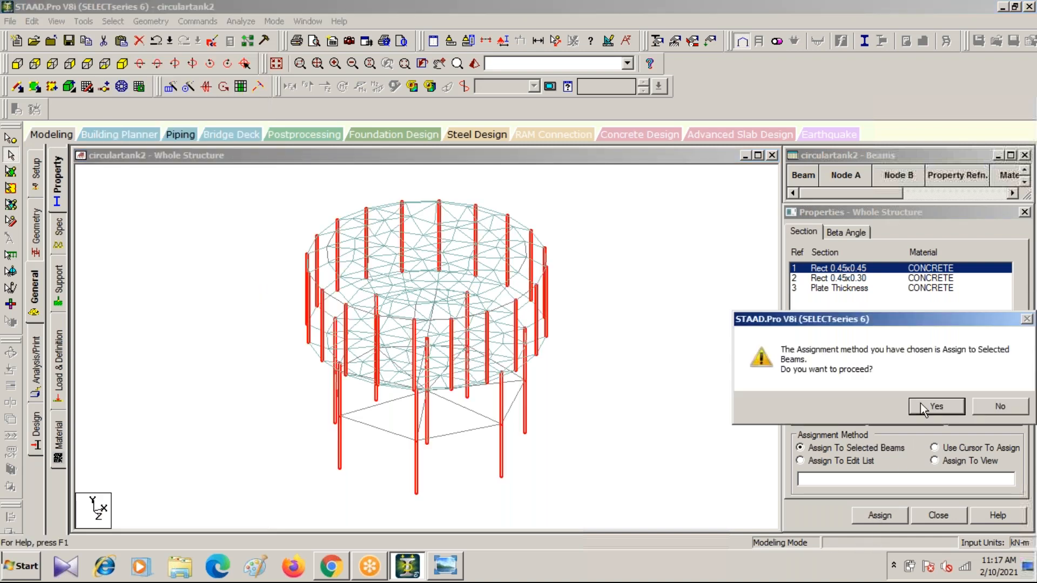
left_click(921, 403)
left_click(734, 418)
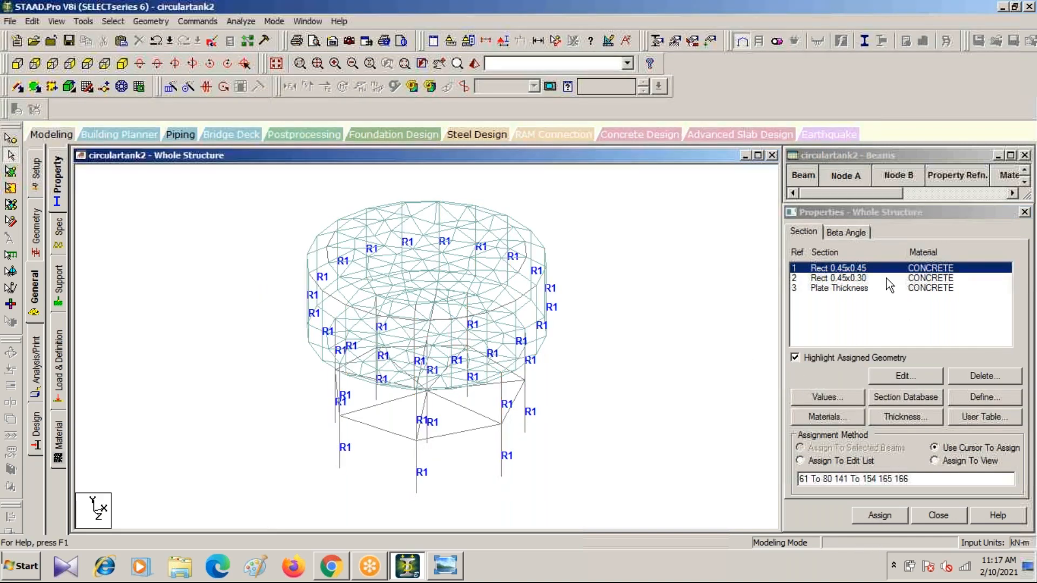
Choose the Rect 0.45x0.30 section, try selecting the beams parallel to X and Z, and clear that selection
left_click(880, 279)
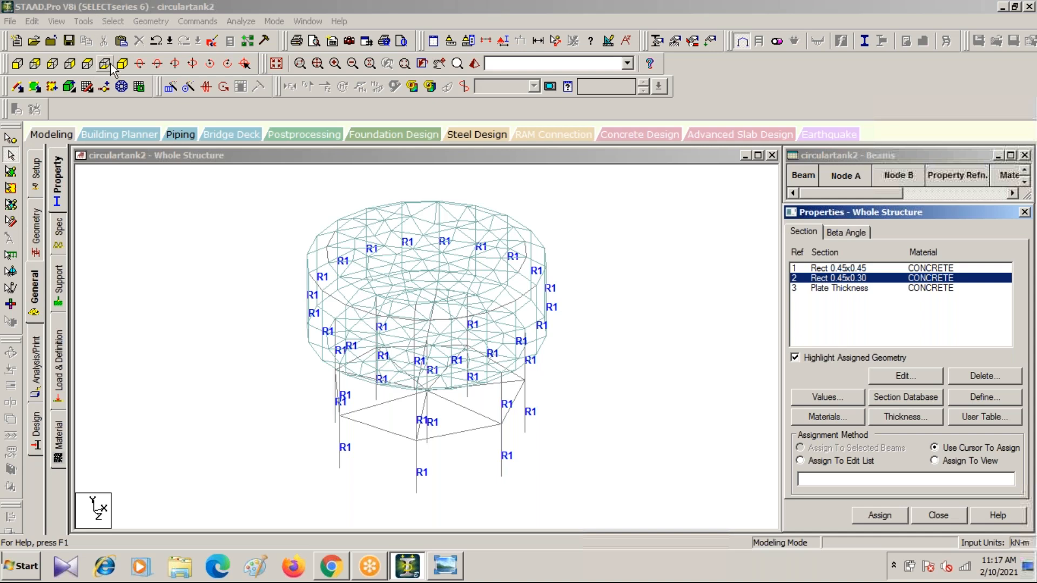
left_click(112, 21)
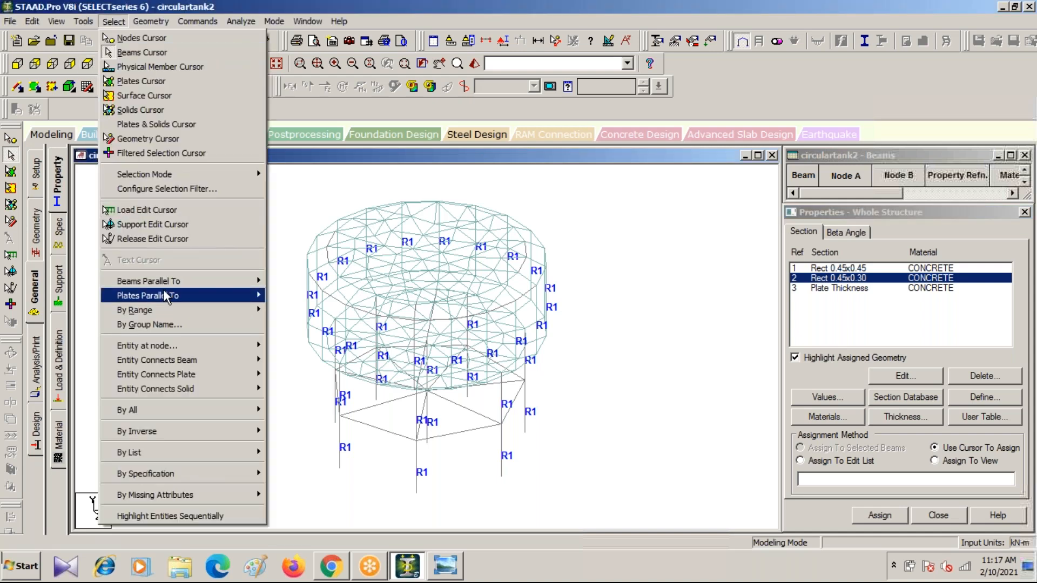
mouse_move(171, 282)
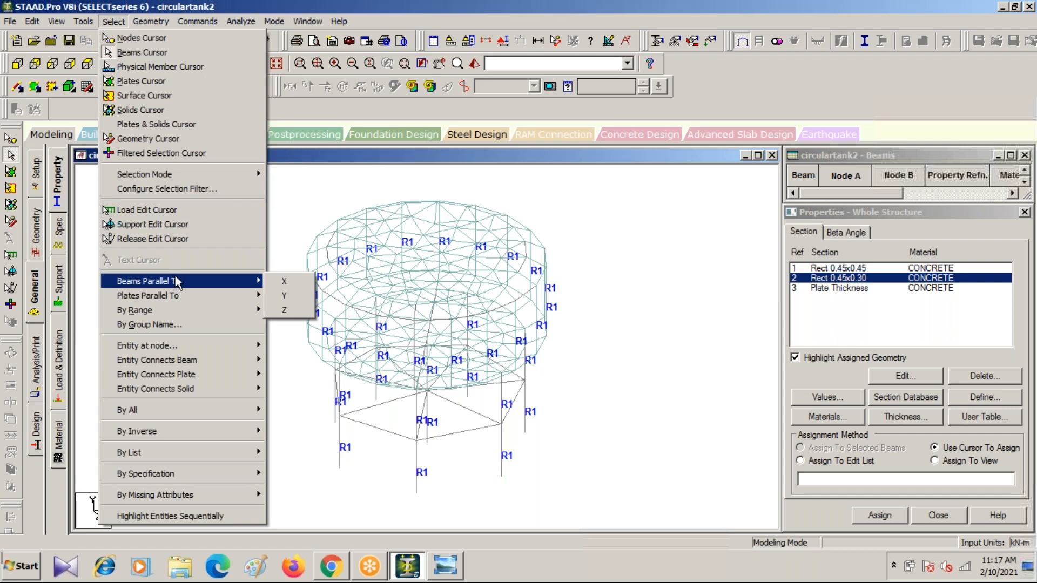
left_click(282, 282)
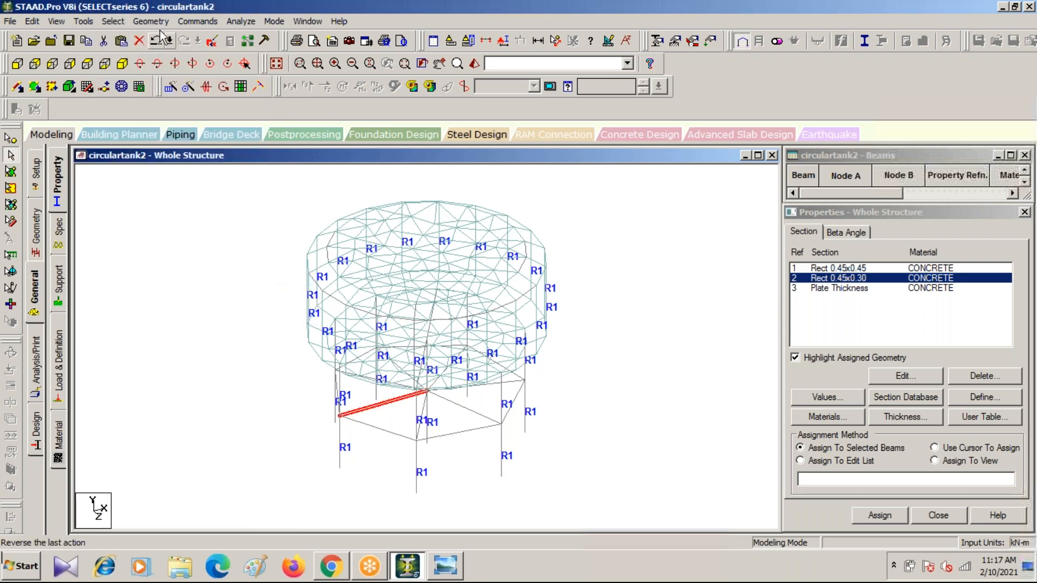
left_click(114, 21)
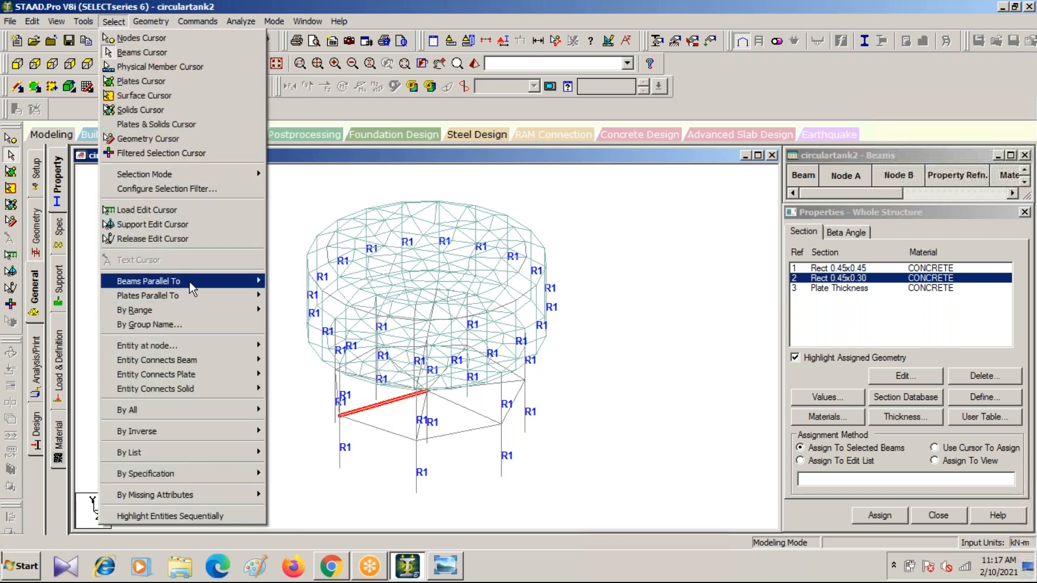
mouse_move(189, 282)
left_click(282, 310)
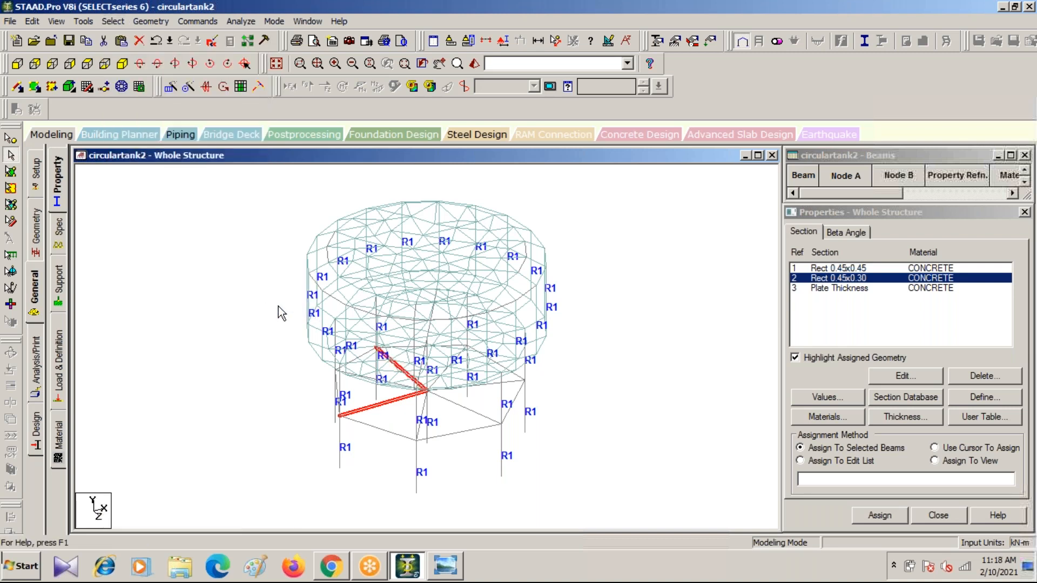
left_click(138, 385)
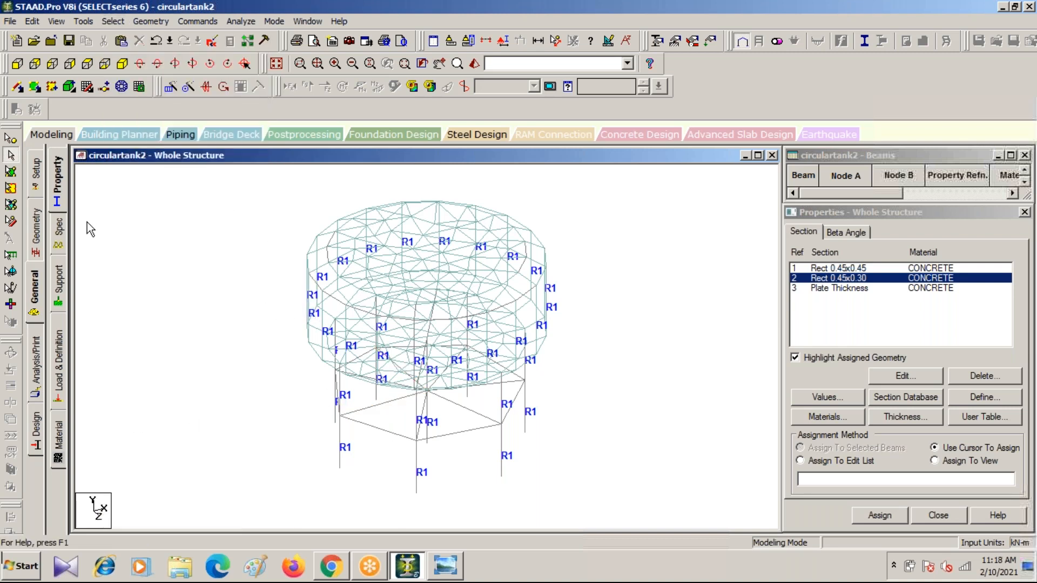
Assign the Rect 0.45x0.30 section to all beams at the tank roof, tank floor and column bracing levels, and clear the selection
left_click(17, 68)
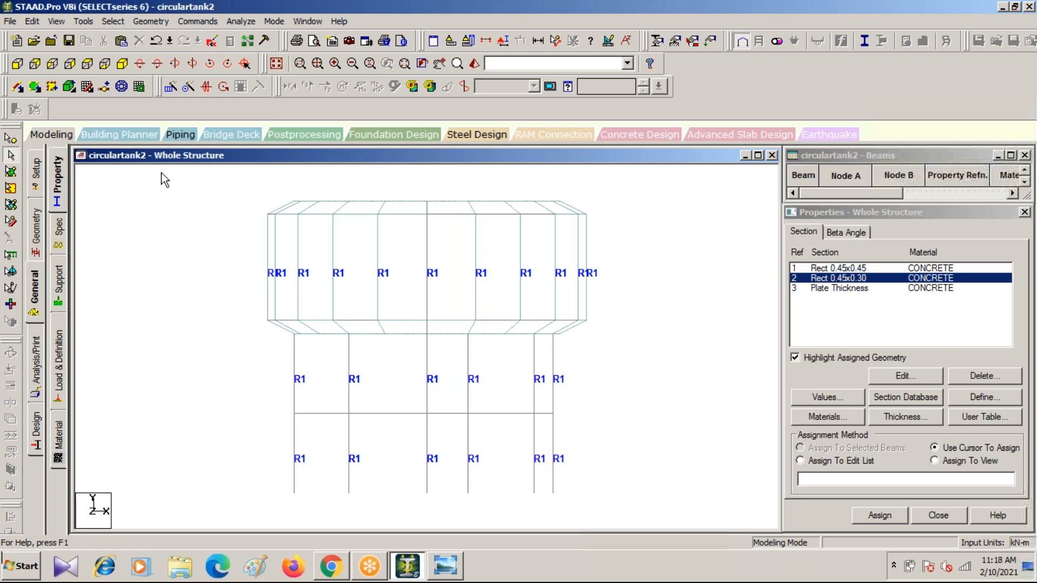
left_click_drag(257, 189, 589, 205)
left_click_drag(248, 207, 597, 222)
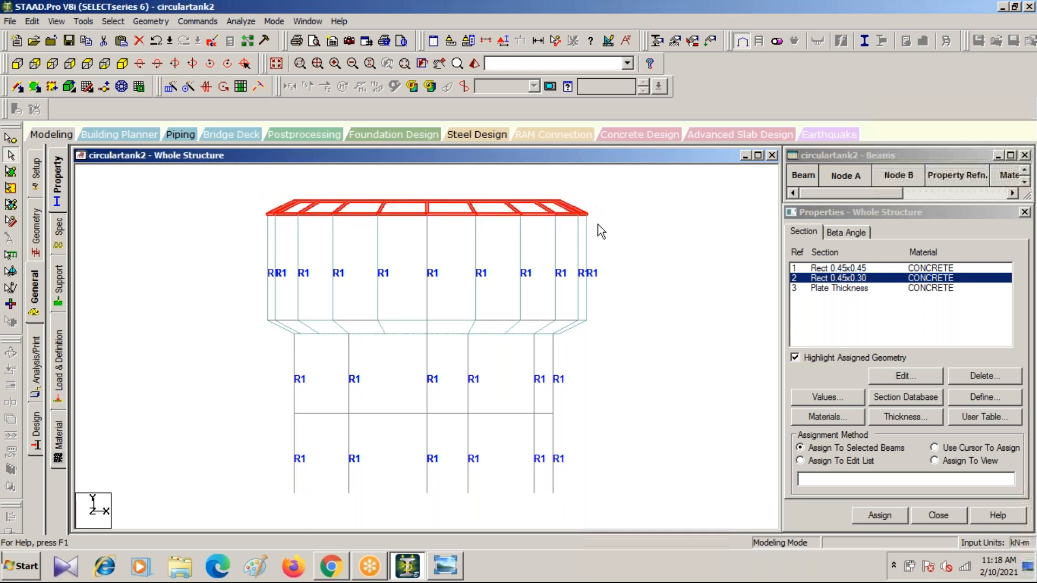
left_click(150, 216)
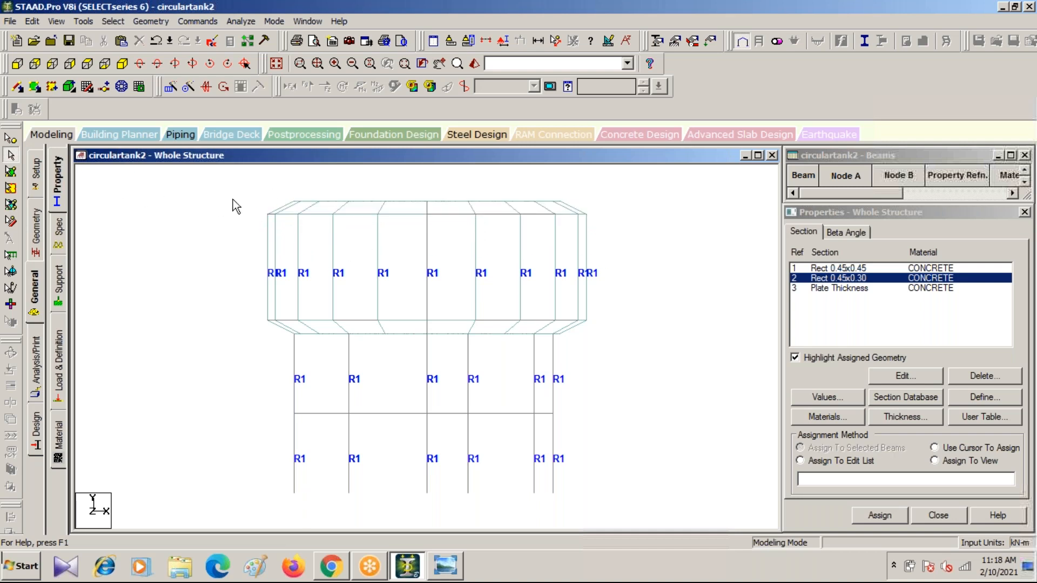
left_click_drag(281, 189, 595, 217)
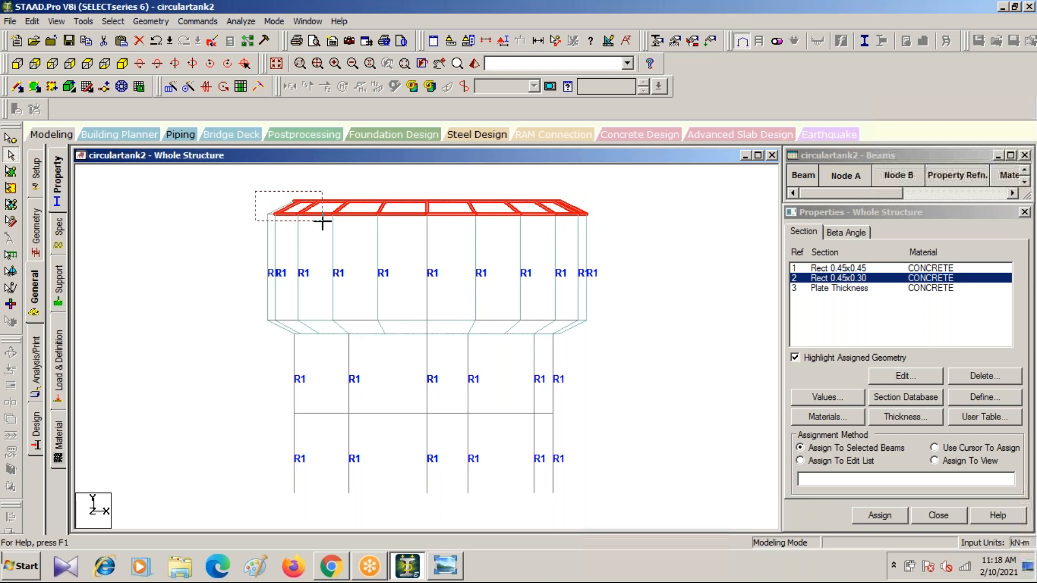
left_click_drag(261, 319, 601, 338)
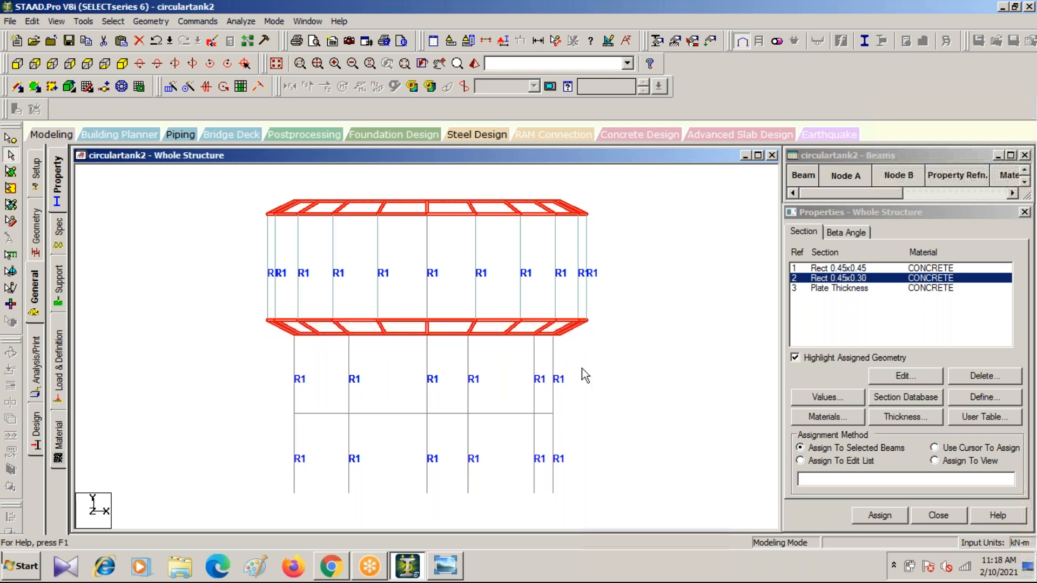
left_click_drag(284, 406, 583, 420)
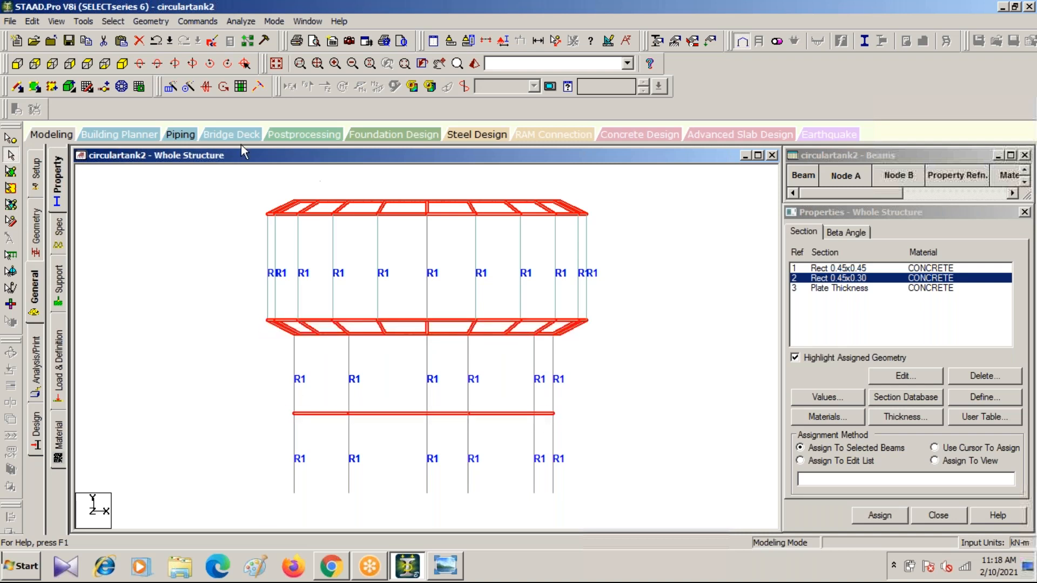
left_click(122, 63)
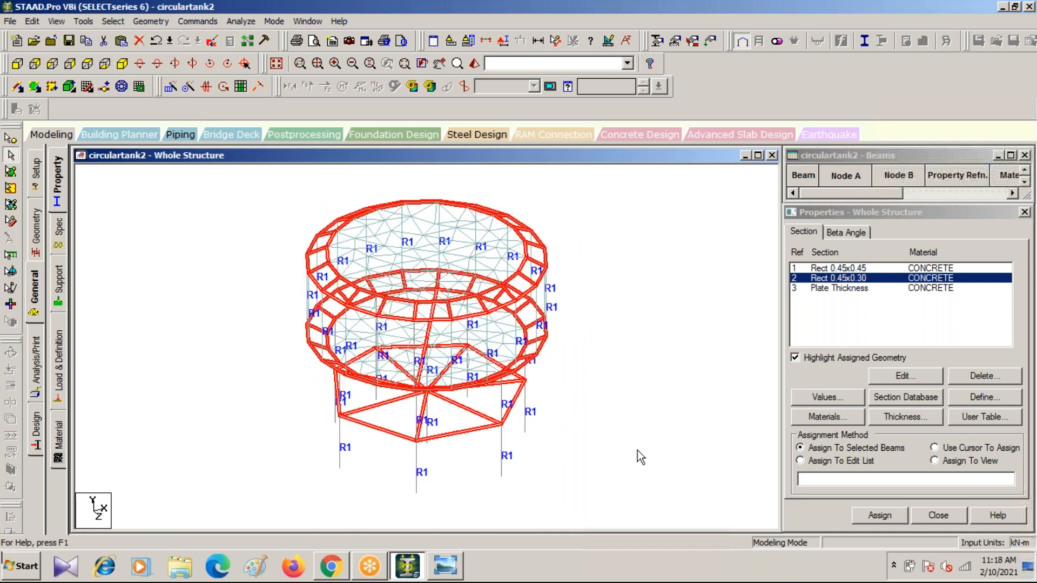
left_click(879, 515)
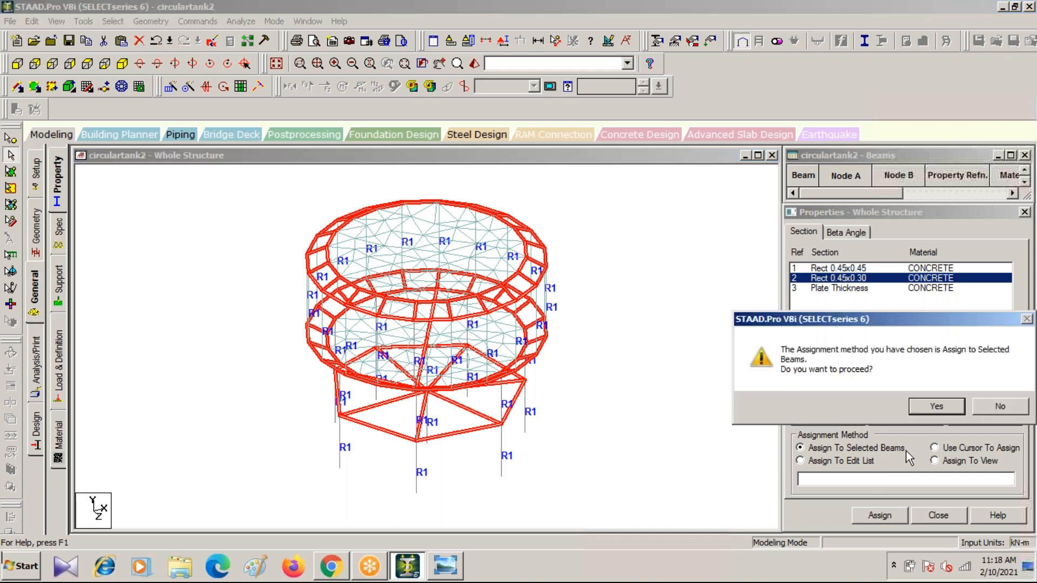
left_click(927, 409)
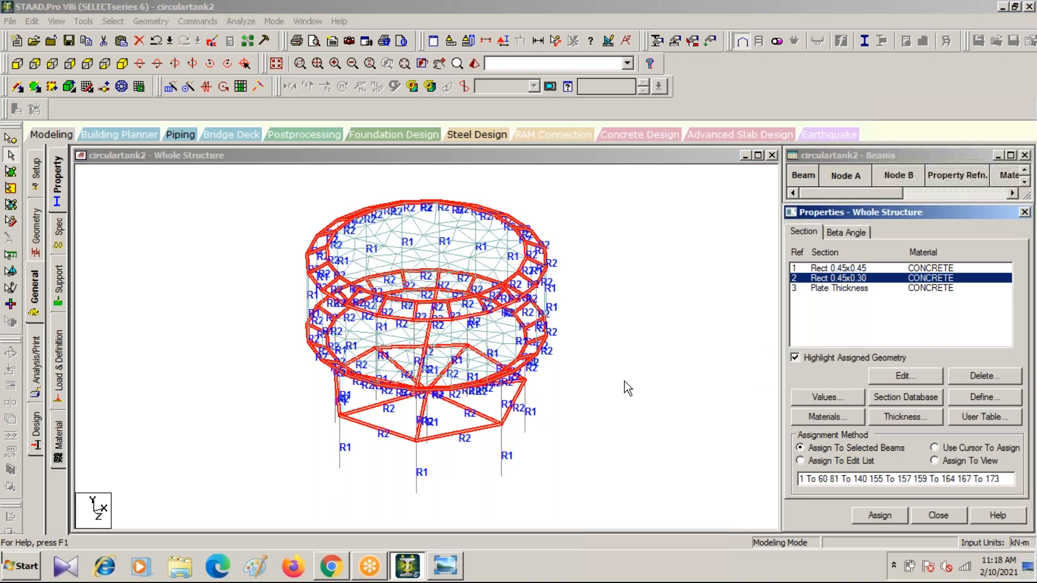
left_click(624, 381)
Assign the concrete Plate Thickness property to all plates of the tank
left_click(841, 289)
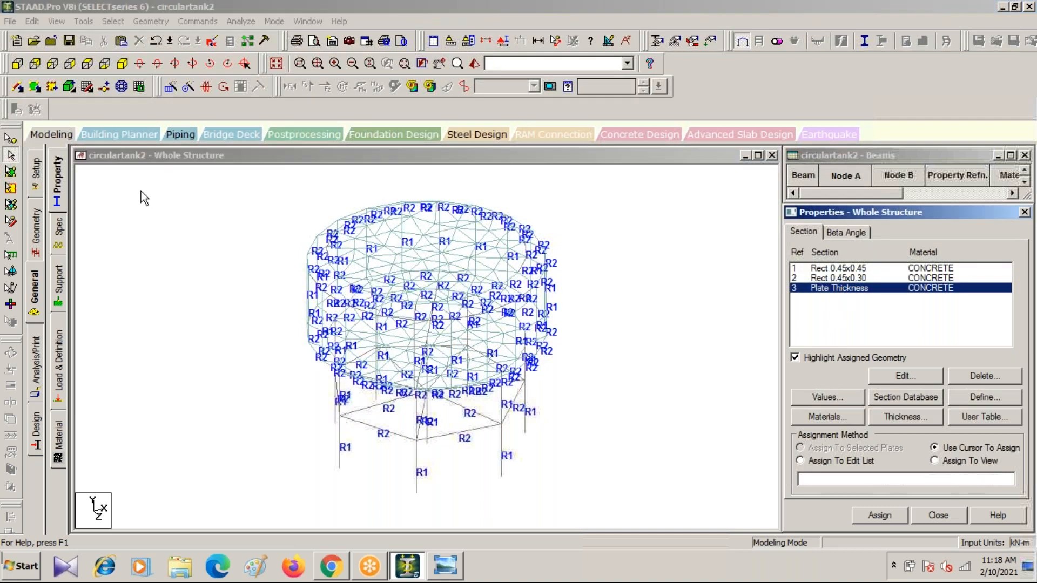
left_click_drag(198, 198, 660, 414)
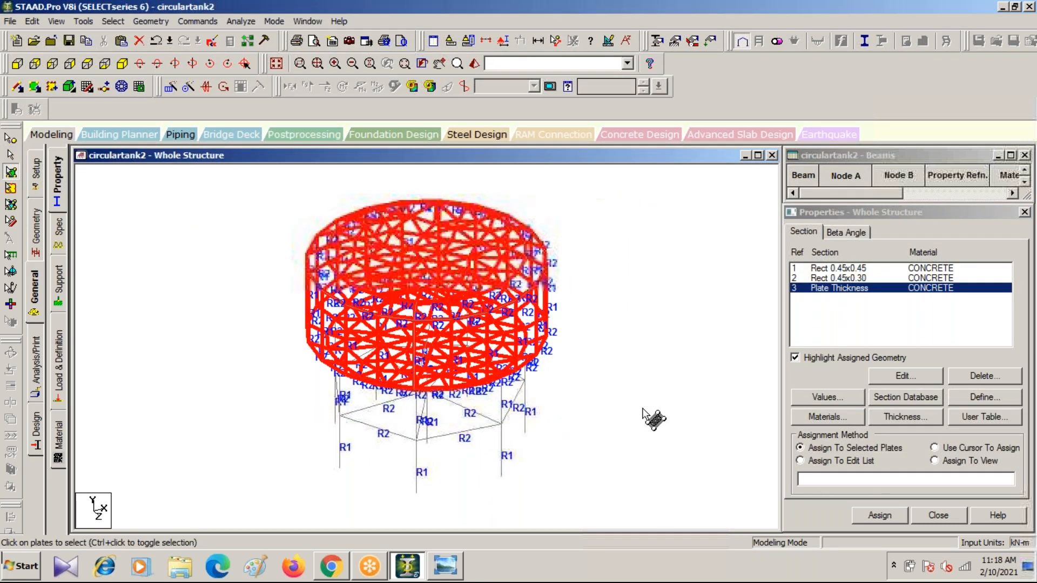
left_click(885, 516)
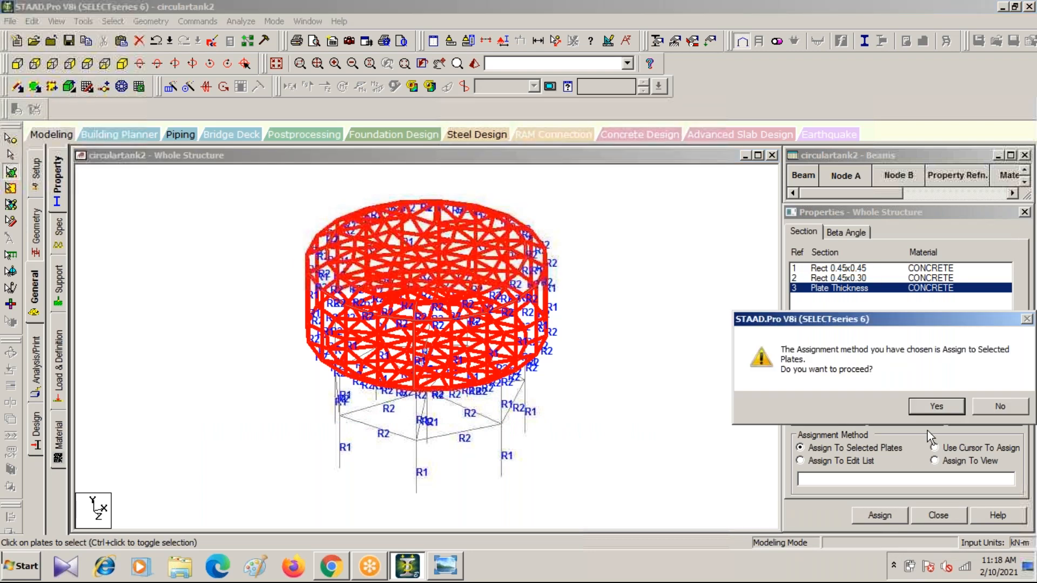
left_click(936, 408)
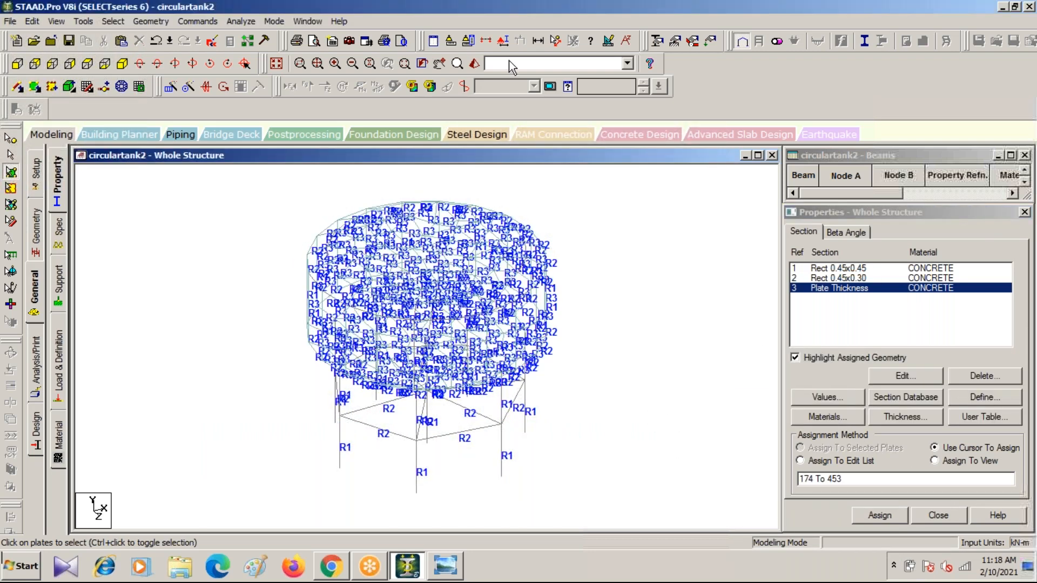
Examine the tank with its assigned sections from several angles in the 3D rendered view, and close that view
left_click(475, 66)
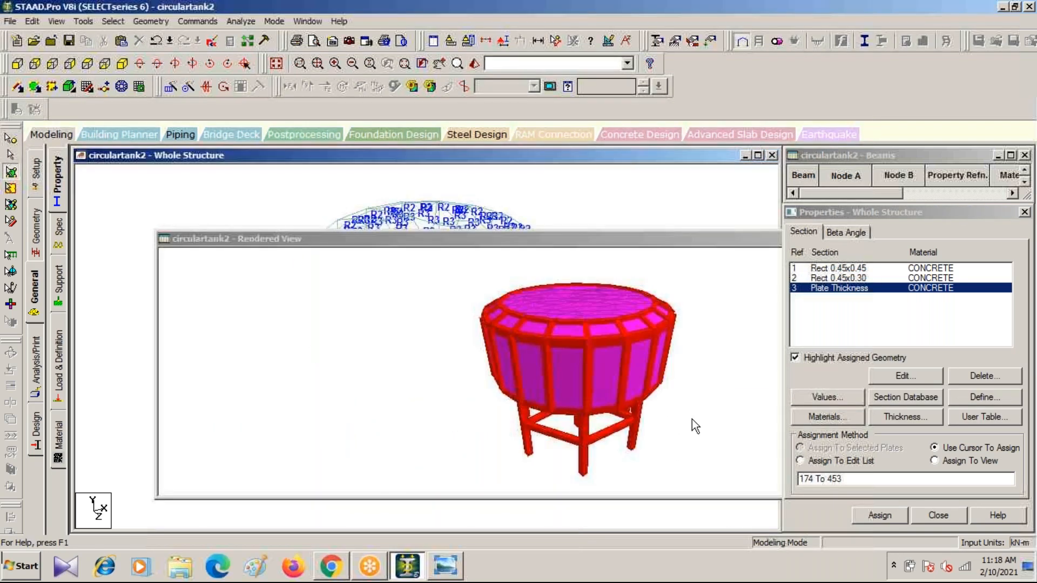
left_click_drag(693, 420, 542, 361)
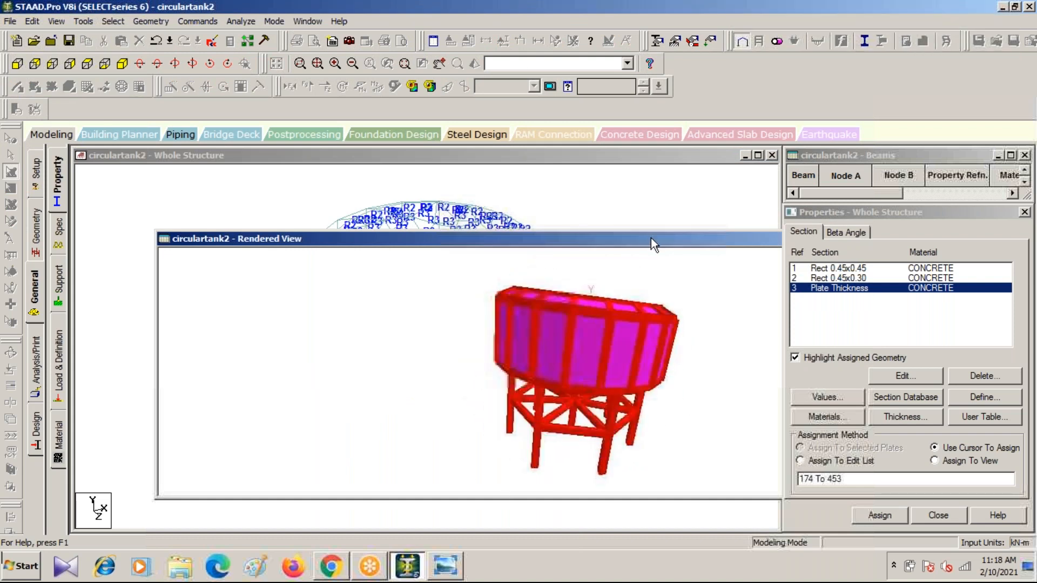
left_click_drag(650, 238, 405, 343)
left_click(527, 342)
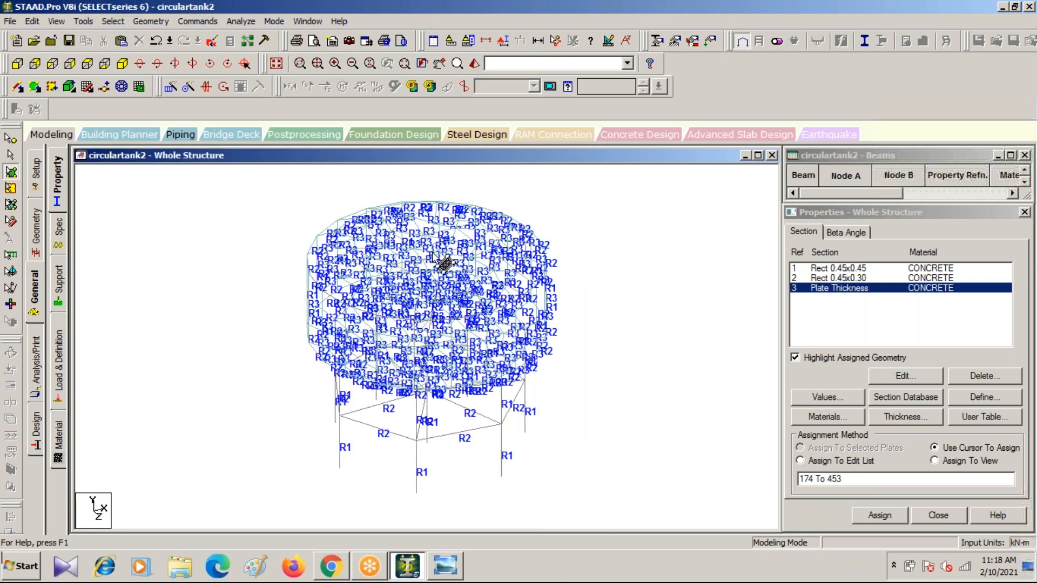
Create a fixed support definition for the structure
left_click(57, 292)
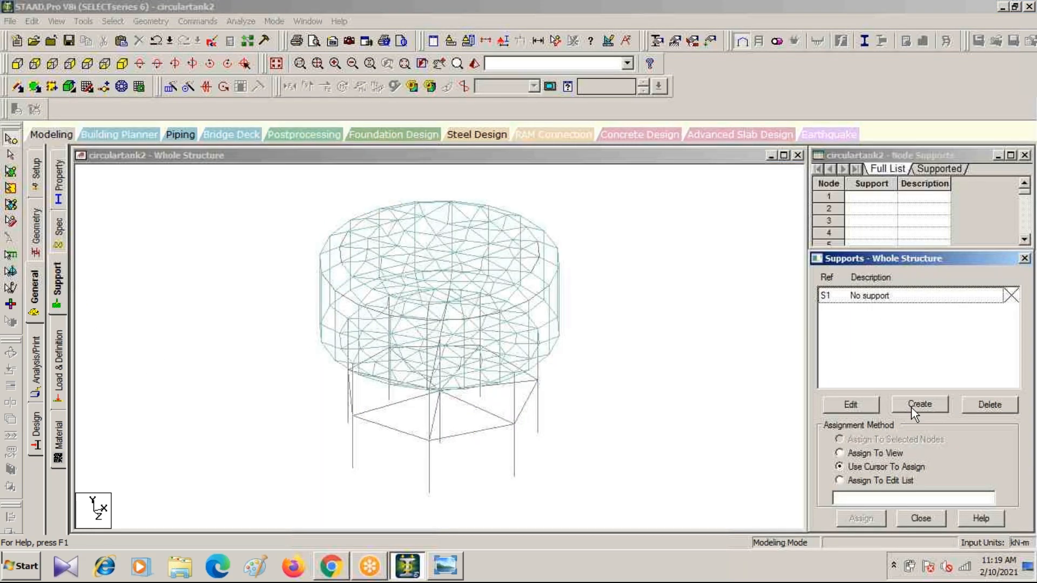
left_click(910, 406)
left_click(817, 532)
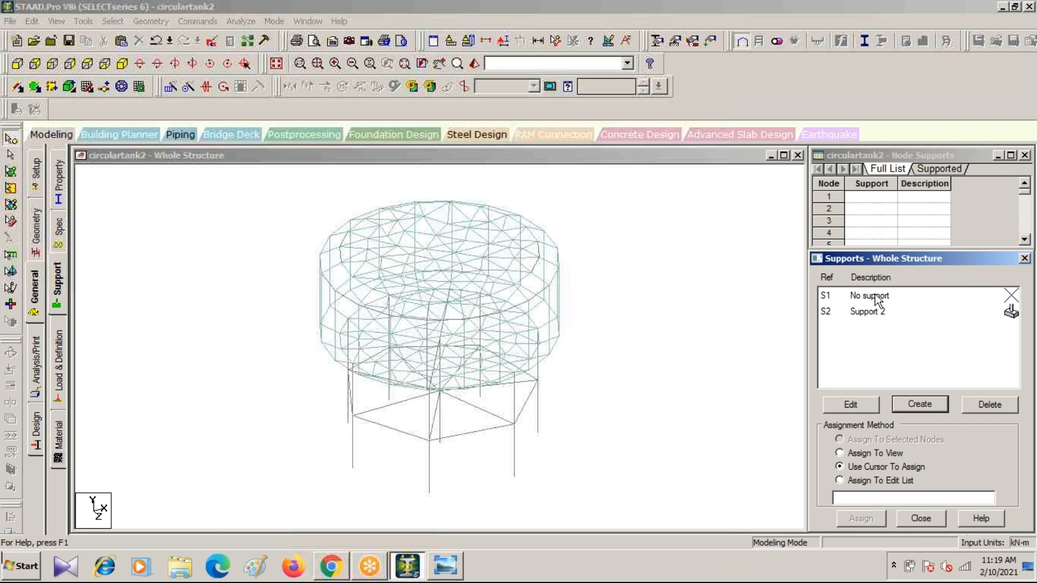
Assign the fixed support to all nodes at the column bases
left_click(861, 313)
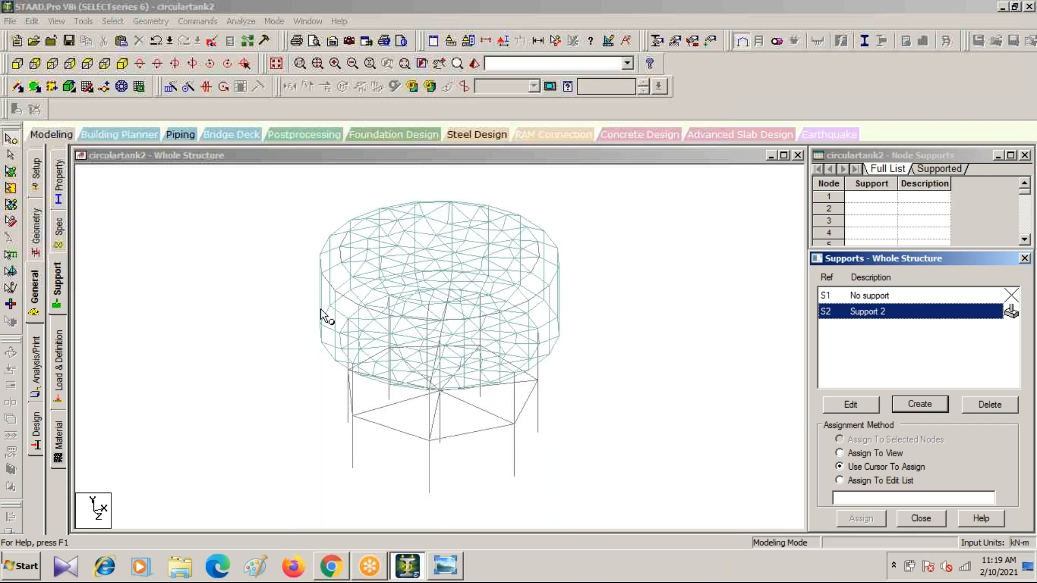
left_click(17, 64)
left_click_drag(287, 472, 599, 507)
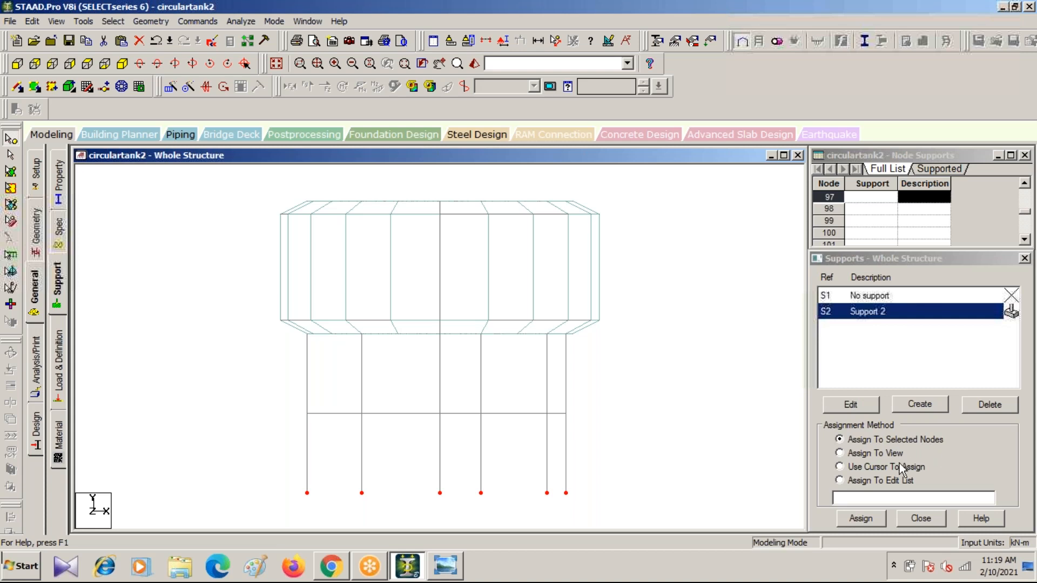
left_click(861, 520)
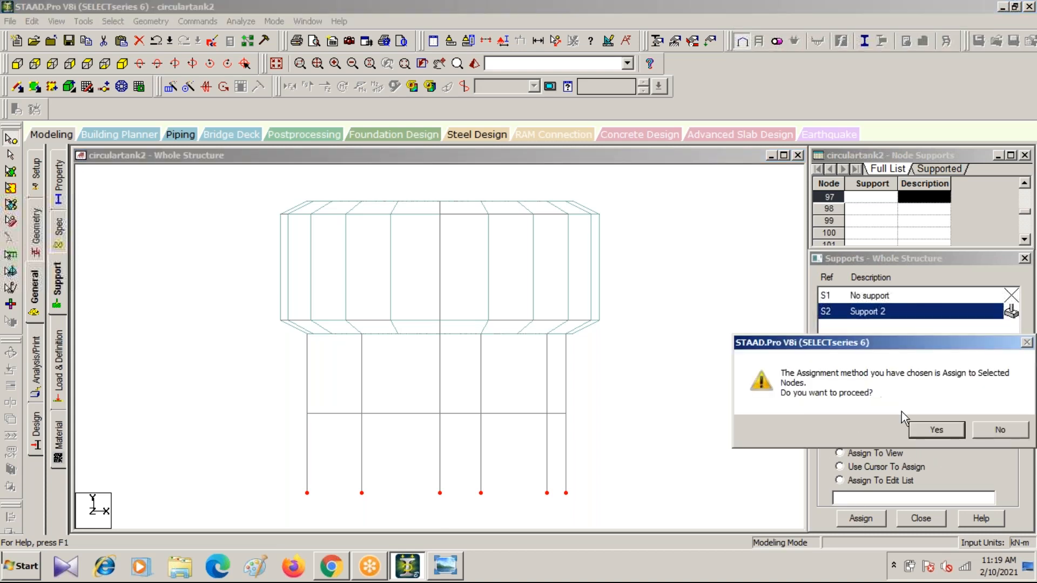
left_click(938, 430)
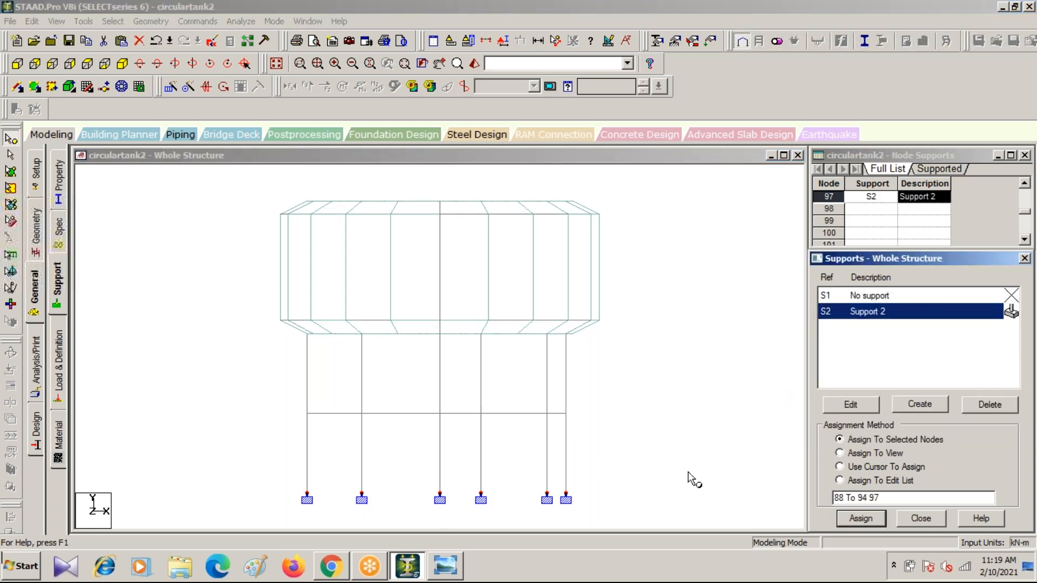
Add primary load case 1 with loading type Dead and the title DL
left_click(58, 362)
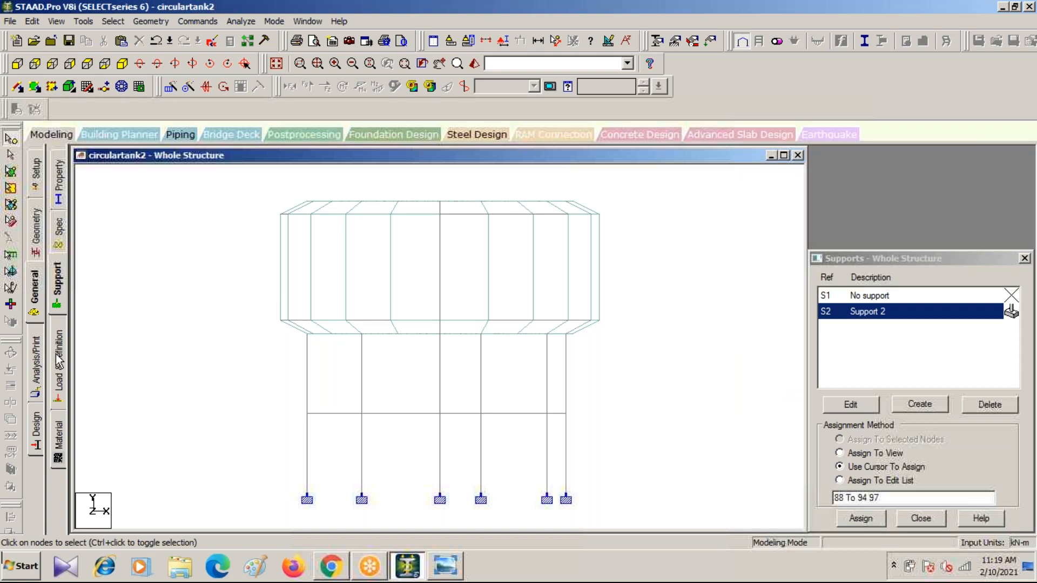
left_click(852, 183)
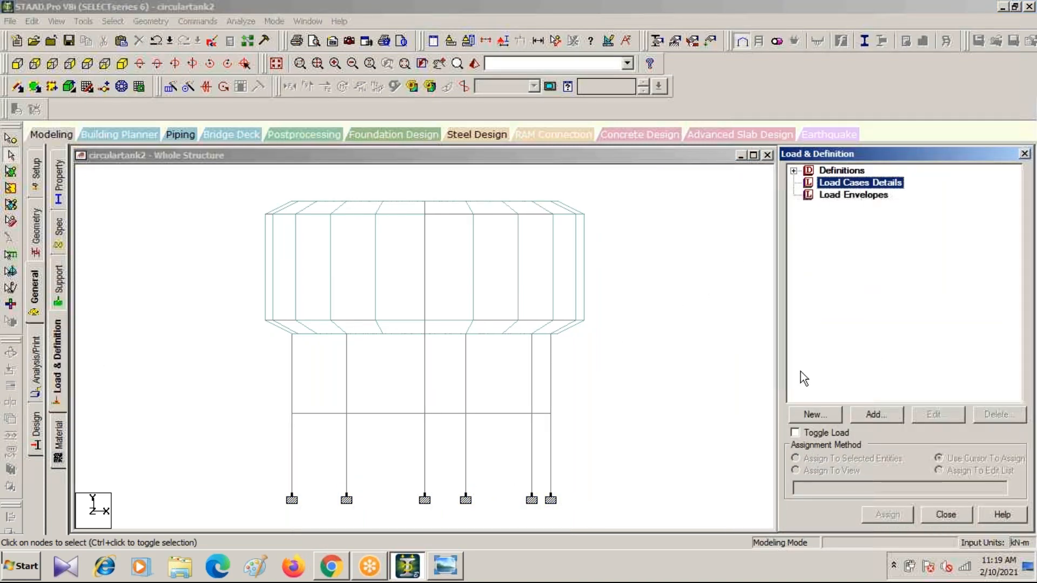
left_click(877, 414)
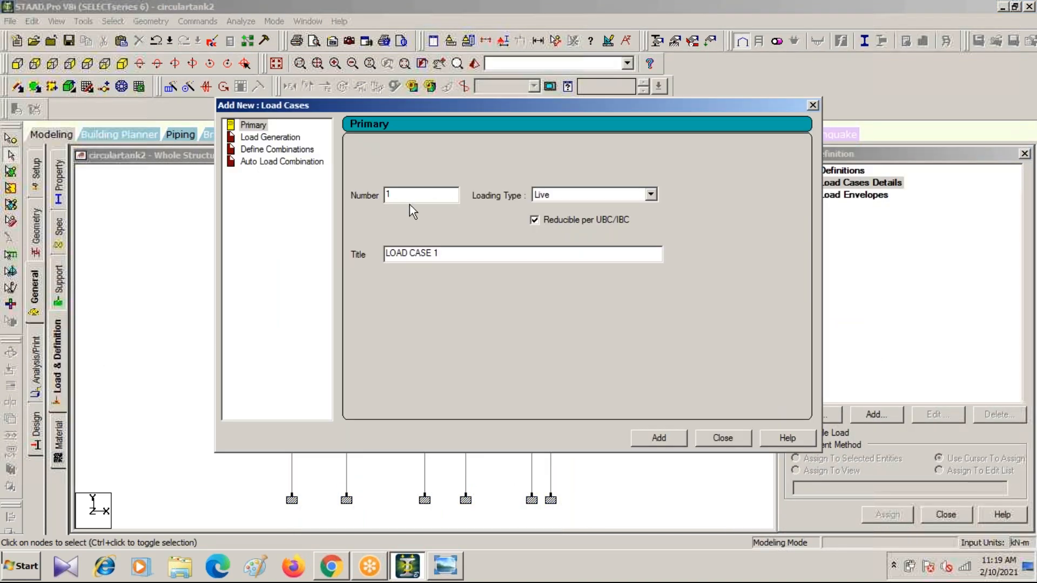
left_click(650, 195)
left_click(578, 213)
left_click_drag(484, 254, 318, 270)
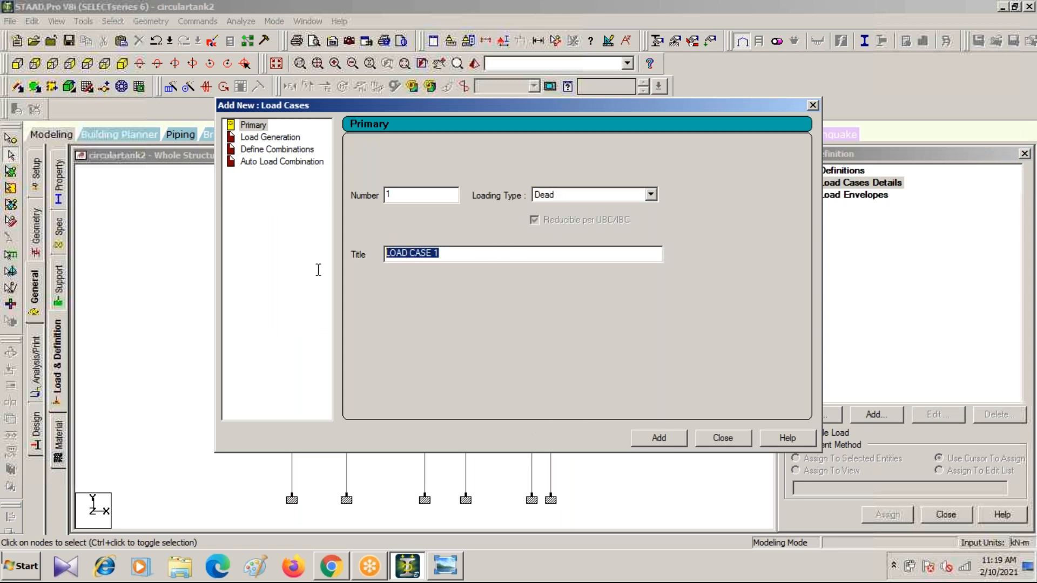
type("DL")
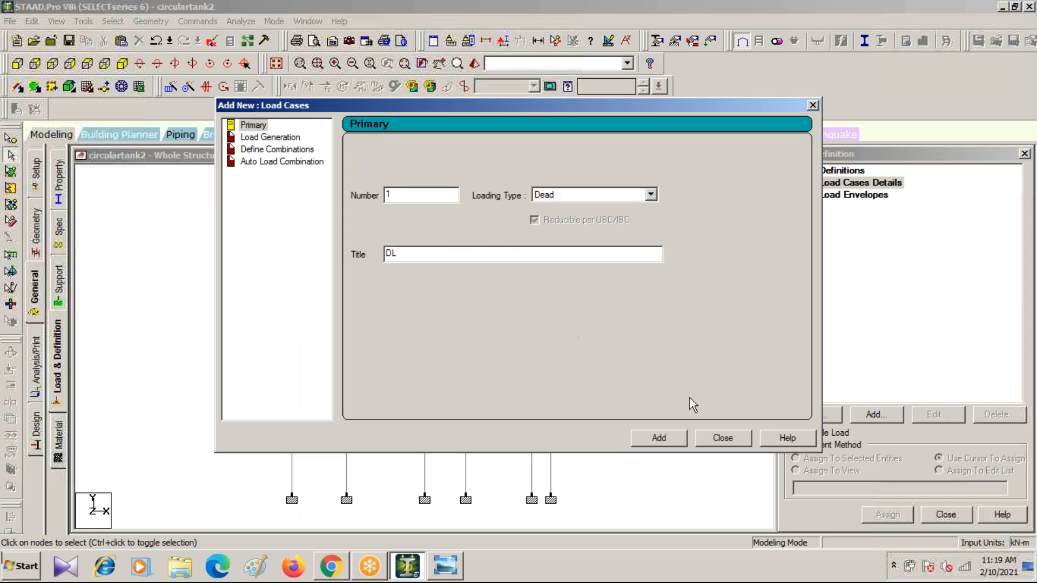
left_click(659, 437)
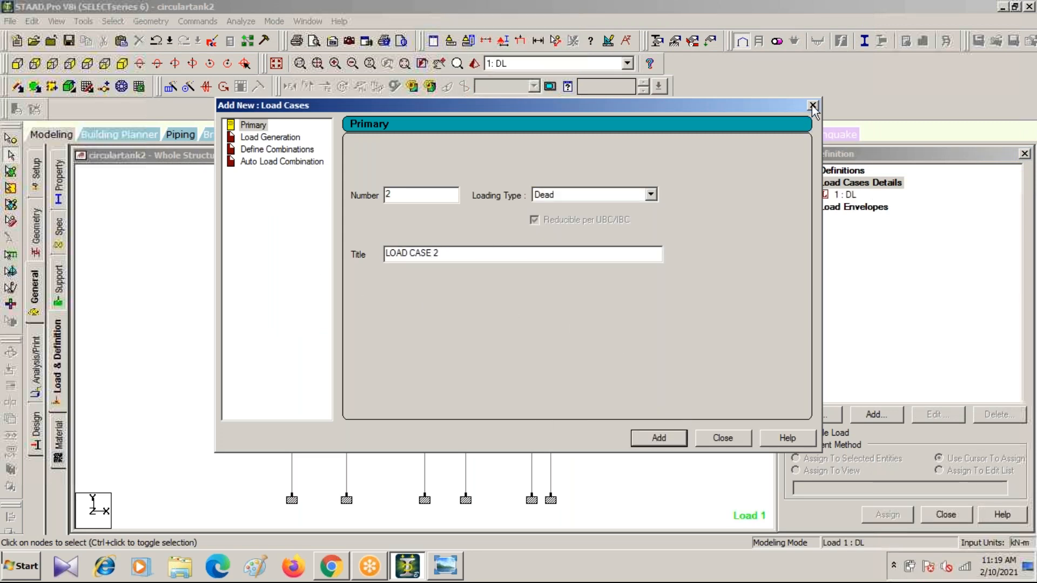
Add a selfweight load in the Y direction with factor -1 to the DL load case
left_click(813, 105)
left_click(843, 194)
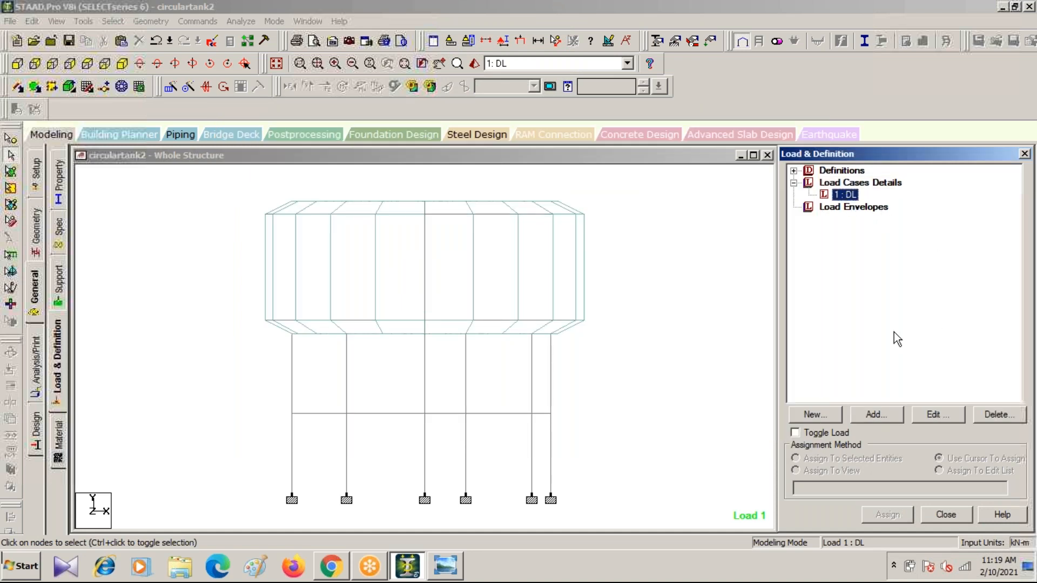
left_click(880, 417)
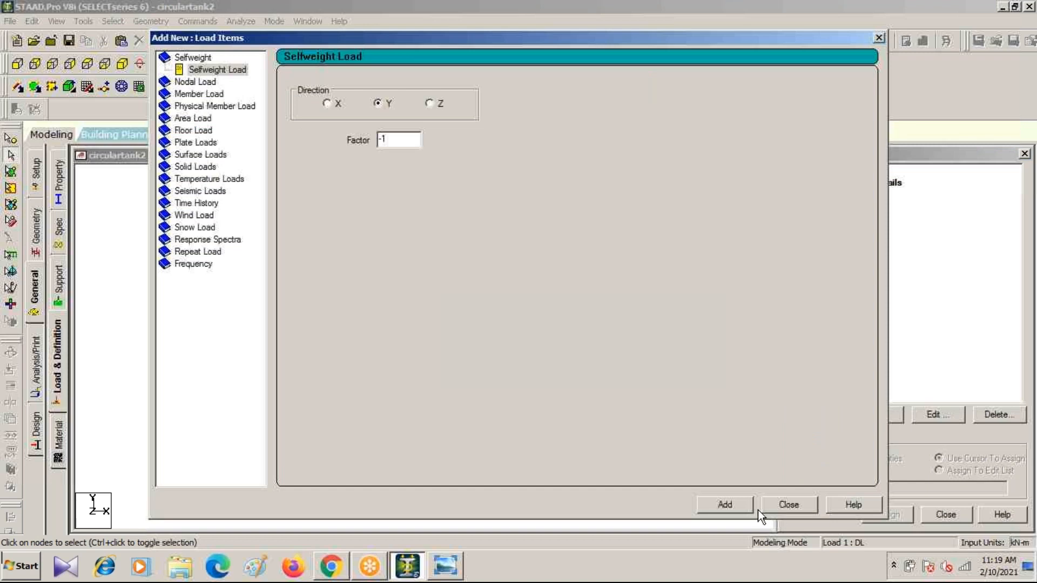
left_click_drag(542, 44, 419, 192)
left_click(760, 188)
Assign the selfweight load to the whole structure in view
left_click(139, 64)
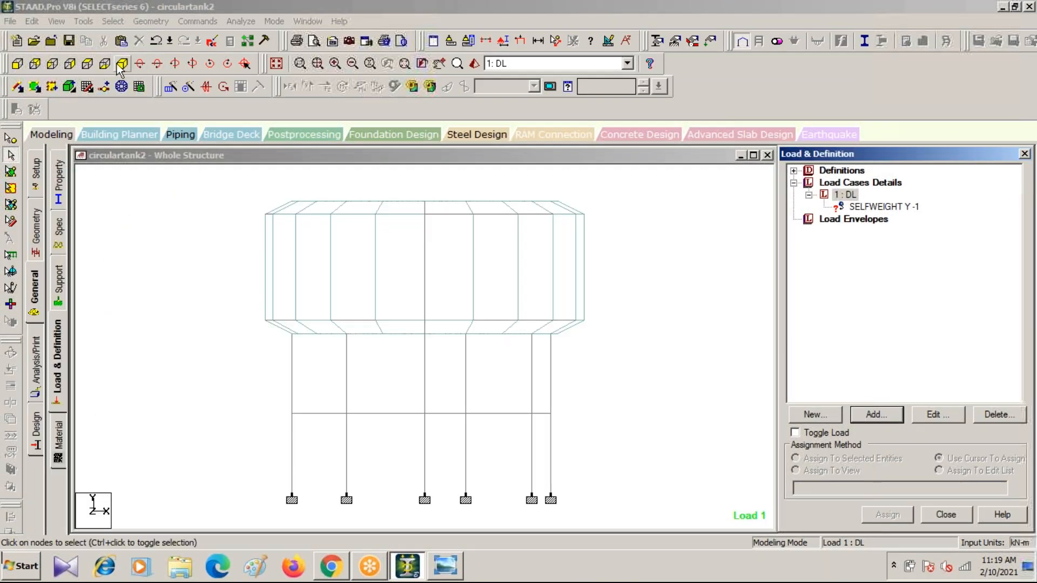
left_click(868, 207)
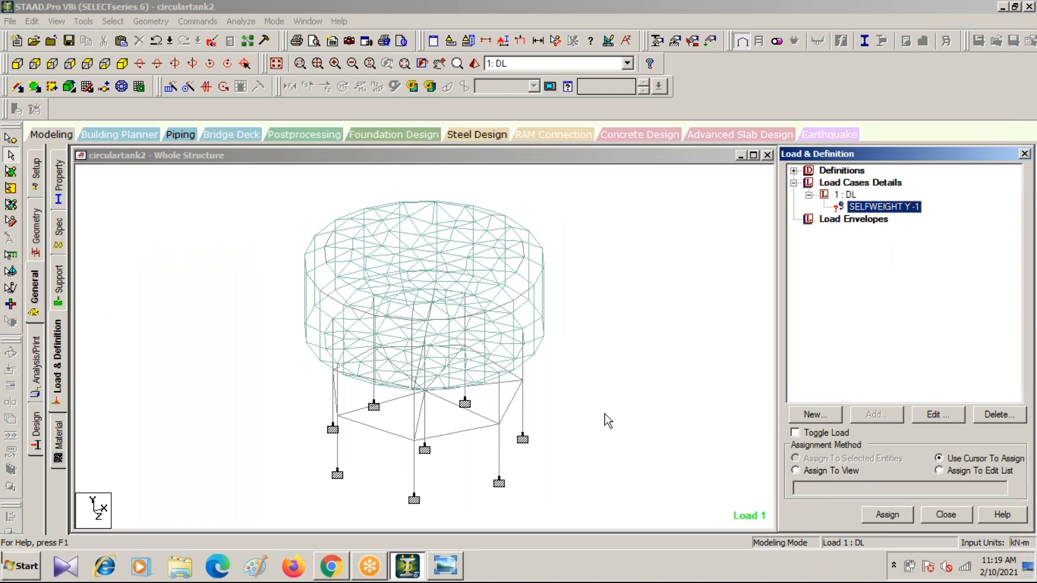
left_click(896, 514)
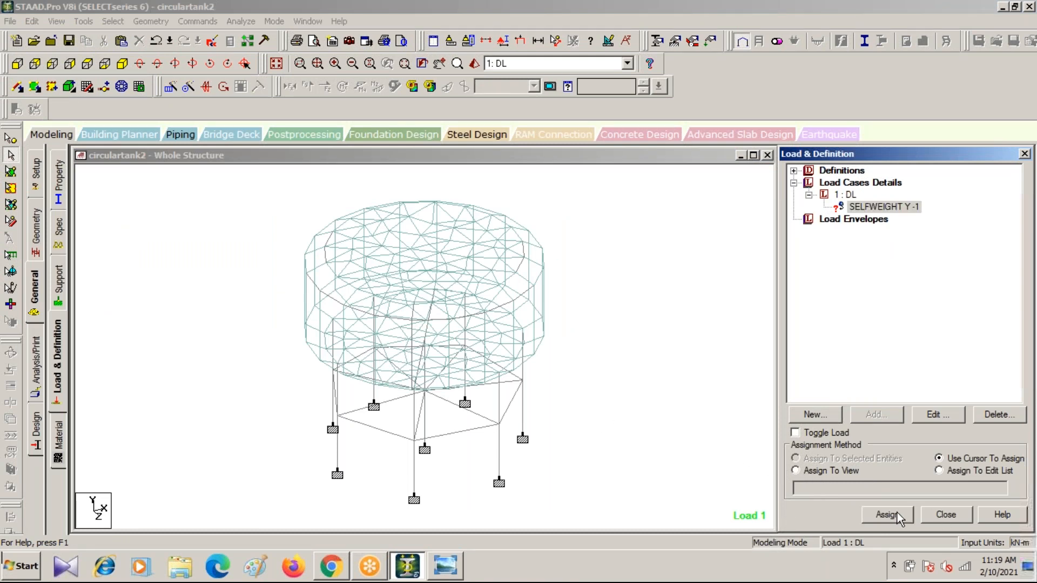
left_click(933, 376)
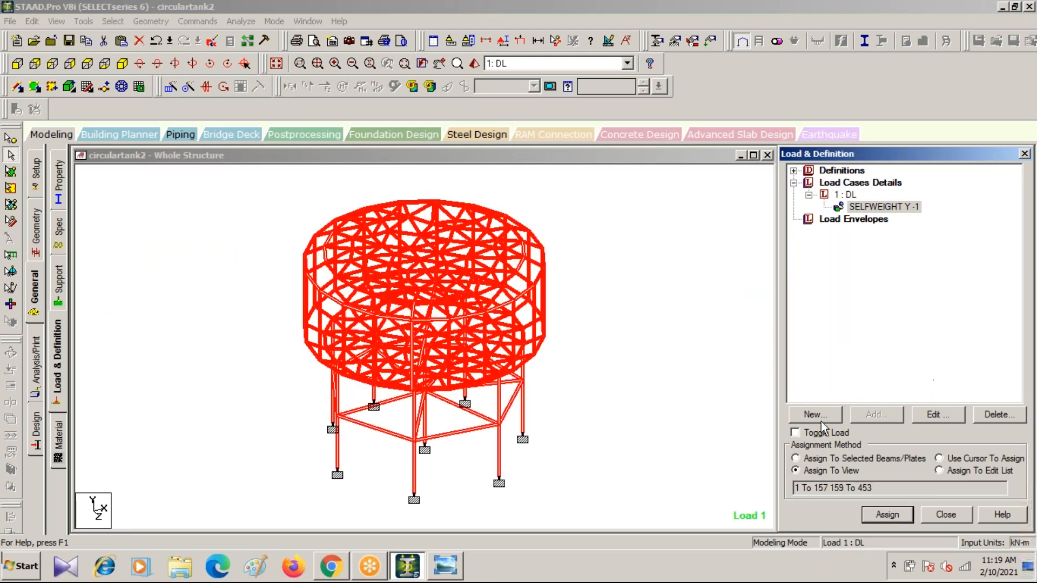
Add a full-plate pressure load of -50 kN/m2 in the GY direction to the DL load case
left_click(846, 194)
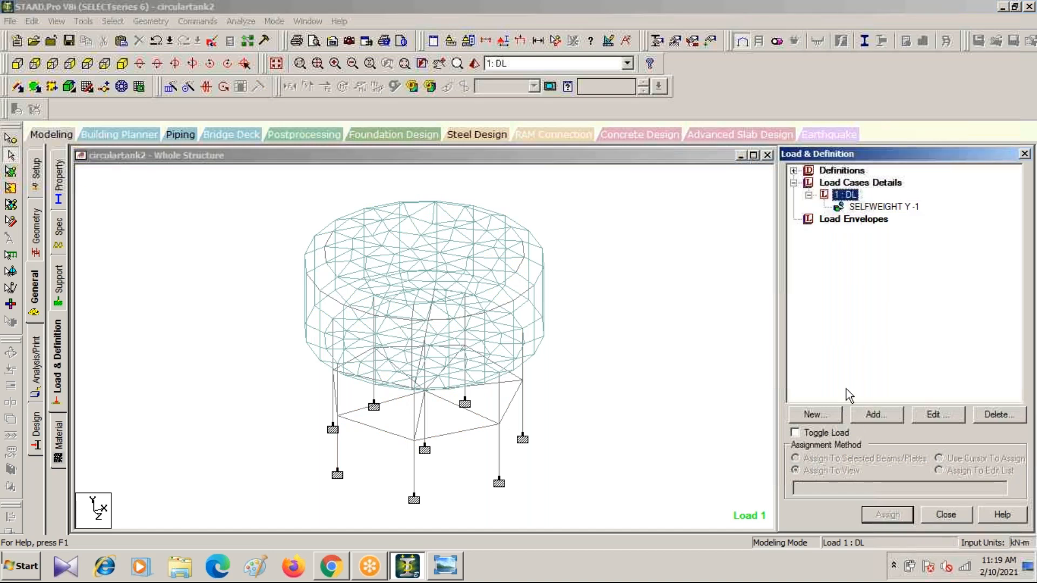
left_click(875, 415)
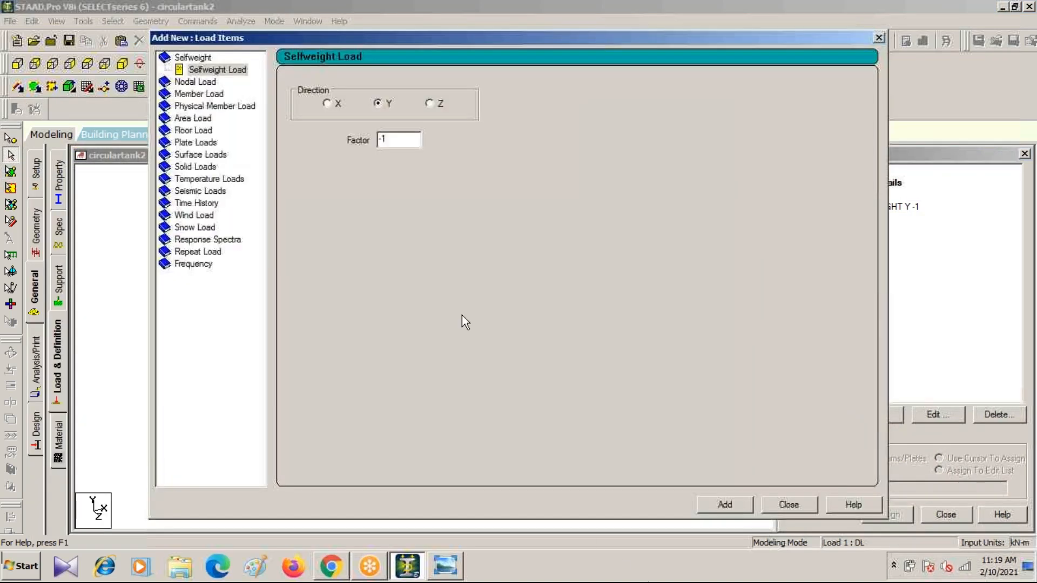
left_click_drag(507, 40, 532, 81)
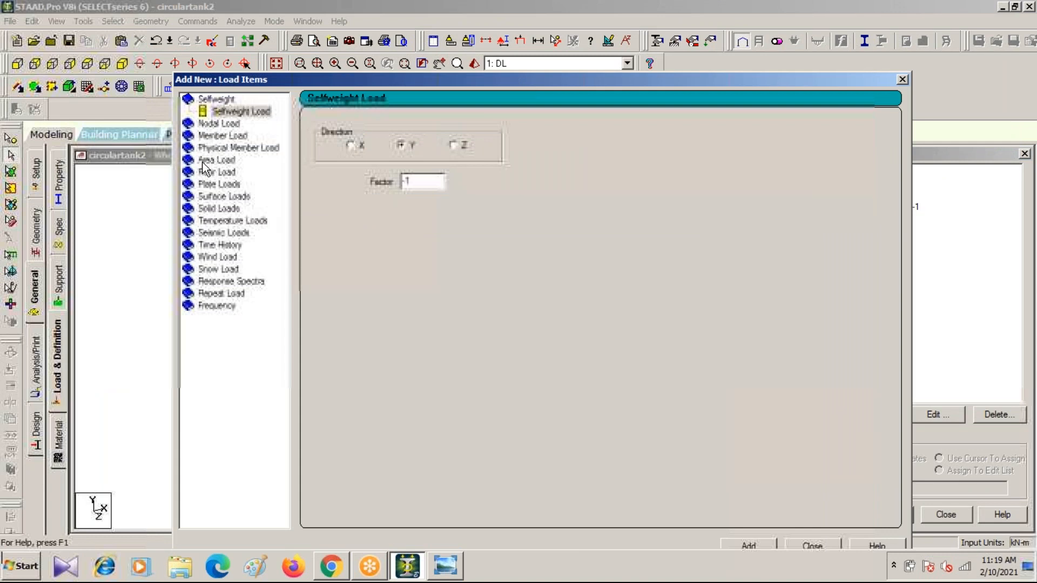
left_click(213, 173)
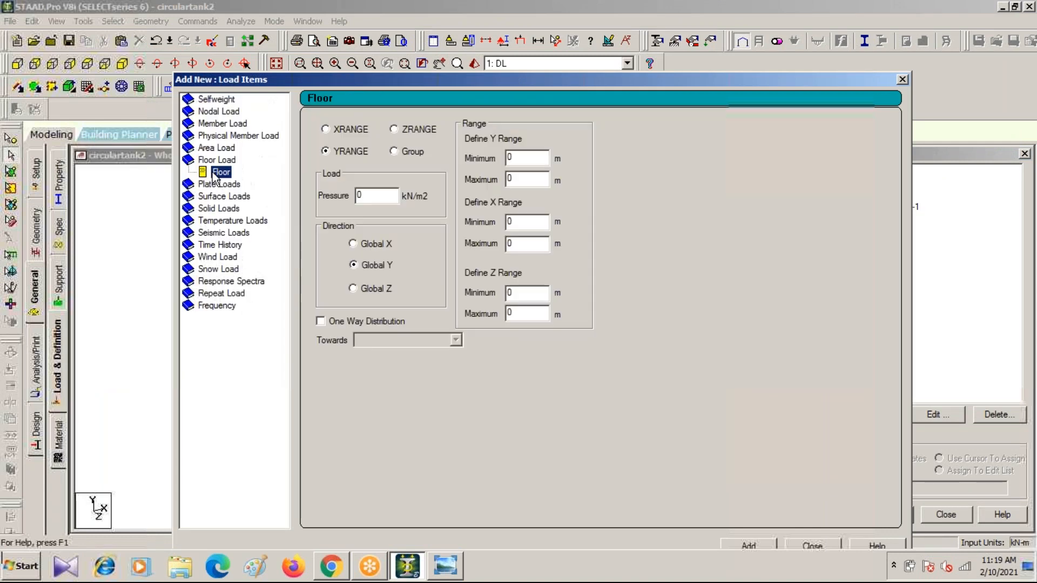
left_click(205, 185)
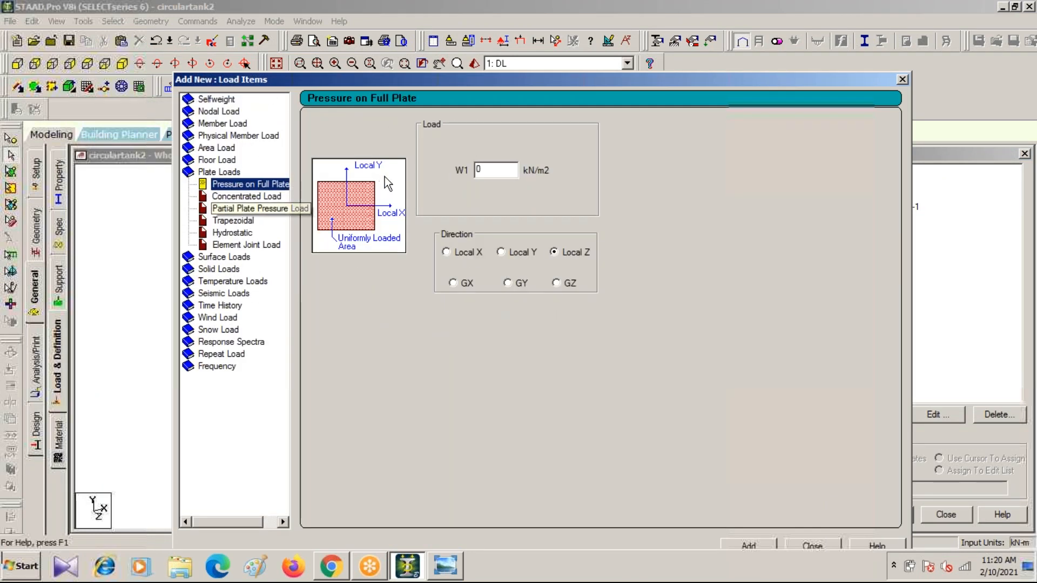
type("-5")
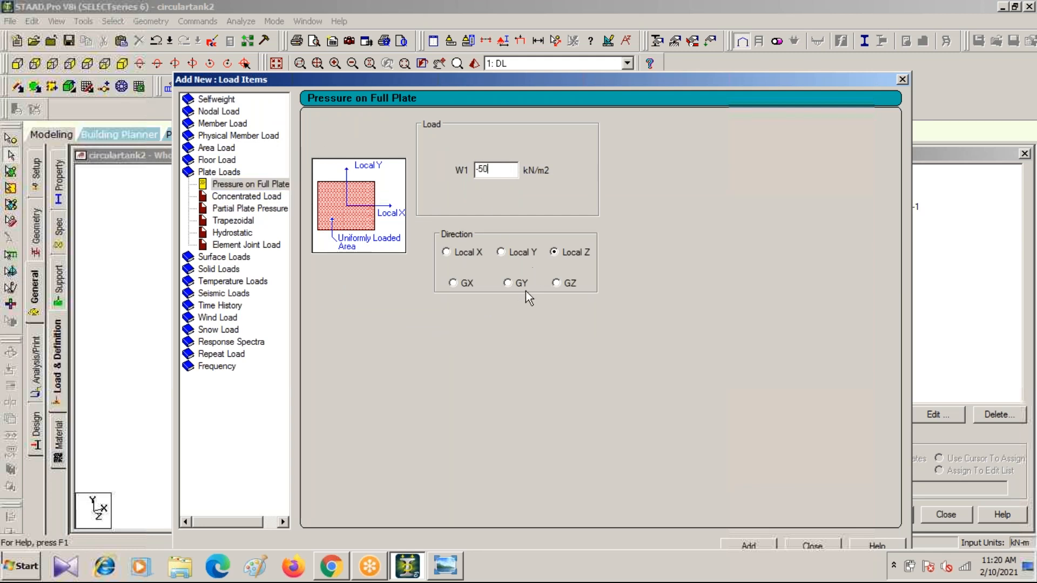
left_click(508, 283)
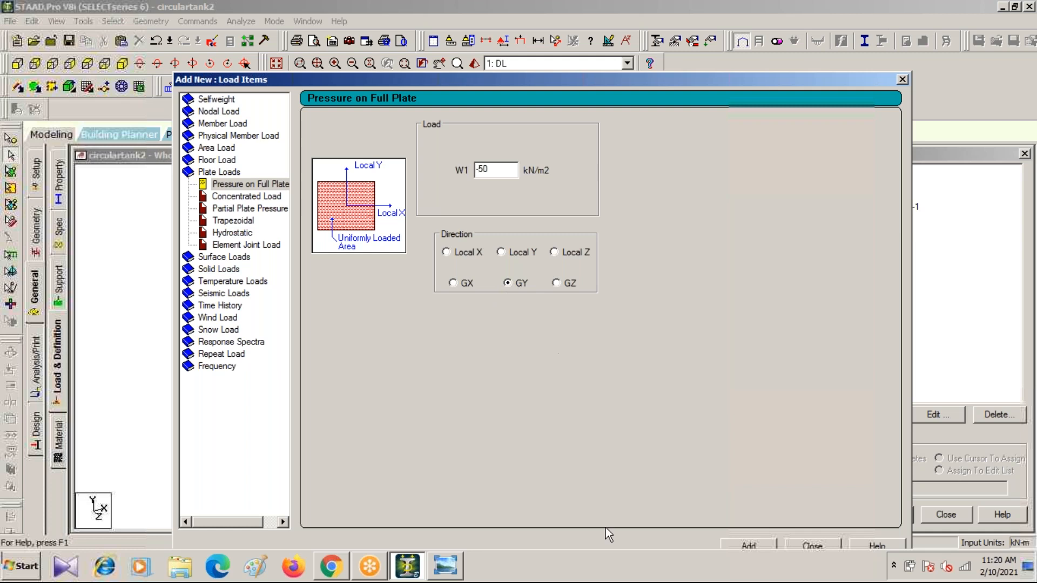
left_click_drag(604, 85, 454, 14)
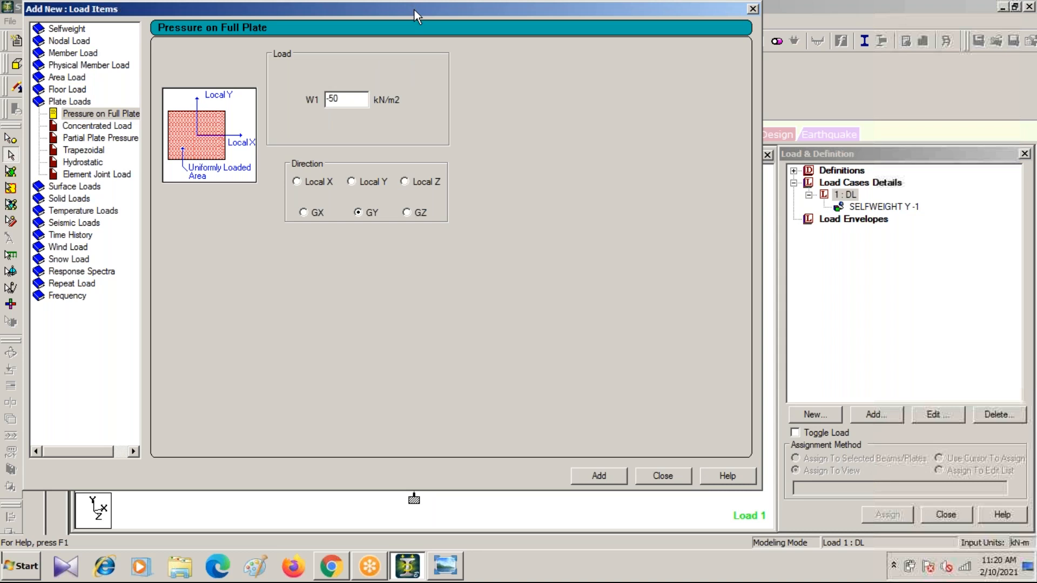
left_click_drag(413, 8, 1036, 194)
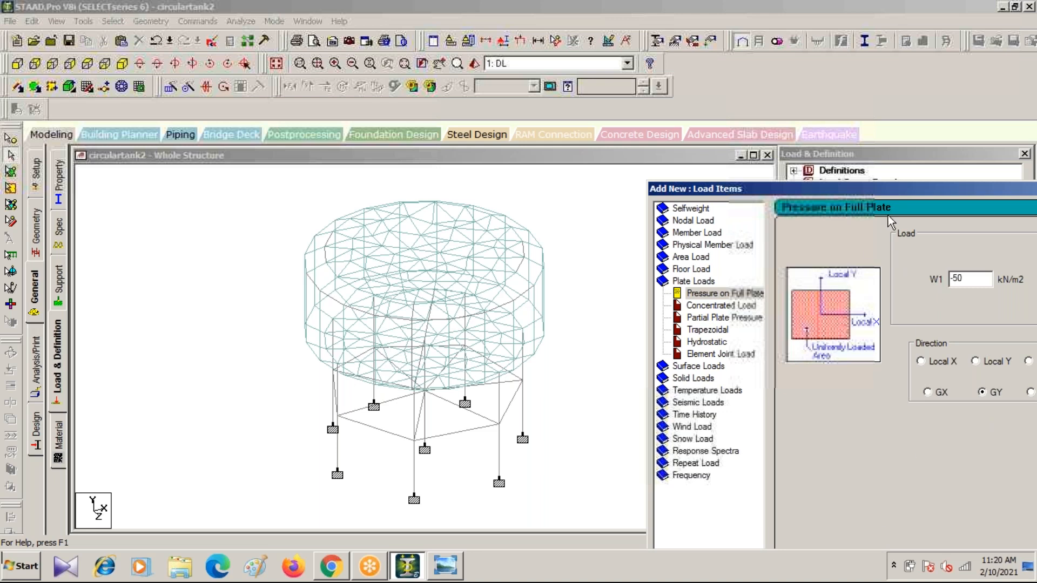
left_click_drag(894, 193, 389, 62)
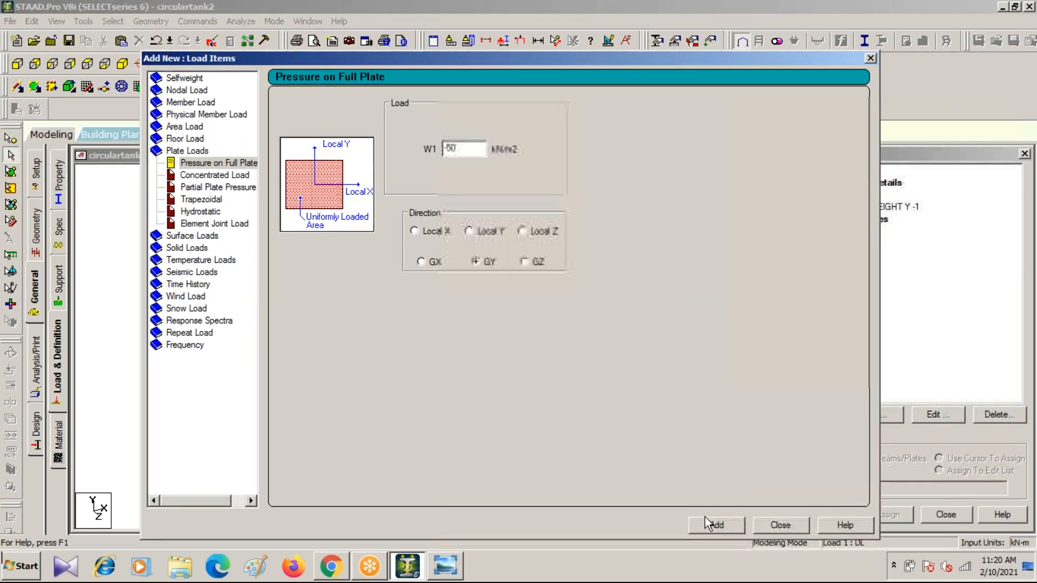
left_click(714, 524)
left_click_drag(591, 61, 367, 192)
left_click(646, 190)
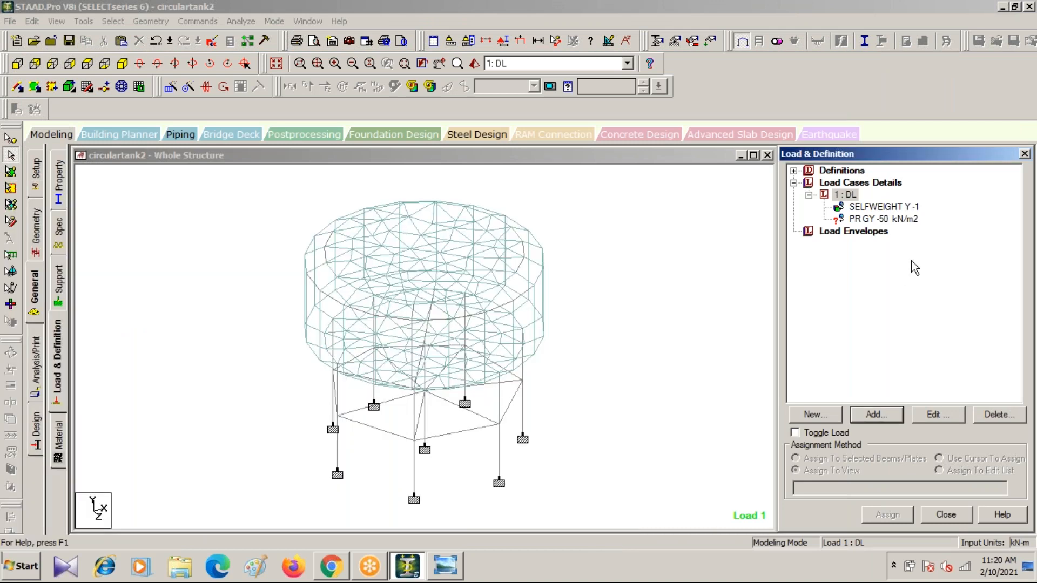
Select all plates of the tank's bottom slab and assign the GY -50 kN/m2 pressure load to them
left_click(871, 220)
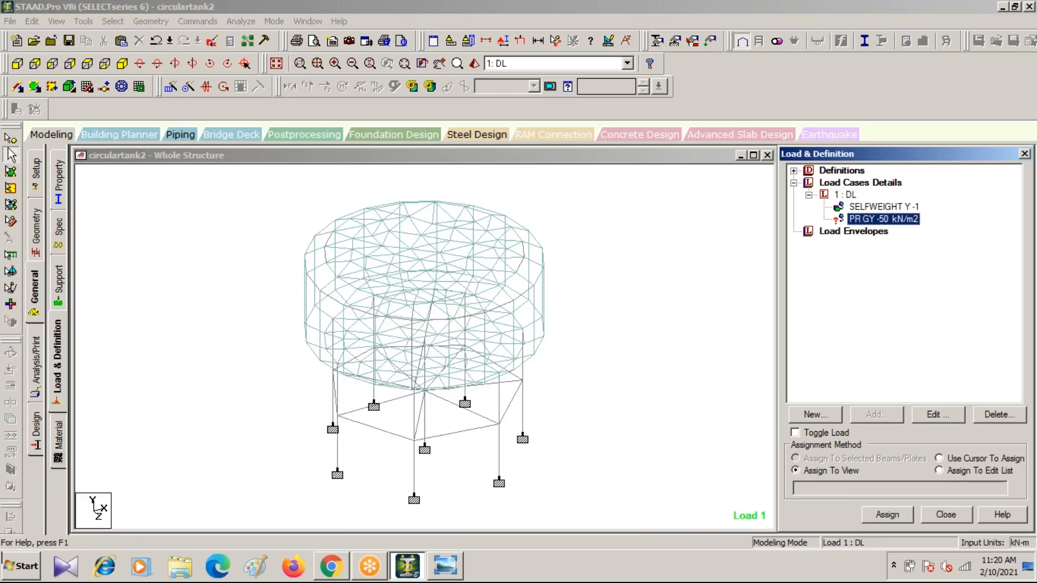
left_click(18, 64)
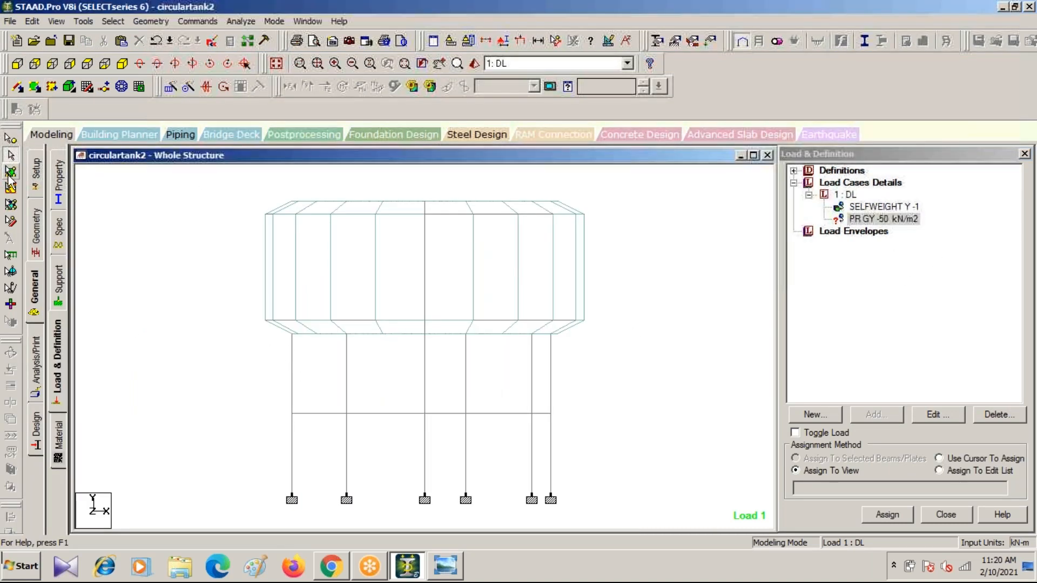
left_click(10, 172)
left_click_drag(275, 345, 578, 326)
left_click(123, 64)
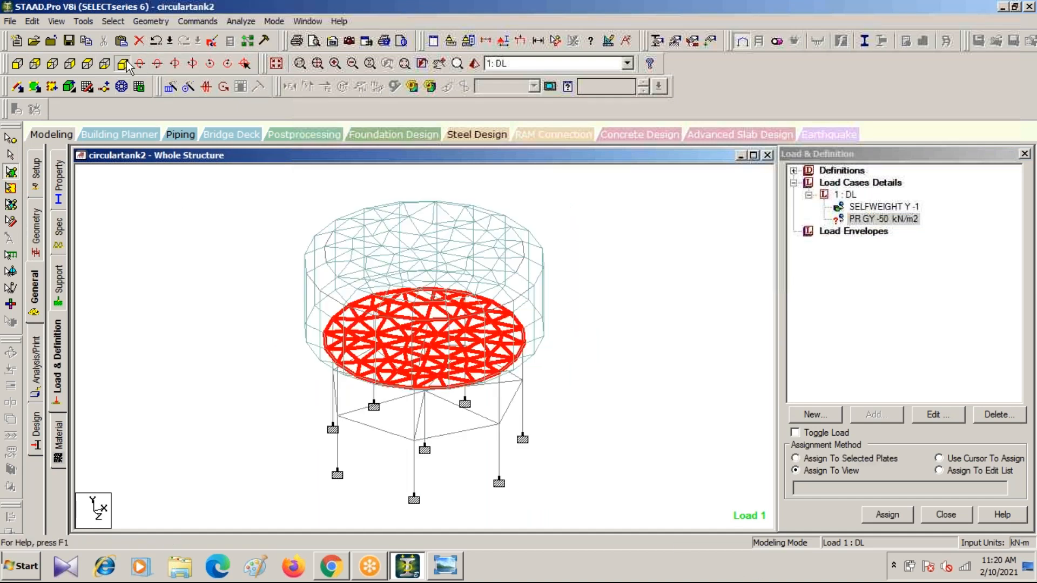
left_click(797, 459)
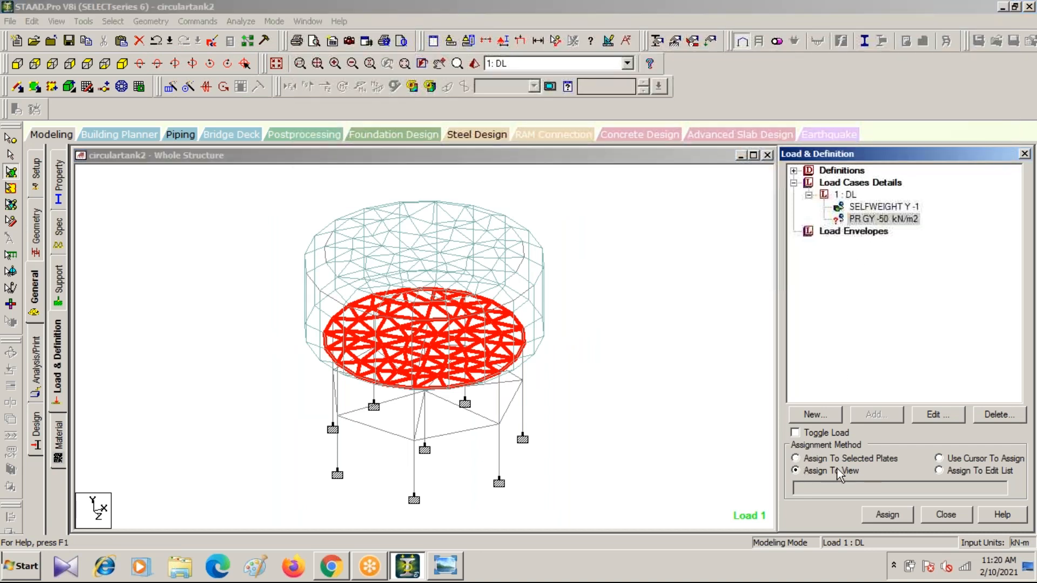
left_click(886, 516)
left_click(930, 377)
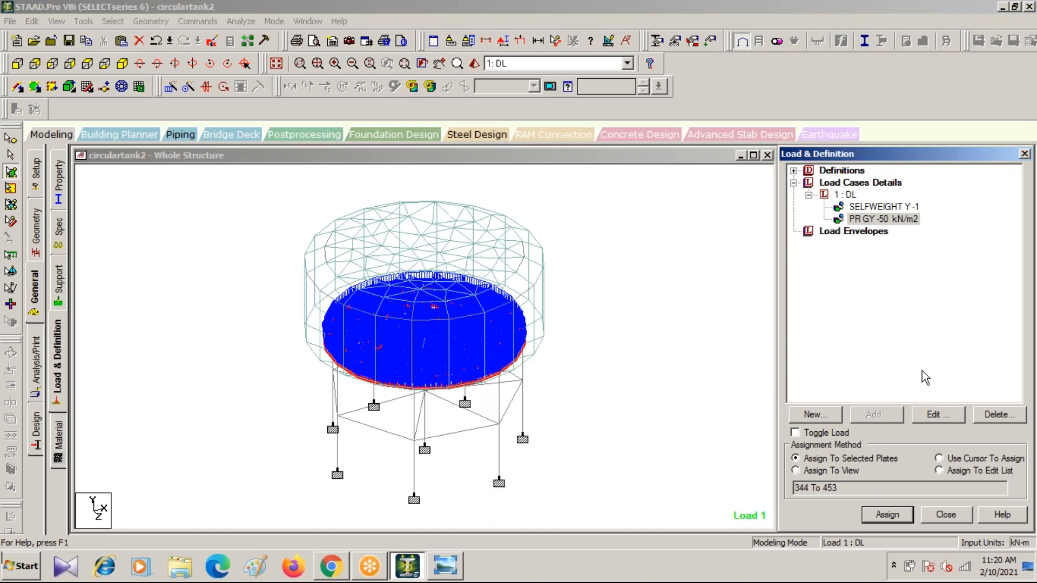
left_click(643, 397)
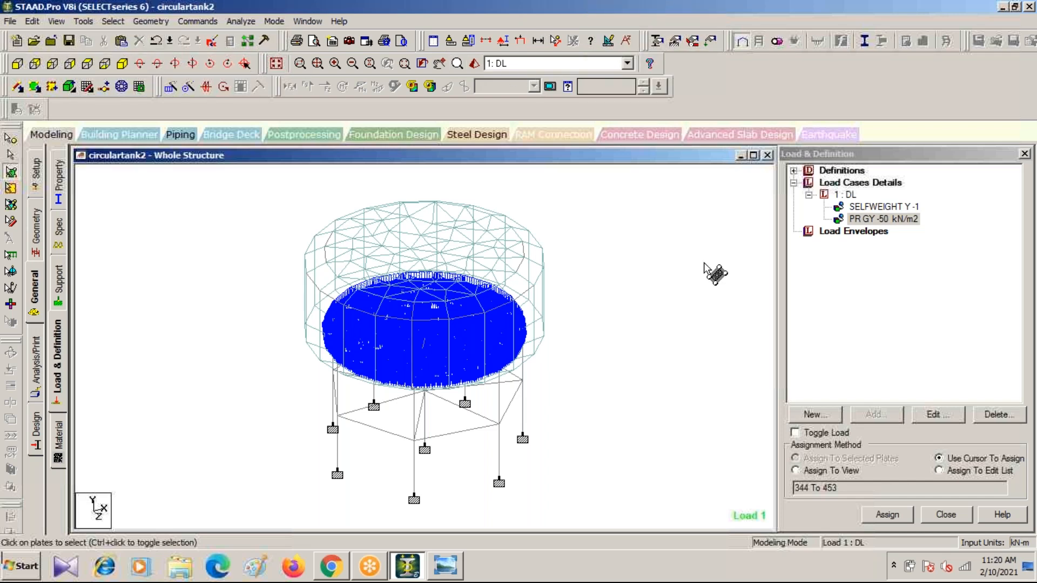
Restrict the view to the tank body above the columns with a Window / Rubber Band section
left_click(486, 41)
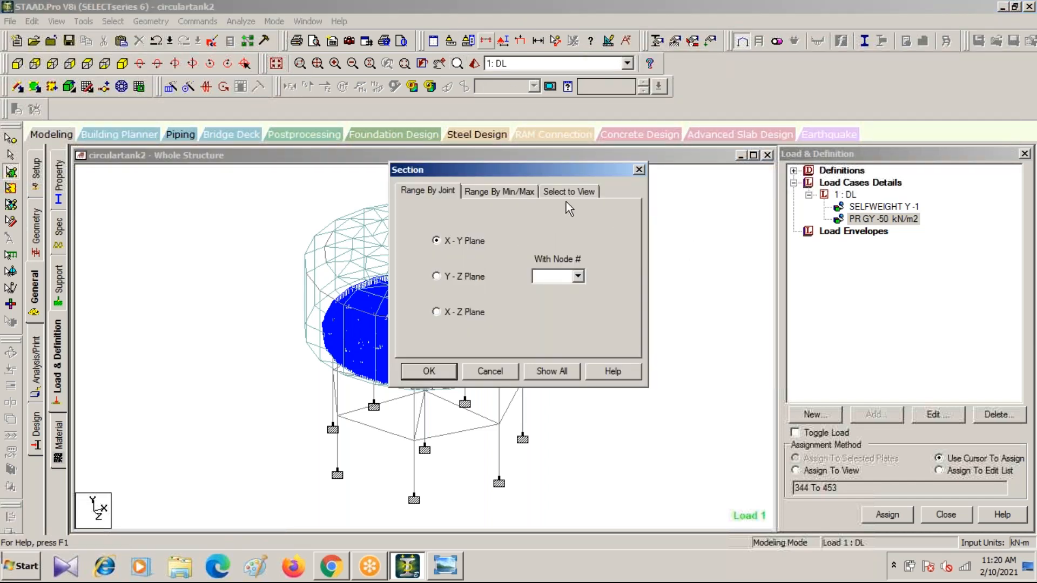
left_click(564, 194)
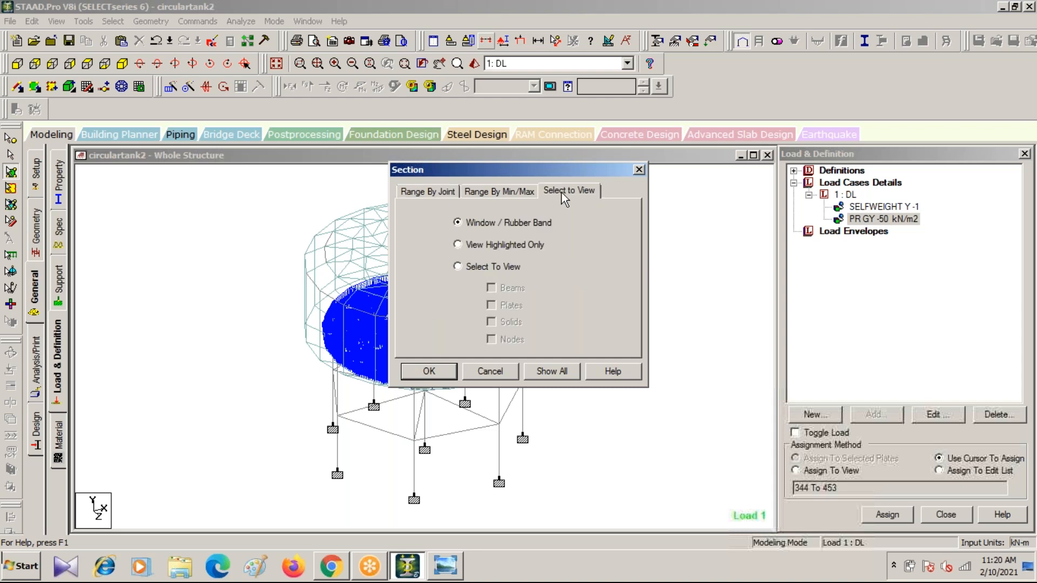
left_click(434, 372)
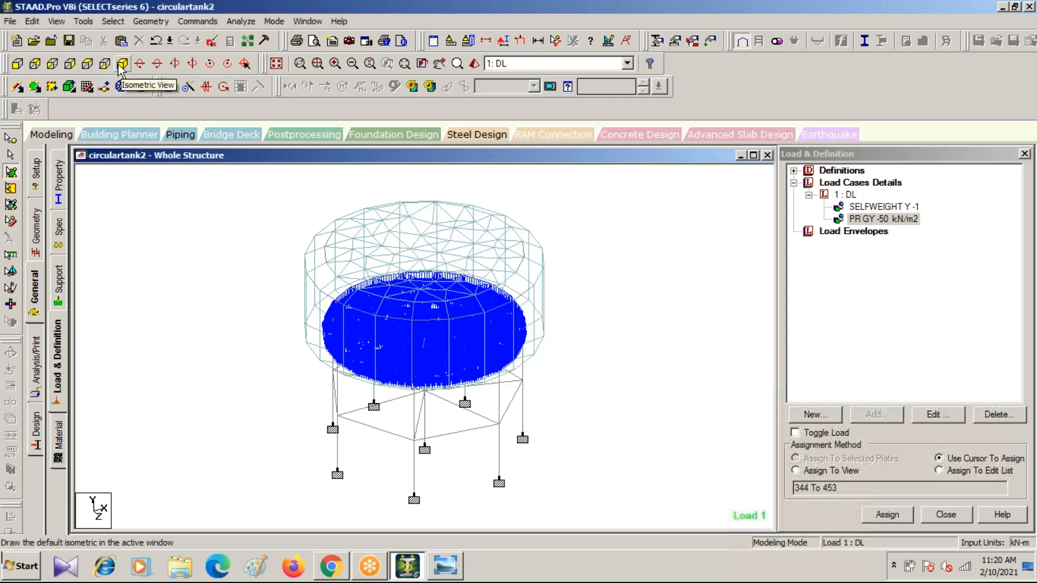
left_click(17, 63)
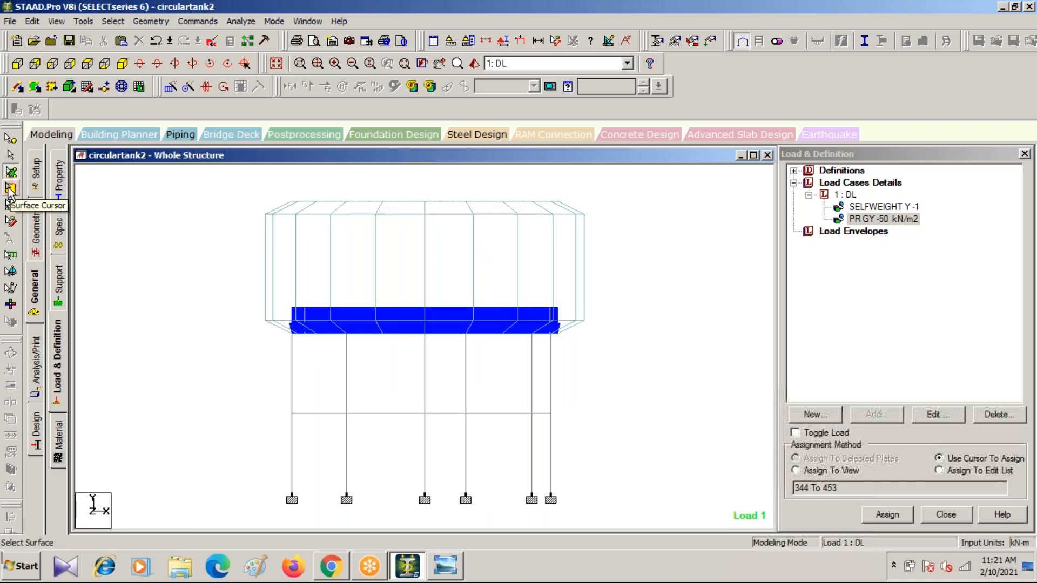
left_click(10, 155)
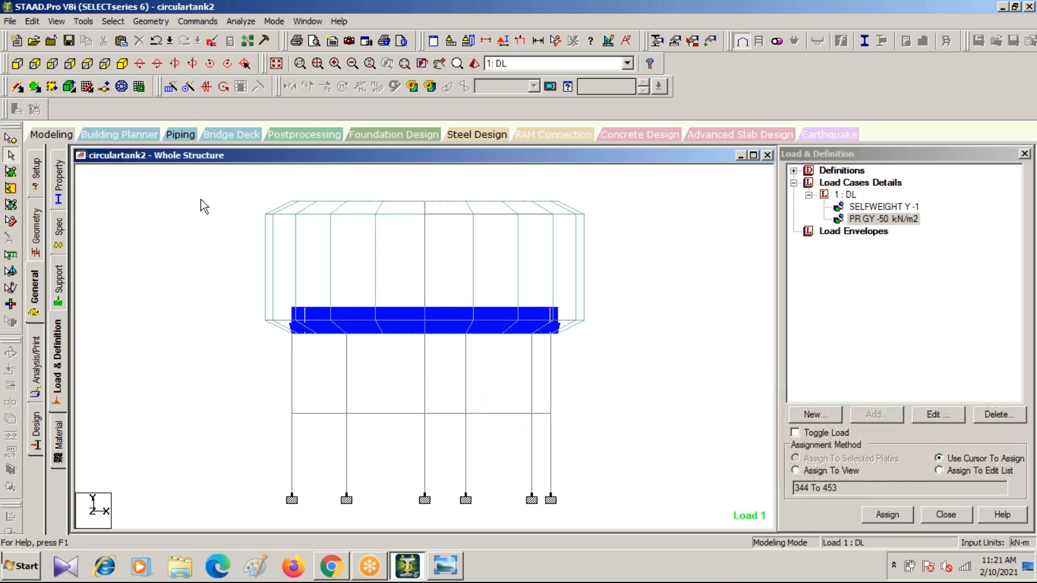
left_click_drag(211, 179, 617, 336)
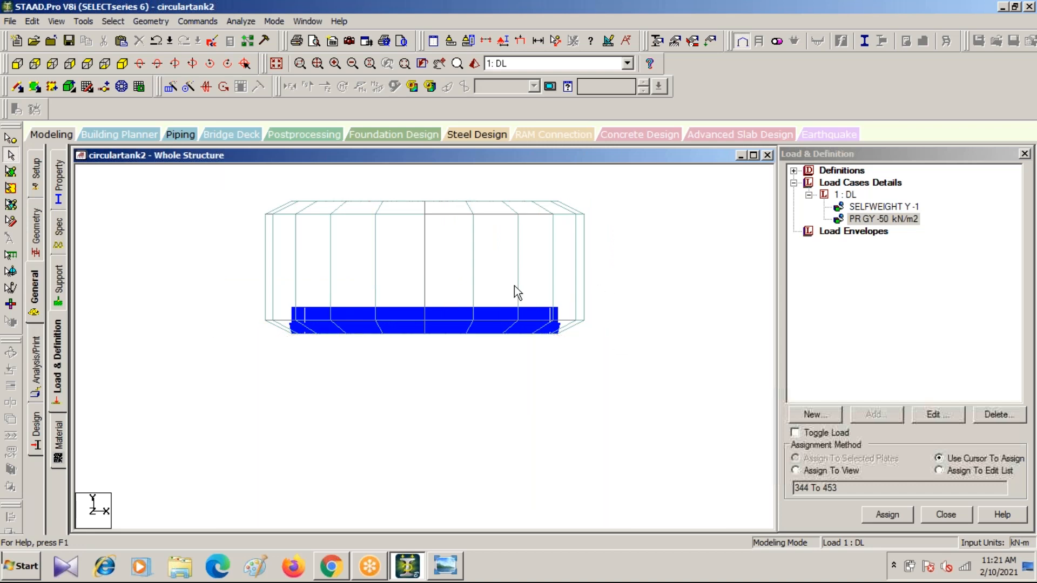
Display the plates' local axes in the isometric view, examine their directions on the tank wall and base, and hide them
scroll(504, 257, "up", 1)
middle_click_drag(504, 257, 462, 317)
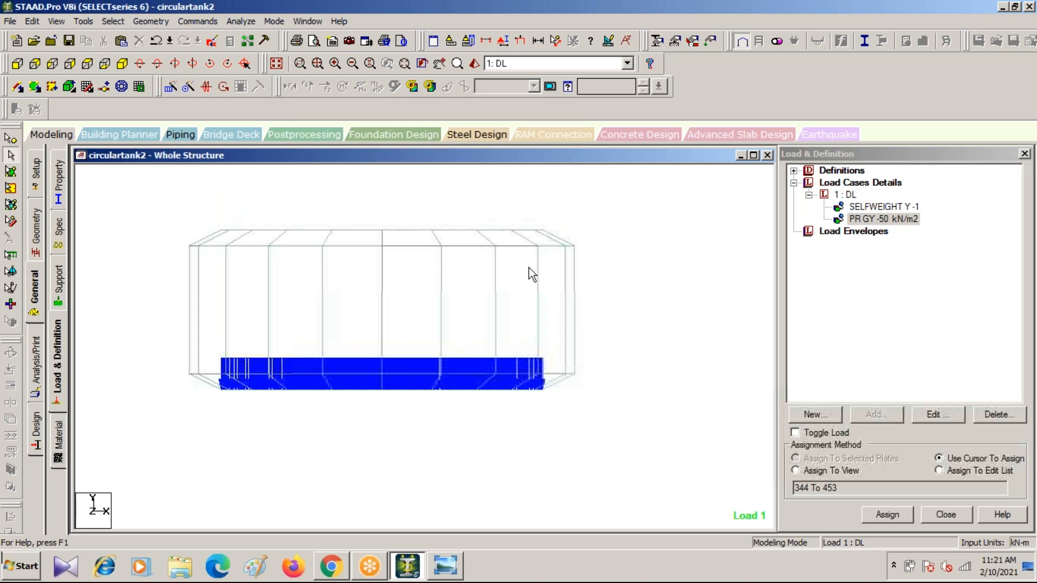
left_click(122, 63)
scroll(508, 325, "up", 2)
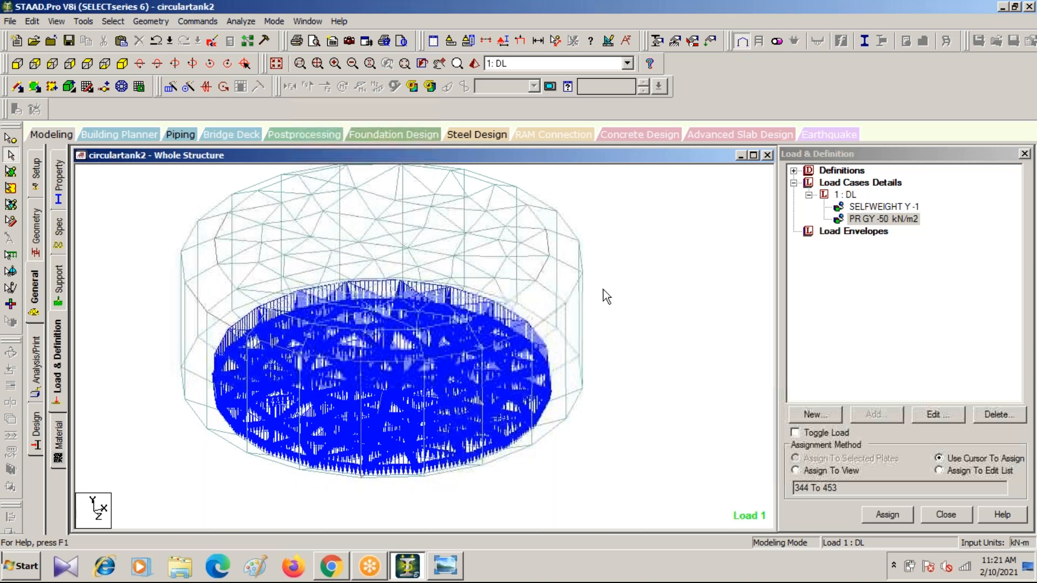
key("shift+t")
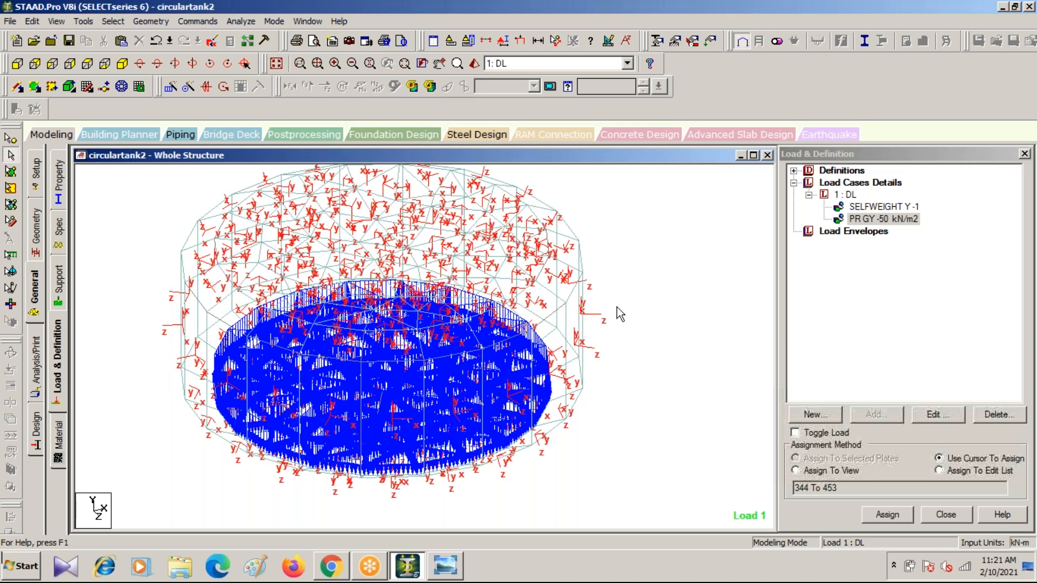
scroll(602, 306, "up", 2)
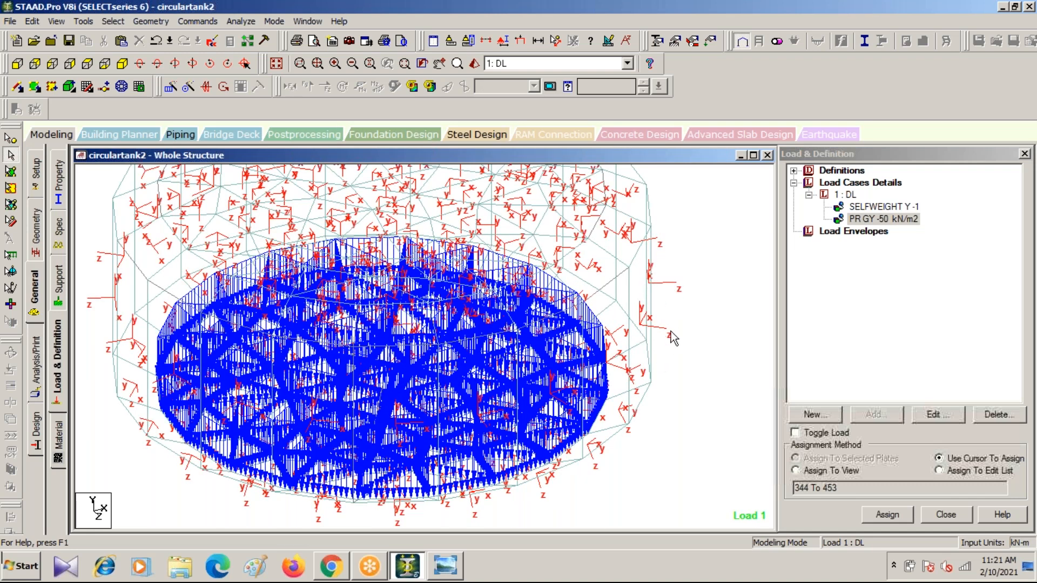
scroll(681, 322, "down", 2)
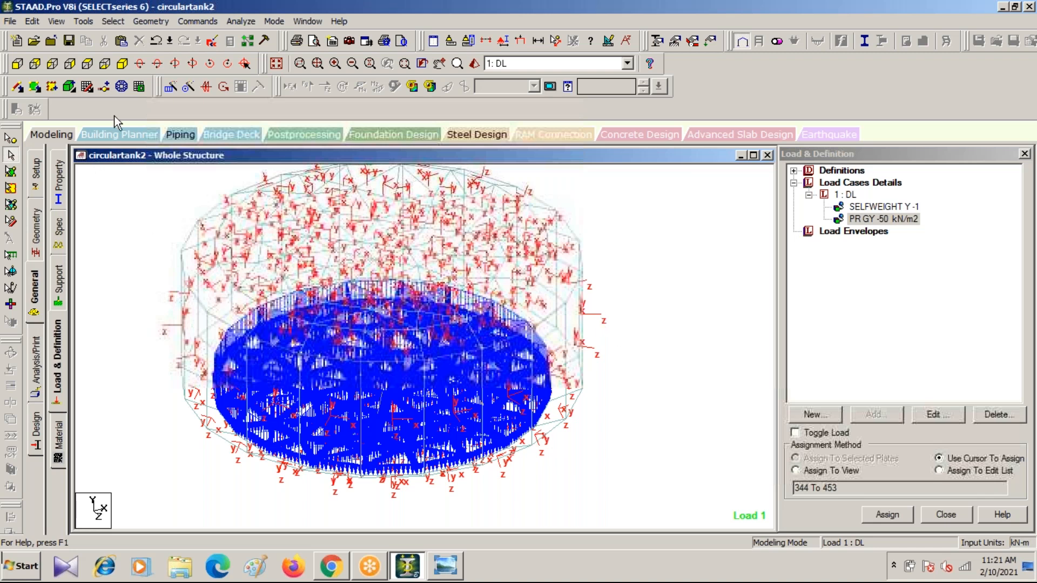
left_click(122, 65)
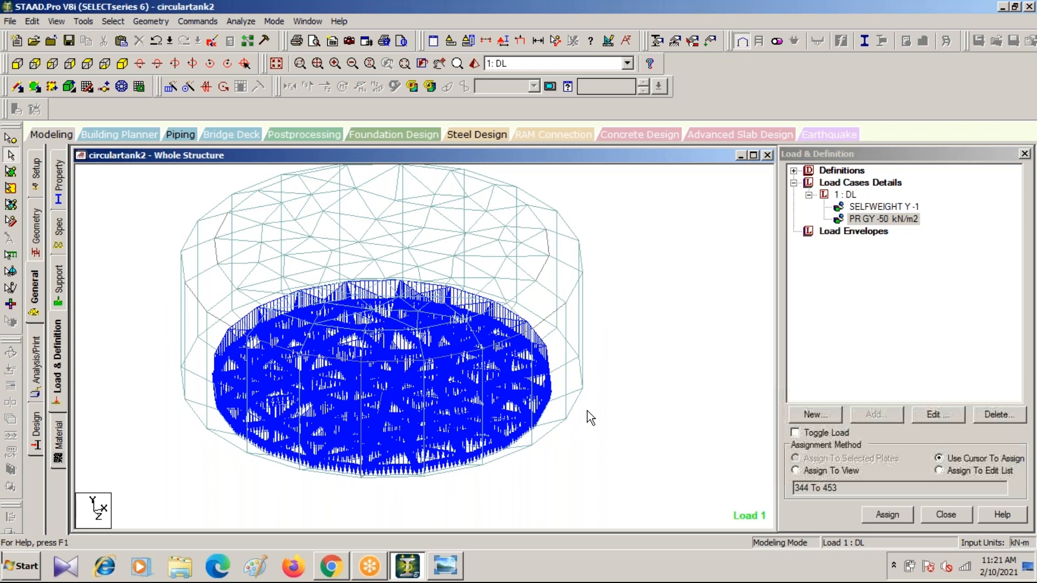
Select the beams of the tank body above the columns in the front view and display only the selected objects
left_click(16, 63)
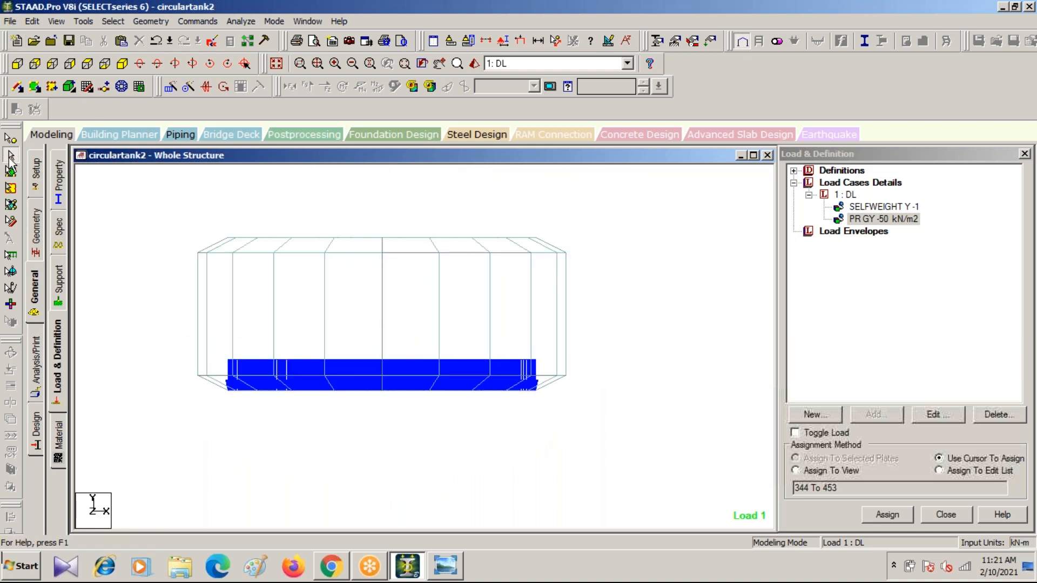
left_click_drag(166, 232, 595, 385)
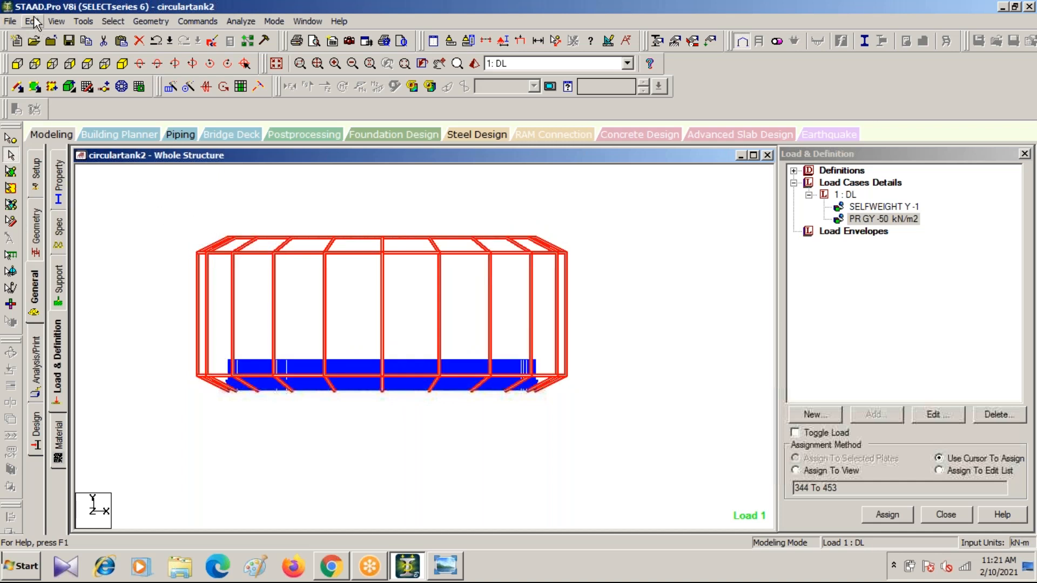
left_click(54, 22)
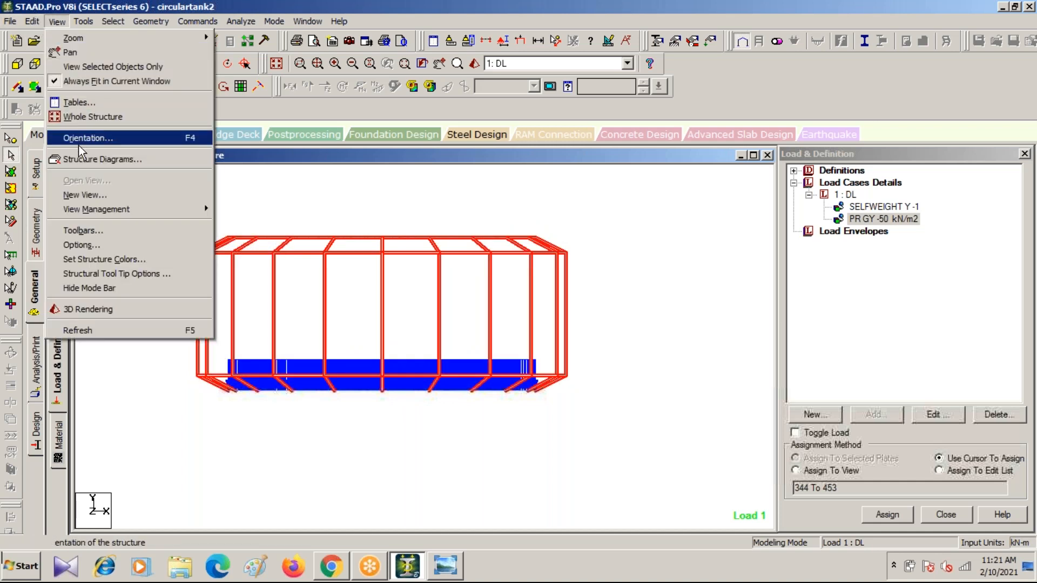
left_click(106, 67)
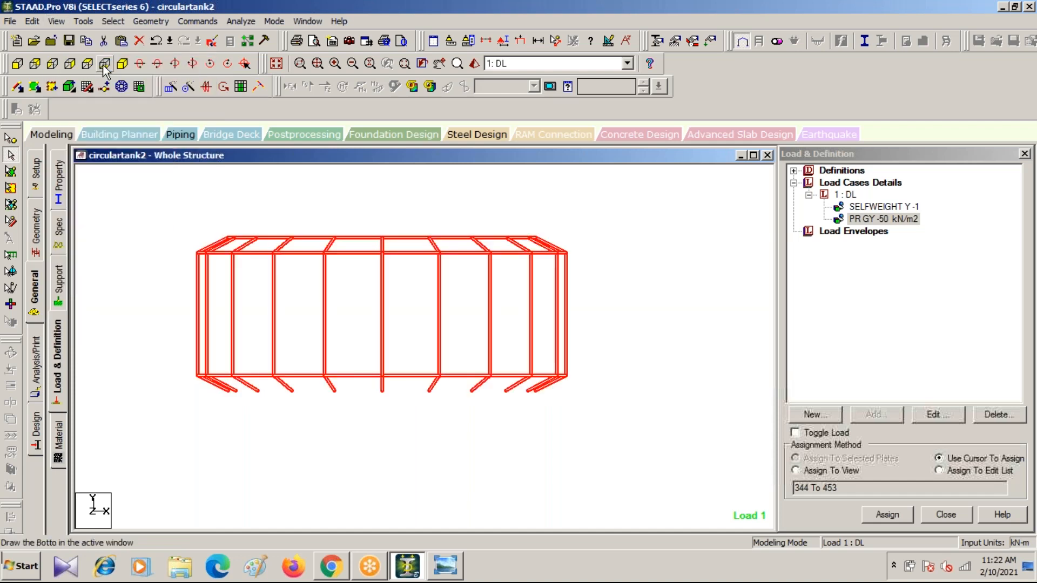
left_click(163, 254)
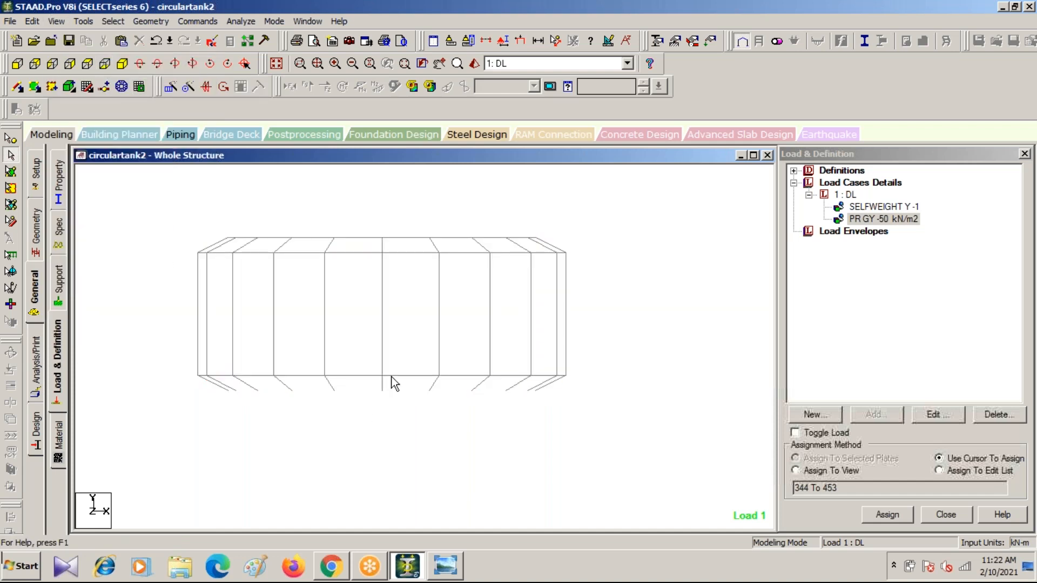
left_click(122, 64)
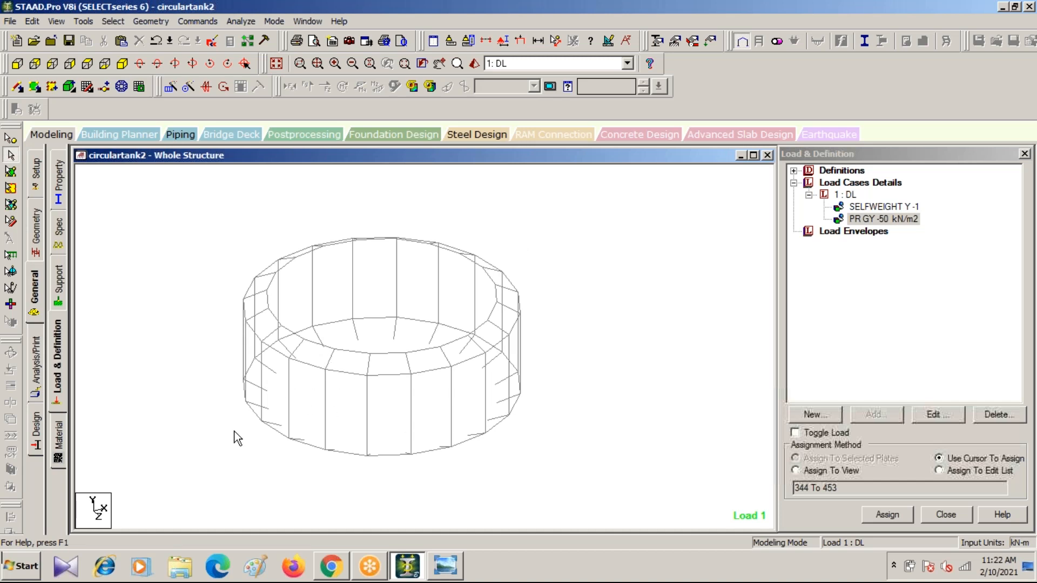
Select the beams around the tank's vertical wall and restrict the view to them, shown isometrically
left_click(17, 63)
left_click_drag(139, 278, 652, 343)
left_click_drag(173, 249, 600, 382)
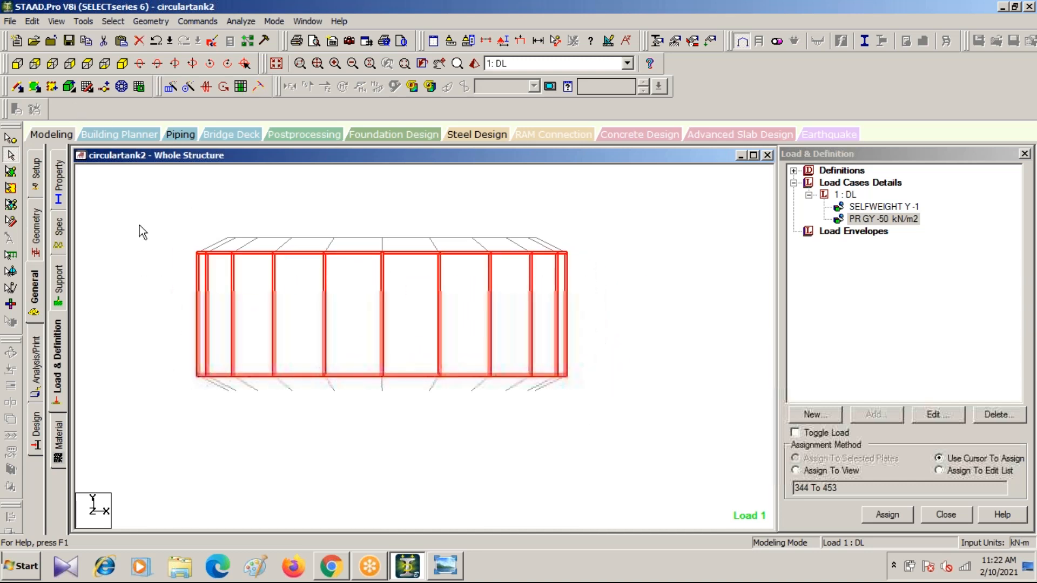
left_click(32, 21)
mouse_move(56, 21)
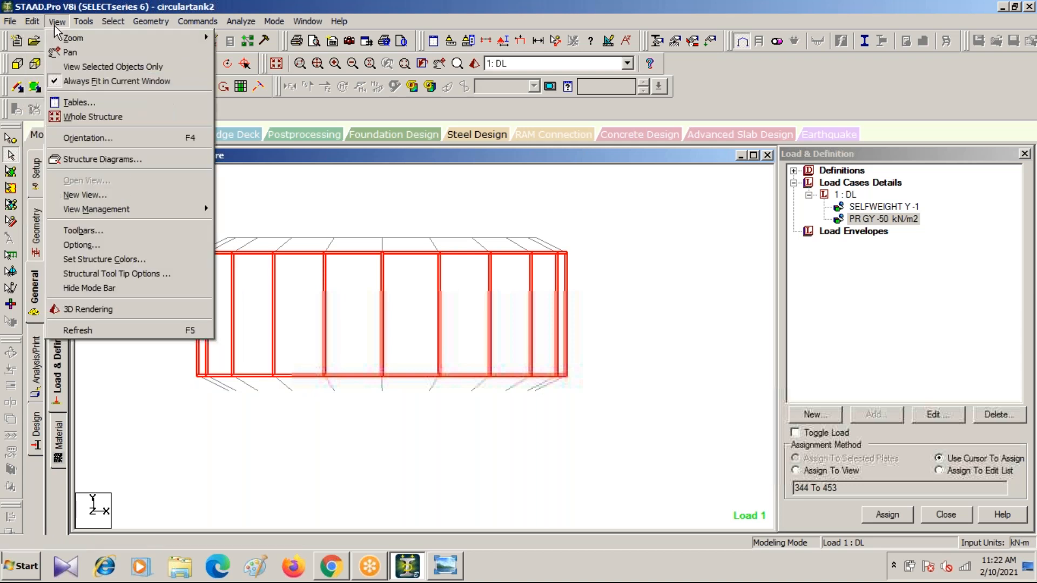
left_click(84, 66)
left_click(673, 400)
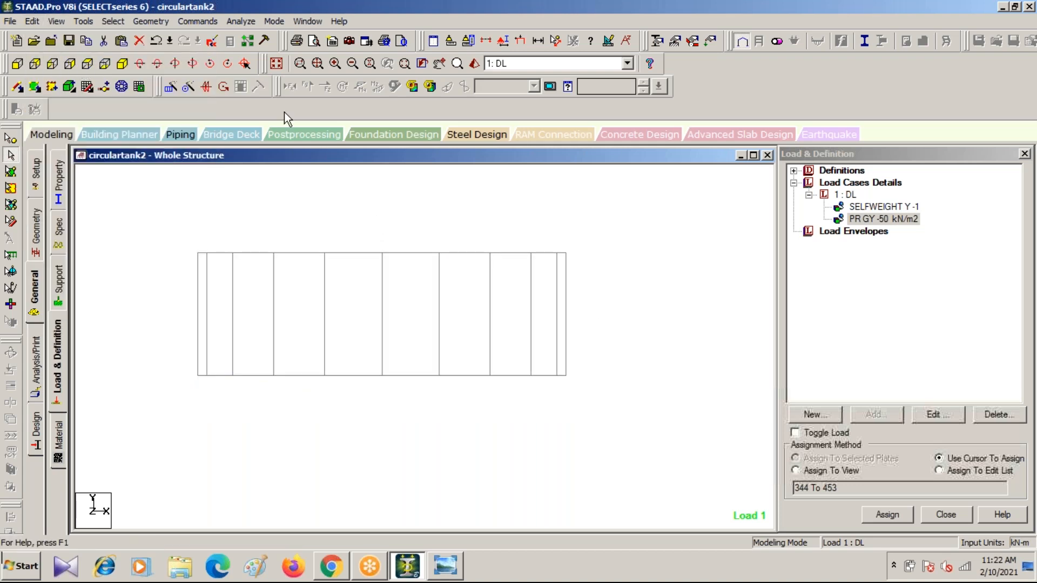
left_click(123, 64)
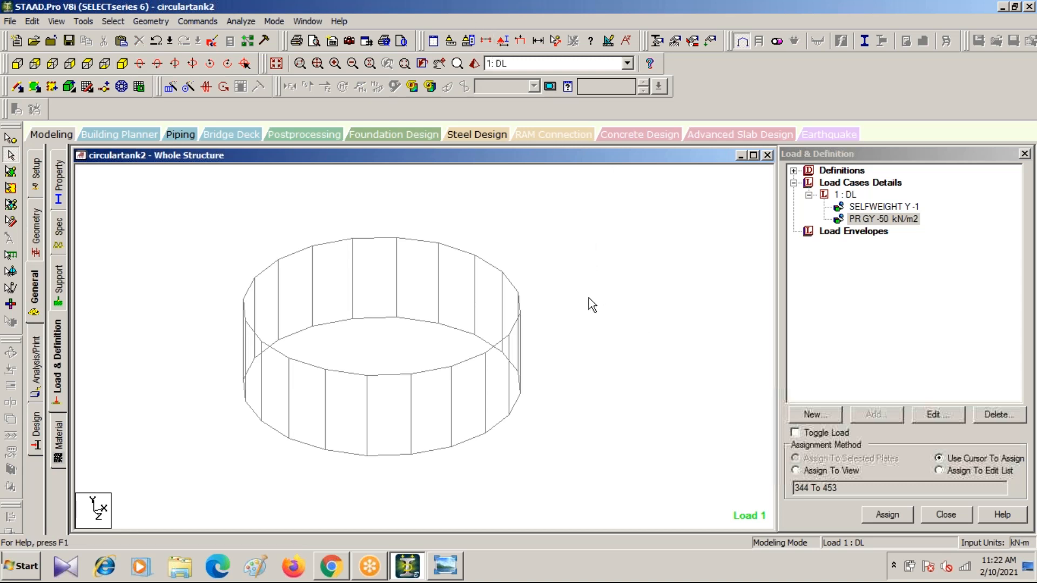
Turn on the Plate Orientation labels for the isolated tank wall
left_click(486, 42)
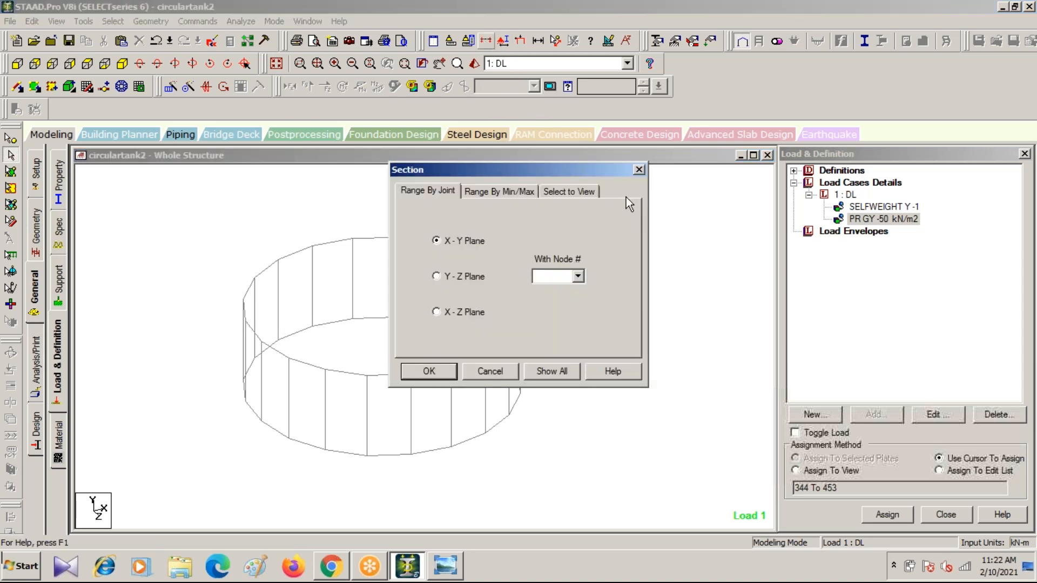
left_click(639, 169)
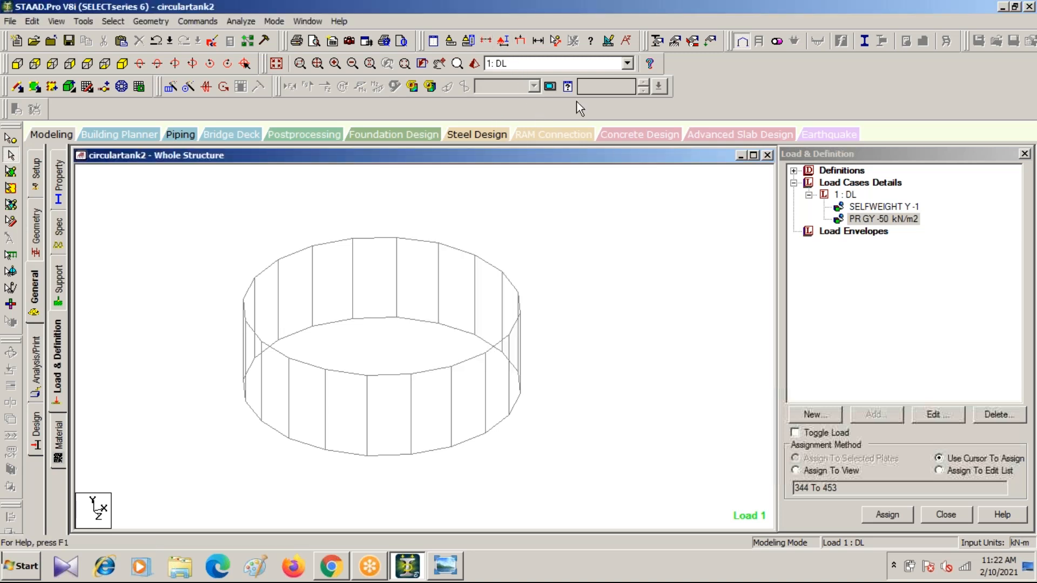
left_click(503, 42)
left_click(367, 345)
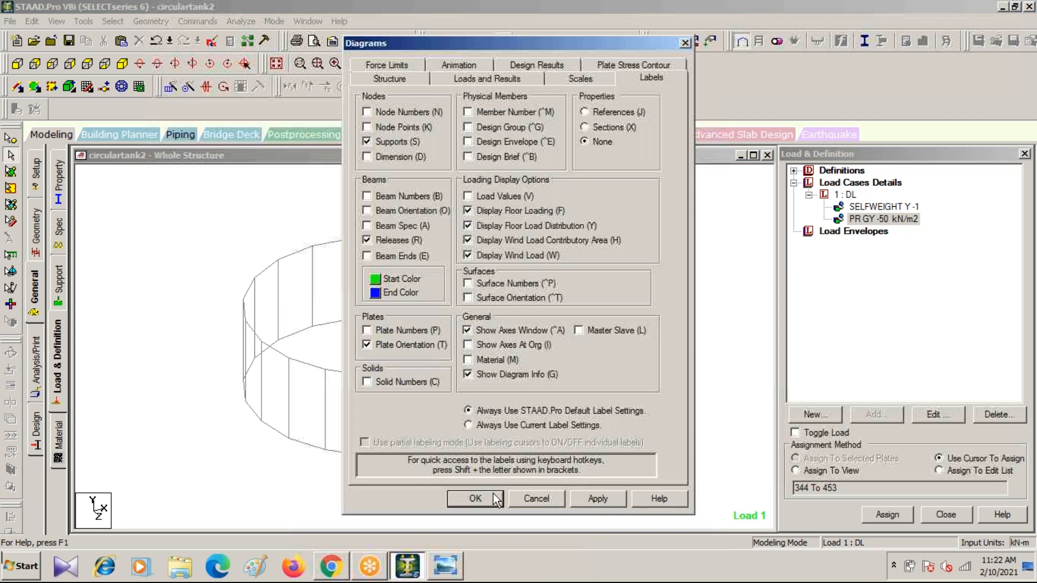
left_click(477, 498)
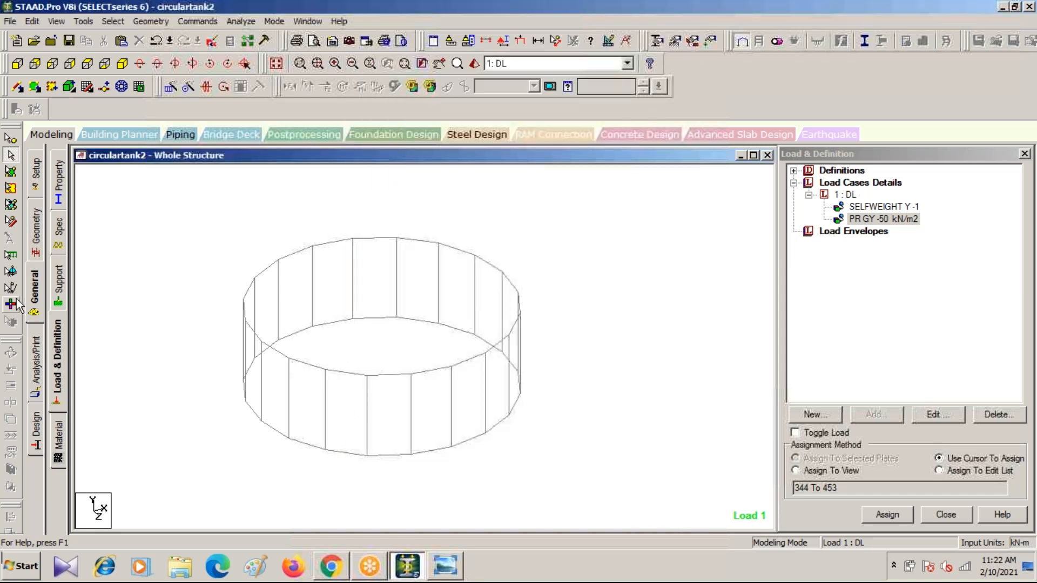
Reopen the load case details, expand the DL case and select its GY -50 kN/m2 pressure load
left_click(41, 308)
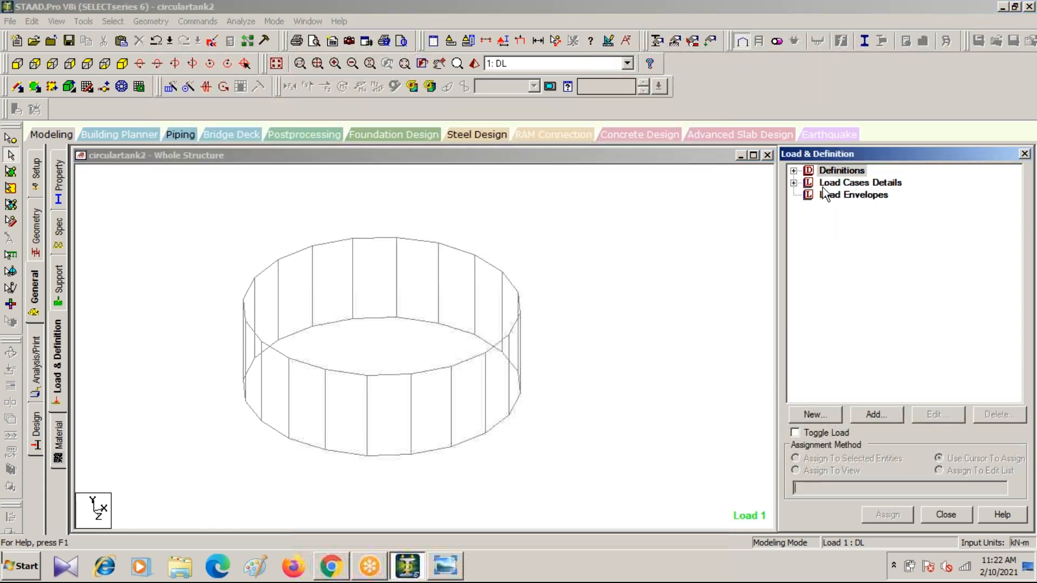
left_click(793, 184)
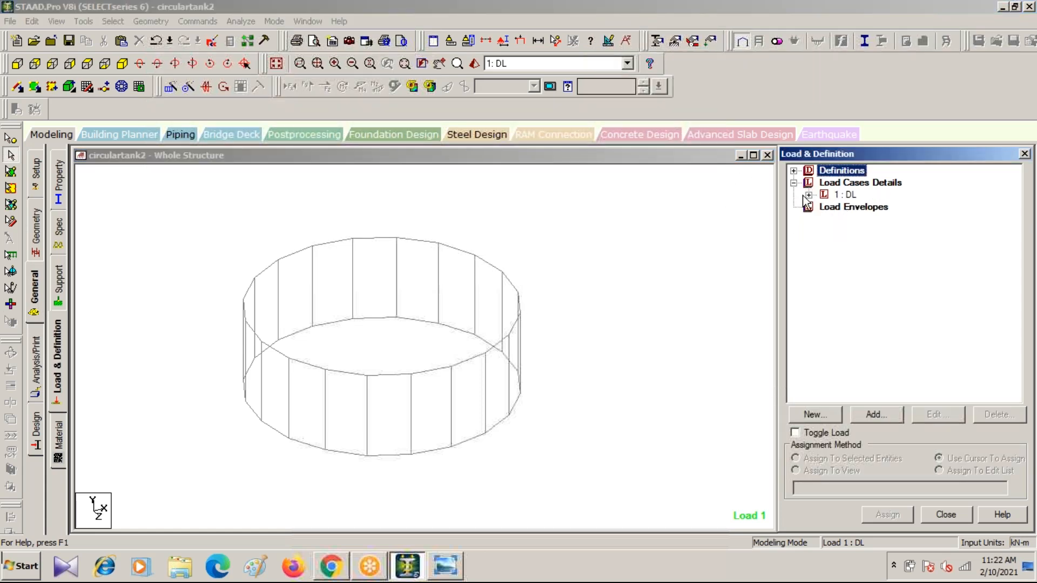
left_click(808, 195)
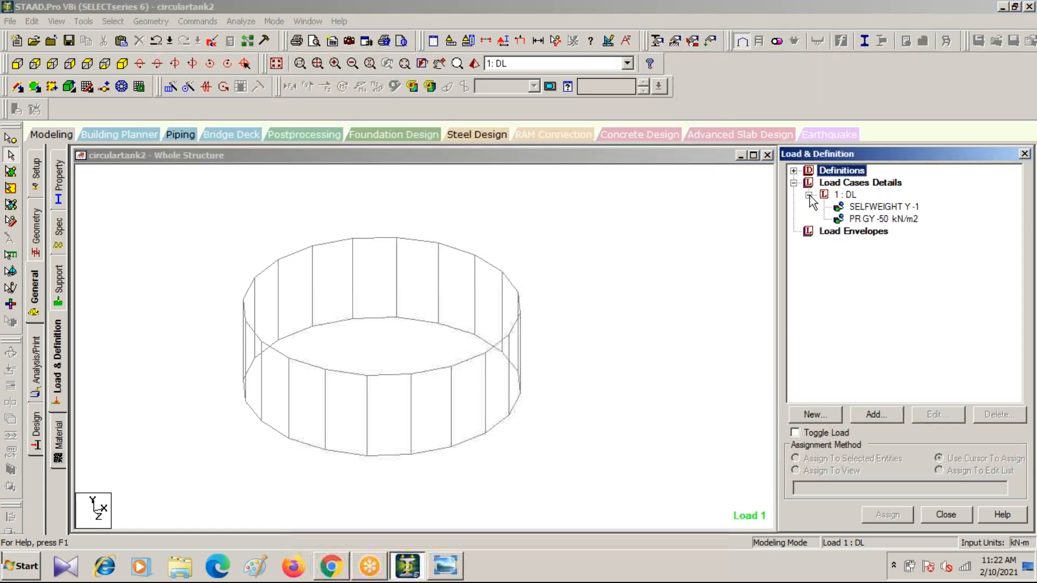
left_click(857, 221)
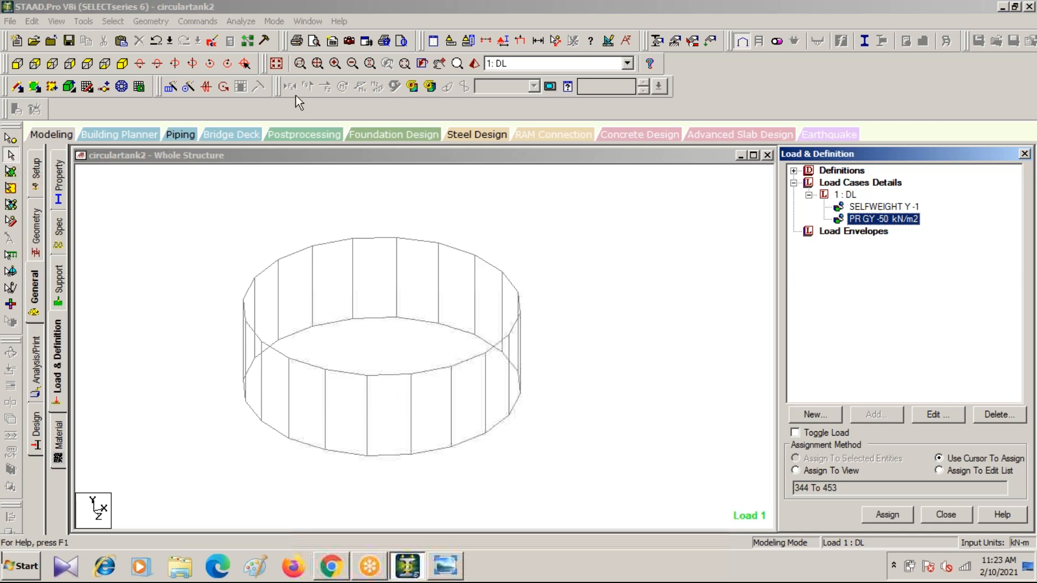
Show the whole structure again in the front view and turn off the Plate Orientation labels
left_click(278, 66)
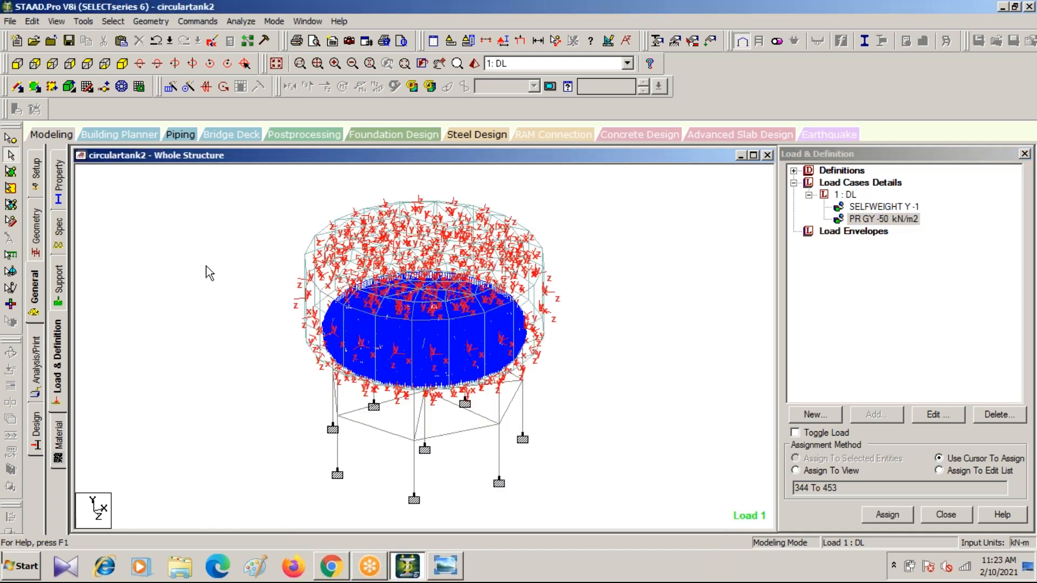
left_click(12, 158)
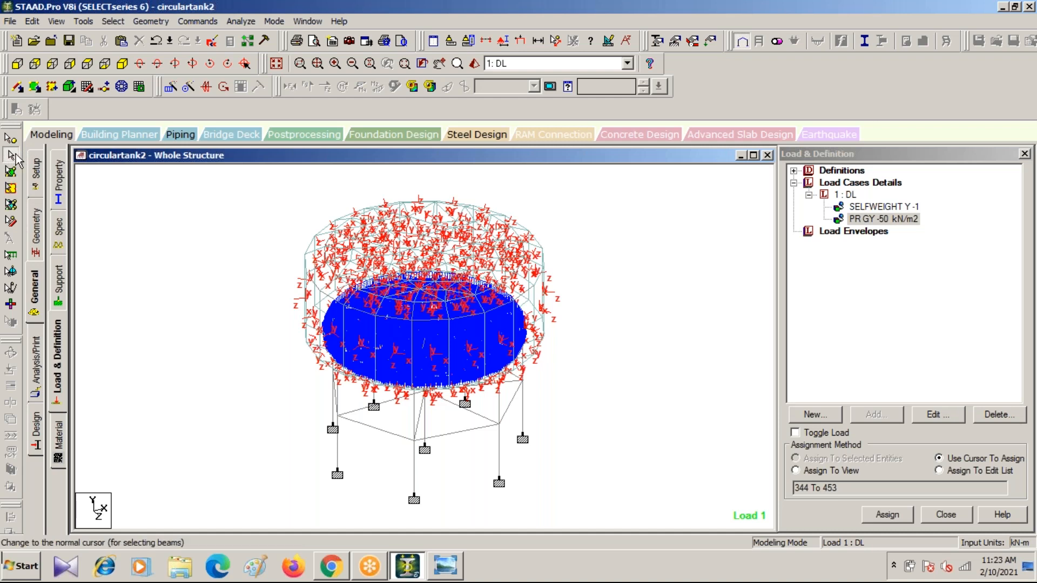
left_click(15, 66)
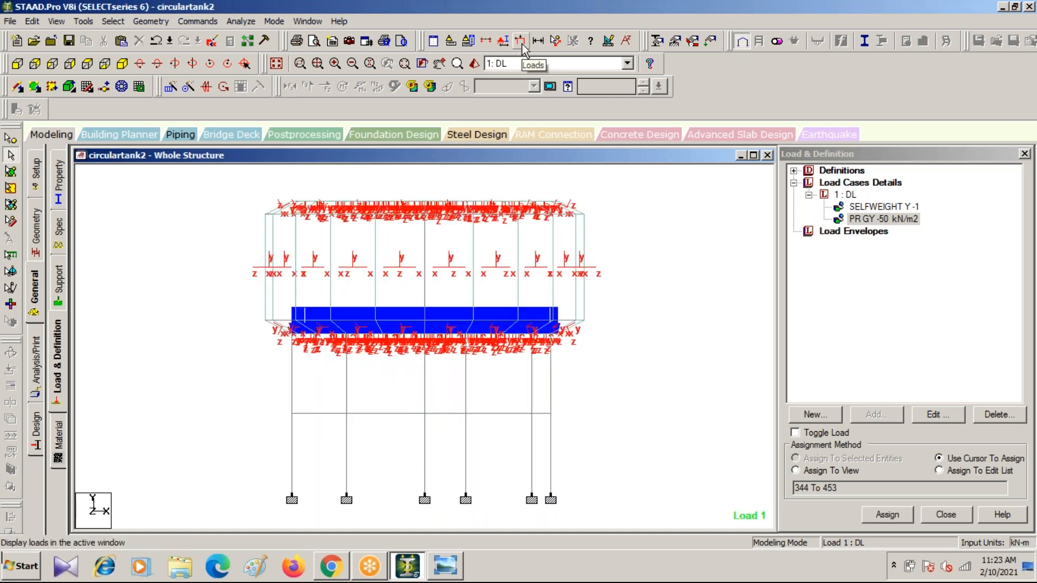
left_click(504, 42)
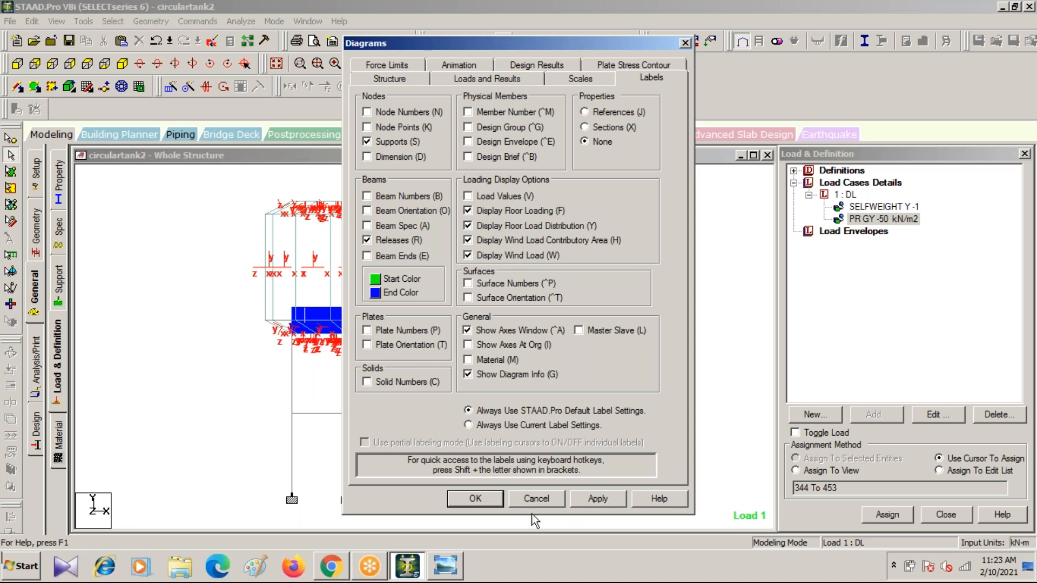
left_click(595, 497)
left_click(476, 498)
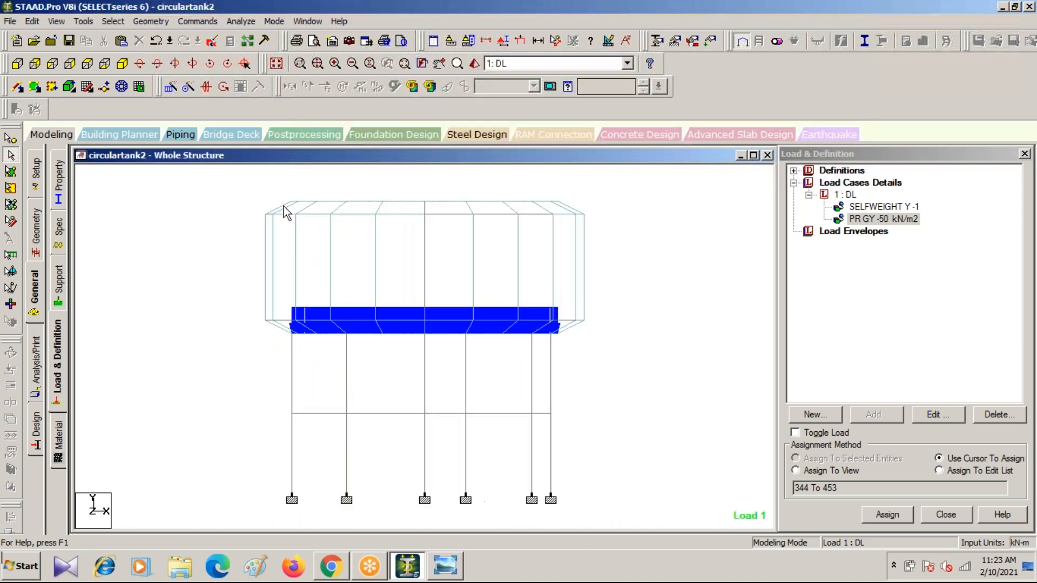
Select the plates of the tank's vertical wall and display only those plates in the isometric view
left_click(11, 172)
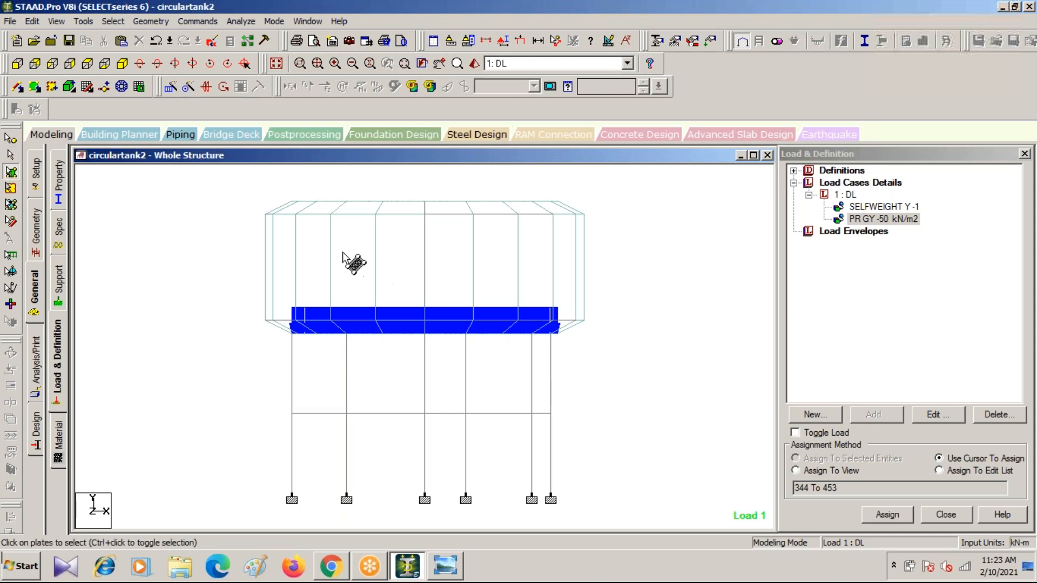
left_click_drag(238, 205, 637, 280)
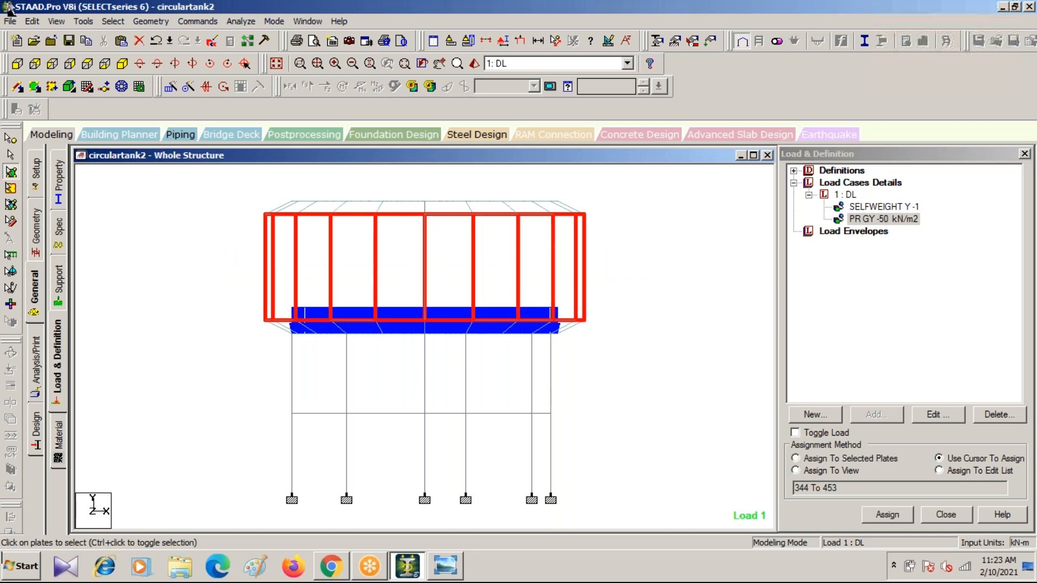
left_click(56, 22)
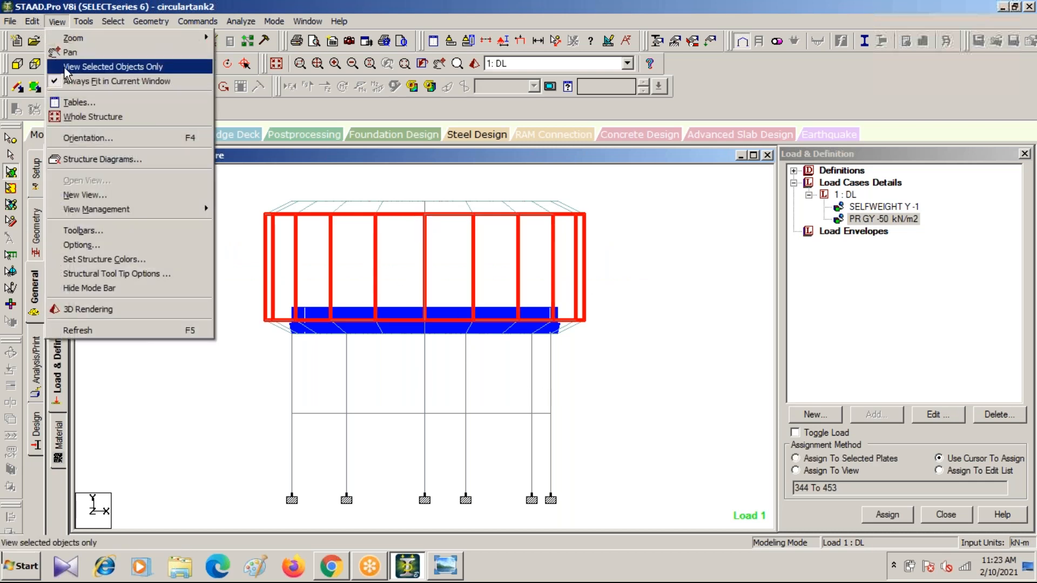
left_click(69, 68)
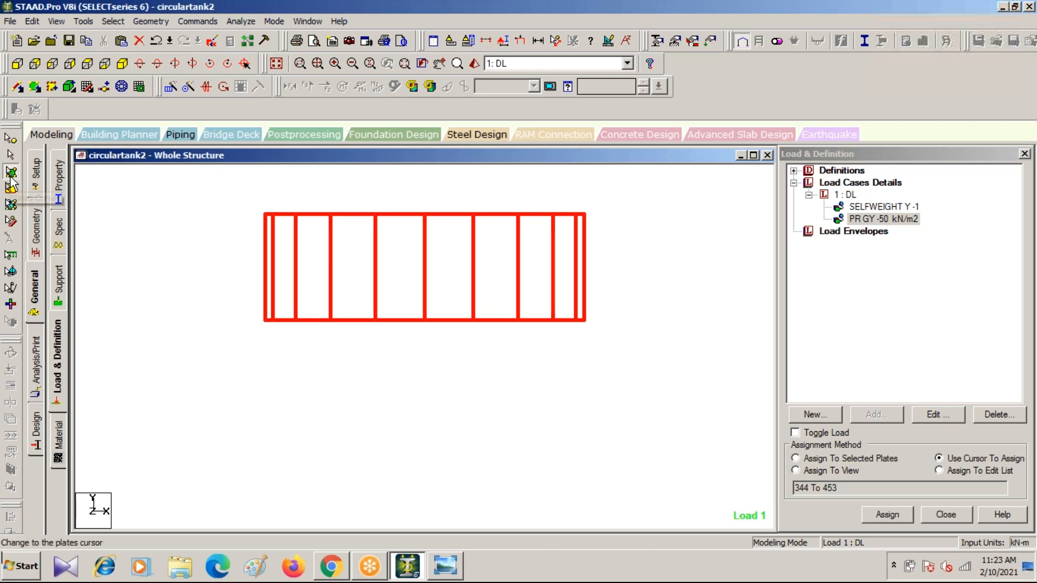
left_click(122, 63)
left_click(578, 349)
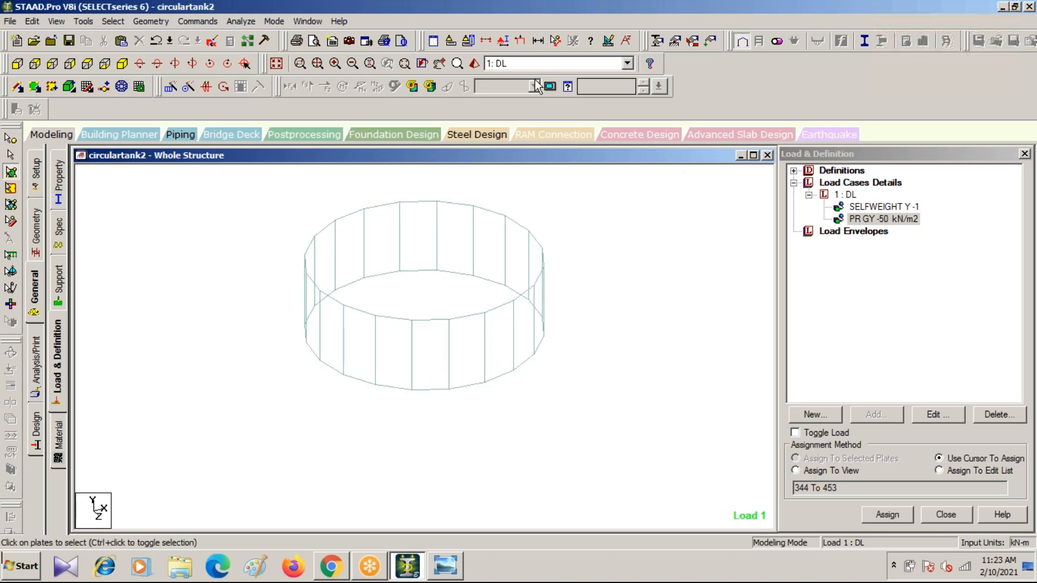
Display the wall plates' local axes and examine which way each axis points around the tank
left_click(519, 42)
scroll(540, 275, "up", 5)
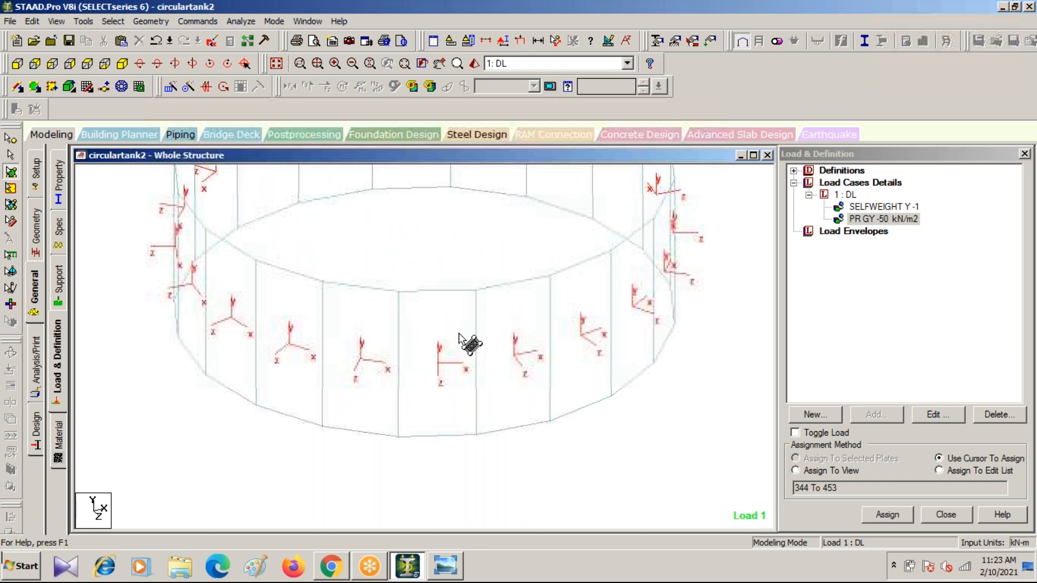
scroll(389, 235, "down", 4)
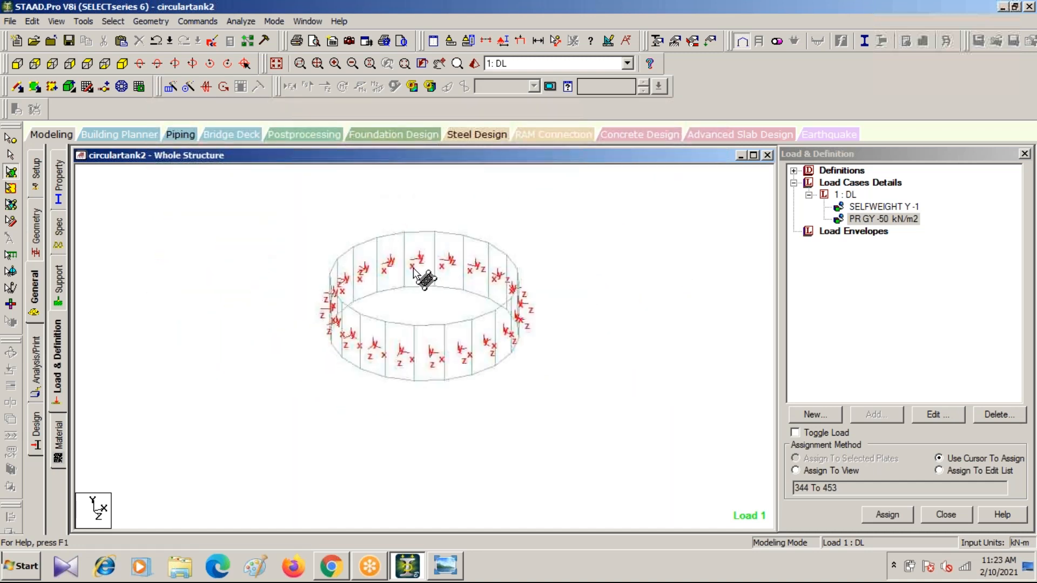
scroll(433, 280, "up", 1)
scroll(460, 273, "up", 3)
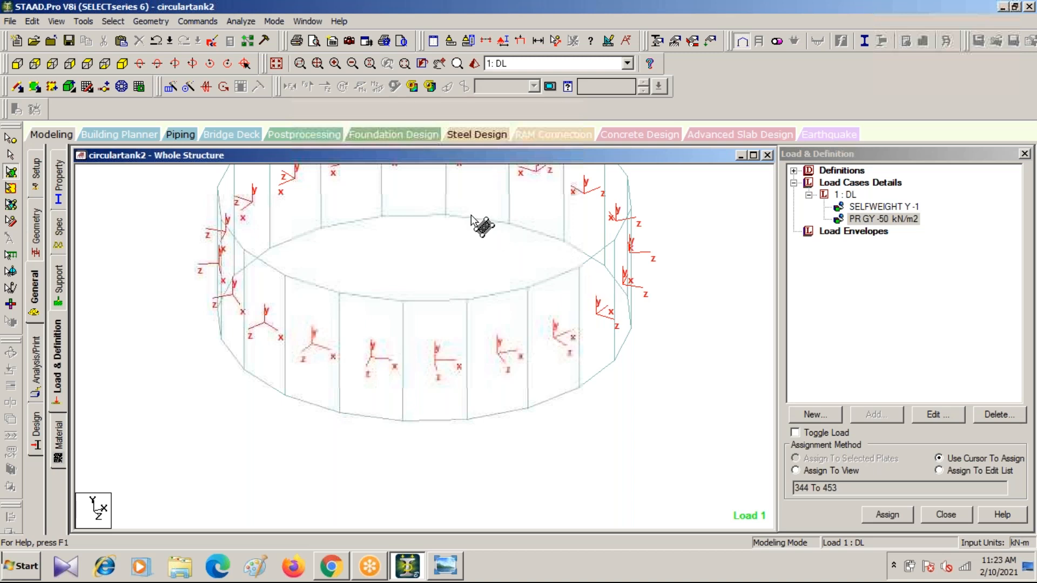
scroll(514, 236, "down", 4)
scroll(613, 266, "up", 4)
middle_click_drag(632, 278, 545, 328)
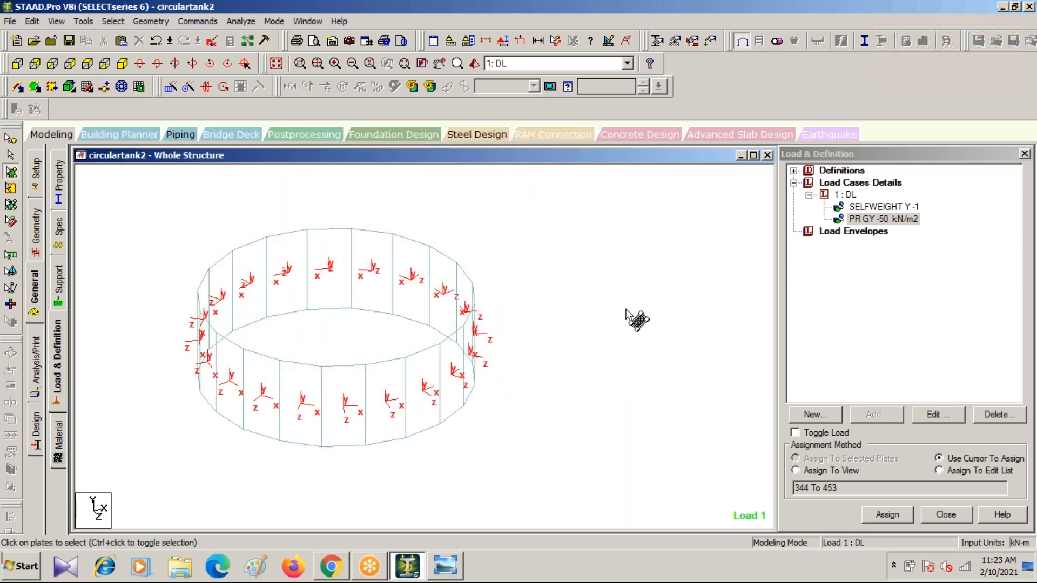
Select the DL load case for a new load item and save the modified structure
left_click(849, 196)
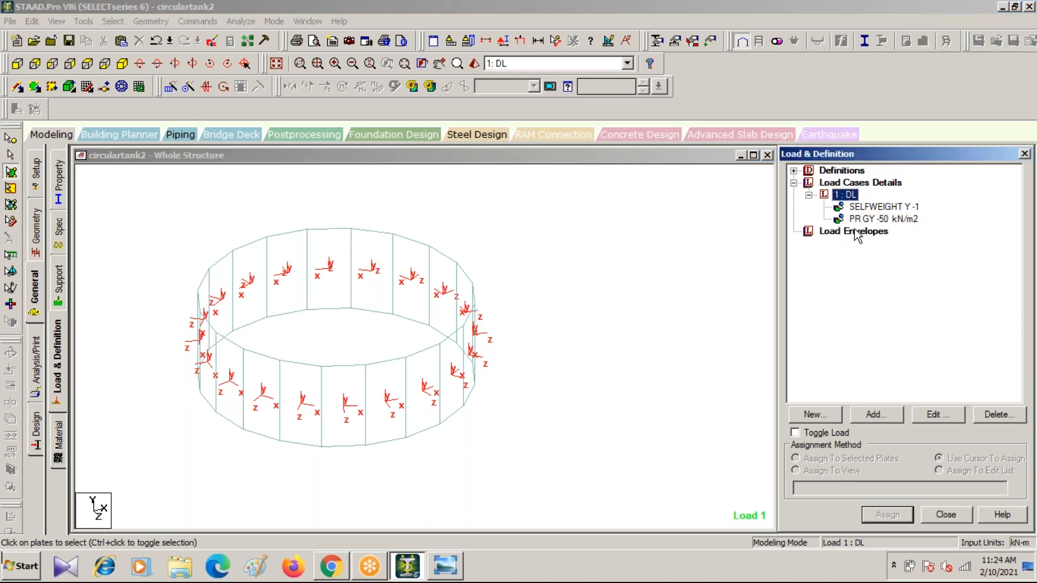
left_click(903, 376)
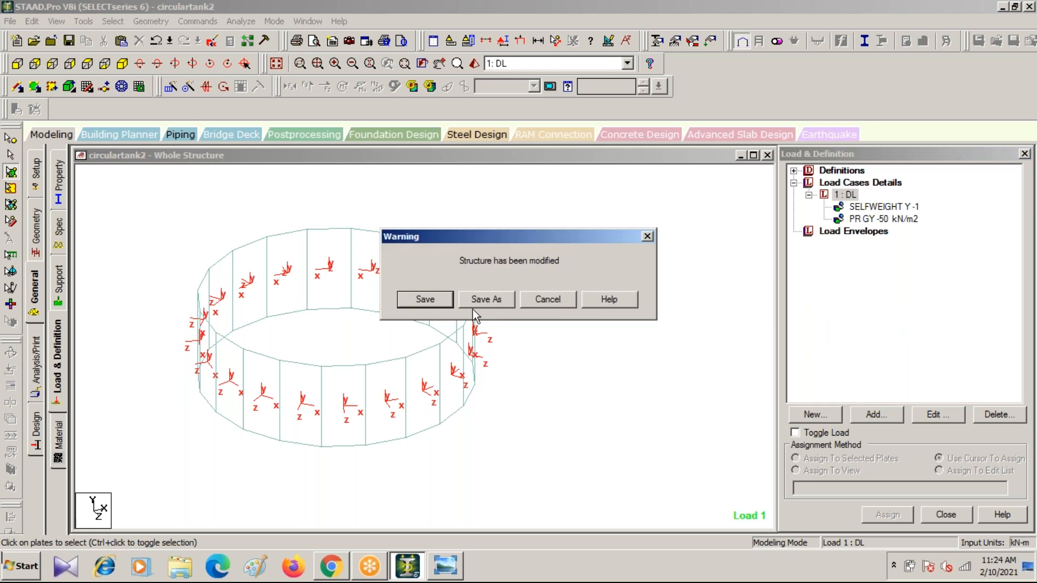
left_click(425, 300)
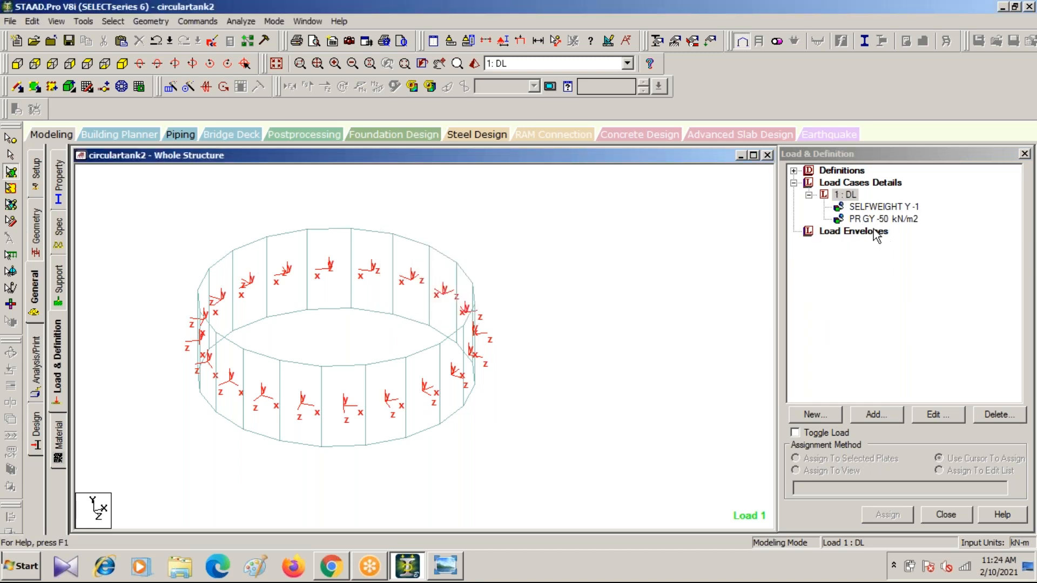
Create load case 2 with the Live loading type and the title WP
left_click(859, 221)
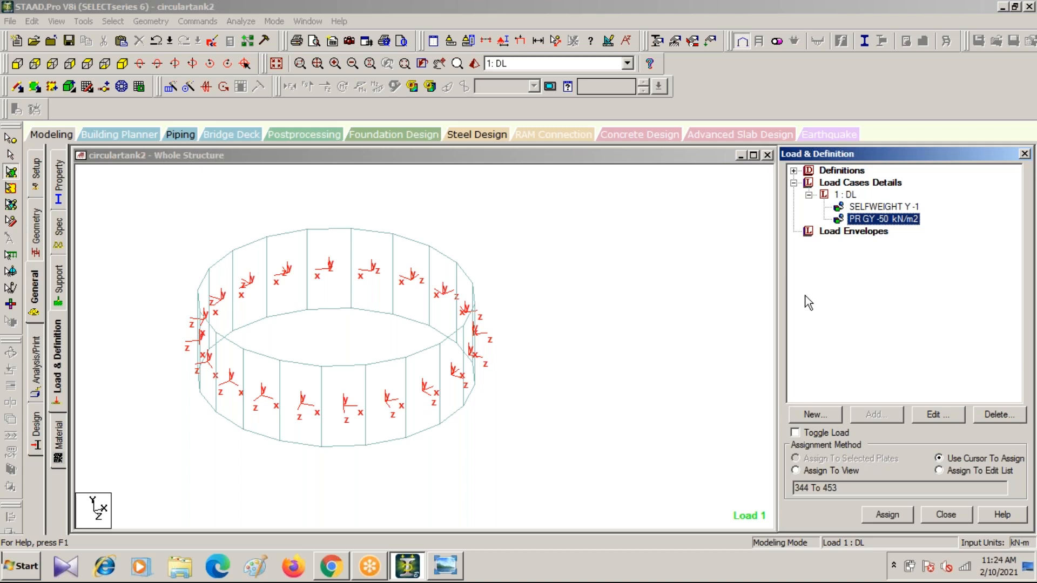
left_click(846, 196)
left_click(843, 183)
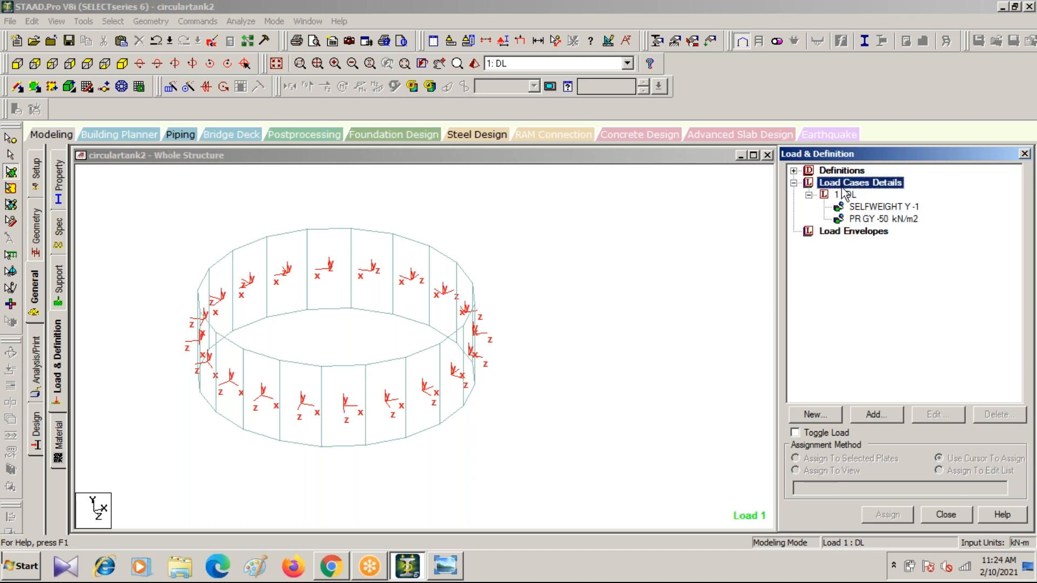
left_click(878, 414)
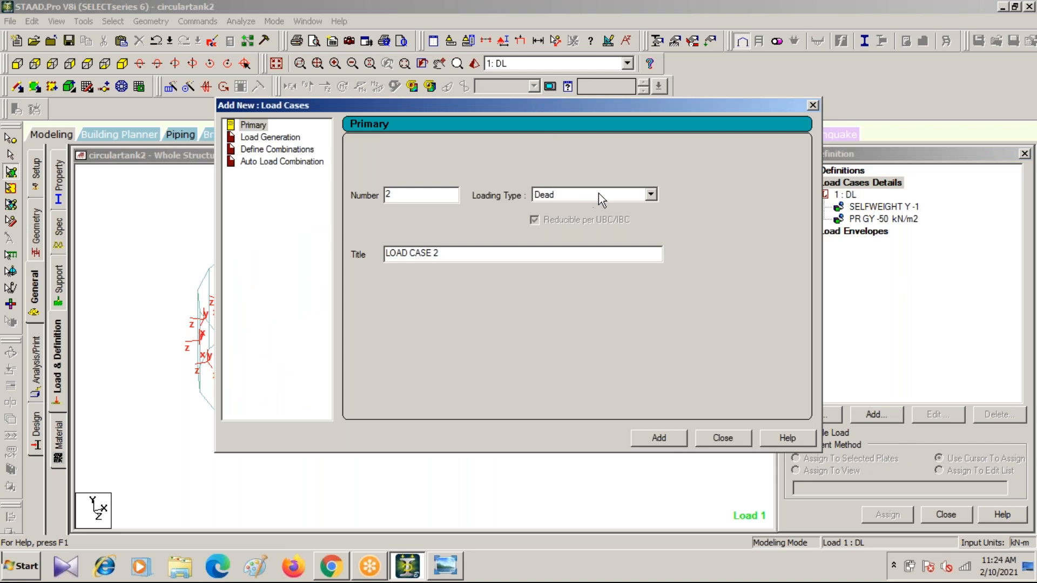
left_click(645, 199)
left_click(562, 225)
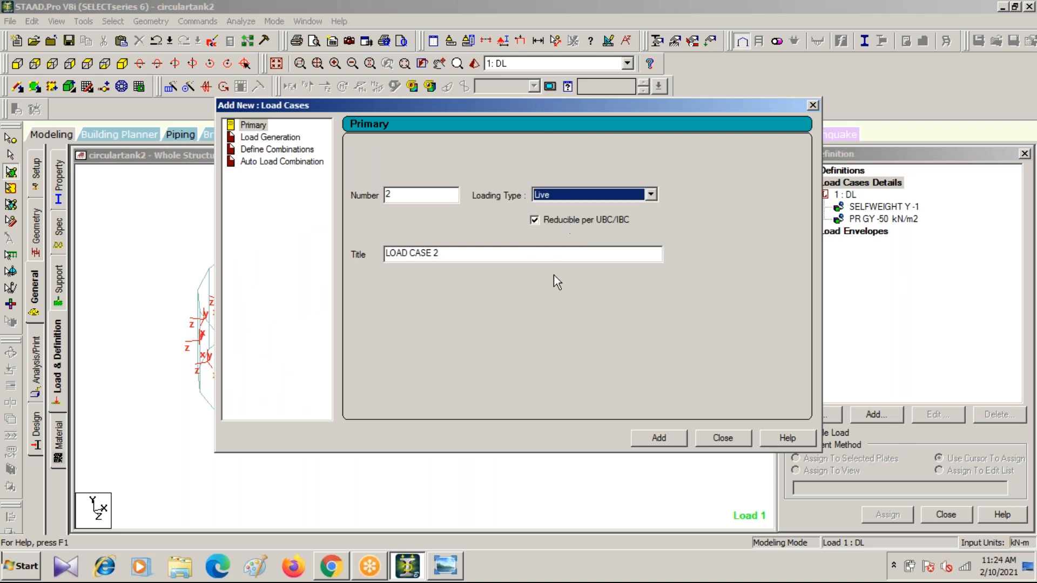
key("Tab")
key("Tab")
type("W")
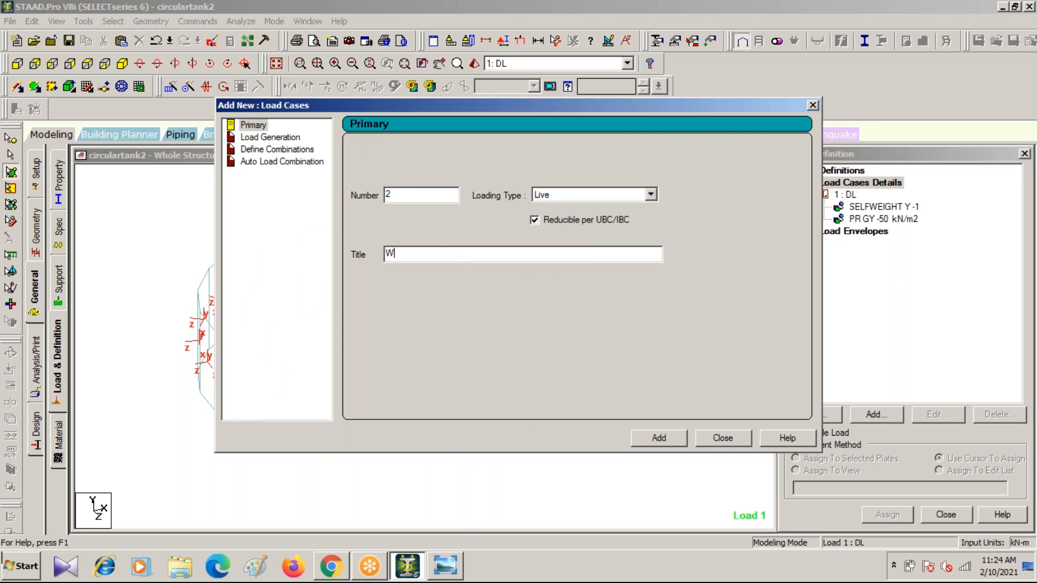
type("P")
left_click(657, 438)
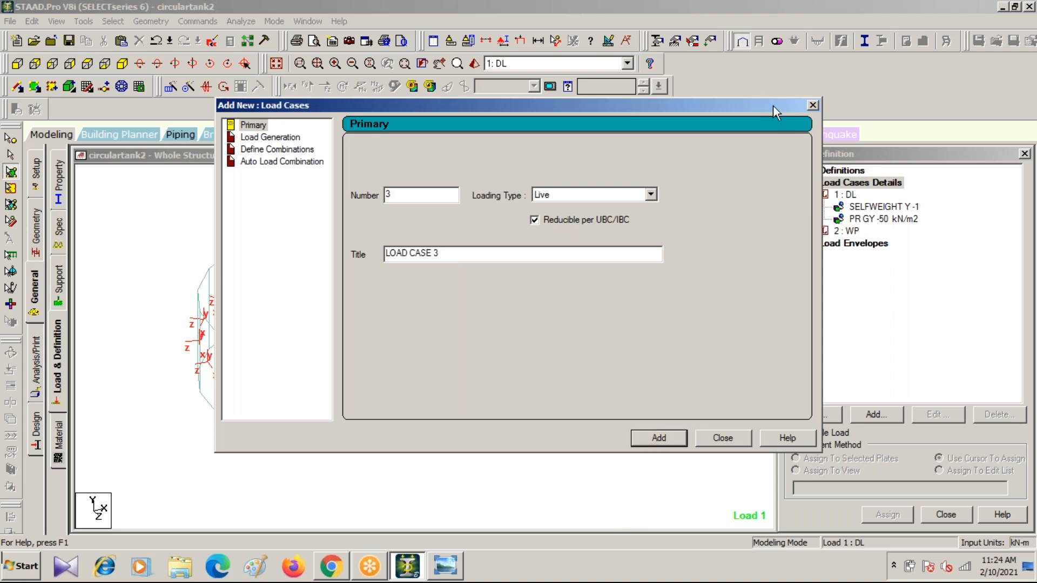
left_click(813, 105)
Make the WP load case active, show the whole structure again and turn off the Plate Orientation labels
left_click(840, 222)
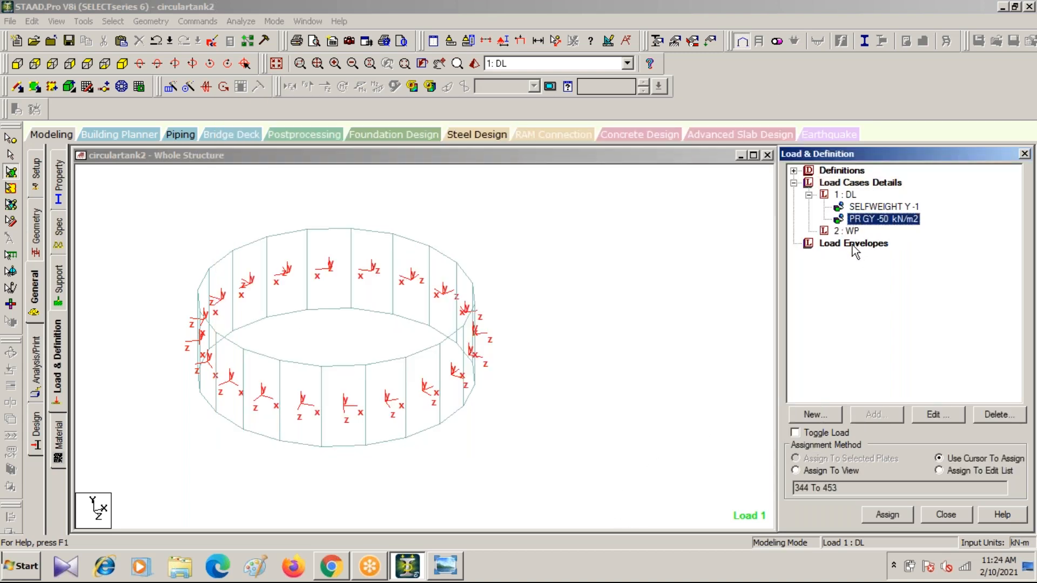
left_click(842, 232)
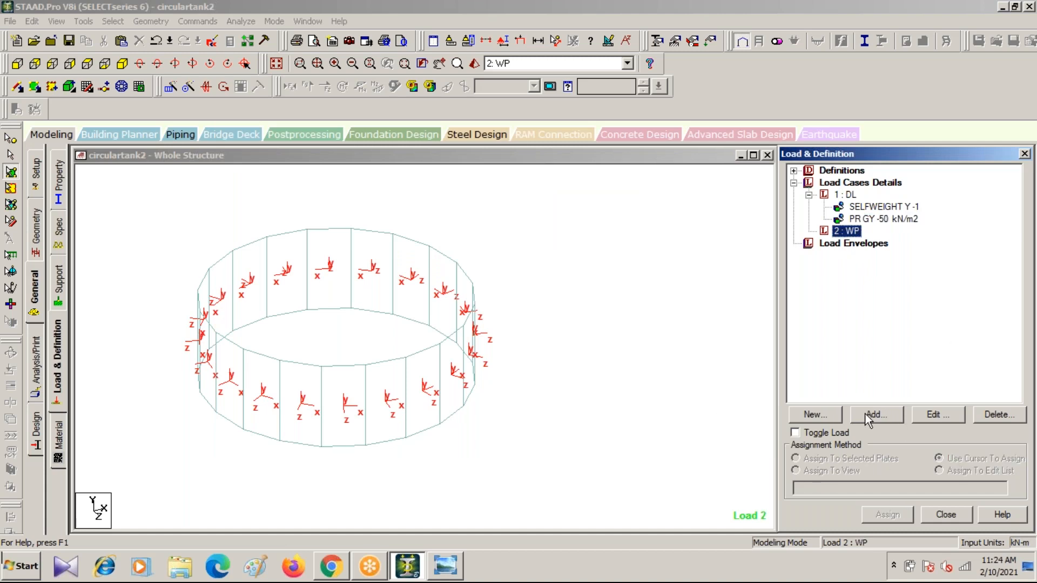
left_click(276, 63)
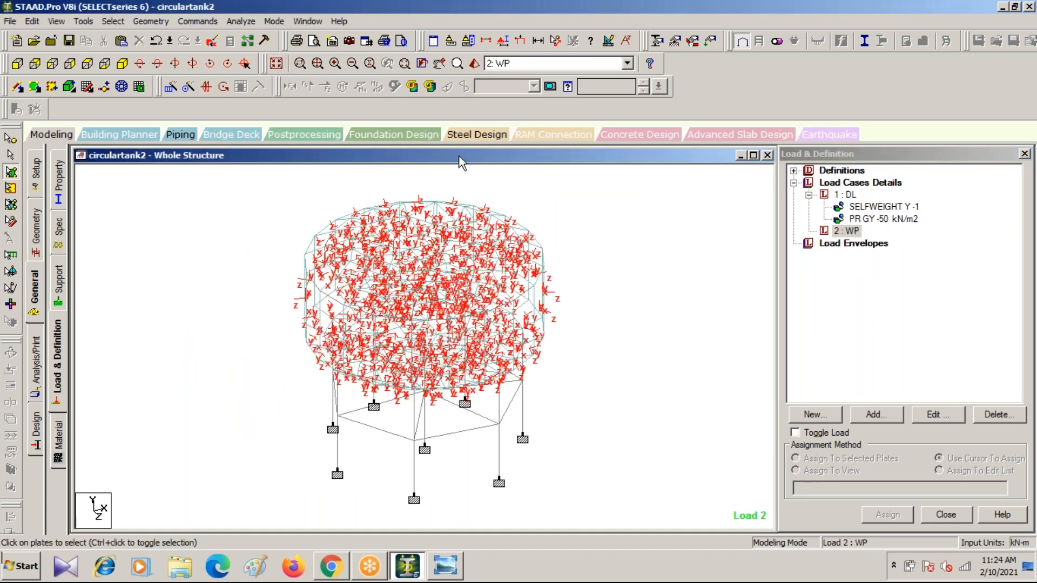
left_click(503, 41)
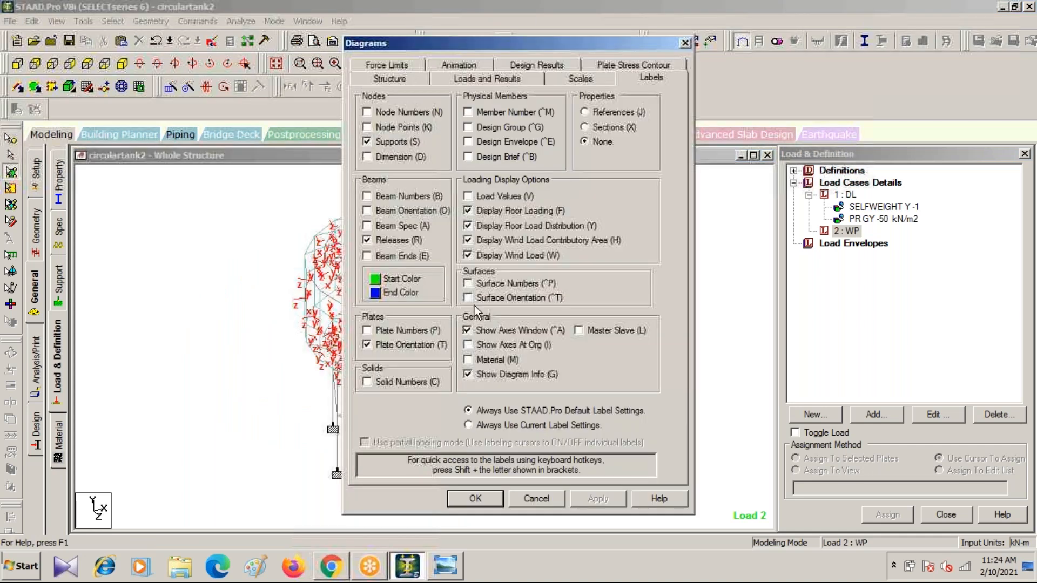
left_click(368, 345)
left_click(588, 500)
left_click(478, 500)
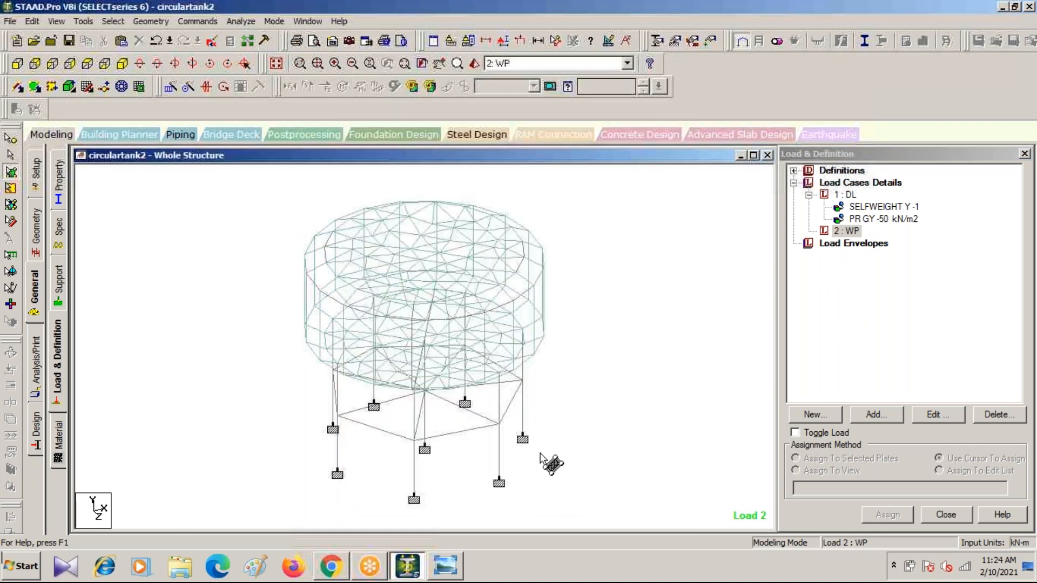
scroll(620, 360, "up", 4)
middle_click_drag(619, 360, 620, 360)
middle_click_drag(440, 330, 297, 325)
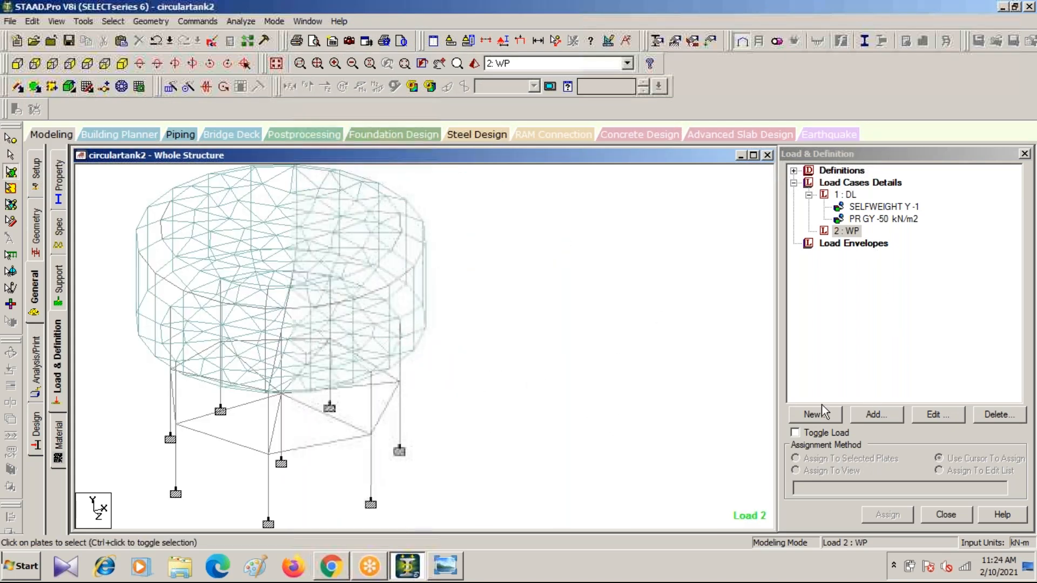
Start a hydrostatic plate load in the WP load case and begin choosing its plates
left_click(876, 414)
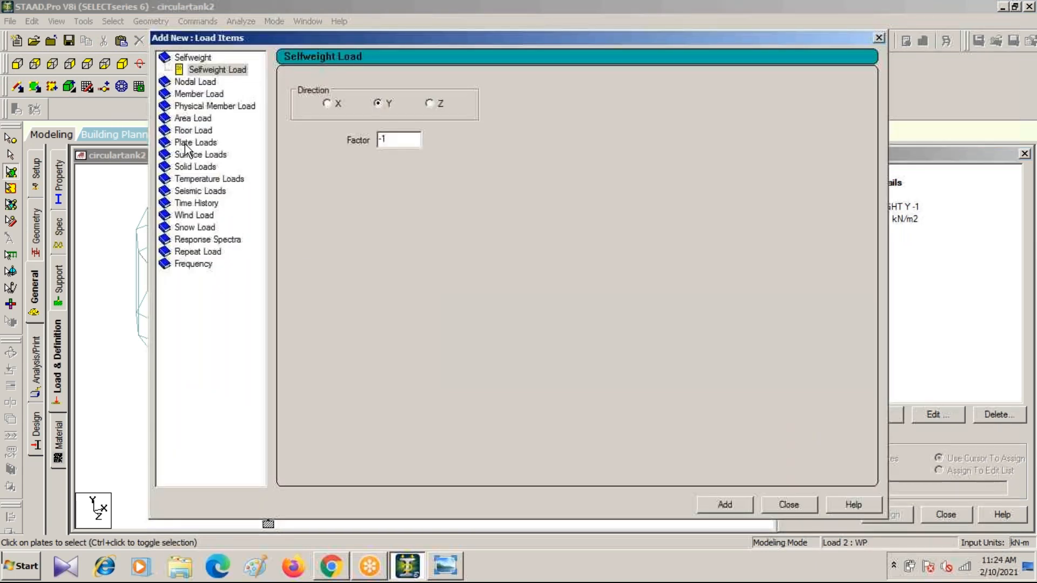
left_click(184, 142)
left_click(209, 191)
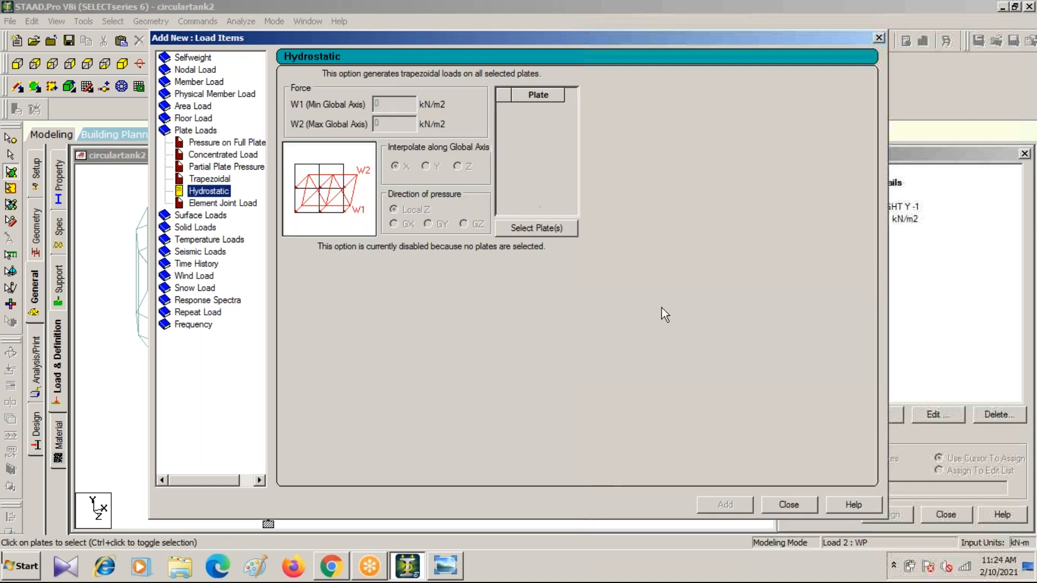
left_click(537, 229)
left_click_drag(508, 166, 727, 186)
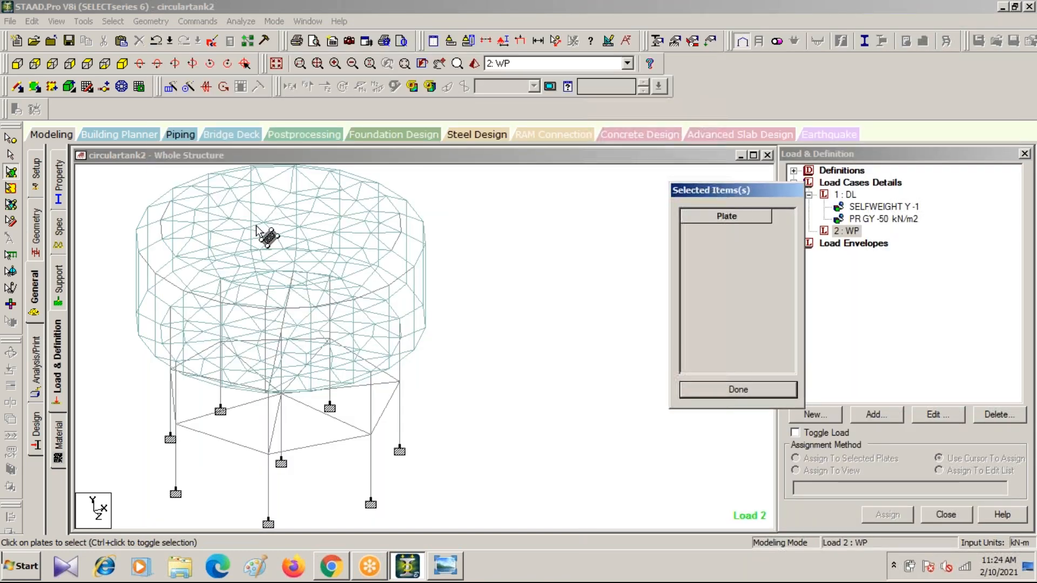
In the front view, select the tank's wall plates together with the sloping plate rings above and below as the hydrostatic load's plates
left_click(19, 66)
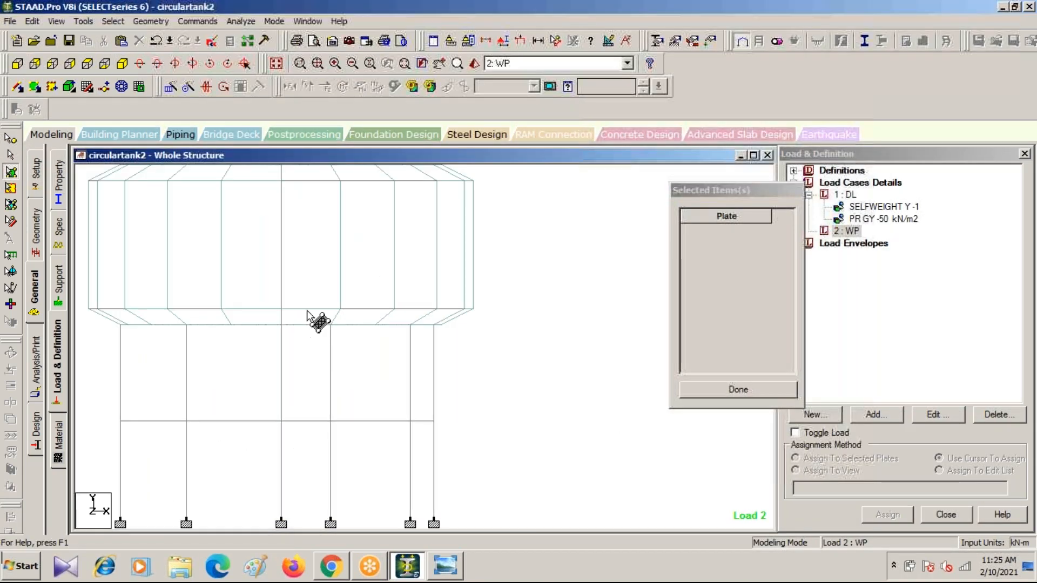
scroll(310, 311, "down", 5)
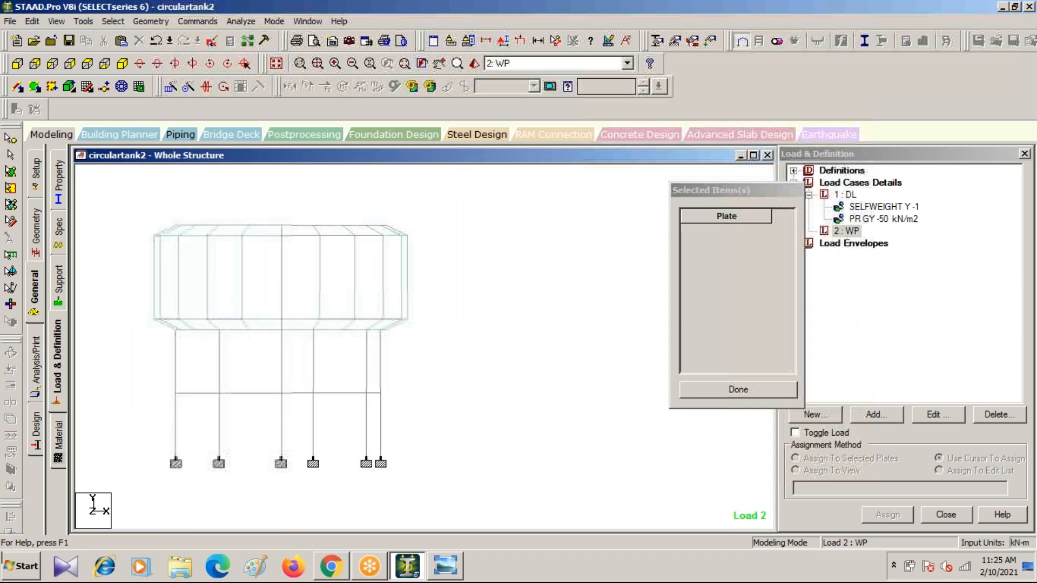
middle_click_drag(221, 283, 342, 324)
left_click(12, 172)
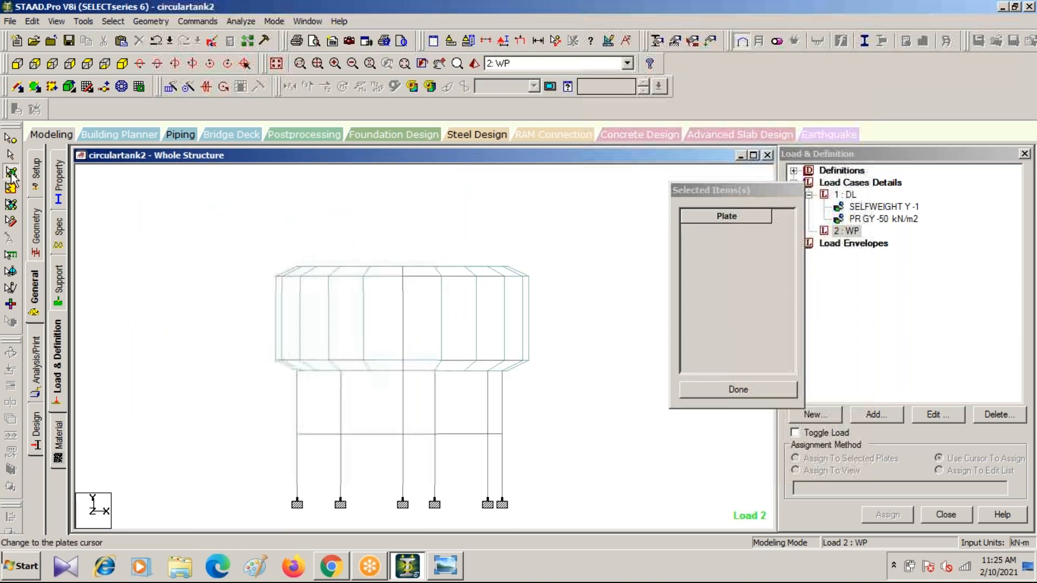
left_click_drag(251, 266, 228, 254)
scroll(349, 324, "up", 4)
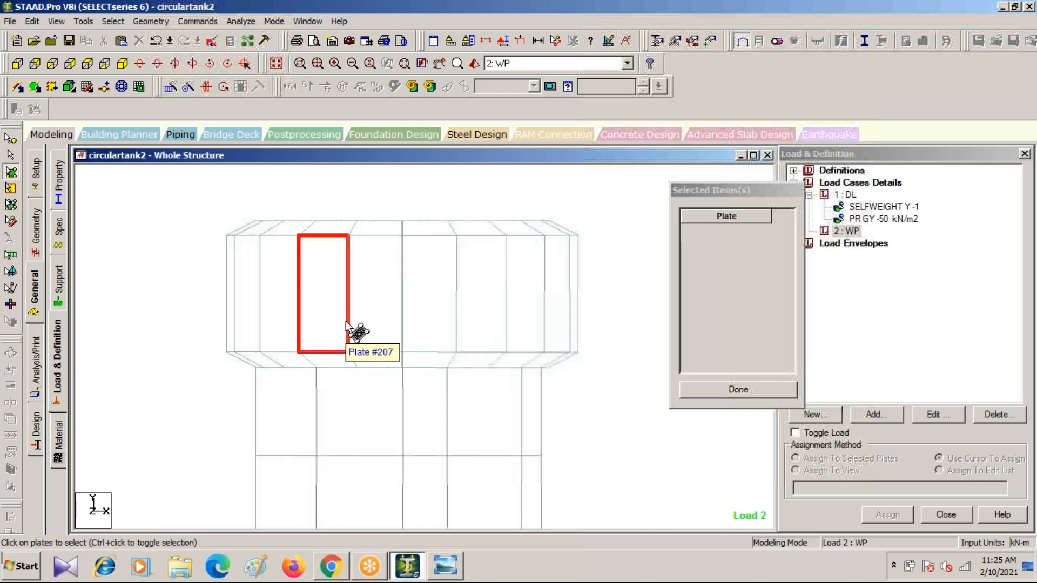
scroll(340, 318, "up", 1)
left_click_drag(196, 223, 595, 359)
left_click_drag(223, 216, 592, 251)
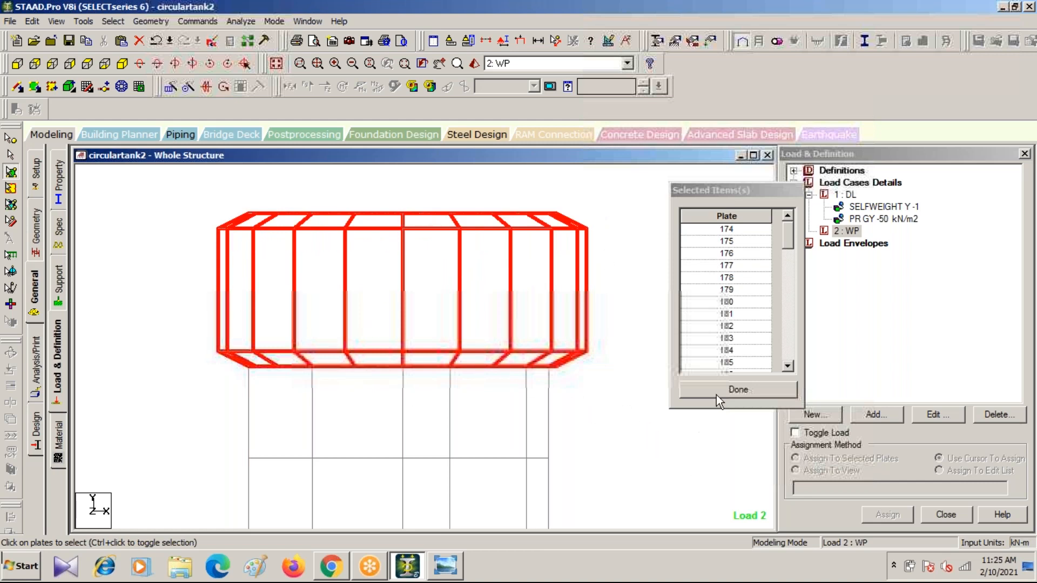
left_click(737, 390)
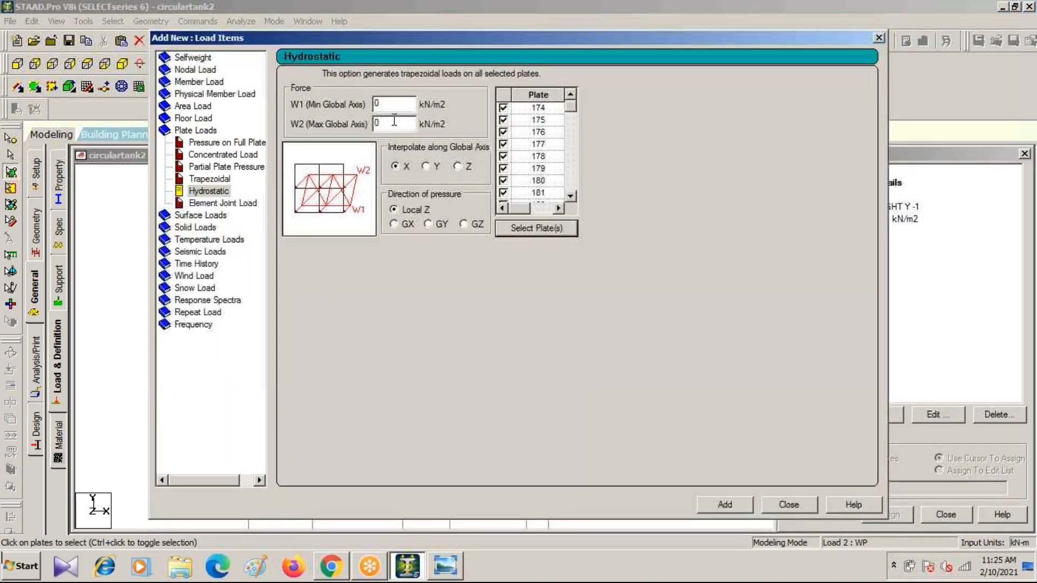
Add the hydrostatic load with W1 50 and W2 5 kN/m2, interpolated along global Y and acting in local Z
double_click(390, 105)
type("50")
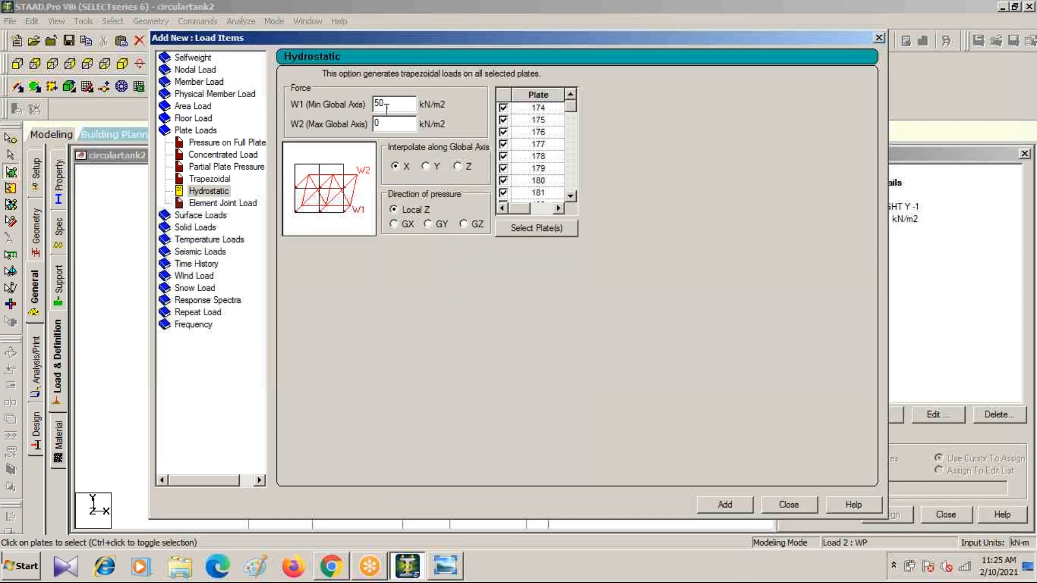
double_click(382, 124)
type("5")
left_click(722, 503)
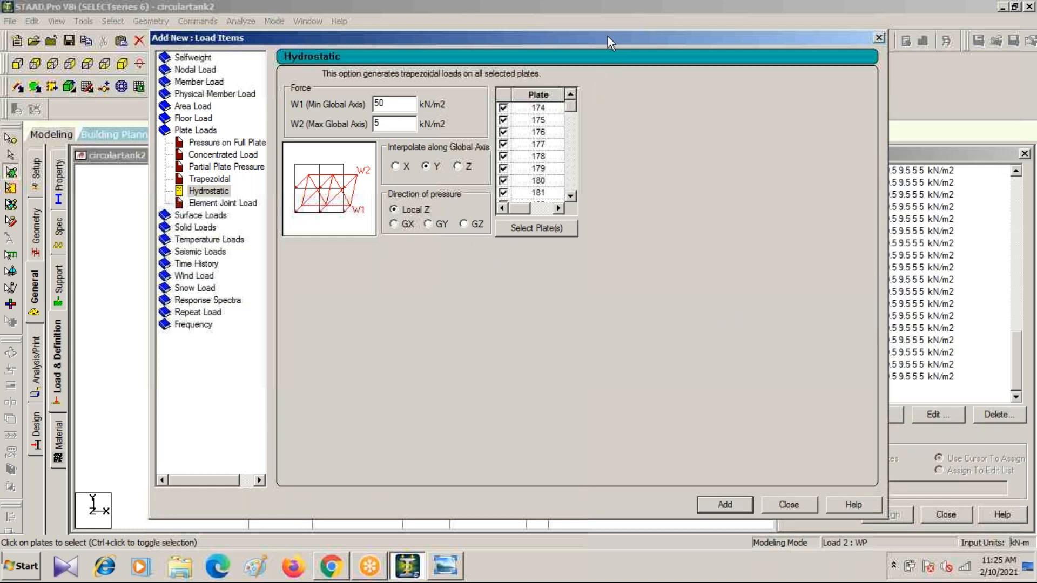
left_click_drag(608, 37, 329, 194)
left_click(937, 319)
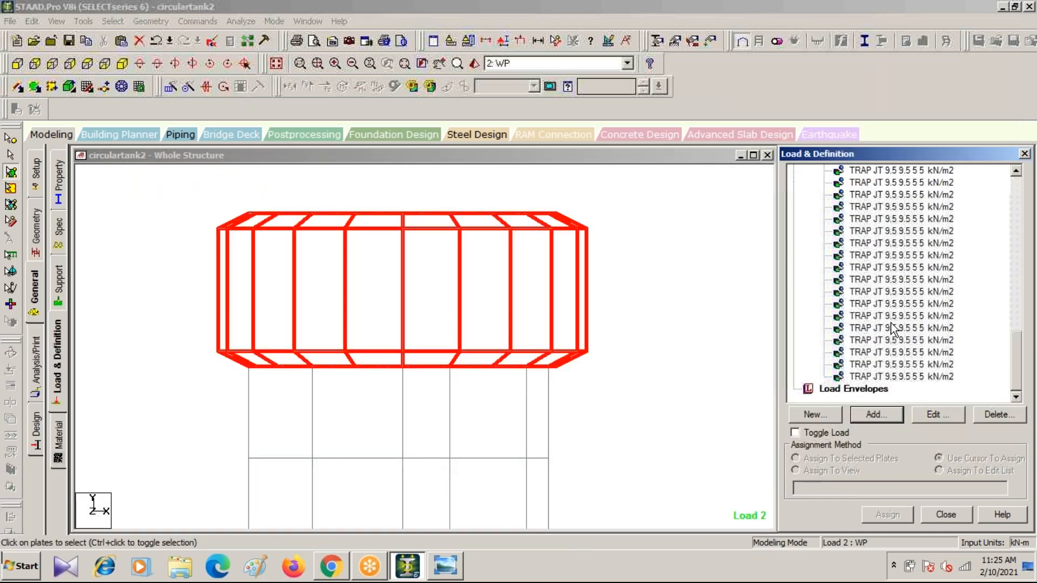
Display the generated trapezoidal loads in the isometric view and examine their distribution on the tank and their entries in the WP case
left_click(890, 326)
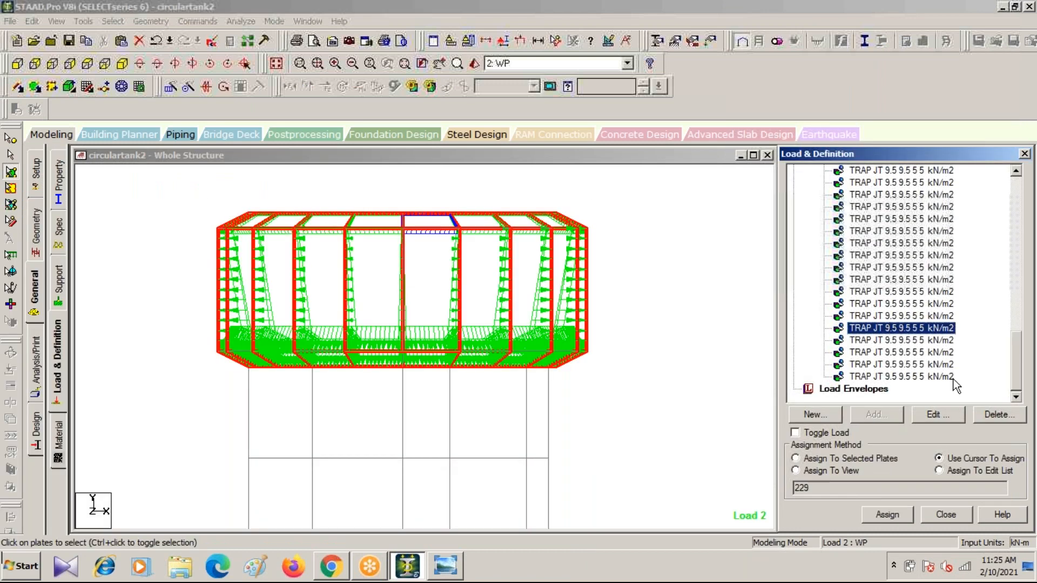
left_click(121, 64)
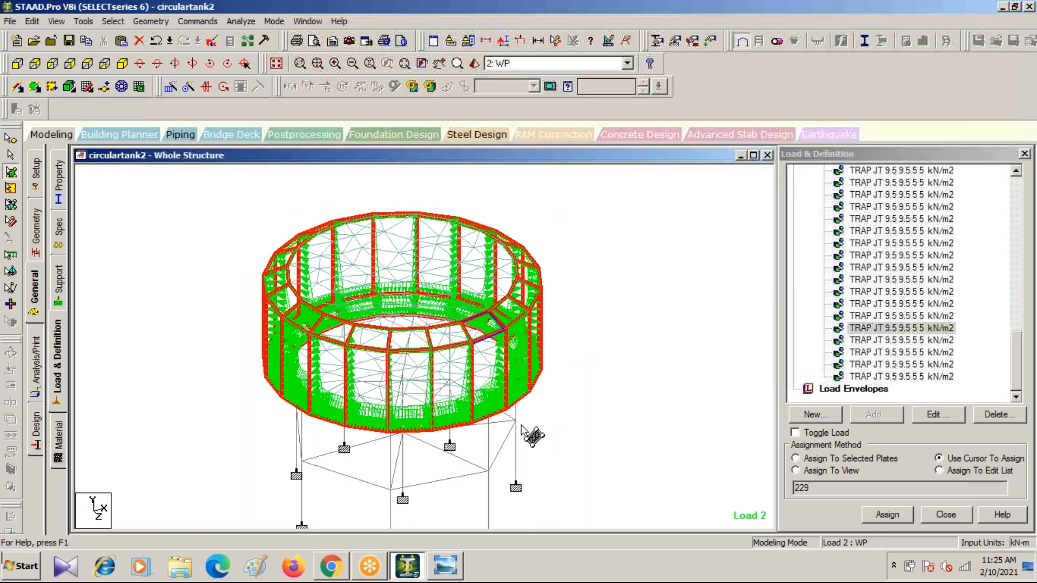
scroll(534, 432, "up", 5)
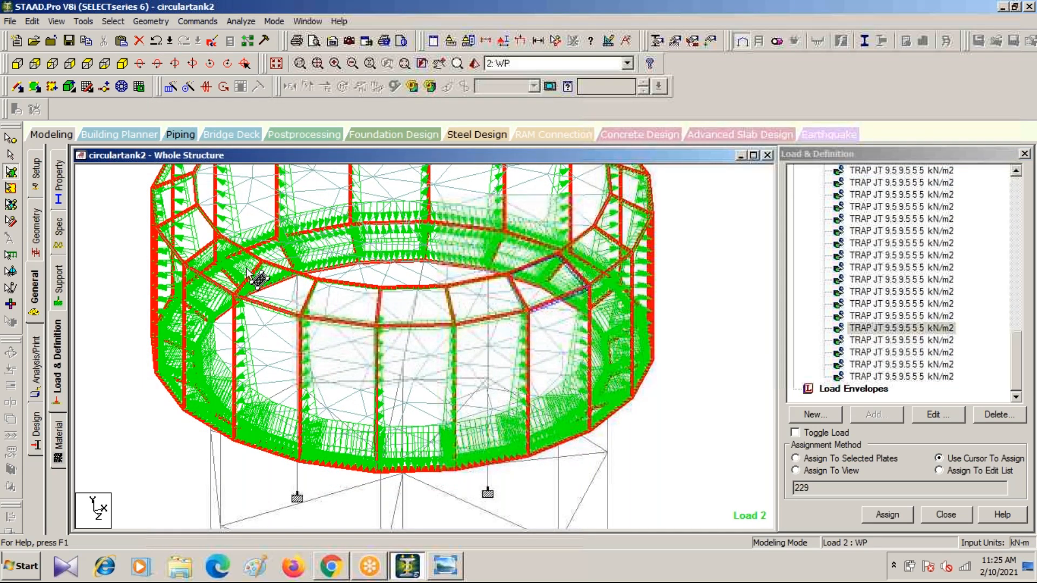
scroll(258, 310, "down", 1)
scroll(257, 310, "down", 6)
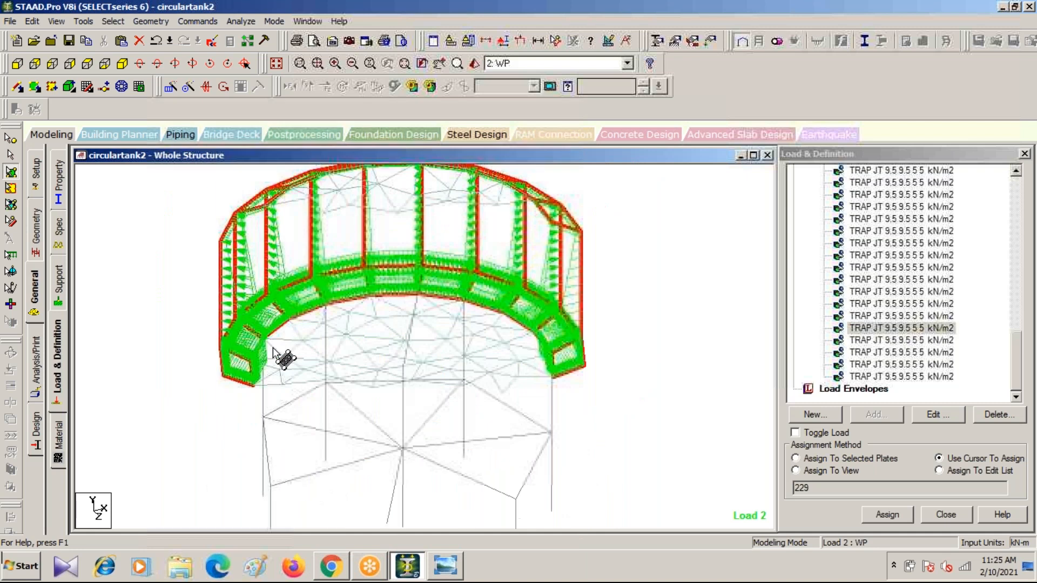
scroll(269, 381, "up", 2)
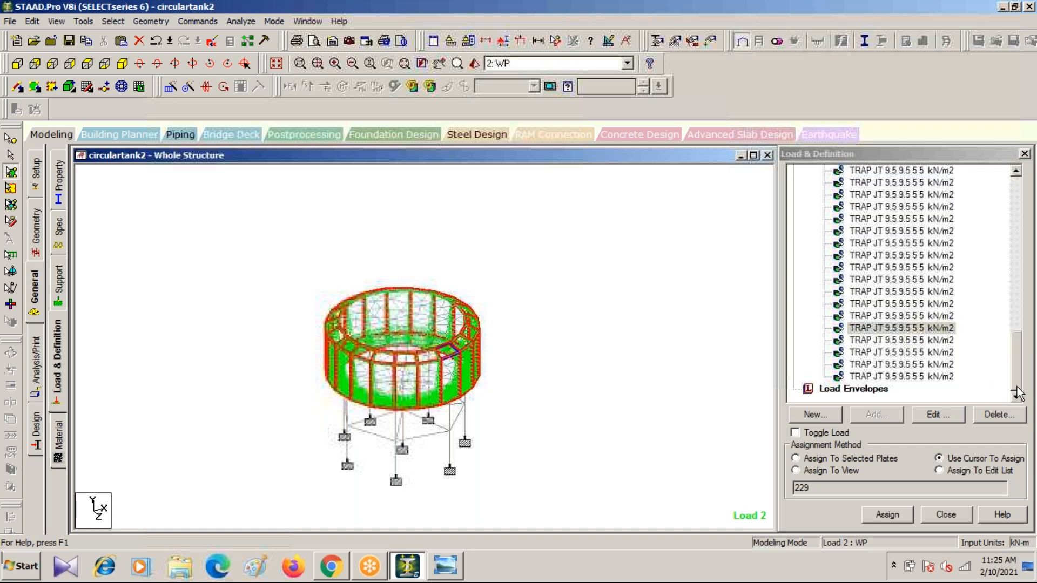
left_click_drag(1016, 374, 1031, 212)
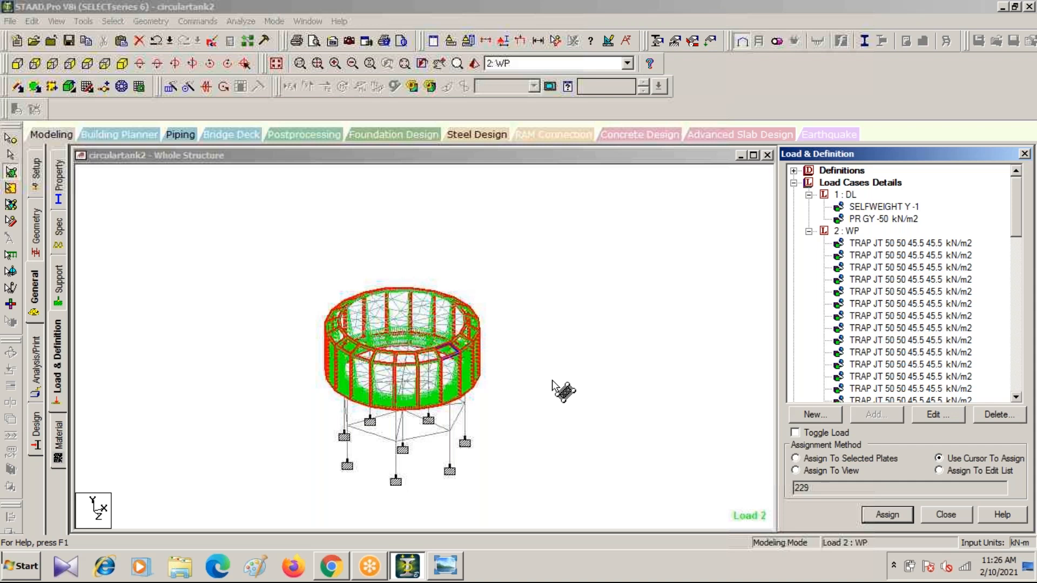
Clear the plate selection and display the default linear grid for snapping nodes and beams
left_click(600, 444)
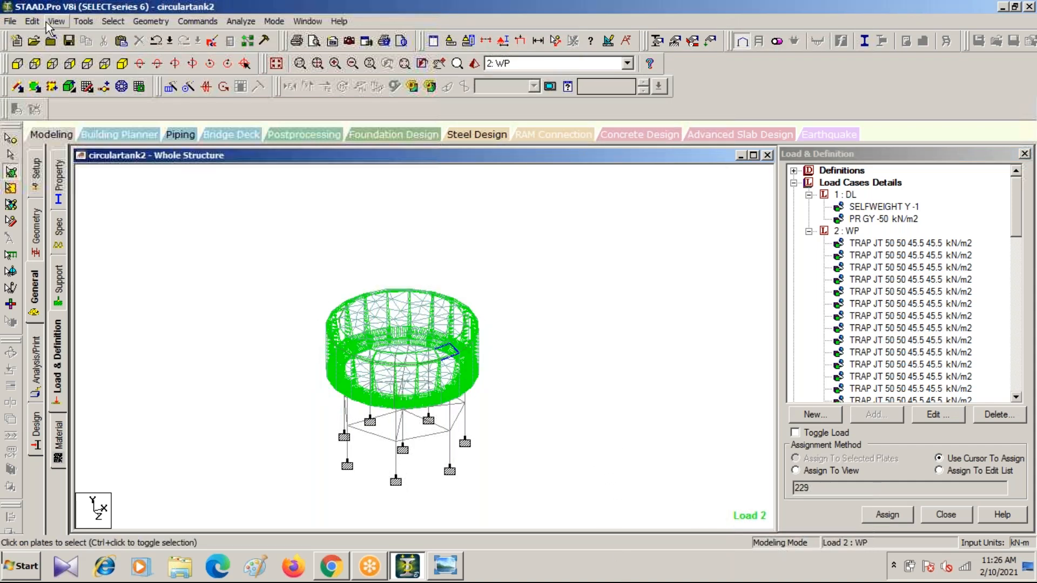
left_click(151, 21)
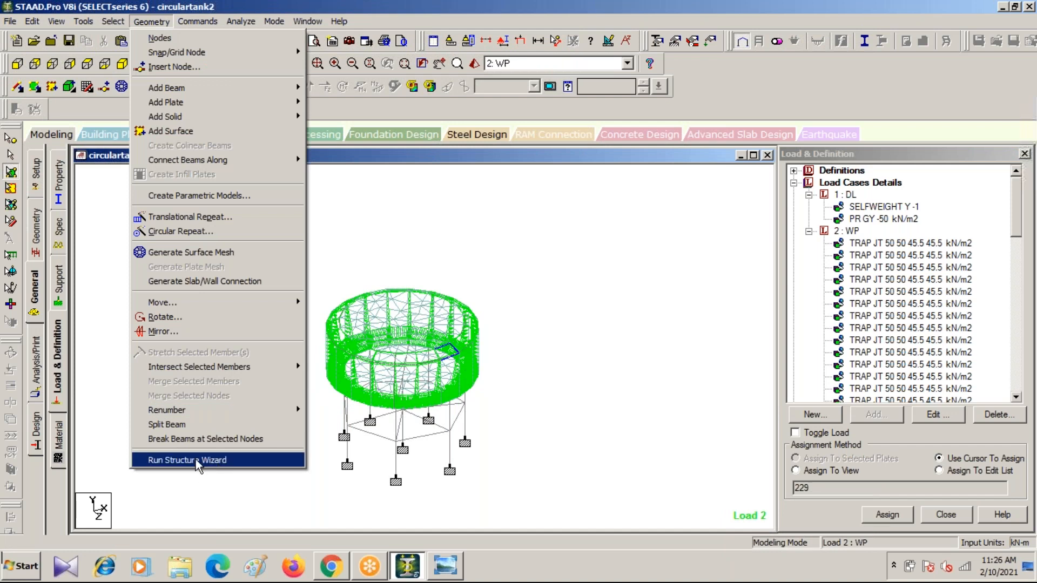
left_click(553, 414)
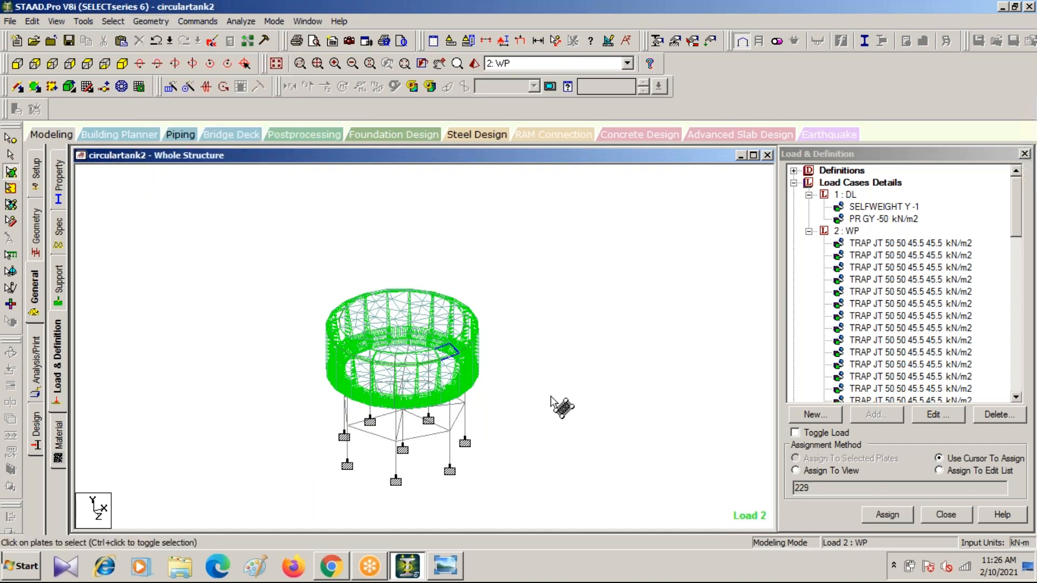
left_click(86, 88)
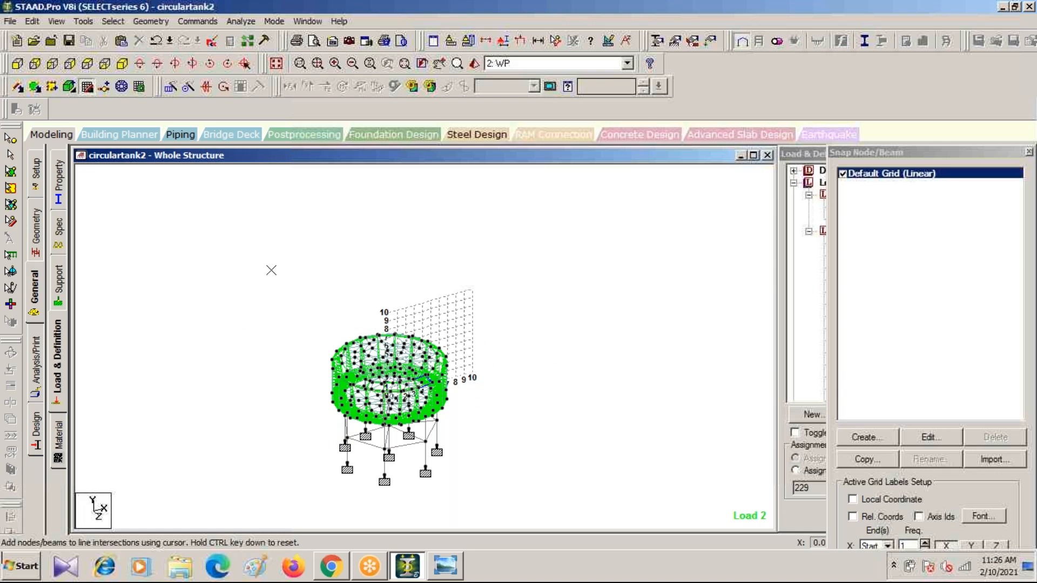
Create a new Space model named Structure3 in metre and kilonewton units, overwriting the existing file
left_click(13, 22)
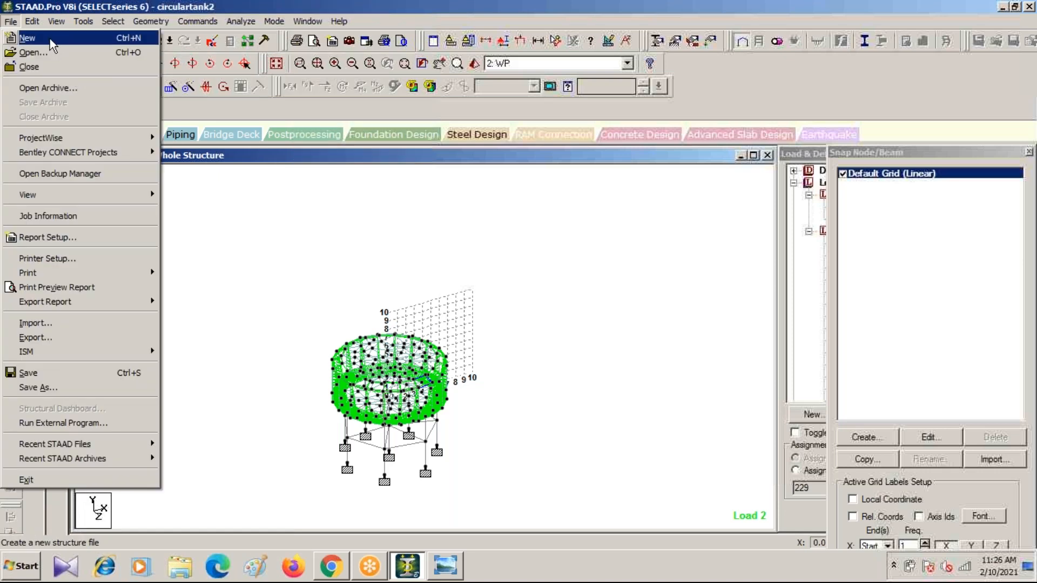
left_click(50, 37)
left_click(482, 309)
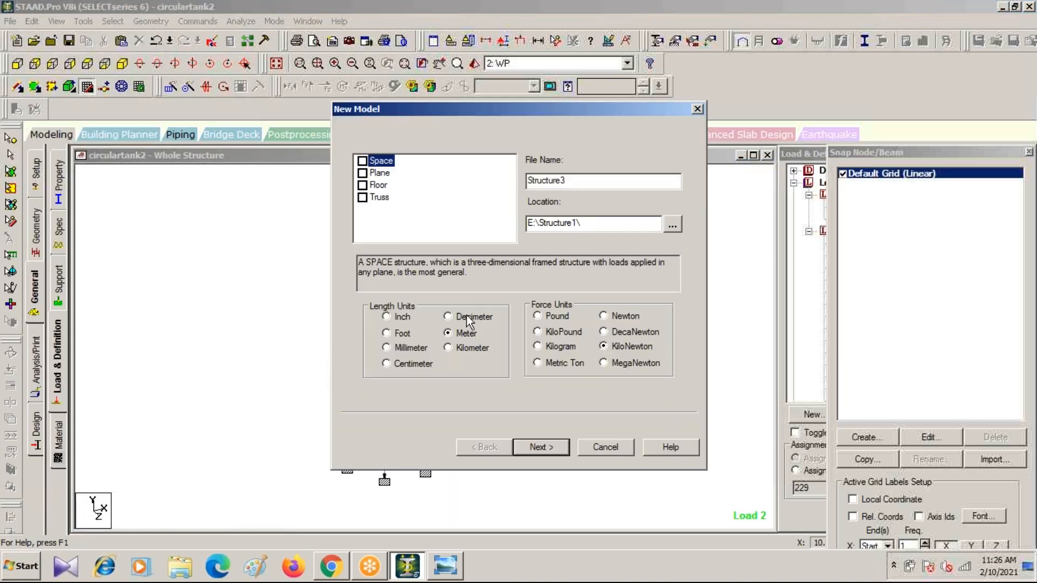
left_click(545, 449)
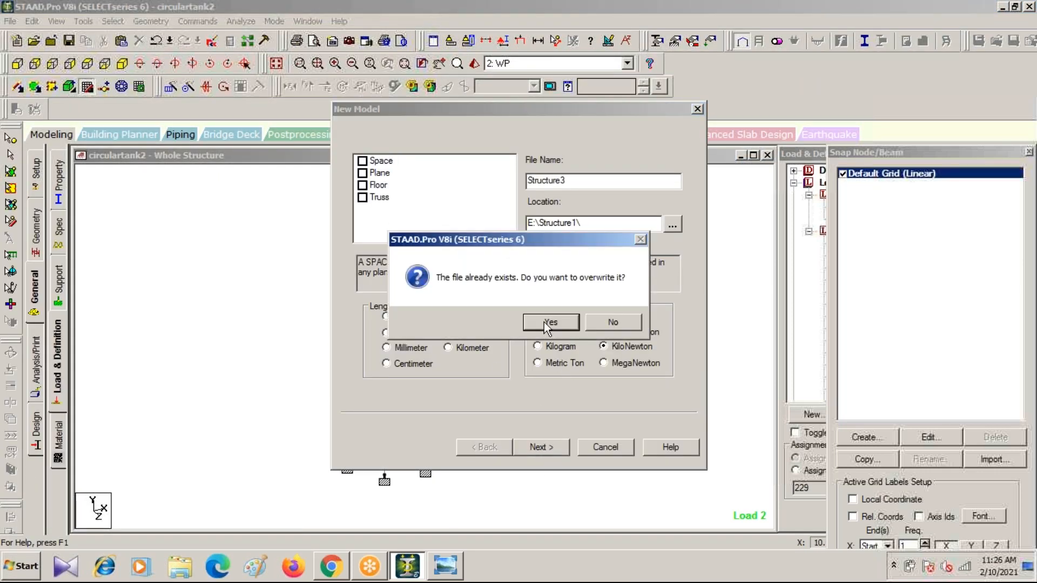
left_click(544, 322)
left_click(537, 446)
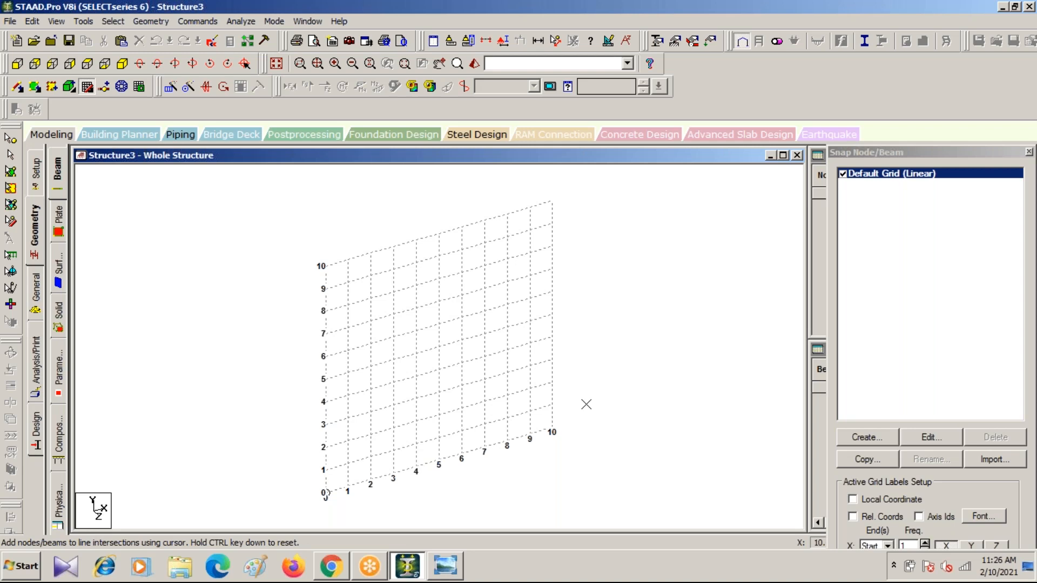
Start a new radial grid in the X-Z plane with Radius 2 set to 6.5 m
left_click(870, 439)
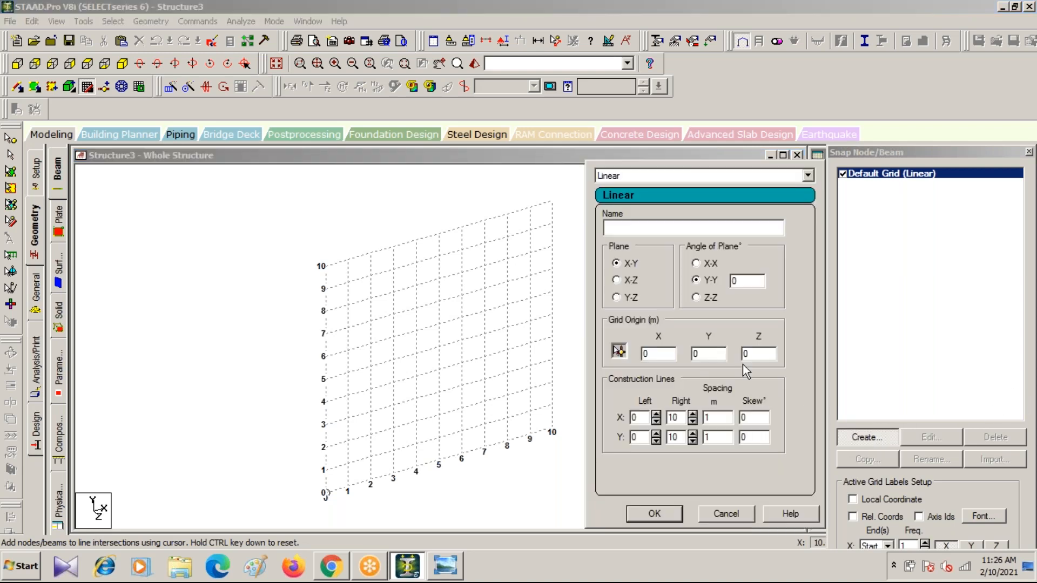
left_click(809, 176)
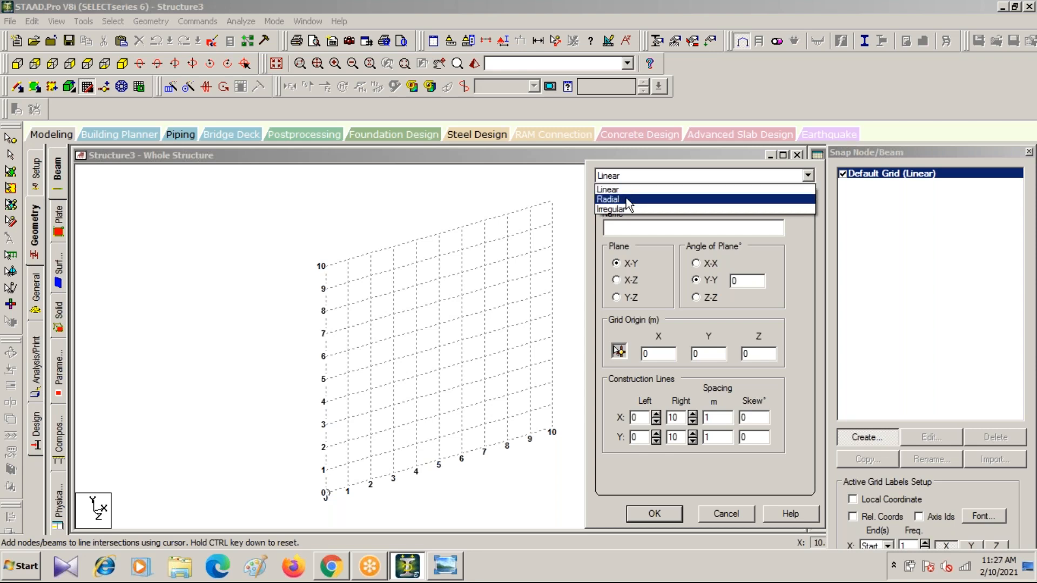
left_click(626, 199)
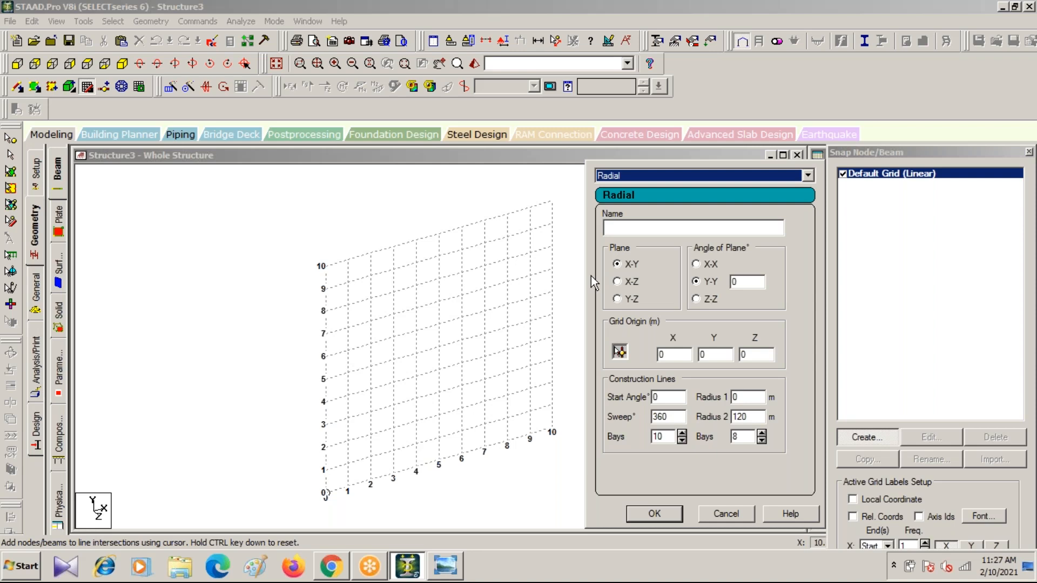
left_click(616, 281)
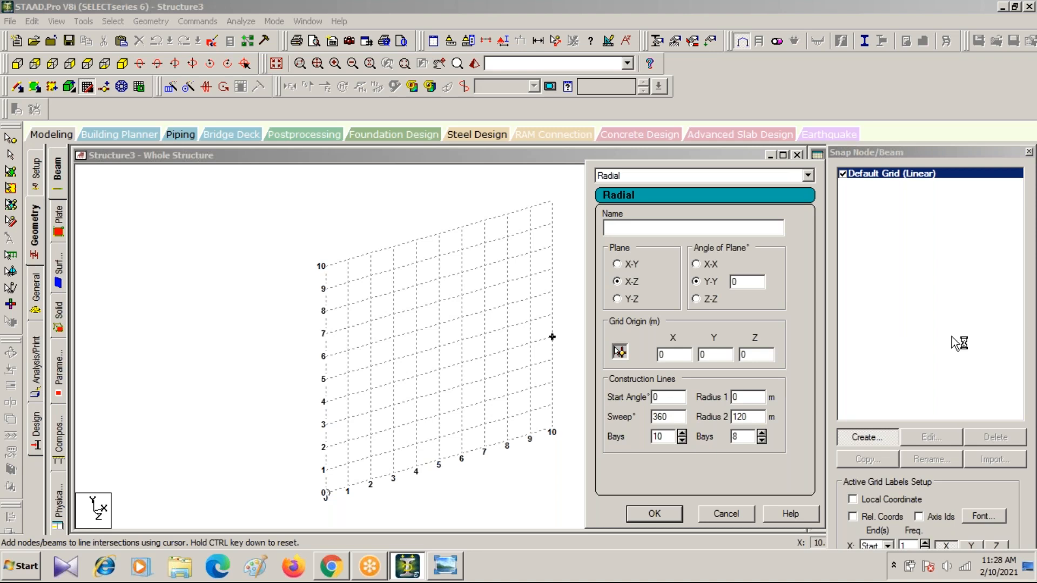
left_click_drag(755, 417, 708, 417)
type("6.5")
left_click(948, 563)
left_click(947, 492)
left_click(835, 579)
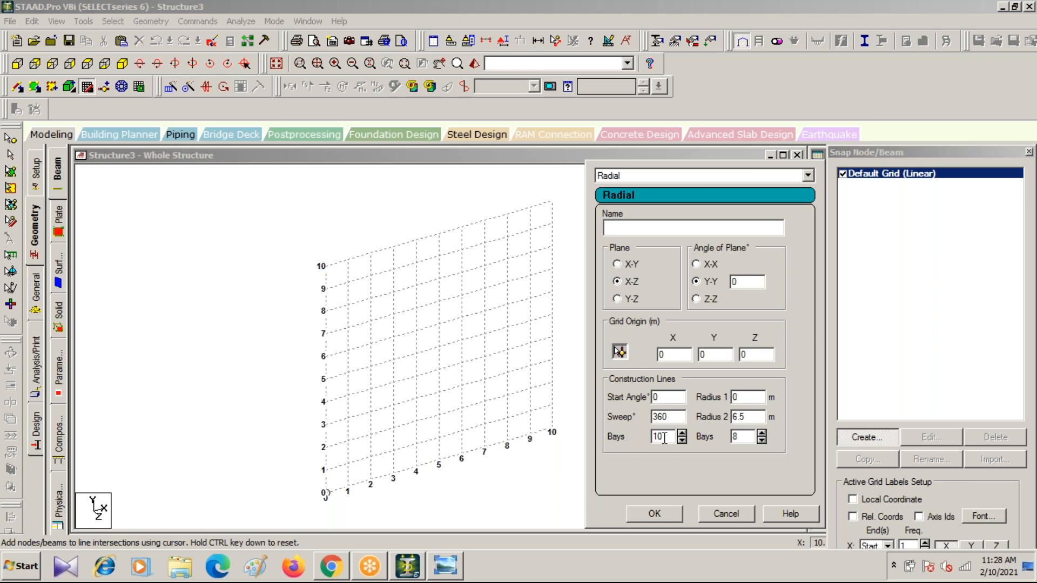
Divide the radial grid into 20 angular and 5 radial bays, name it C, and make it the active snap grid
left_click_drag(668, 438, 645, 437)
type("20")
left_click(738, 437)
left_click_drag(740, 438, 733, 439)
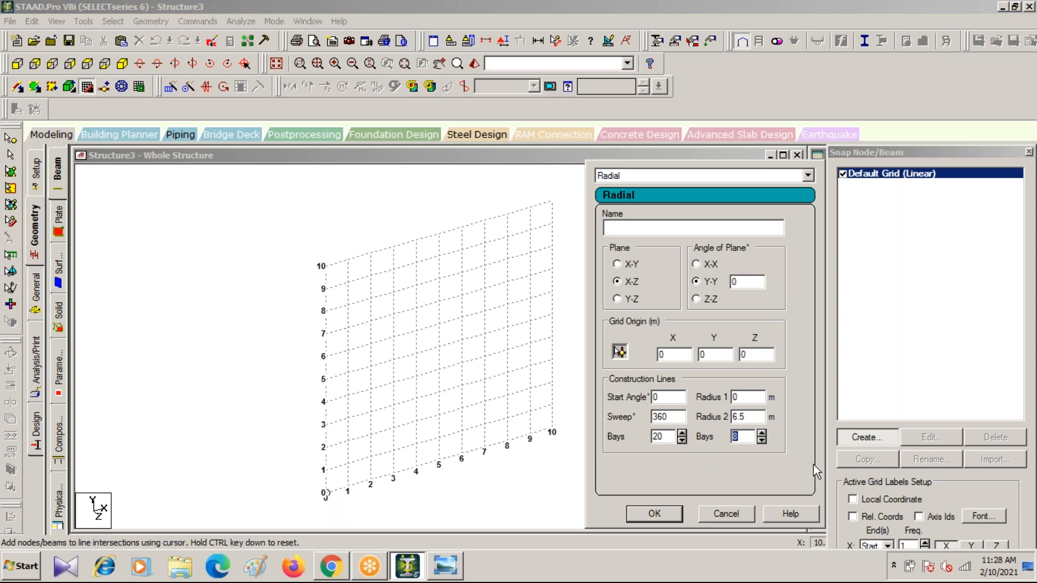
type("5")
left_click(631, 227)
type("C")
left_click(655, 514)
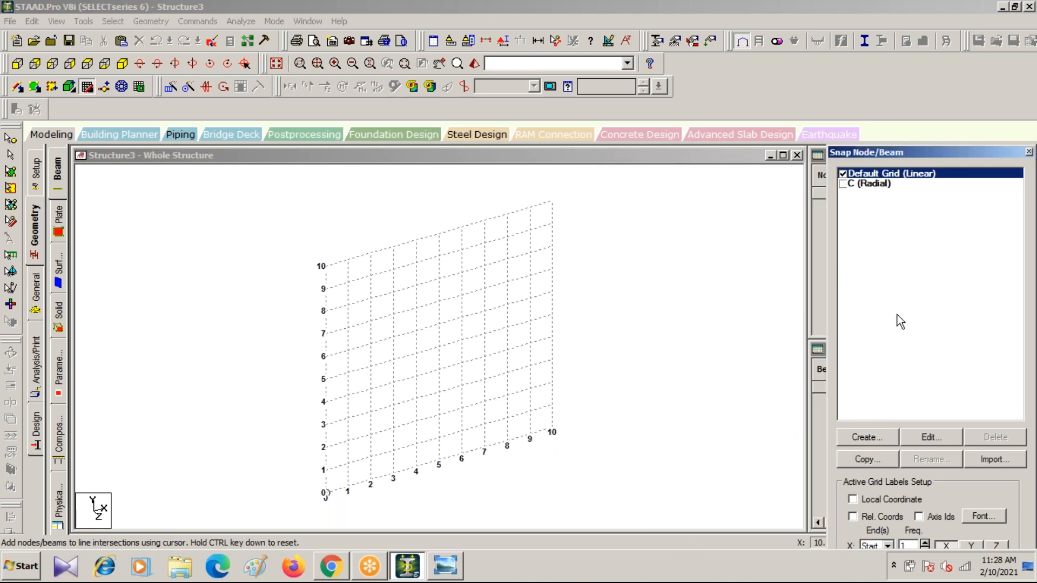
left_click(843, 184)
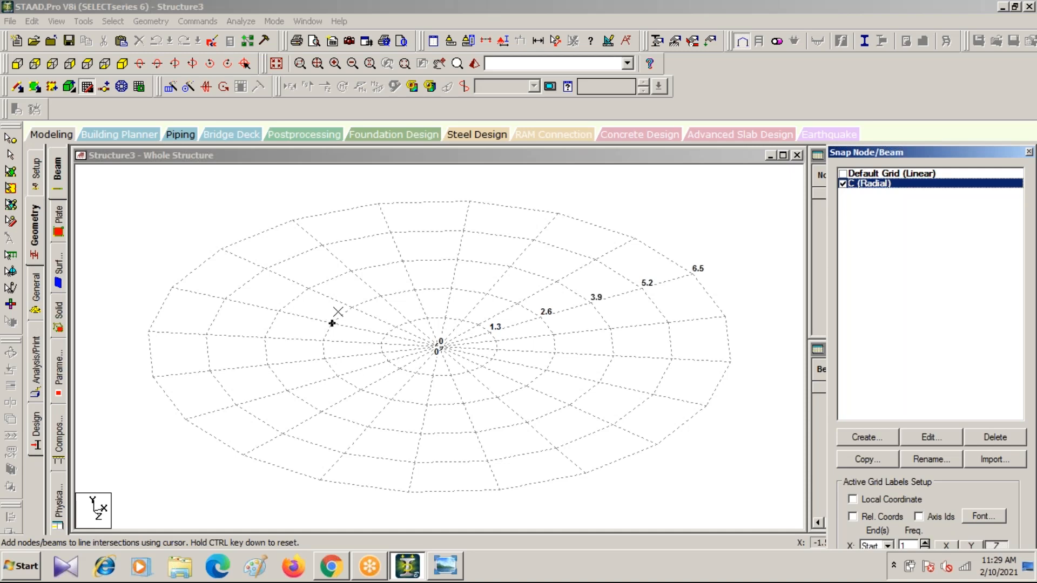
Draw beams outlining one grid sector, from the centre along a radial line to the 6.5 m rim and back along the adjacent radial line
left_click(439, 345)
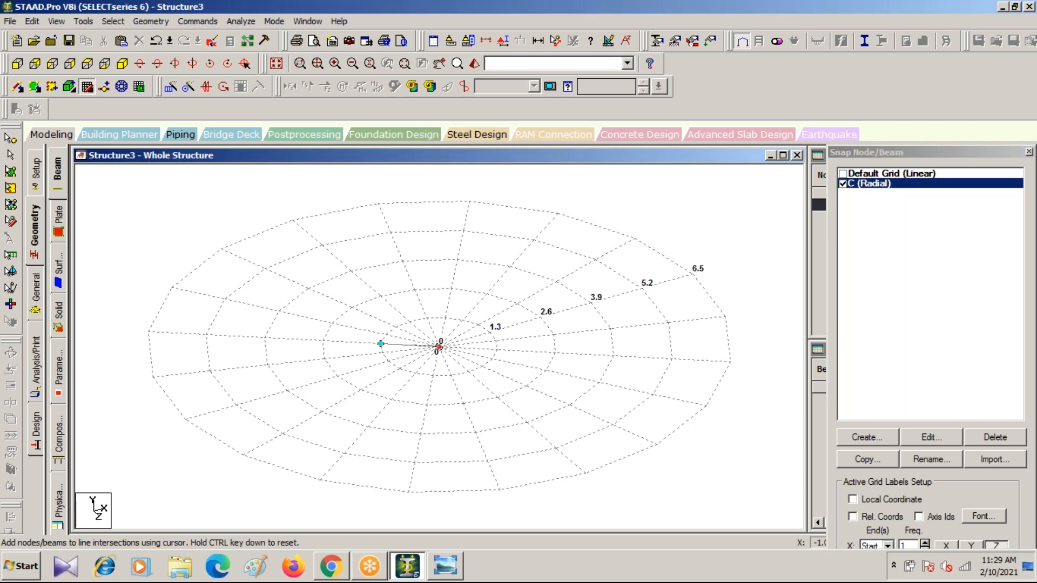
left_click(381, 343)
left_click(323, 341)
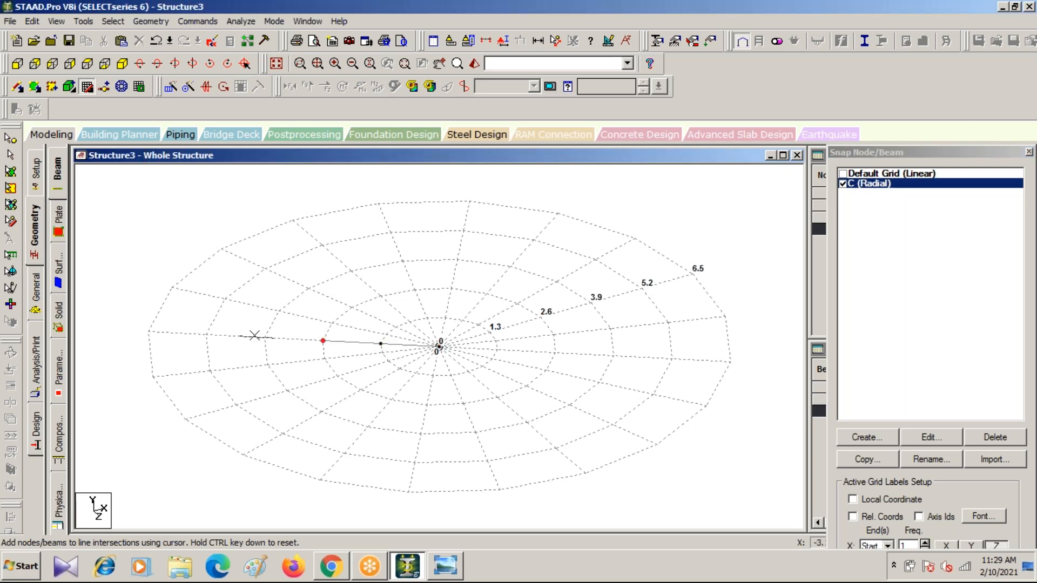
left_click(264, 338)
left_click(206, 334)
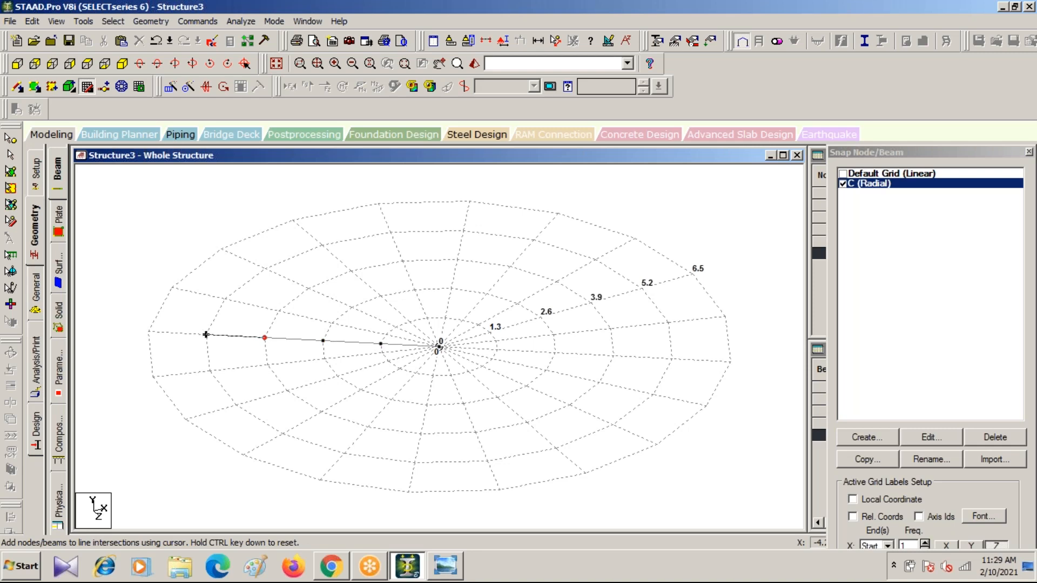
left_click(149, 331)
left_click(152, 377)
left_click(210, 371)
left_click(267, 365)
left_click(325, 359)
left_click(382, 353)
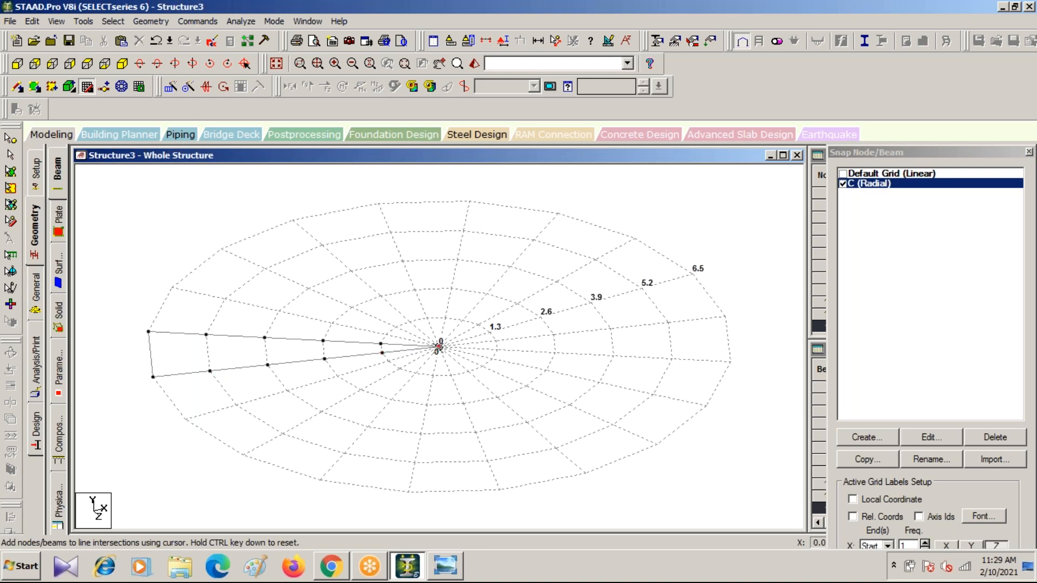
key("Escape")
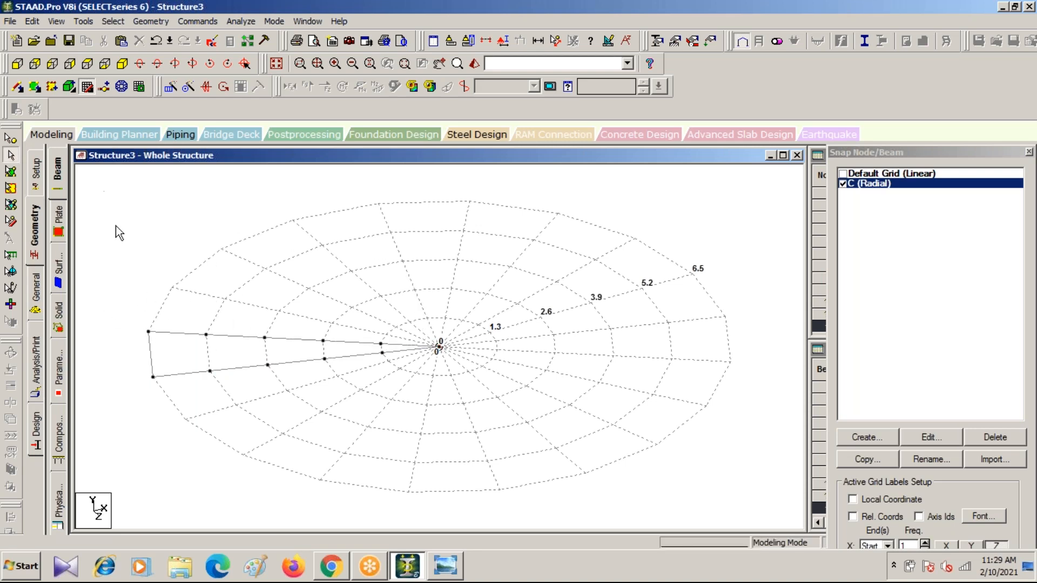
Add a four-noded plate in the outermost bay of the sector, between the rim and the 5.2 m circle
left_click(18, 87)
left_click_drag(148, 332, 153, 377)
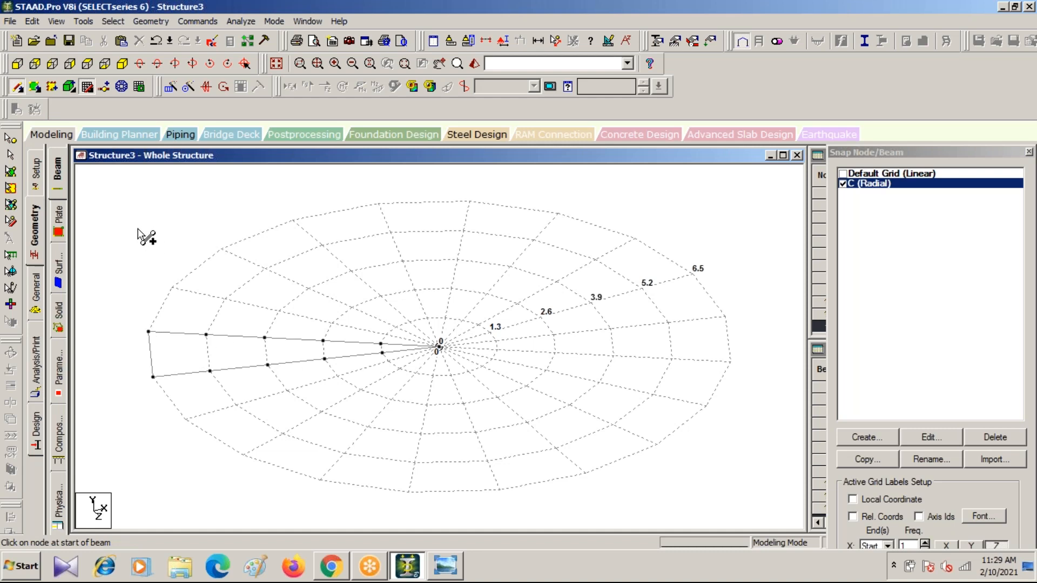
left_click(34, 89)
left_click(148, 332)
left_click(206, 335)
left_click(210, 371)
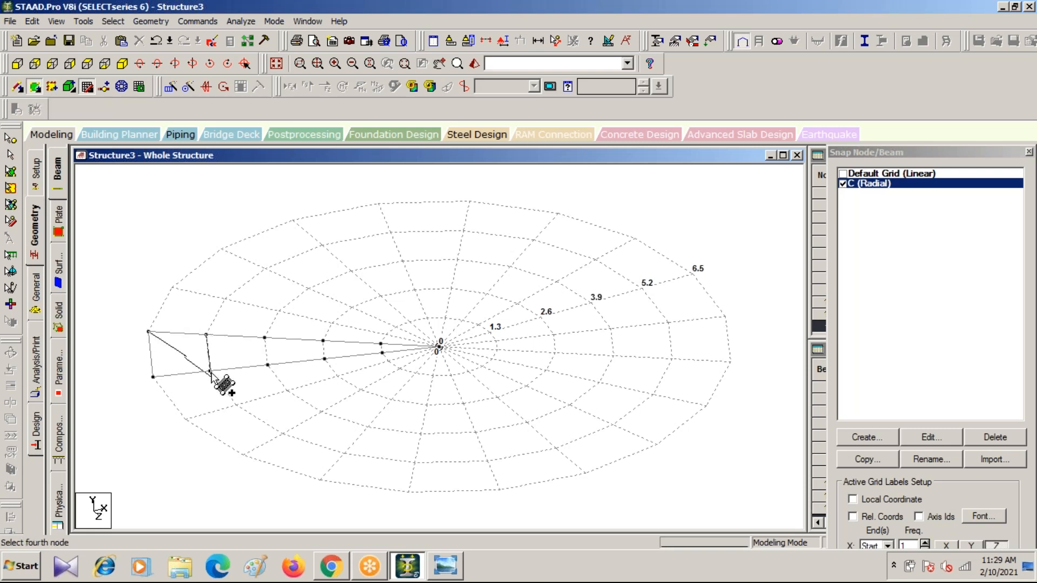
left_click(153, 377)
Add four-noded plates in the next three bays of the sector, working inward from the 5.2 m to the 1.3 m circle
left_click(205, 335)
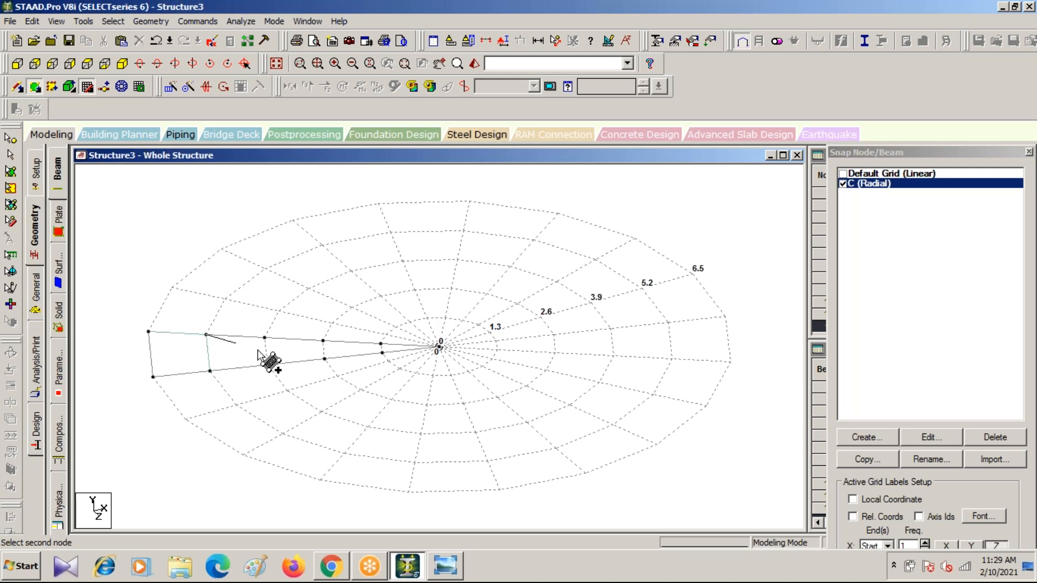
left_click(265, 338)
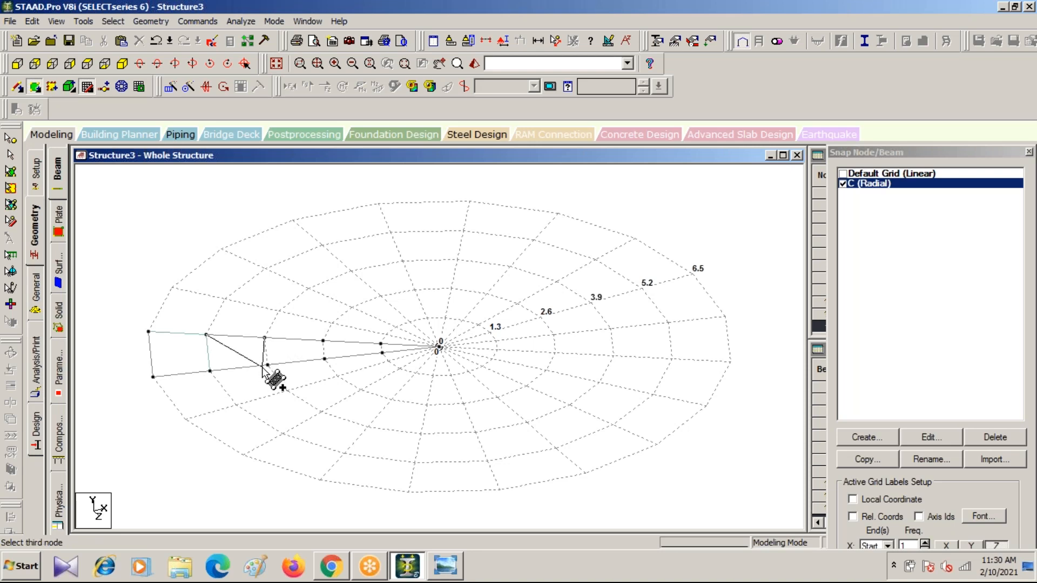
left_click(267, 365)
left_click(210, 371)
left_click(265, 338)
left_click(322, 341)
left_click(324, 359)
left_click(268, 365)
left_click(330, 343)
left_click(382, 348)
left_click(382, 355)
left_click(324, 359)
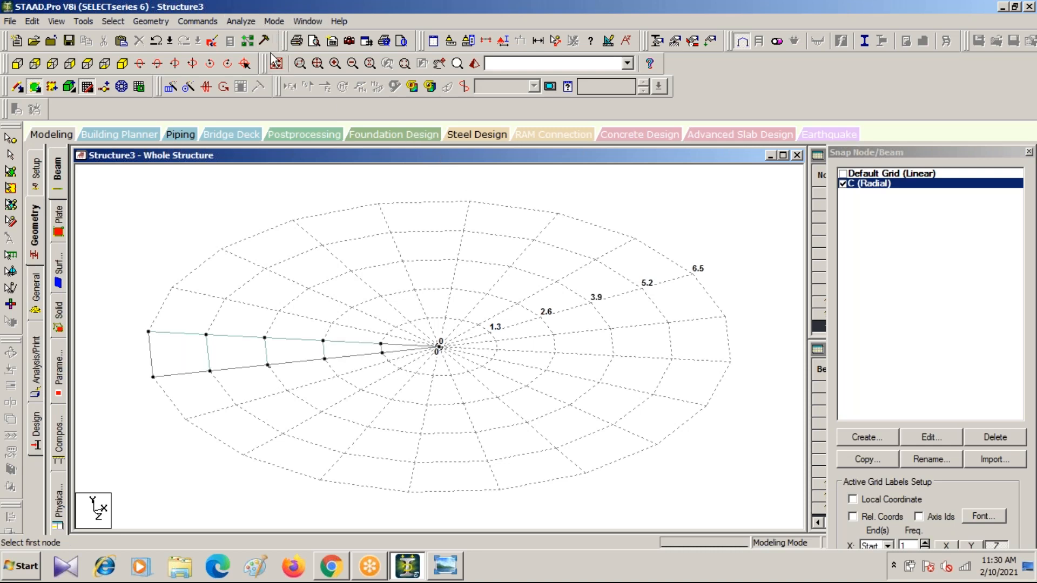
Add a triangular plate in the innermost bay of the sector, between the 1.3 m circle and the grid centre
left_click(151, 22)
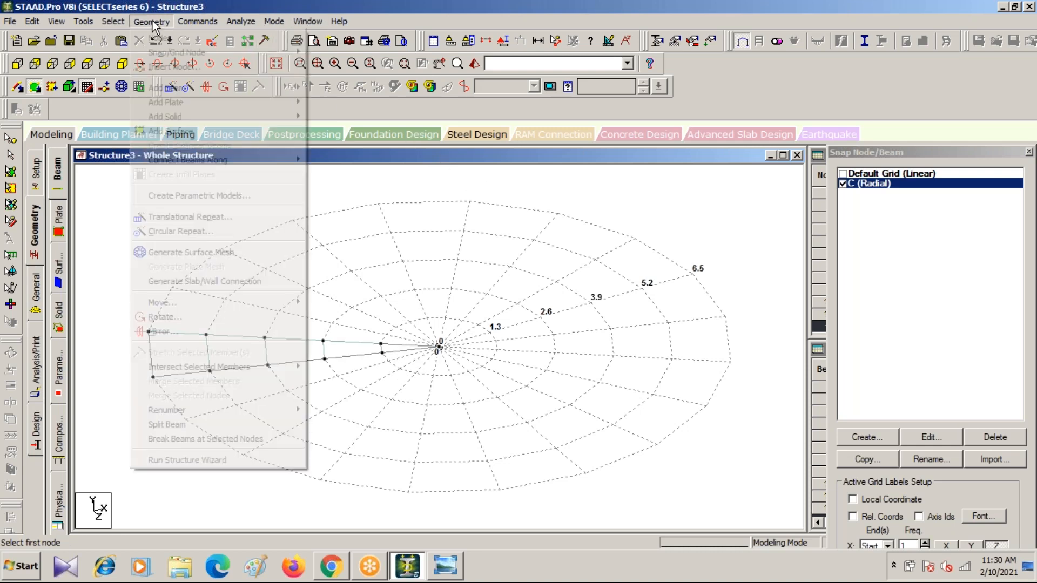
mouse_move(224, 100)
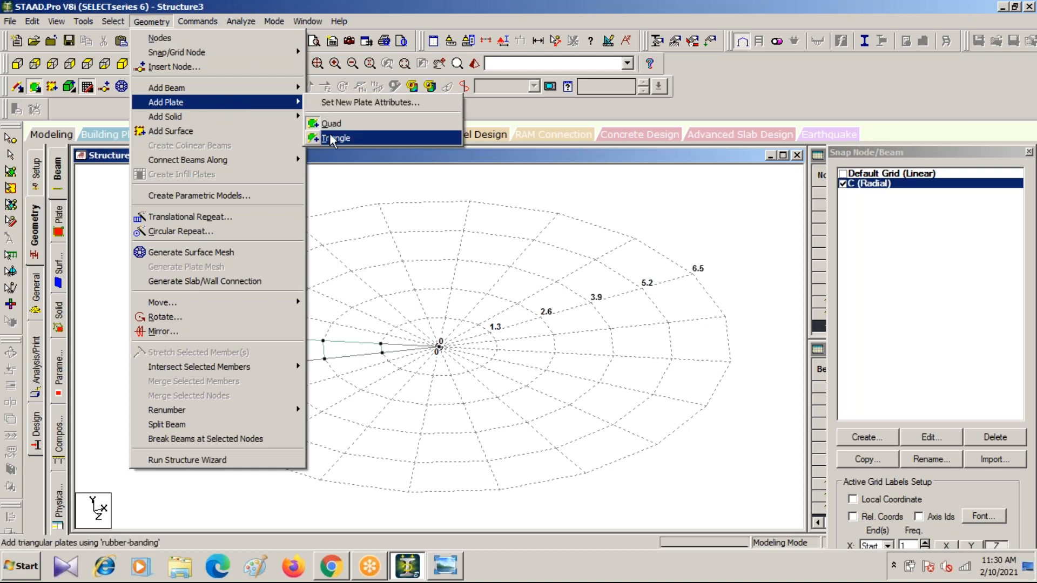
left_click(330, 123)
left_click(382, 344)
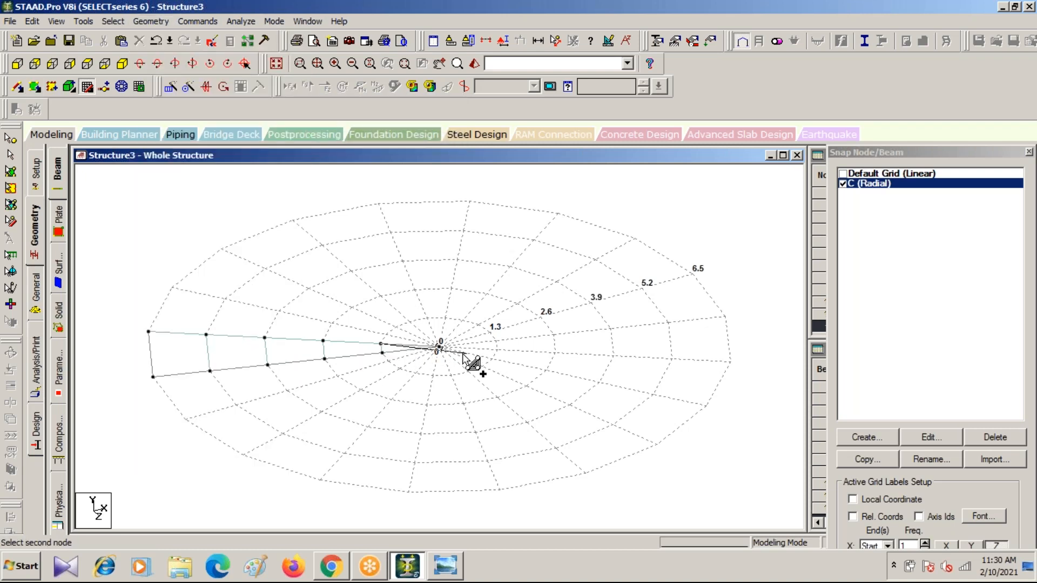
left_click(439, 346)
left_click(382, 353)
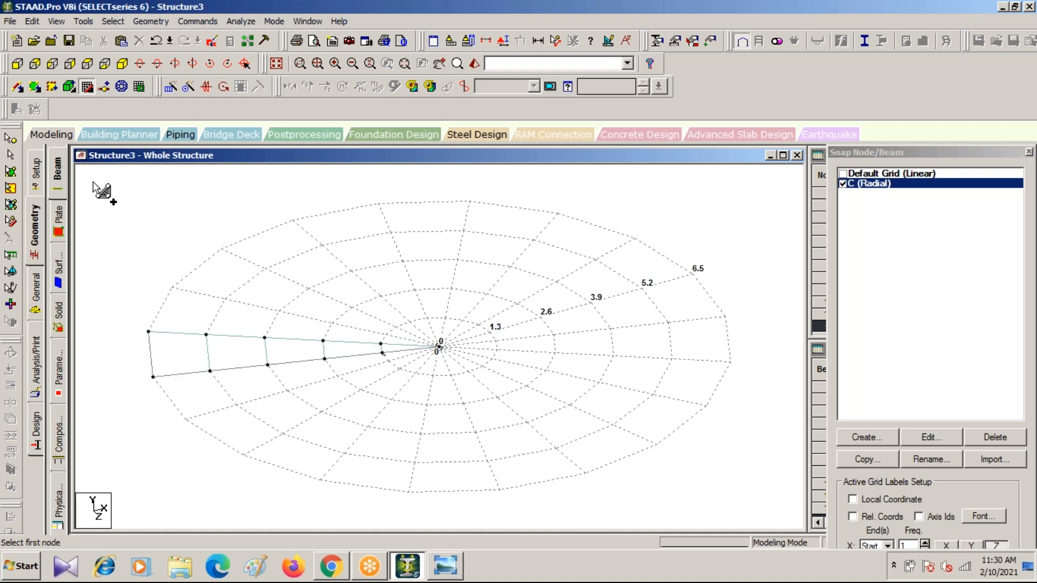
Select the sector's two outer rim nodes and start a Translational Repeat on them
left_click(11, 139)
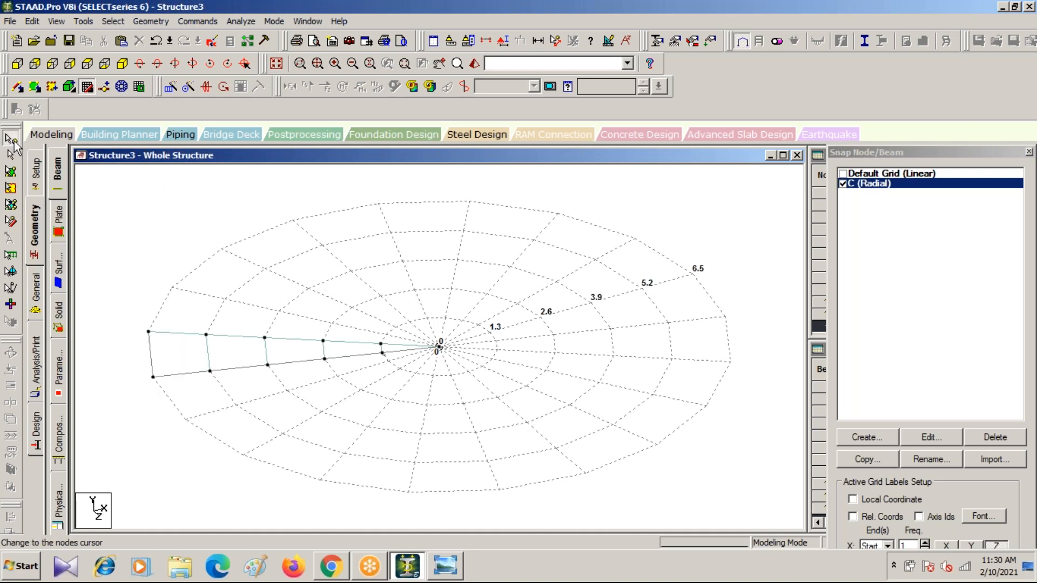
left_click(149, 331)
left_click(153, 377, "ctrl")
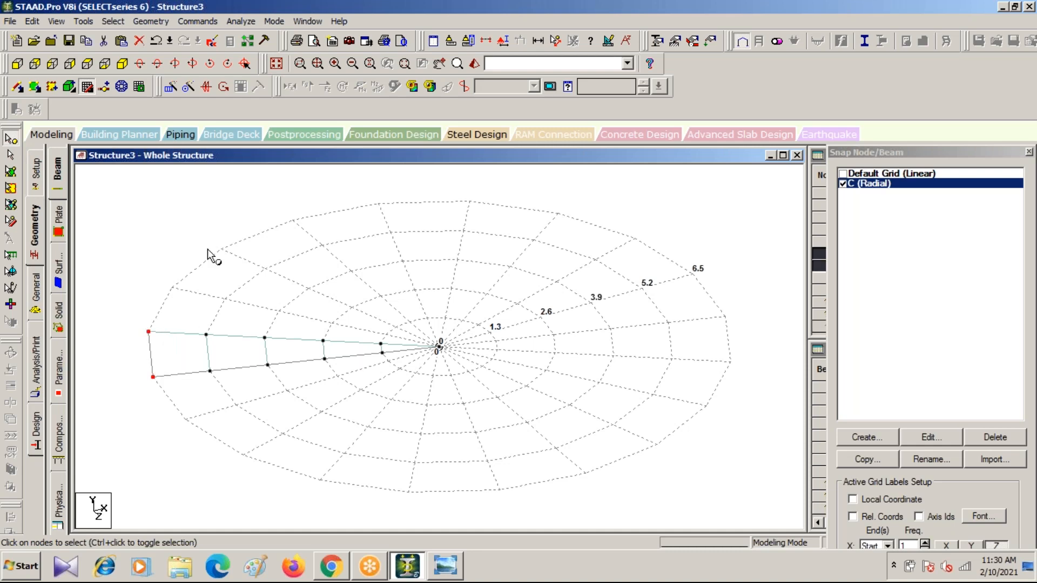
left_click(170, 88)
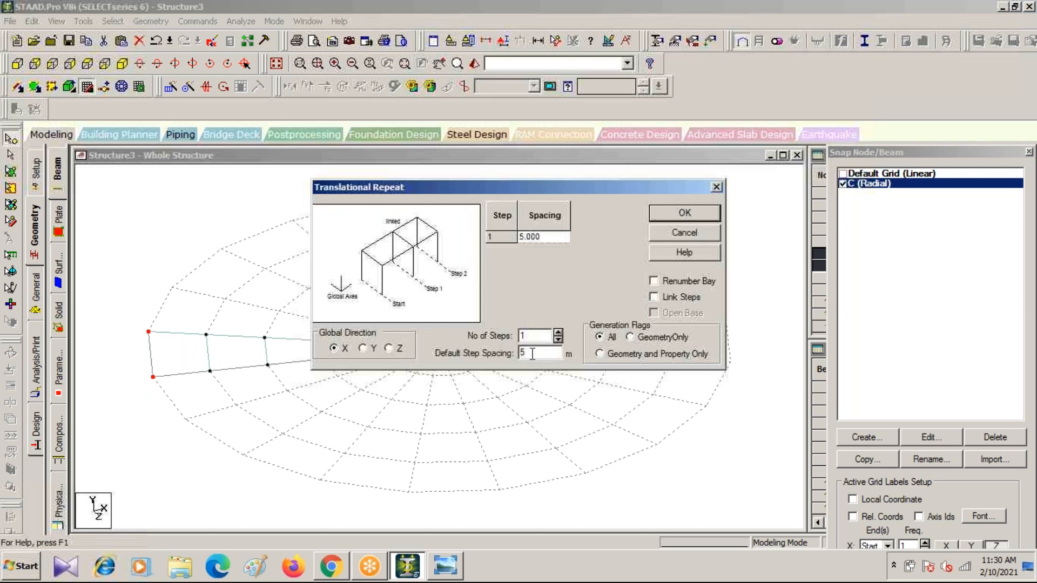
left_click(558, 333)
left_click(558, 332)
left_click(558, 333)
left_click(558, 333)
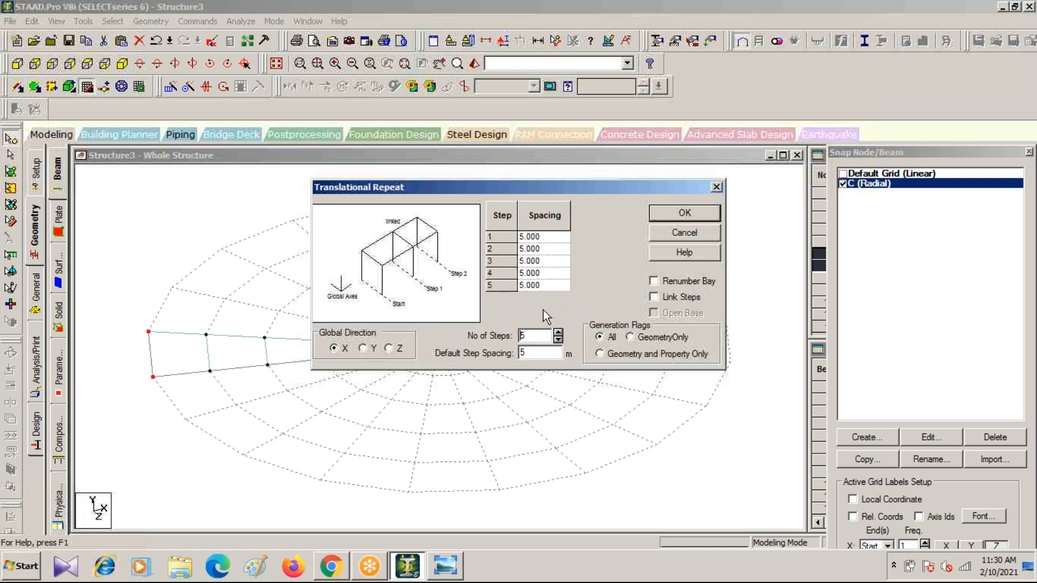
left_click(558, 340)
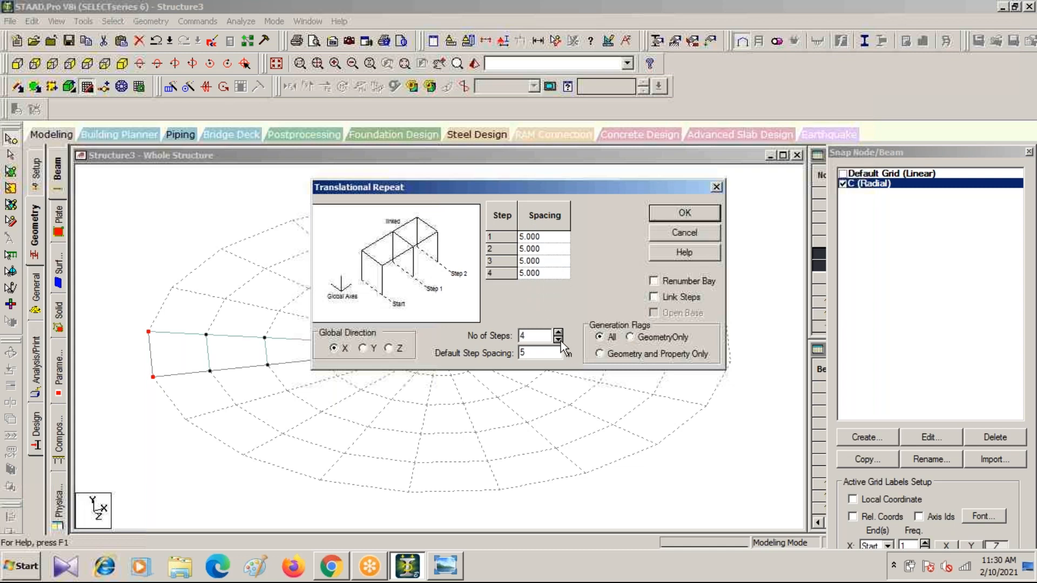
left_click(558, 339)
left_click(558, 339)
left_click(558, 339)
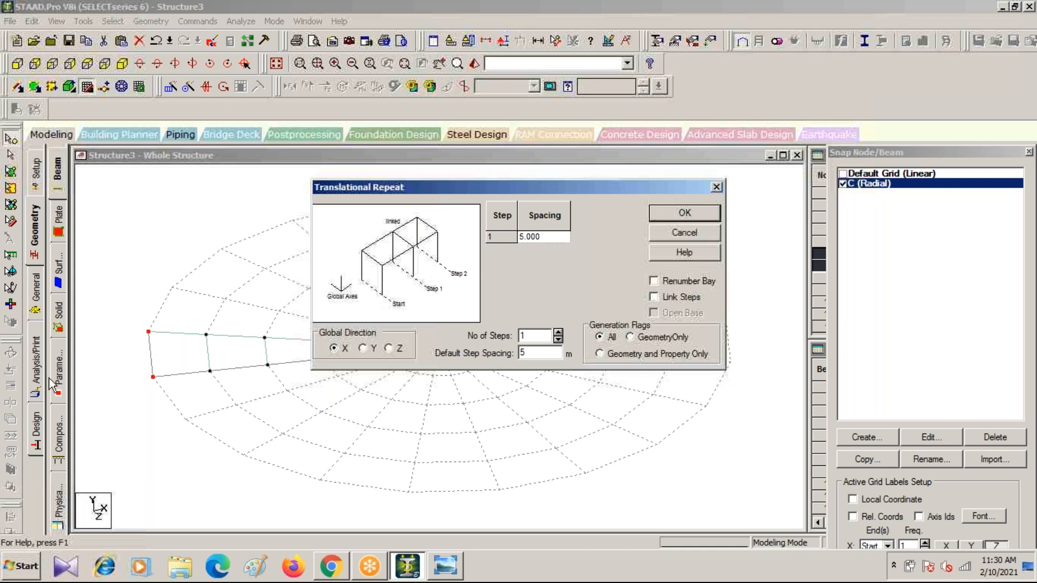
left_click(557, 333)
left_click(557, 332)
left_click(557, 333)
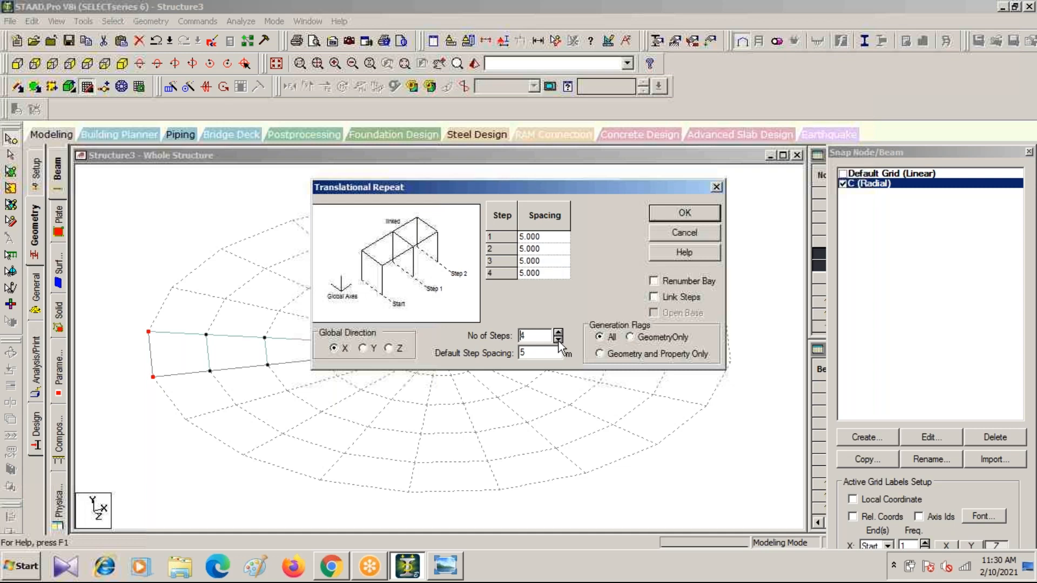
left_click(558, 340)
left_click(558, 339)
left_click(558, 340)
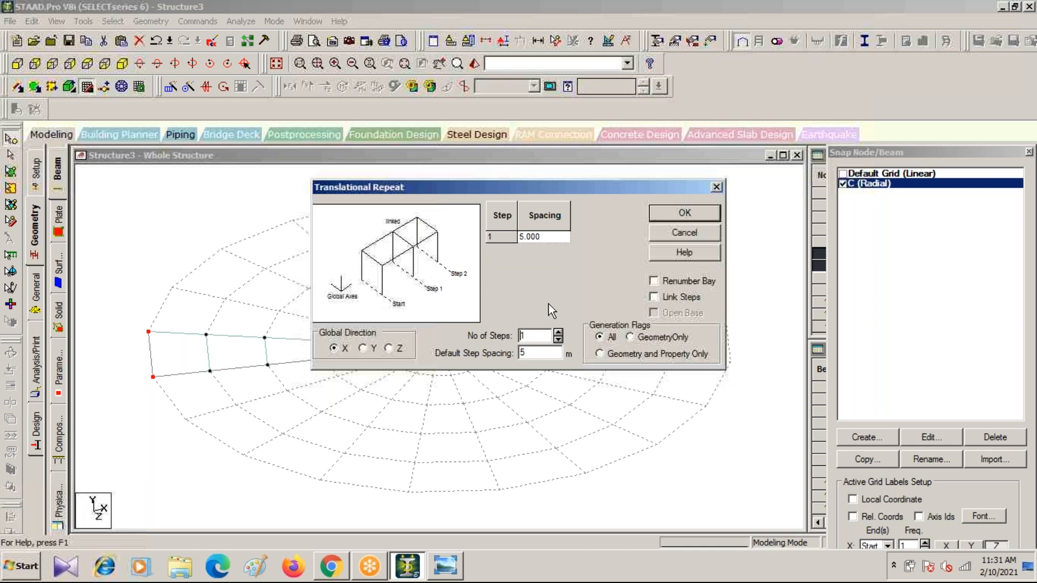
Repeat the selected rim nodes one step of 5 m along global X with the steps linked
left_click(655, 297)
left_click(669, 213)
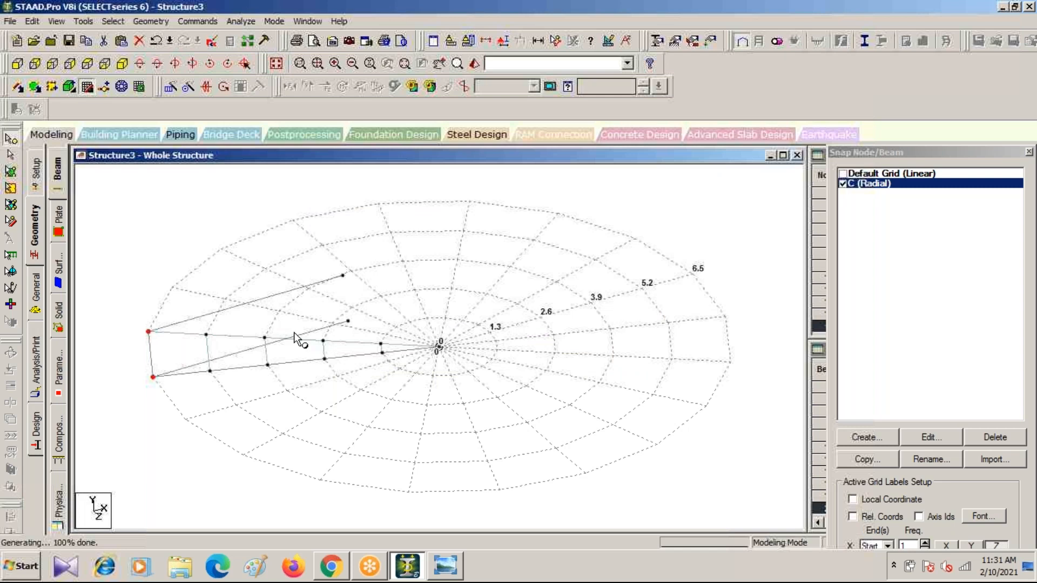
Undo the repeat along X and repeat the sector's two rim nodes one 5 m step along global Y with linked steps
left_click(382, 344)
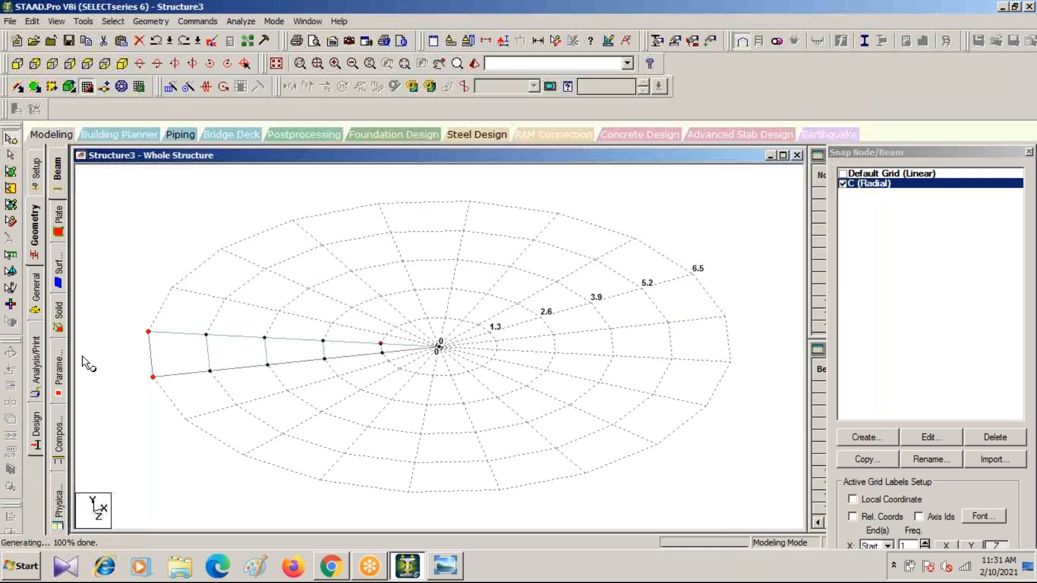
left_click(168, 89)
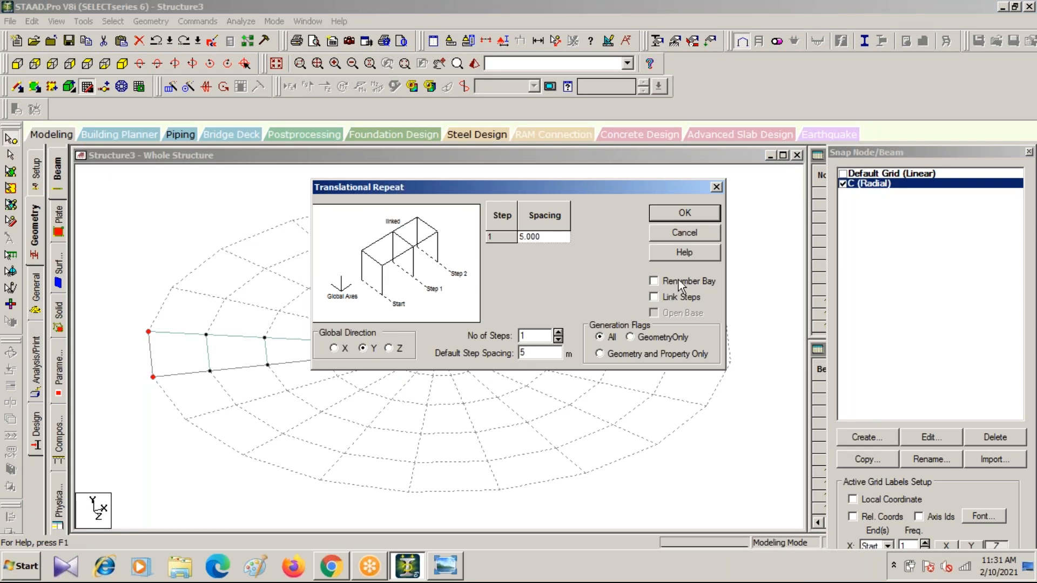
left_click(664, 216)
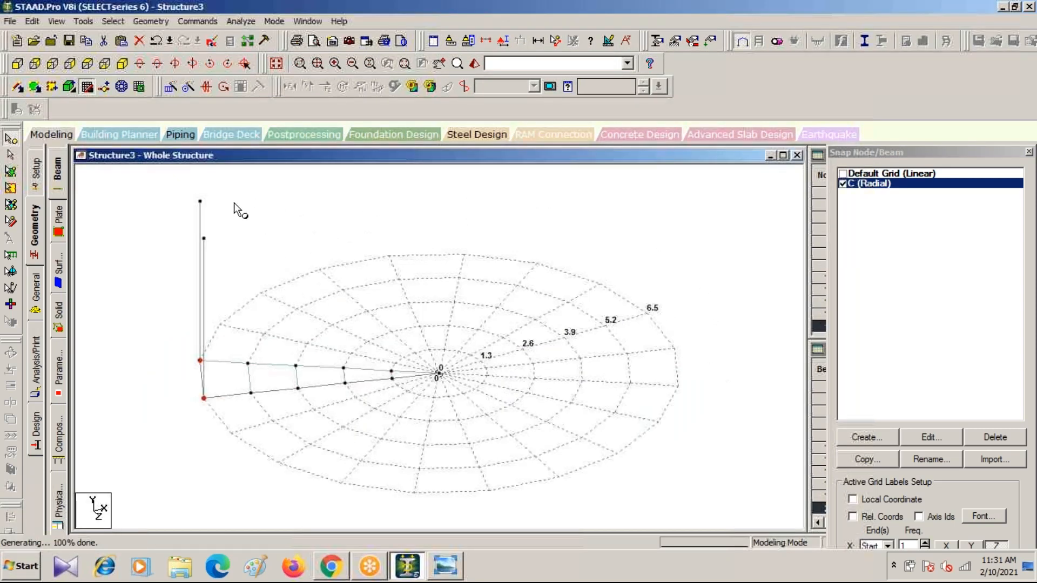
Add a beam connecting the top nodes of the two 5 m vertical members at the sector's rim
key("Left")
key("Left")
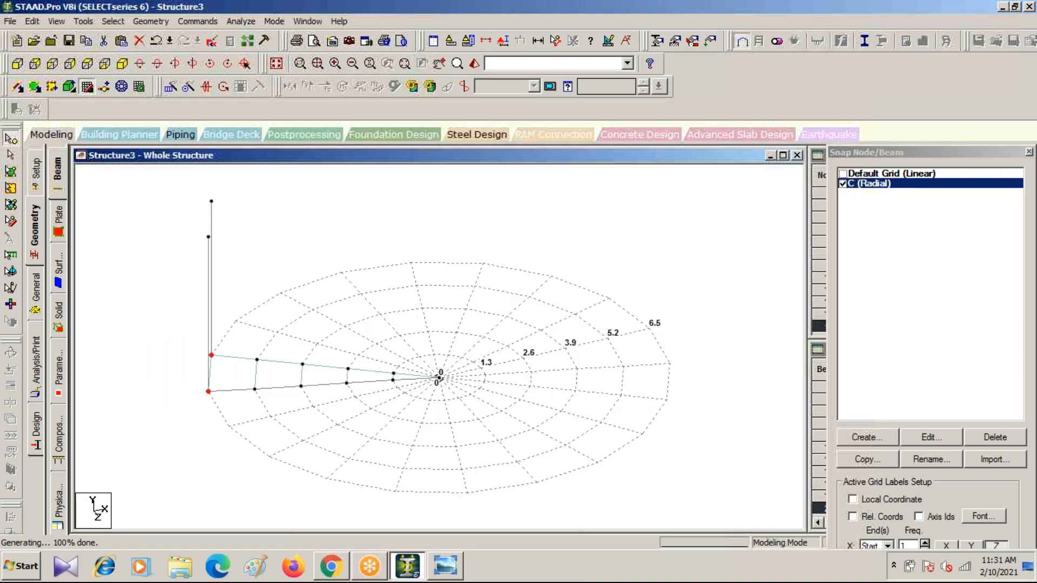
key("Right")
key("Right")
key("Right")
key("Right")
key("Right")
key("Right")
key("Right")
key("Right")
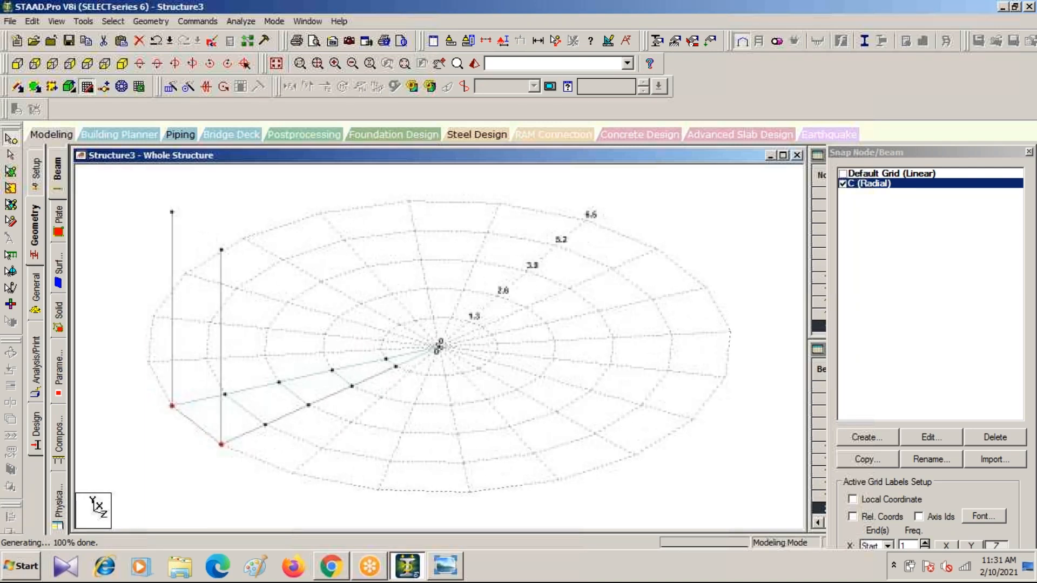
left_click(18, 86)
left_click_drag(170, 211, 221, 250)
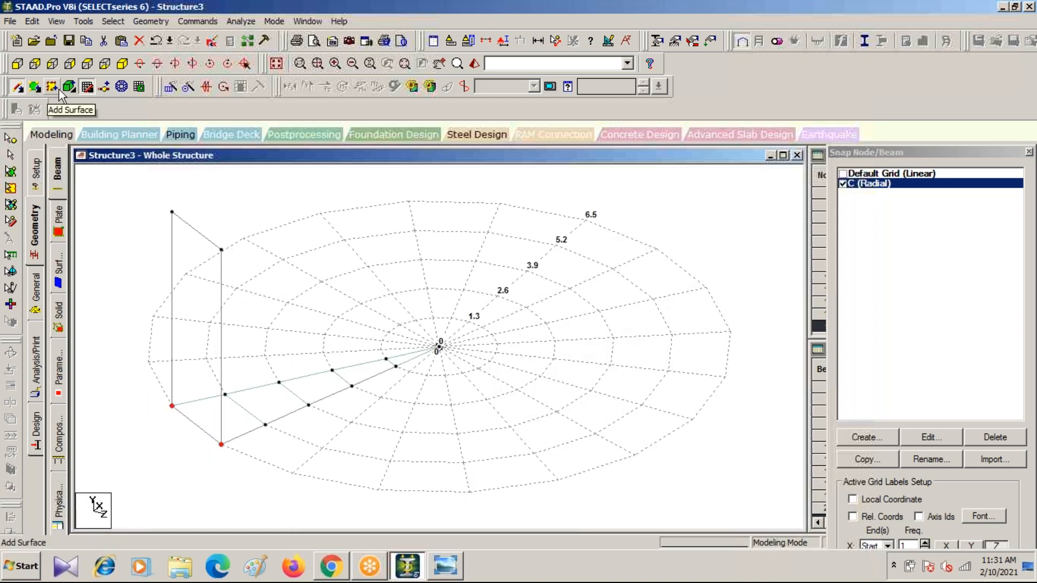
Add a four-noded wall plate between the two vertical members at the rim and save the structure
left_click(34, 85)
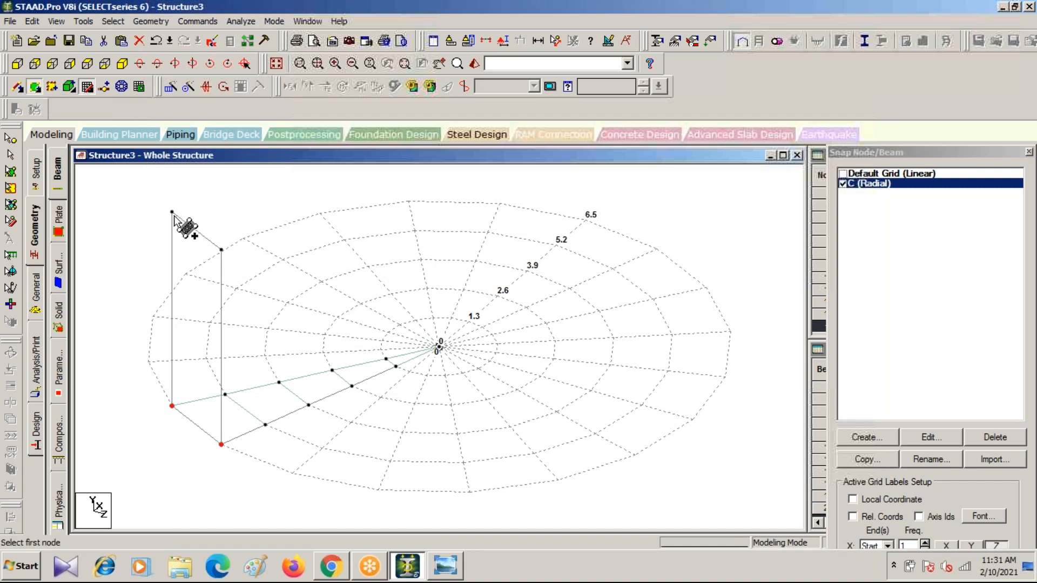
left_click(173, 214)
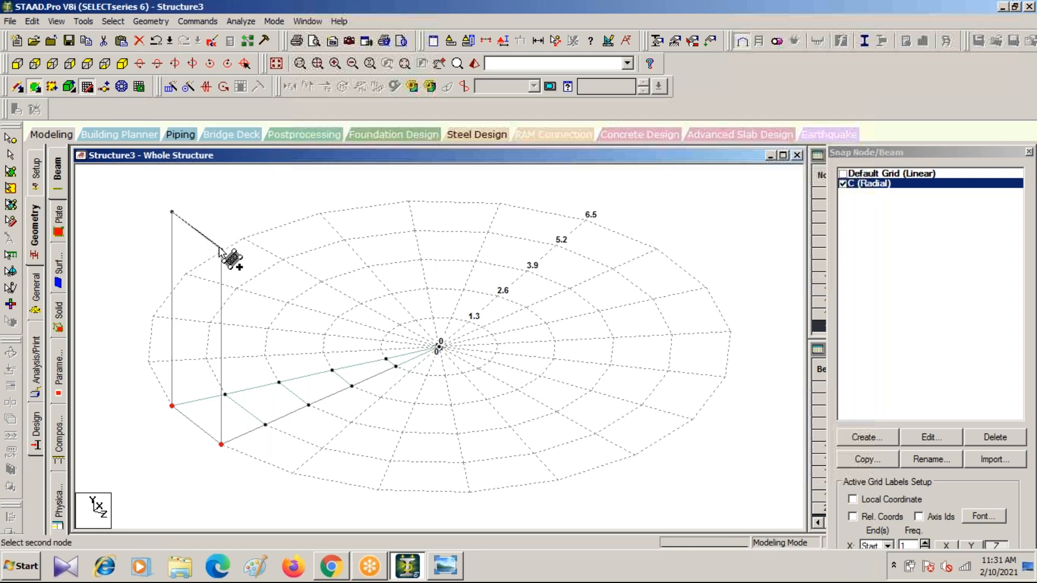
left_click(222, 447)
left_click(172, 408)
scroll(347, 289, "down", 2)
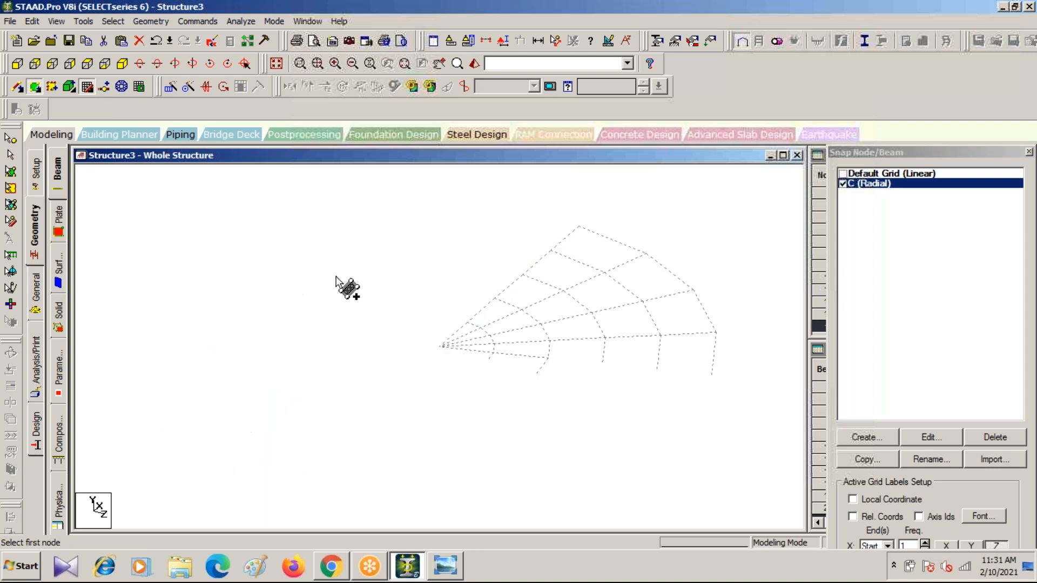
middle_click_drag(359, 331, 297, 294)
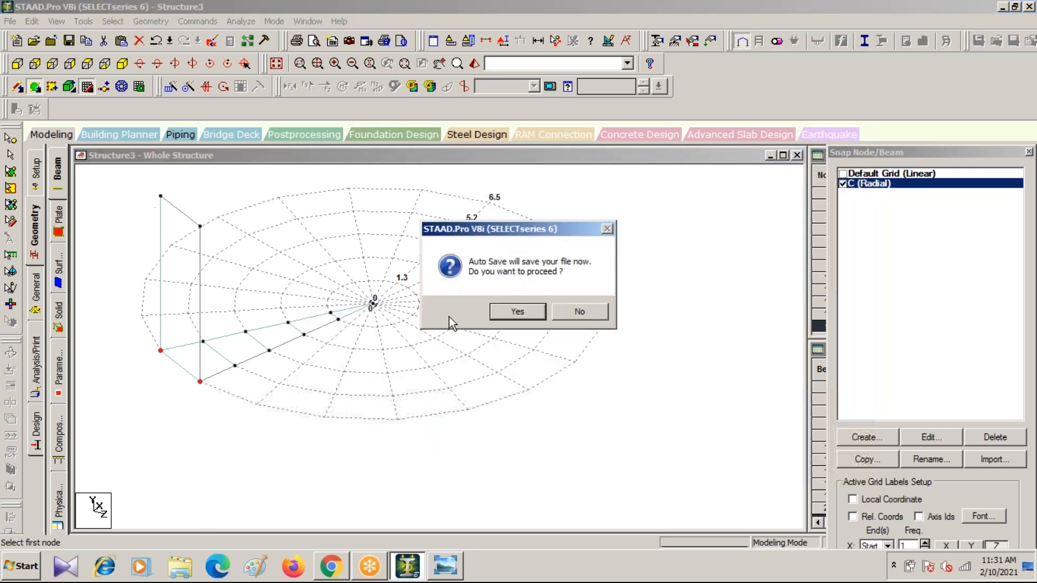
left_click(507, 313)
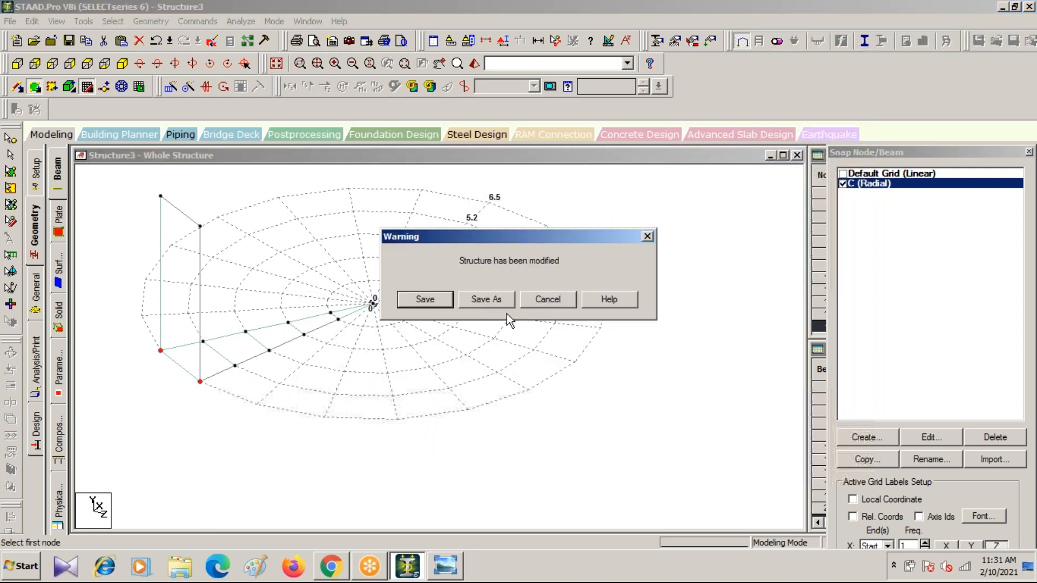
left_click(435, 300)
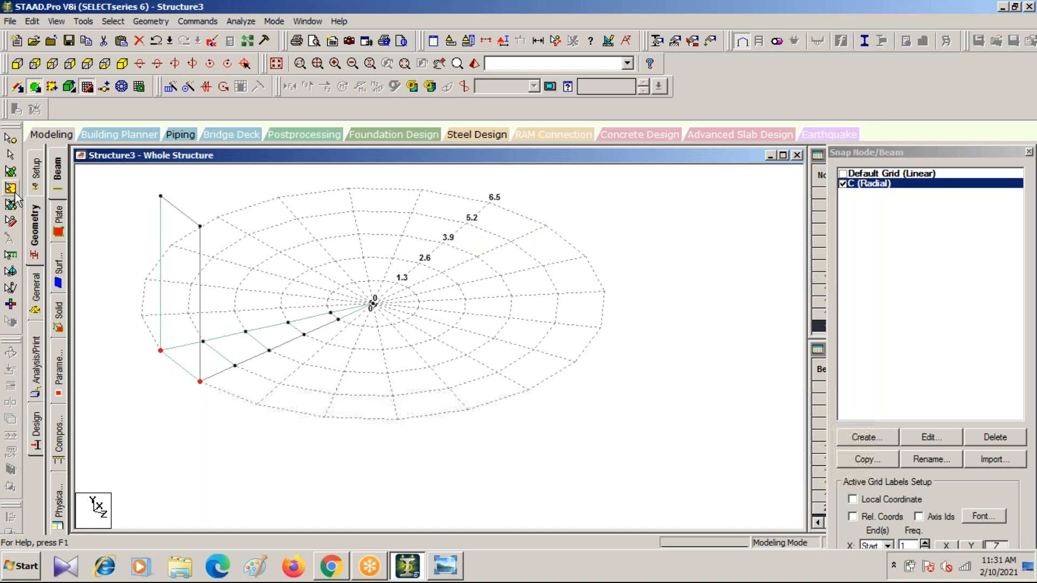
Select all beams and plates of the sector and its wall, and repeat them circularly through 360 degrees about the Y axis at X 0, Z 0
left_click(10, 223)
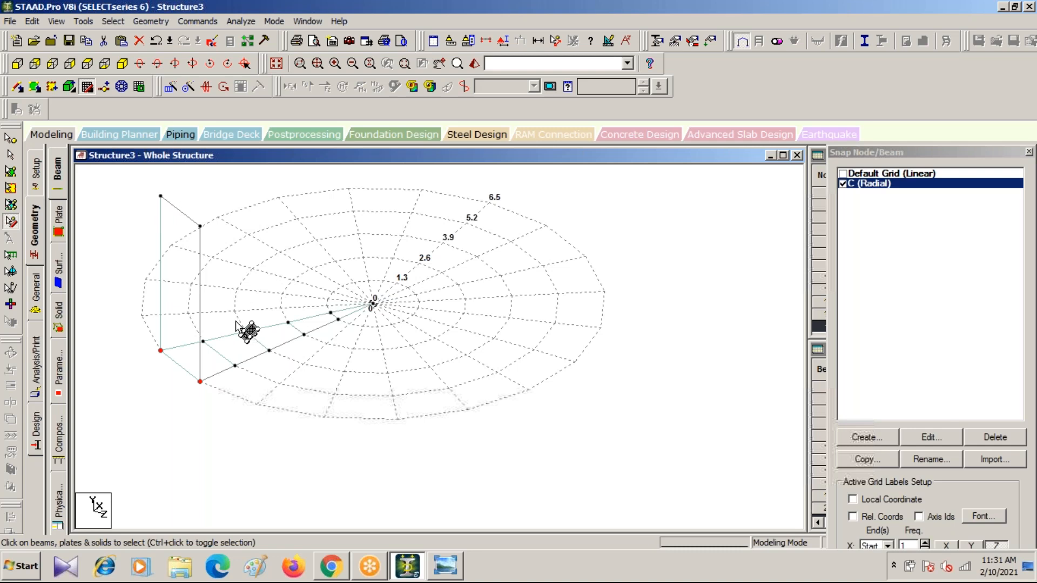
left_click_drag(128, 183, 385, 426)
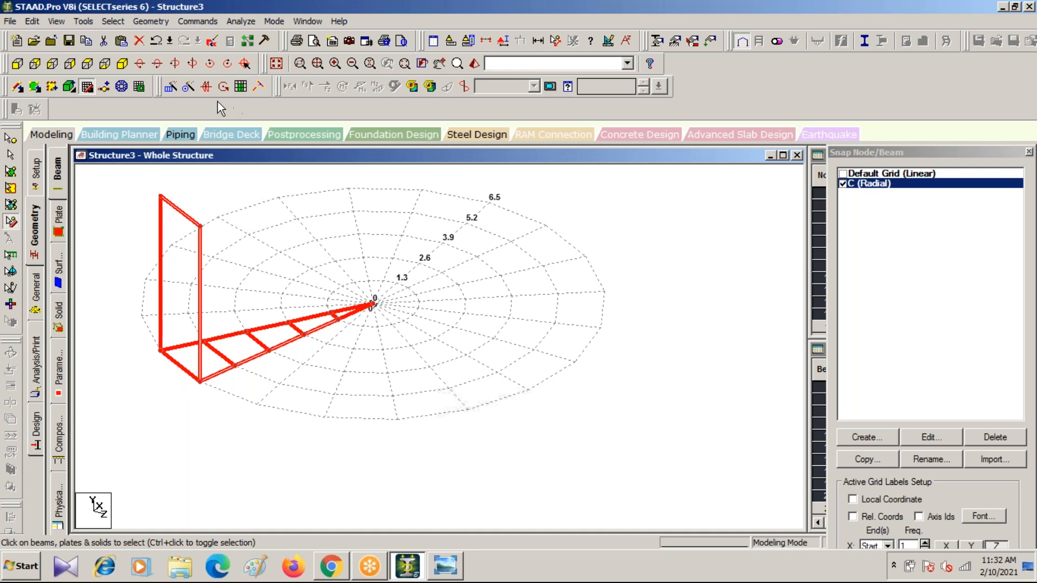
left_click(188, 88)
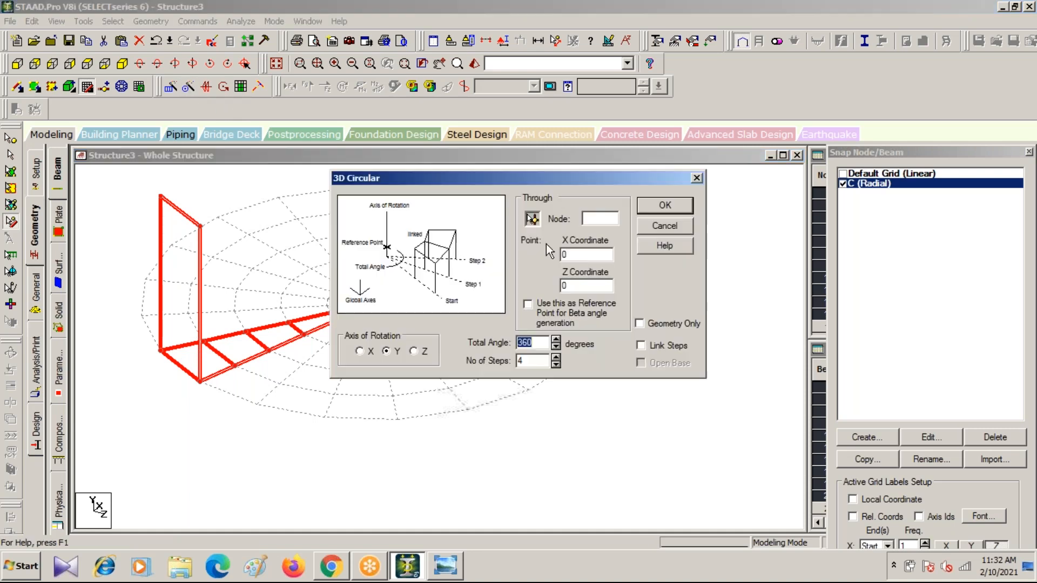
double_click(535, 362)
left_click(665, 206)
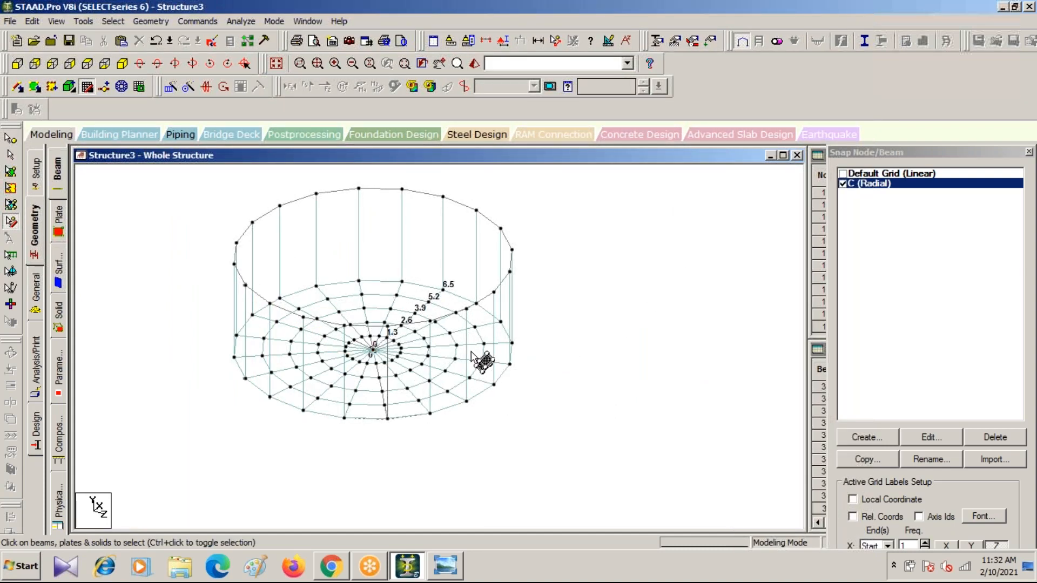
Inspect the completed circular tank in a 3D rendered view from several angles, and close that view
left_click(473, 64)
left_click_drag(711, 452, 719, 345)
left_click_drag(595, 354, 570, 416)
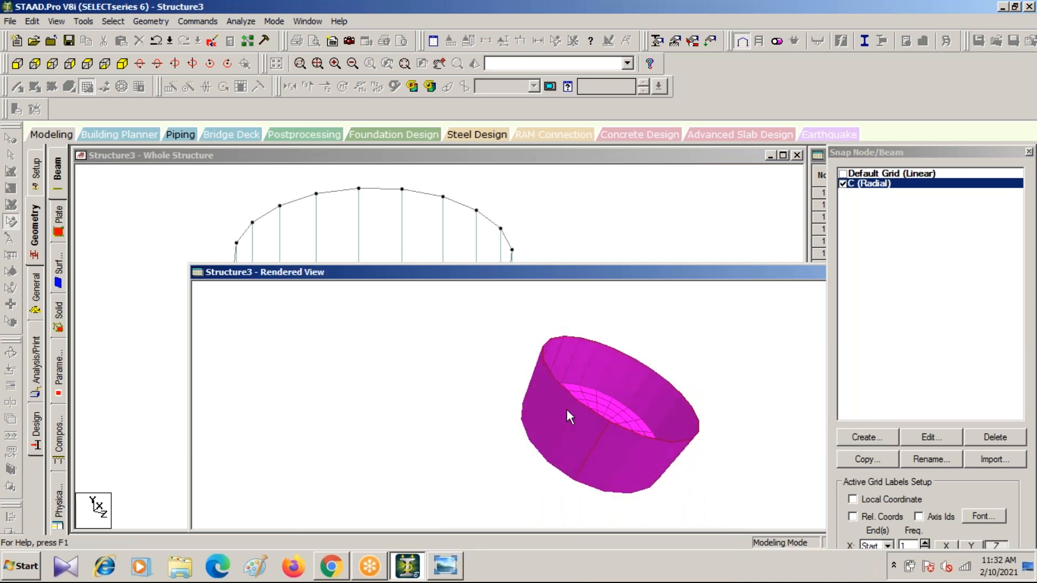
left_click_drag(656, 276, 595, 341)
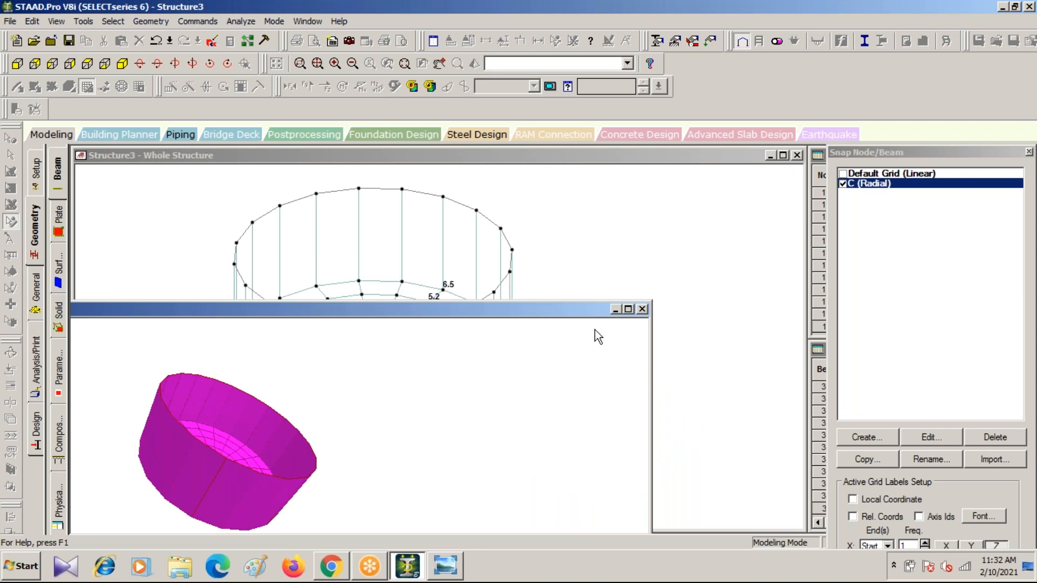
left_click(643, 309)
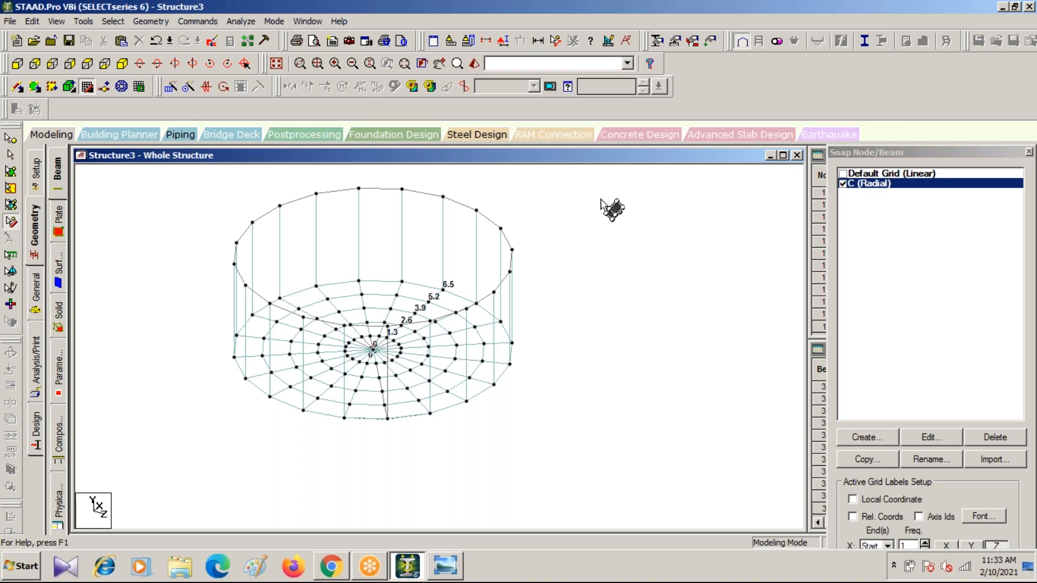
left_click(731, 27)
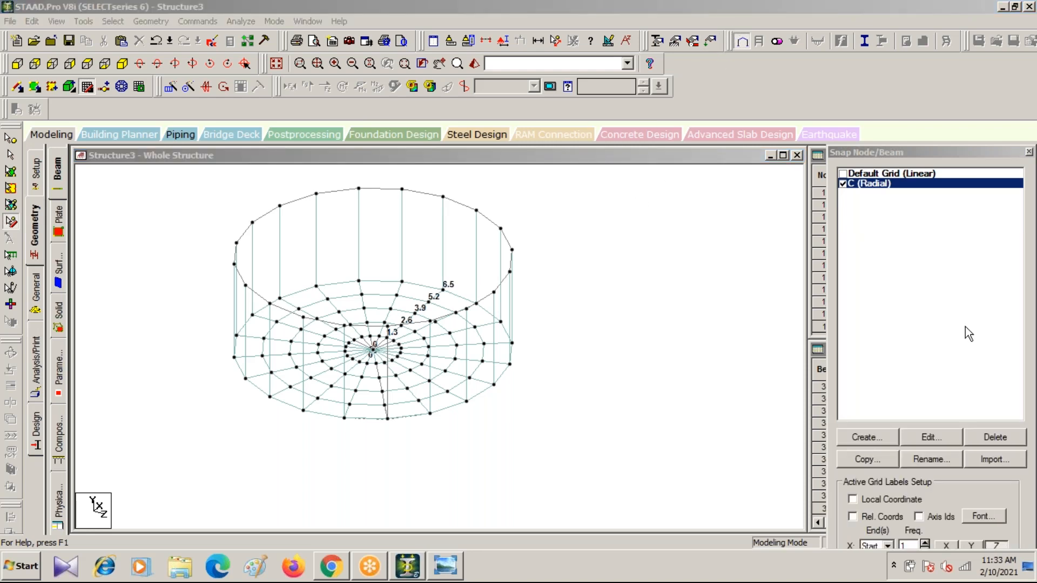